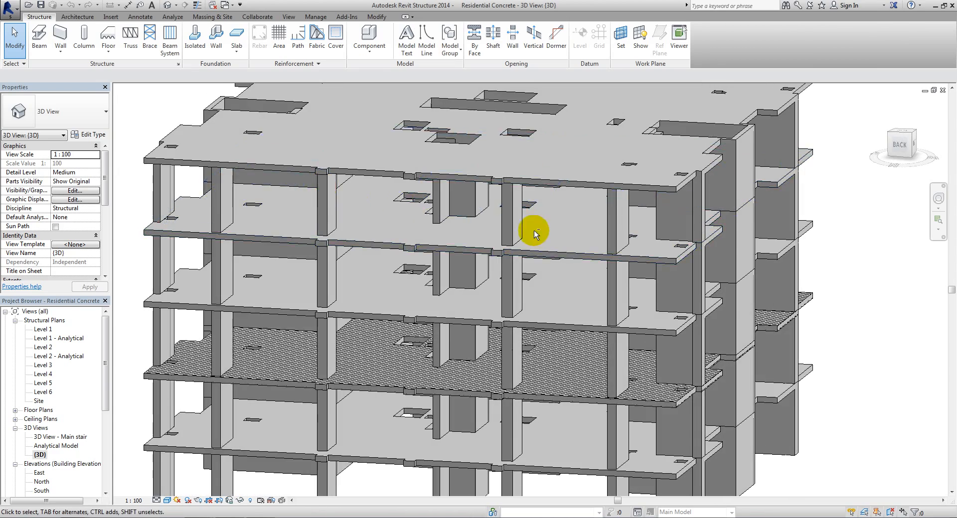
- Open the Analytical Model 3D view and make the Analytical Nodes category visible in it
middle_click_drag(534, 231, 463, 241, "shift")
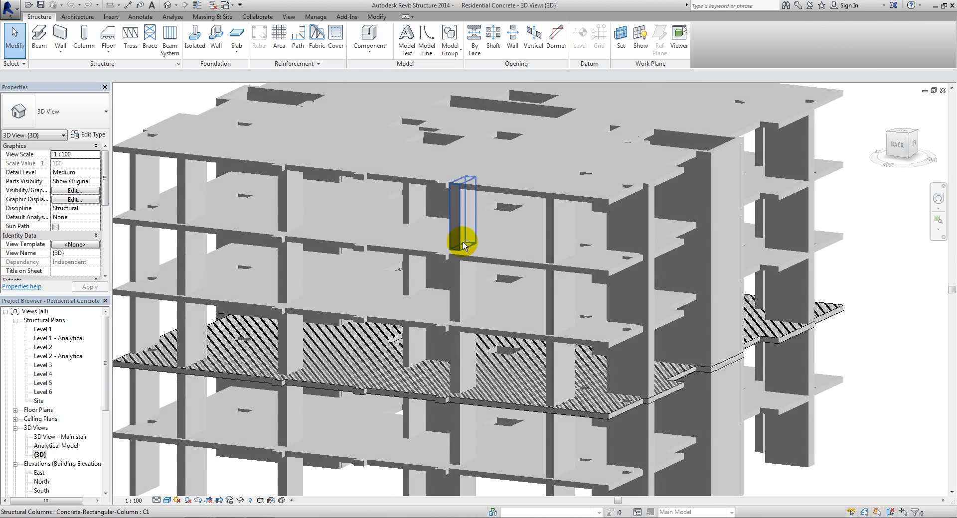
double_click(69, 447)
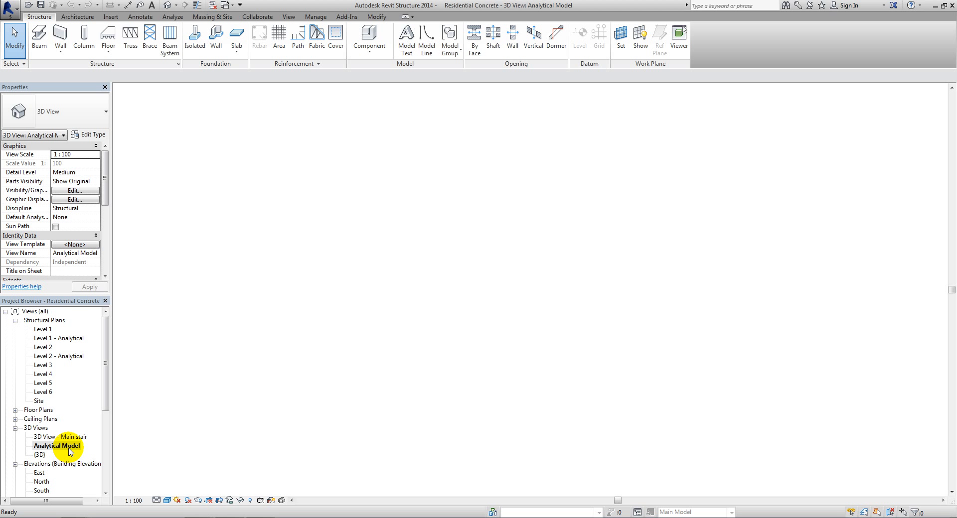
left_click(69, 192)
left_click(429, 131)
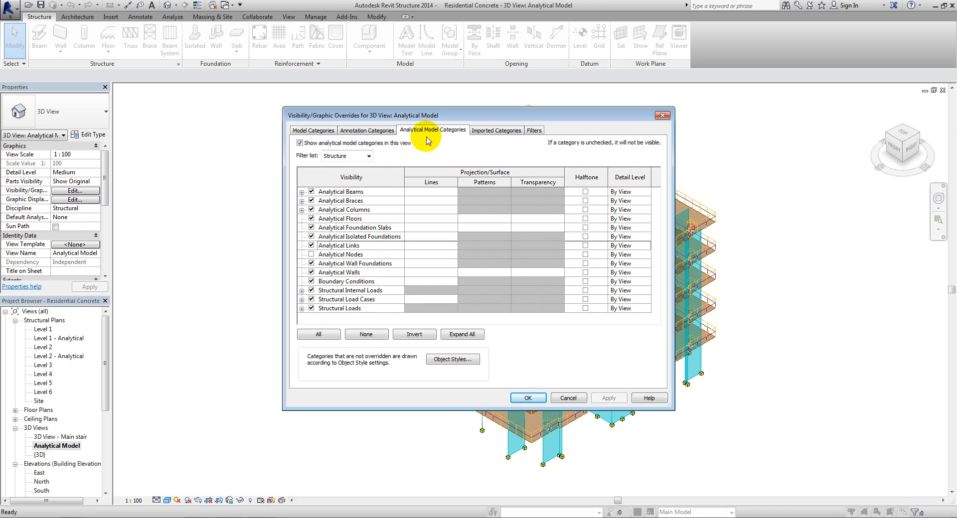
left_click(311, 254)
left_click(528, 399)
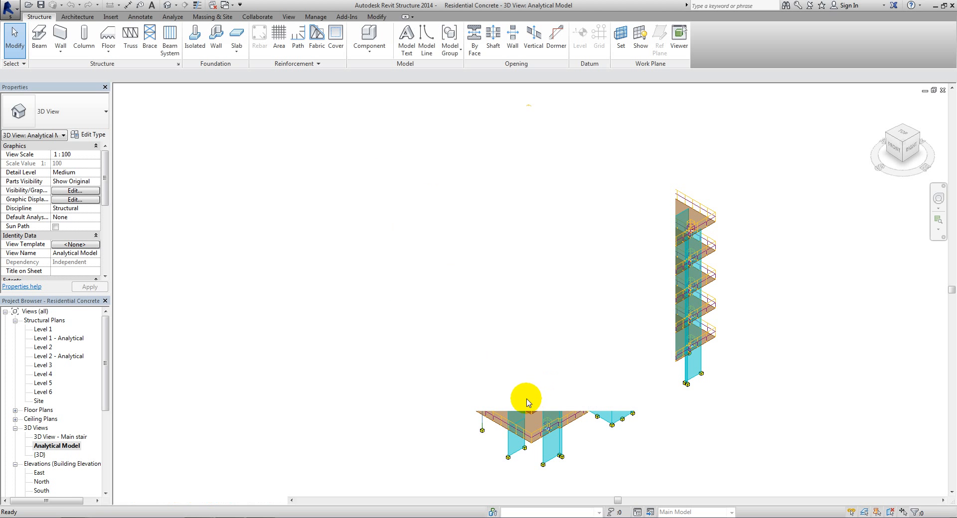
- Examine the analytical model's nodes, slabs, walls, area loads and supports, up close and as a whole building
middle_click_drag(429, 317, 387, 305, "shift")
scroll(387, 273, "up", 5)
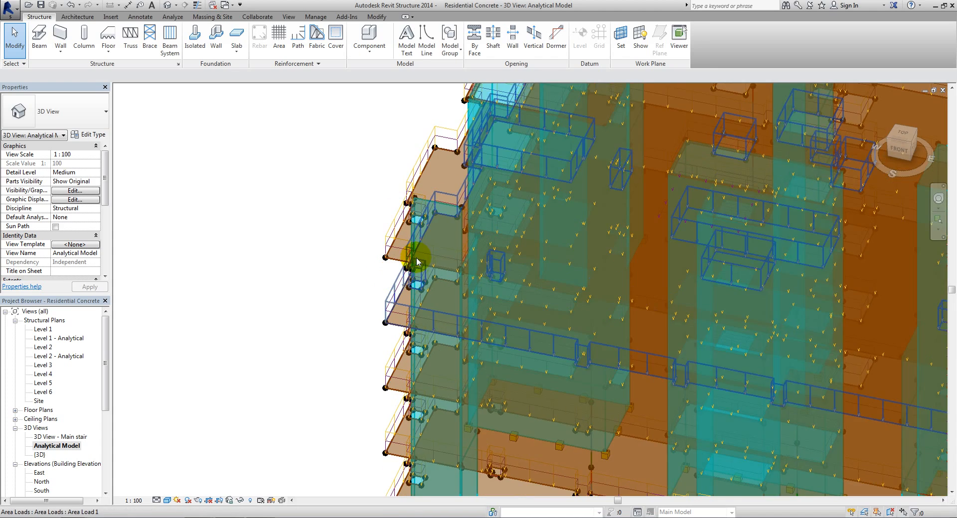
scroll(418, 261, "up", 2)
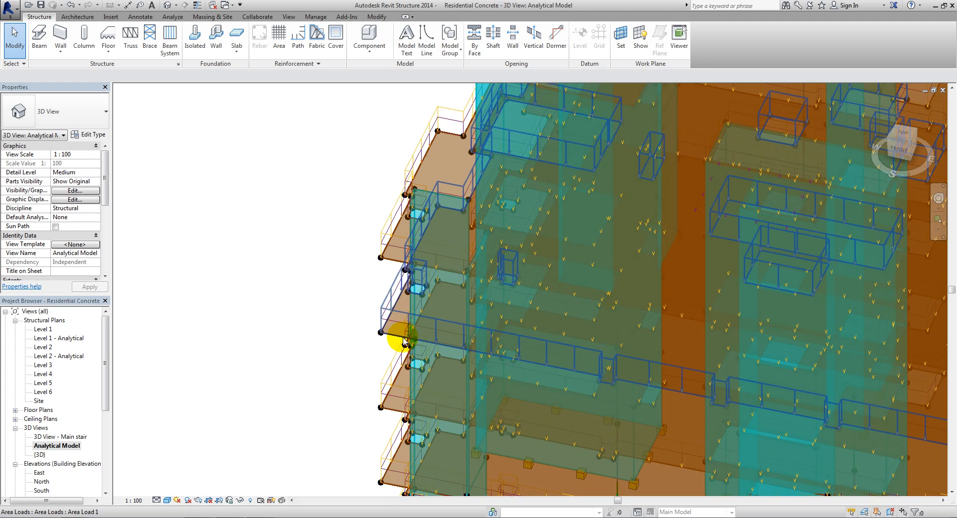
scroll(405, 342, "up", 3)
middle_click_drag(413, 401, 279, 230)
middle_click_drag(339, 413, 318, 346)
scroll(359, 360, "down", 2)
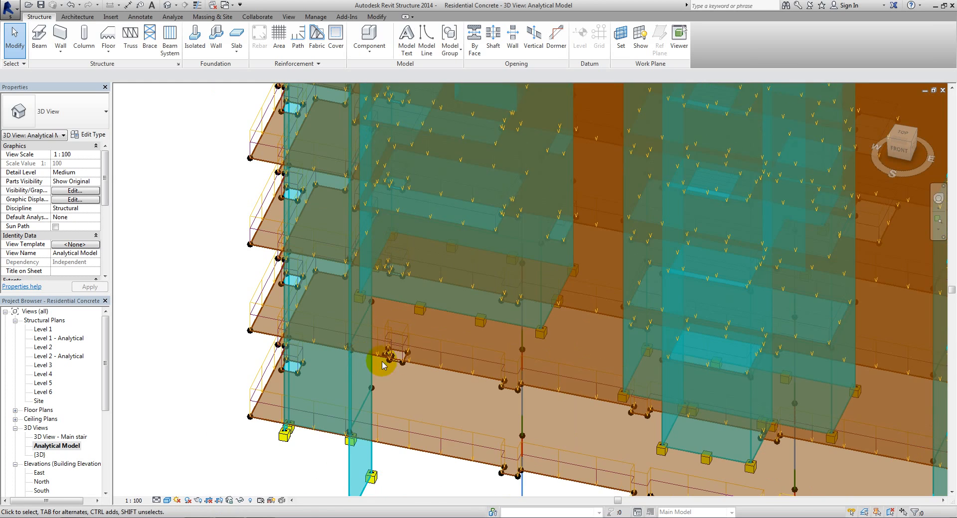
scroll(407, 373, "down", 4)
middle_click_drag(519, 331, 429, 219, "shift")
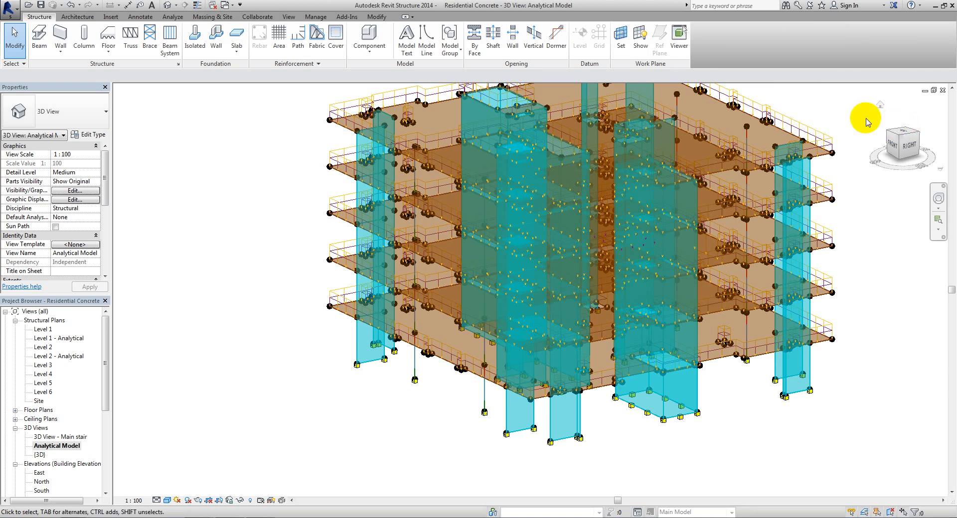
- Open the Send Model to midas Gen export settings for the analytical model
left_click(349, 17)
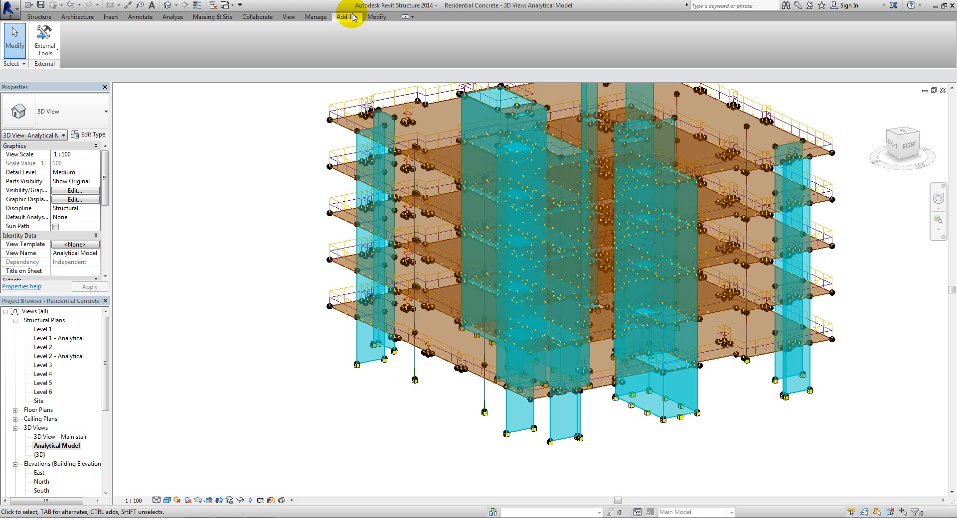
left_click(50, 58)
left_click(55, 66)
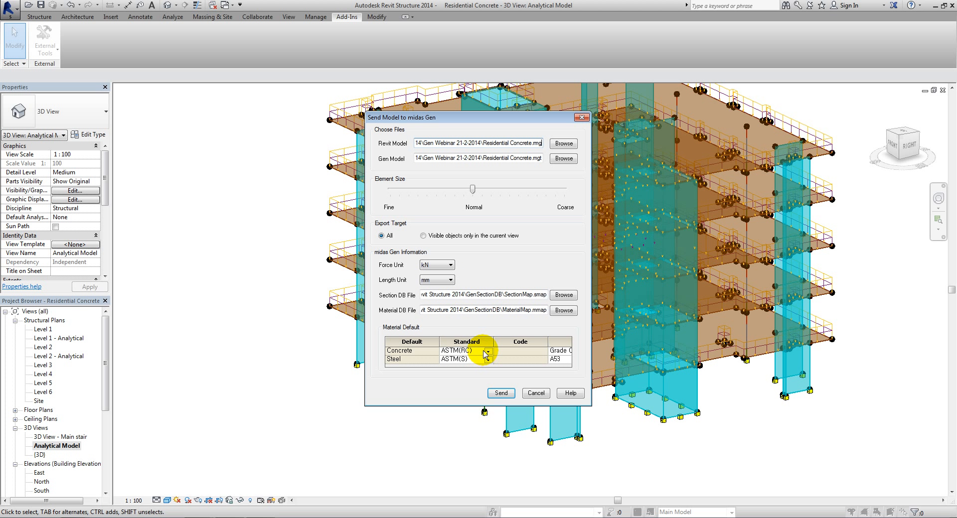
- Set the export's default concrete to BS(RC) grade C30 and its default steel to BS04(S) grade S355
left_click(484, 352)
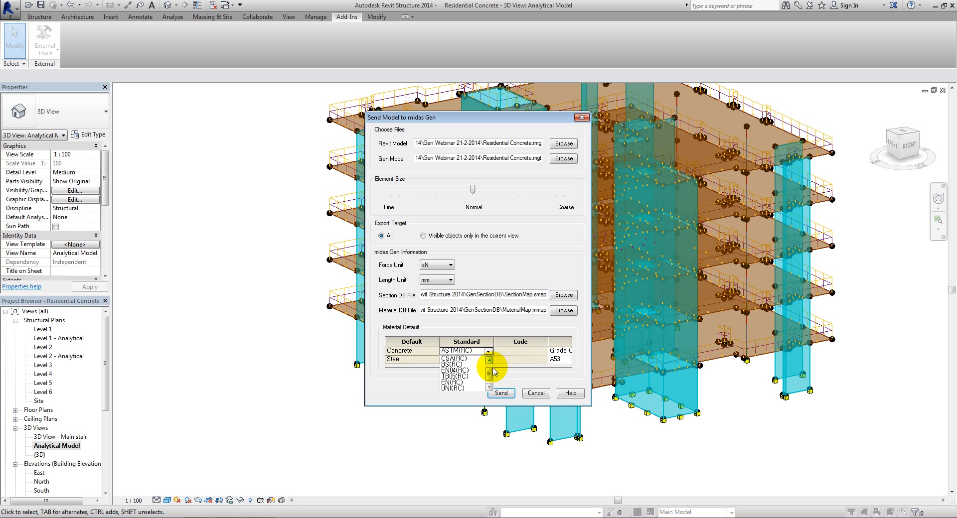
left_click(469, 365)
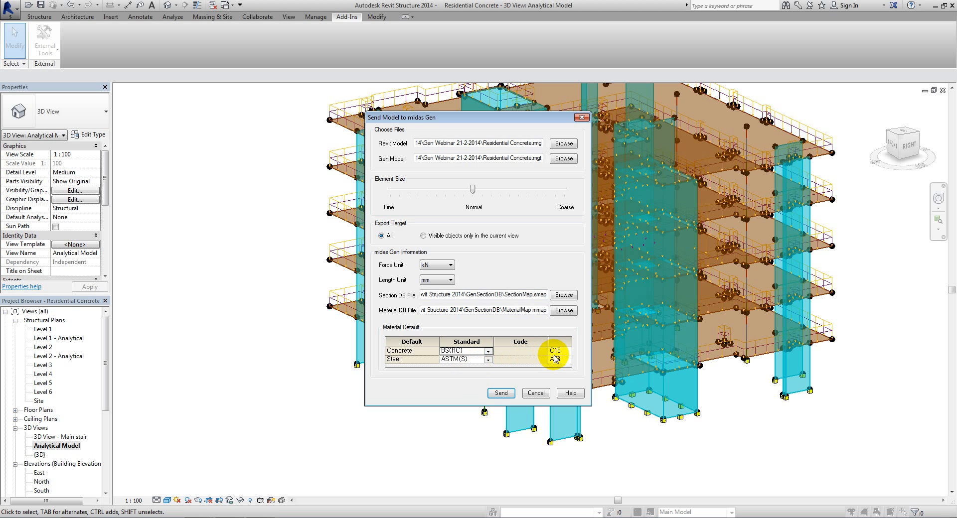
left_click(558, 351)
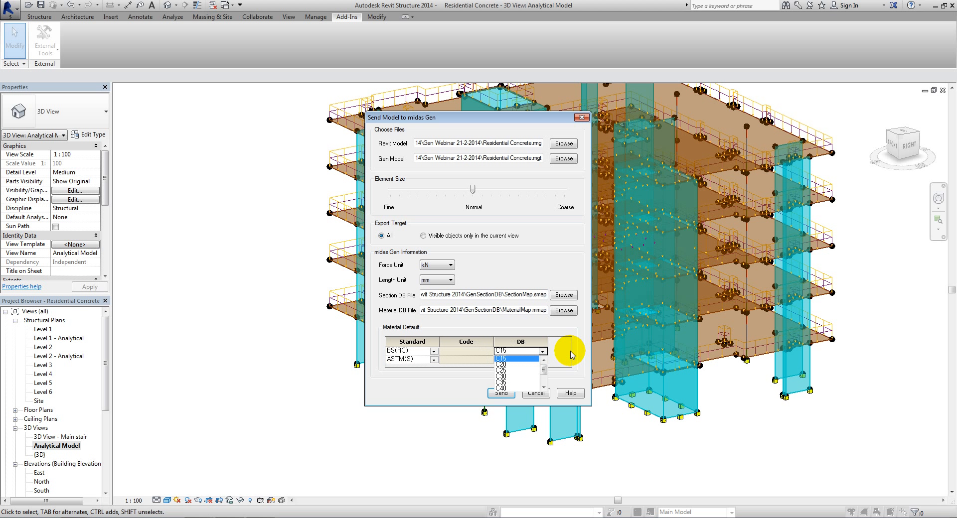
left_click(505, 377)
left_click(424, 359)
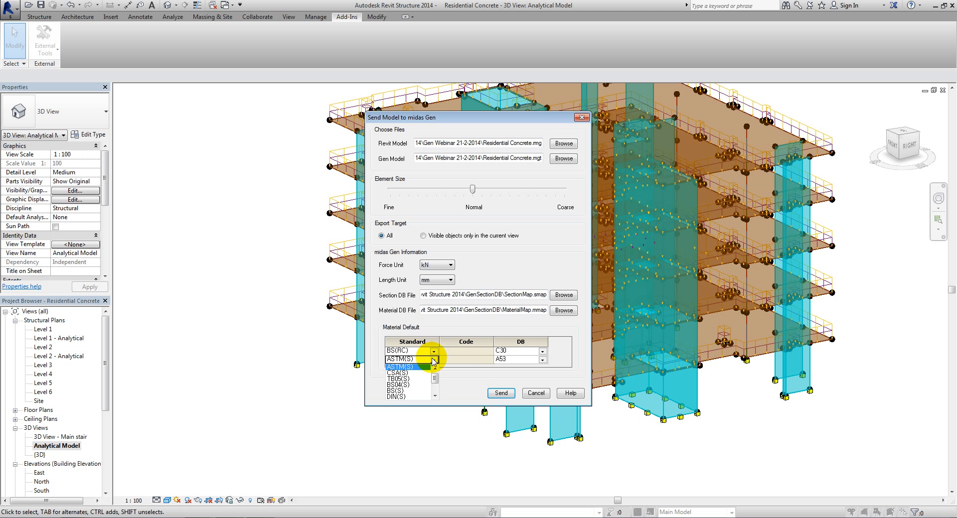
left_click(406, 385)
left_click(541, 360)
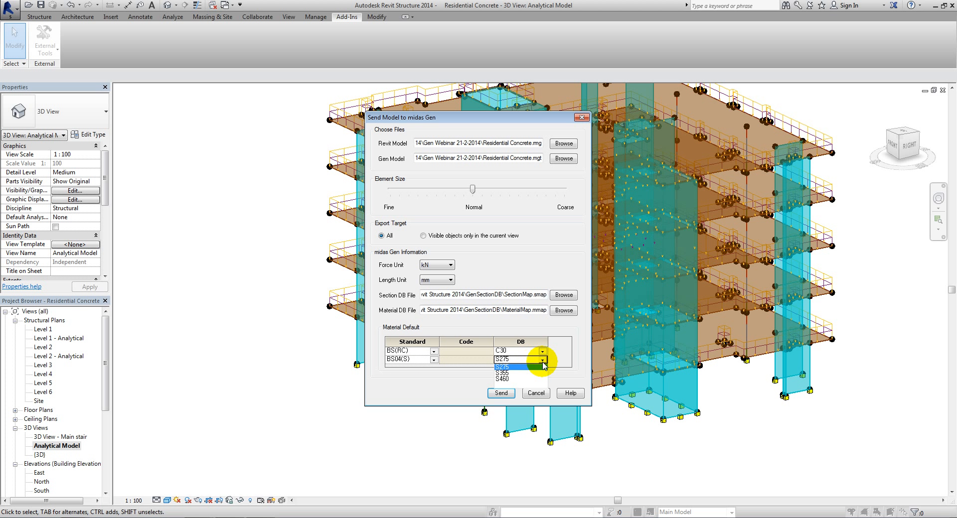
left_click(498, 376)
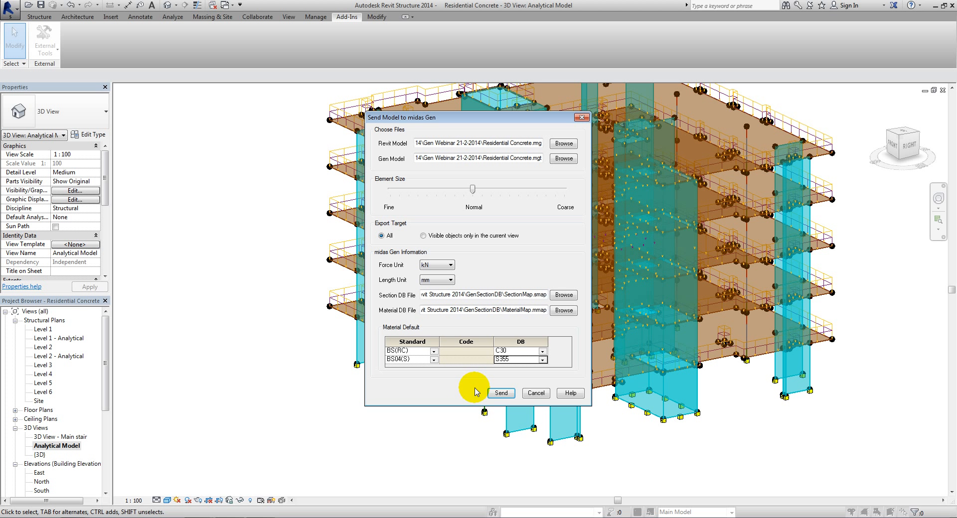
- Switch to midas Gen and import the Residential Concrete MGT file into a new project
right_click(222, 516)
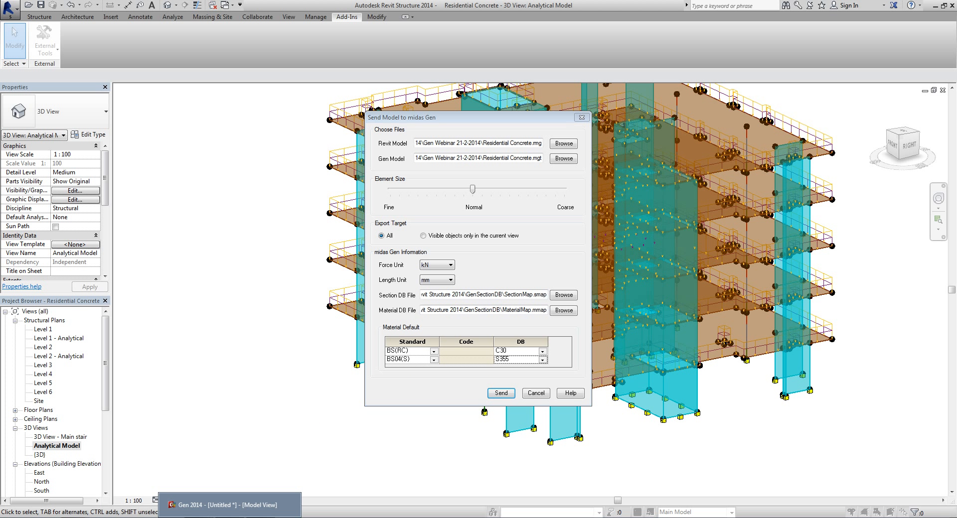
left_click(219, 485)
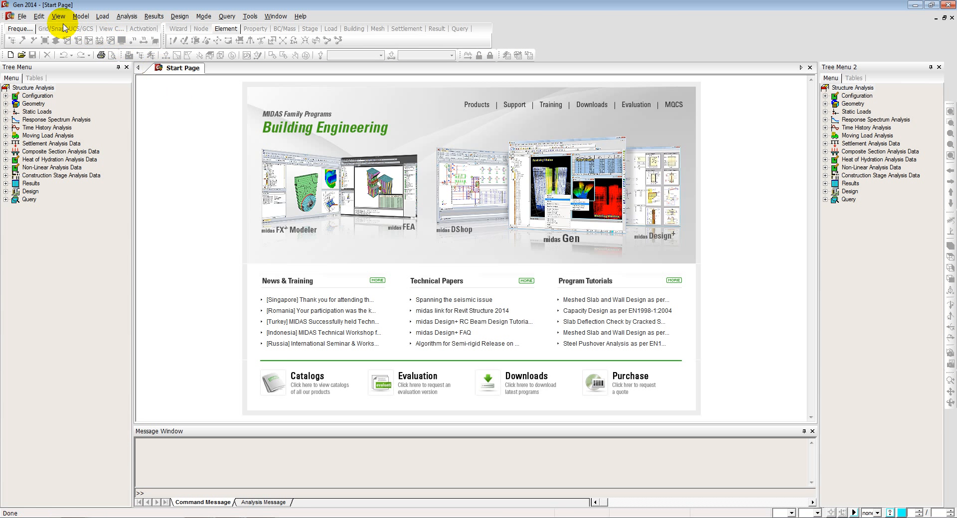
left_click(11, 53)
left_click(22, 17)
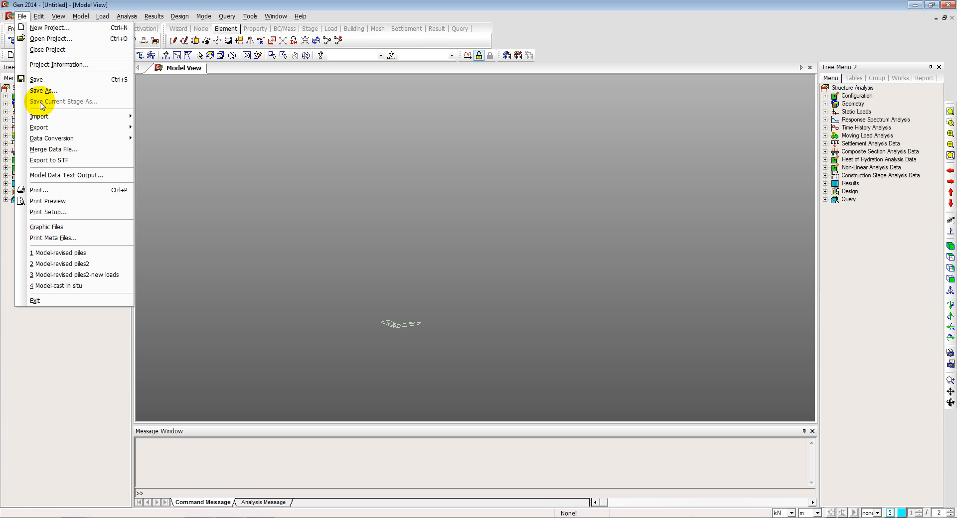
mouse_move(96, 116)
left_click(155, 118)
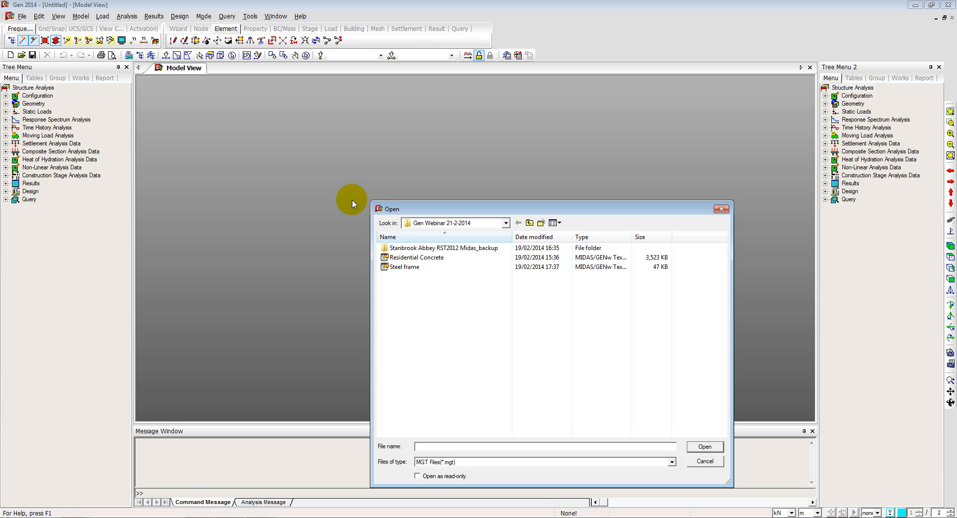
left_click(427, 259)
double_click(429, 259)
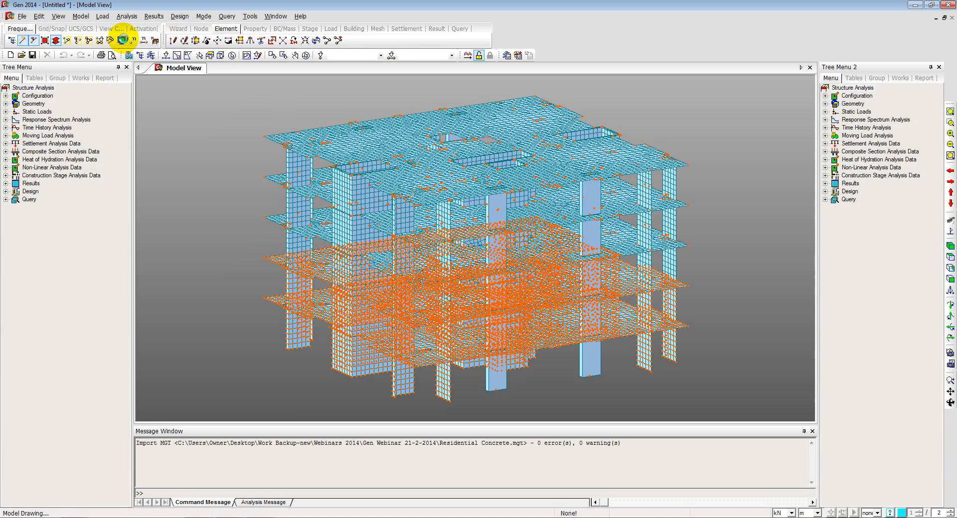
- Hide the orange node markers on the imported building model
left_click(121, 40)
left_click(416, 203)
left_click(423, 377)
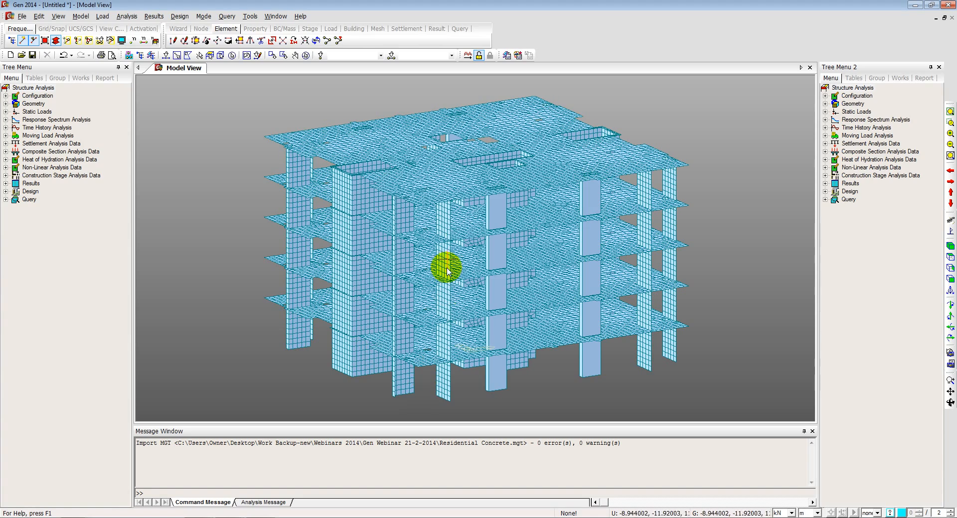
- Turn on Plane Thickness in the draw settings of Hidden Option (Model) so slabs and walls are drawn with thickness
middle_click_drag(477, 202, 462, 213, "ctrl")
middle_click_drag(342, 171, 560, 146, "shift")
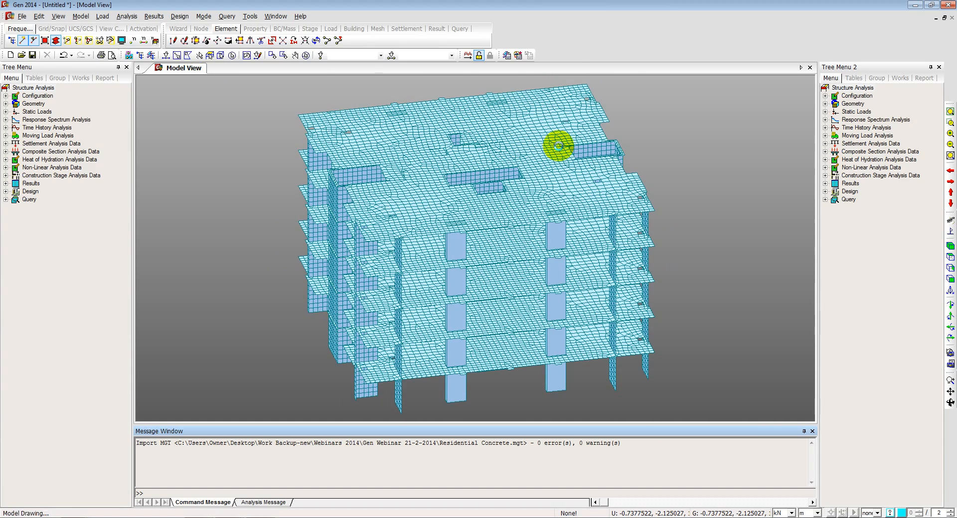
left_click(121, 41)
left_click(439, 364)
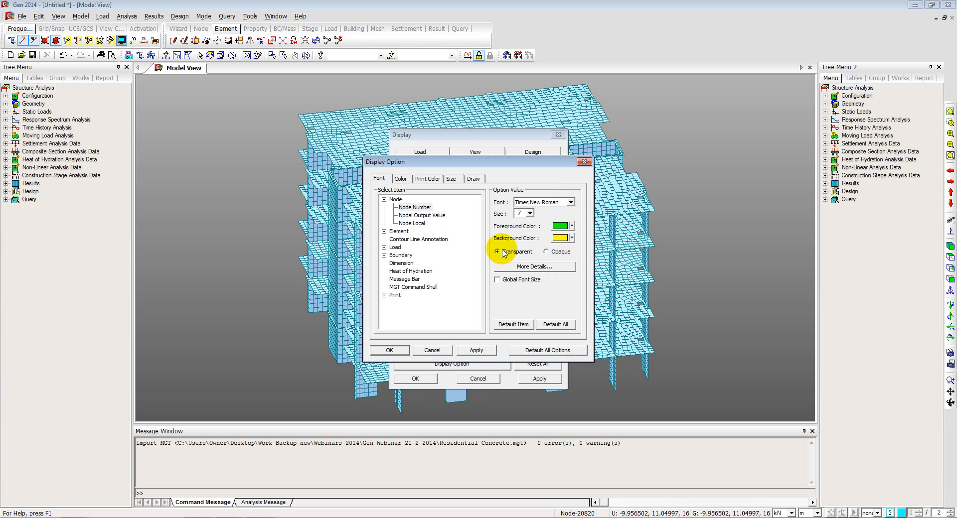
left_click(473, 179)
left_click(400, 206)
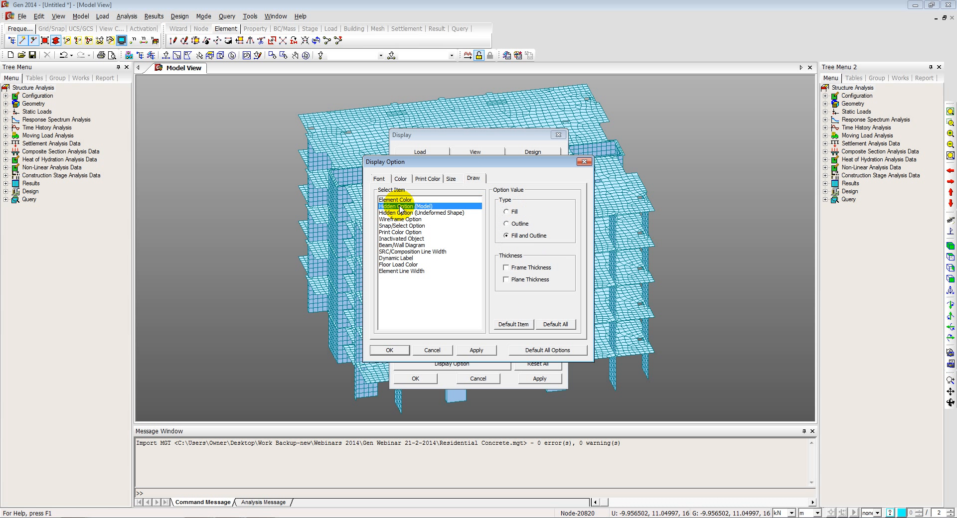
left_click(506, 279)
left_click(390, 350)
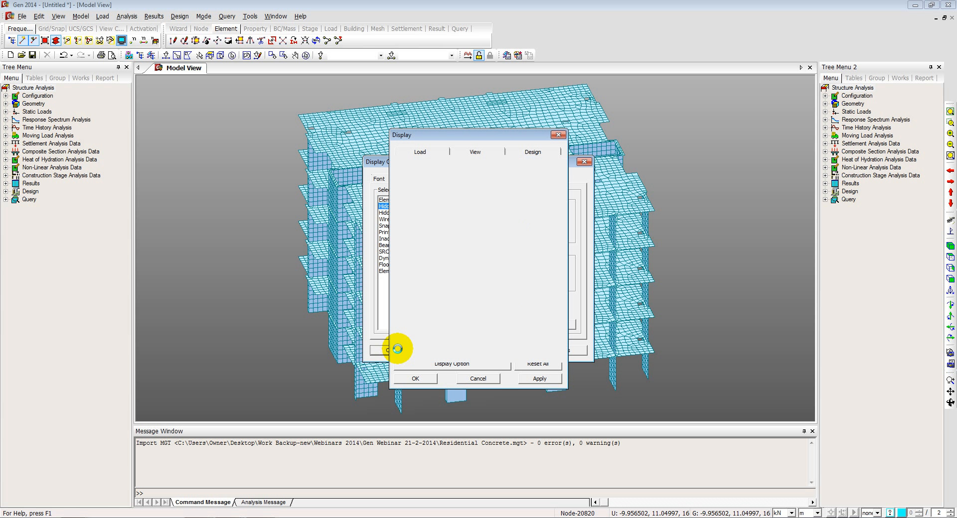
left_click(415, 378)
left_click(416, 379)
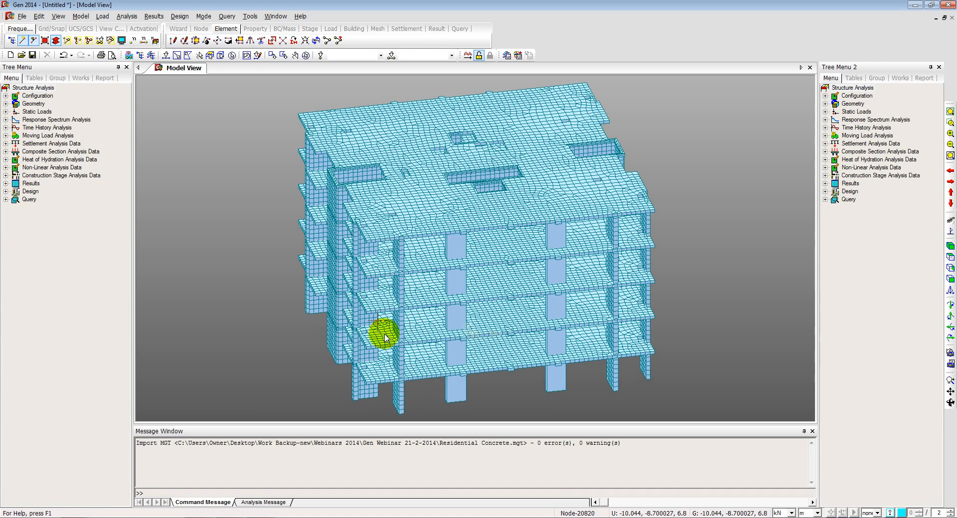
- Isolate the columns that use section 1 (1.6x0.5) in the model view
middle_click_drag(391, 255, 509, 204)
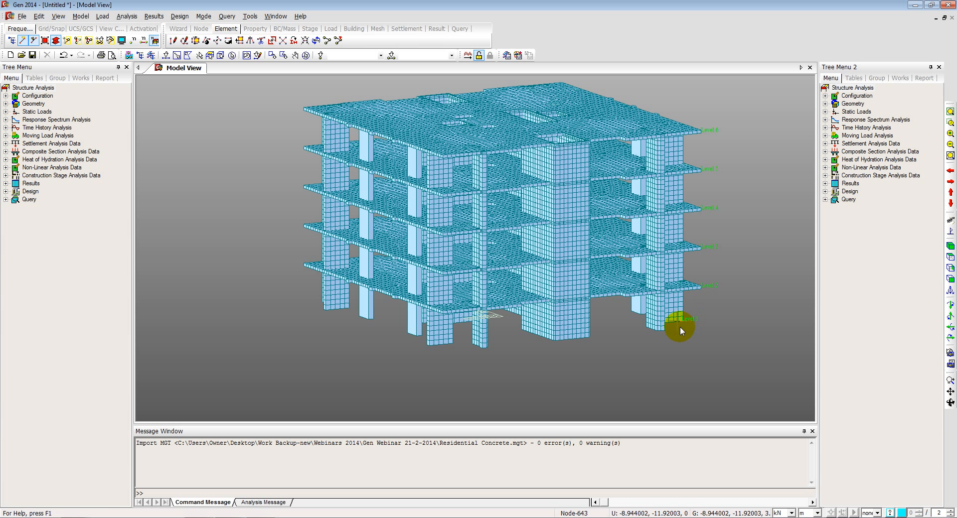
left_click(80, 79)
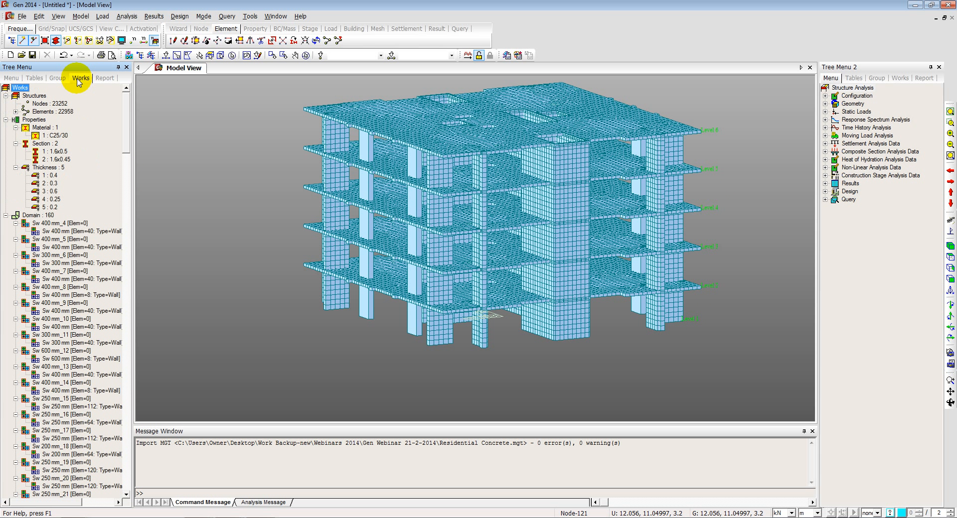
double_click(46, 152)
right_click(47, 156)
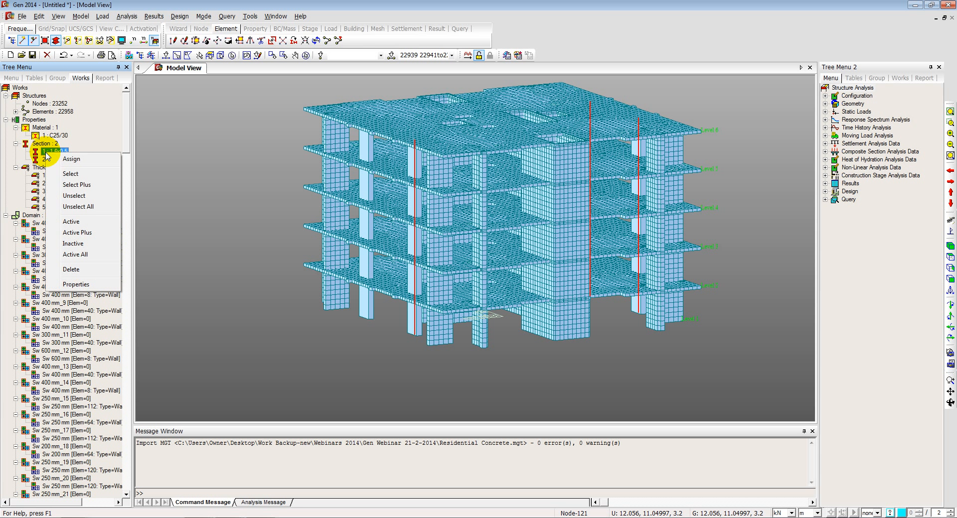
left_click(71, 223)
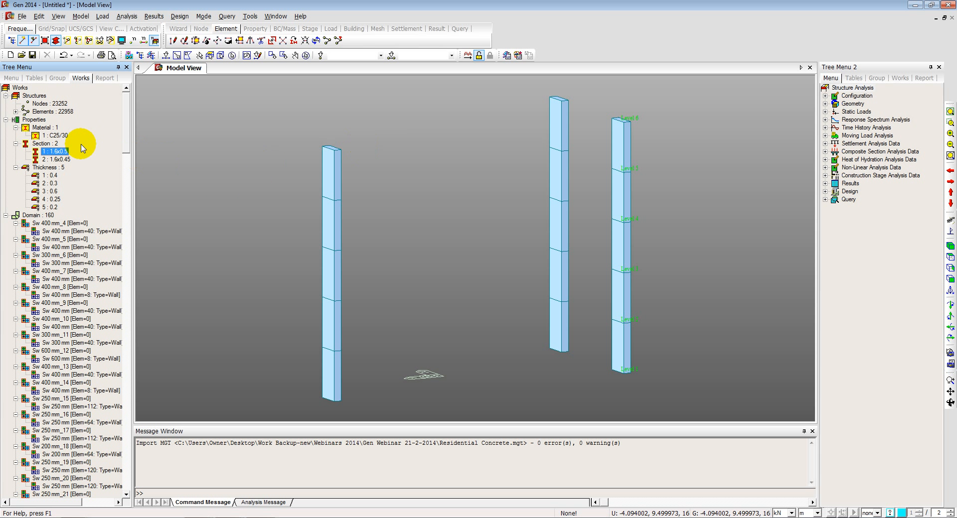
- Review the section data of 1.6x0.5 without changing it, and reactivate the full building model
right_click(59, 153)
left_click(89, 282)
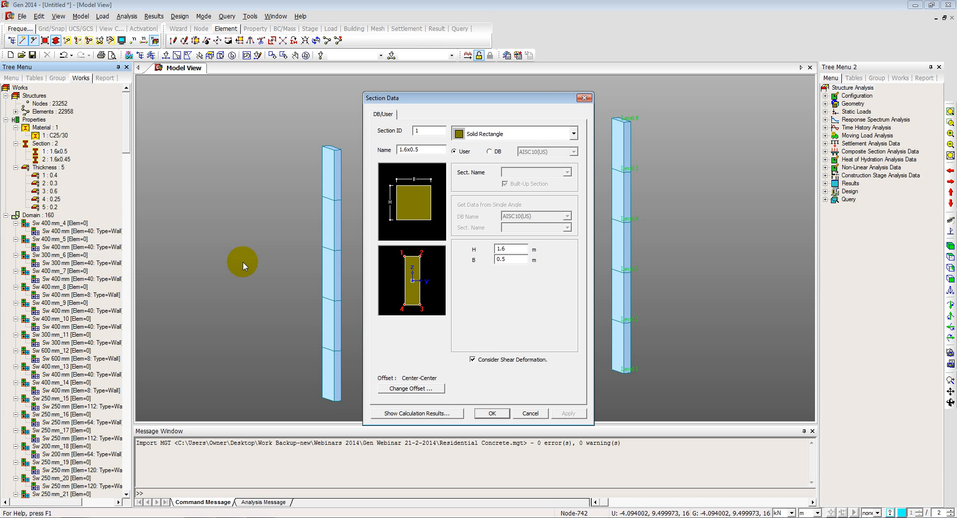
left_click(531, 414)
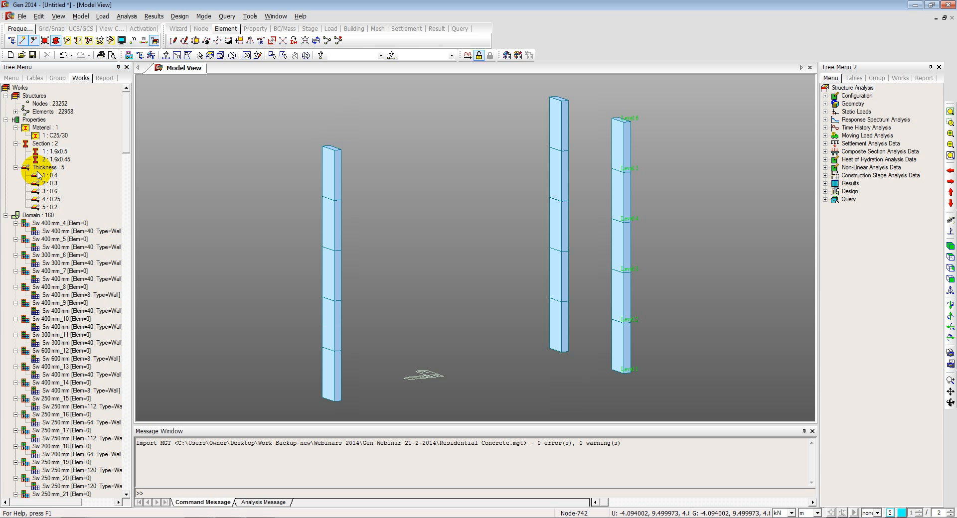
left_click(86, 40)
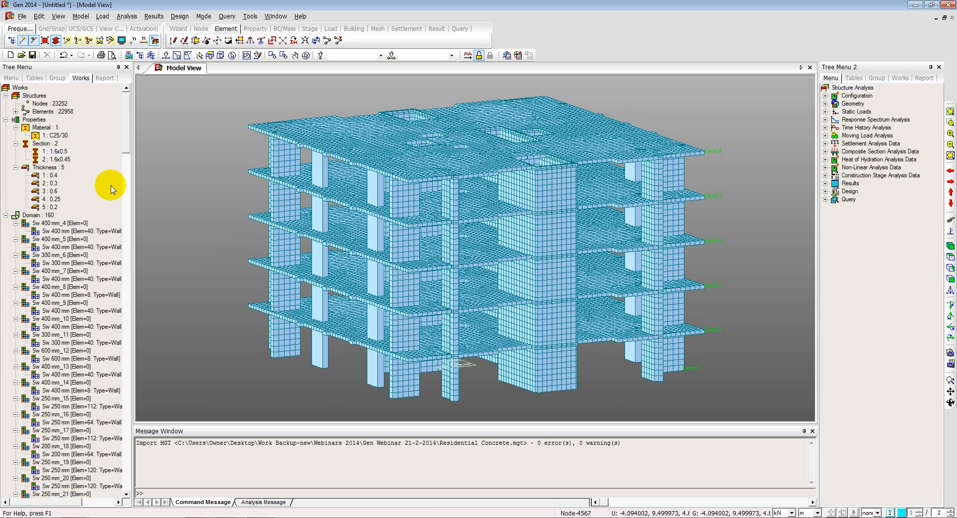
- Define static load cases DL of type Dead Load (D) and LL of type Live Load (L)
left_click(102, 16)
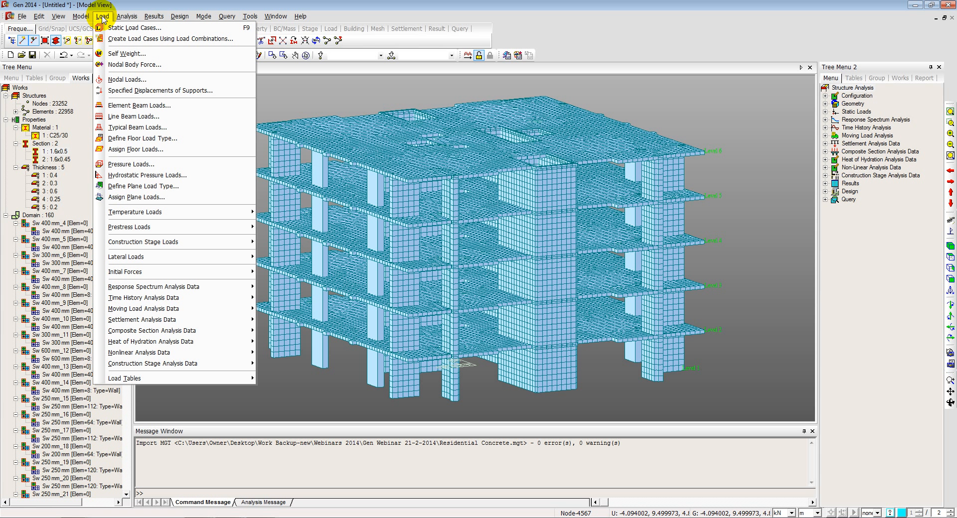
left_click(105, 27)
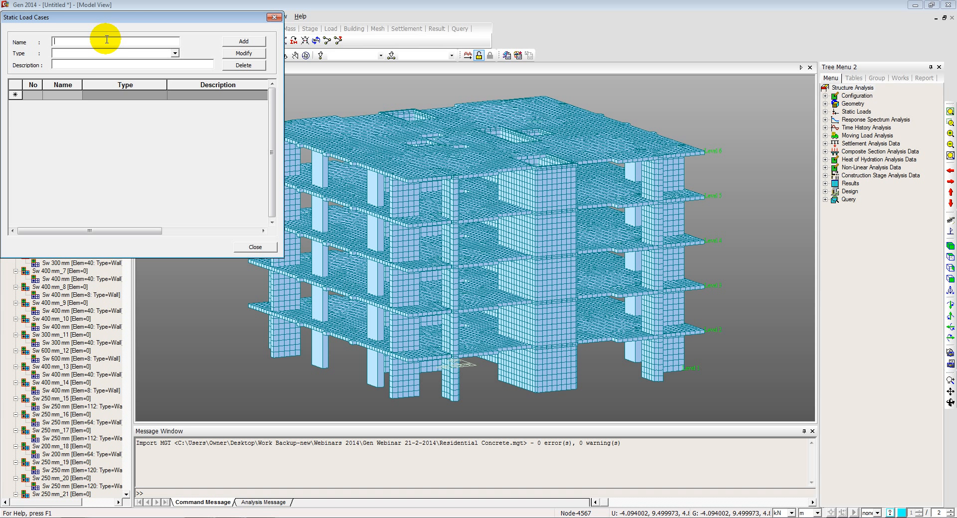
left_click(114, 53)
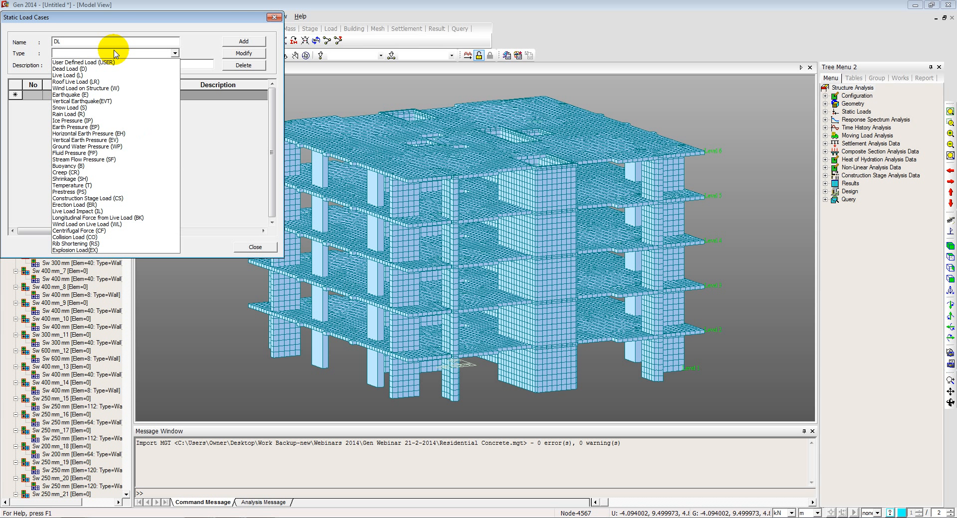
left_click(98, 60)
left_click(256, 44)
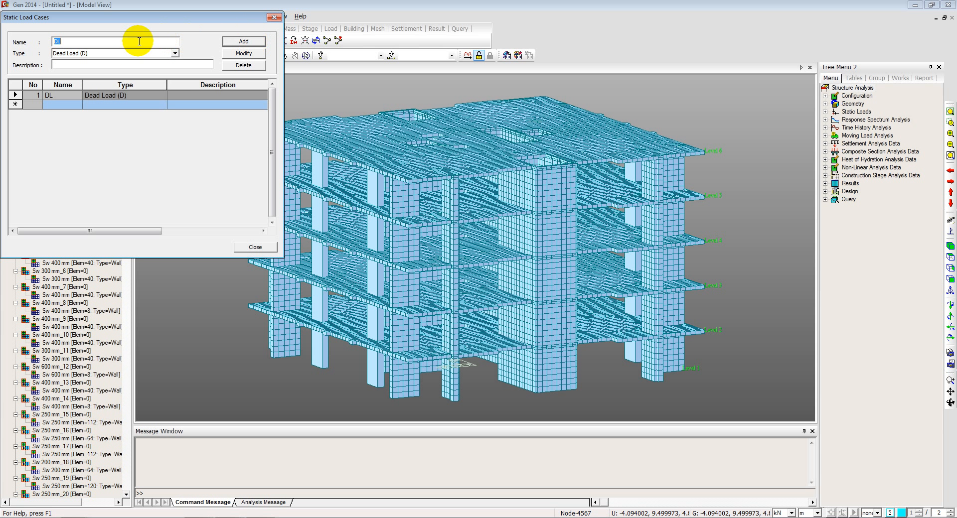
left_click(105, 53)
left_click(170, 66)
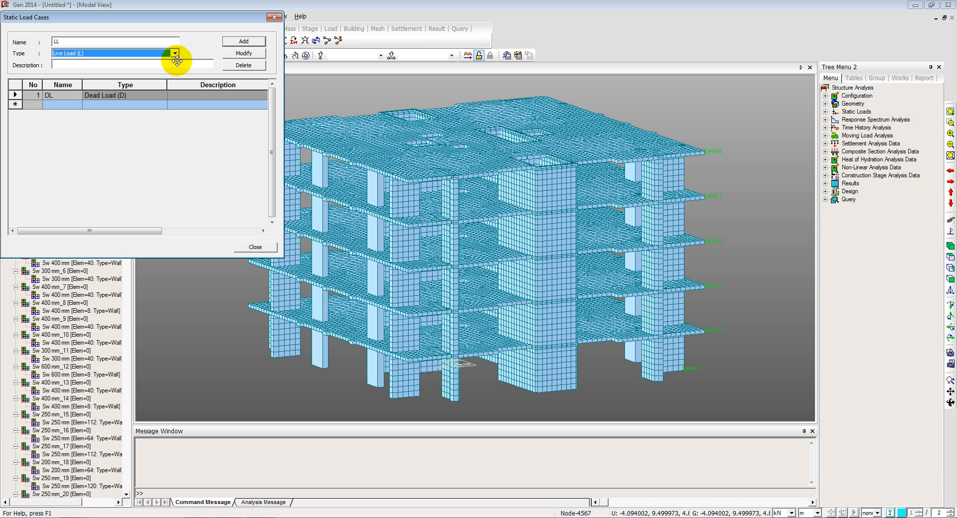
left_click(244, 41)
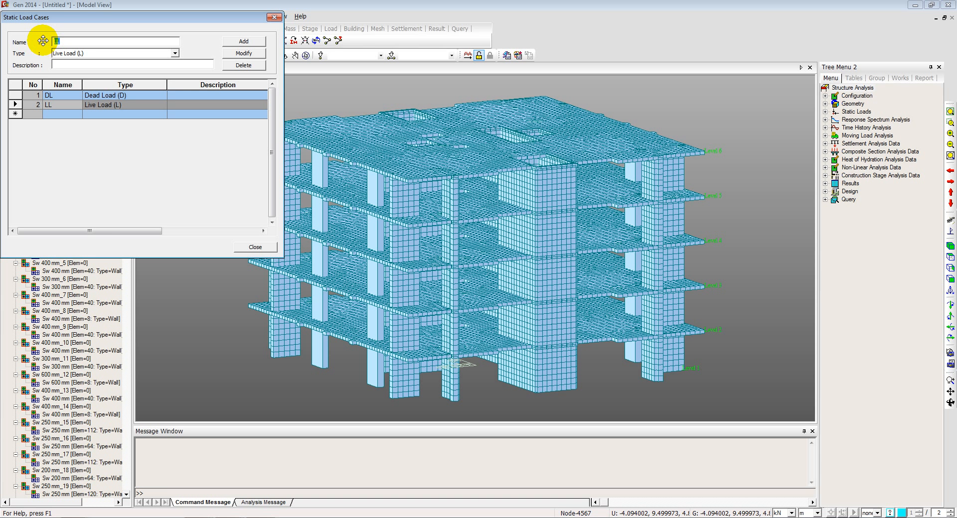
- Add static load cases WX and WY, both of type Wind Load on Structure (W), and close the load case definition
left_click(107, 54)
left_click(86, 88)
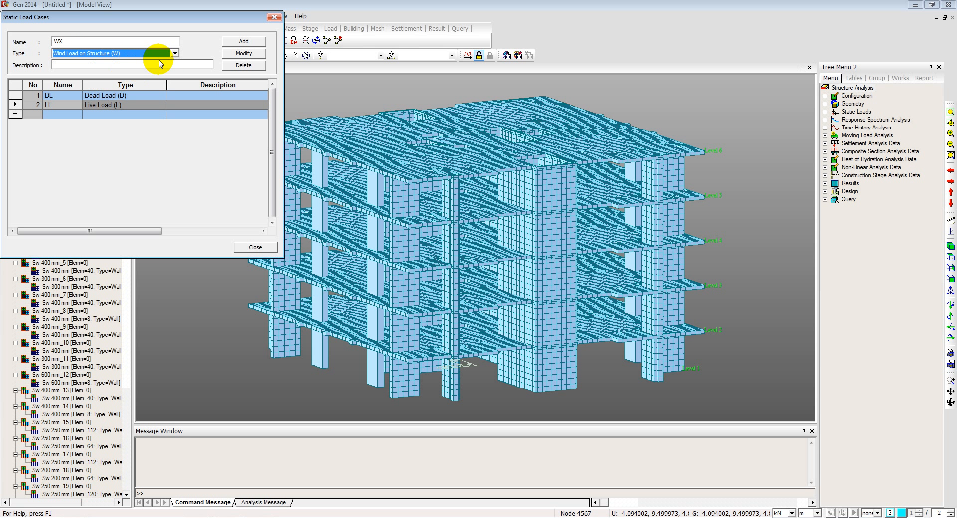
left_click(244, 42)
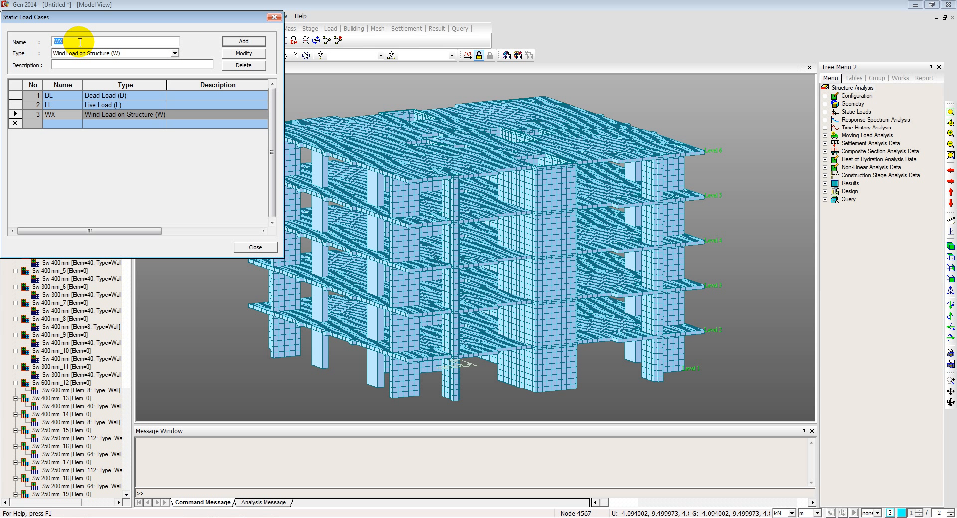
left_click(236, 43)
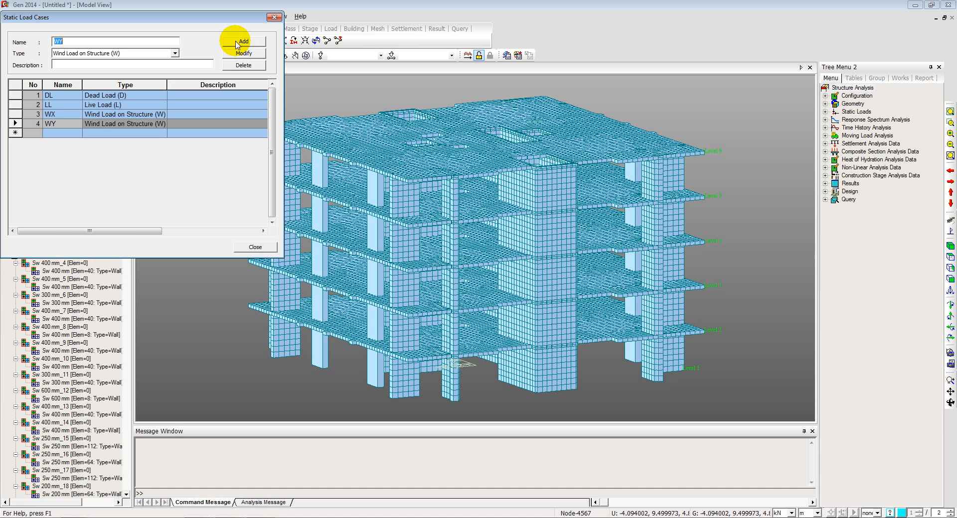
left_click(274, 18)
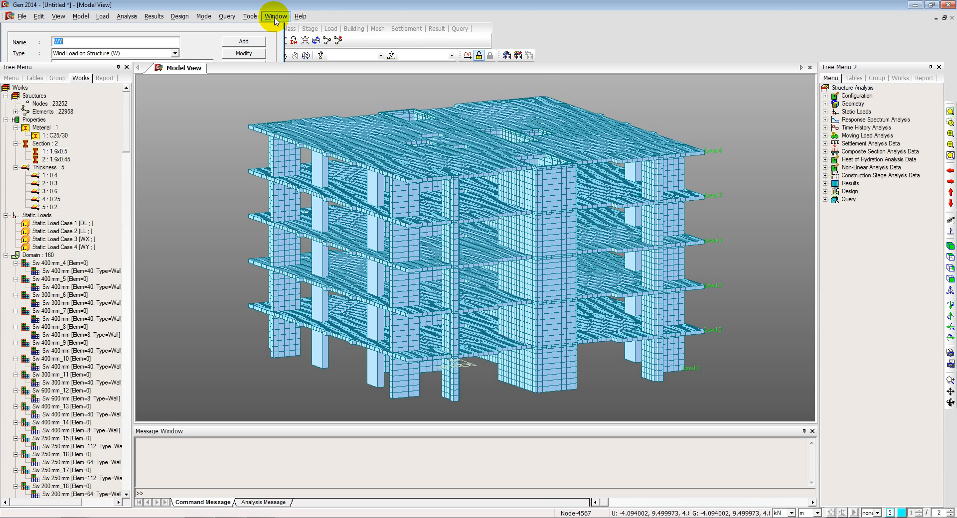
- Add self weight to load case DL with a Z factor of -1
left_click(102, 17)
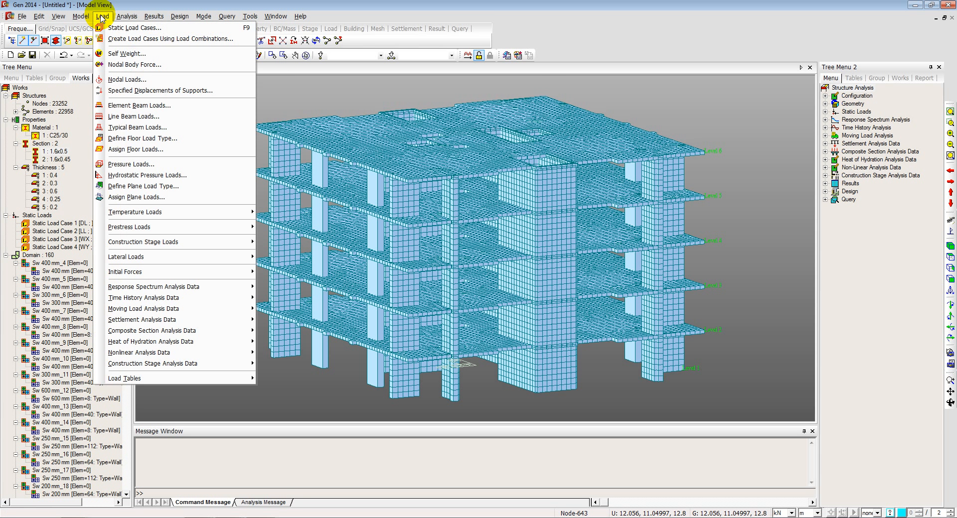
left_click(120, 54)
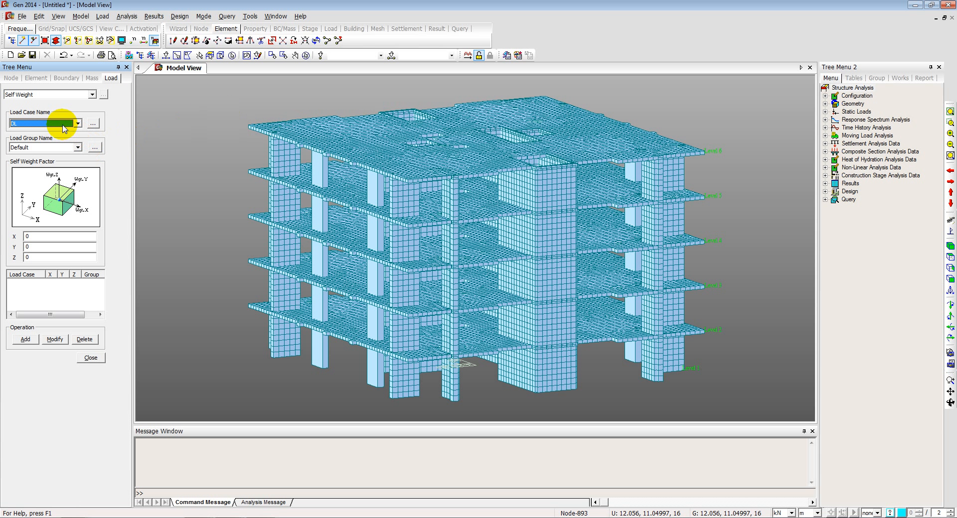
left_click(19, 258)
type("-1")
left_click(25, 339)
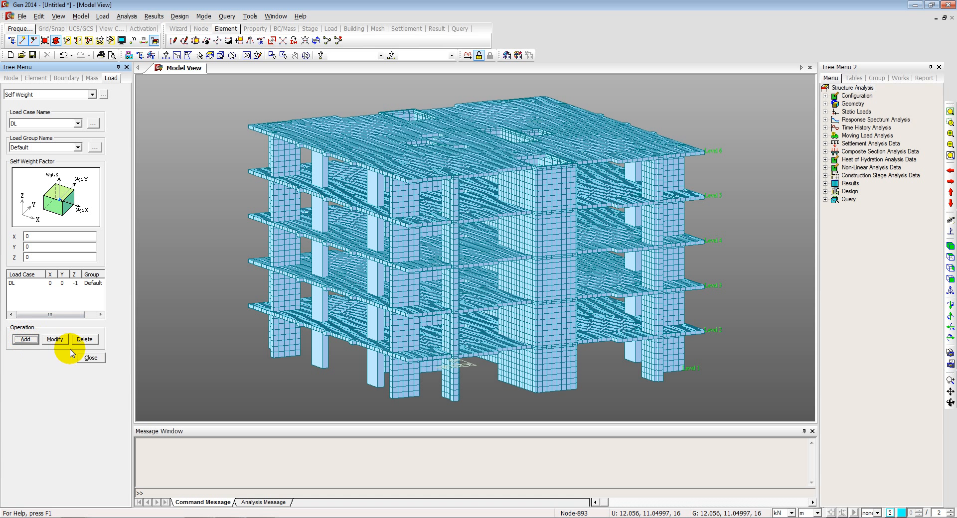
left_click(91, 358)
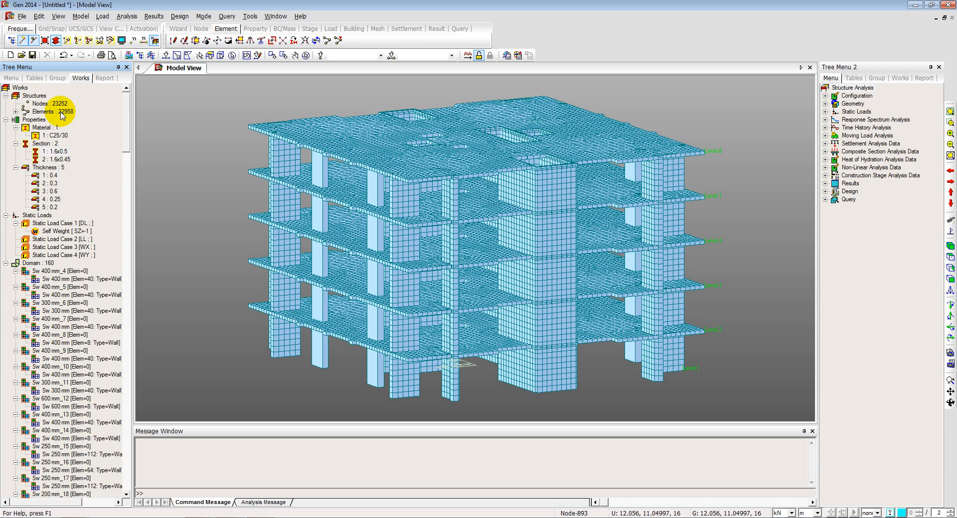
- Isolate all plate elements of the building in the model view
left_click(15, 112)
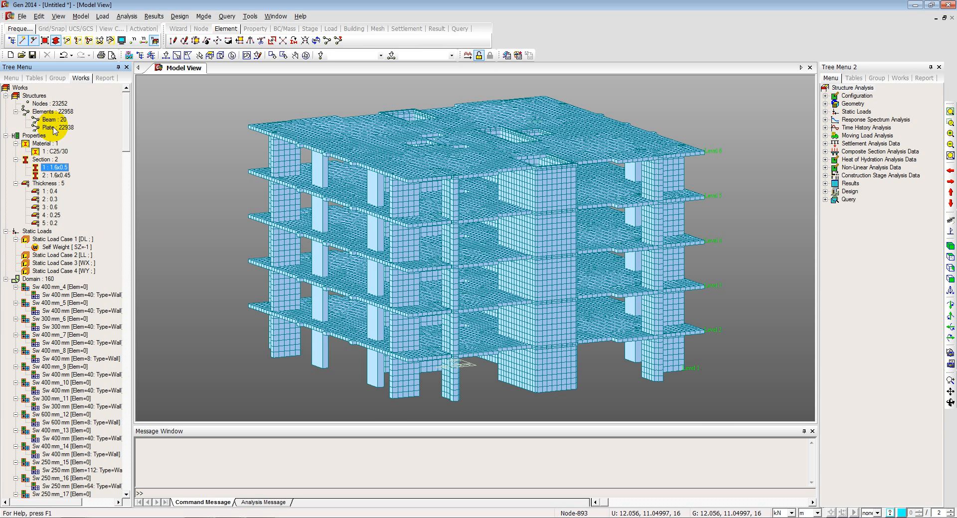
double_click(54, 128)
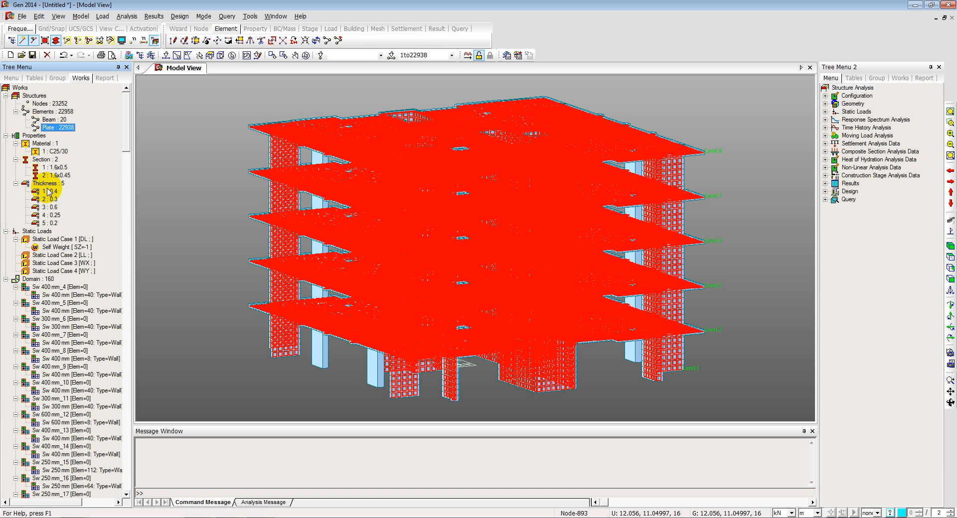
key("F2")
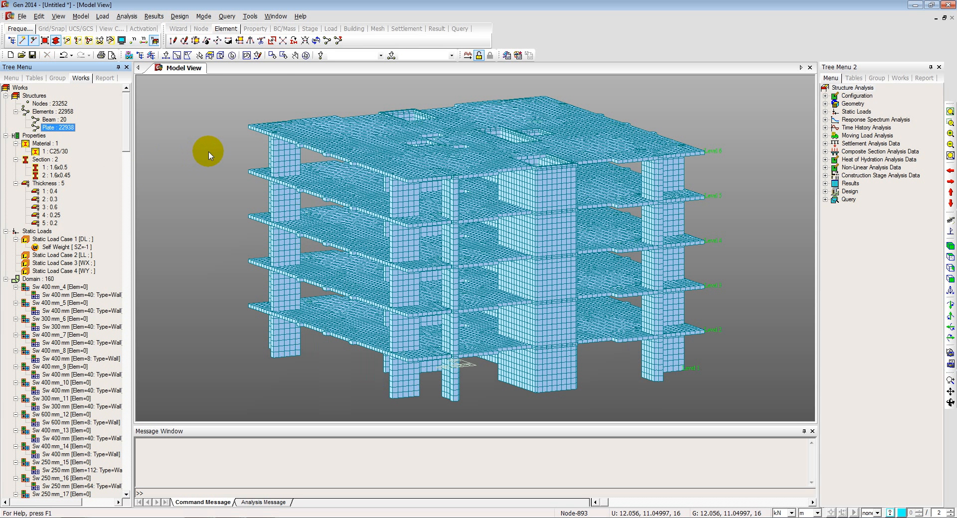
- Select the slabs of all five floors by XY planes from Z 3.2 m to 16 m and show only them
left_click(210, 55)
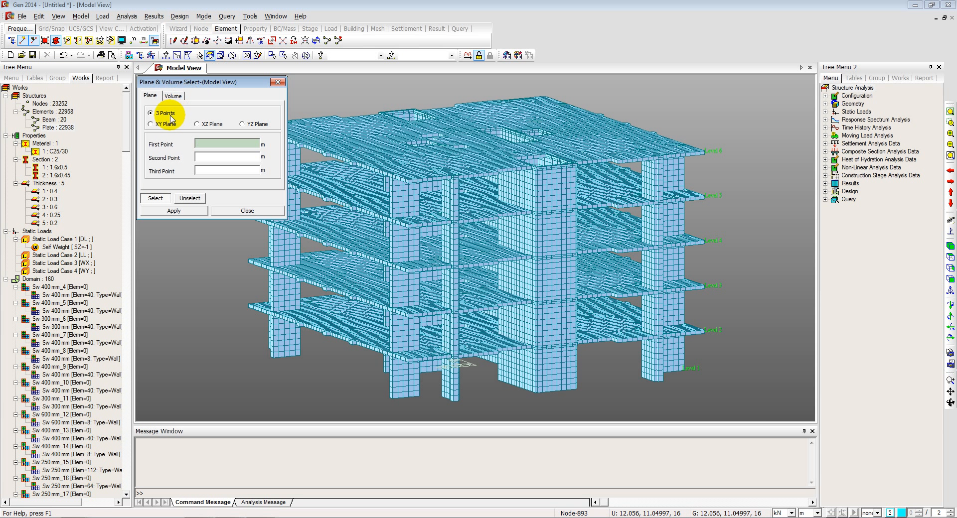
left_click(151, 124)
left_click(246, 308)
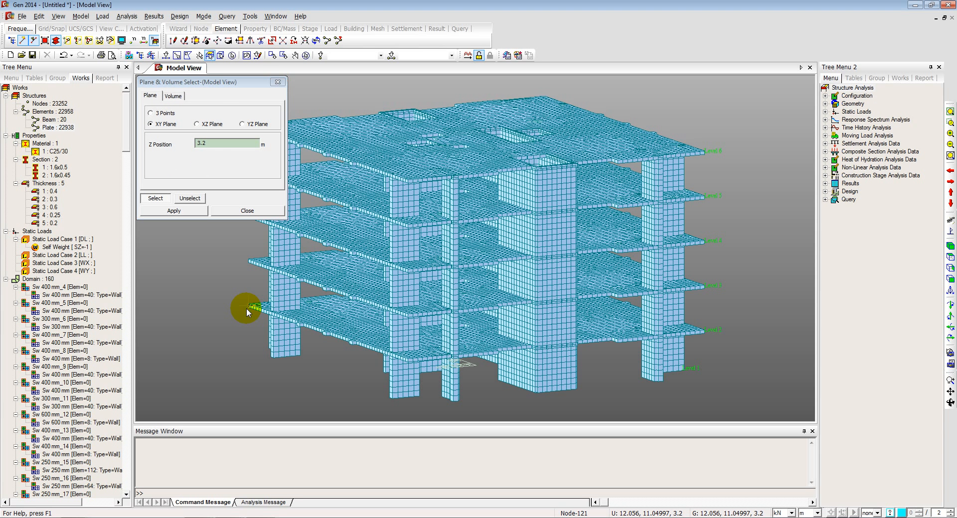
left_click(260, 253)
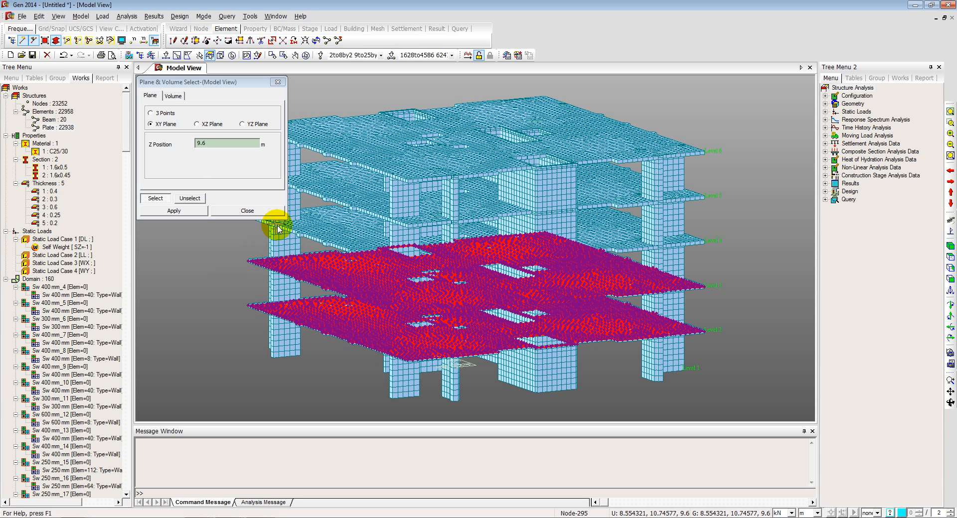
left_click_drag(214, 82, 104, 92)
left_click(244, 217)
left_click(244, 171)
left_click(246, 126)
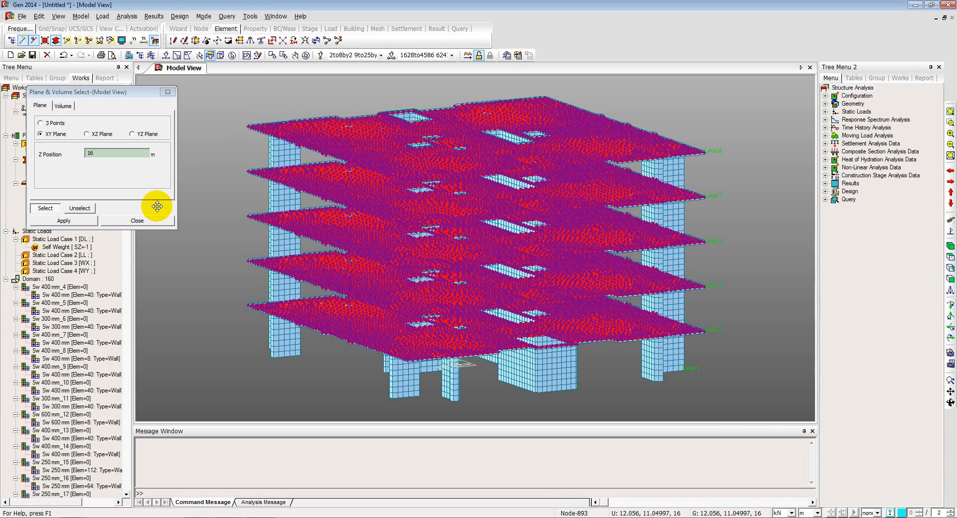
left_click(144, 220)
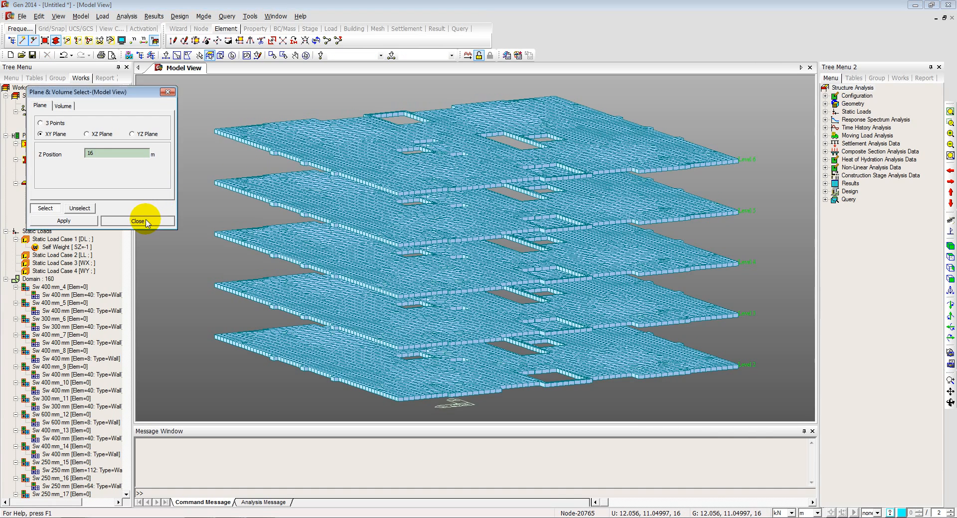
- Apply a uniform pressure load of -5 kN/m^2 in Global Z to all slab elements under load case LL
left_click(186, 52)
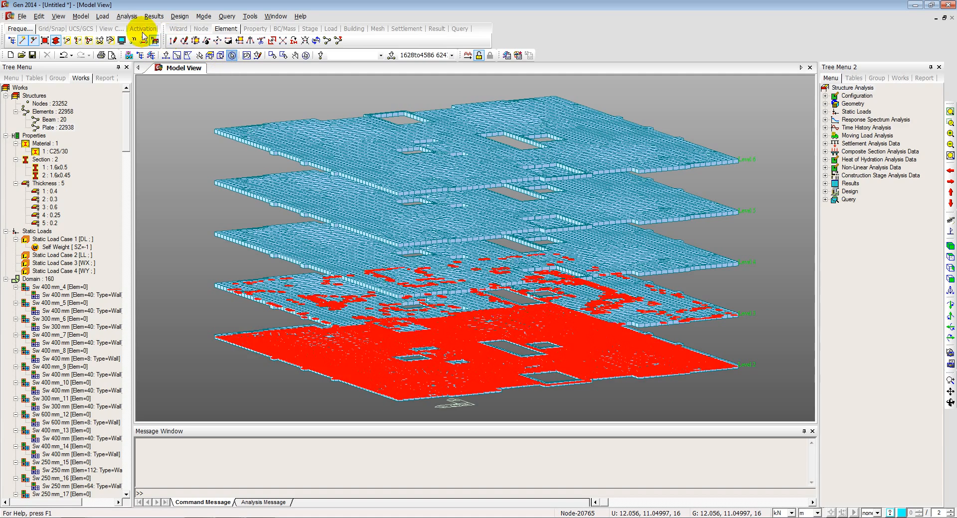
left_click(103, 17)
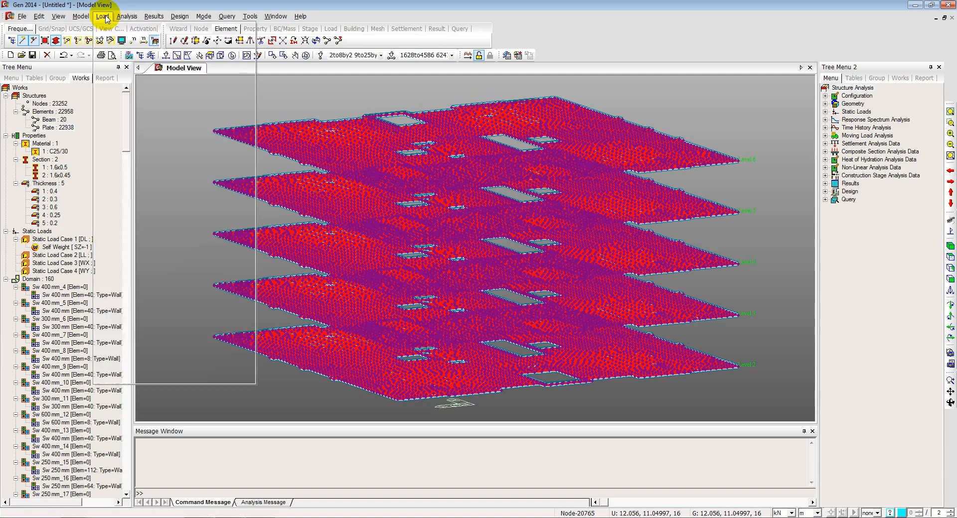
left_click(132, 164)
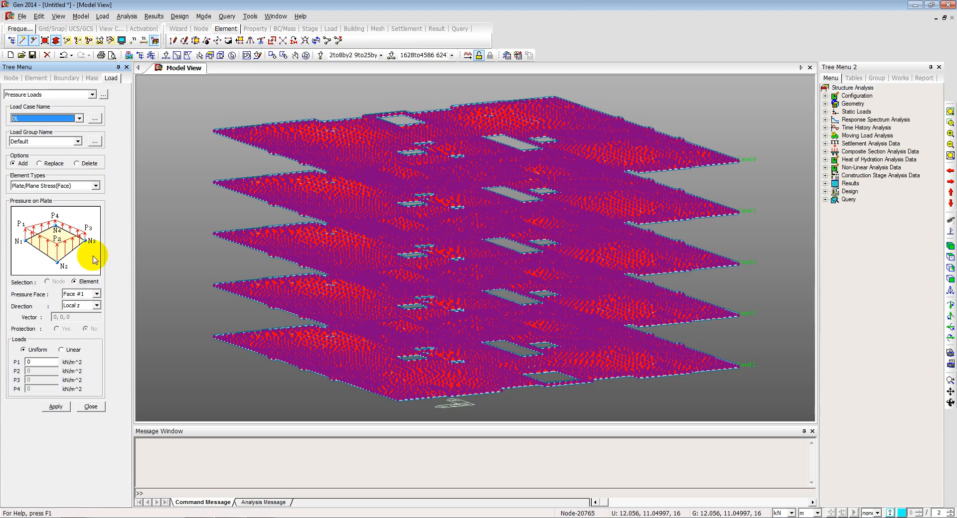
left_click(86, 307)
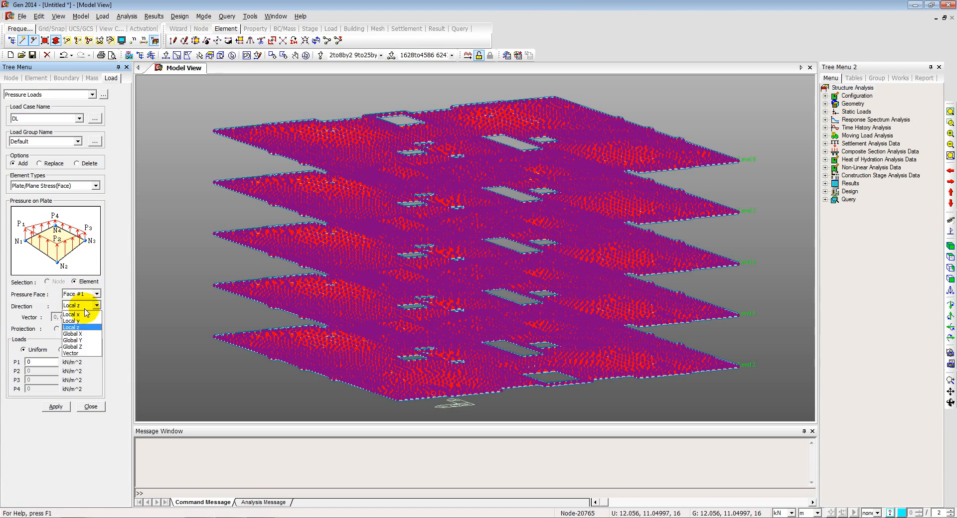
left_click(74, 346)
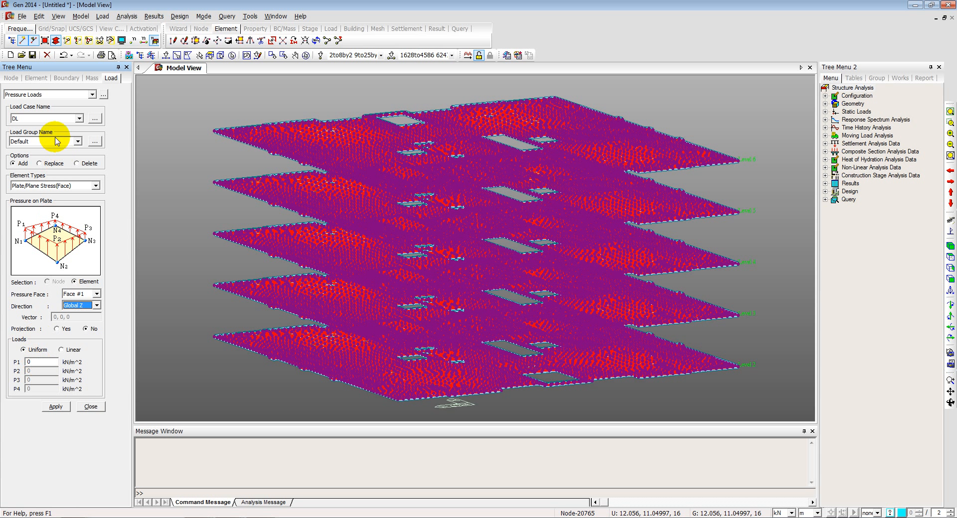
left_click(34, 116)
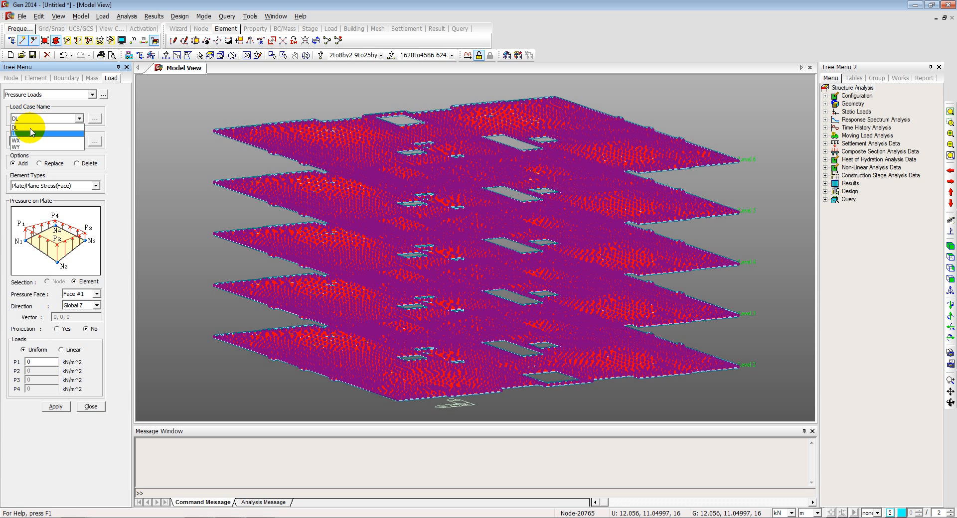
left_click(30, 132)
left_click_drag(41, 364, 18, 361)
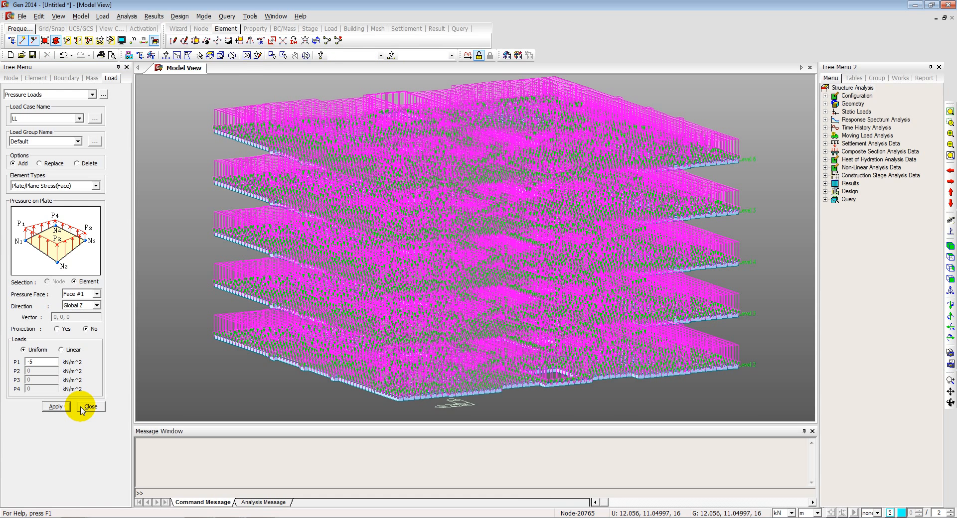
- Reselect all slab elements and apply a uniform Global Z pressure of -3 kN/m^2 to them under load case DL
left_click(232, 55)
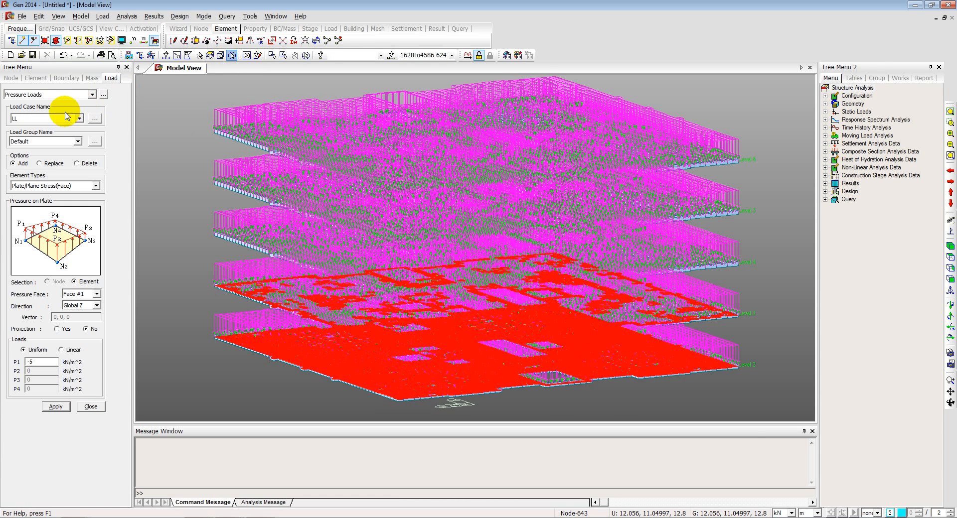
left_click(67, 118)
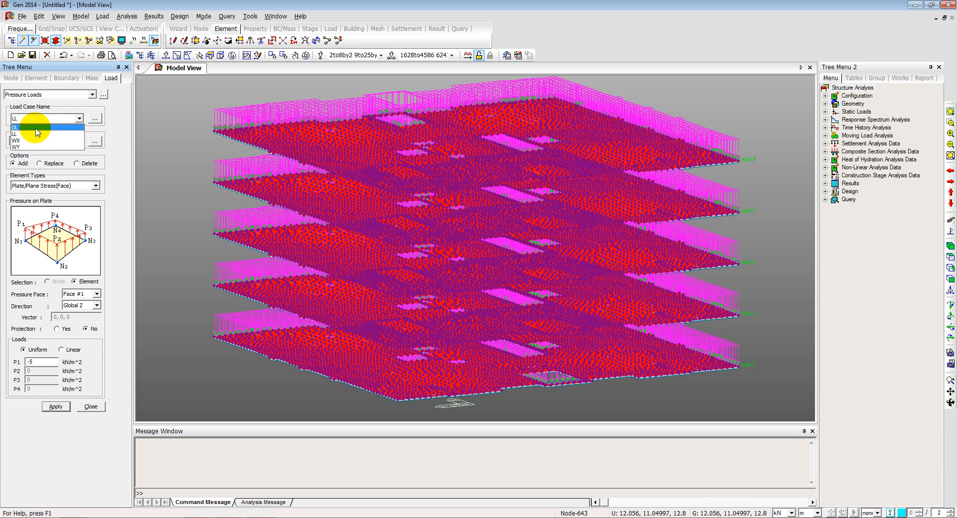
left_click(36, 128)
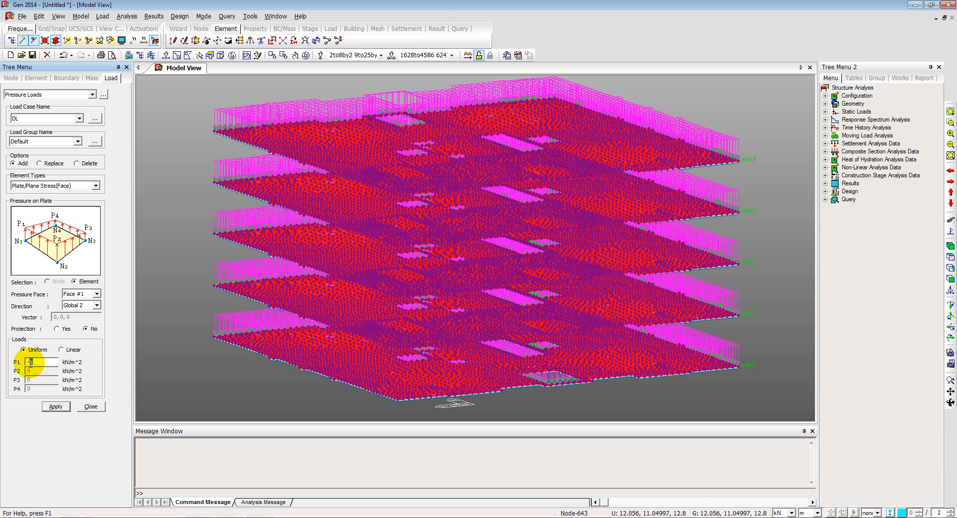
left_click(30, 362)
type("-3")
left_click(54, 408)
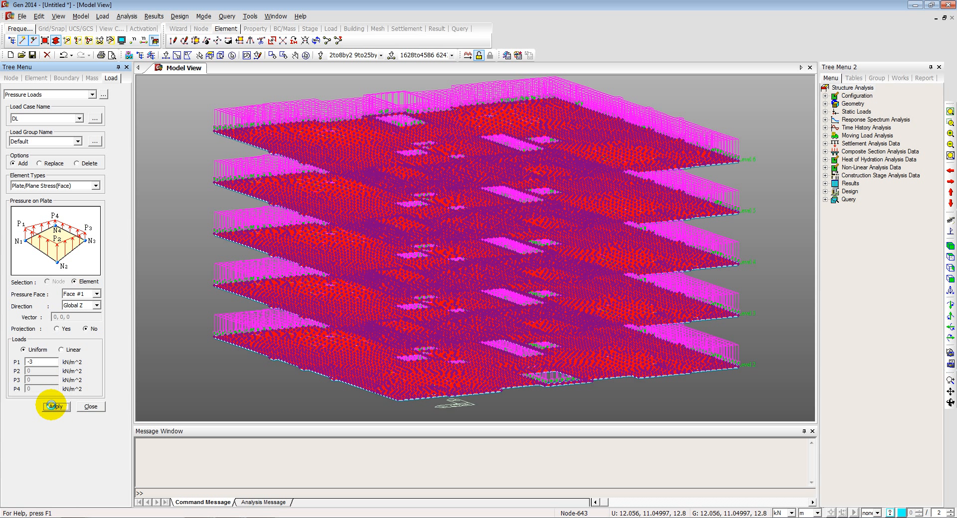
left_click(88, 406)
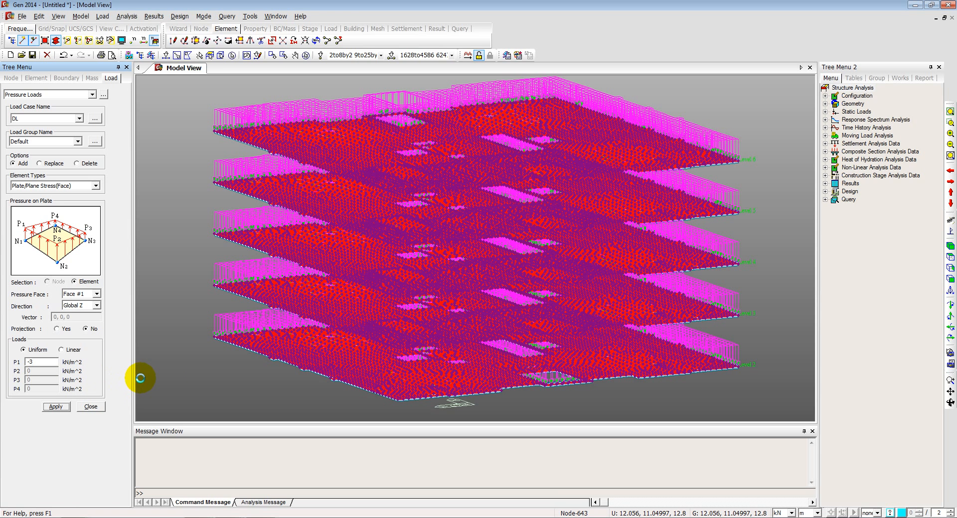
left_click(92, 407)
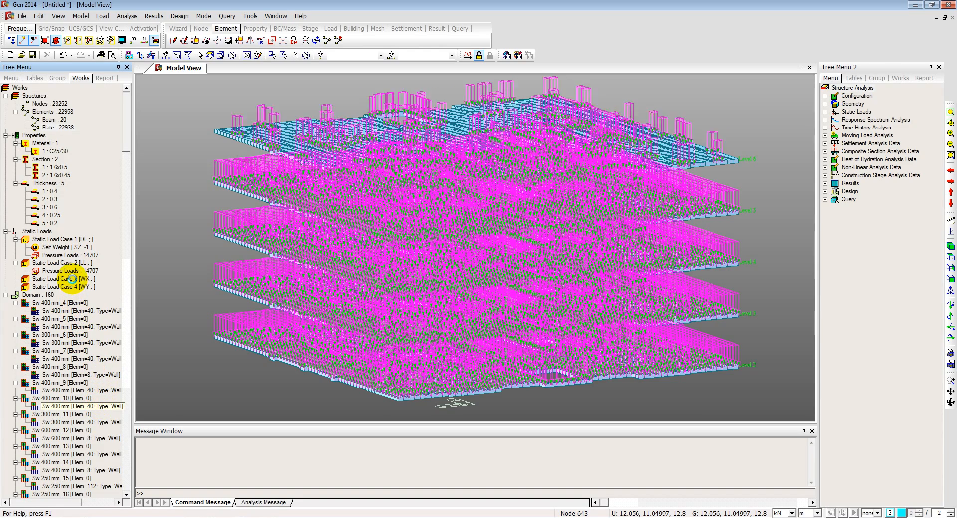
- Redisplay the pressure loads of load case LL and examine them closely at the slab corners
right_click(69, 271)
left_click(82, 304)
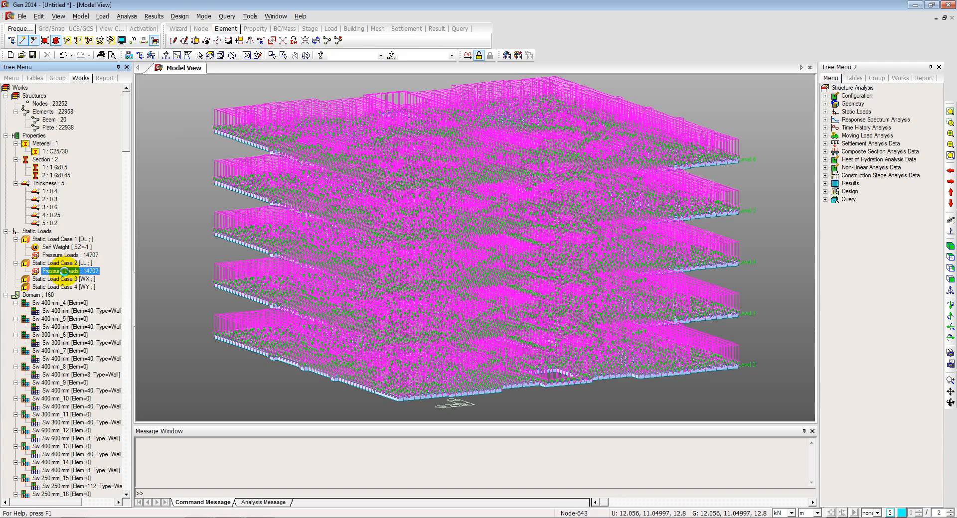
right_click(63, 271)
left_click(85, 293)
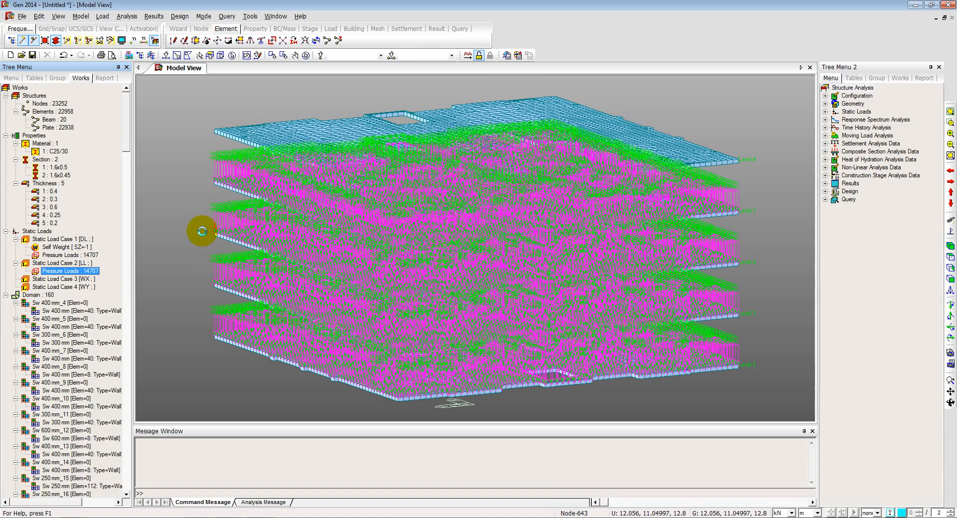
middle_click_drag(205, 225, 242, 235)
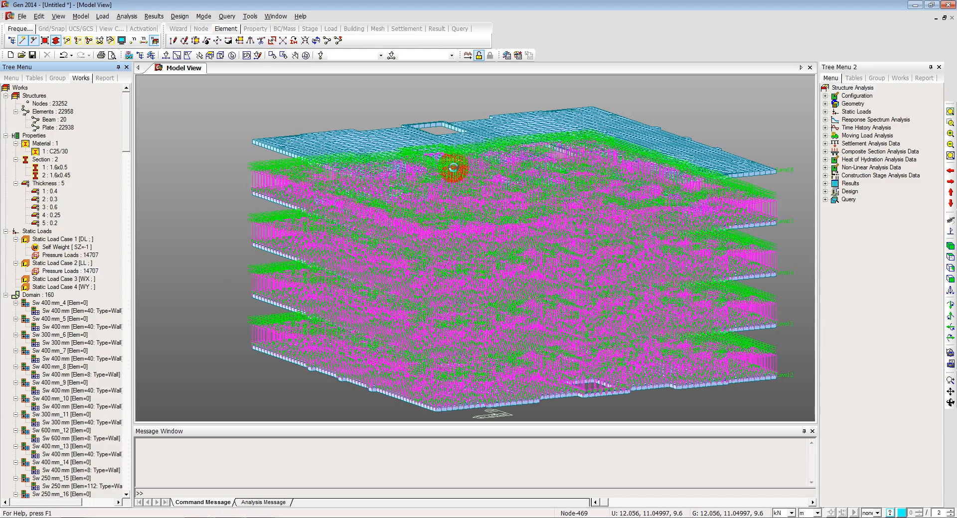
left_click(950, 123)
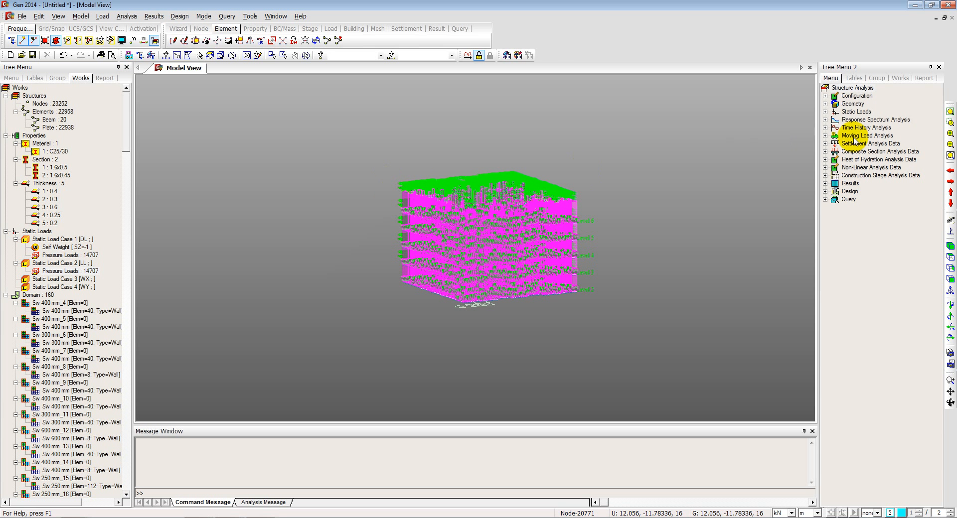
left_click(950, 123)
left_click_drag(385, 186, 439, 231)
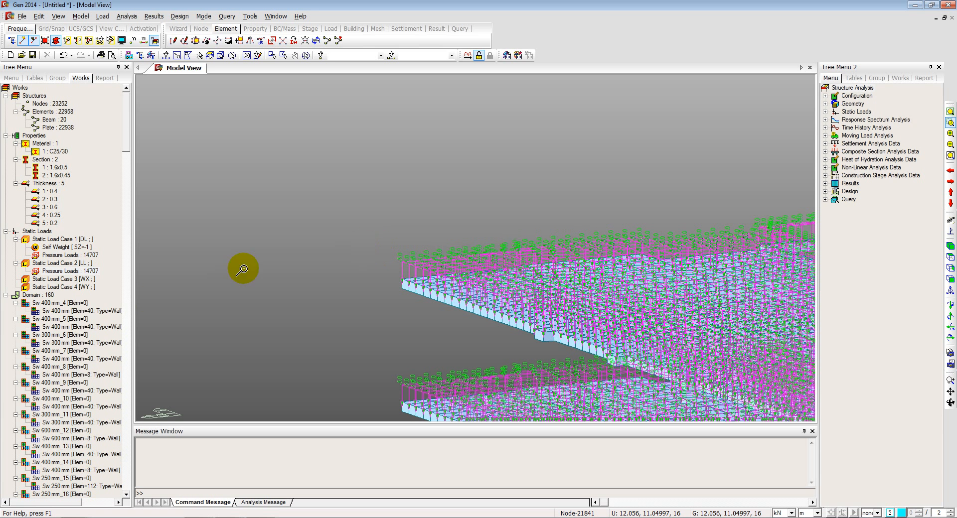
- Hide the pressure loads of load case LL and show the slabs as an isometric wireframe
right_click(52, 270)
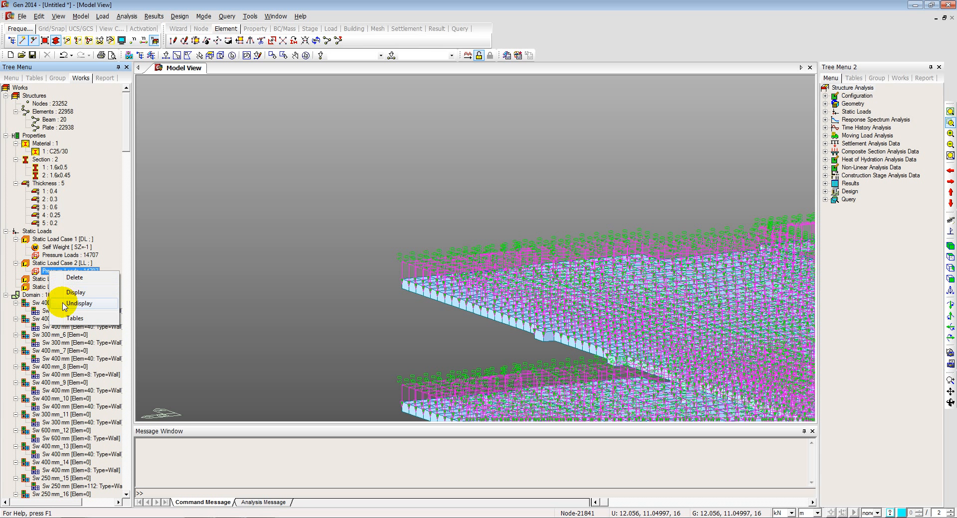
left_click(65, 303)
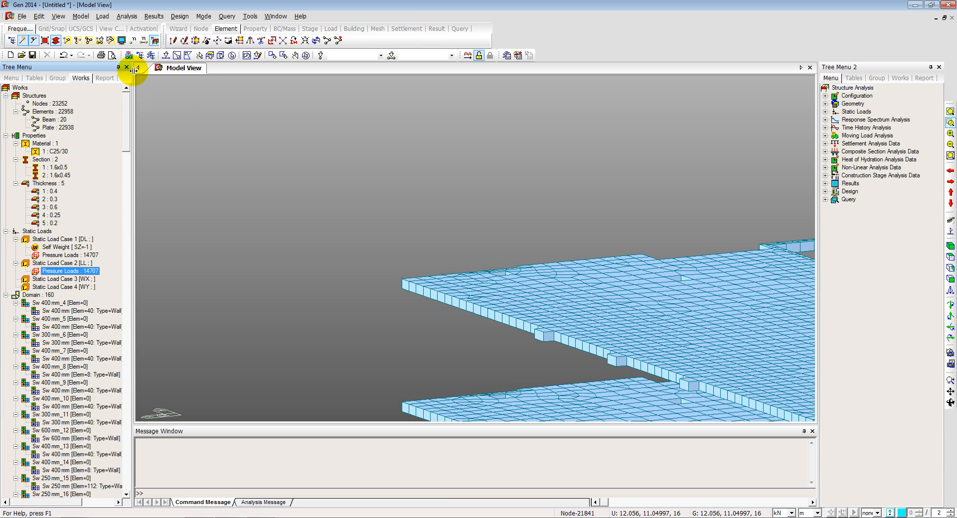
left_click(53, 41)
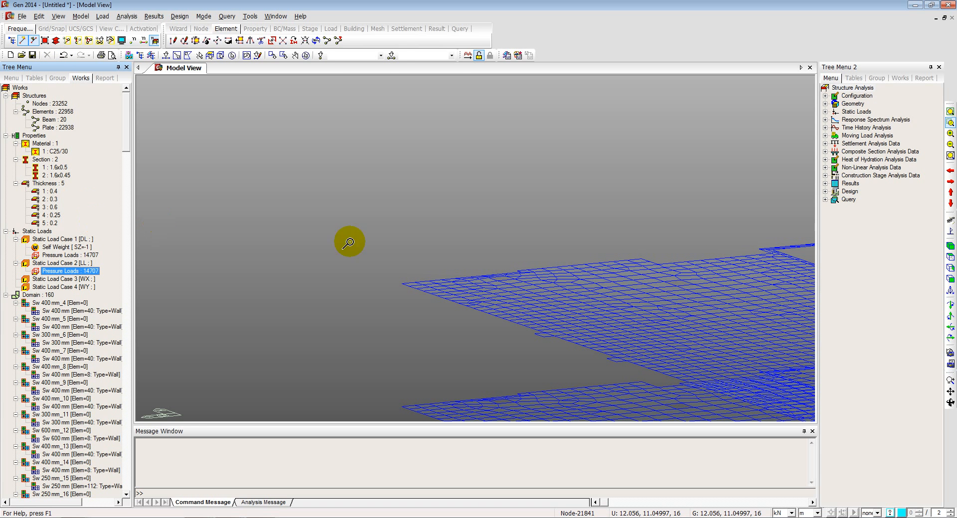
left_click(950, 245)
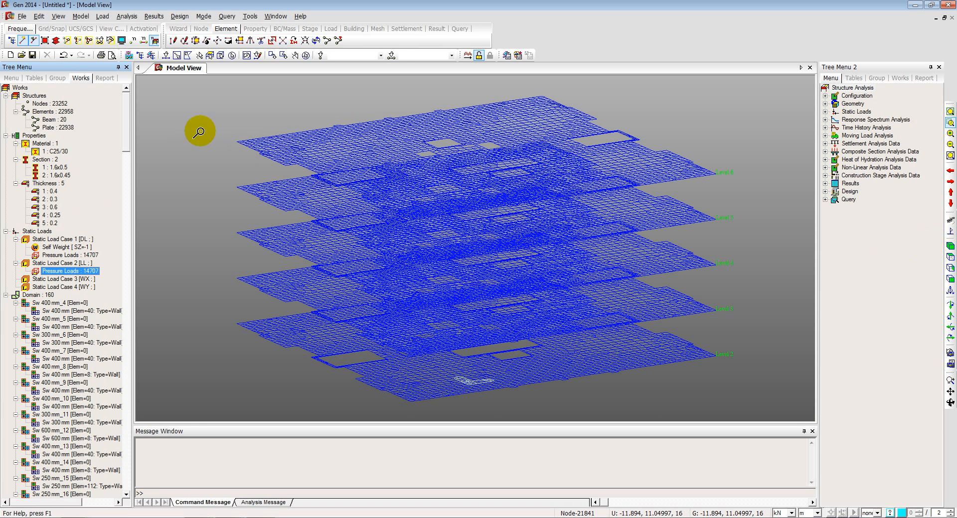
left_click(80, 17)
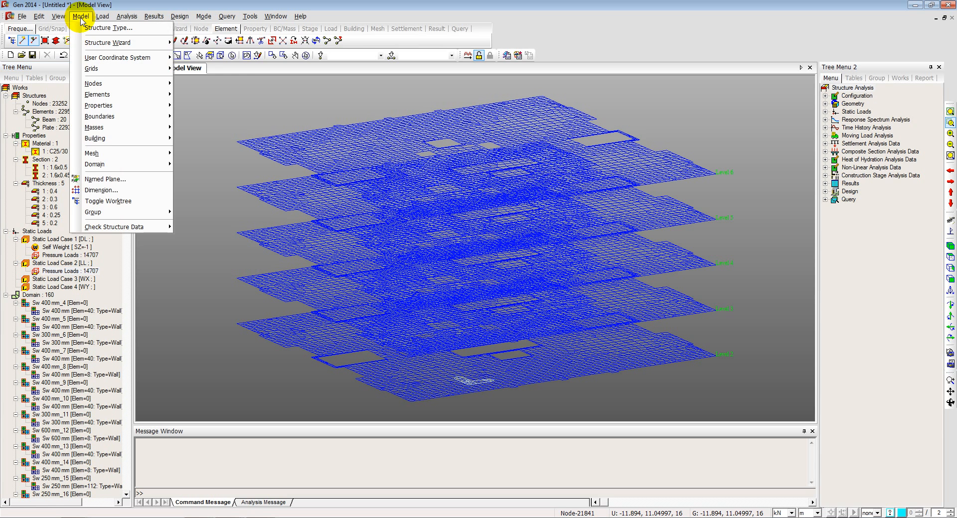
mouse_move(102, 18)
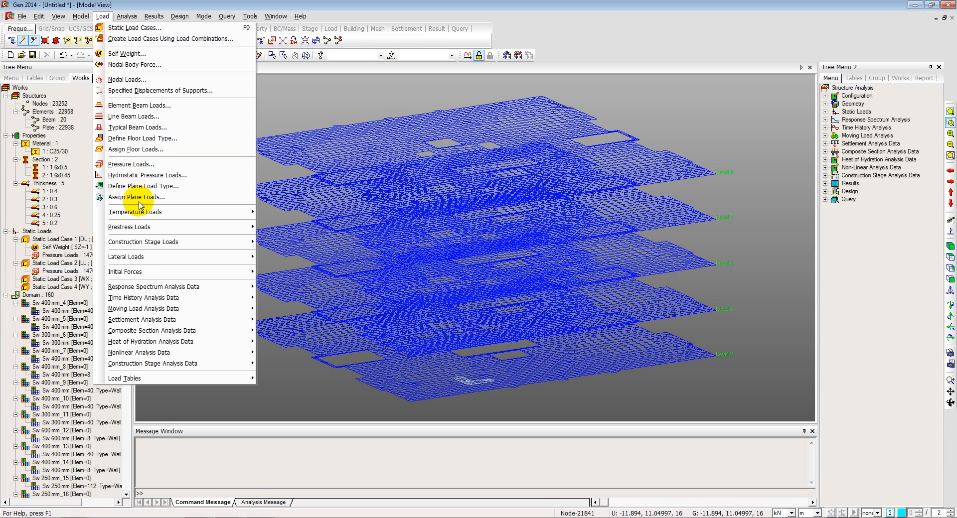
mouse_move(249, 257)
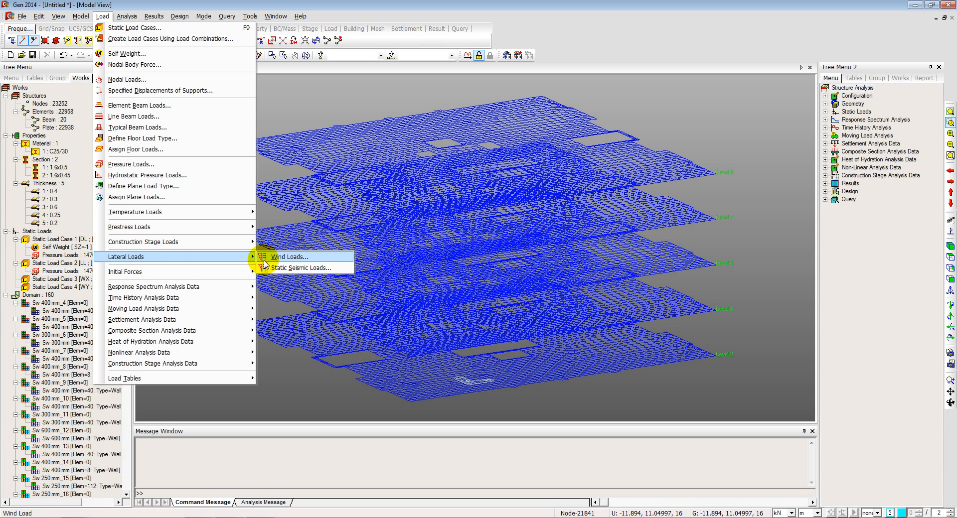
left_click(291, 259)
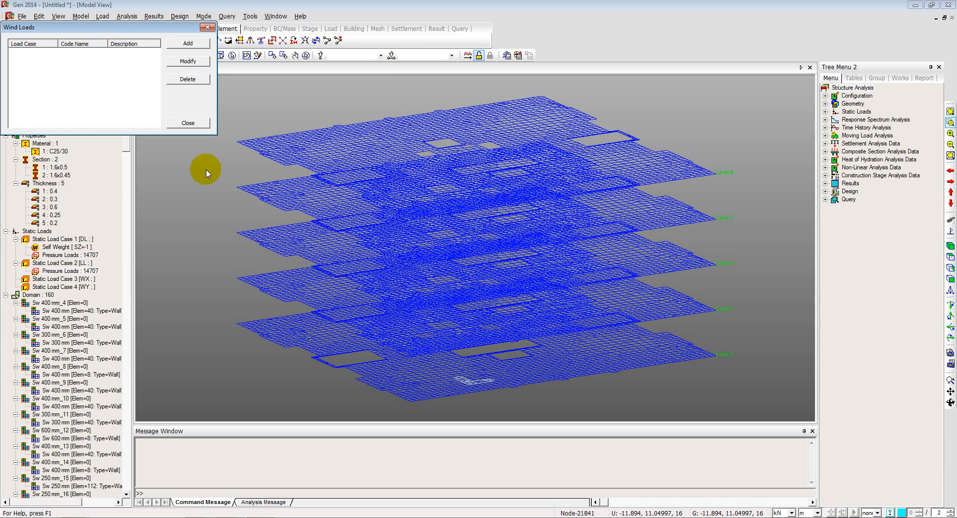
left_click(183, 44)
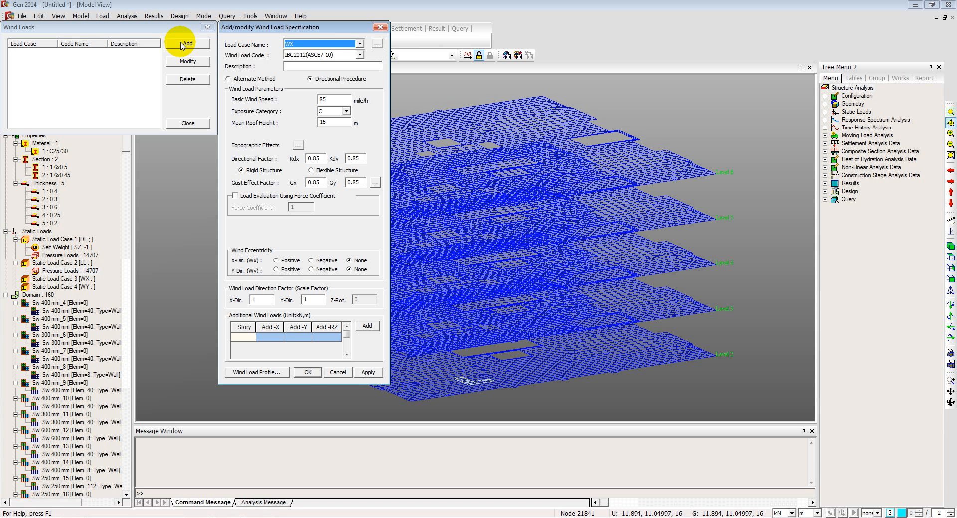
left_click(329, 56)
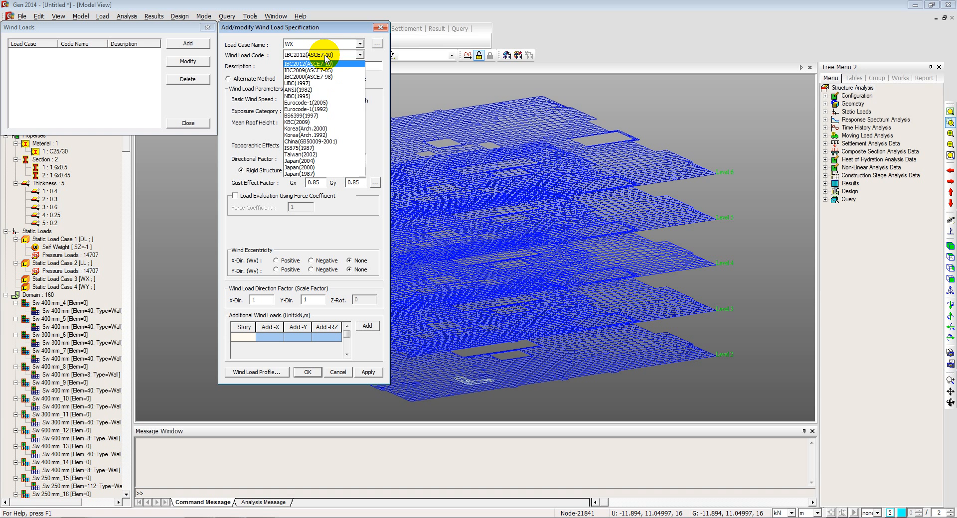
left_click(319, 103)
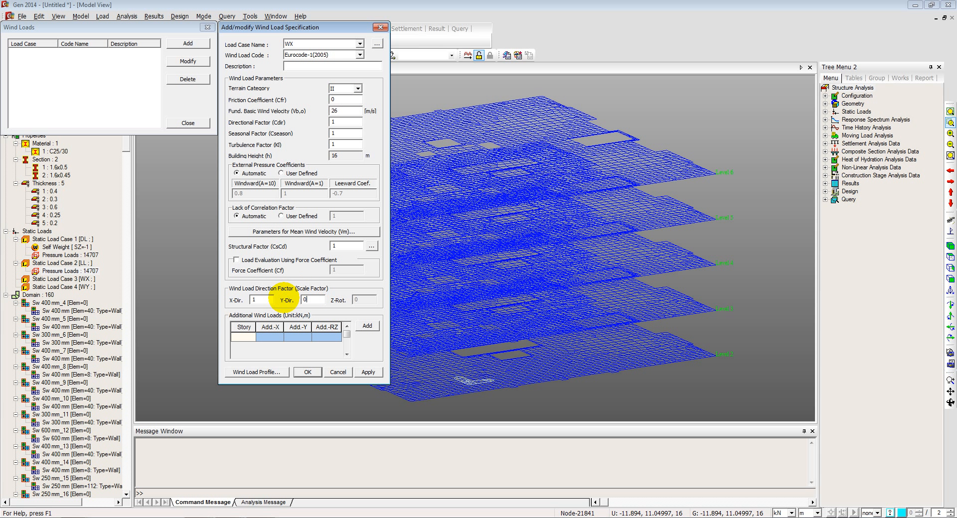
left_click(260, 373)
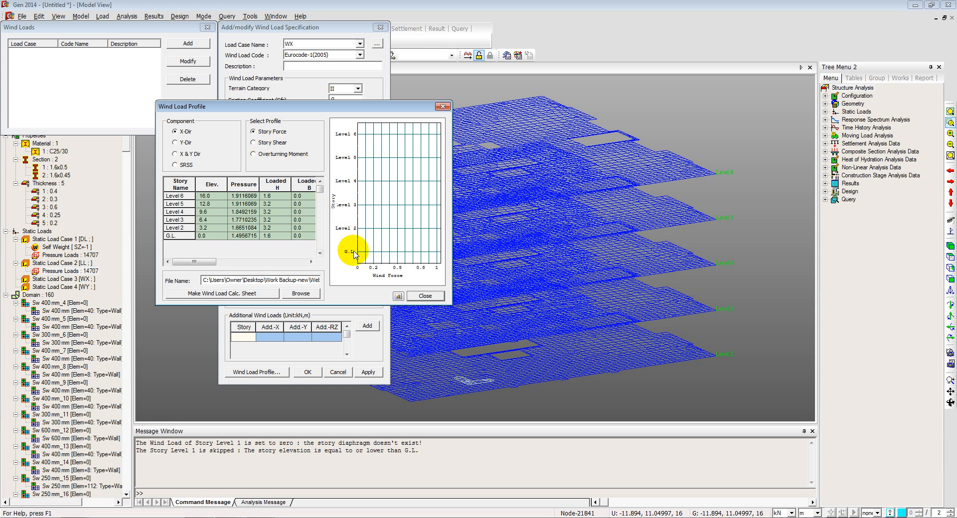
left_click(423, 296)
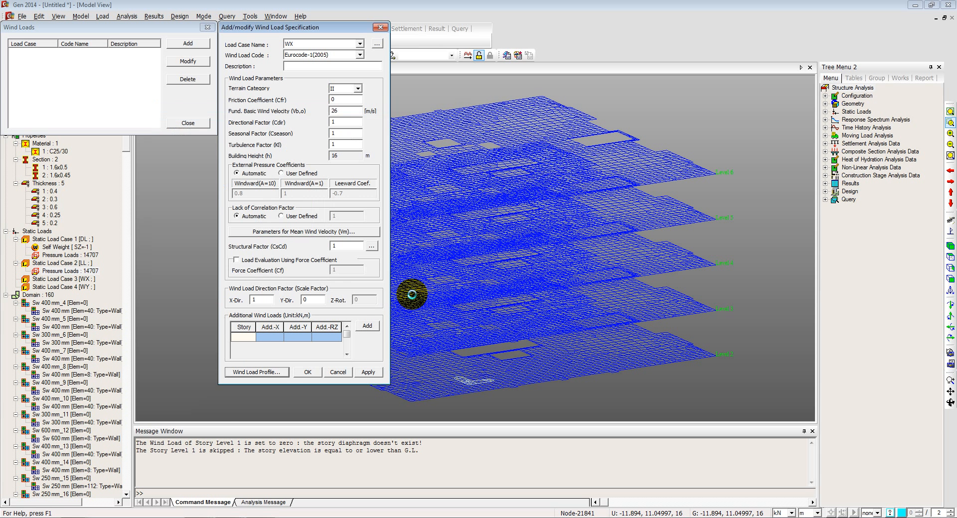
left_click(338, 373)
left_click(180, 123)
- Auto-generate the story data with 5% seismic accidental eccentricity and 15% wind eccentricity, and review the stories' wind data
left_click(77, 16)
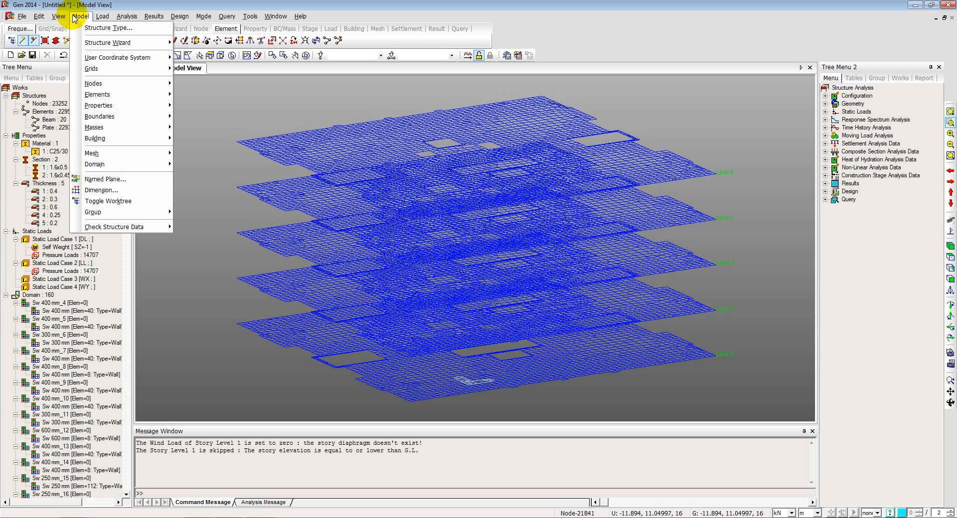
mouse_move(114, 138)
left_click(202, 149)
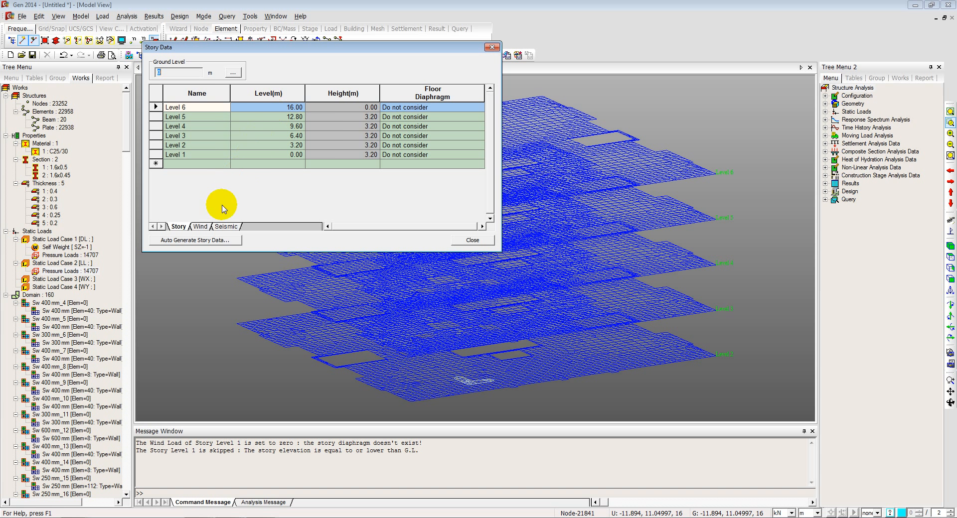
left_click(199, 227)
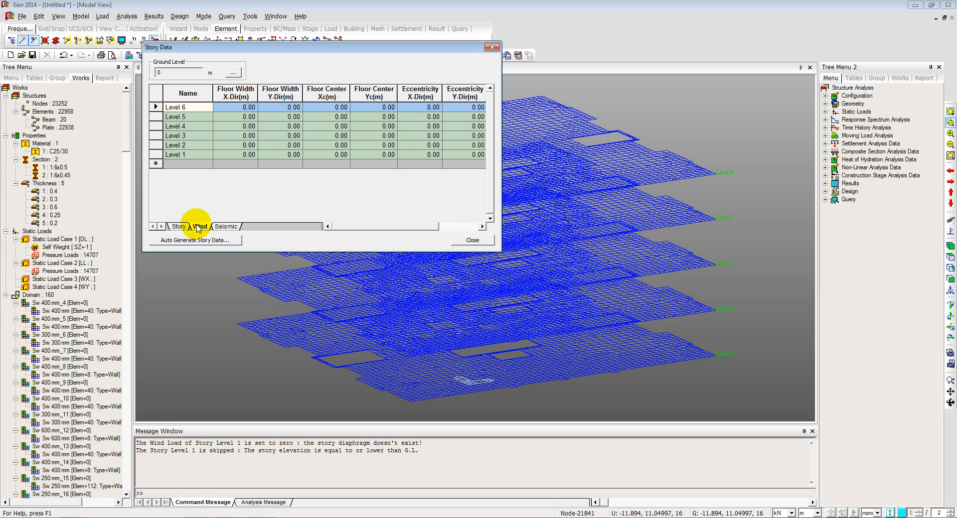
left_click(176, 226)
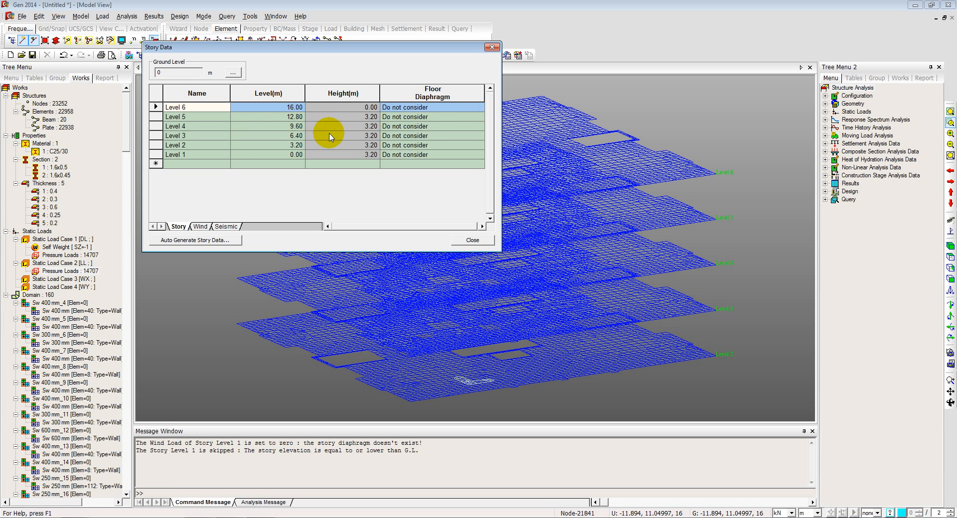
left_click(205, 242)
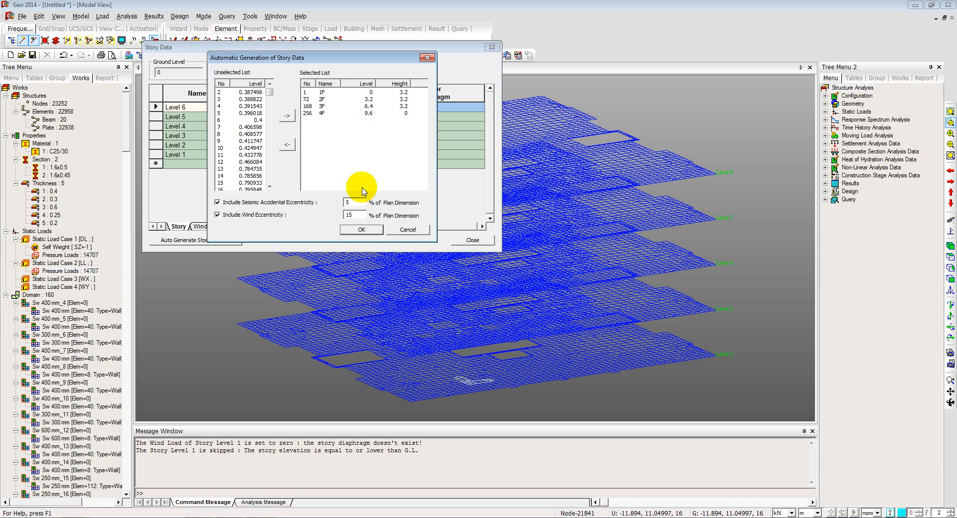
left_click(353, 233)
left_click(200, 228)
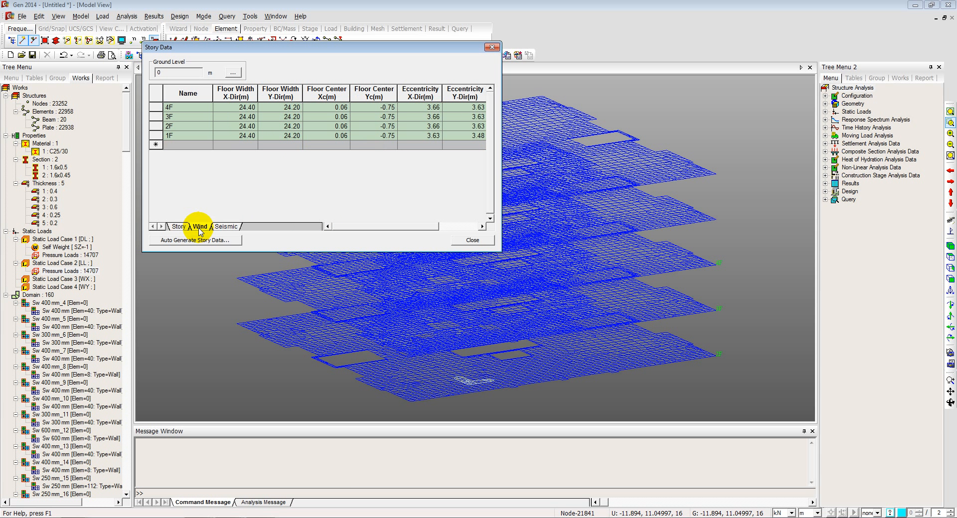
left_click(464, 241)
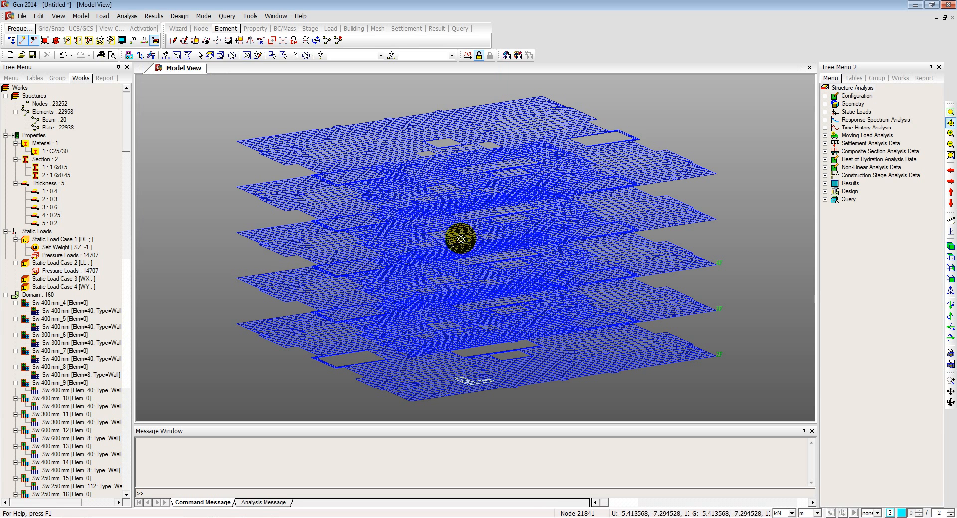
- Define a Eurocode-1(2005) wind load for load case WX with direction factors X 1 and Y 0
left_click(103, 16)
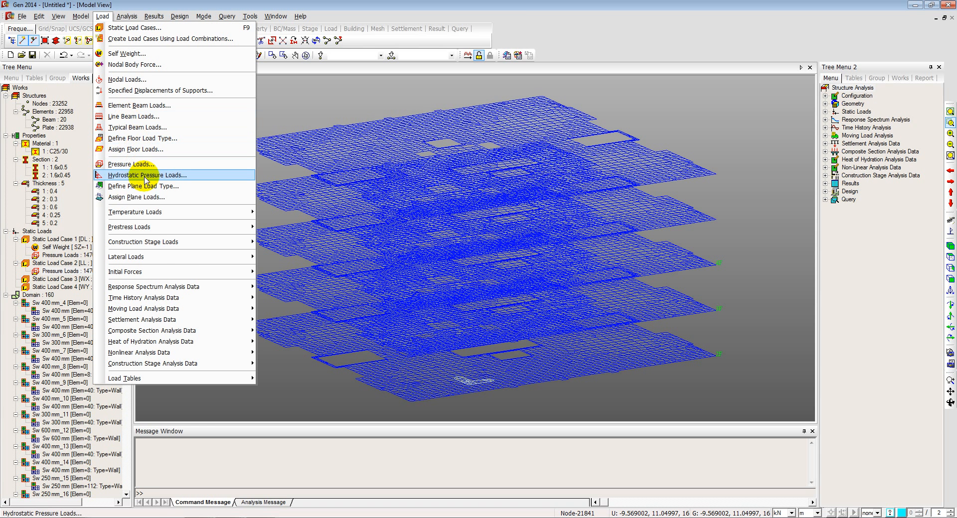
mouse_move(194, 257)
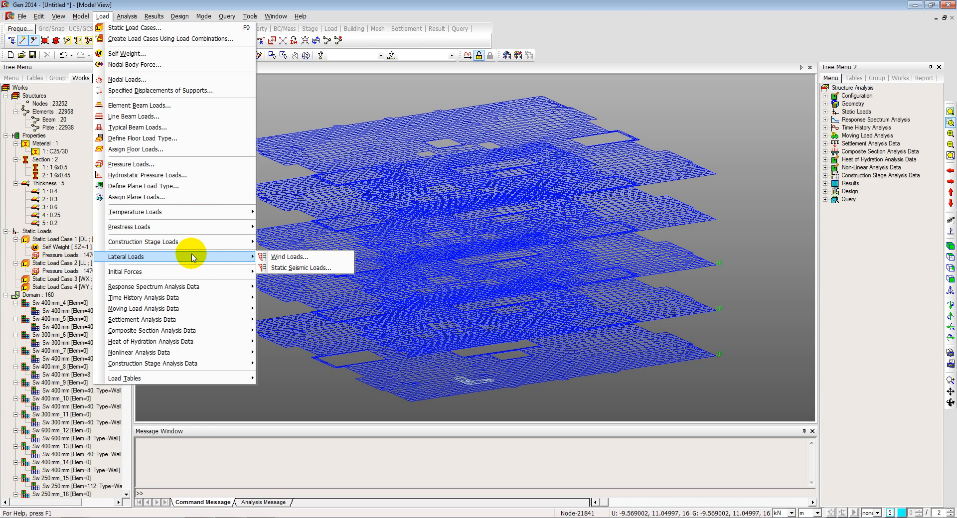
left_click(275, 256)
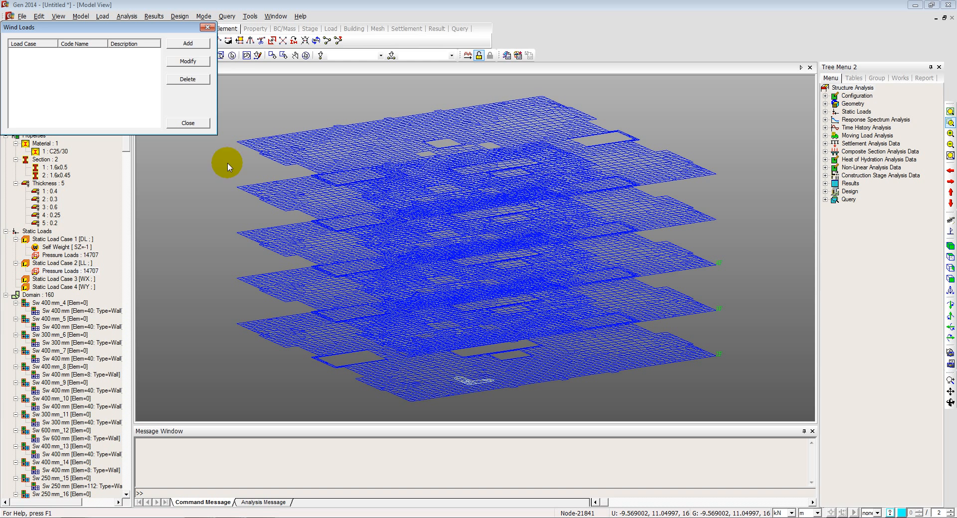
left_click(188, 44)
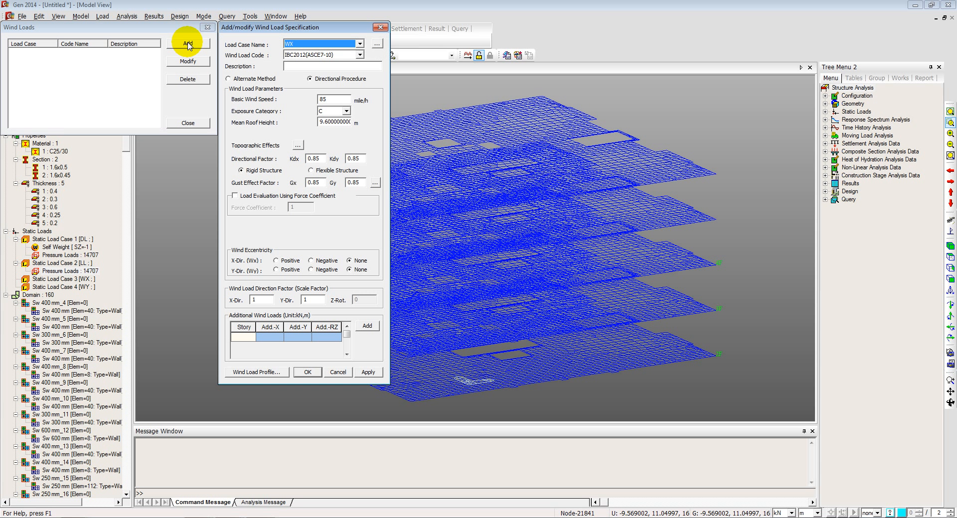
left_click(324, 55)
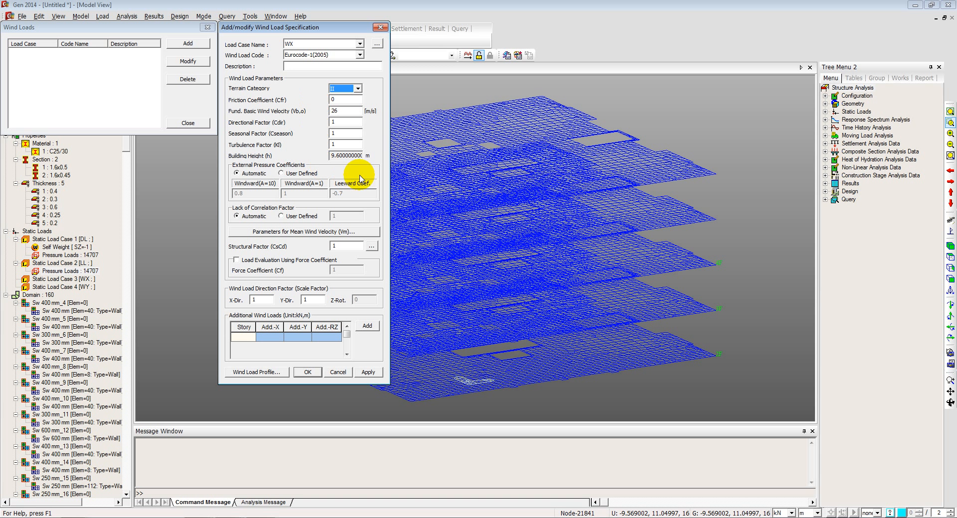
left_click(311, 301)
key("BackSpace")
type("0")
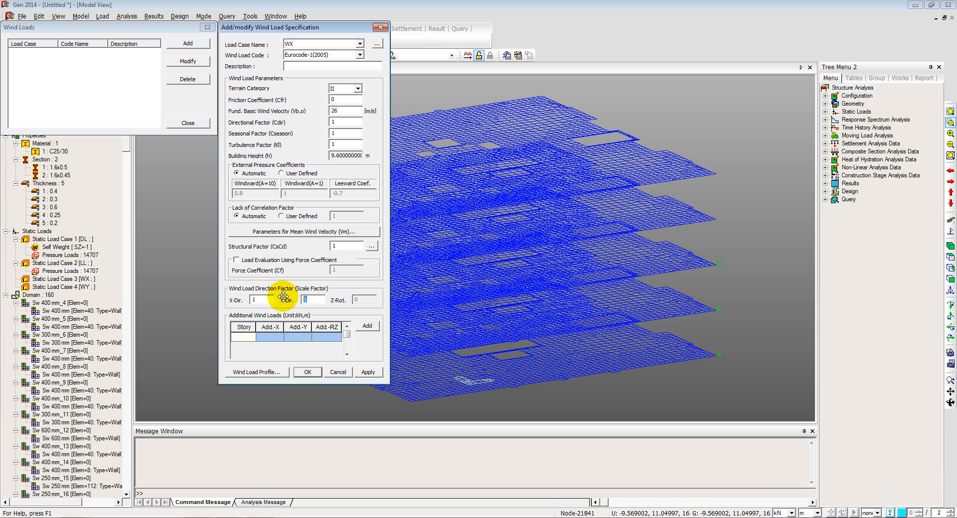
- Check the X-direction story force profile of the WX wind load and apply the load
left_click(264, 373)
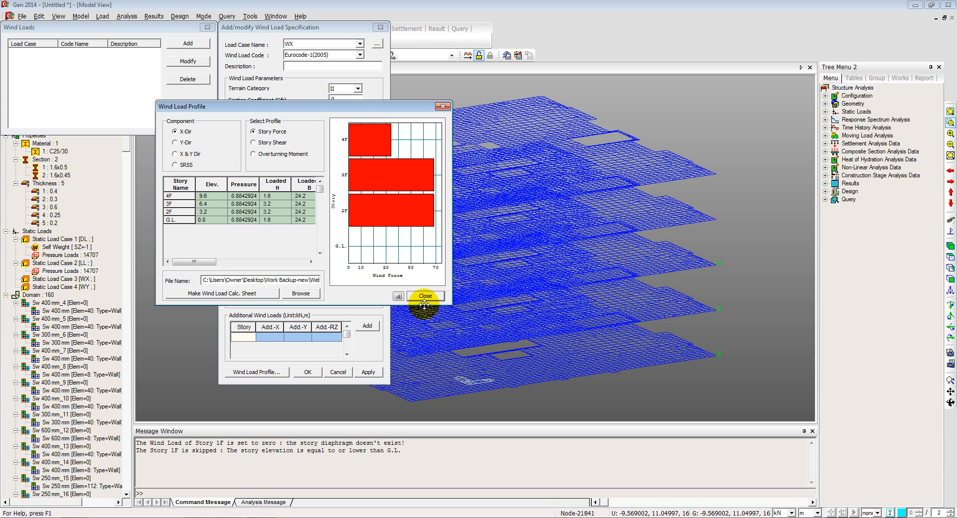
left_click(425, 297)
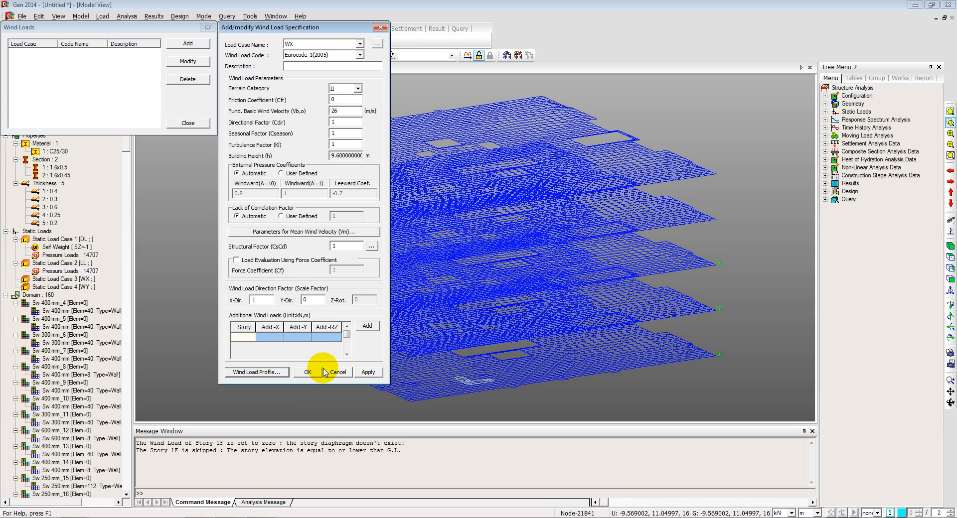
left_click(369, 373)
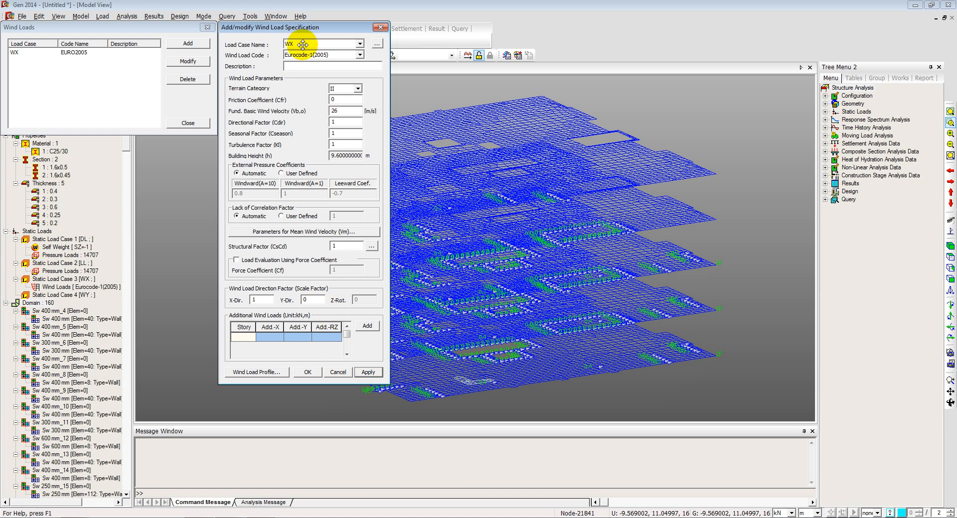
- Define a Eurocode-1(2005) wind load for load case WY with direction factors X 0 and Y 1, and finish the wind load list
left_click(328, 45)
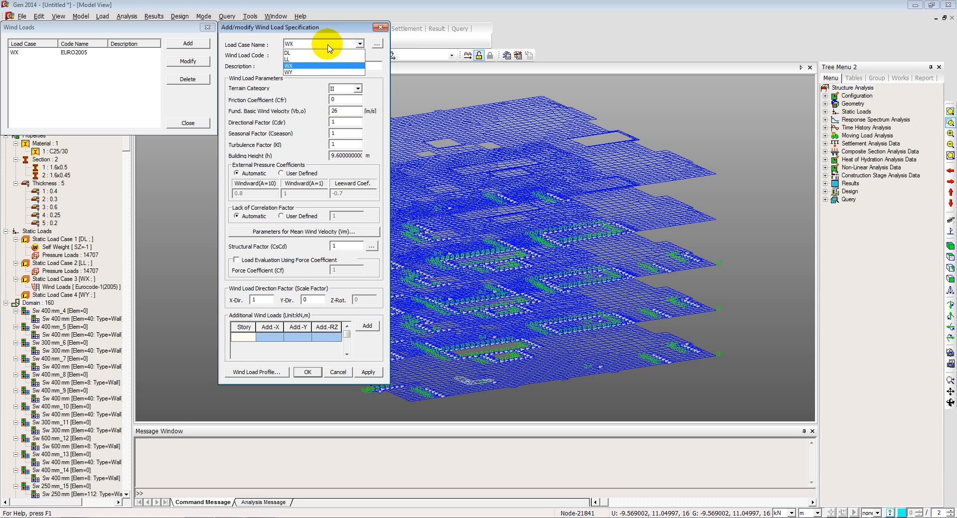
left_click(294, 72)
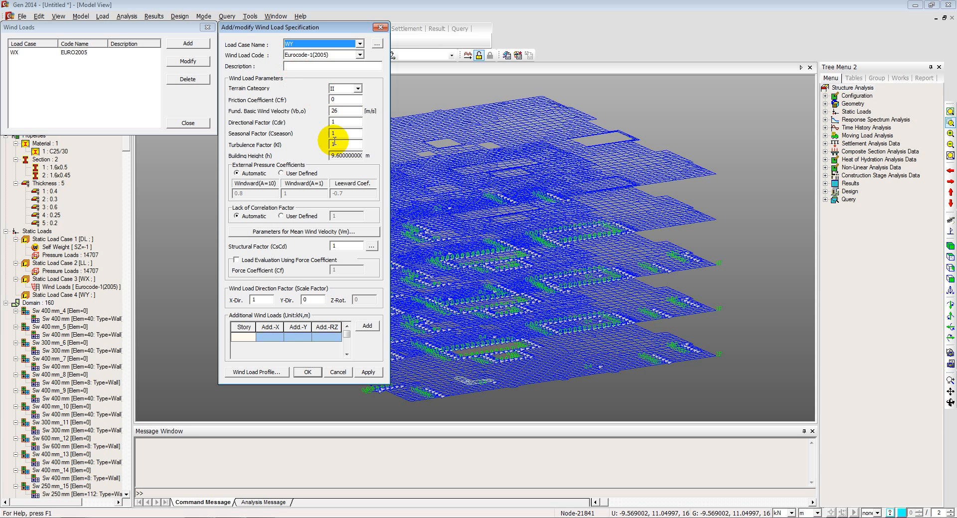
double_click(256, 300)
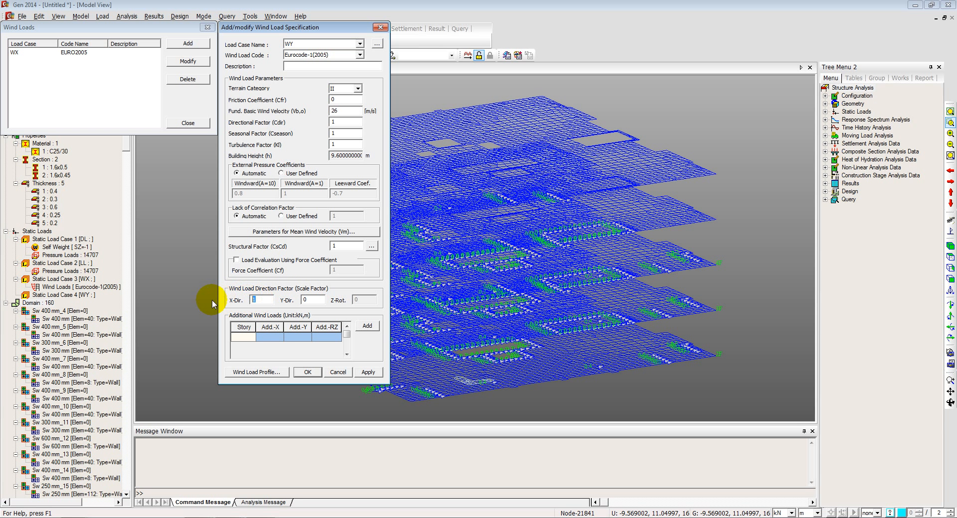
type("0")
double_click(320, 303)
type("1")
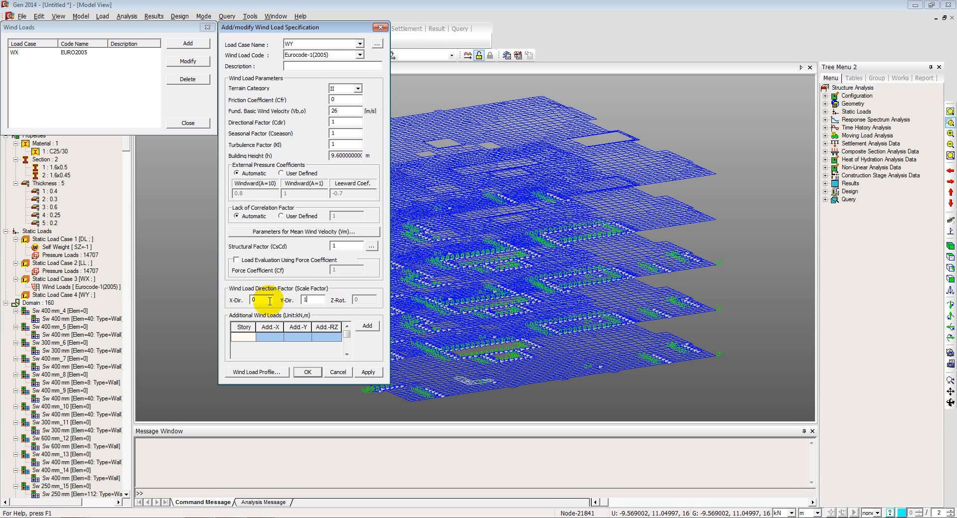
key("Return")
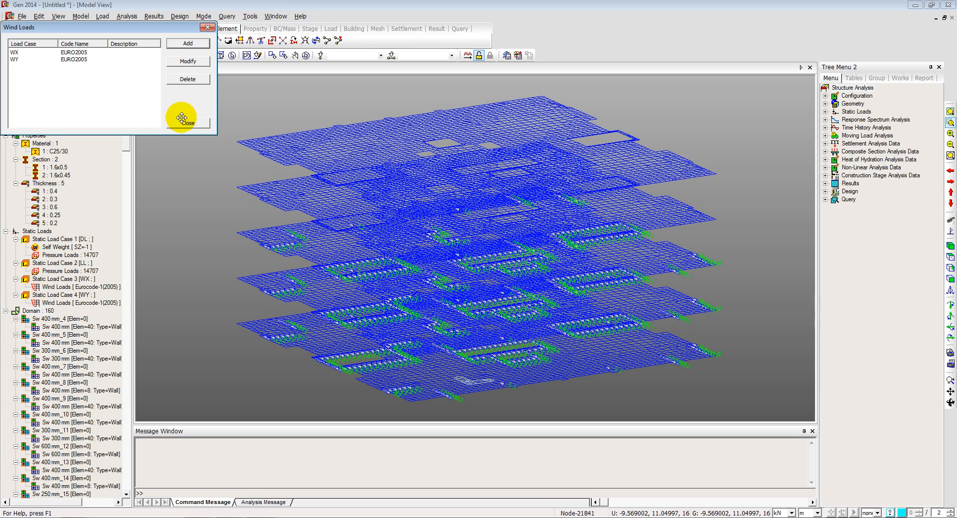
left_click(182, 120)
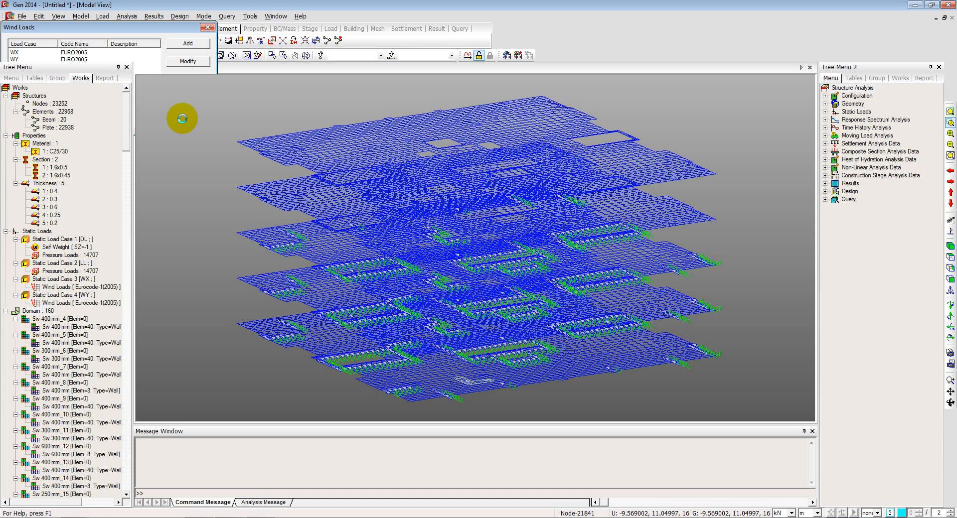
- Hide the wind loads of load cases WX and WY in the model view
right_click(68, 289)
left_click(82, 323)
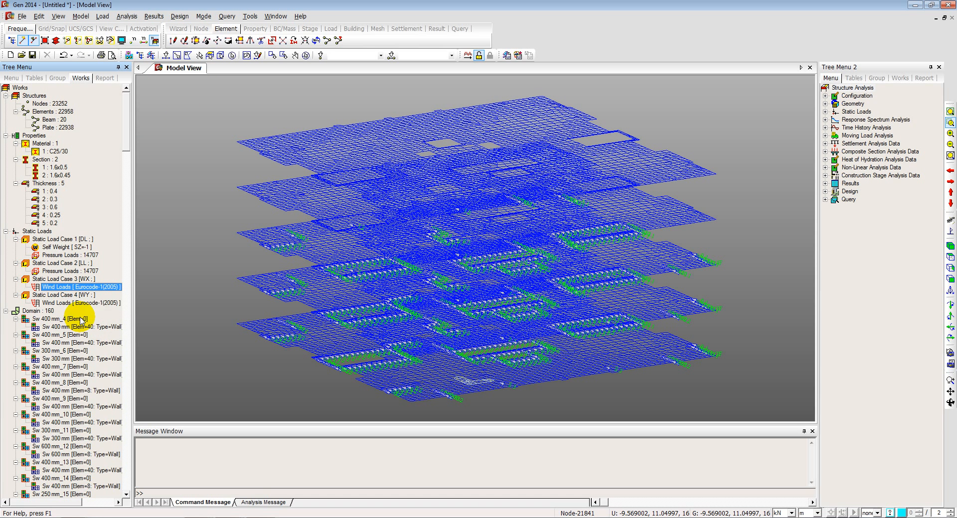
right_click(71, 305)
left_click(87, 326)
right_click(80, 304)
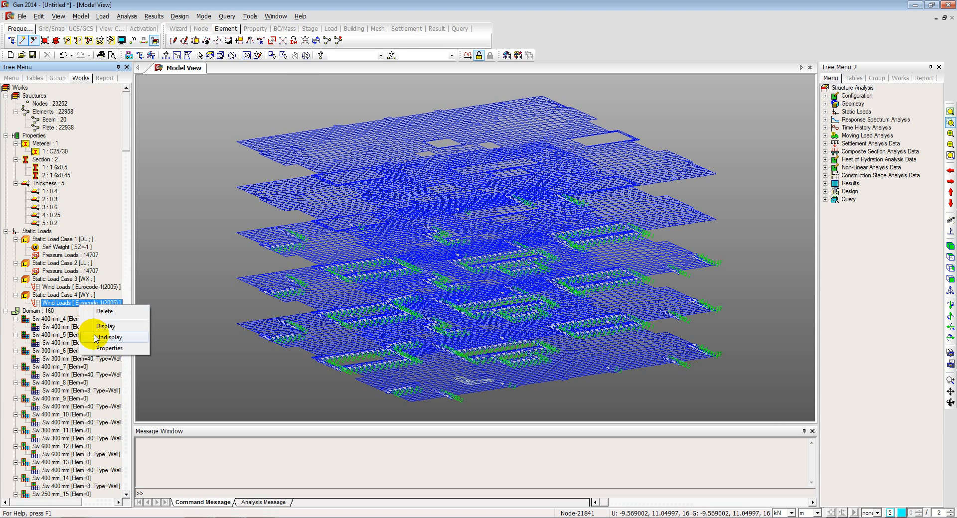
left_click(100, 337)
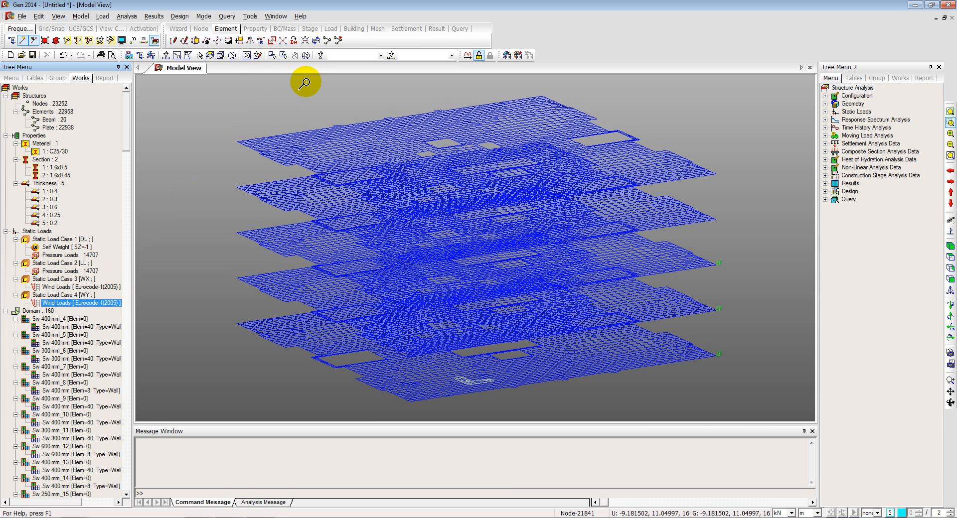
- Activate the whole building again and show it in front view
left_click(89, 42)
middle_click_drag(458, 146, 425, 150, "ctrl")
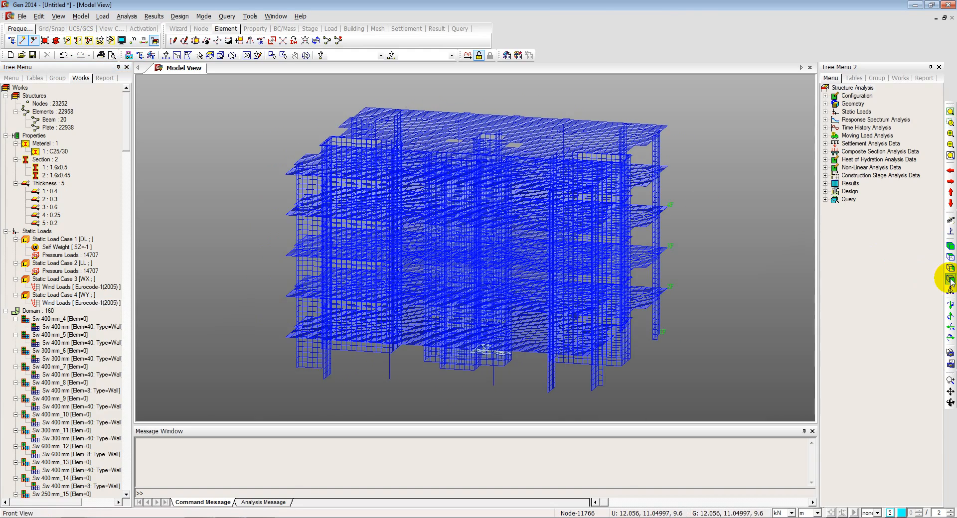
left_click(950, 279)
- Assign fixed supports to all nodes at the building's base, restraining all translations (D-ALL) and rotations (R-ALL)
left_click(167, 56)
left_click_drag(238, 399, 754, 454)
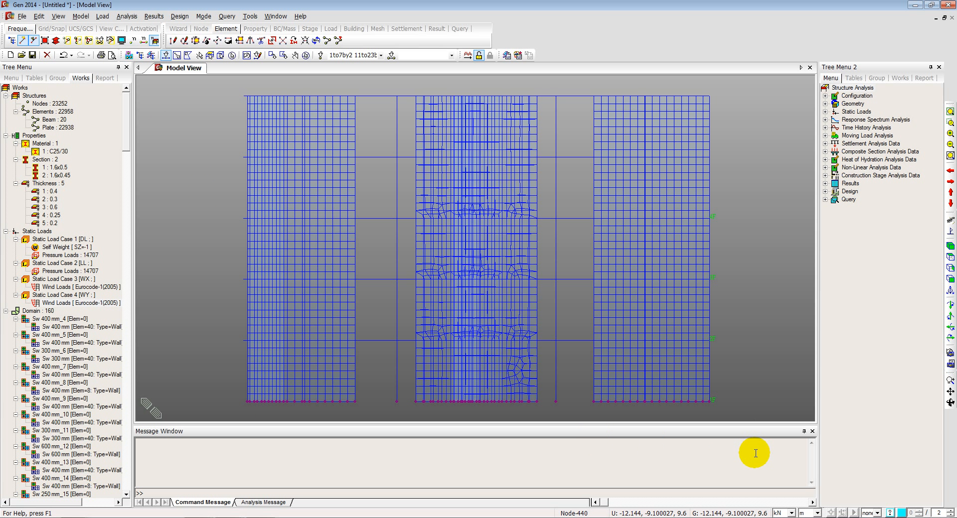
left_click(74, 17)
mouse_move(108, 116)
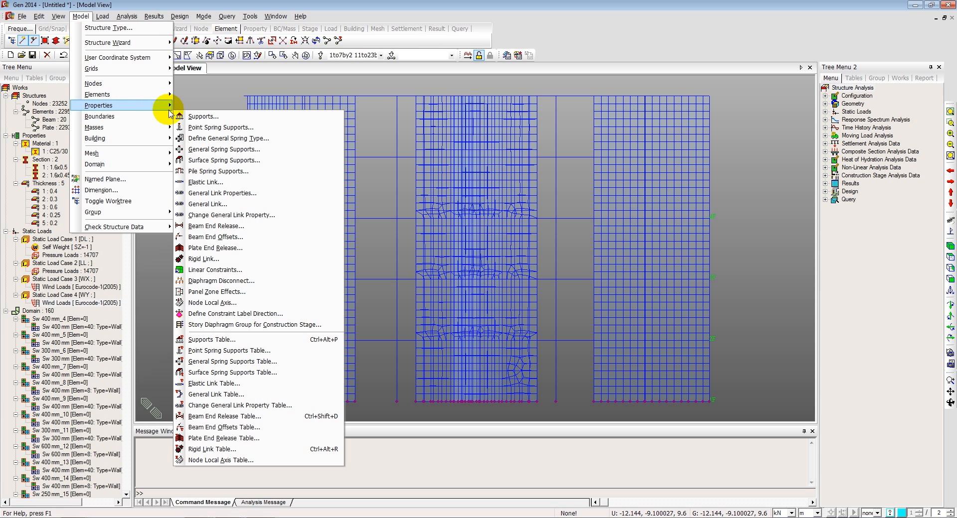
left_click(191, 119)
left_click(18, 236)
left_click(18, 265)
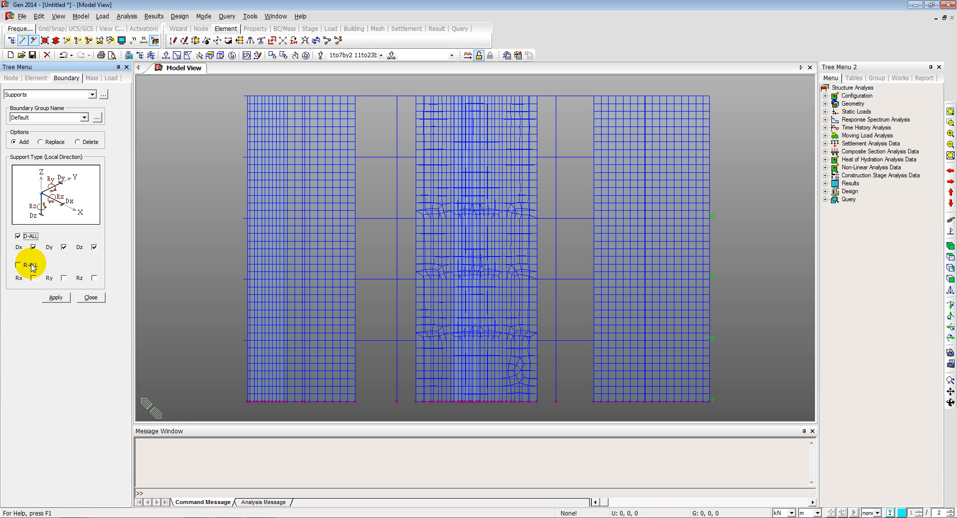
left_click(56, 299)
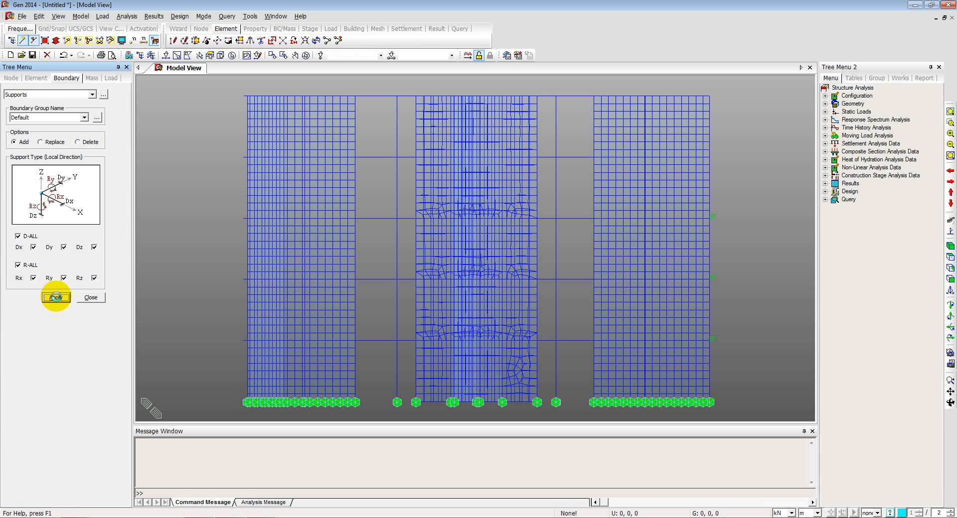
left_click(90, 298)
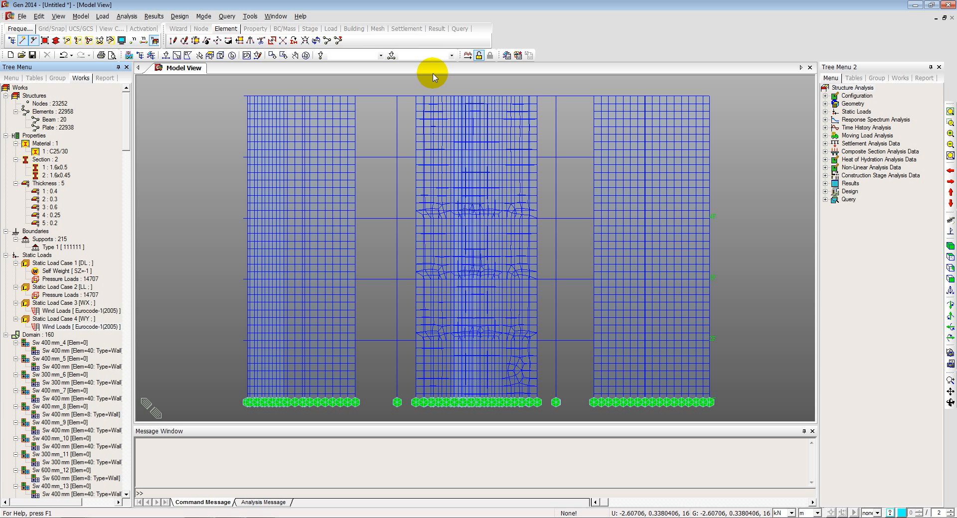
- Perform the analysis, saving the model under the file name building
left_click(467, 54)
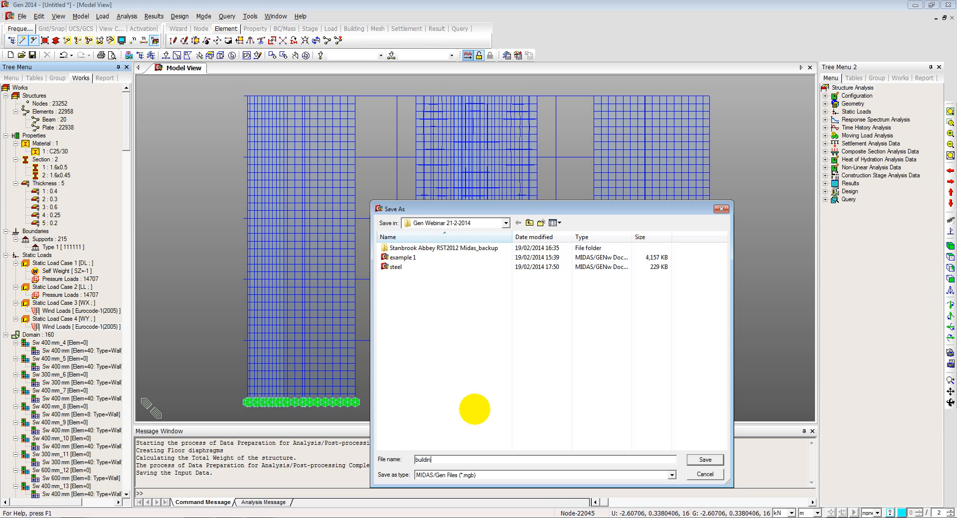
key("Return")
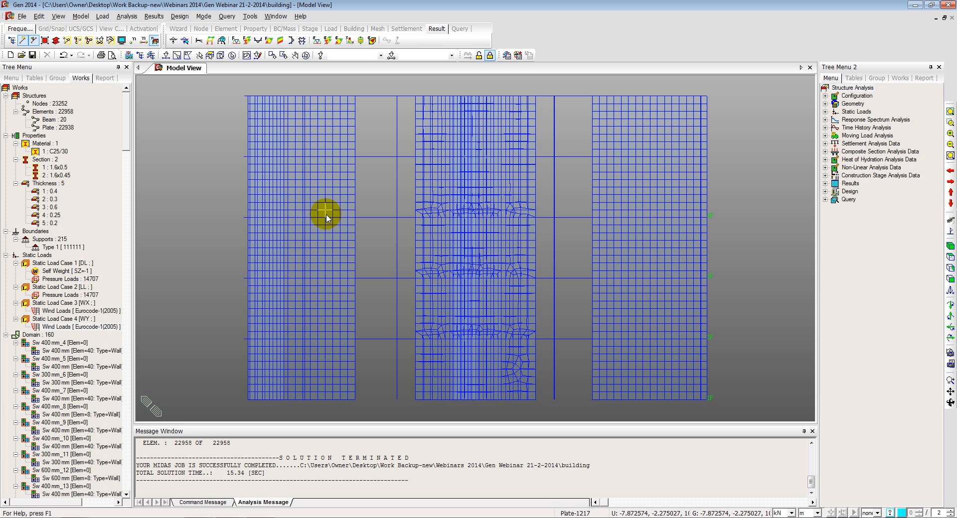
- Plot the DXYZ displacement contour for load case DL with deformed shape and legend, and inspect the whole building in 3D
left_click(153, 17)
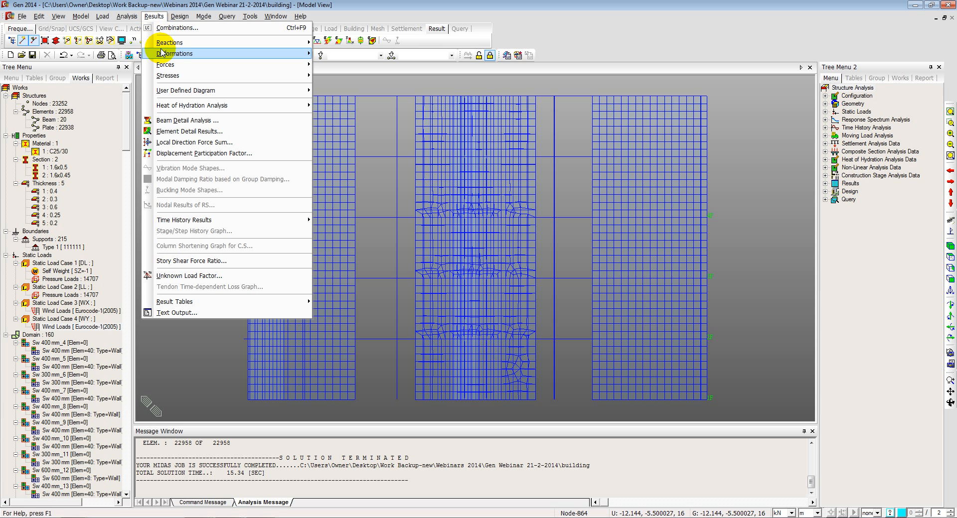
mouse_move(249, 54)
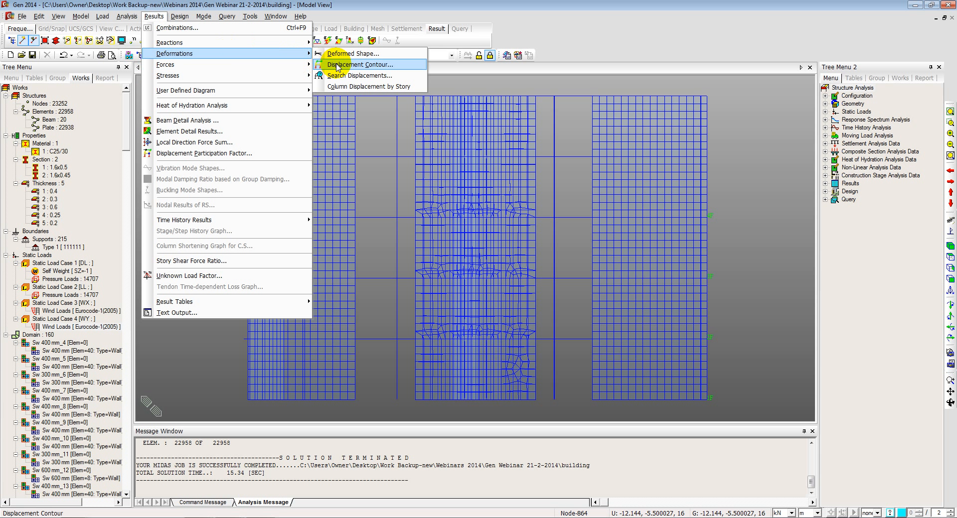
left_click(359, 64)
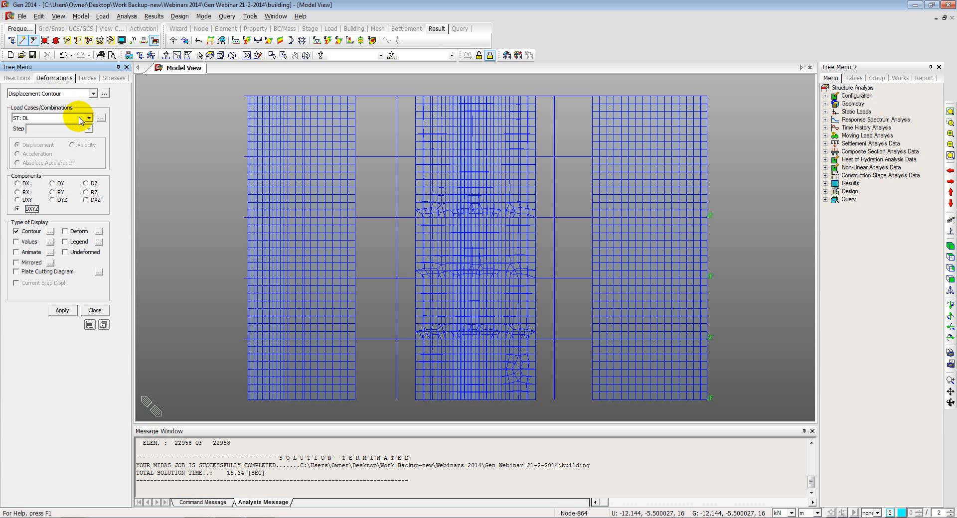
left_click(65, 231)
left_click(65, 242)
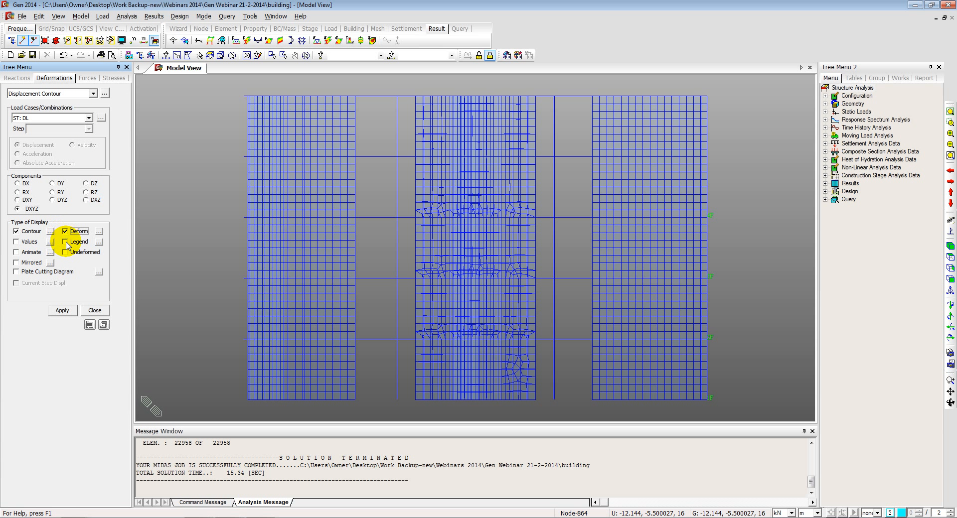
left_click(69, 314)
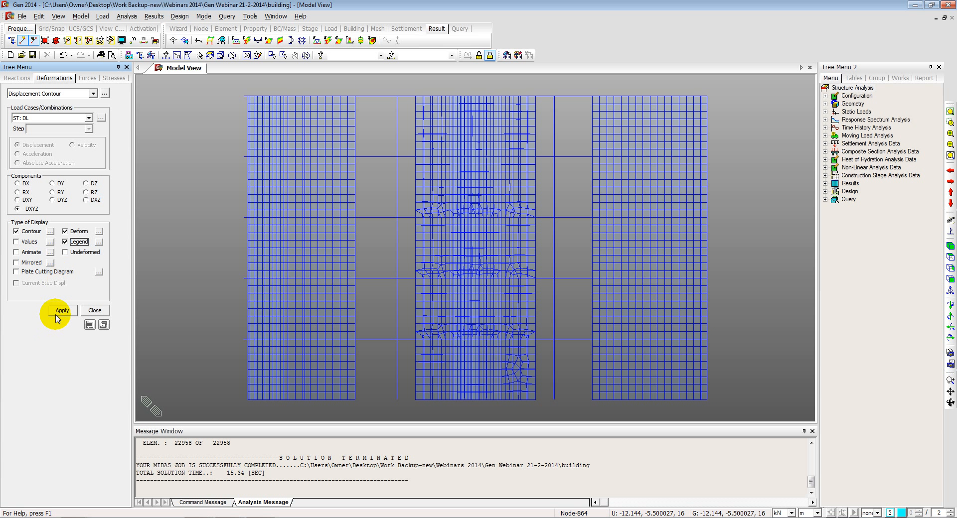
left_click(57, 312)
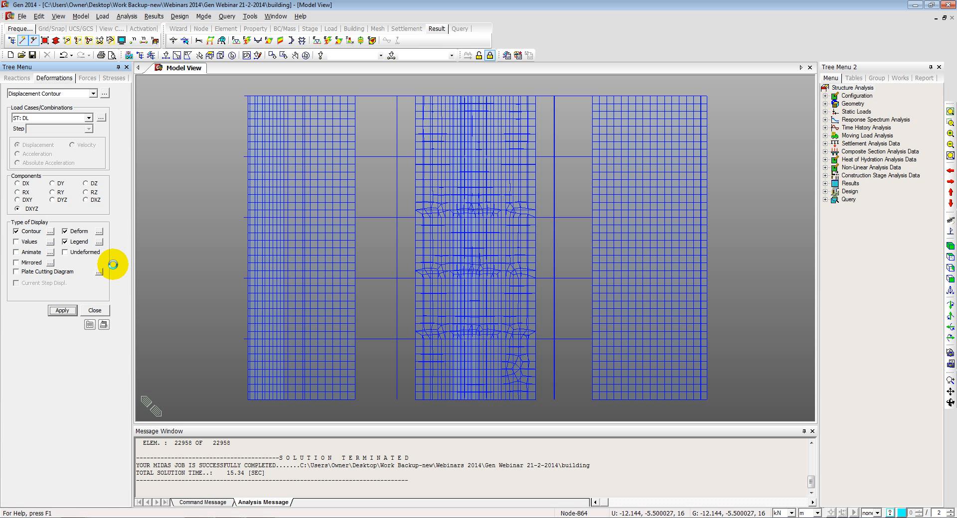
middle_click_drag(323, 217, 392, 240, "ctrl")
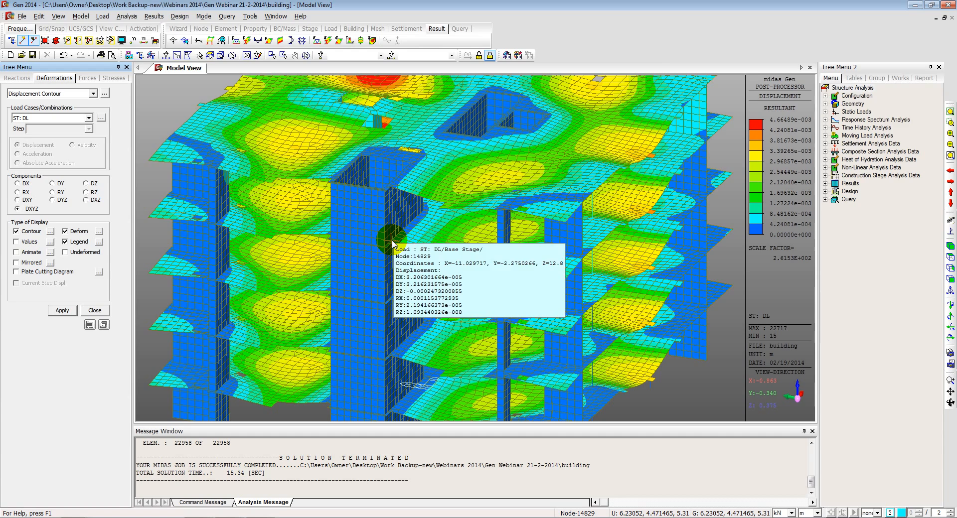
scroll(392, 240, "down", 3)
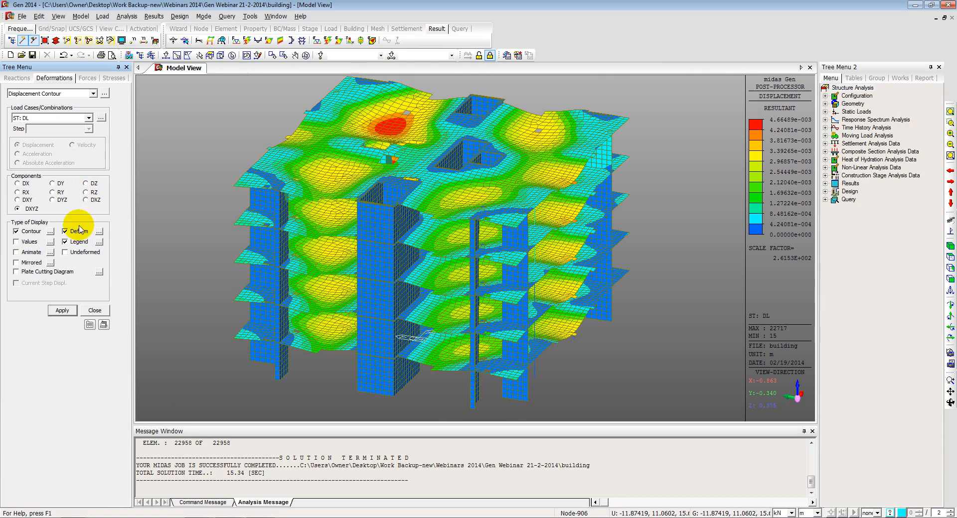
- Show the displacement legend values in fixed format and change the length unit to mm
left_click(99, 242)
left_click(491, 258)
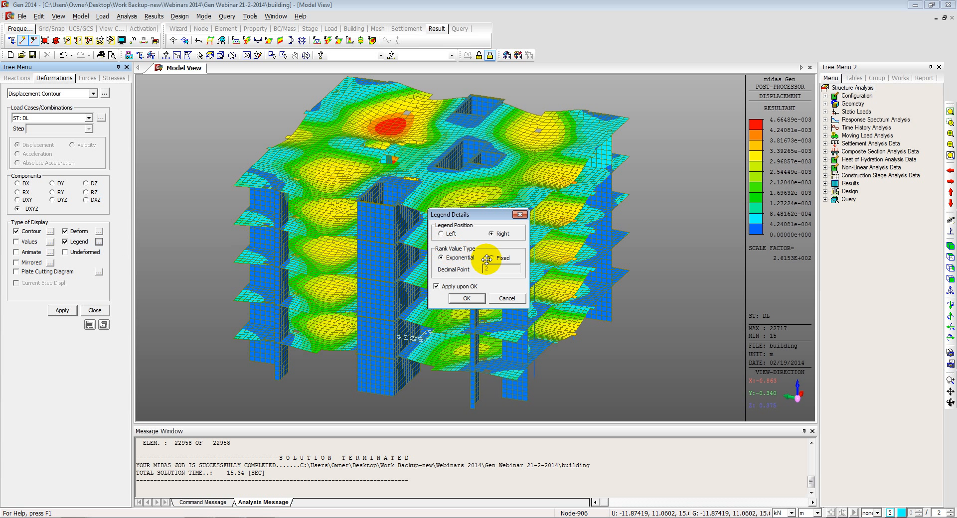
left_click(467, 299)
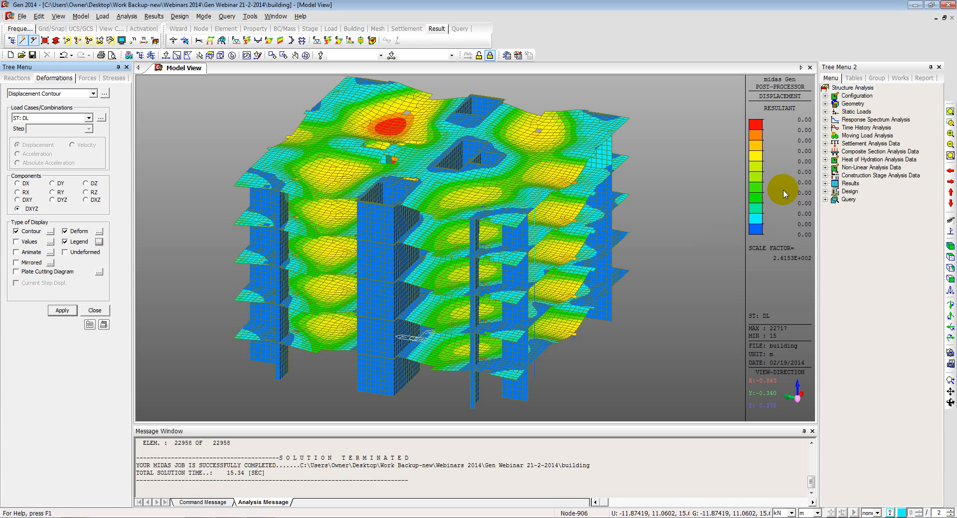
left_click(808, 513)
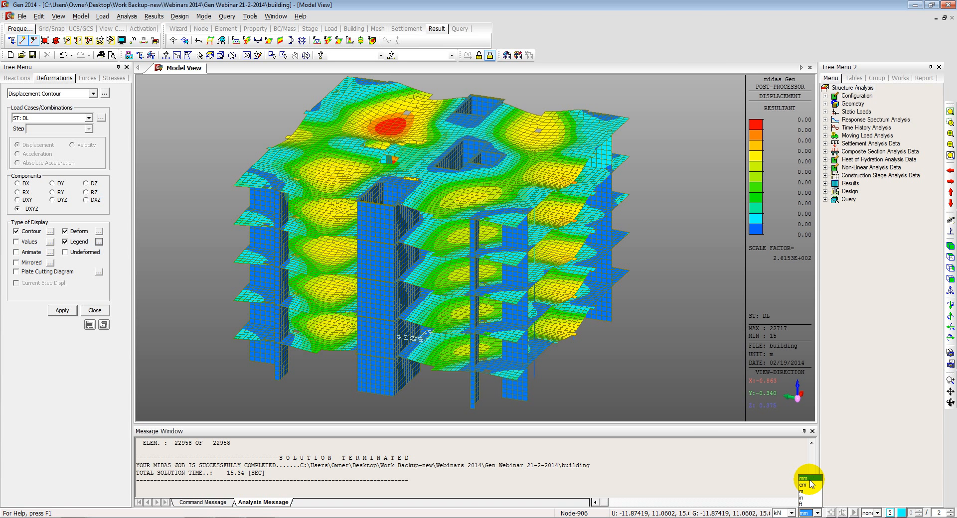
left_click(809, 479)
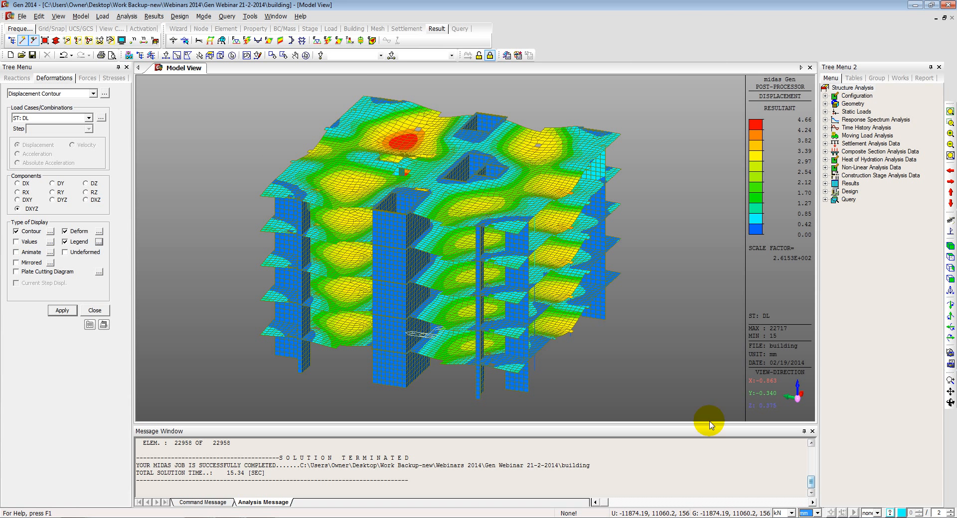
- Review the BS6399(1997) wind load parameters and site category options for load case WX without adding a new wind load
left_click(88, 79)
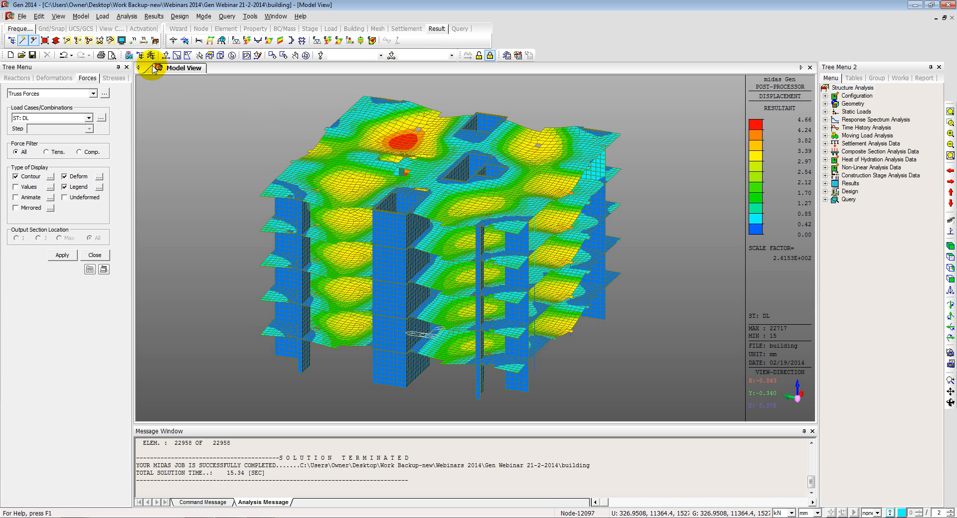
left_click(102, 17)
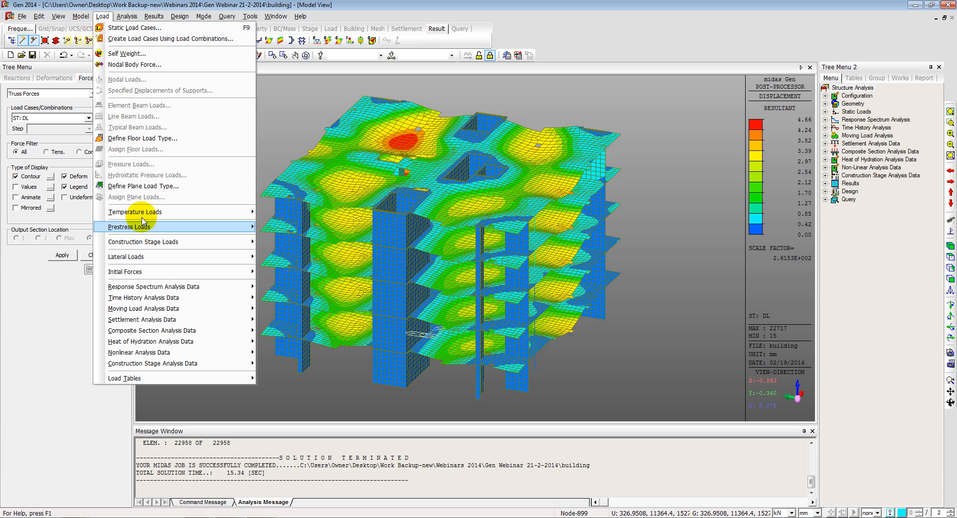
left_click(266, 257)
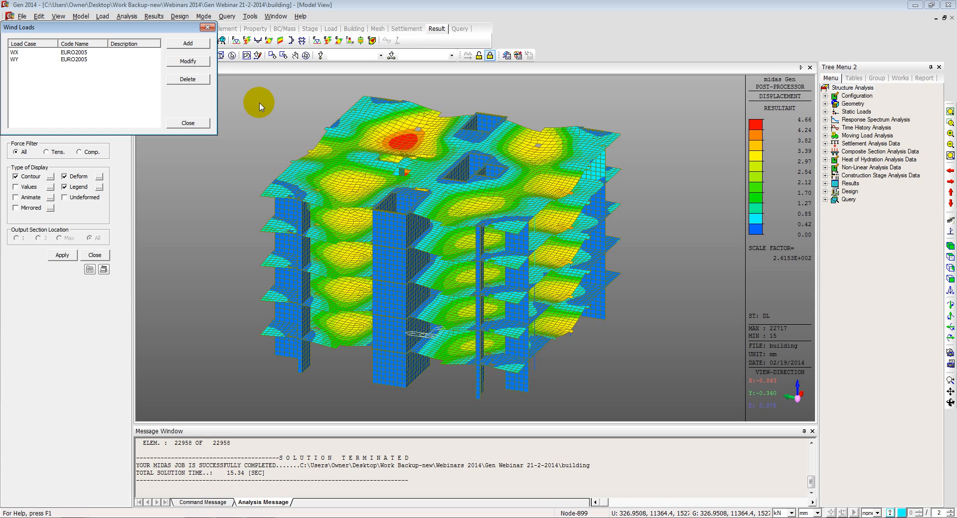
left_click(188, 43)
left_click(359, 54)
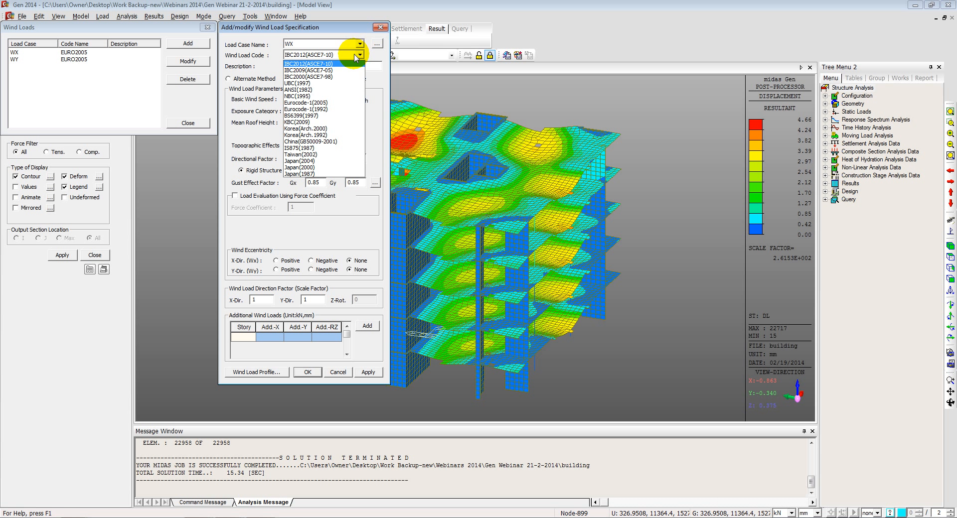
left_click(323, 116)
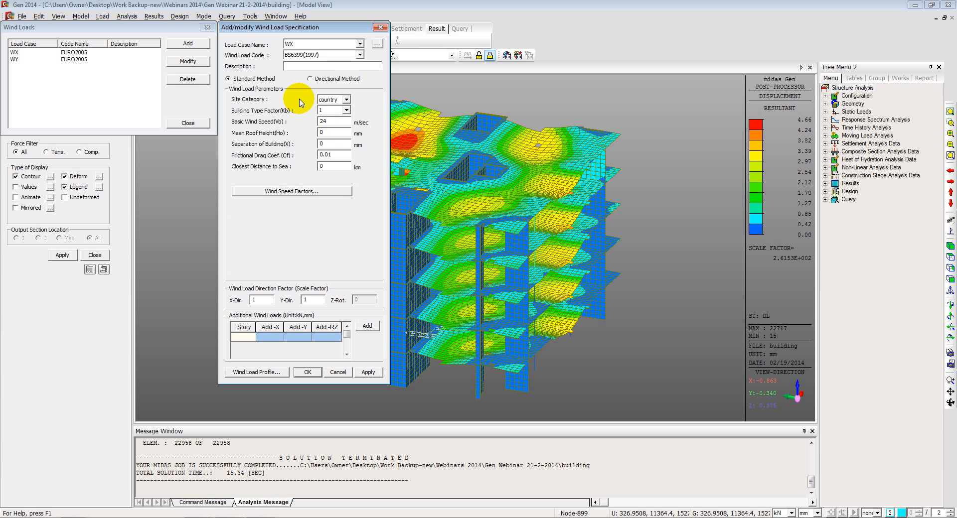
left_click(346, 99)
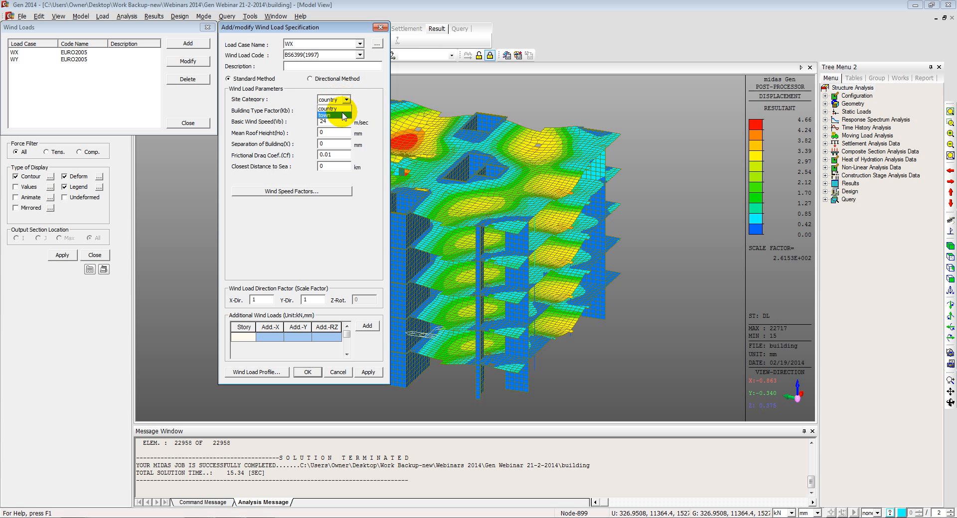
left_click(330, 108)
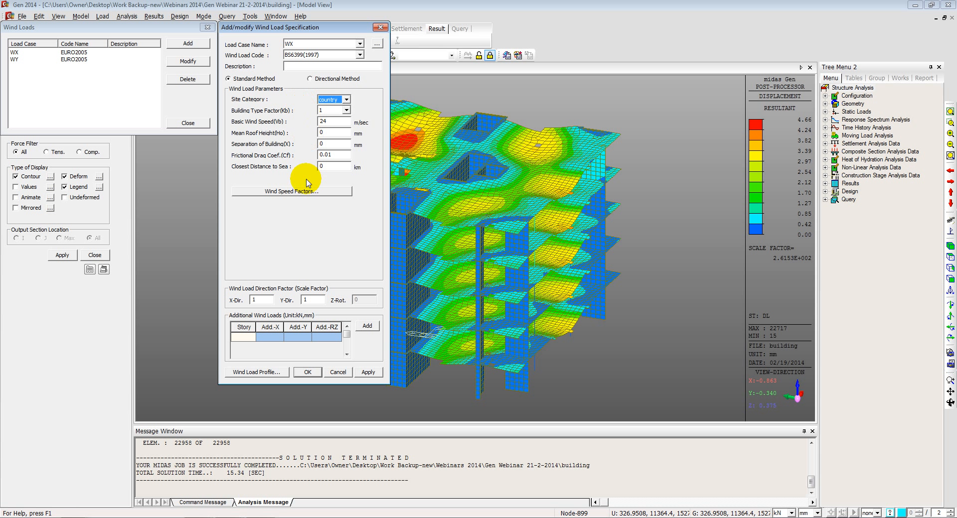
left_click(338, 372)
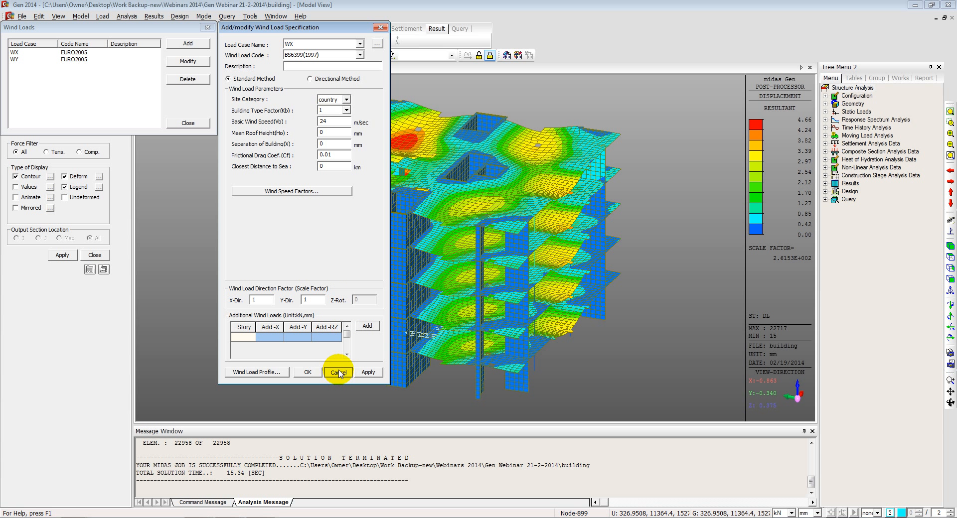
left_click(195, 124)
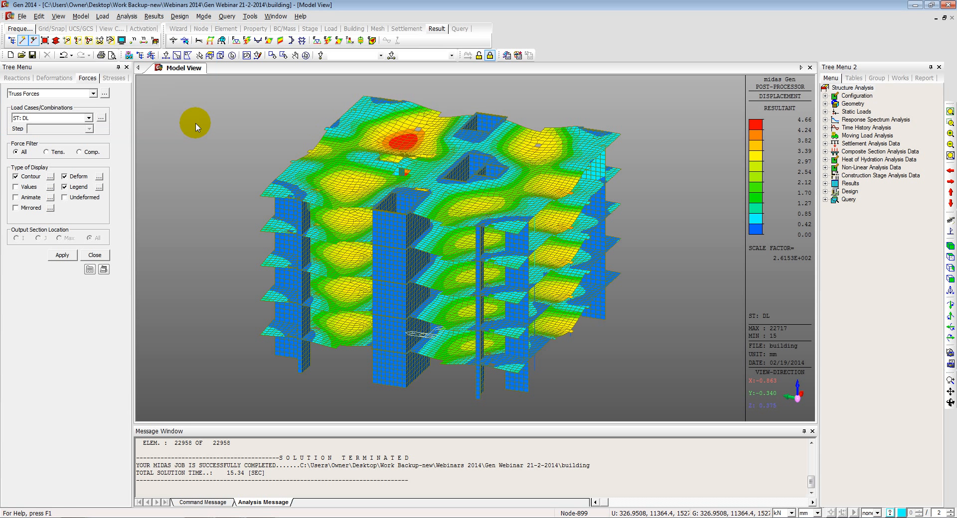
- Plot the My beam diagram for load case DL with 5 points and line fill, and inspect the columns from several sides
left_click(93, 94)
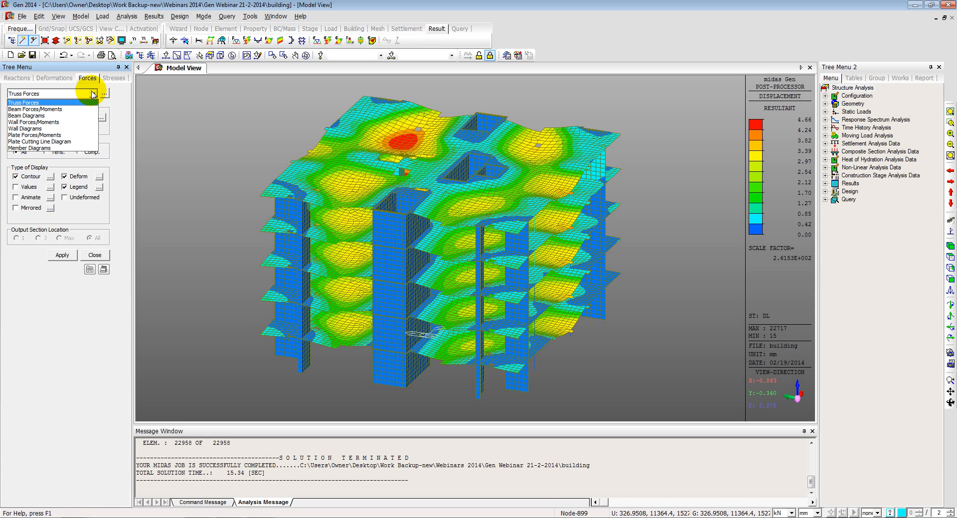
left_click(65, 116)
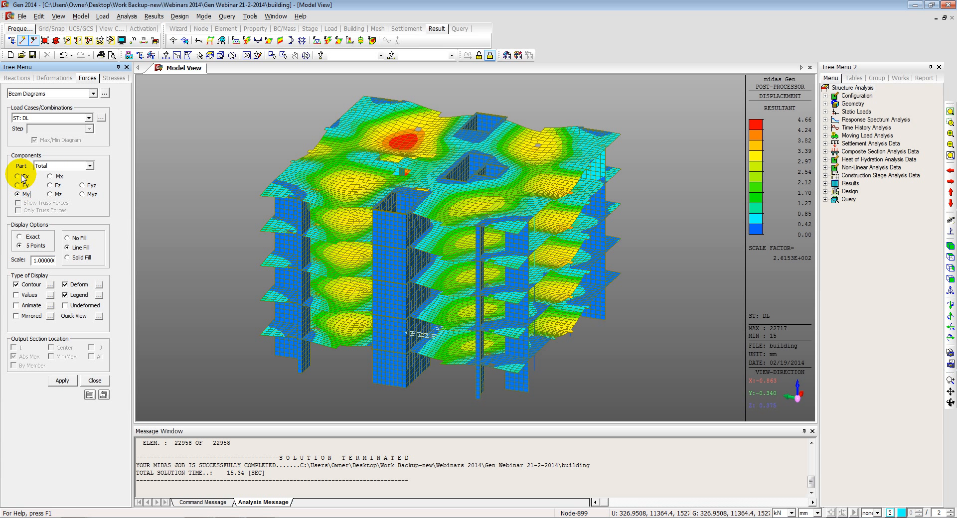
left_click(62, 380)
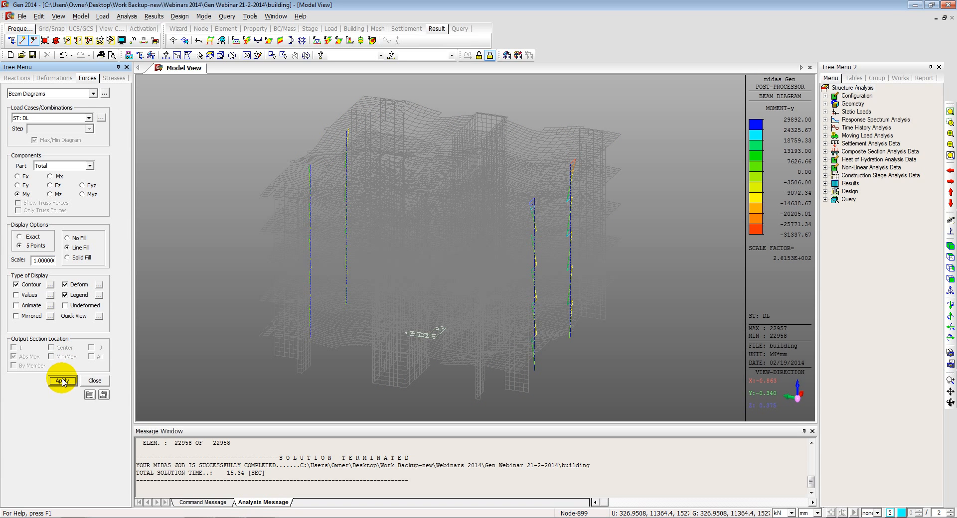
middle_click_drag(436, 334, 372, 325, "ctrl")
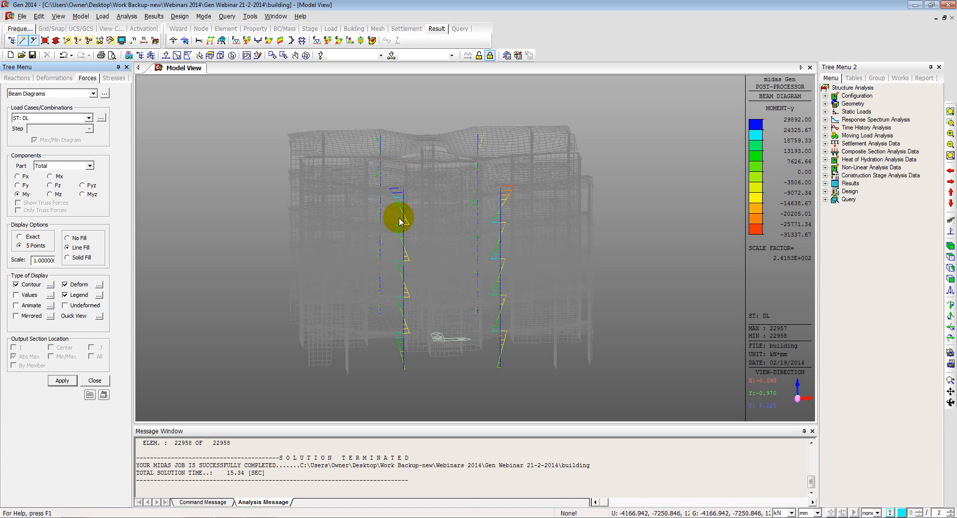
middle_click_drag(355, 286, 474, 283, "ctrl")
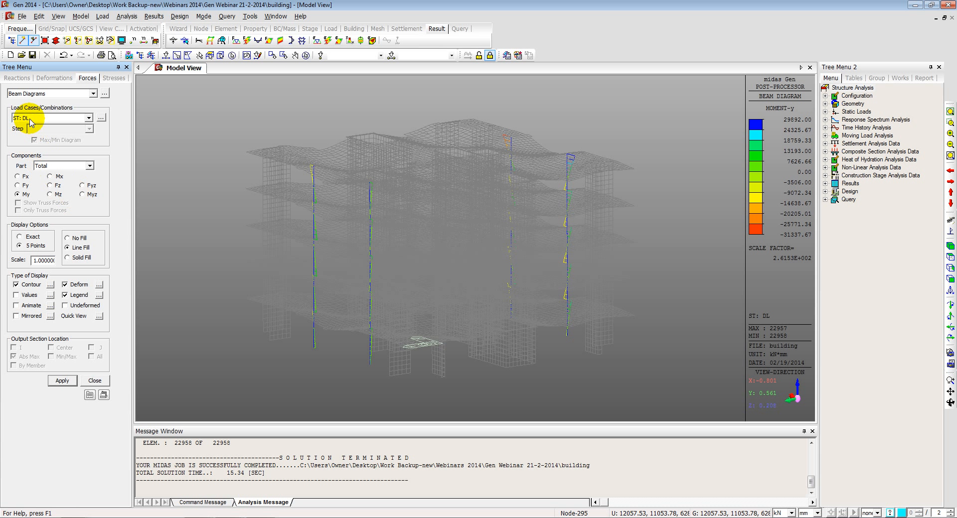
- Plot the Fx beam diagram for load case DL with exact display and solid fill, using m as the length unit
left_click(17, 176)
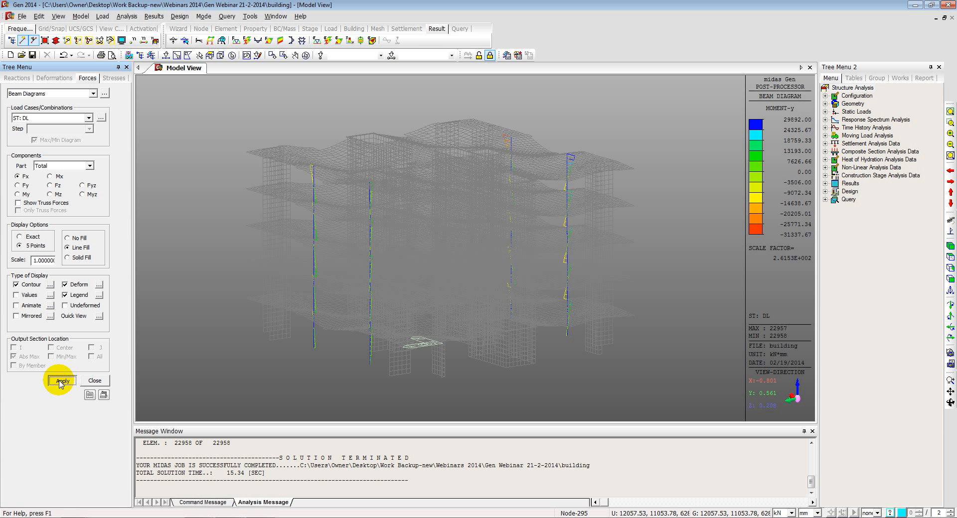
left_click(20, 237)
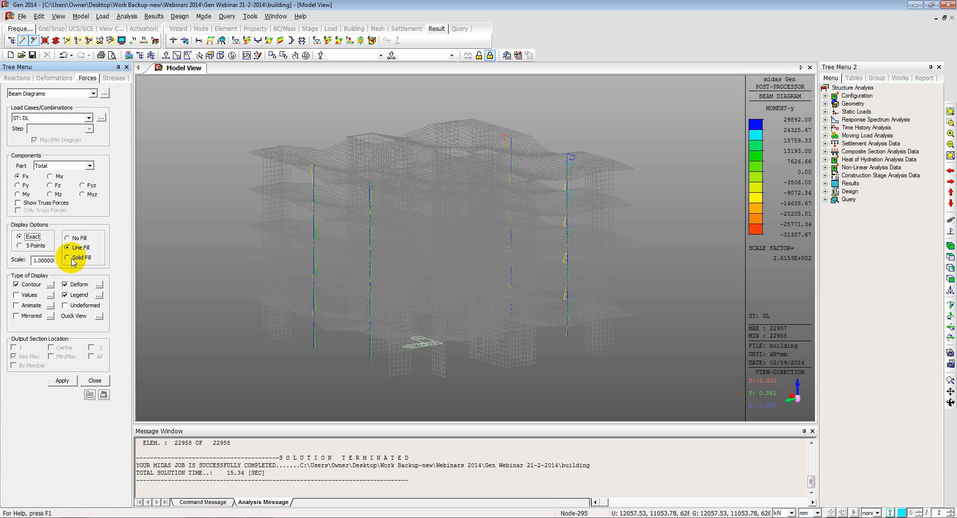
left_click(803, 513)
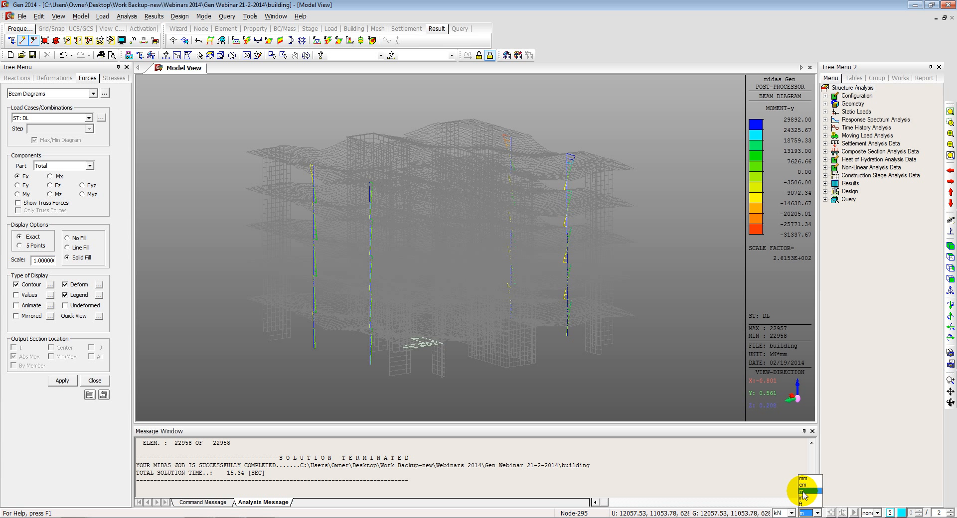
left_click(802, 491)
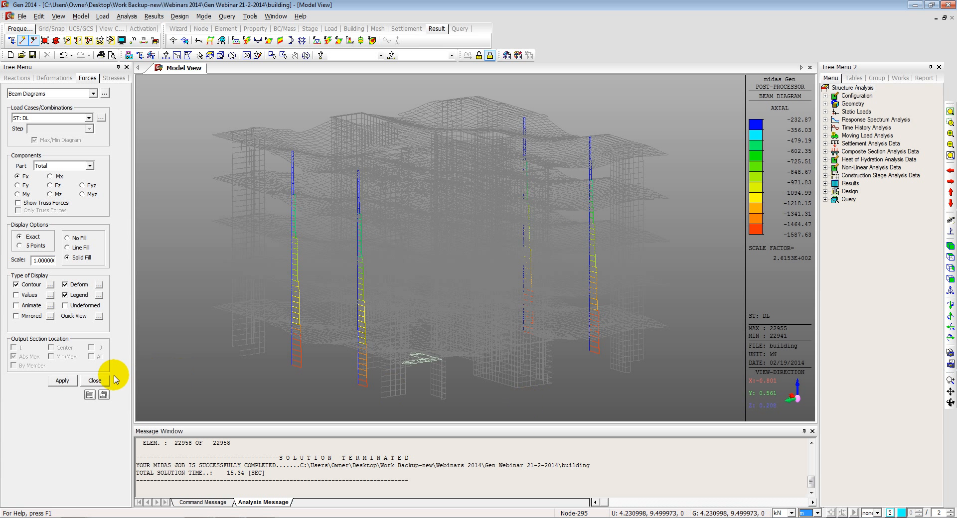
left_click(59, 382)
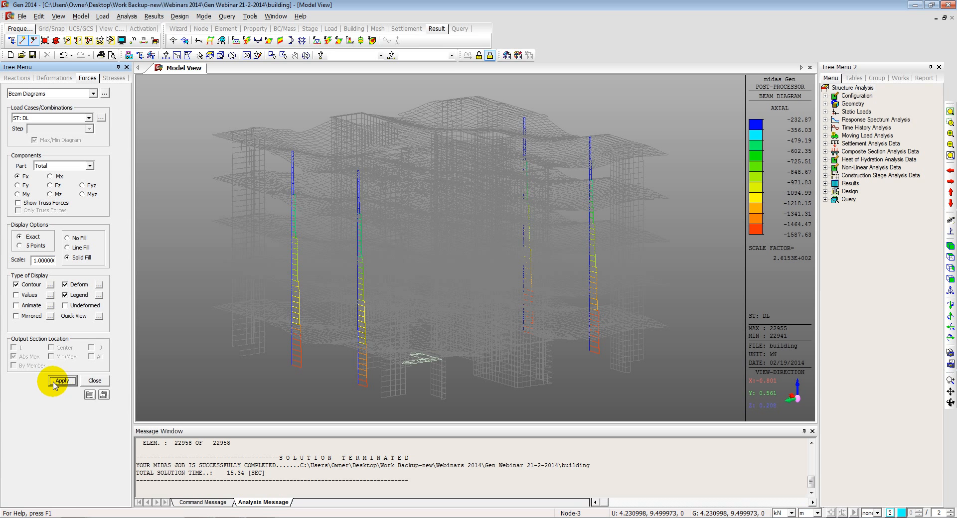
left_click_drag(230, 268, 301, 266)
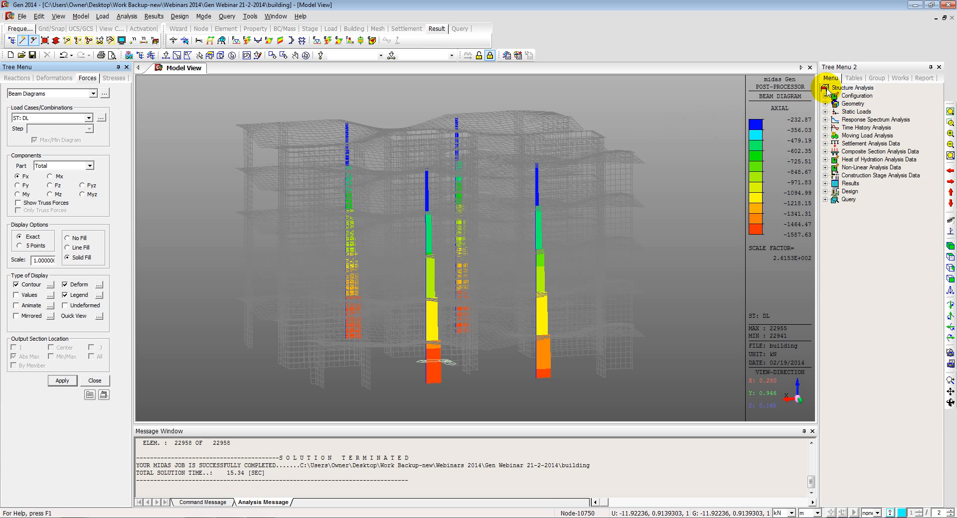
- Isolate the beam elements so only their axial force diagrams are shown, inspect them in 3D and close the beam diagram settings
left_click(877, 78)
left_click(899, 79)
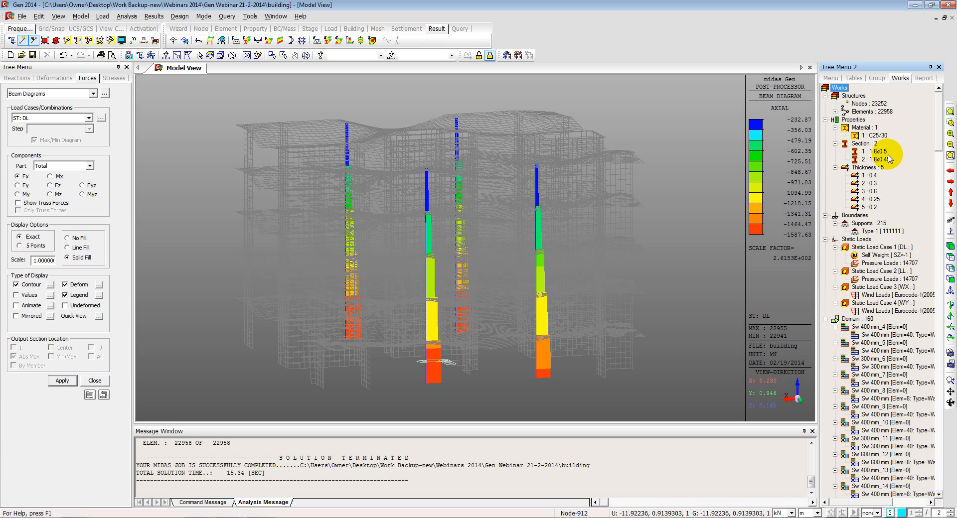
left_click(835, 112)
double_click(874, 120)
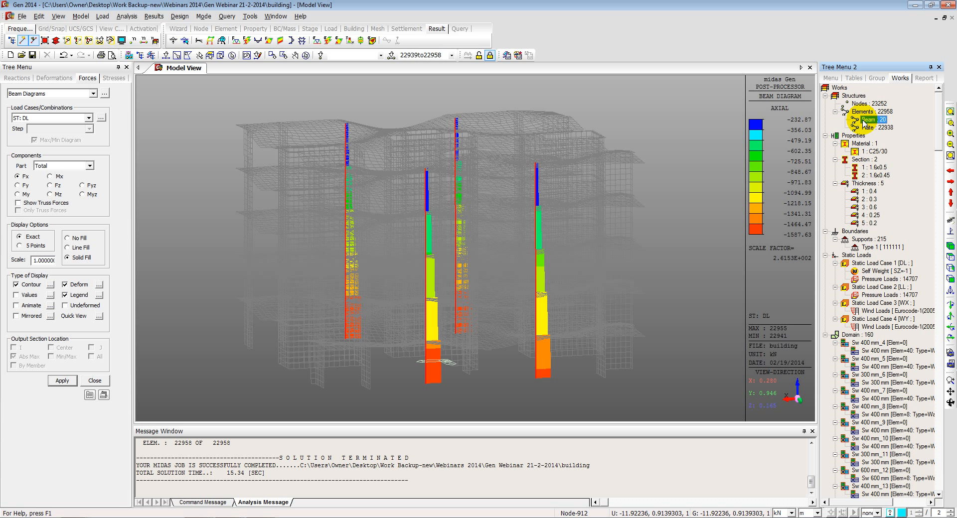
left_click(62, 41)
middle_click_drag(442, 213, 405, 220)
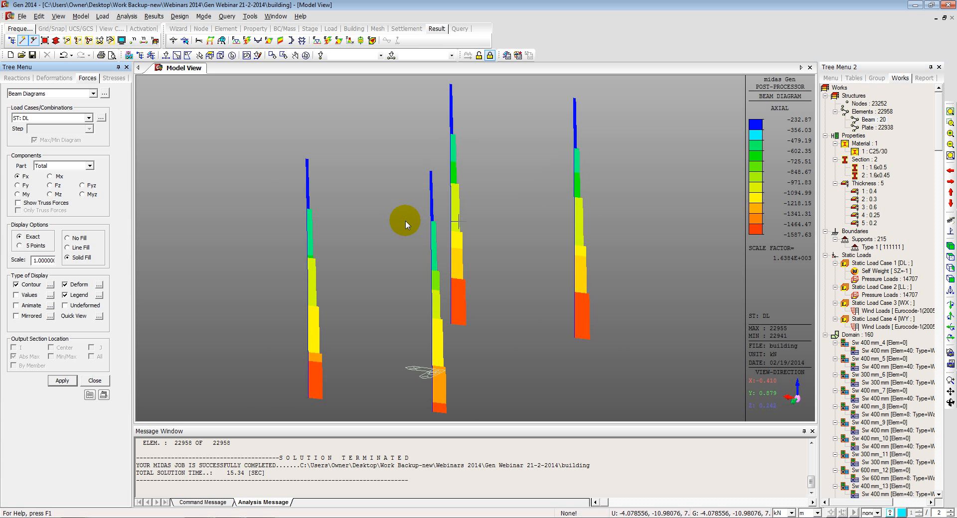
left_click(95, 380)
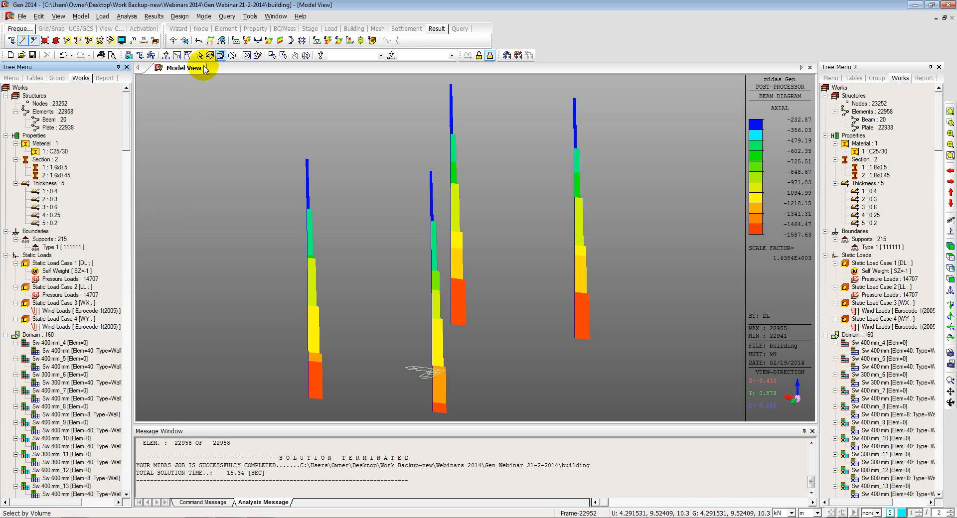
- Auto-generate the concrete design load combinations to Eurocode2:04 and widen the list columns to review the strength and serviceability types
left_click(154, 18)
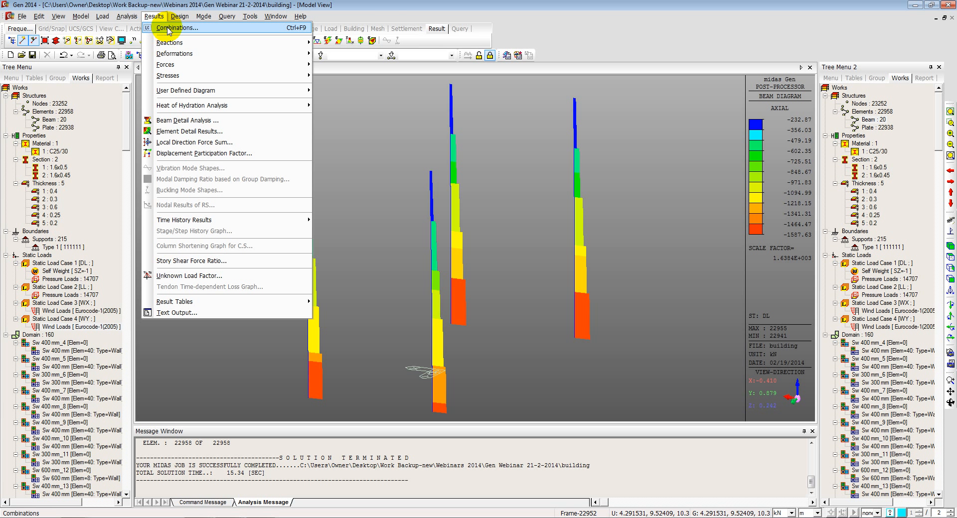
left_click(169, 29)
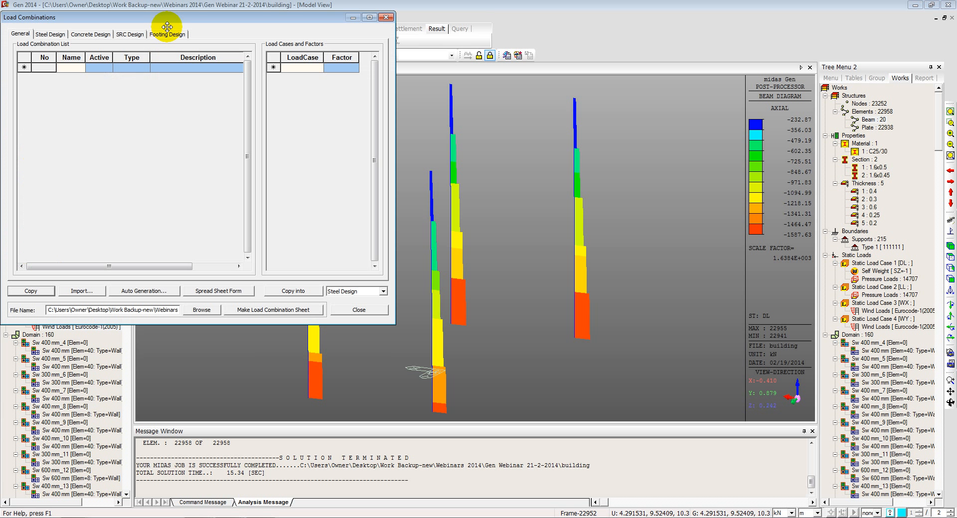
left_click(83, 34)
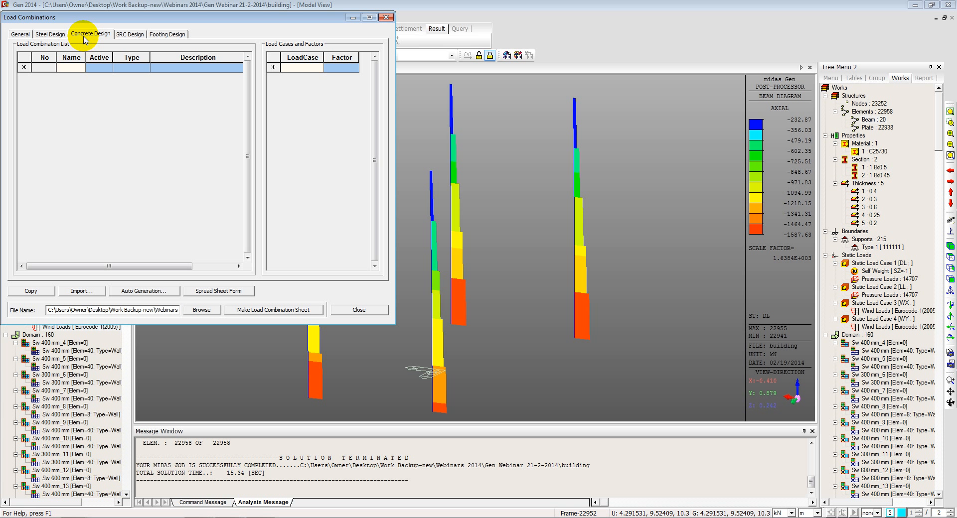
left_click(163, 294)
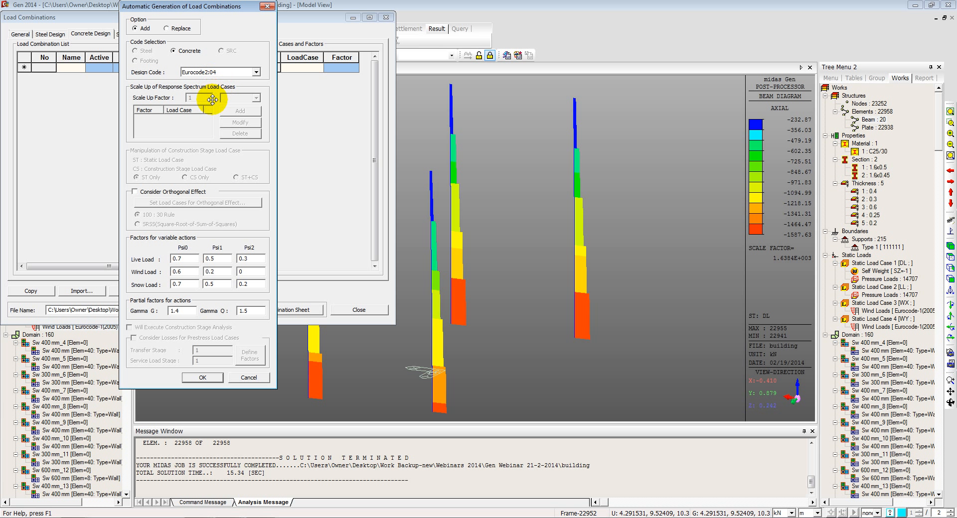
left_click(203, 379)
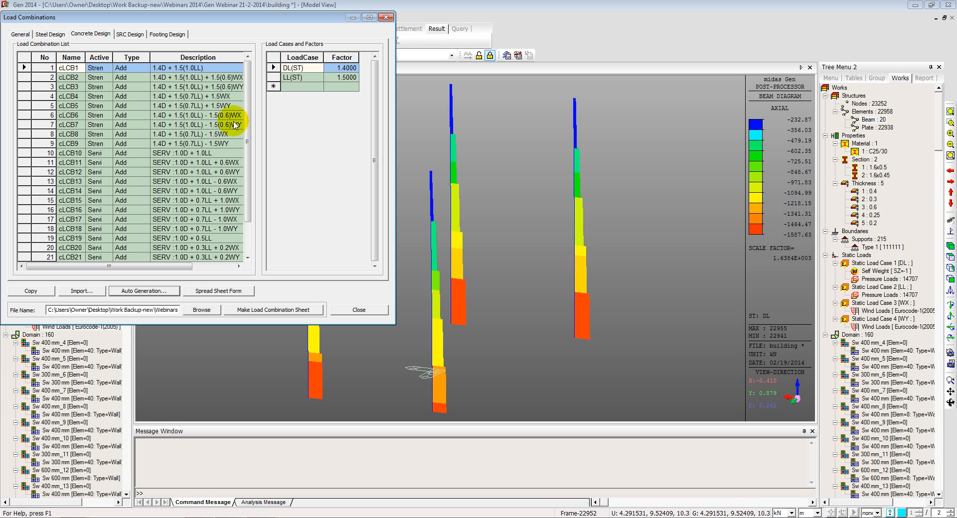
left_click_drag(86, 57, 154, 56)
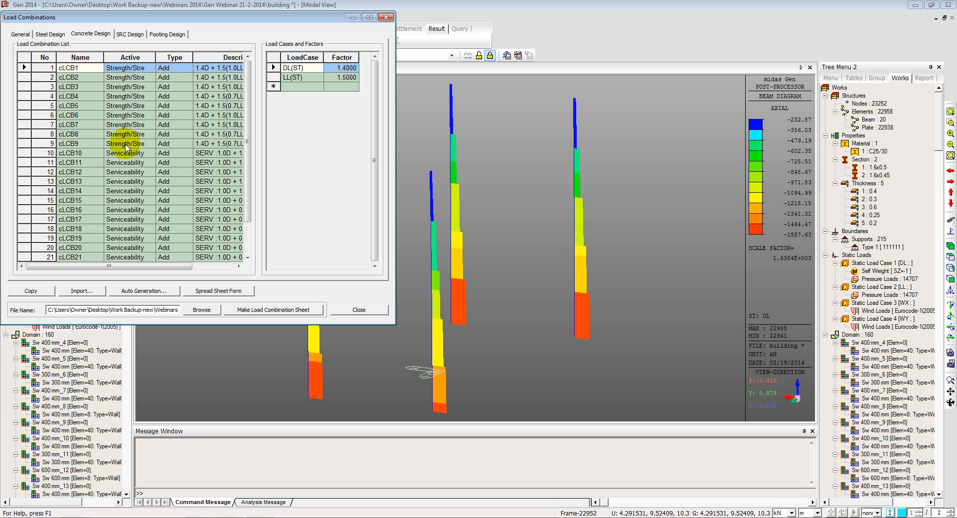
left_click(352, 310)
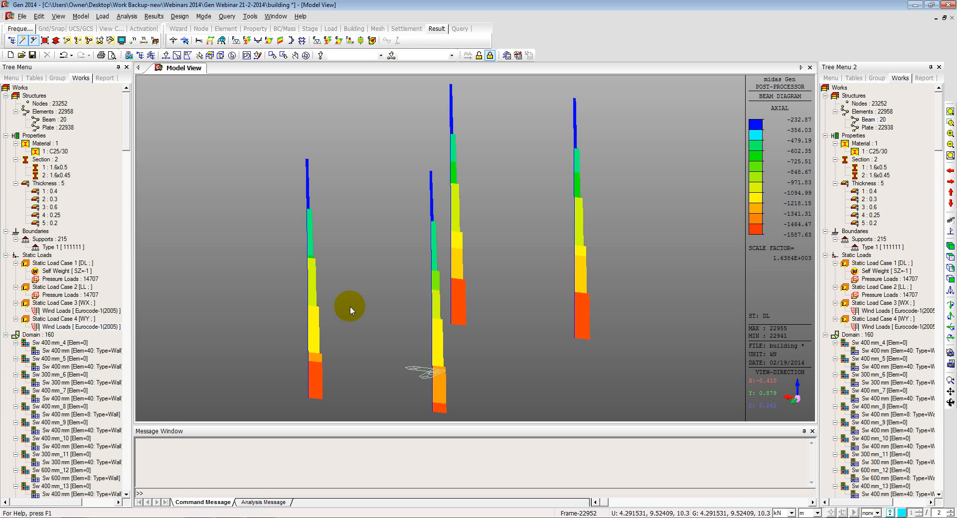
- Set the concrete design code to Eurocode2:04 with the Italy national annex, keeping a 45 degree strut angle for shear resistance
left_click(178, 16)
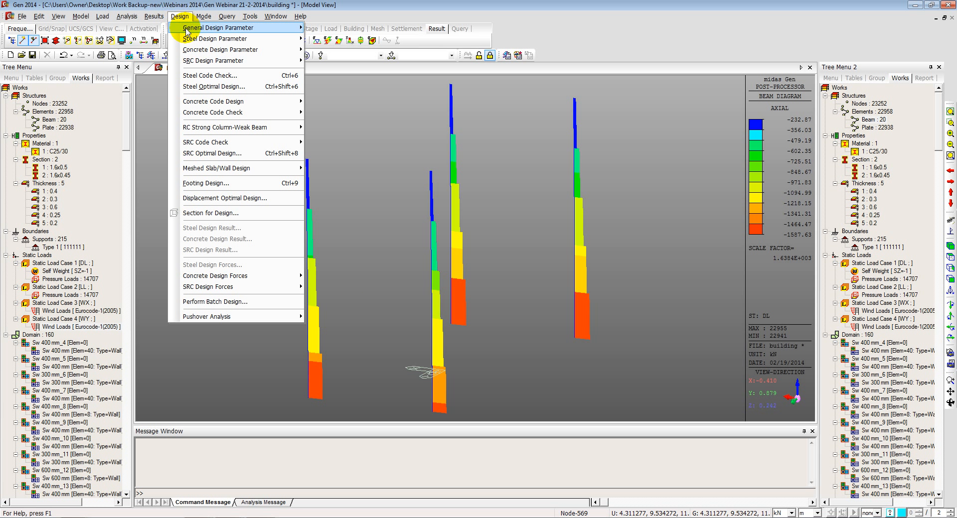
mouse_move(188, 33)
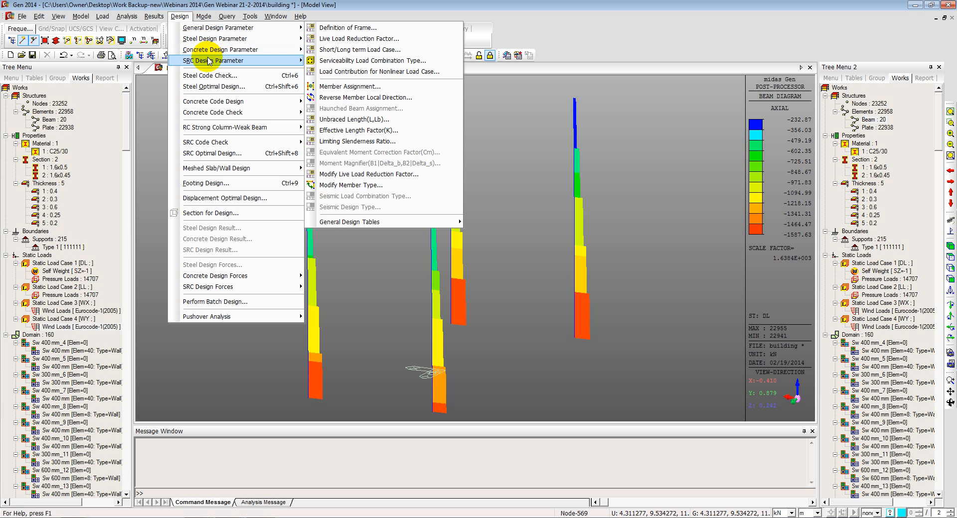
mouse_move(277, 52)
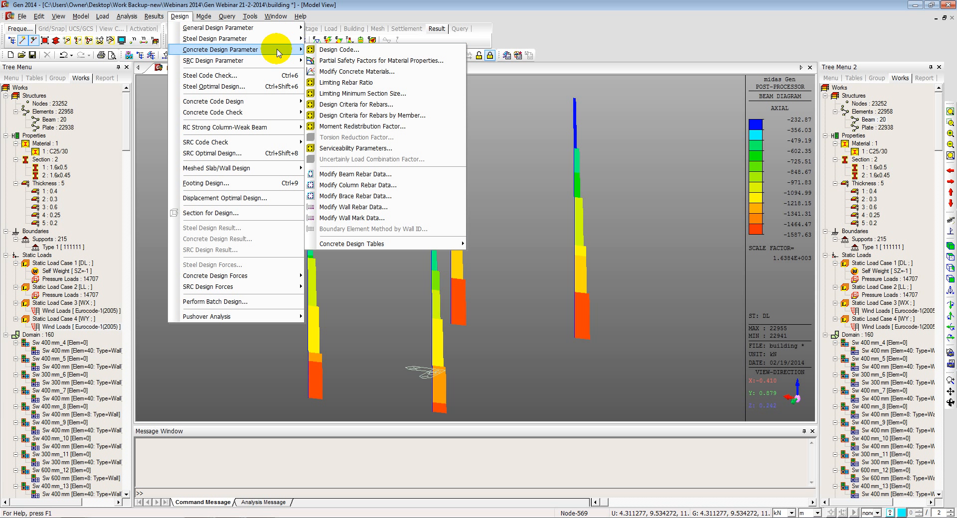
left_click(329, 51)
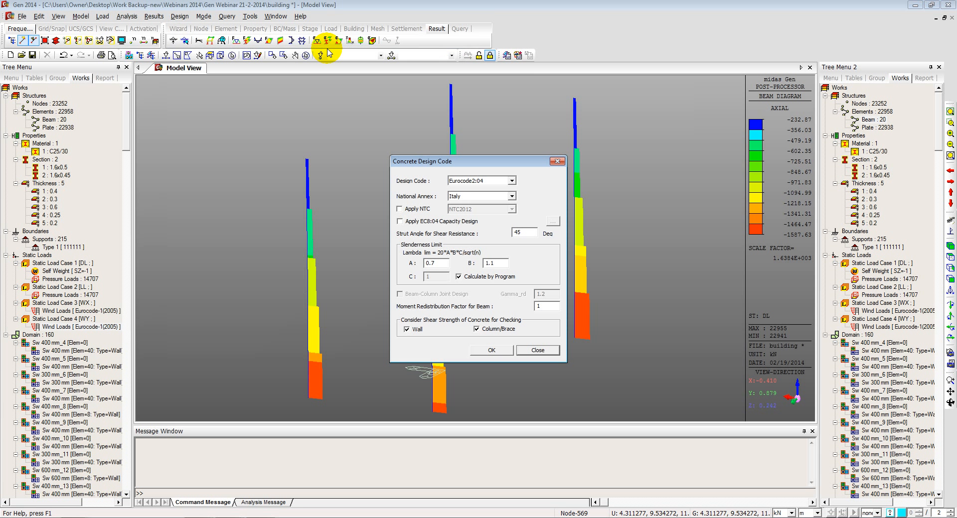
left_click(499, 351)
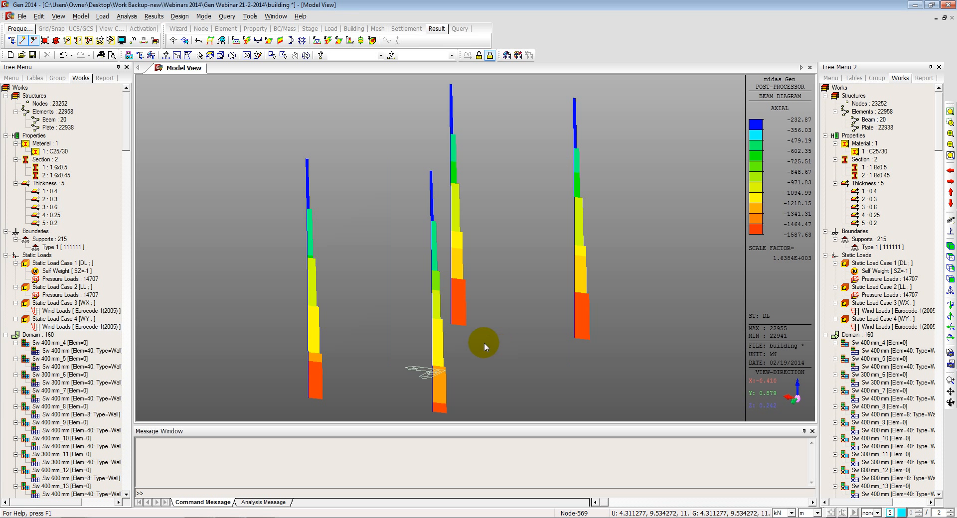
- Review the partial safety factors for the concrete and steel material properties and close them without changes
left_click(179, 16)
mouse_move(207, 54)
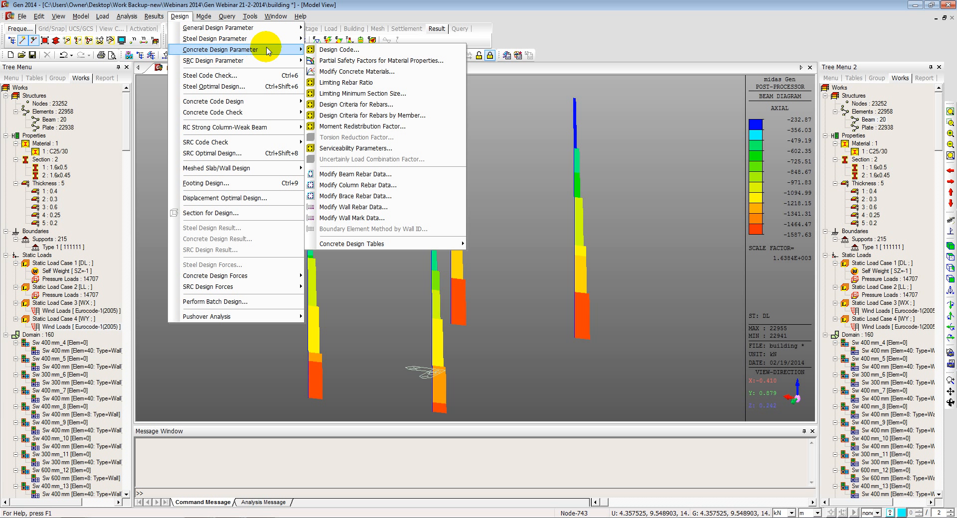
left_click(340, 62)
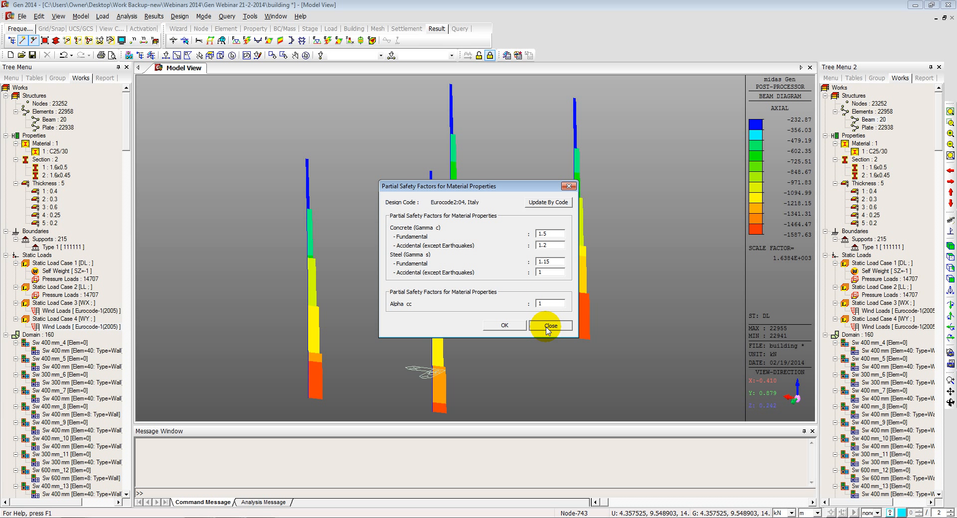
left_click(547, 326)
- Run the concrete code design for the columns and expand the result table to show forces, ratios and rebar
left_click(180, 16)
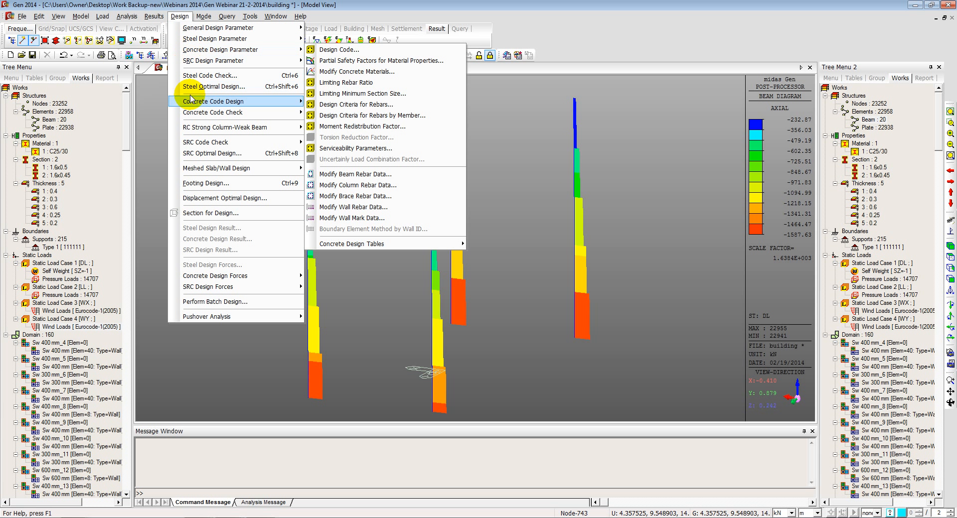
mouse_move(196, 113)
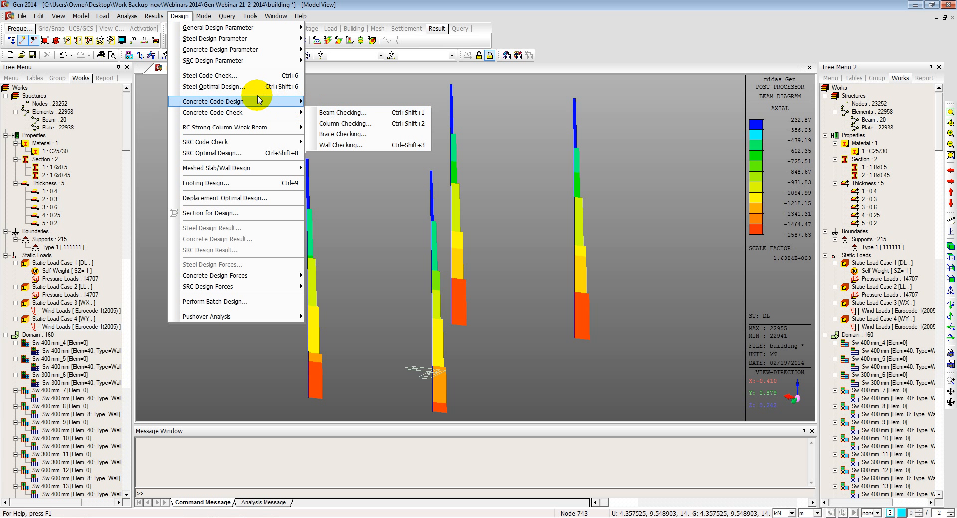
mouse_move(252, 101)
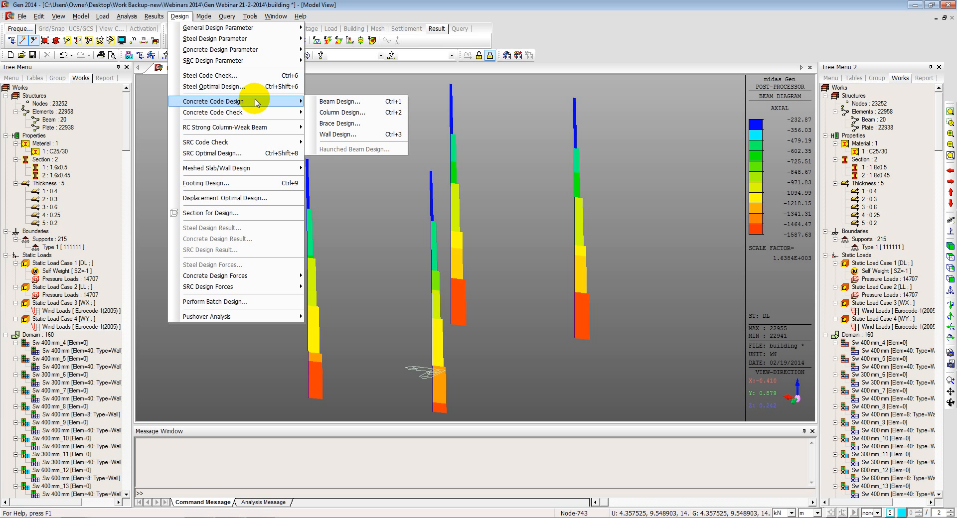
left_click(343, 113)
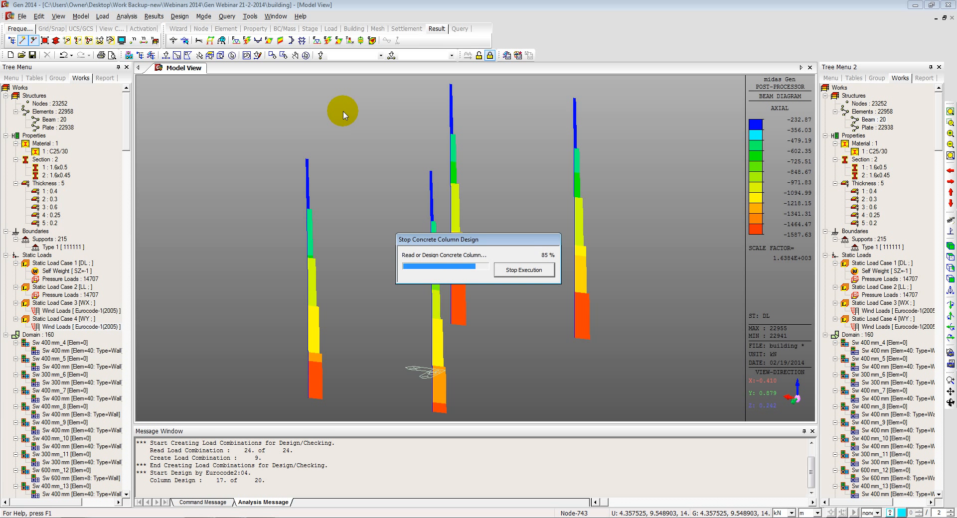
left_click_drag(72, 17, 315, 48)
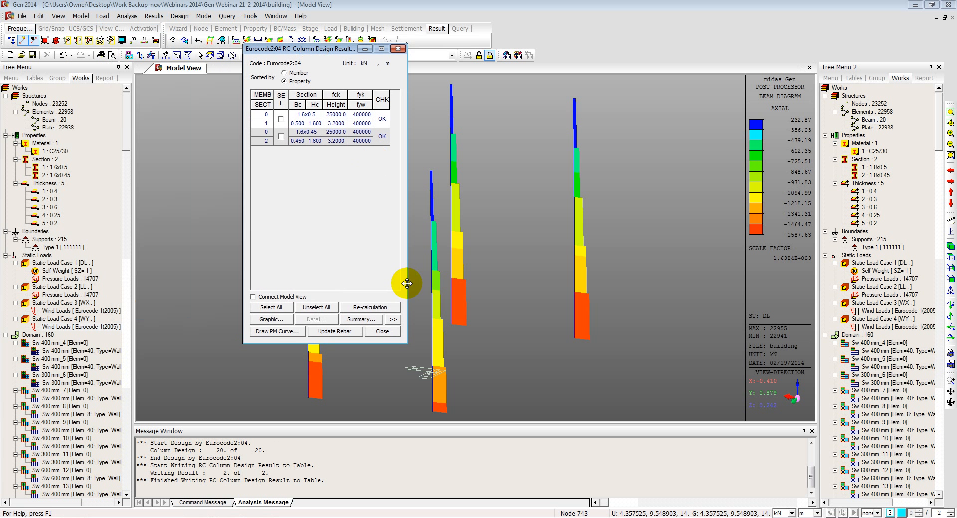
left_click(394, 319)
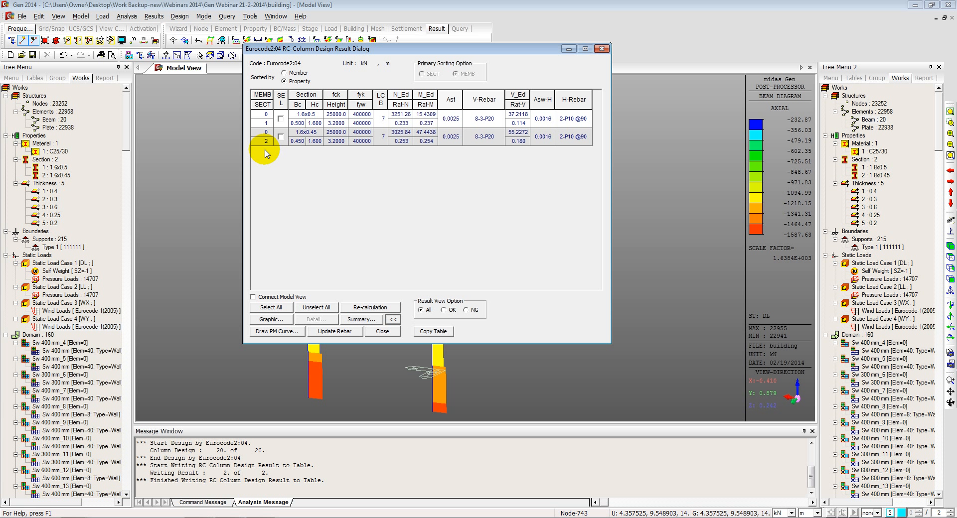
- Select the 1.6x0.5 and 1.6x0.45 column sections and review the graphic design report of each one
left_click(280, 120)
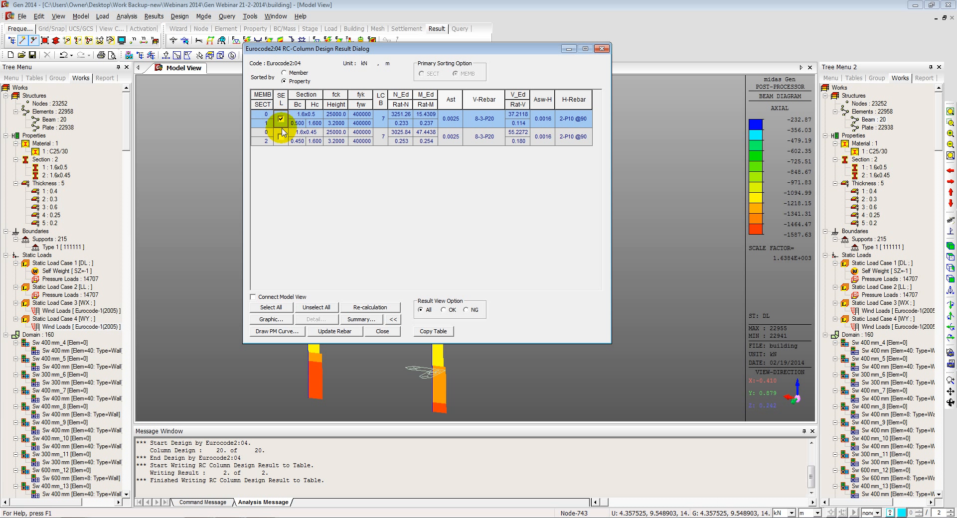
left_click(280, 136)
left_click(282, 320)
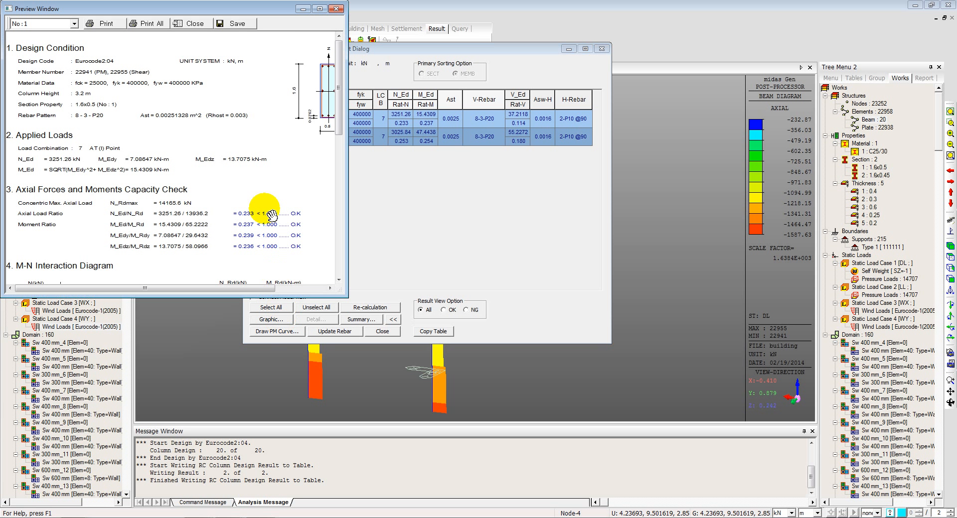
left_click(320, 9)
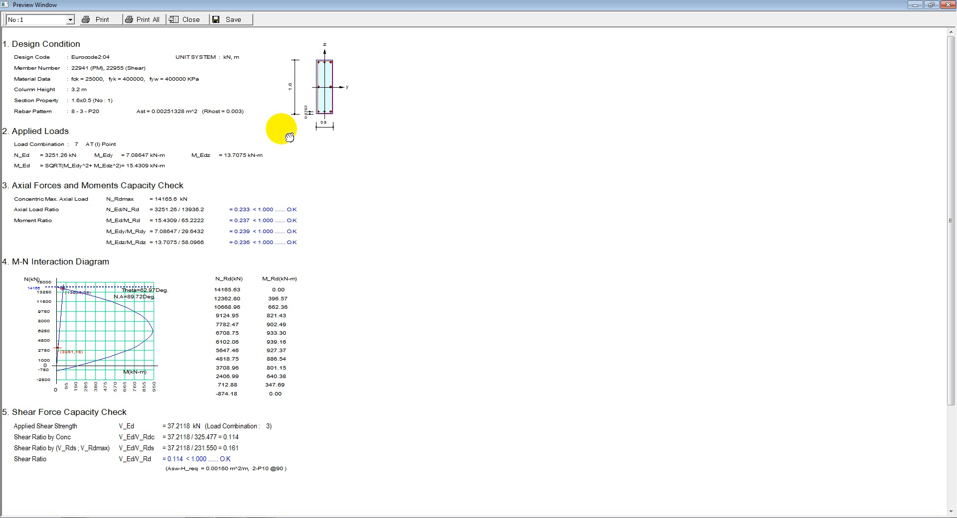
left_click(52, 37)
left_click_drag(121, 185, 112, 209)
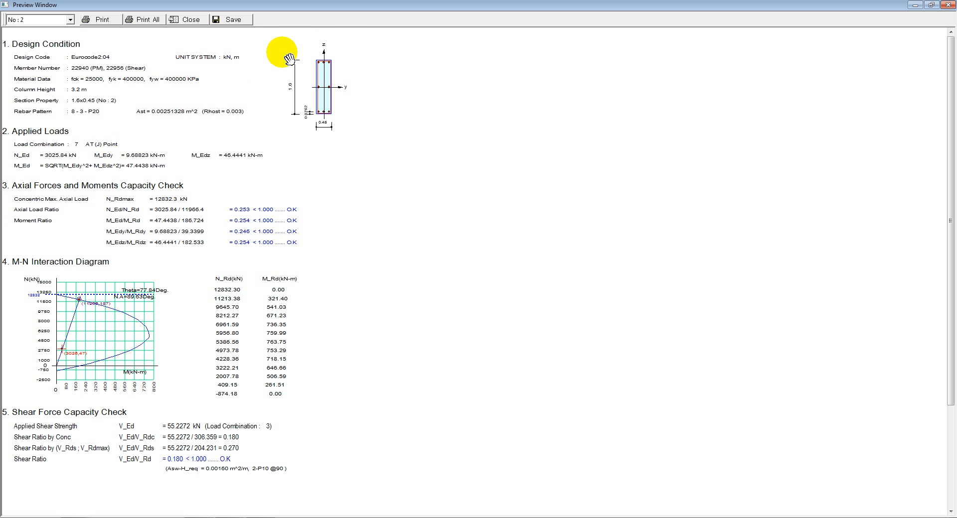
left_click(949, 6)
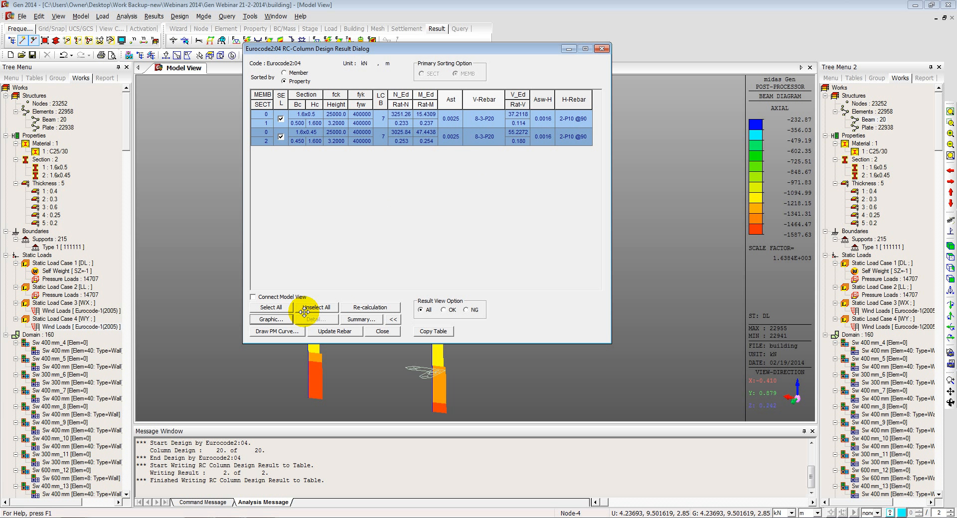
- Draw the M-N interaction curves for the selected column sections, switch between their members and close the curve view
left_click(282, 331)
left_click_drag(410, 222, 305, 248)
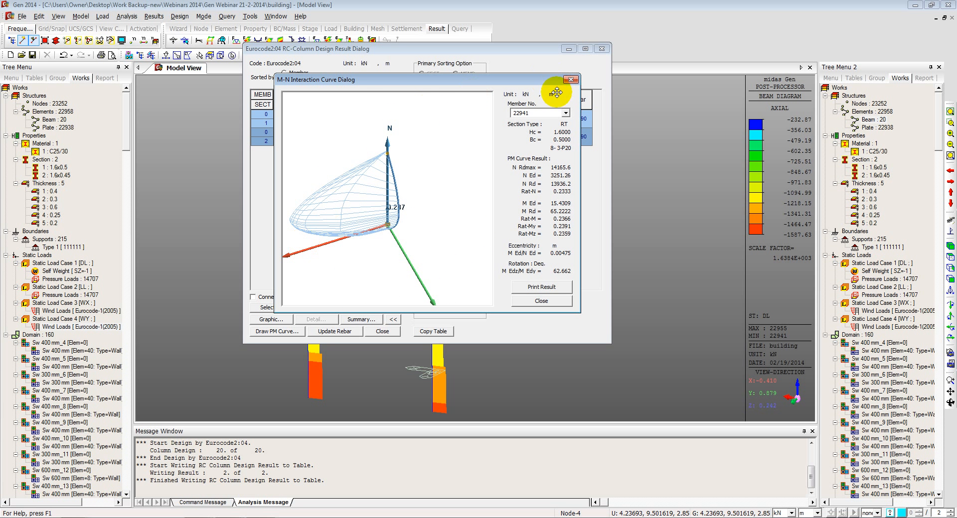
left_click(566, 113)
left_click(558, 123)
left_click_drag(450, 163, 560, 252)
left_click(543, 300)
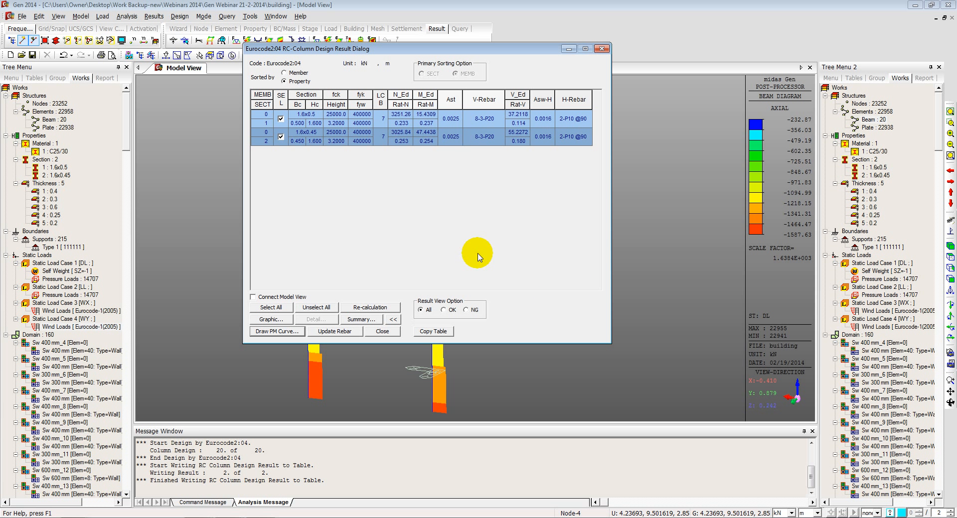
- Sort the column results by member, read through the detailed calculation report for member 22939 and discard the temporary file
left_click(282, 72)
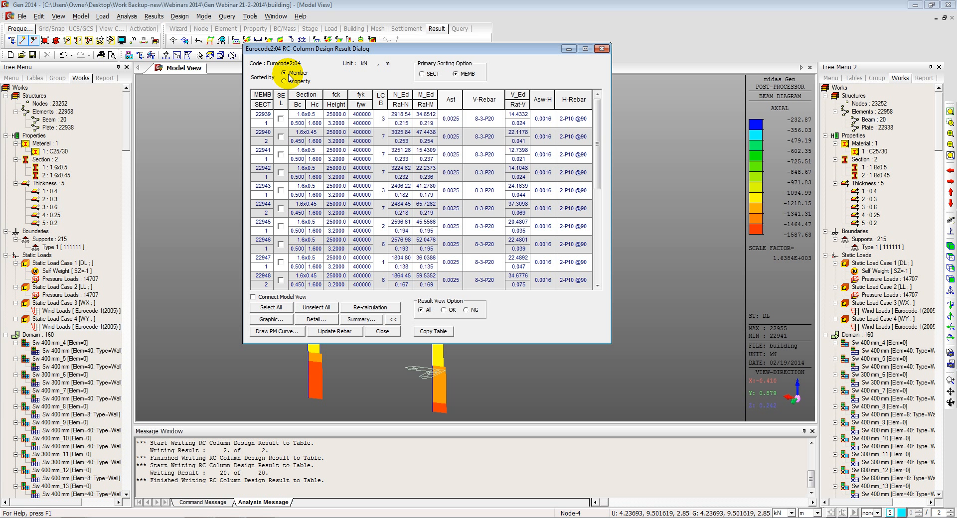
left_click(281, 121)
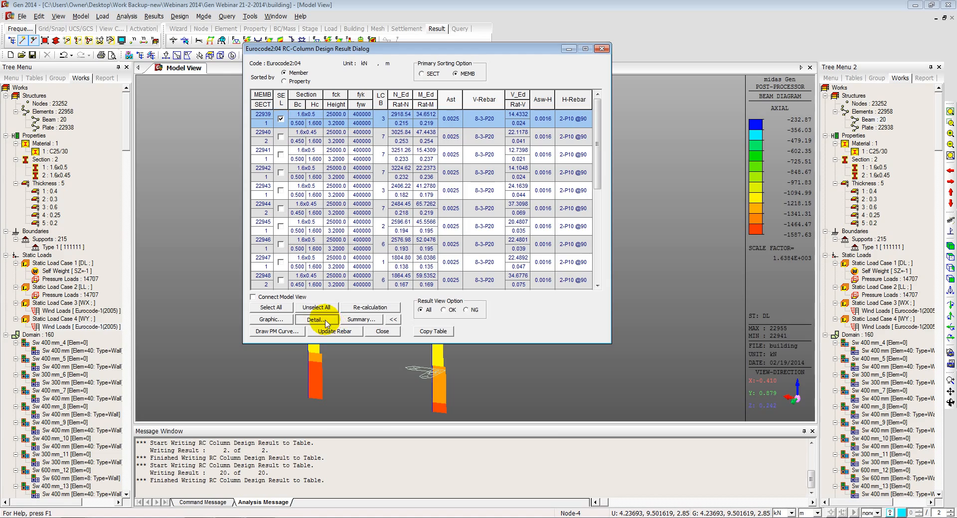
left_click(326, 320)
scroll(392, 225, "down", 10)
scroll(392, 225, "down", 20)
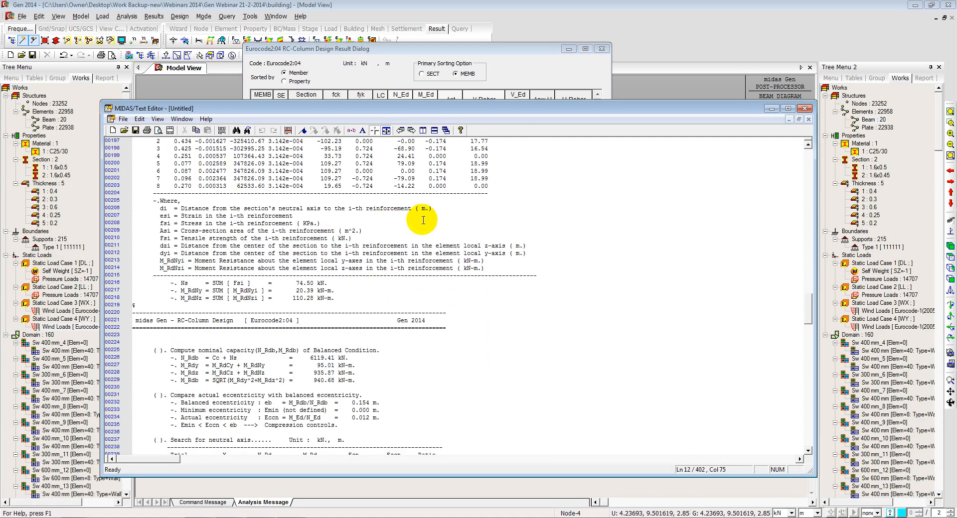
scroll(423, 220, "down", 18)
left_click(804, 109)
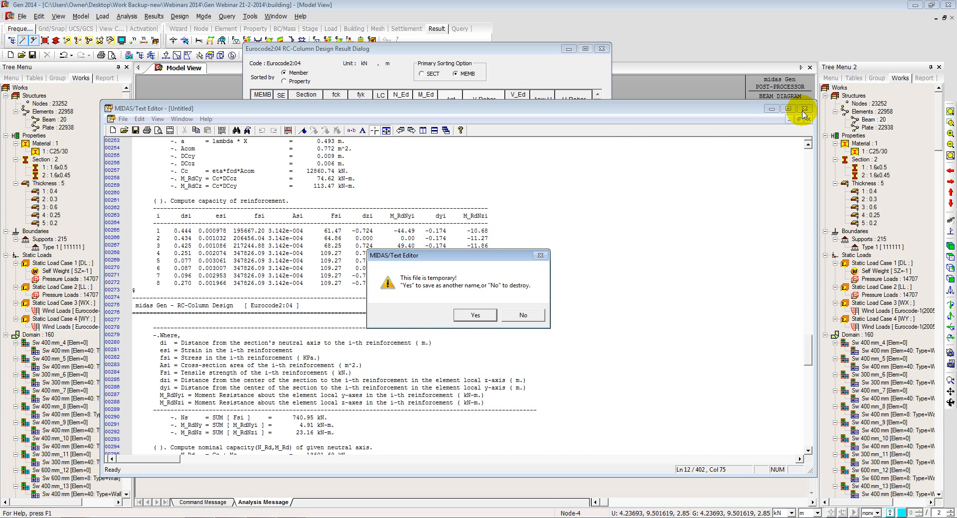
left_click(524, 315)
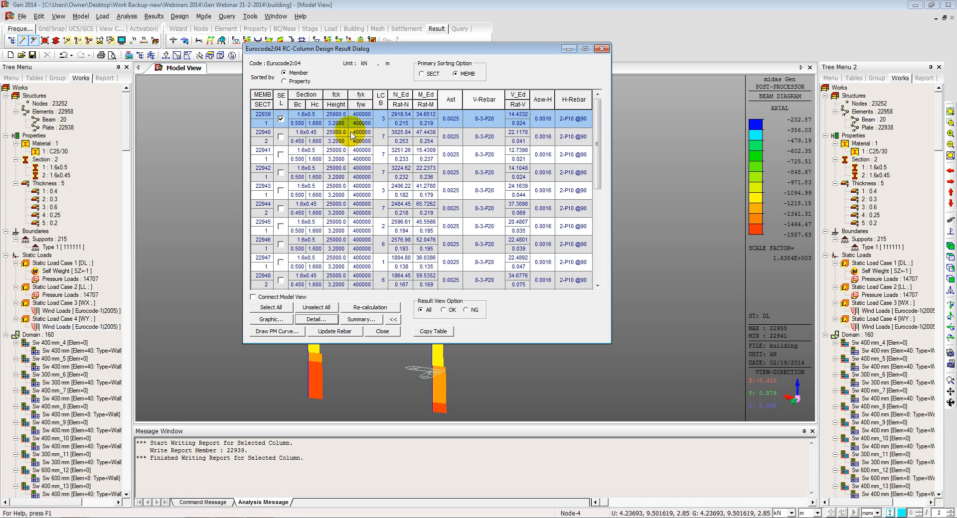
- Sort the column results by property, update the rebar data for both column sections and close the design results
left_click(283, 80)
left_click(281, 136)
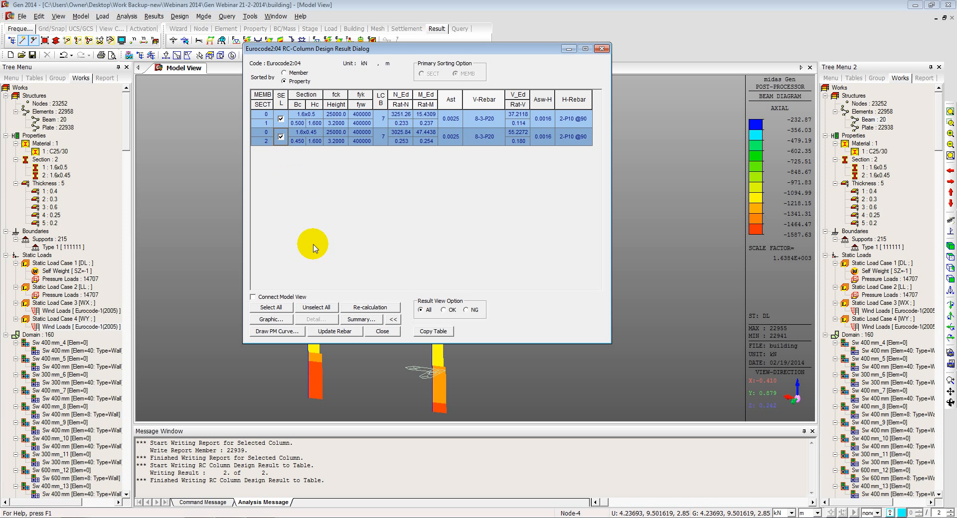
left_click(344, 332)
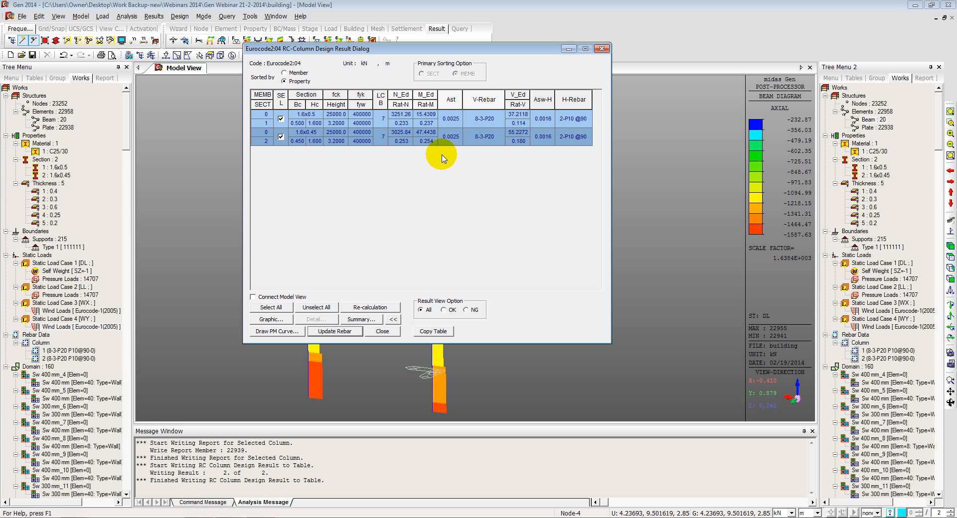
left_click(602, 49)
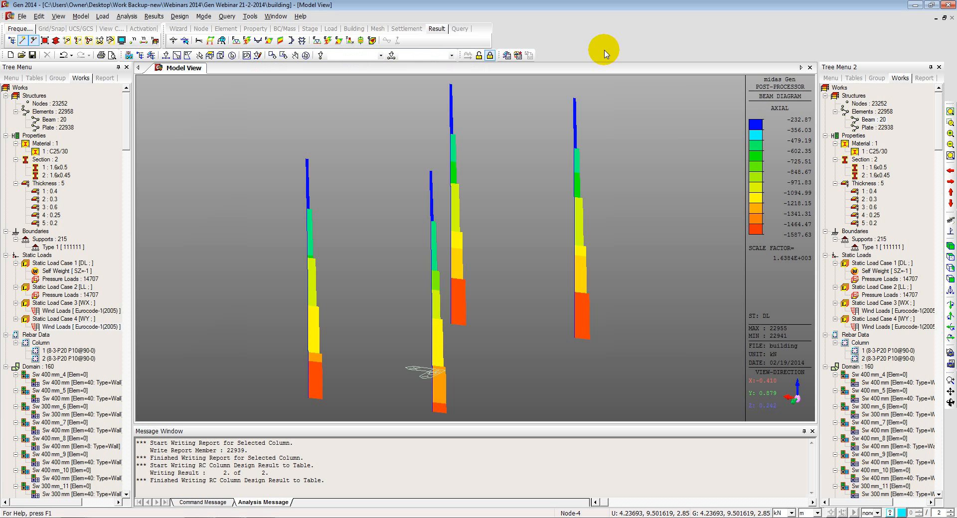
- Activate only the floor of story 2F and clear the beam diagram to show the plain slab mesh in plan
left_click(100, 42)
left_click(213, 99)
left_click(150, 145)
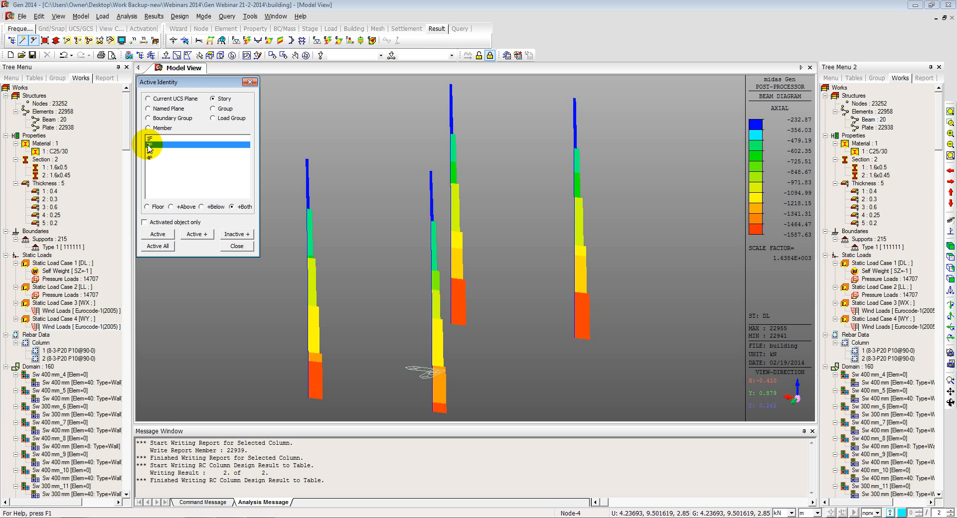
left_click(147, 206)
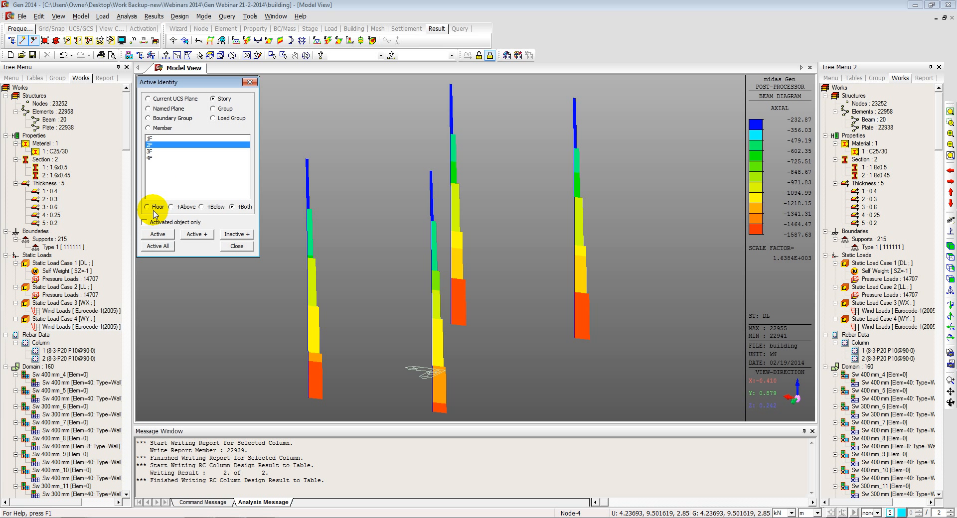
left_click(157, 236)
left_click(236, 246)
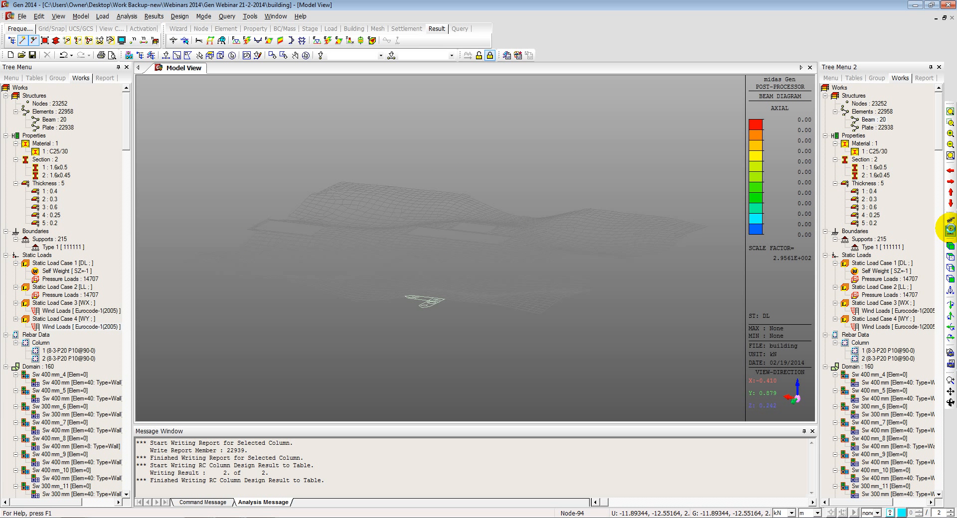
left_click(950, 229)
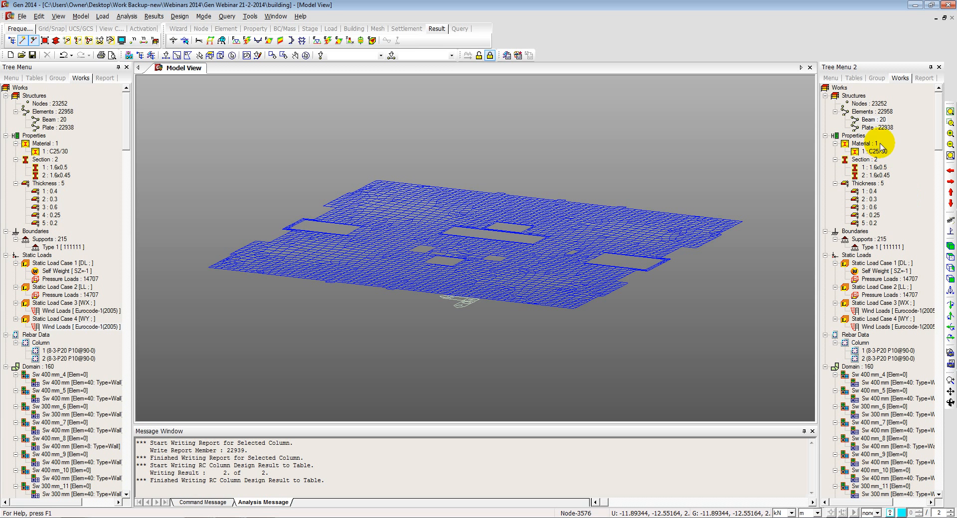
left_click(950, 257)
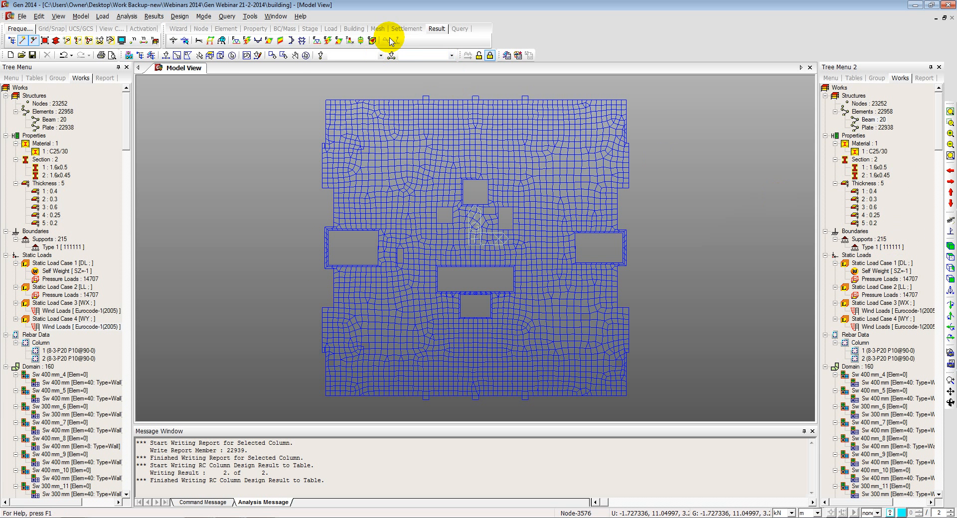
- Review the serviceability load combination types for meshed slab design and close them without changes
left_click(185, 17)
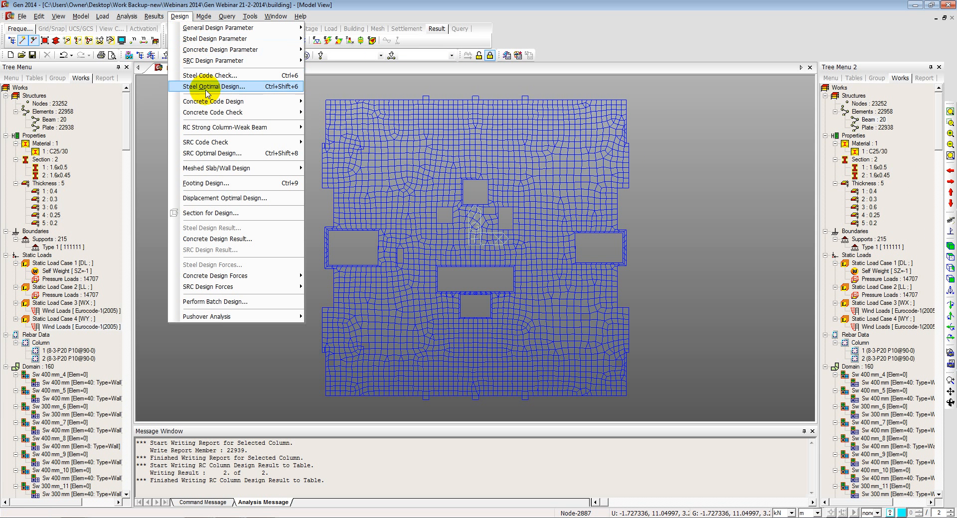
mouse_move(252, 168)
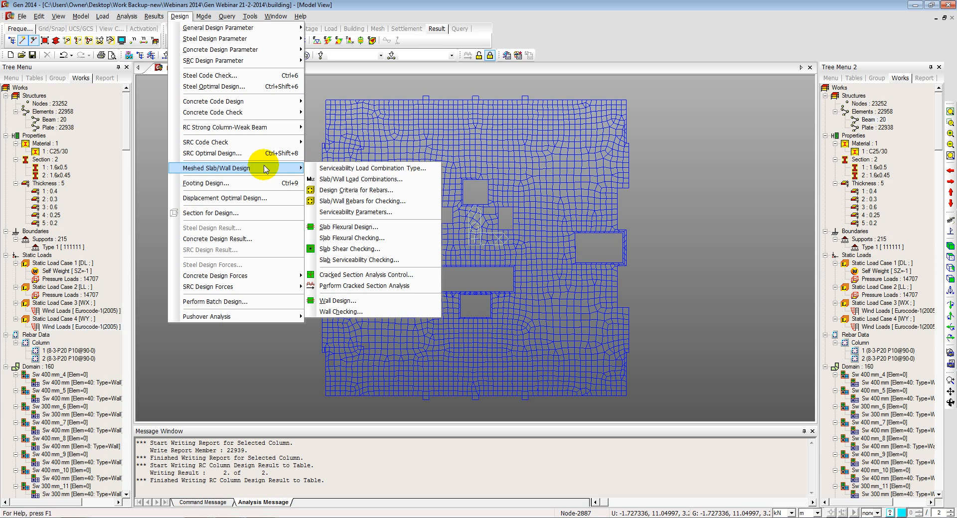
left_click(334, 169)
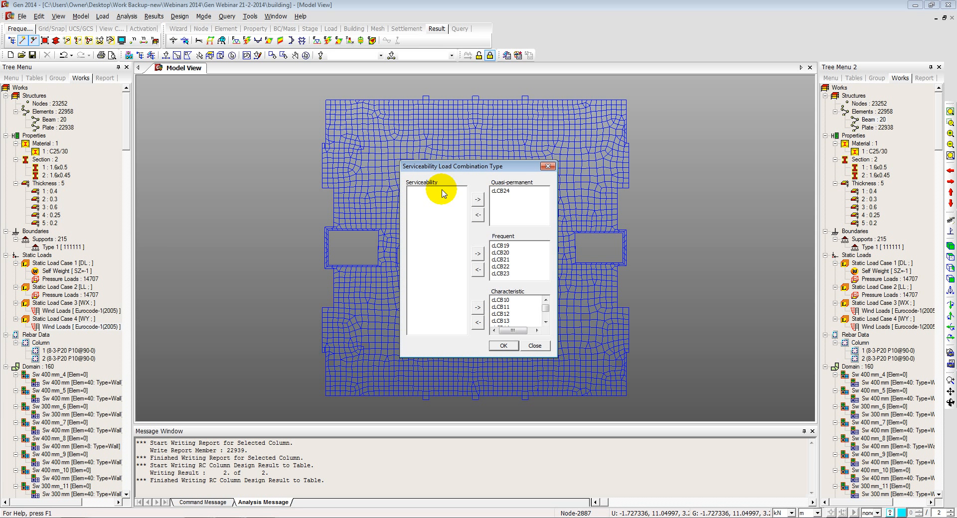
left_click(536, 346)
- In the meshed rebar design criteria, set slab face-to-rebar-center distances: 0.05 and 0.06 m for Dir. 1, 0.05 m top and a bottom distance for Dir. 2
left_click(180, 16)
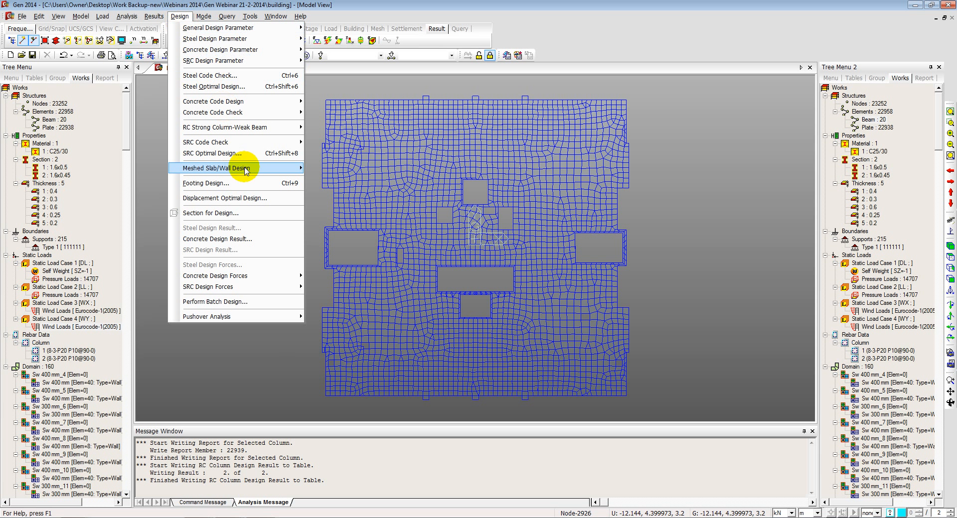
mouse_move(282, 169)
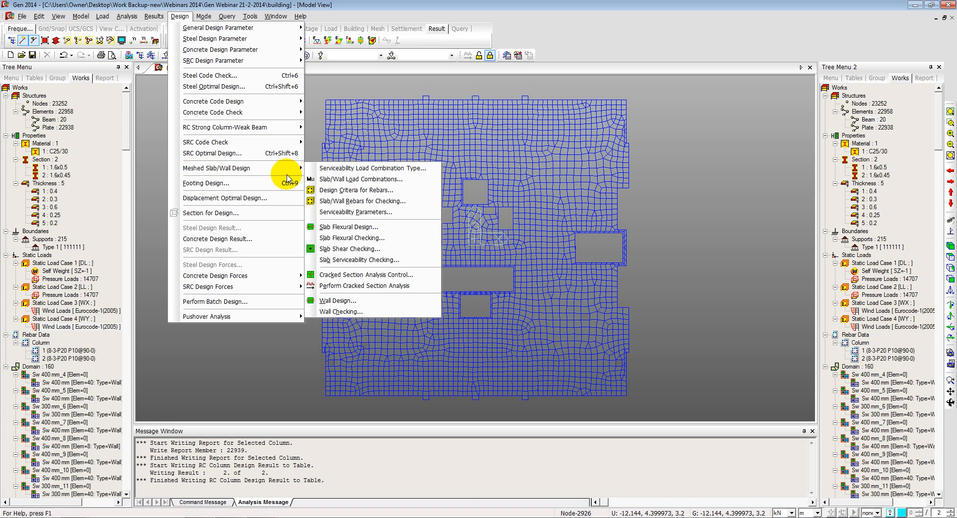
left_click(352, 194)
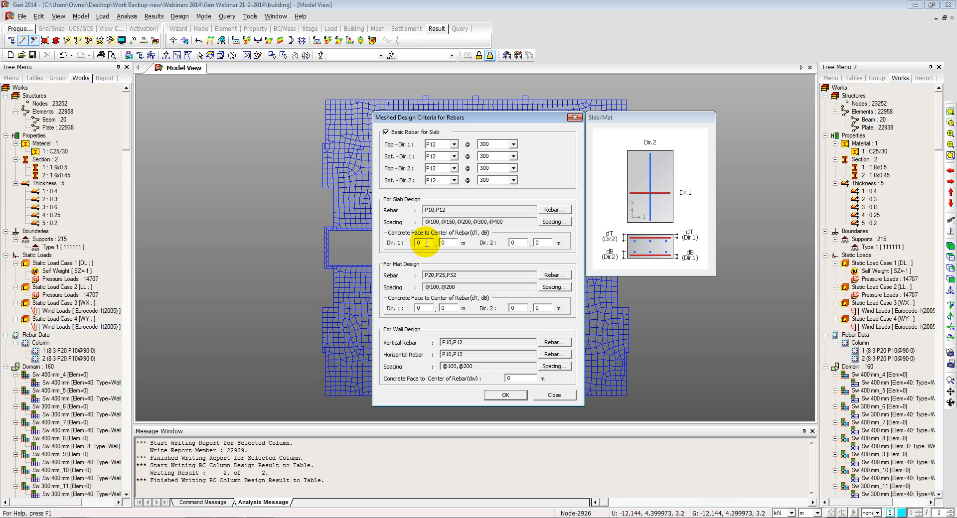
left_click(445, 242)
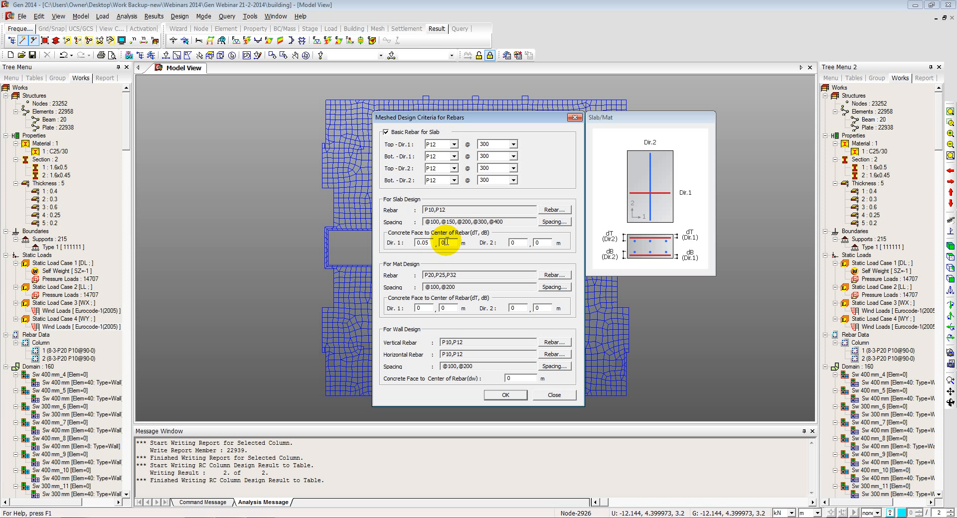
left_click(526, 243)
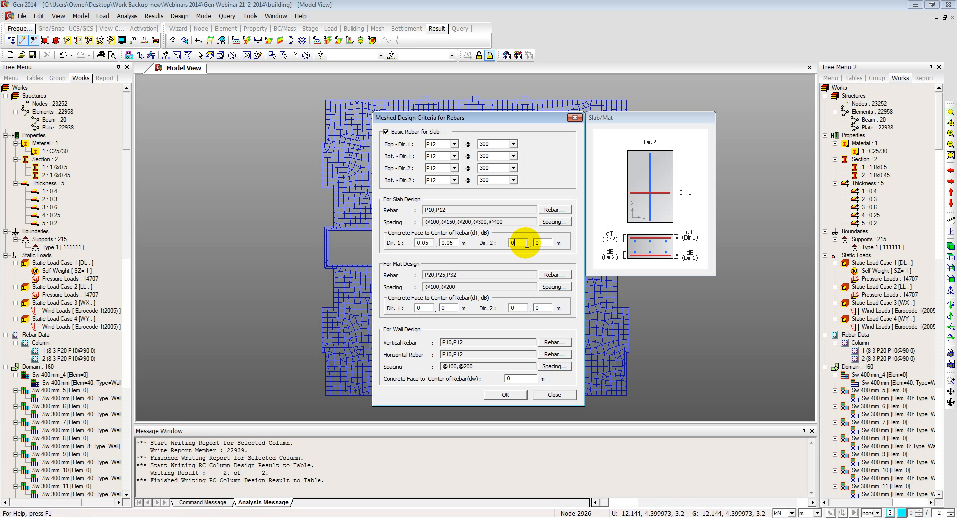
left_click(548, 243)
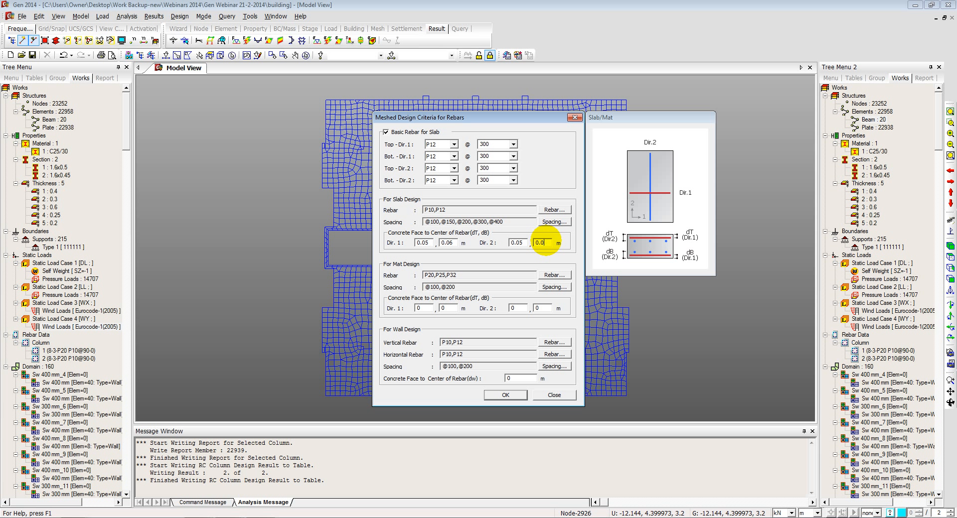
left_click(495, 396)
left_click(469, 285)
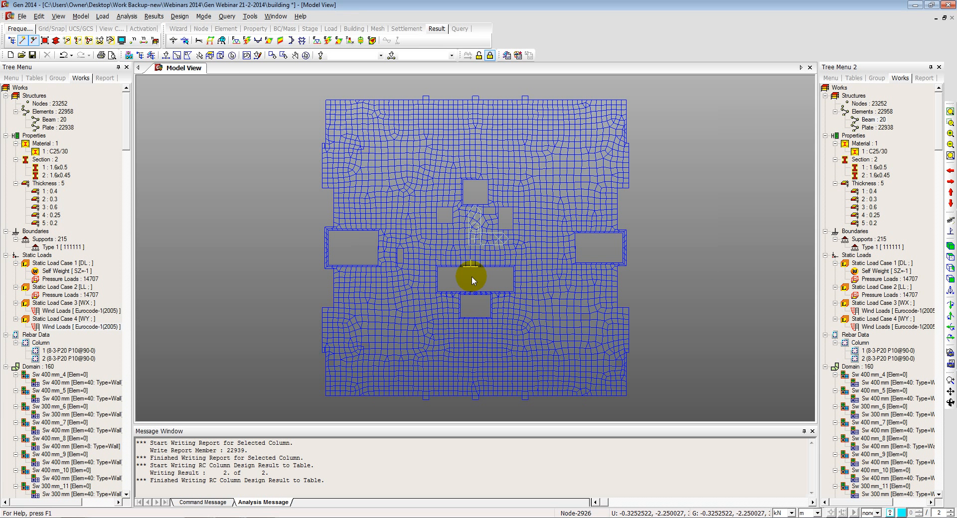
- Run slab flexural design on the whole active floor with average nodal results for cLCB1, displaying the Dir. 1 rebar contour
left_click(180, 16)
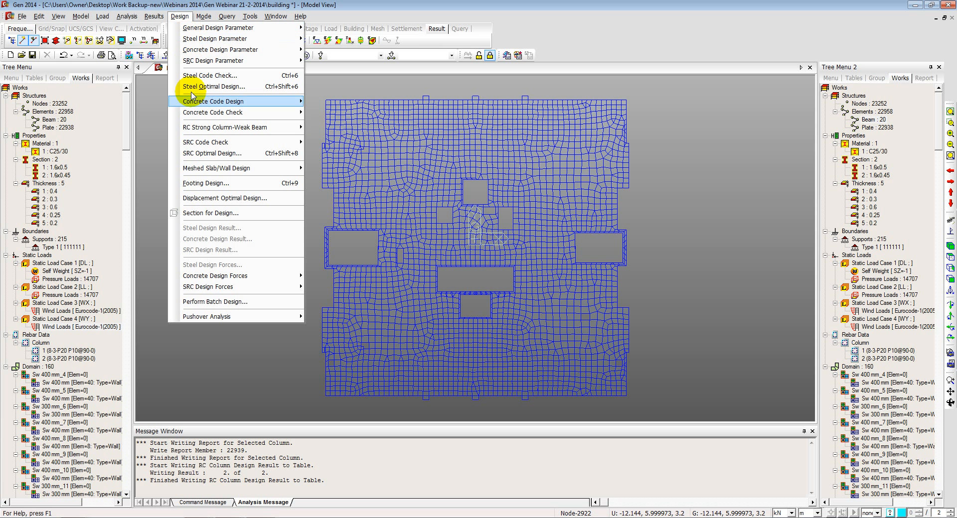
mouse_move(240, 170)
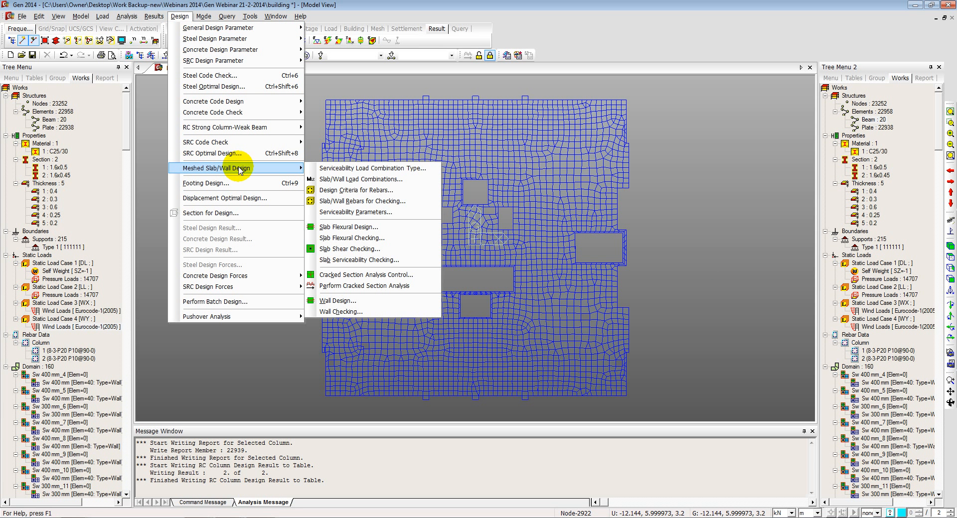
left_click(365, 230)
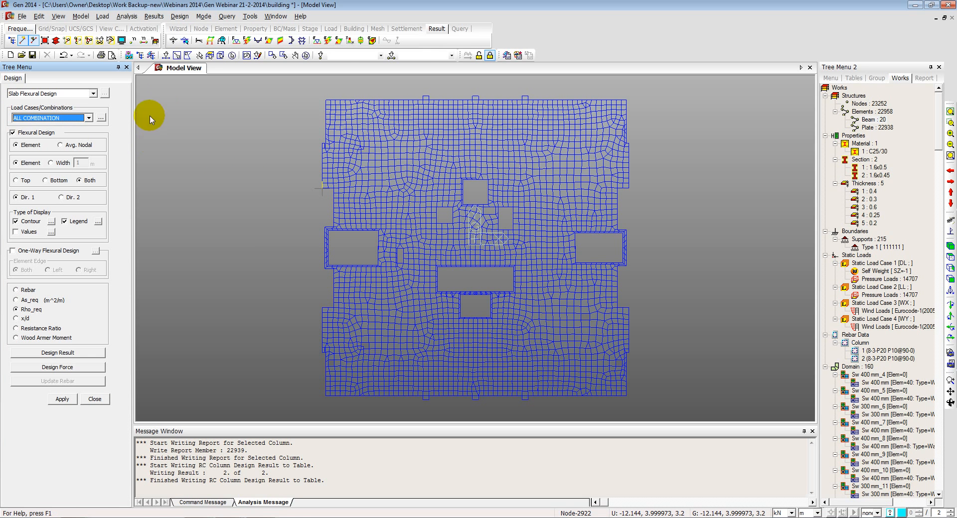
left_click(232, 55)
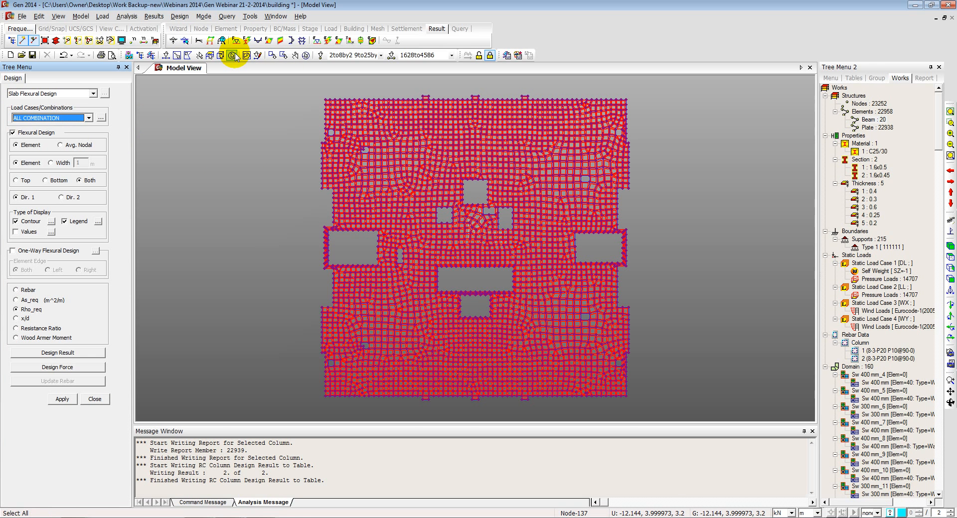
left_click(60, 145)
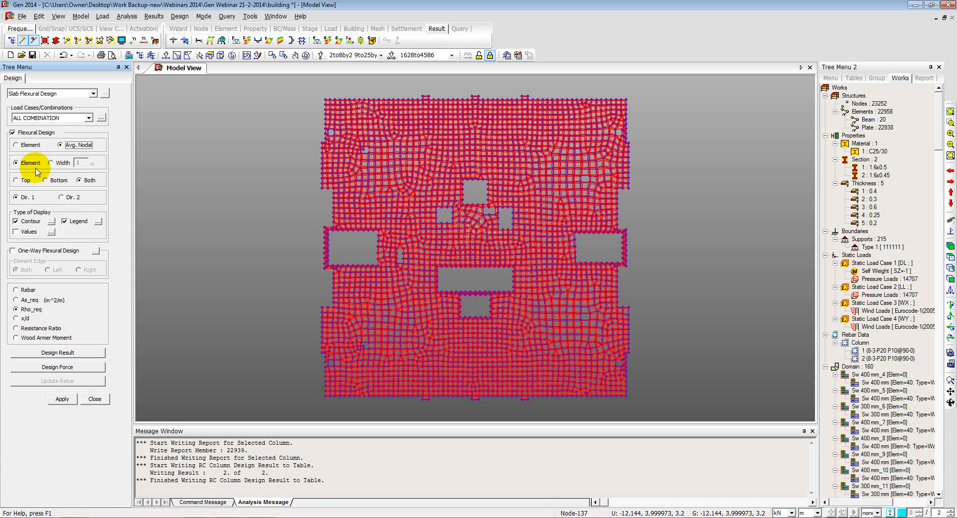
left_click(47, 118)
left_click(21, 133)
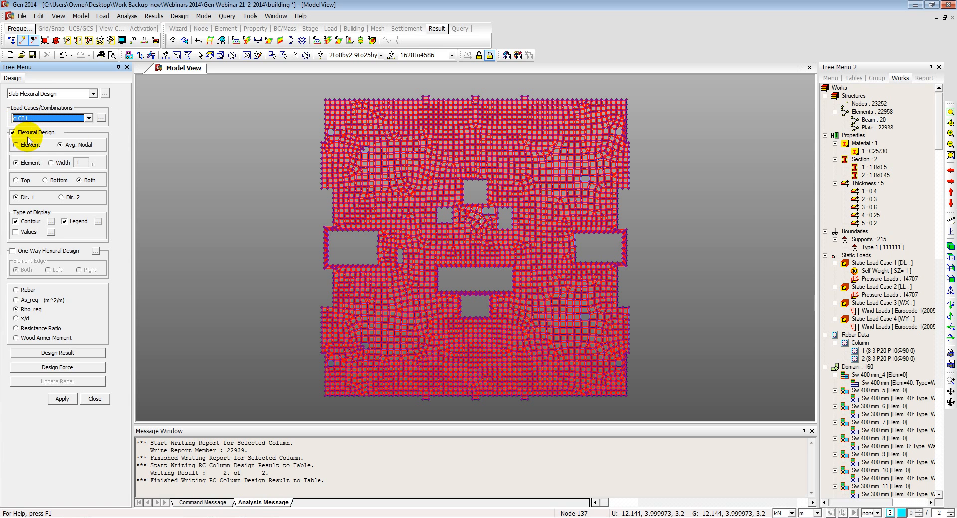
left_click(17, 291)
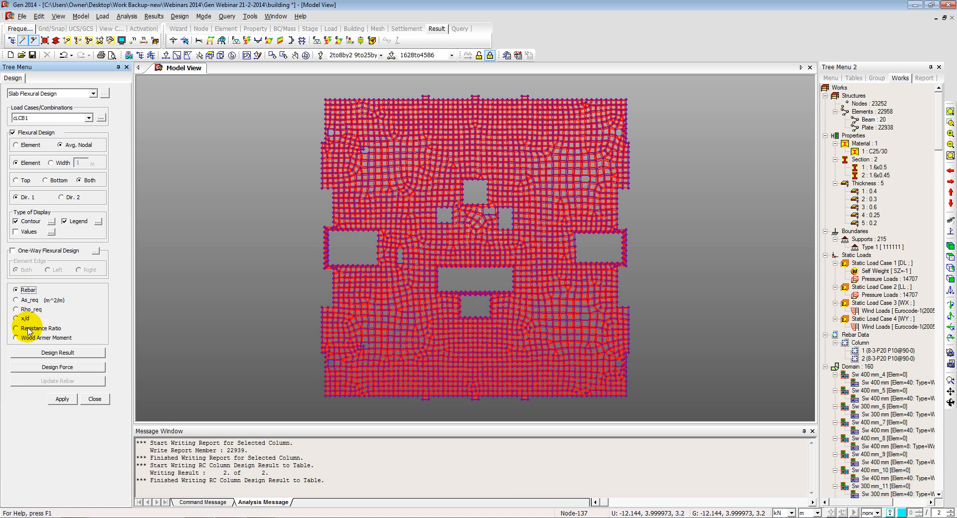
left_click(60, 399)
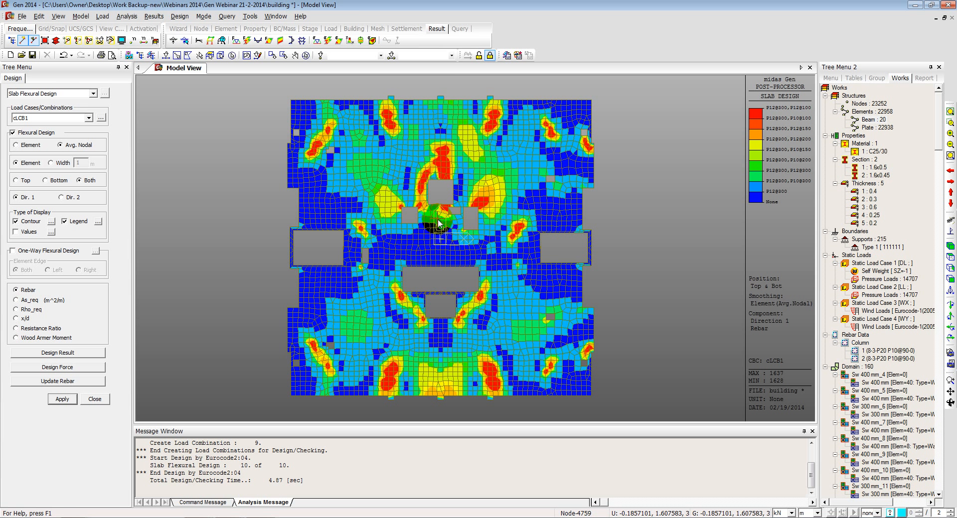
- Read through the slab flexural design result report for the bottom and top reinforcement and discard the temporary file
mouse_move(435, 233)
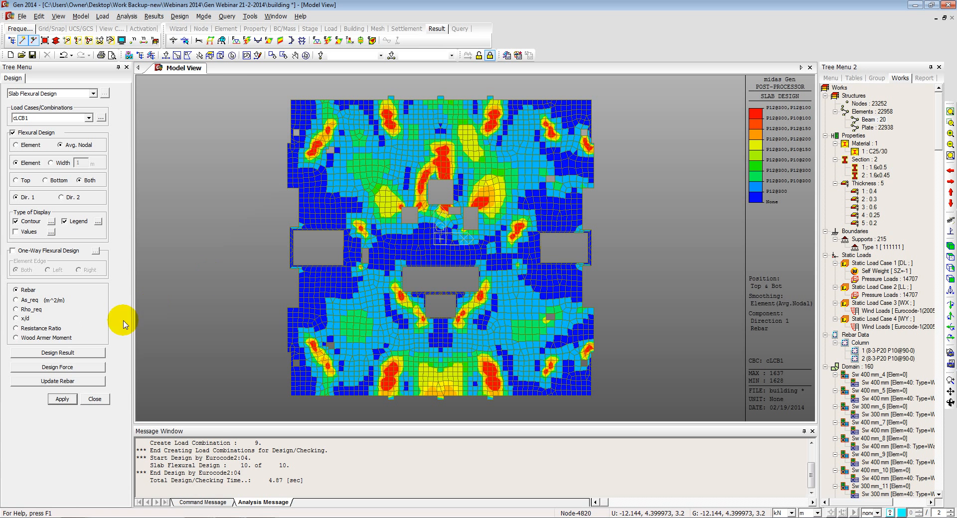
left_click(37, 351)
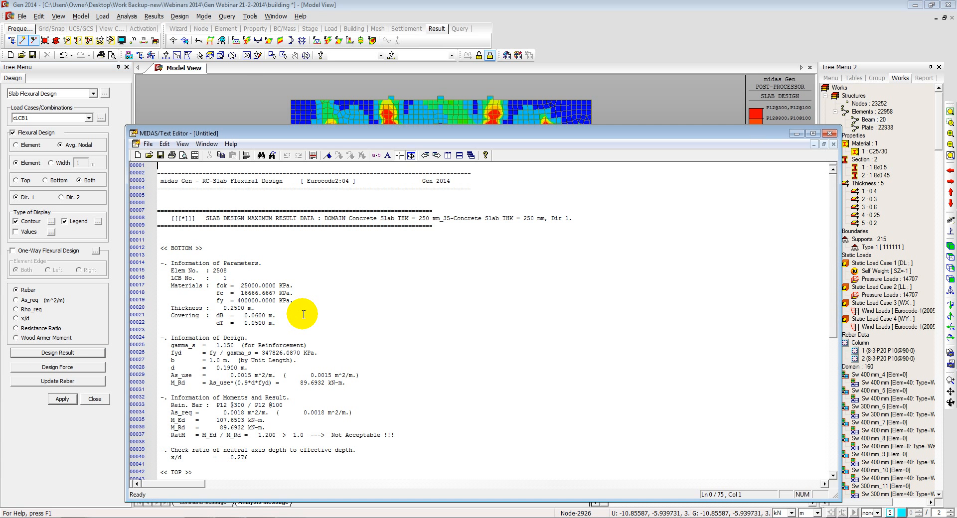
left_click(270, 265)
scroll(272, 266, "down", 1)
scroll(272, 264, "down", 10)
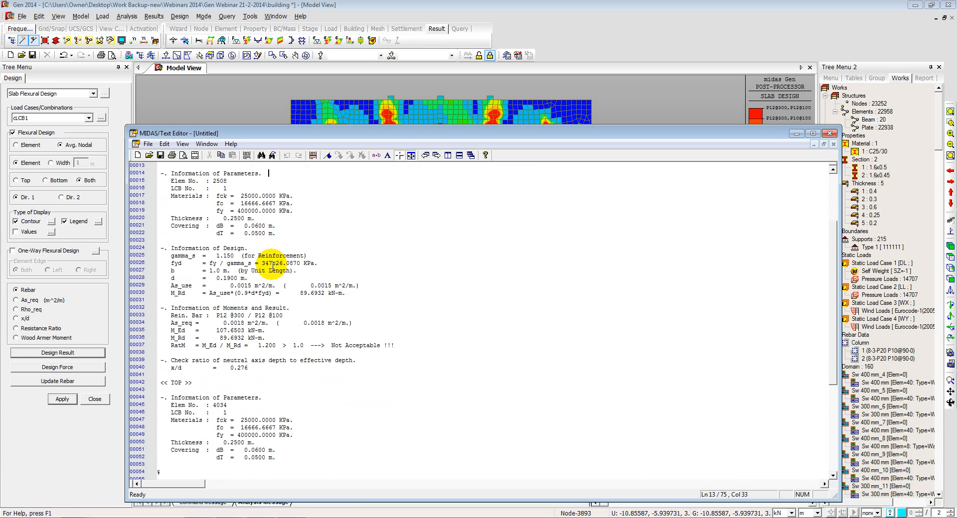
scroll(273, 265, "down", 3)
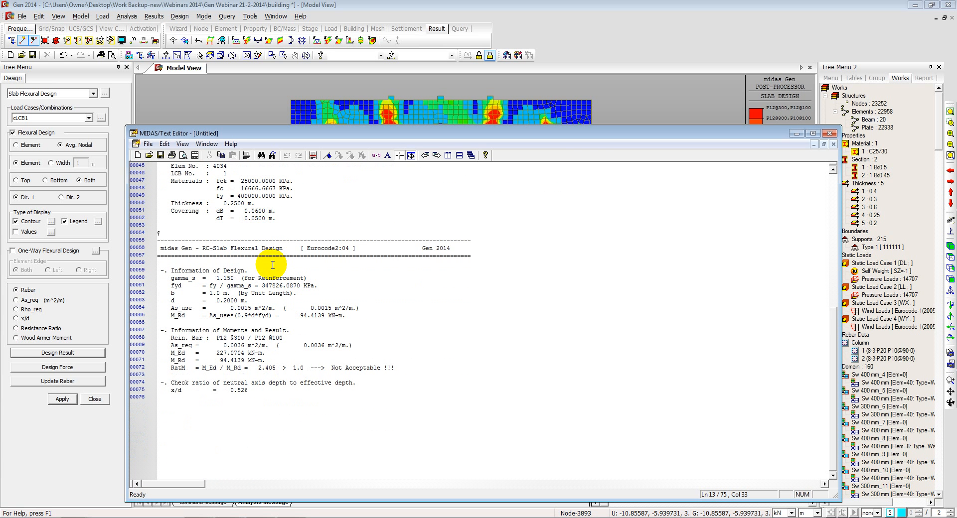
left_click(829, 133)
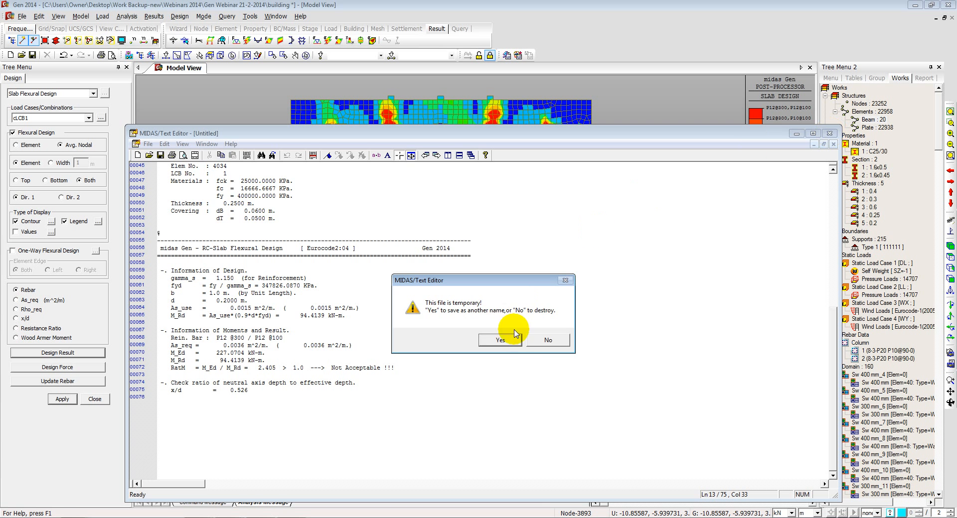
left_click(548, 340)
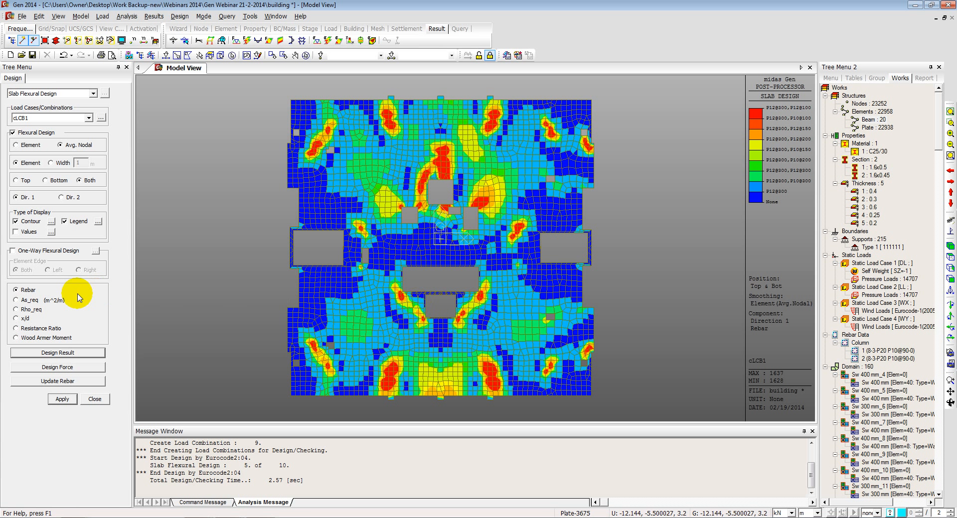
key("Return")
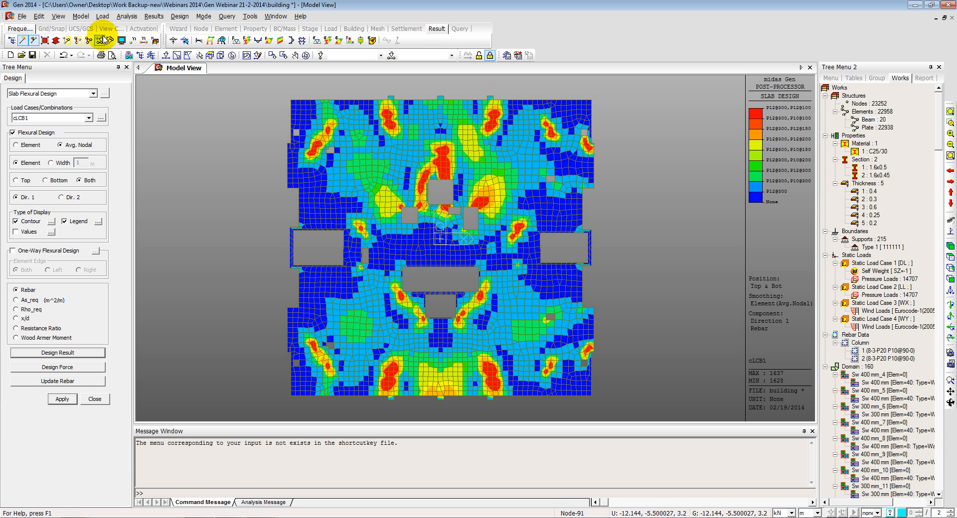
- Start adding a new section to the model's section properties, using the I-Section shape
left_click(81, 16)
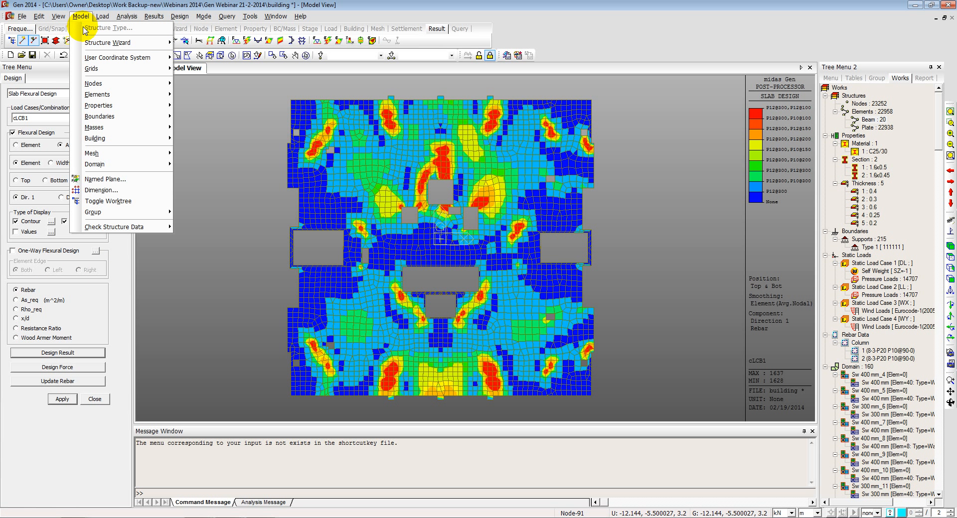
mouse_move(110, 106)
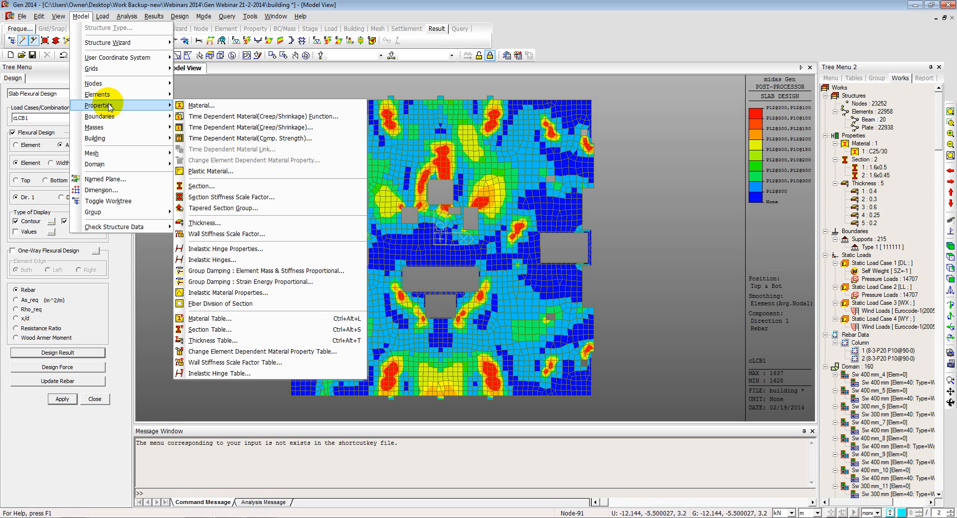
left_click(198, 187)
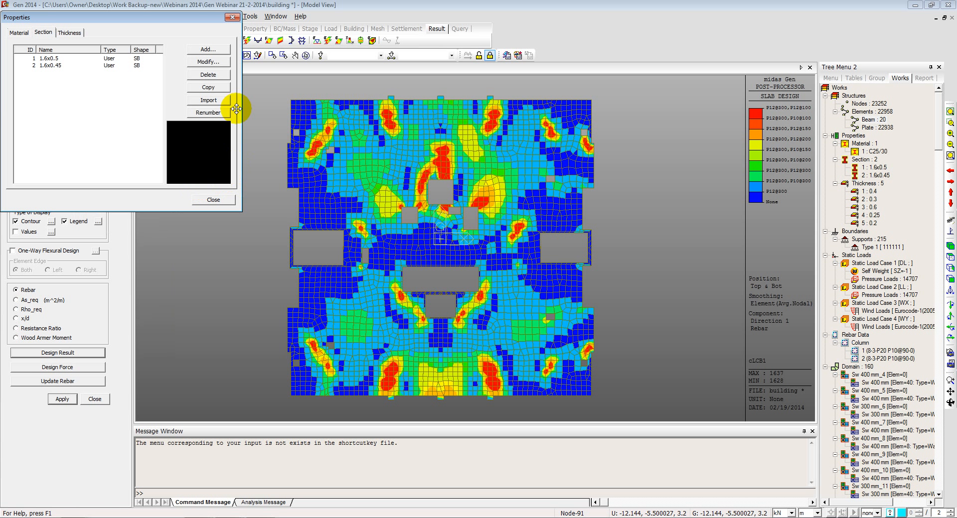
left_click(216, 53)
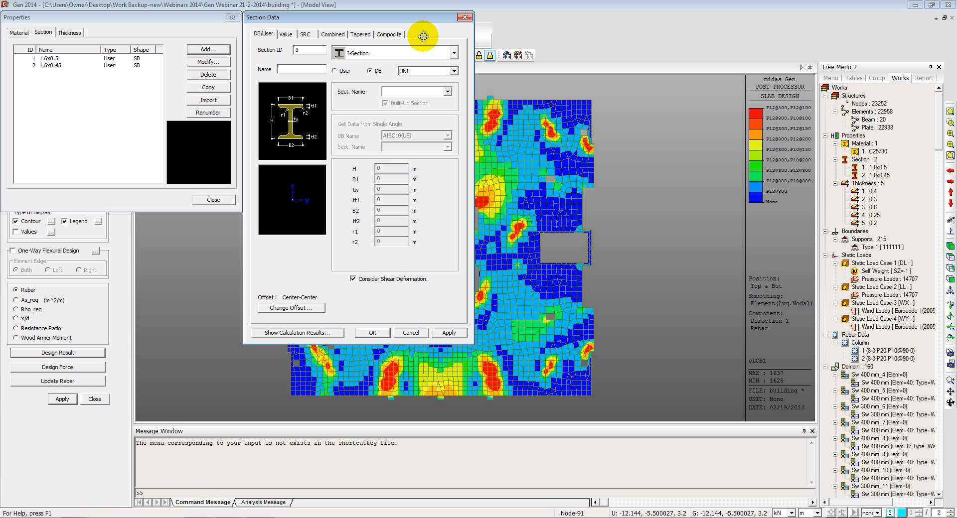
left_click(454, 54)
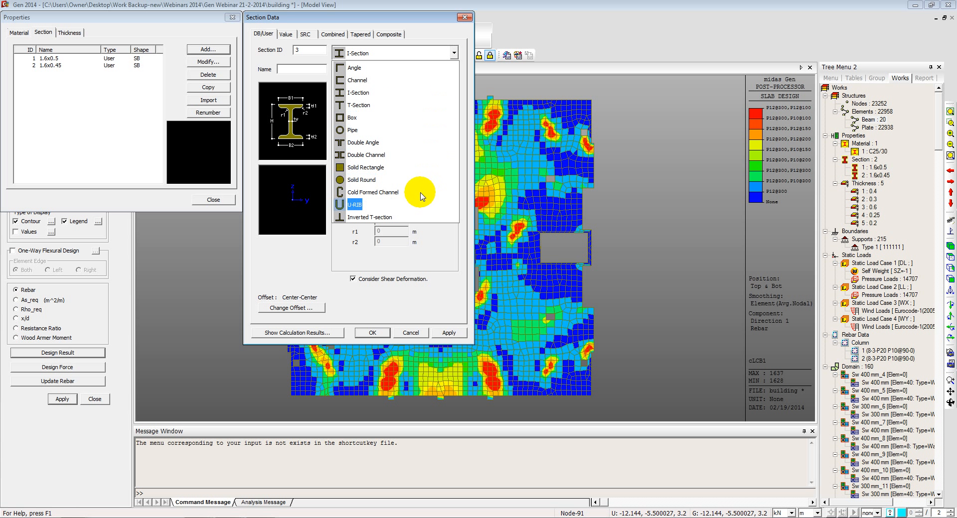
left_click(409, 94)
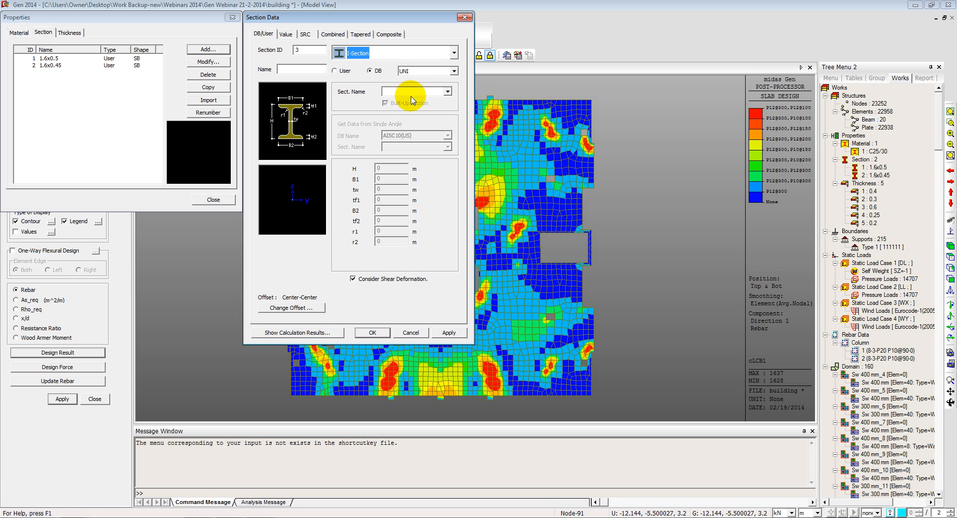
- Choose UB 254x102x22 from the BS4-93 database for the new section and show its calculated section properties
left_click(453, 71)
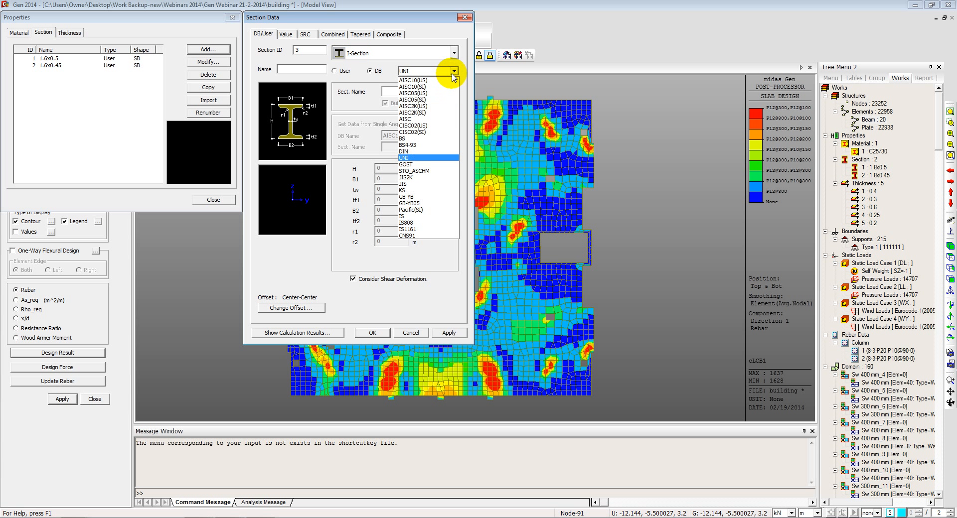
left_click(419, 146)
left_click(447, 91)
left_click_drag(447, 117, 441, 208)
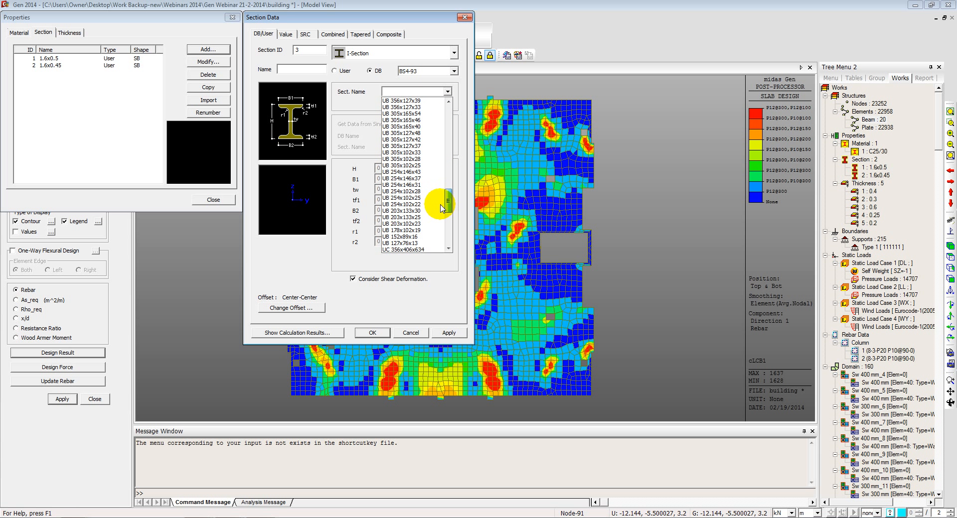
left_click(402, 204)
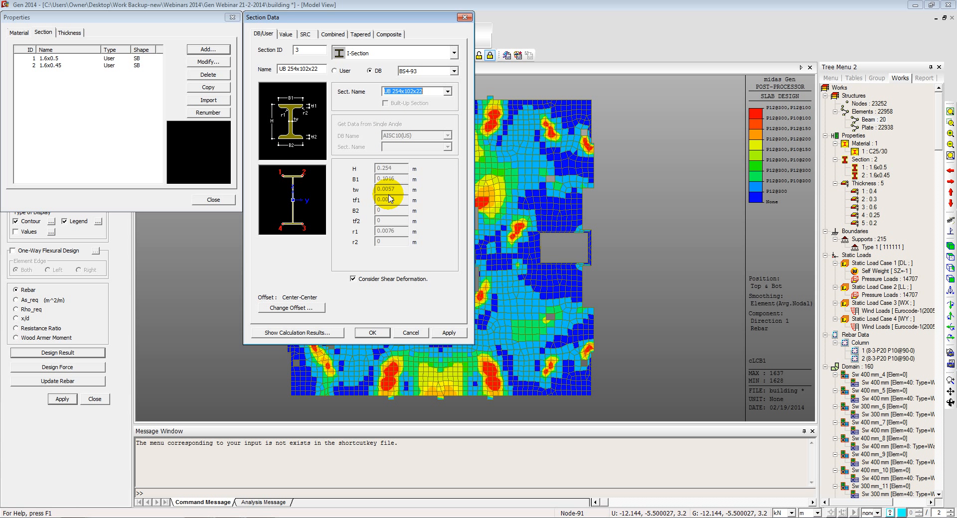
left_click(323, 337)
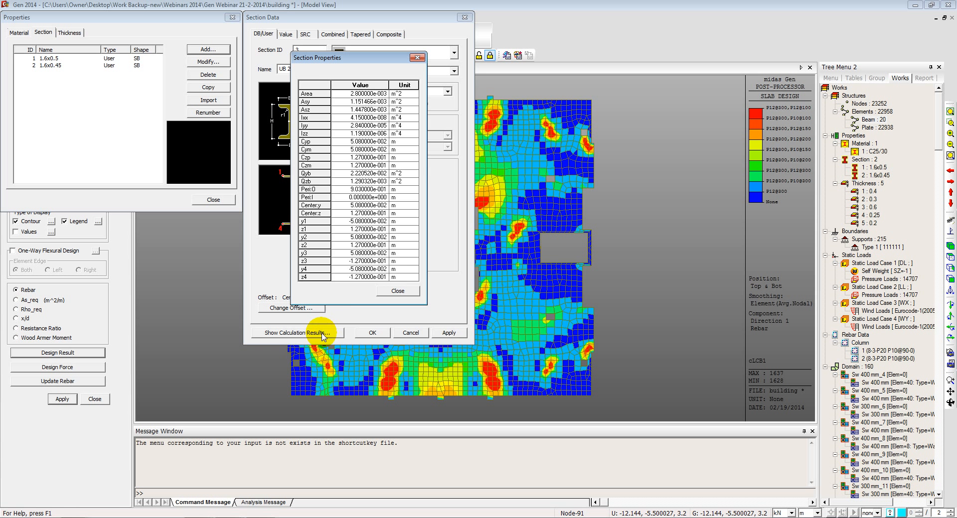
- Close the calculated section properties and discard the new UB 254x102x22 section without adding it to the model
left_click(417, 59)
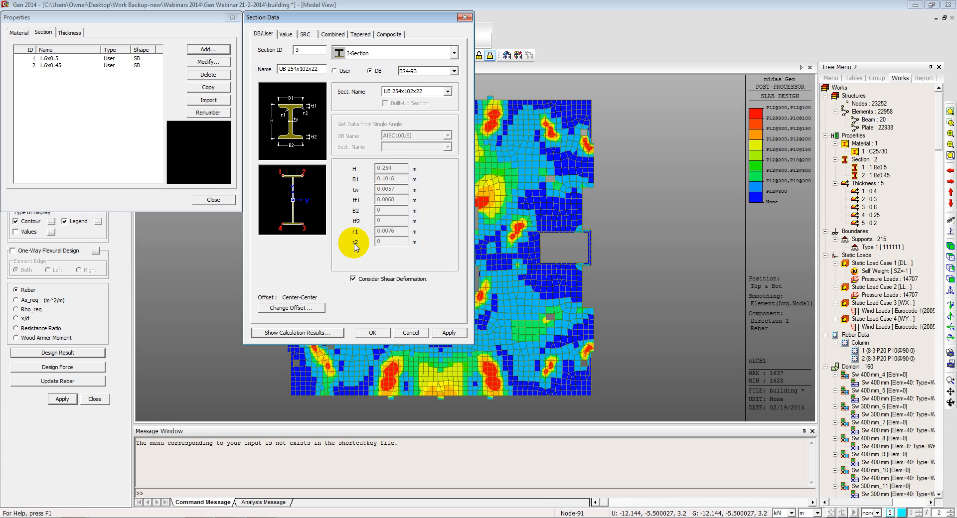
left_click(405, 332)
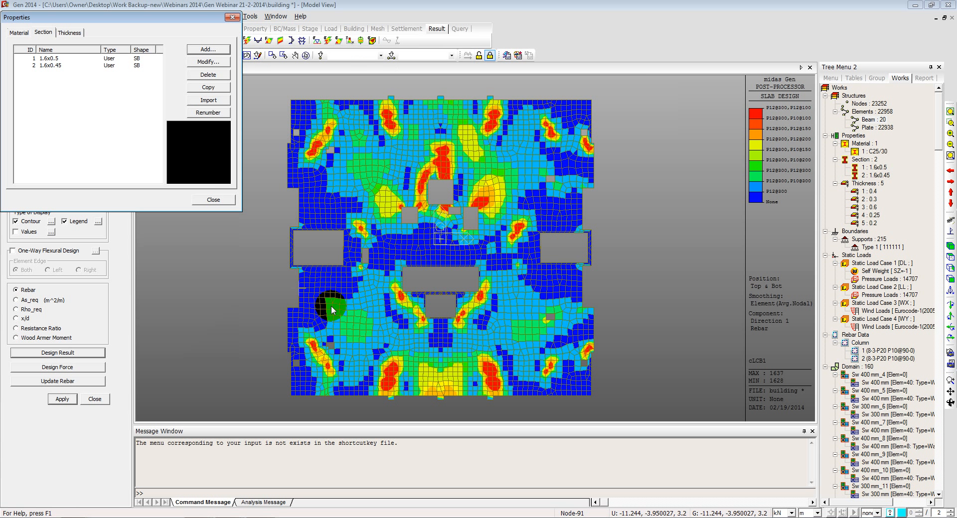
left_click(203, 201)
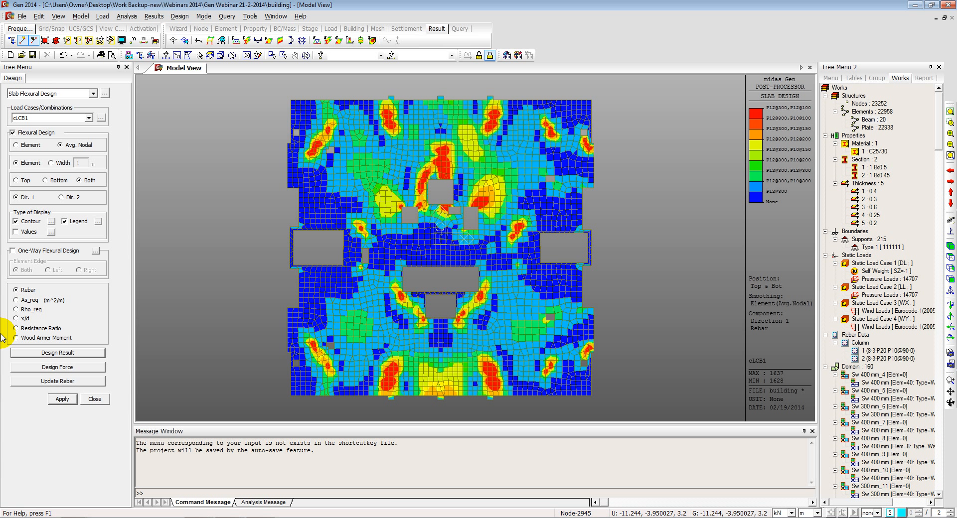
- Update the meshed slab's rebar data from the cLCB1 flexural design result and leave slab flexural design
left_click(69, 382)
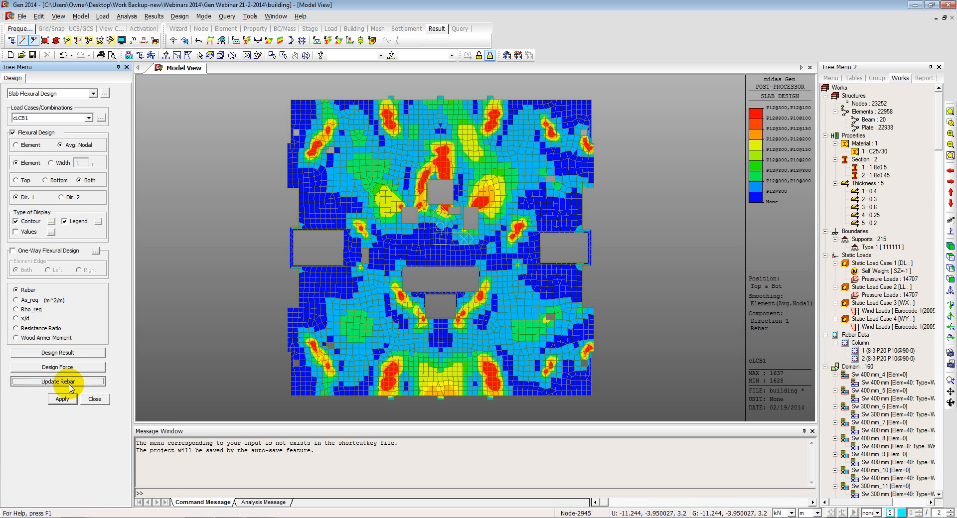
left_click(68, 381)
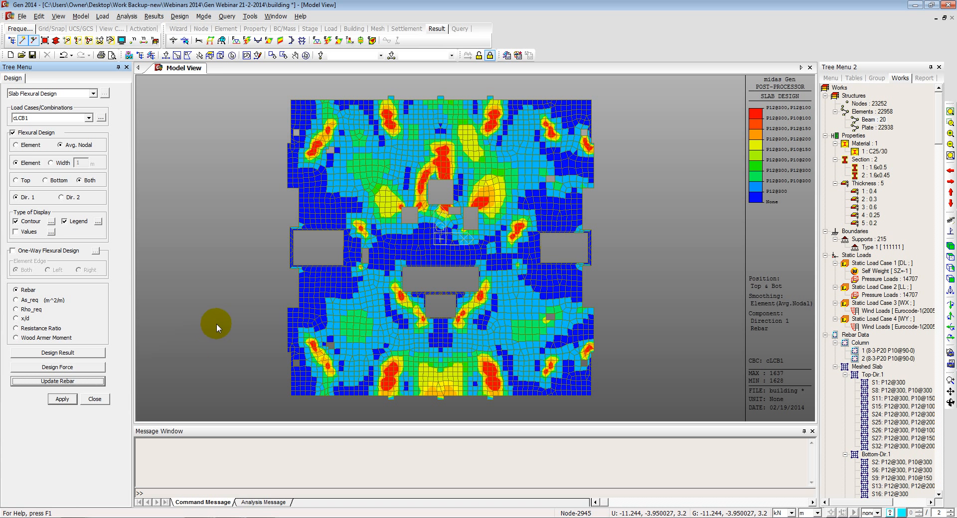
left_click(95, 399)
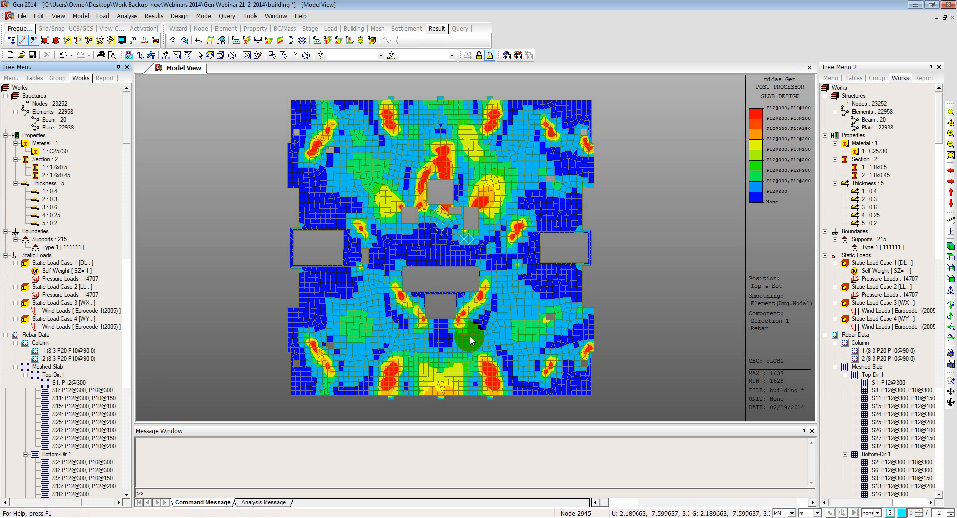
- Highlight the slab elements assigned Top-Dir.1 rebar S1 and inspect that rebar's properties, clearing the selection at the end
right_click(882, 382)
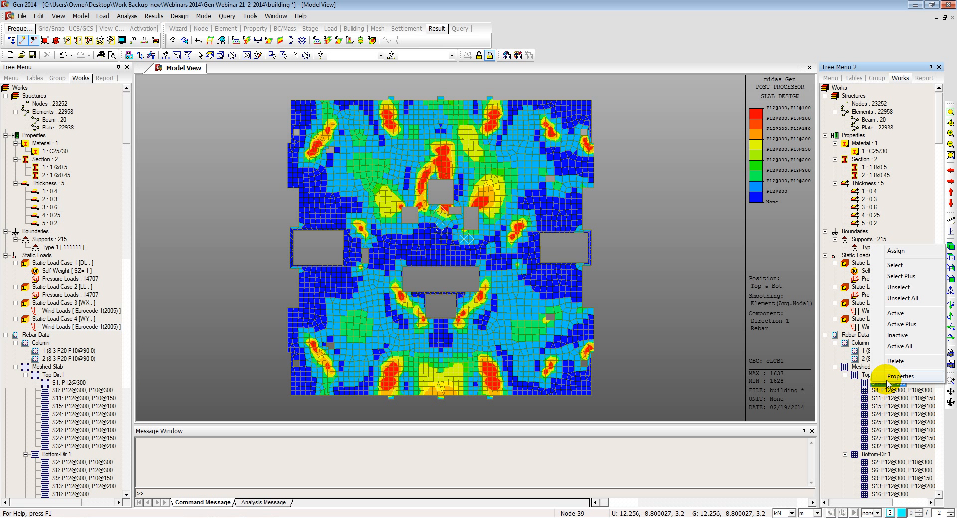
double_click(884, 384)
right_click(882, 383)
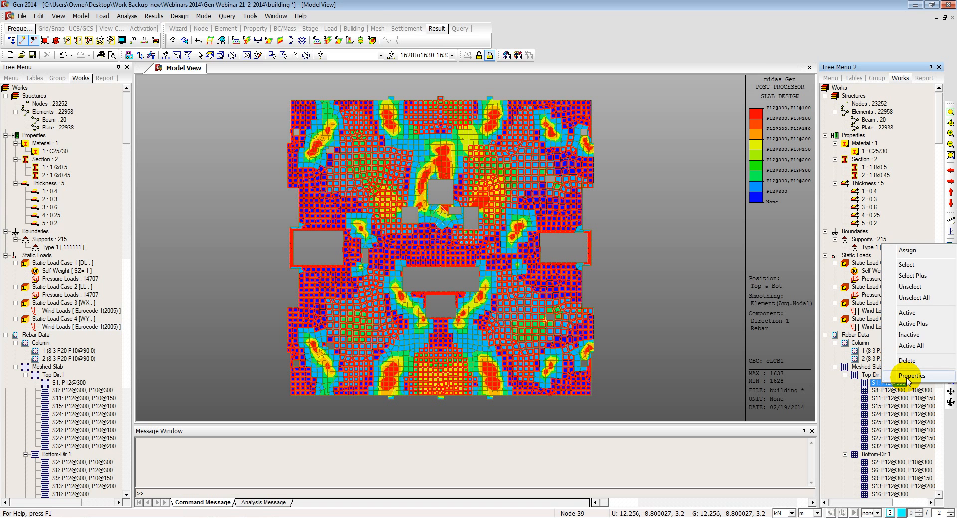
left_click(908, 376)
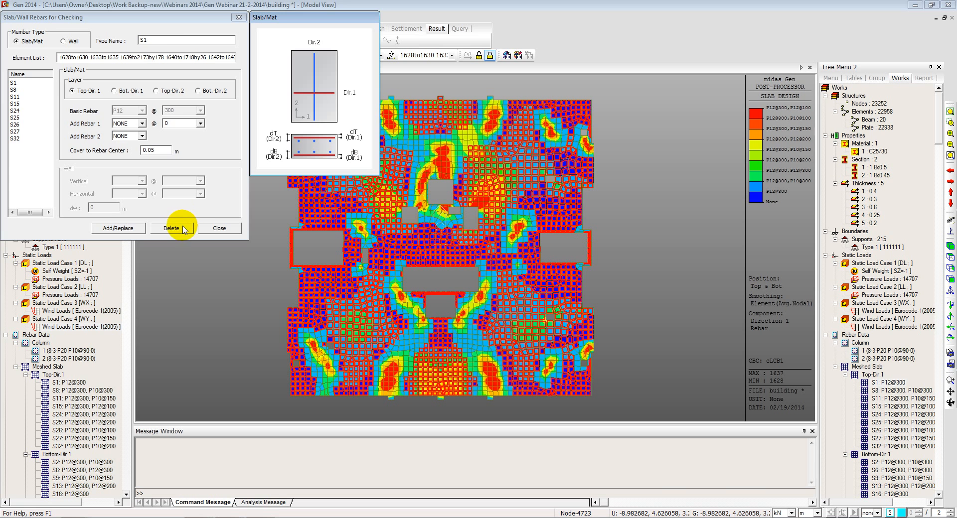
left_click(220, 229)
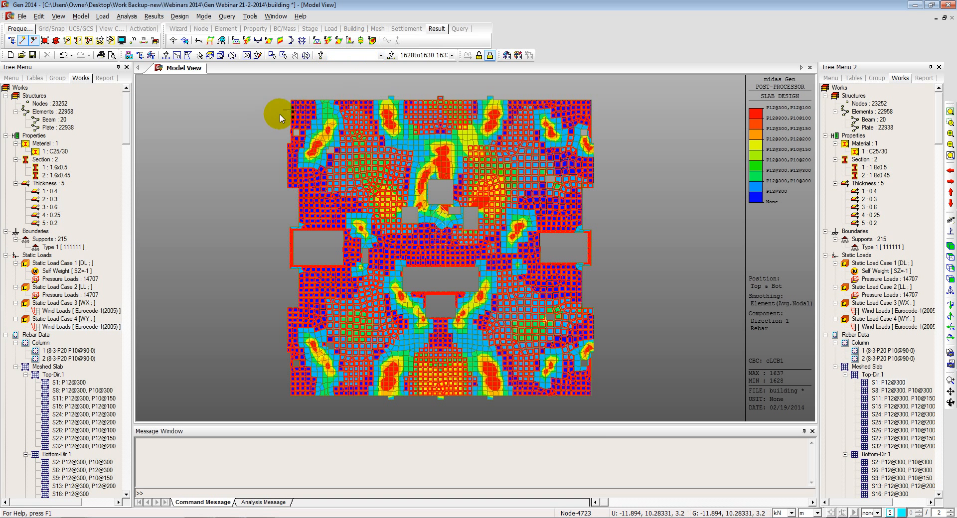
left_click(306, 55)
- Apply serviceability parameters to all active slab elements with exposure class XD1, enabling the frequent crack control limit of 0.0004 m
left_click(180, 16)
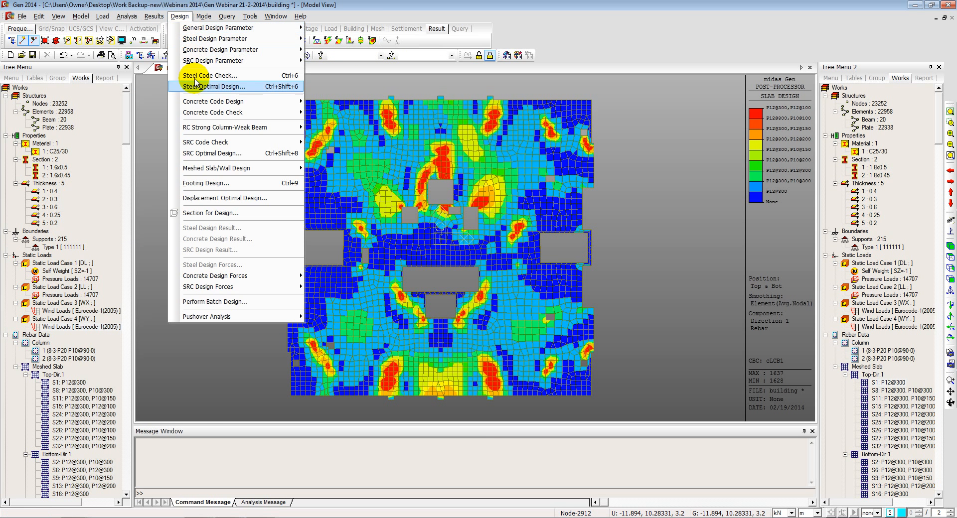
mouse_move(239, 168)
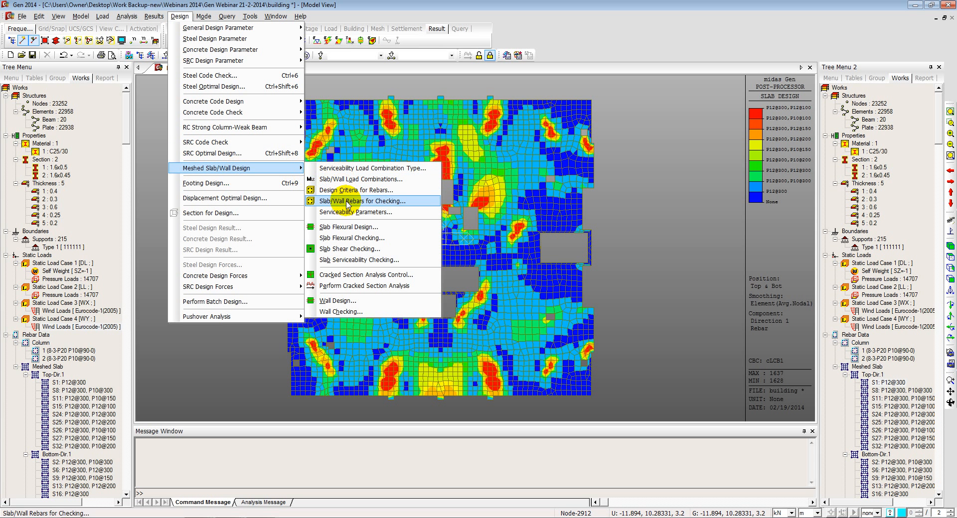
left_click(352, 212)
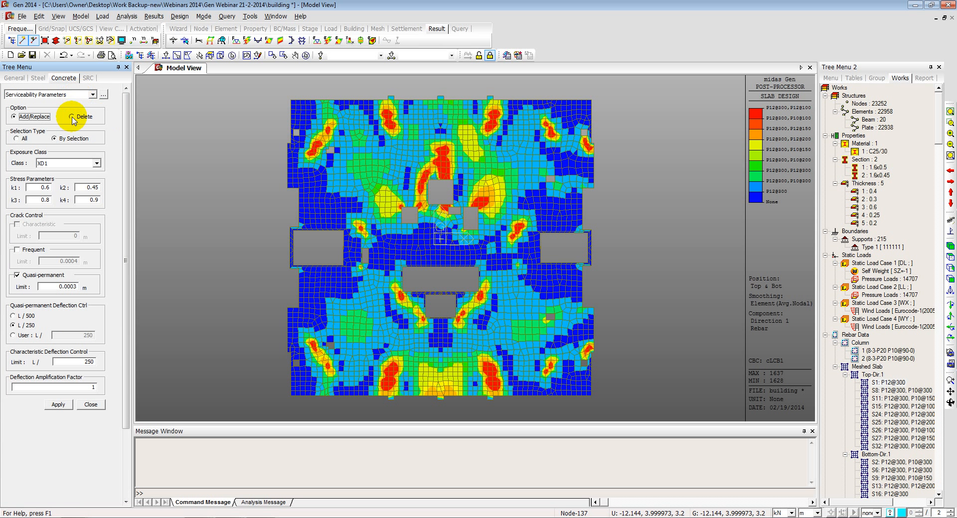
left_click(229, 56)
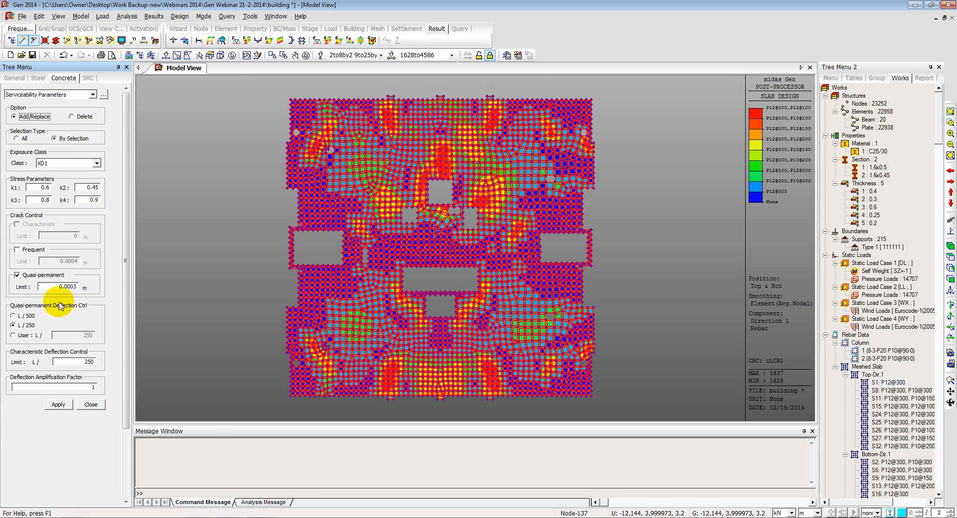
left_click(19, 250)
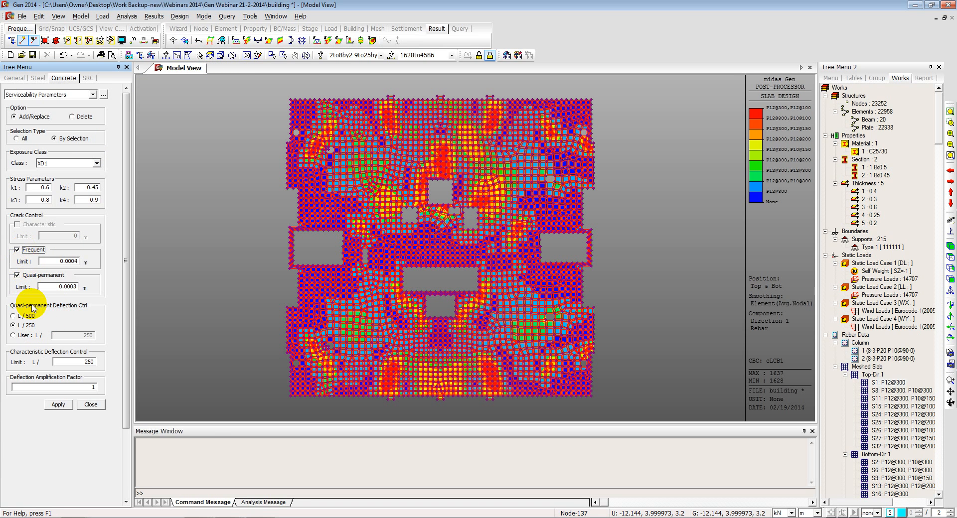
left_click(60, 406)
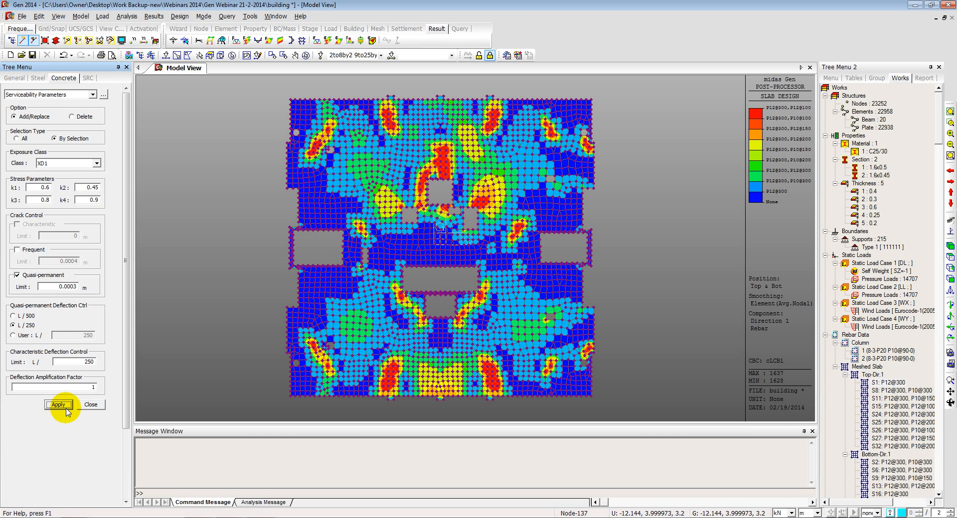
left_click(90, 405)
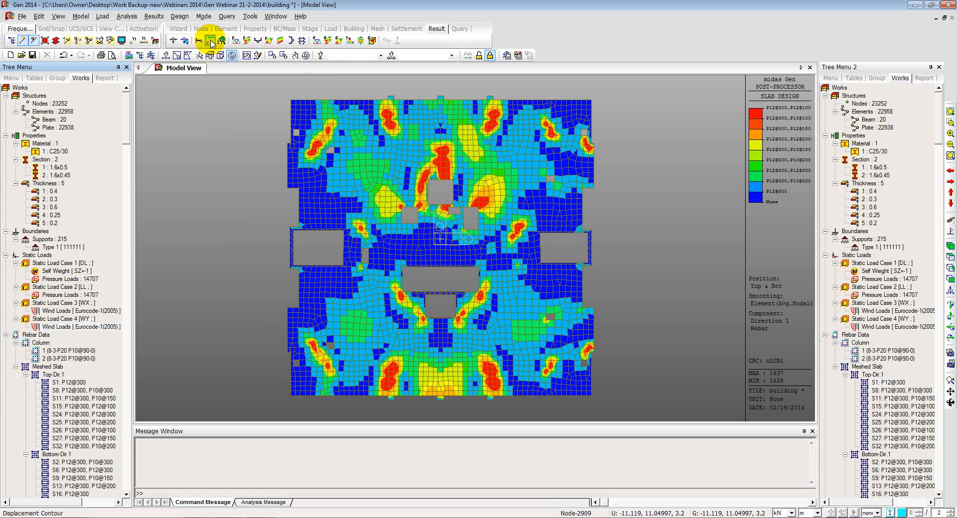
- Confirm cracked section analysis control with 20 iterations per load case and a 0.001 convergence tolerance, and perform the cracked section analysis
left_click(180, 16)
mouse_move(253, 168)
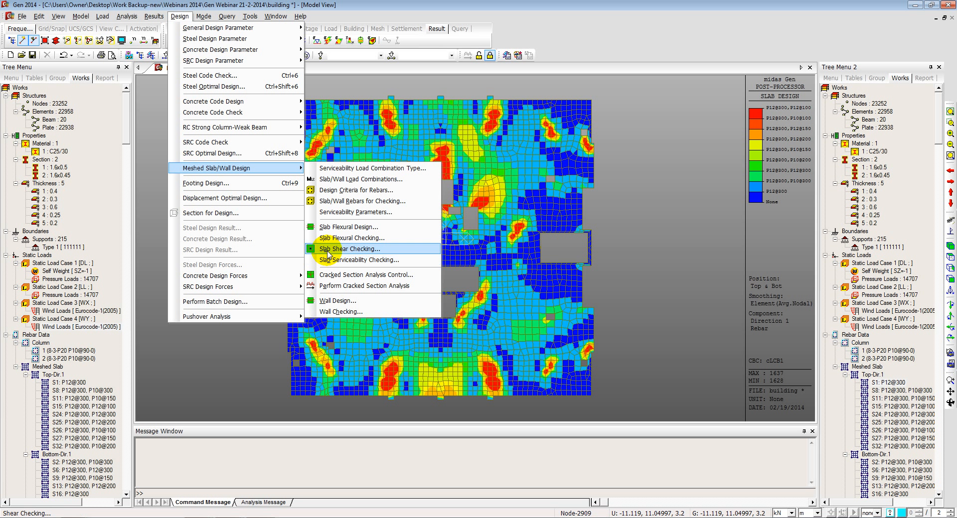
left_click(340, 278)
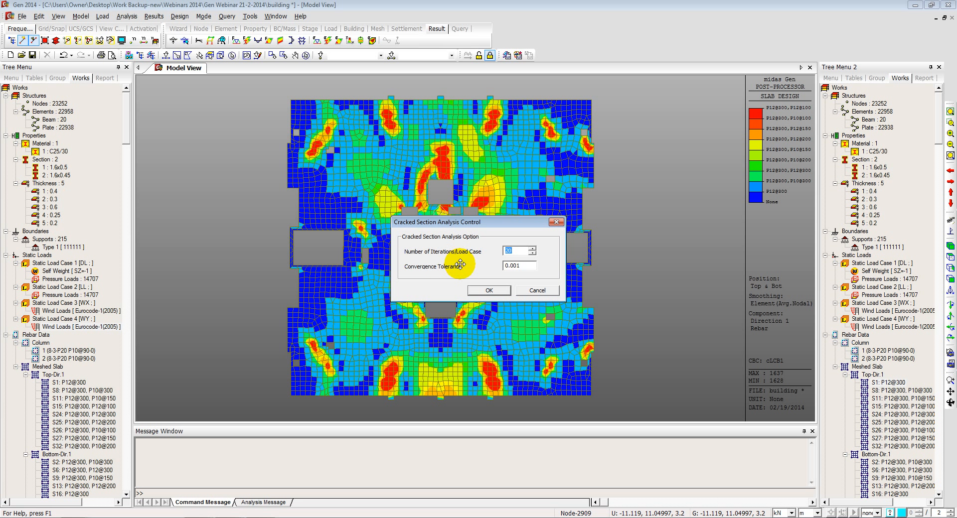
left_click(486, 292)
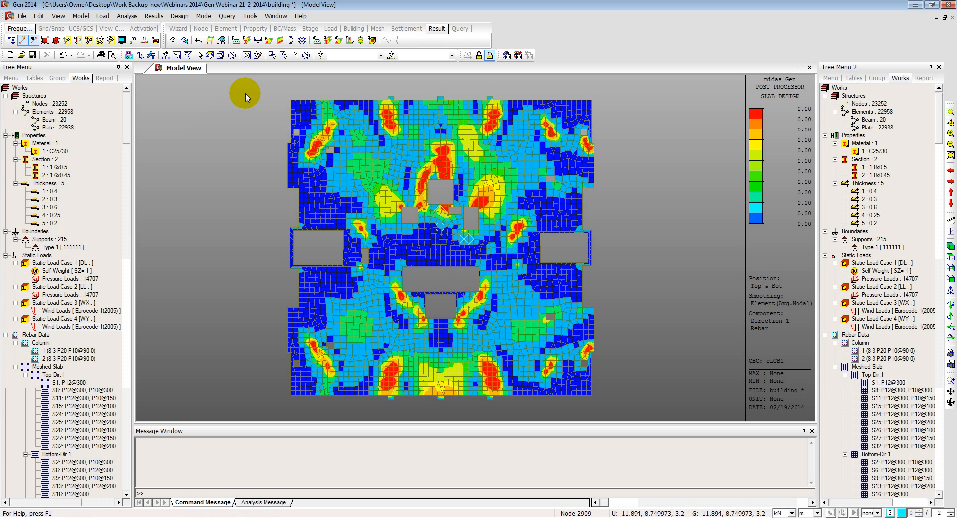
left_click(181, 17)
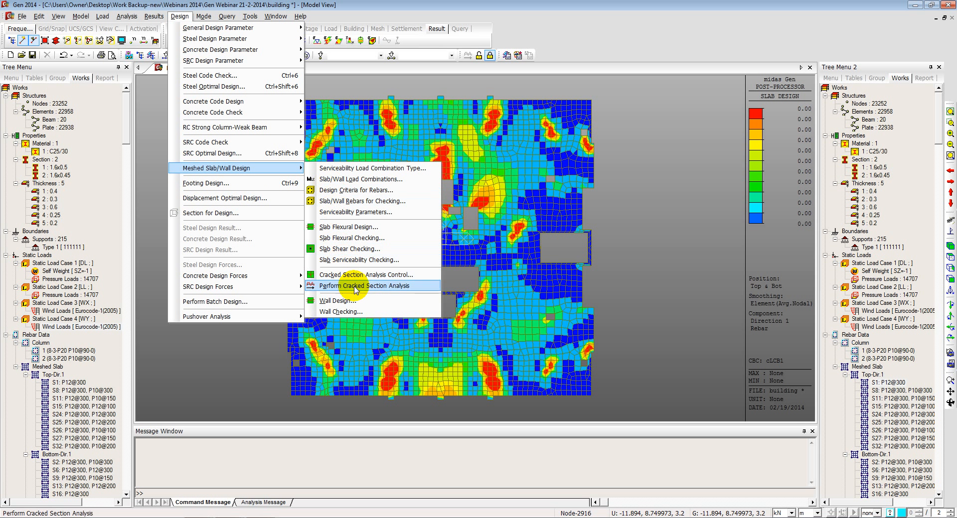
left_click(352, 288)
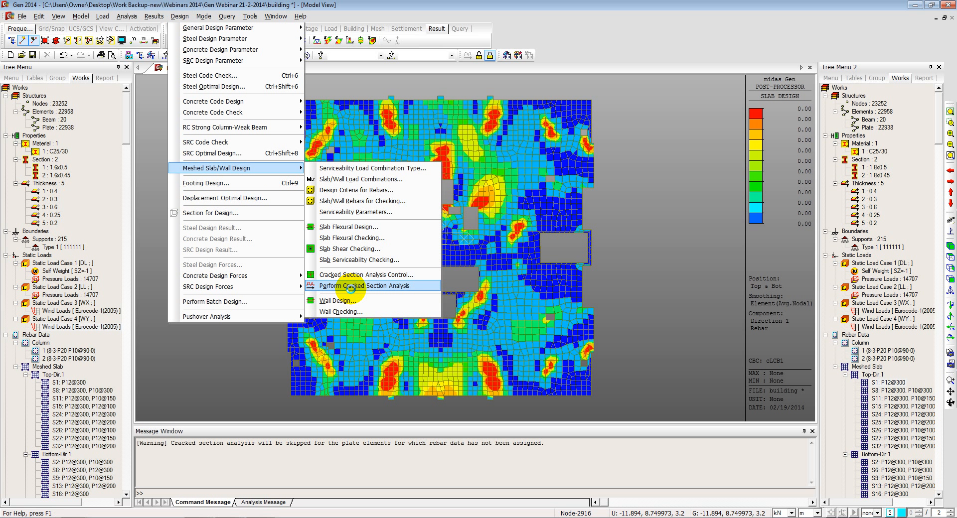
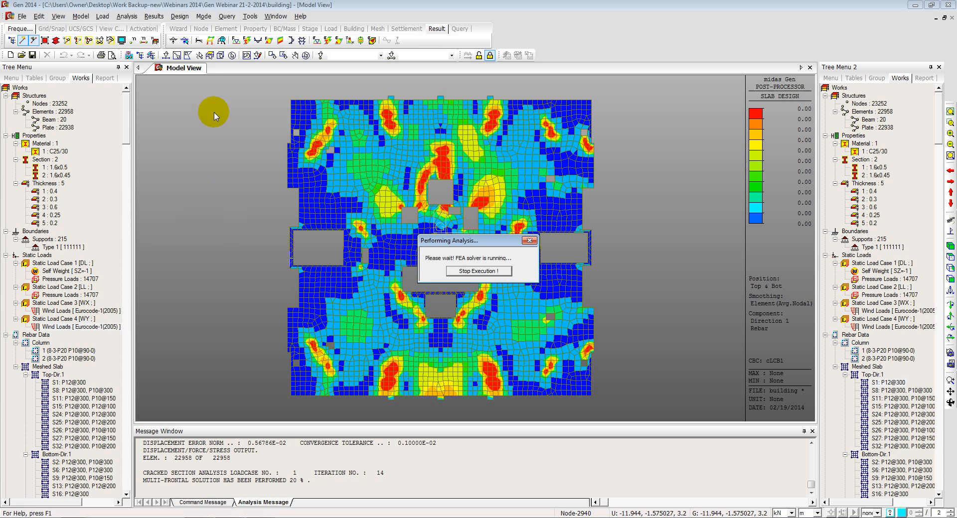
- Examine the available shapes and z-axis variation options for a new tapered section, and discard the section
left_click(84, 17)
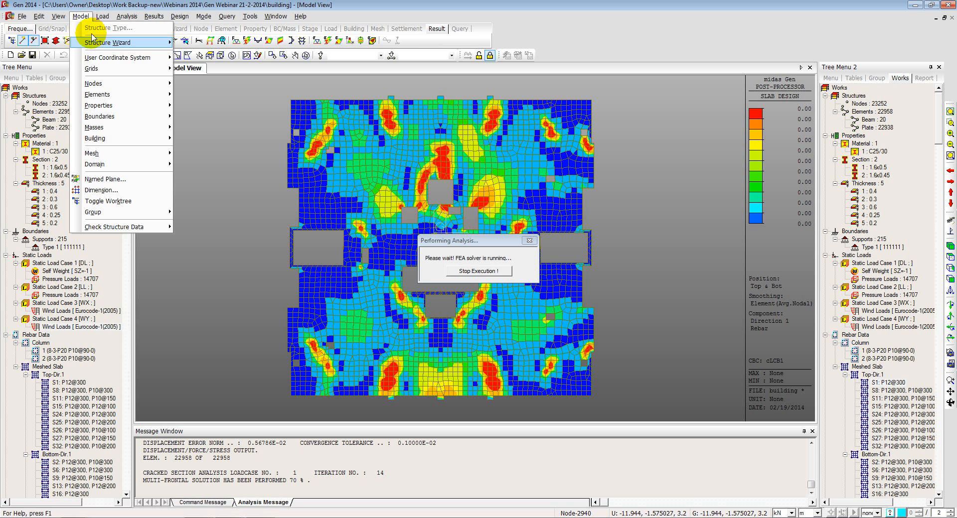
mouse_move(114, 106)
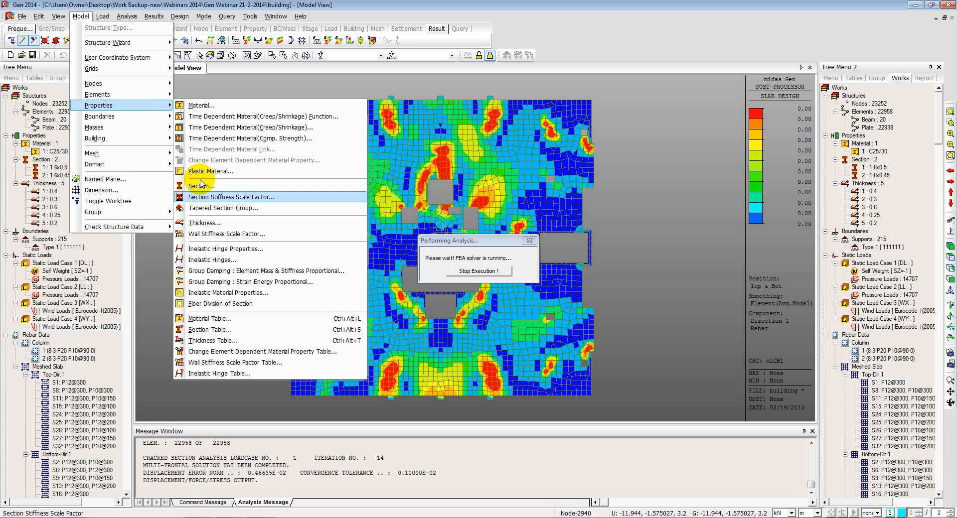
left_click(200, 187)
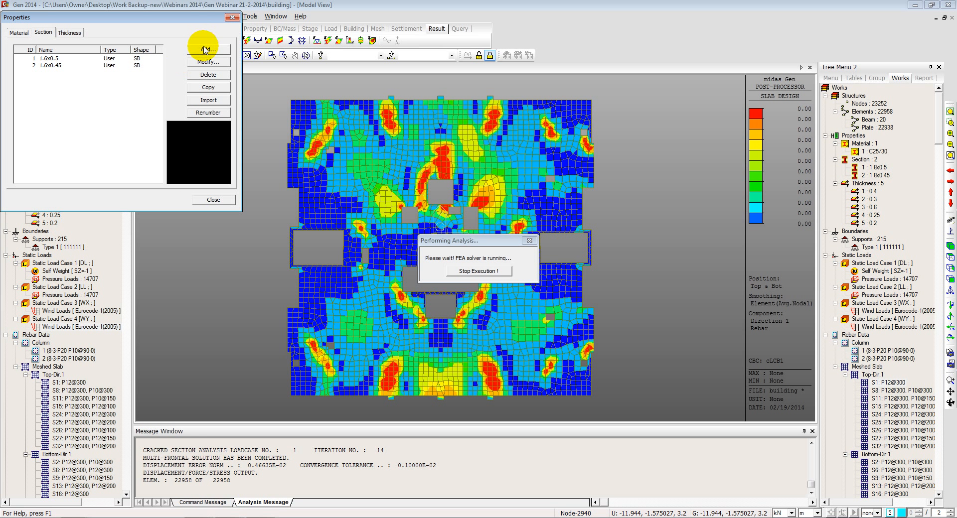
left_click(203, 51)
left_click(360, 34)
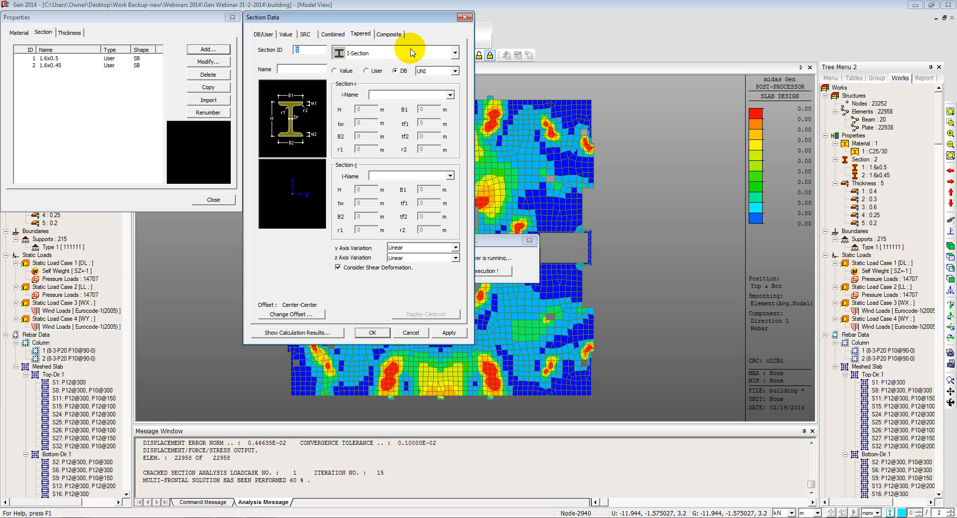
left_click(412, 53)
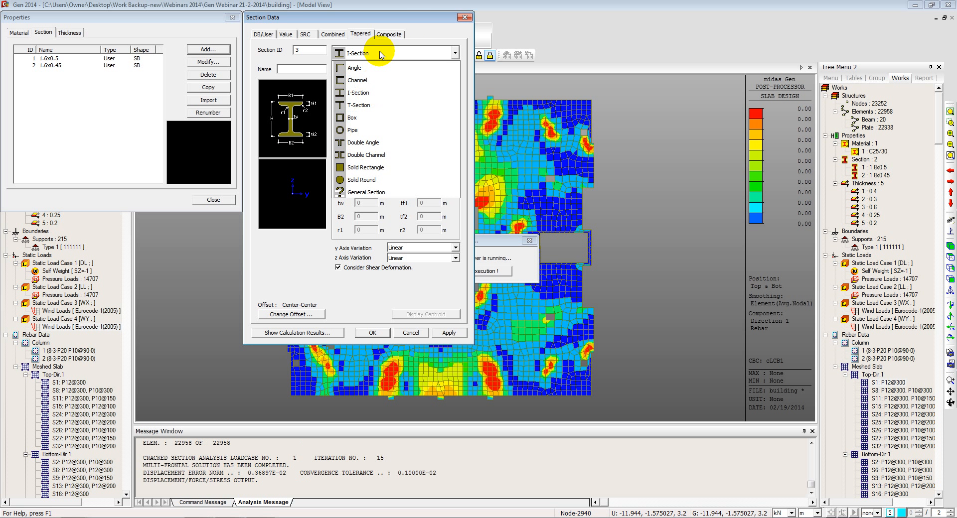
left_click(419, 33)
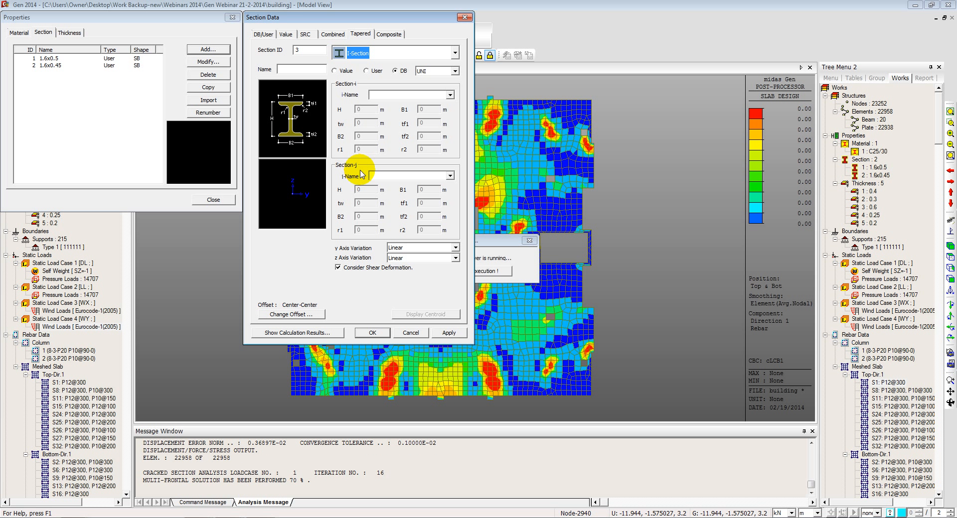
left_click(451, 259)
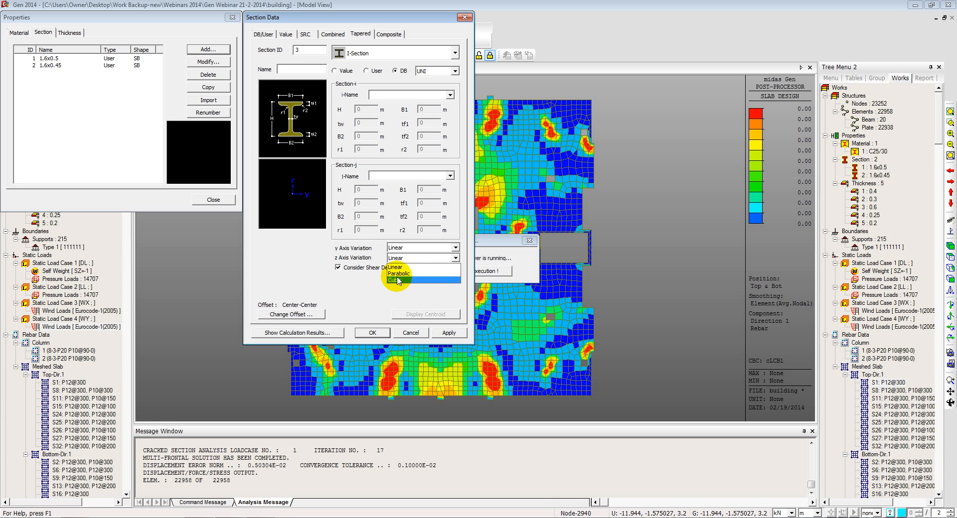
left_click(326, 290)
left_click(405, 333)
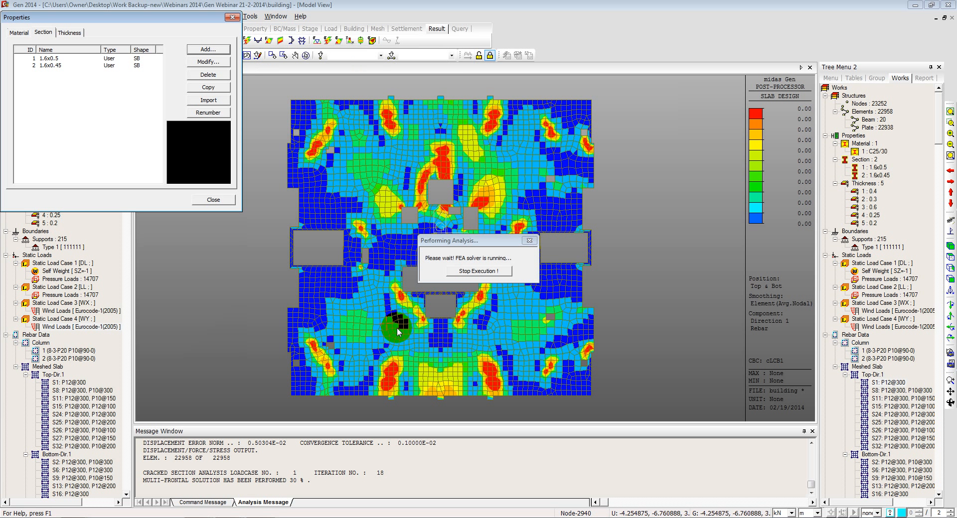
left_click(218, 199)
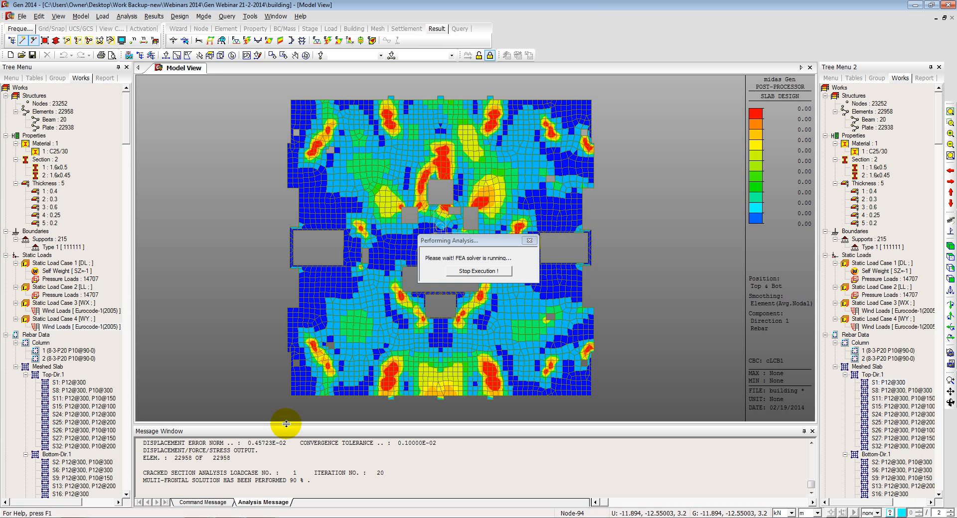
- Run the slab serviceability check for all combinations, displaying concrete stress in direction 1 on both faces with crack points enabled
left_click_drag(286, 424, 307, 468)
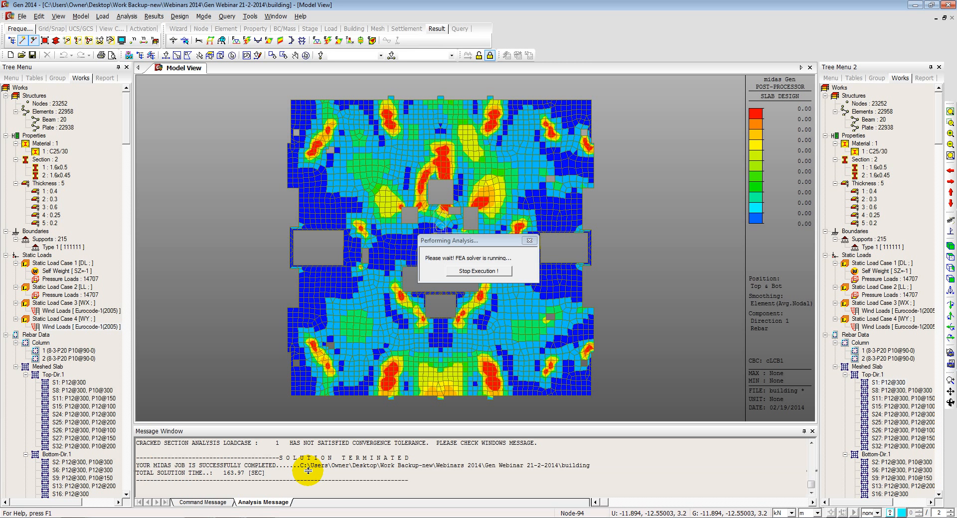
left_click(180, 16)
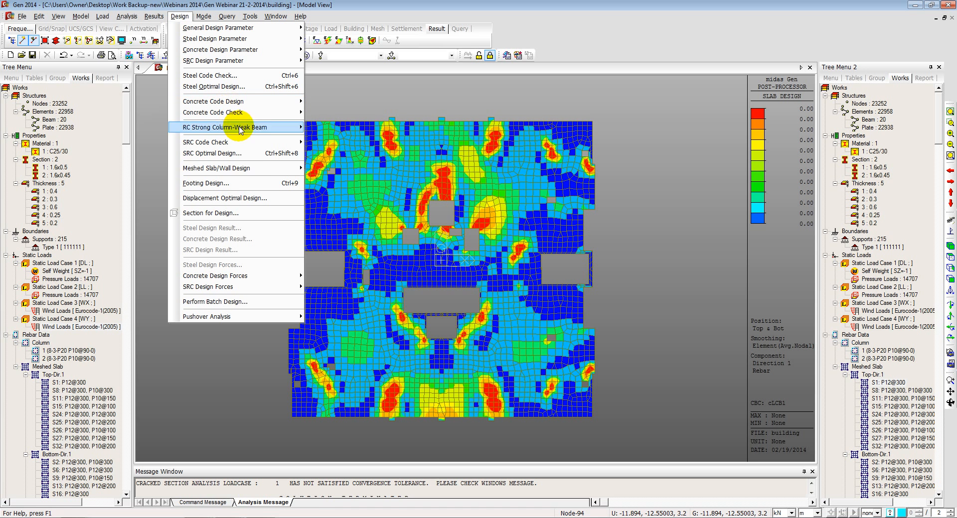
mouse_move(256, 168)
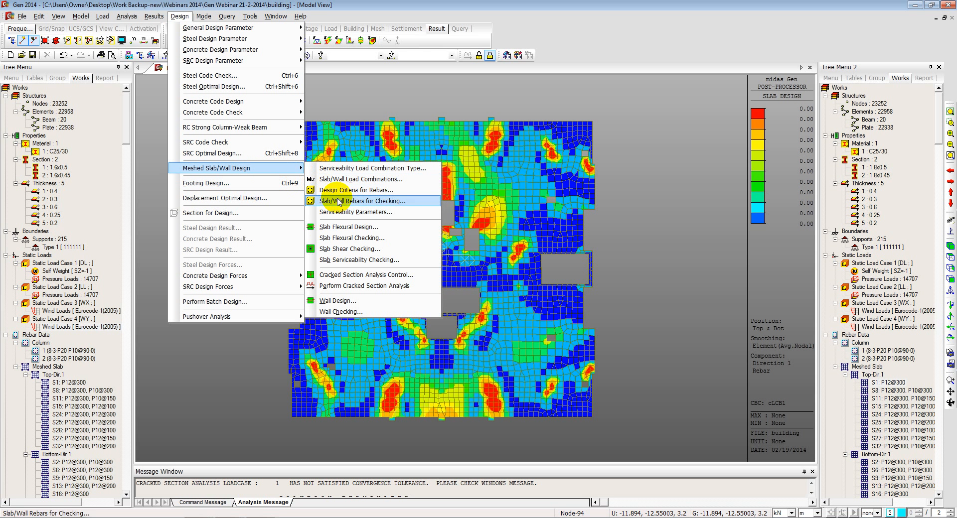
left_click(352, 260)
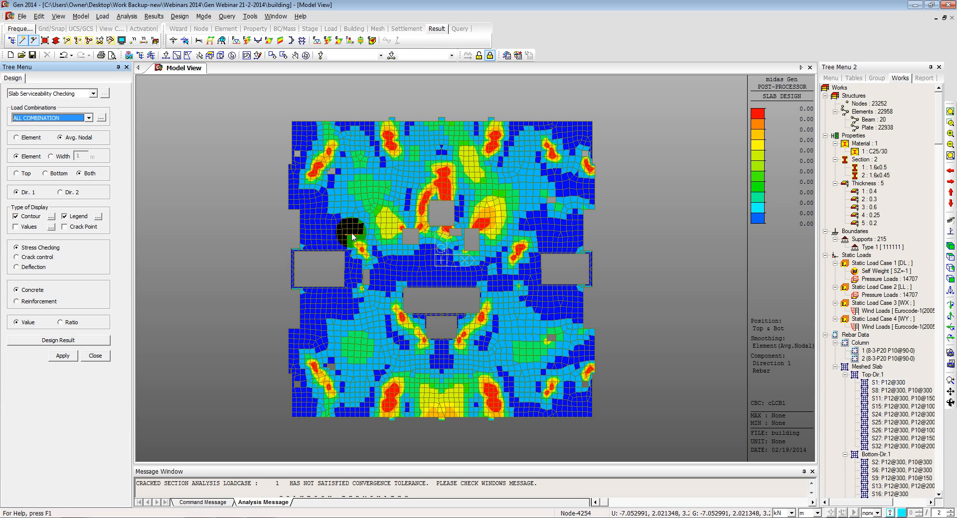
left_click(67, 119)
left_click(68, 120)
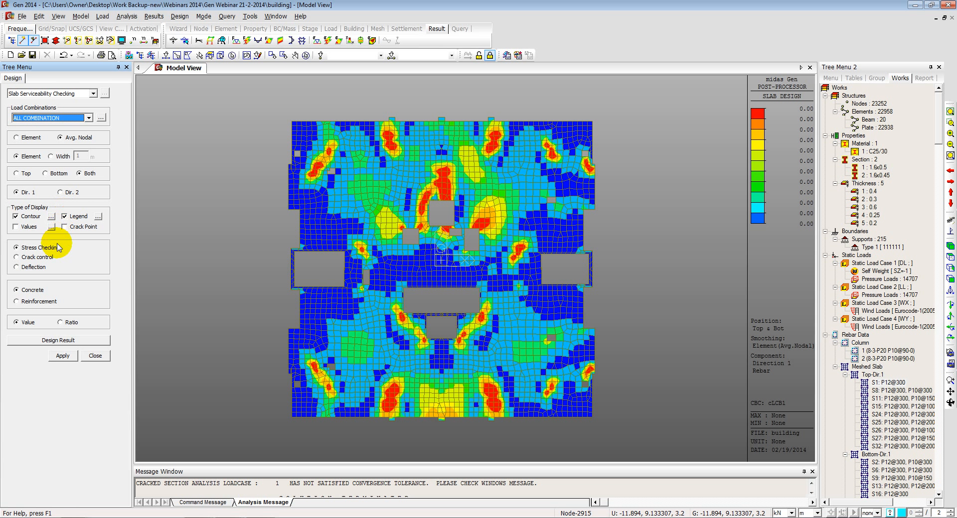
left_click(64, 217)
left_click(64, 227)
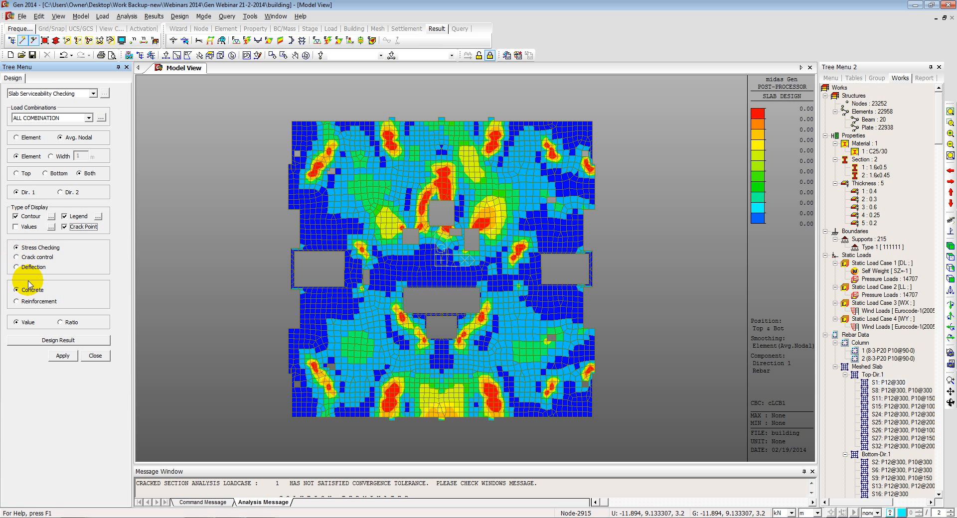
left_click(61, 356)
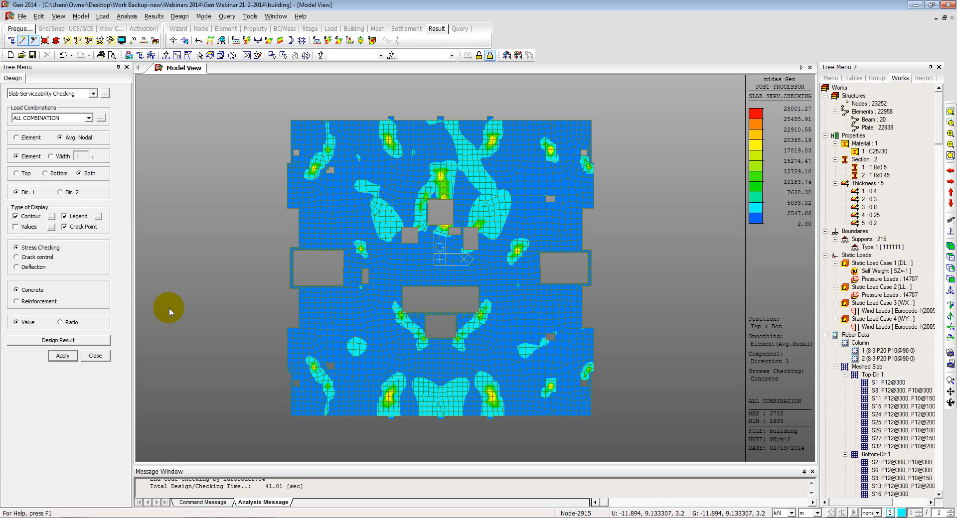
- Display the slab's crack width contour and the deflection contour for the cracked section
left_click(28, 258)
left_click(69, 352)
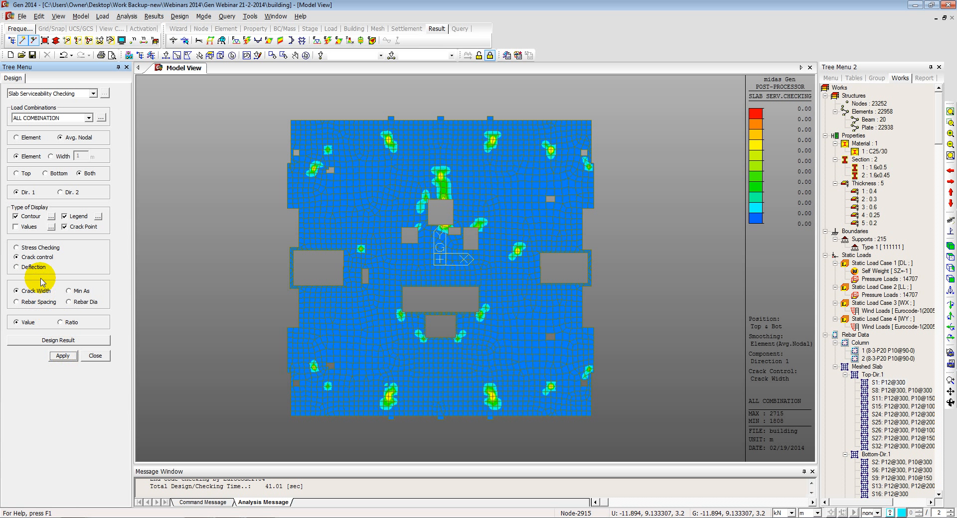
left_click(27, 267)
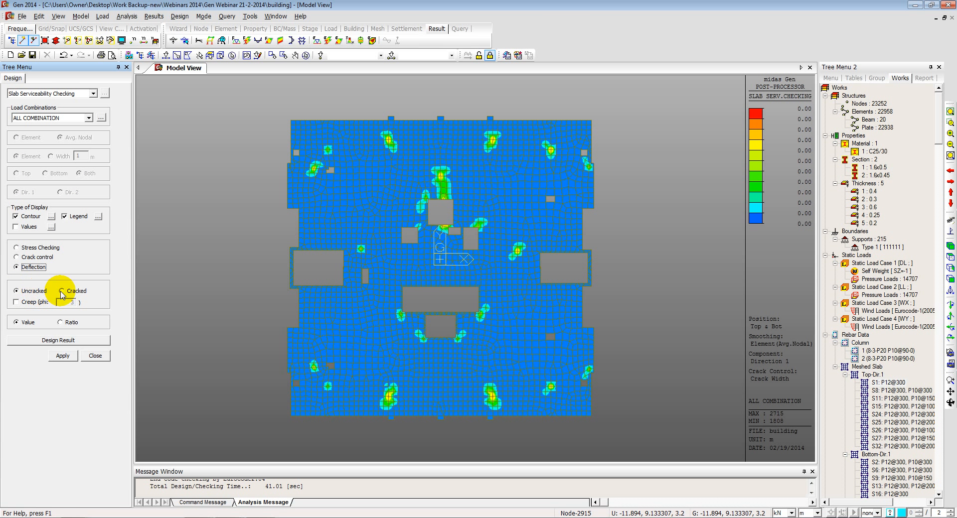
left_click(61, 292)
left_click(61, 356)
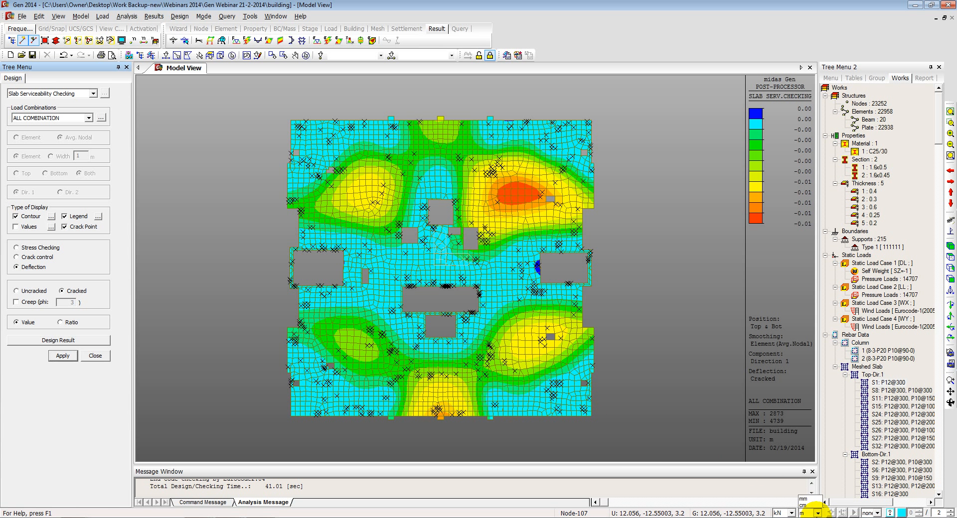
- Set the length unit to mm and display the slab's uncracked deflection contour
left_click(816, 513)
left_click(805, 479)
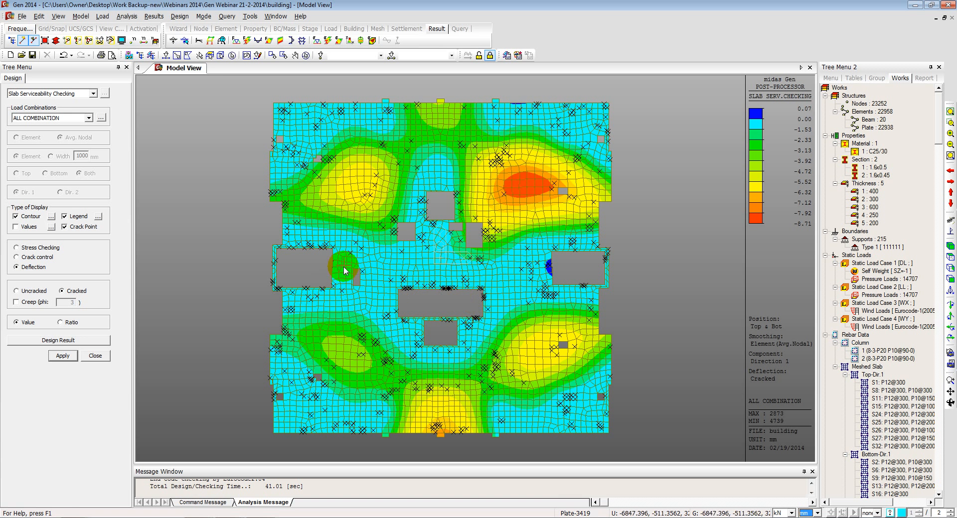
left_click(25, 291)
left_click(63, 356)
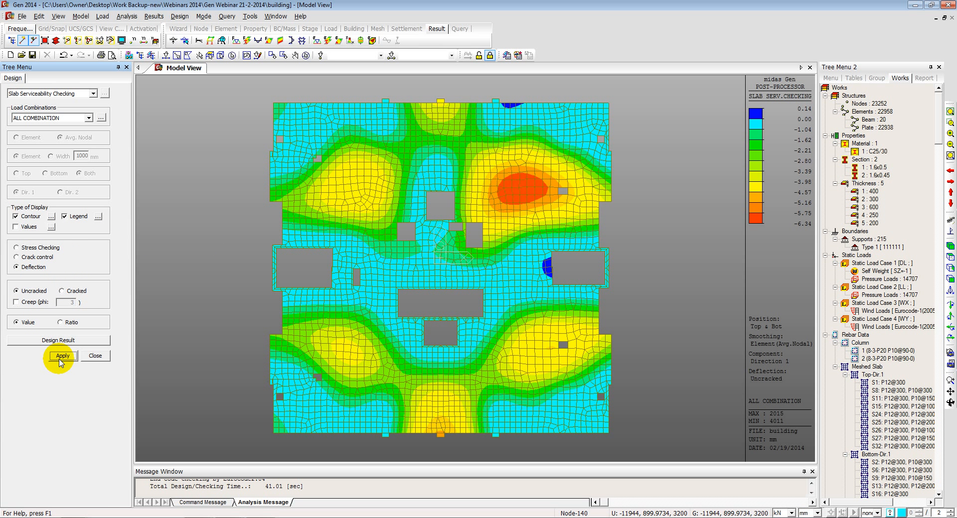
- Display the cracked slab deflection including creep with a phi of 3, and close the serviceability check
left_click(36, 303)
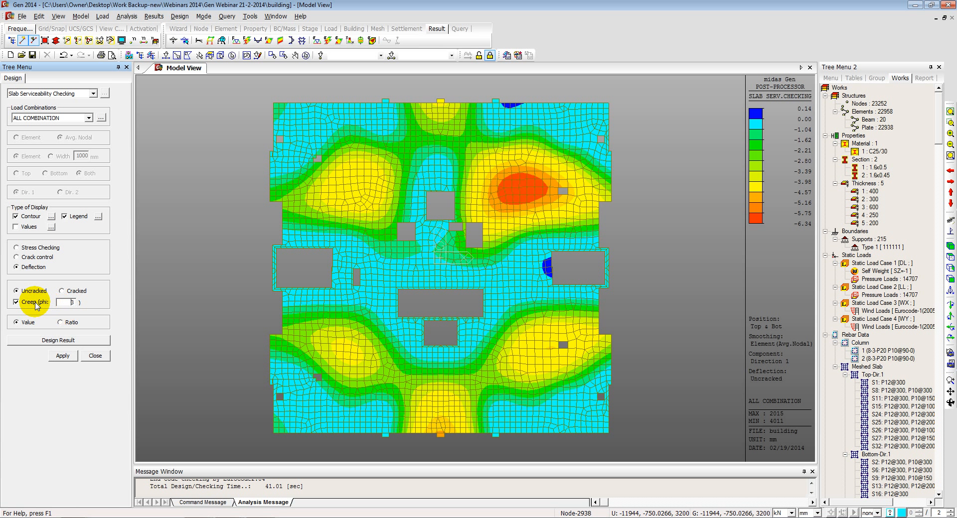
left_click(61, 292)
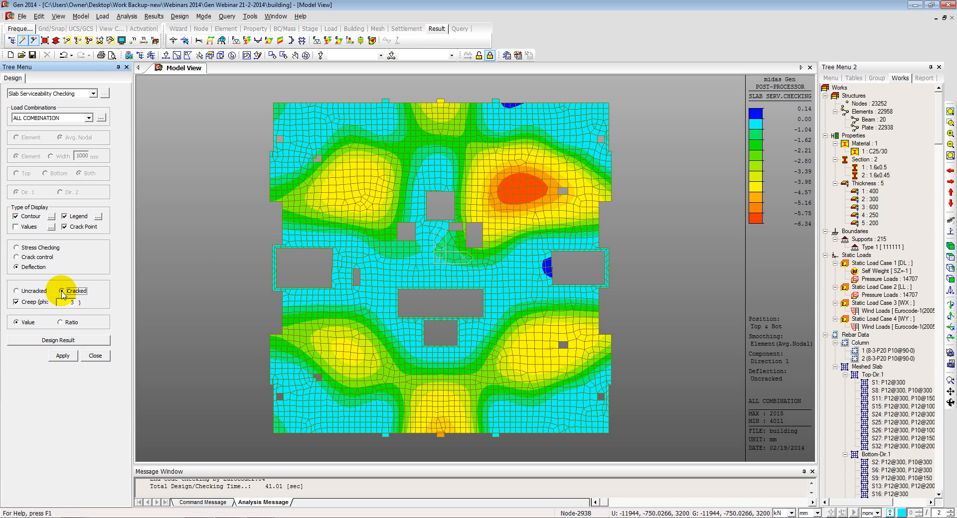
left_click(62, 356)
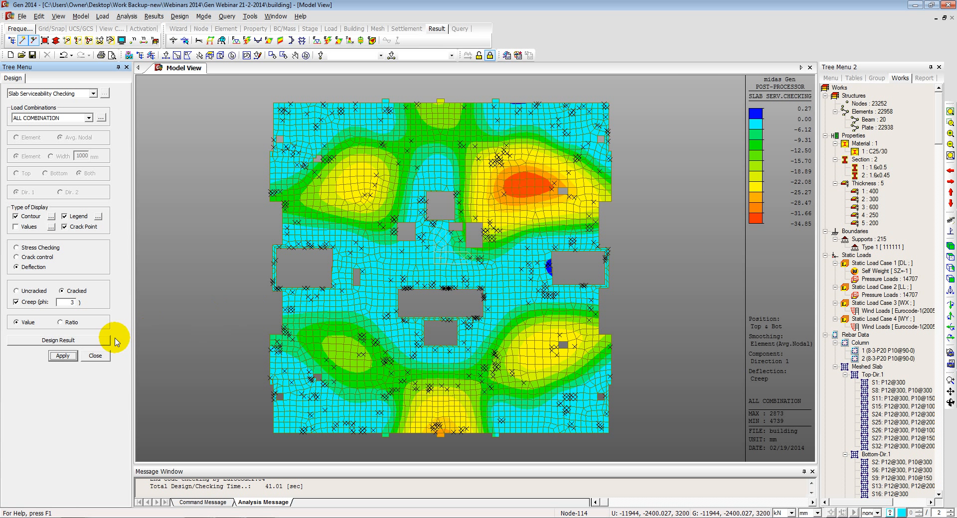
left_click(92, 357)
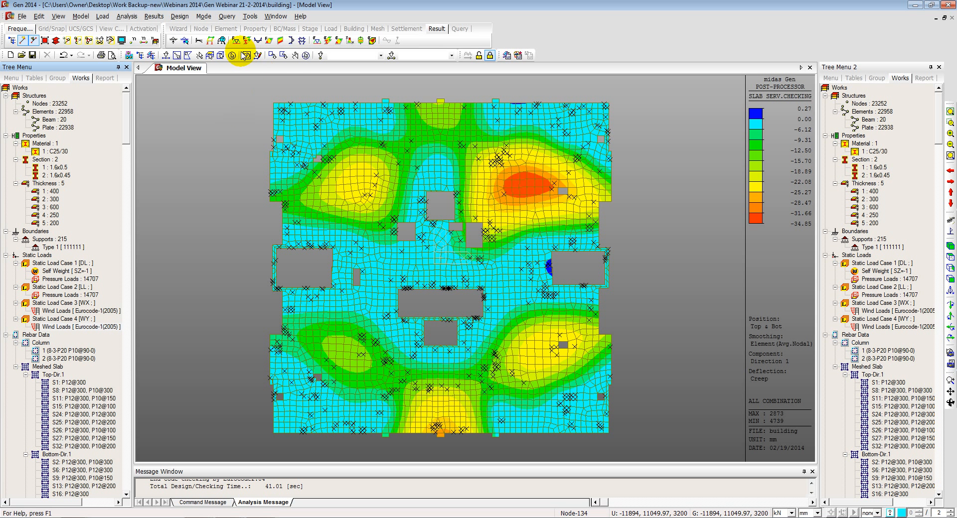
- Open the wall design settings for the meshed walls
left_click(180, 16)
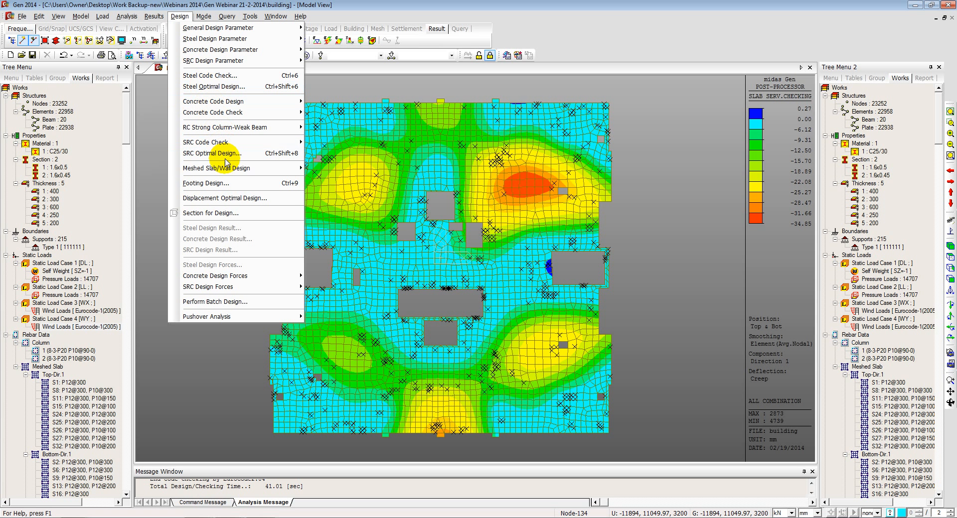
mouse_move(227, 168)
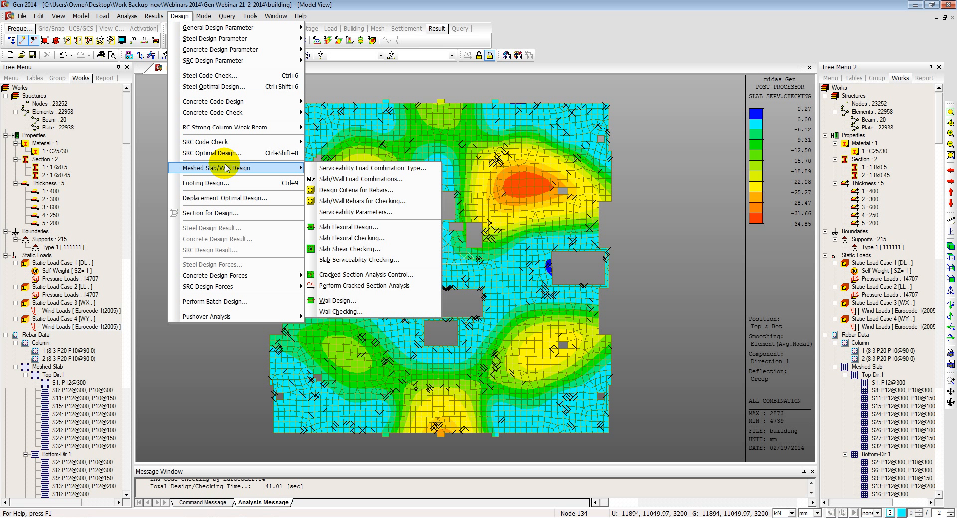
left_click(340, 303)
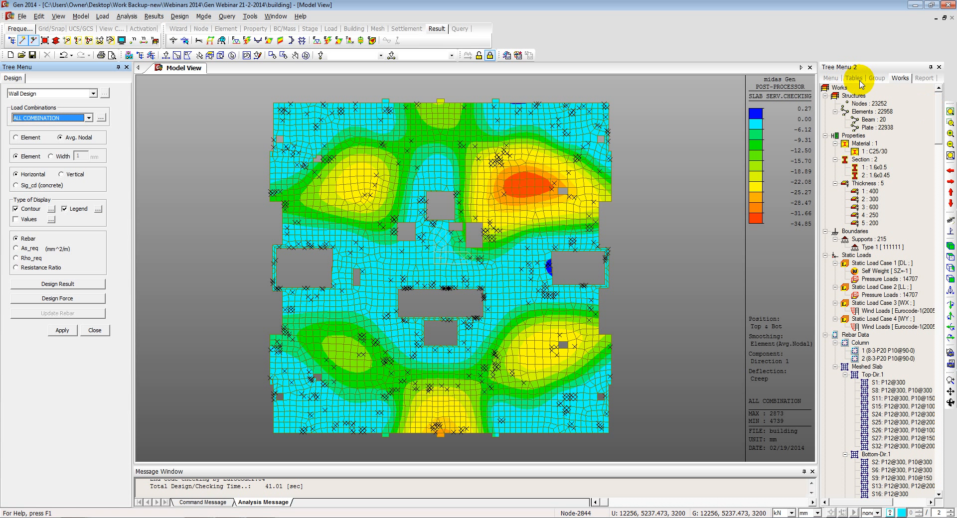
- Clear the result contours, activate only the plate elements and show them in an isometric view
left_click(874, 125)
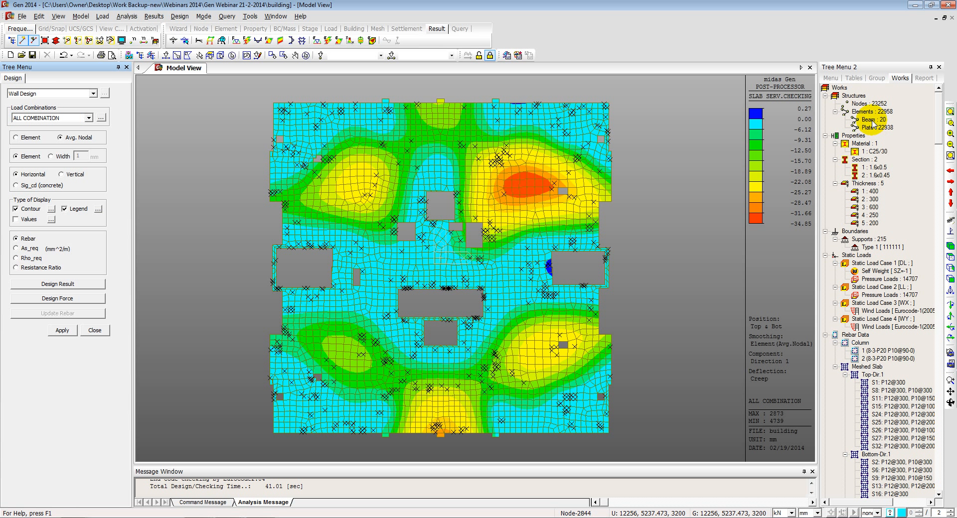
right_click(876, 128)
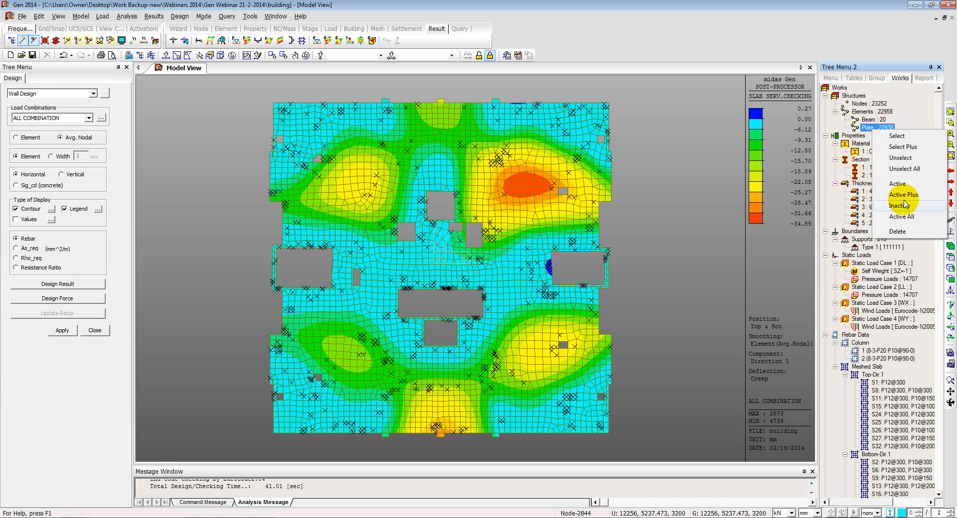
left_click(913, 260)
left_click(948, 233)
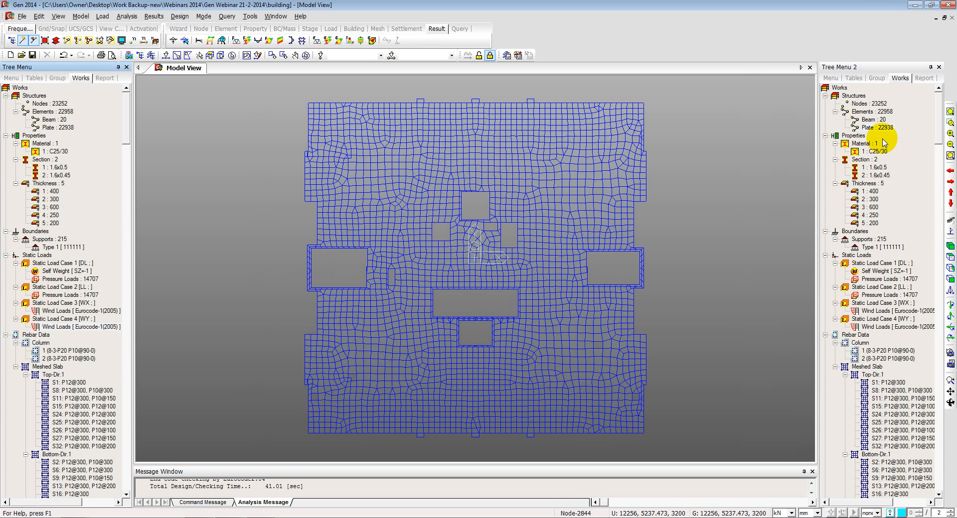
right_click(879, 128)
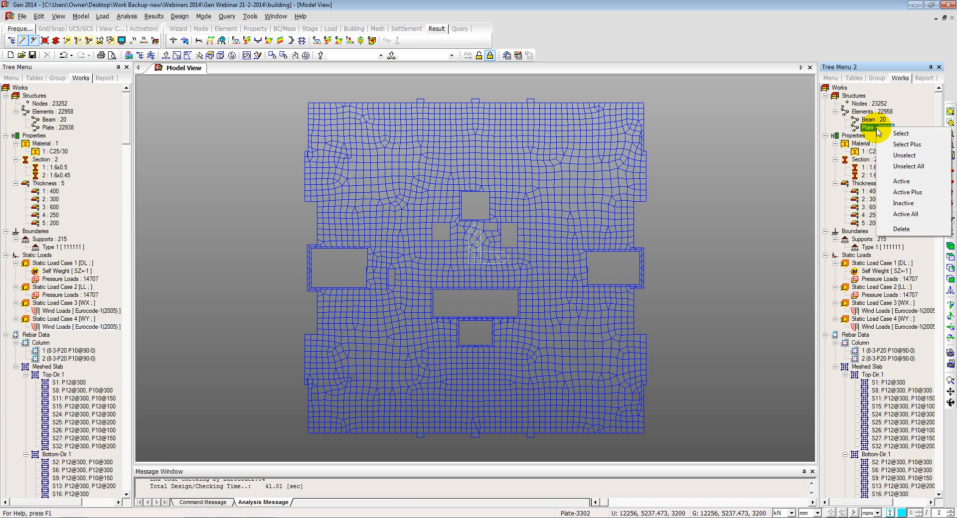
left_click(898, 183)
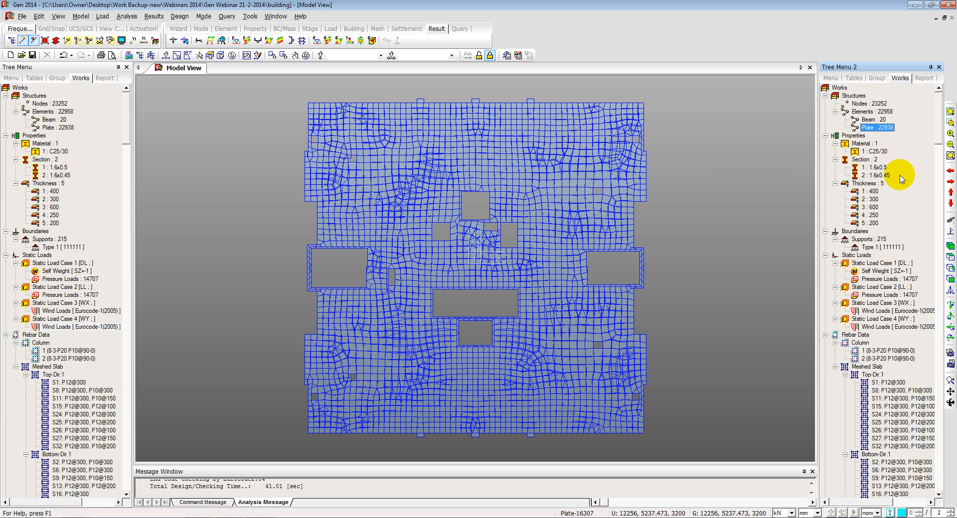
left_click(950, 245)
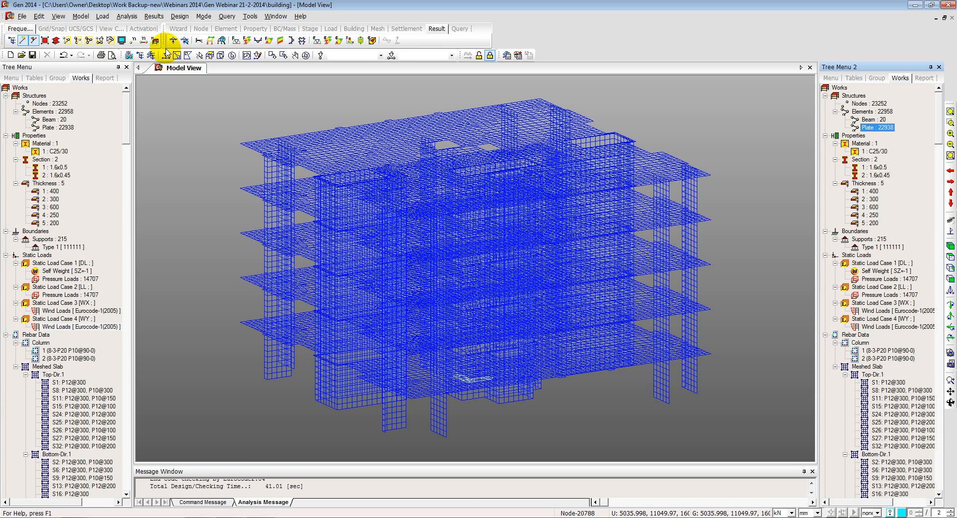
- Select the five floor slabs by XY plane, including the 12800, 9600 and 3200 mm levels, and hide them so only the walls are displayed
left_click(210, 55)
left_click(152, 115)
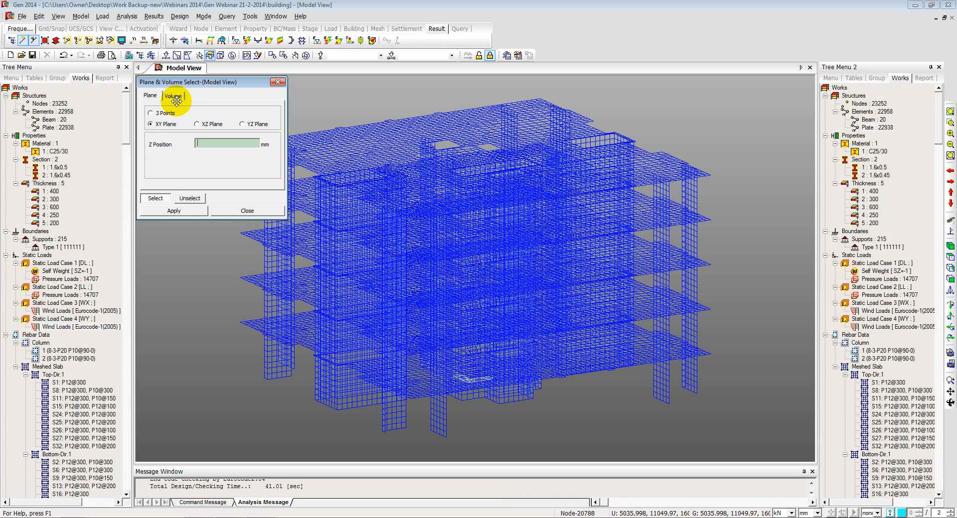
left_click_drag(189, 74, 32, 73)
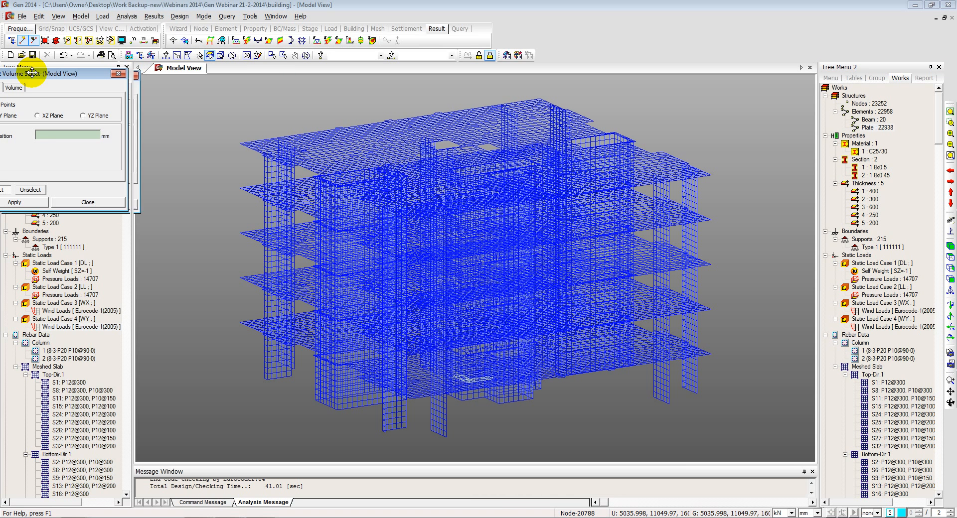
left_click(240, 144)
left_click(241, 189)
left_click(241, 234)
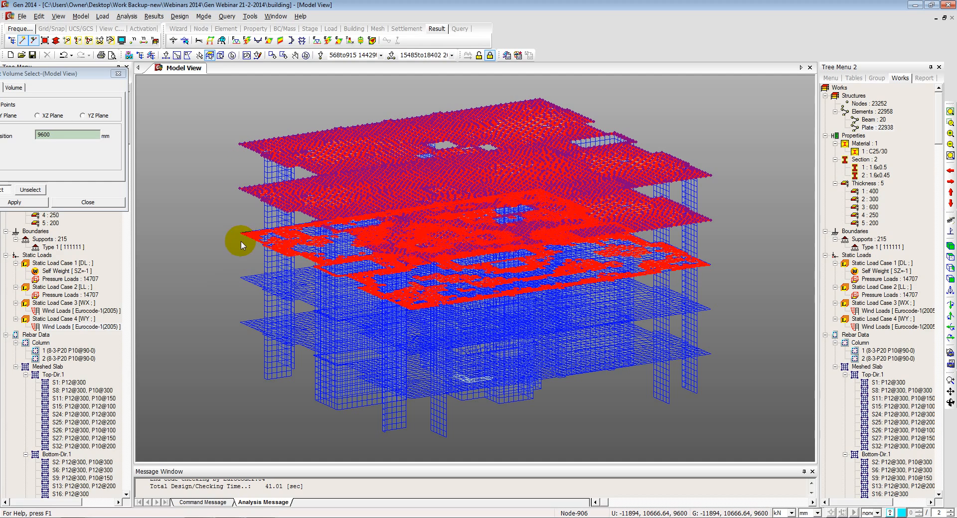
left_click(241, 274)
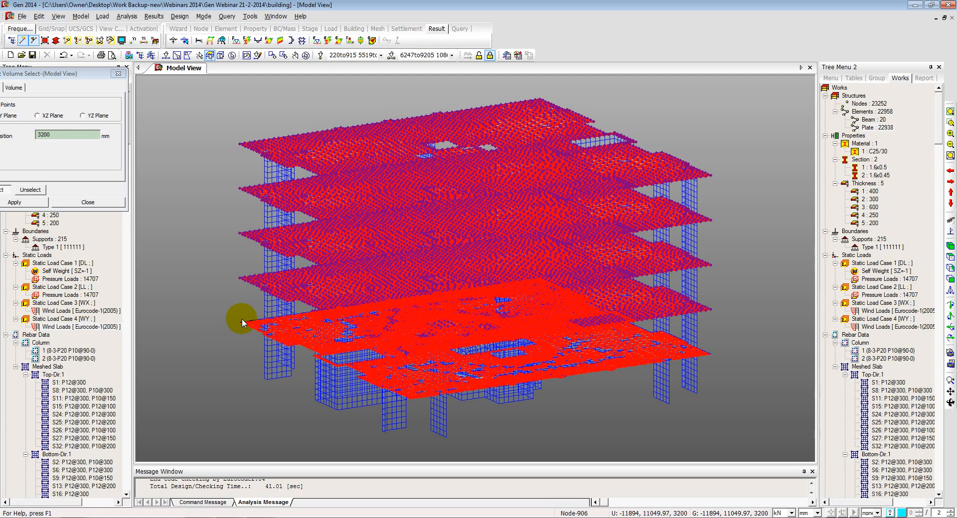
left_click(241, 318)
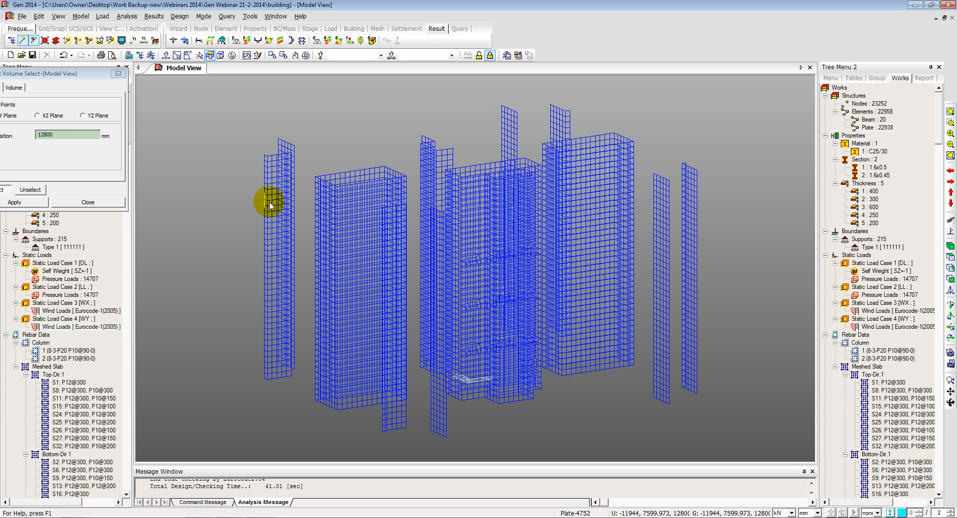
left_click(88, 202)
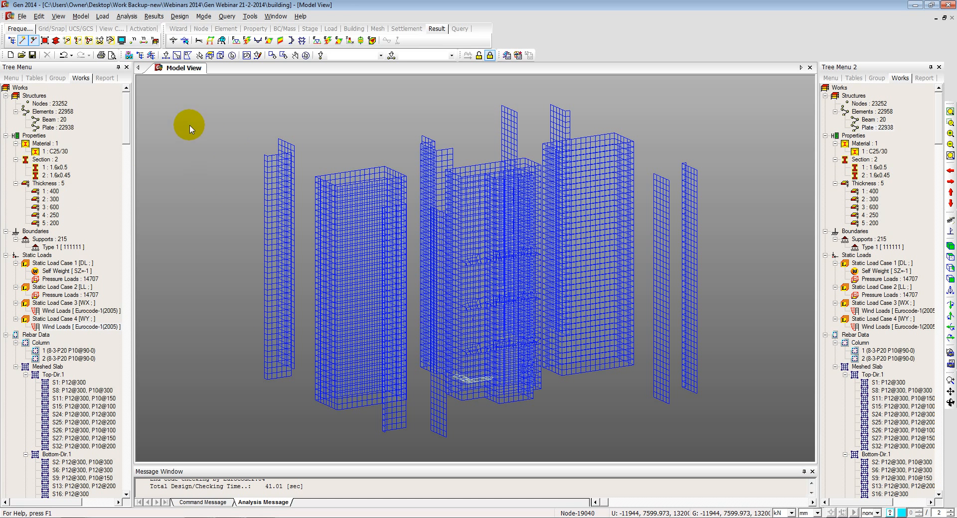
- Start the meshed Wall Design and select all displayed wall elements
left_click(179, 16)
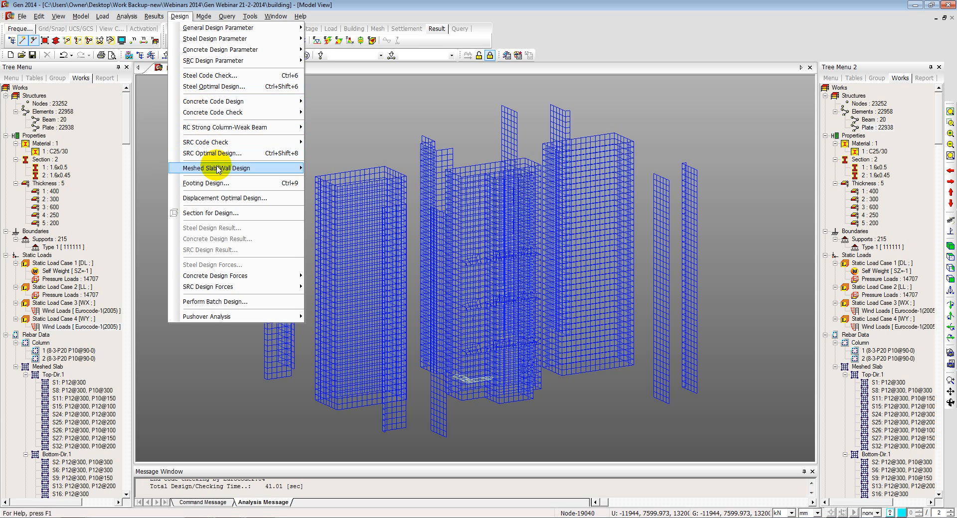
mouse_move(214, 168)
left_click(335, 301)
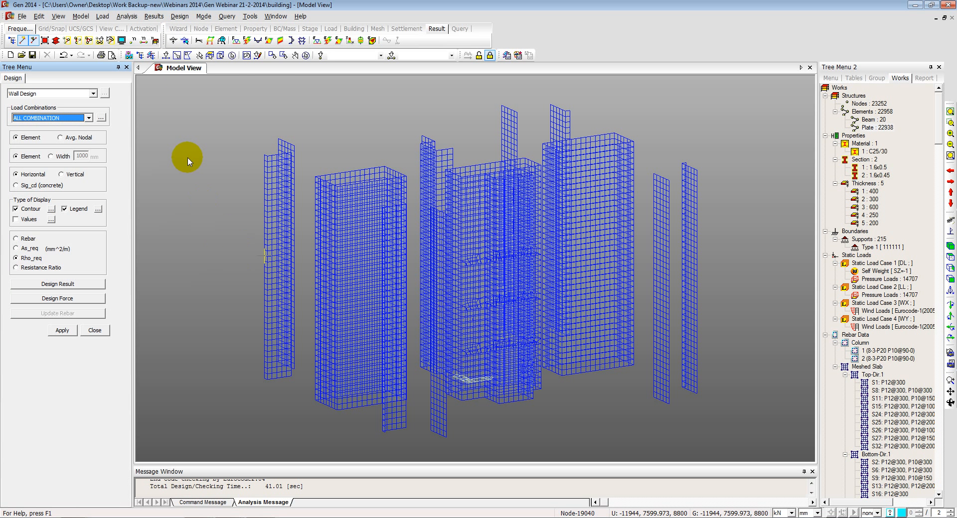
left_click(232, 55)
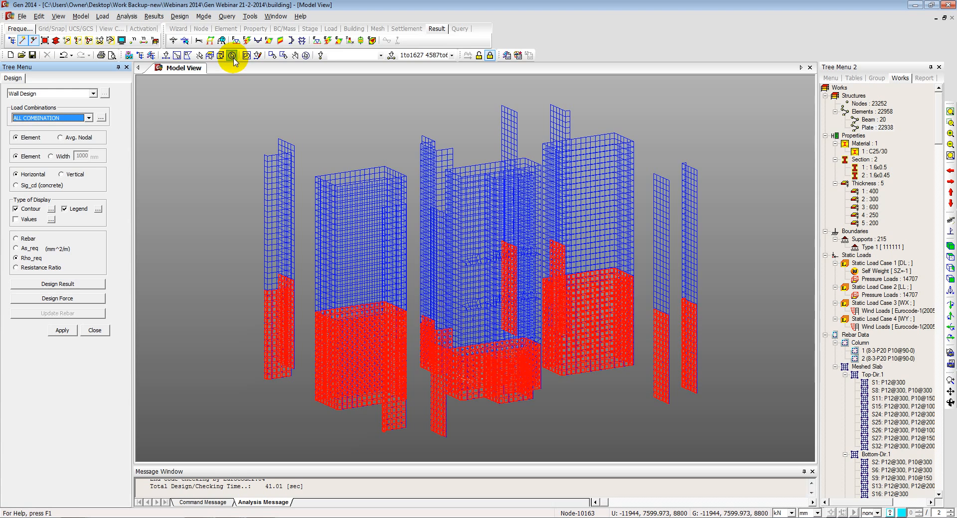
- Run the wall design for load combination cLCB2, show the horizontal Rebar contour, examine it around the walls and close the design
left_click(88, 118)
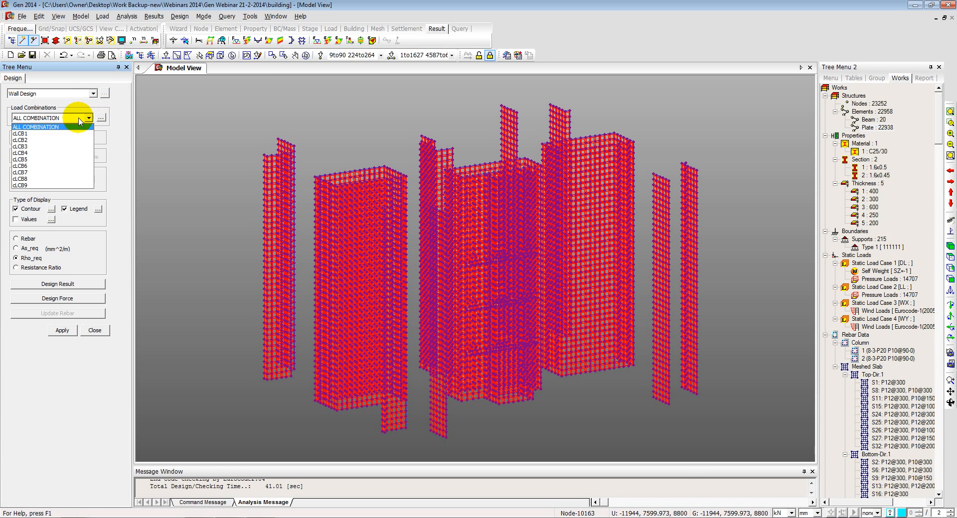
left_click(38, 141)
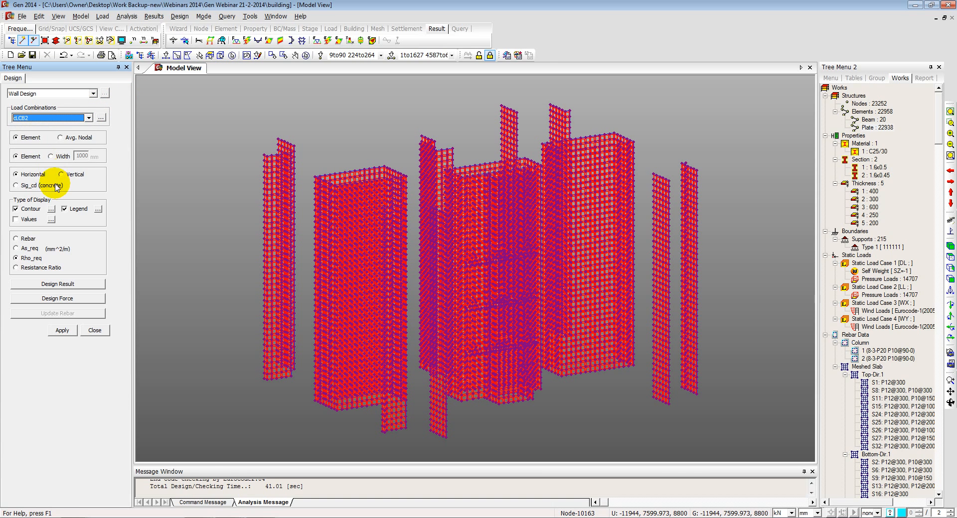
left_click(24, 239)
left_click(60, 331)
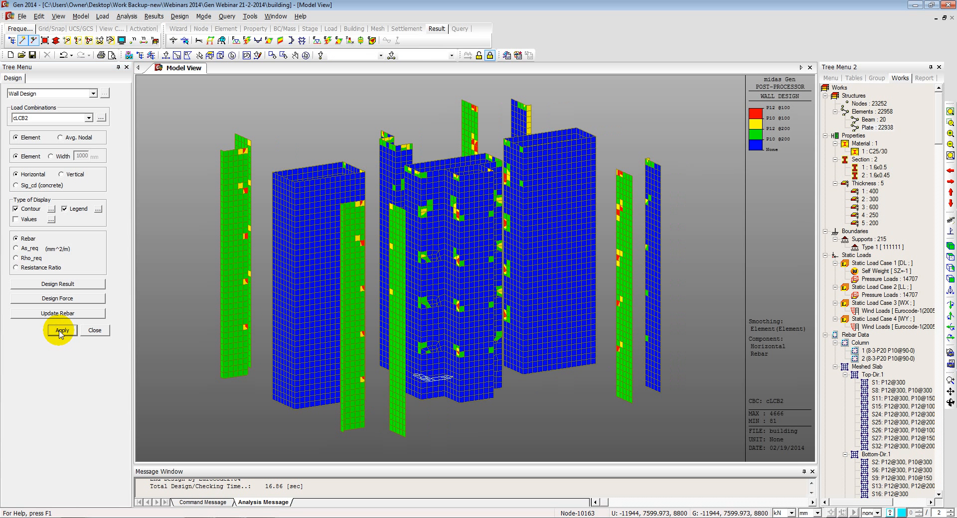
middle_click_drag(421, 253, 348, 227, "ctrl")
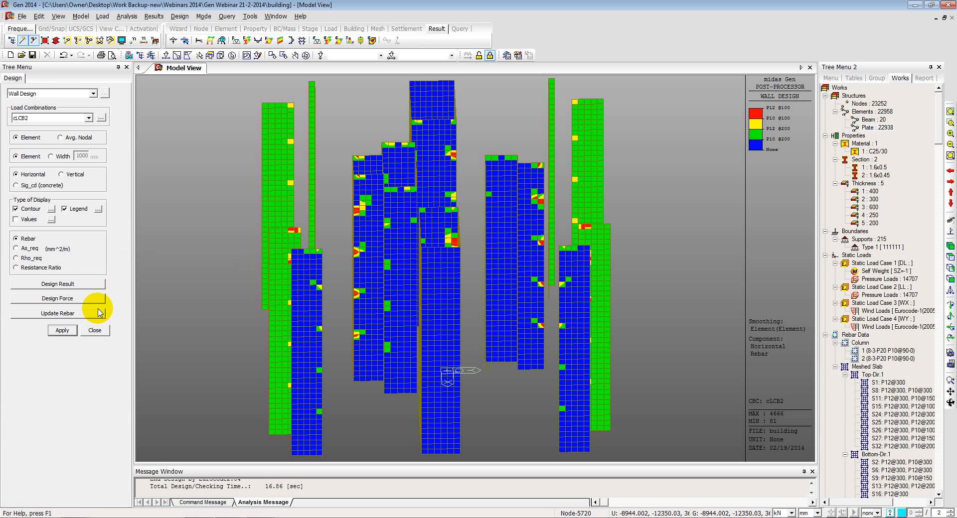
left_click(96, 331)
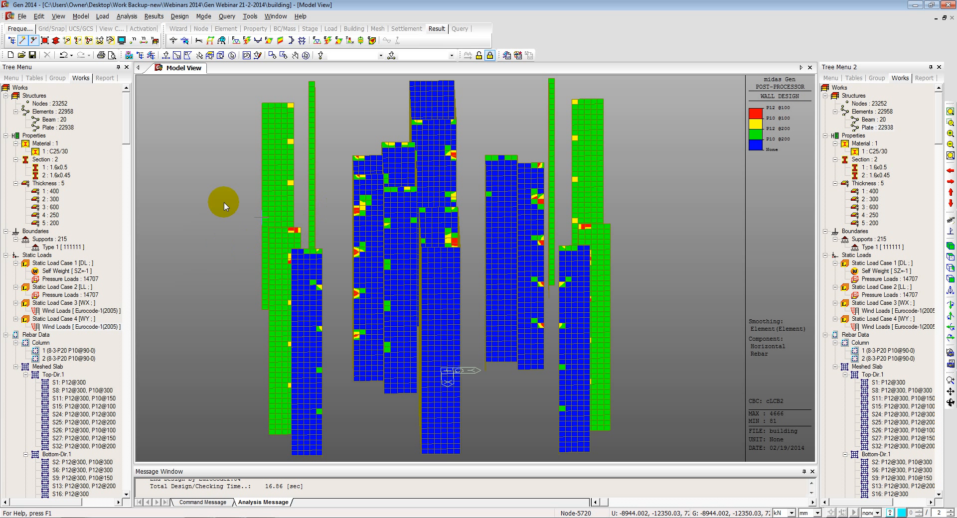
- Create a new project, set the view to the XY plane from above and turn on the point grid
left_click(21, 17)
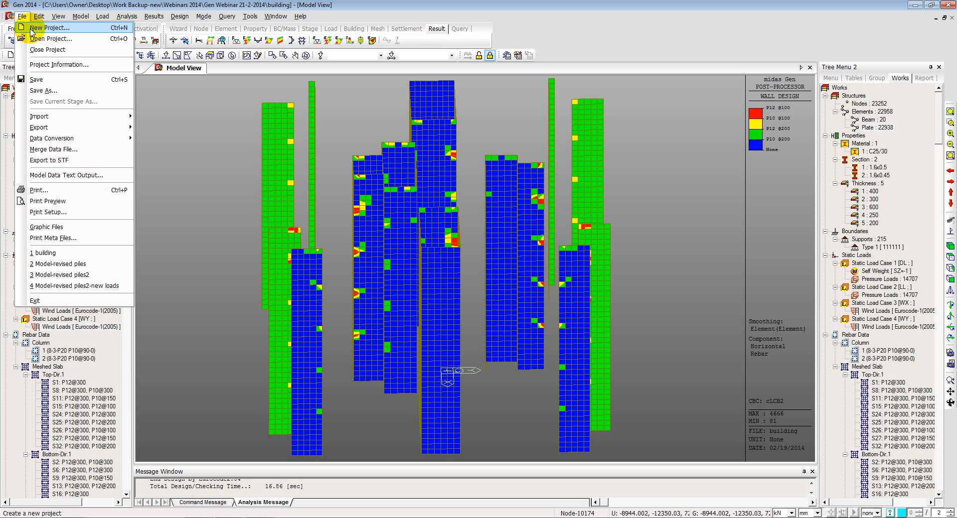
left_click(31, 29)
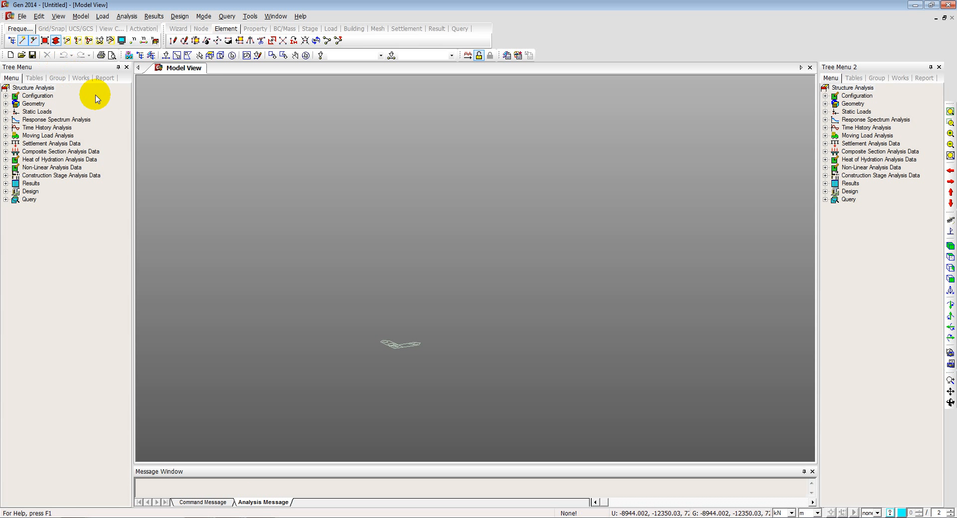
left_click(950, 256)
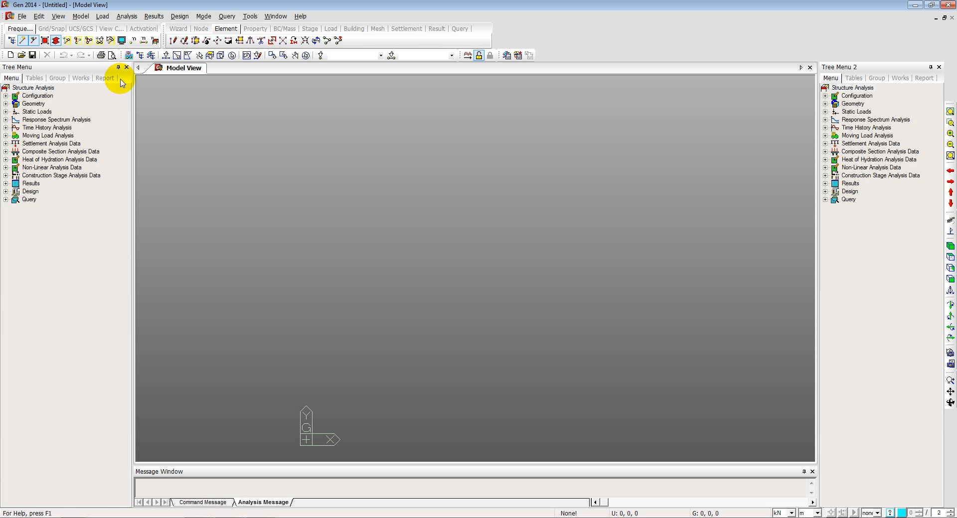
left_click(52, 29)
left_click(11, 41)
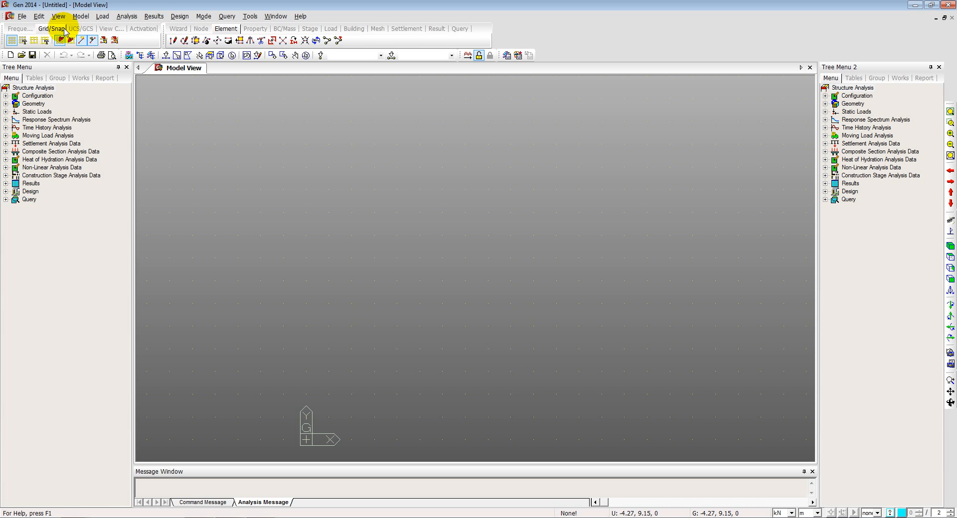
- Define the point grid with 1,1 m spacing and a model boundary of -100,-100,100,100 m applied to the grid boundary
left_click(79, 17)
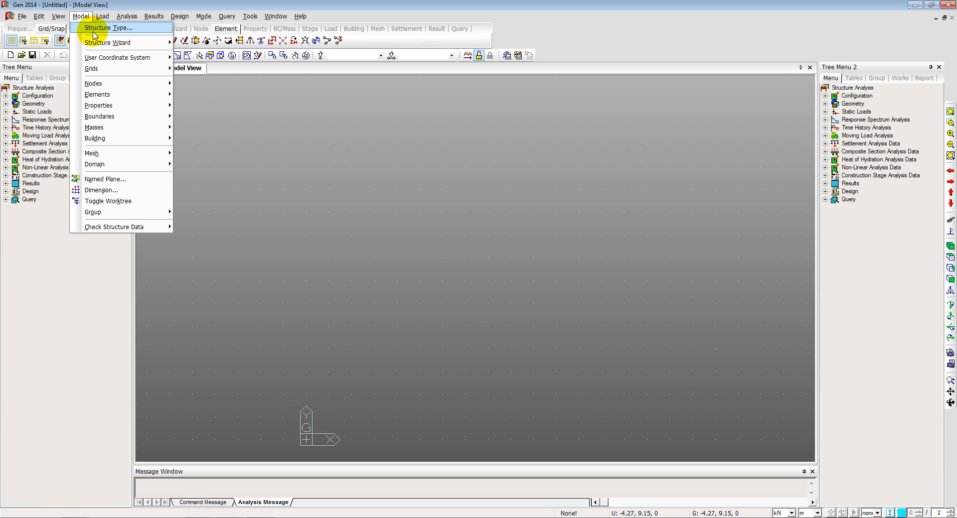
mouse_move(101, 72)
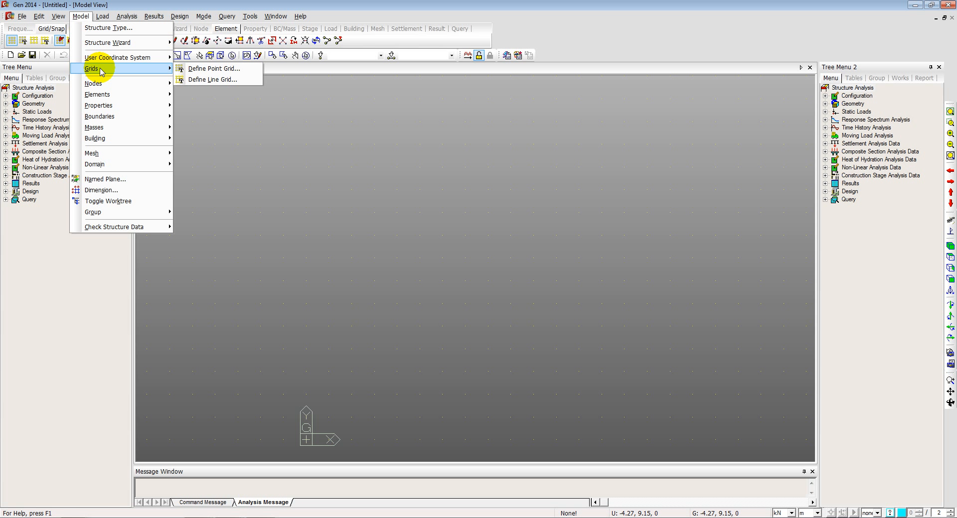
left_click(213, 69)
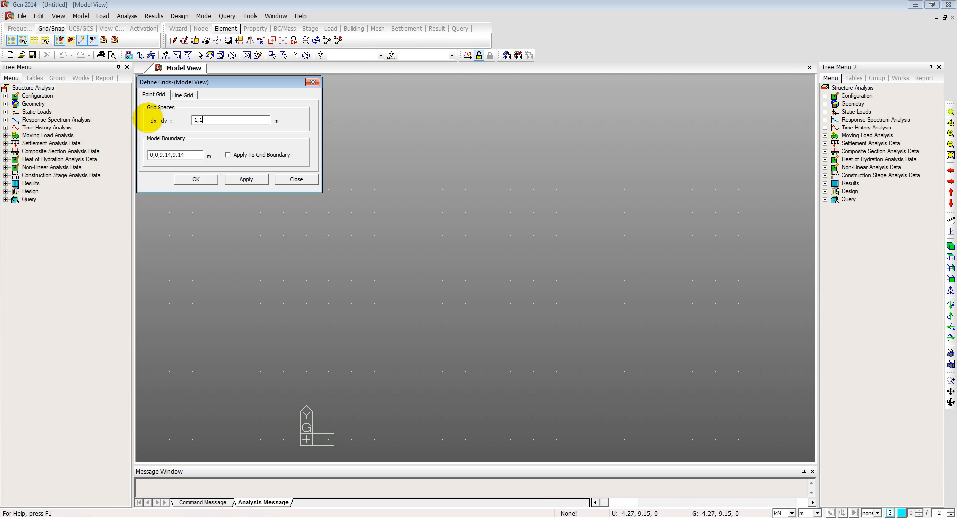
left_click_drag(199, 155, 110, 158)
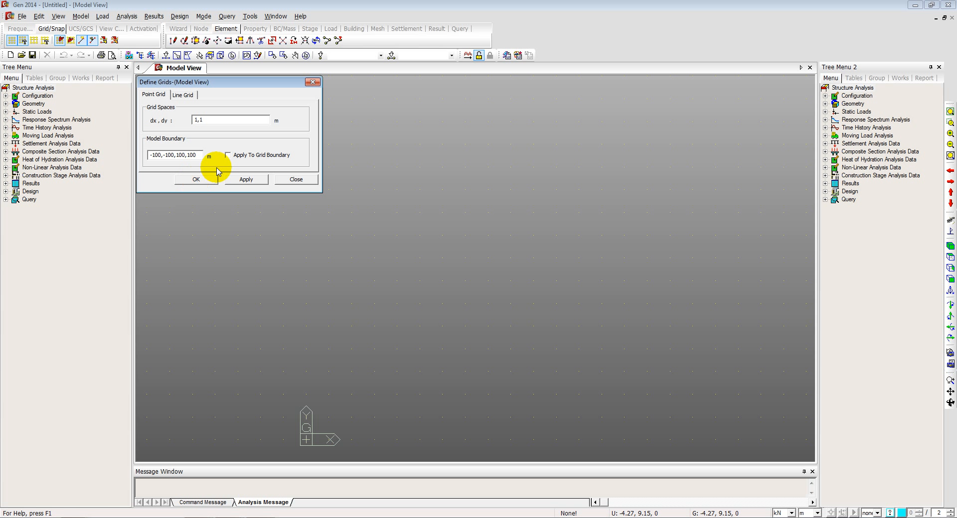
left_click(228, 155)
left_click(195, 180)
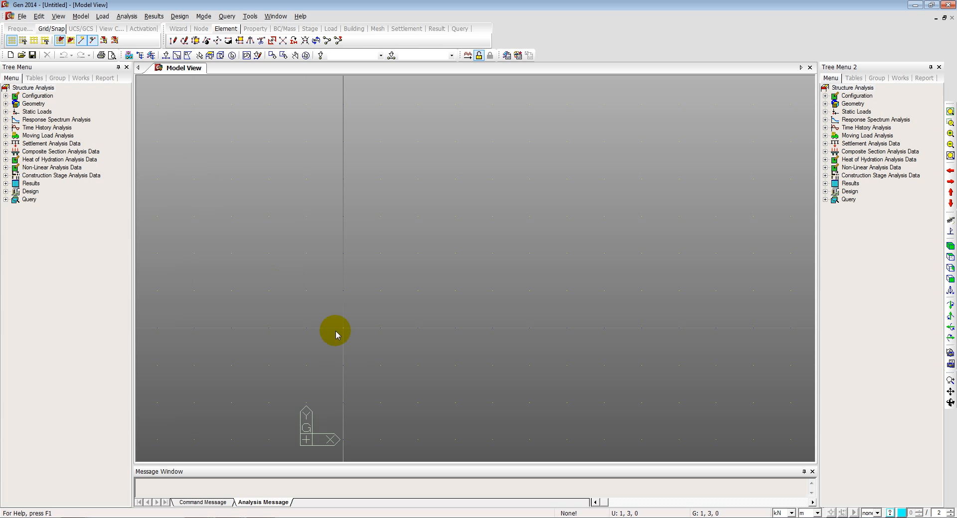
- Create two connected general beam elements running from (-6, 0) to (-6, 12) and on to (19, 12)
left_click(80, 16)
mouse_move(100, 96)
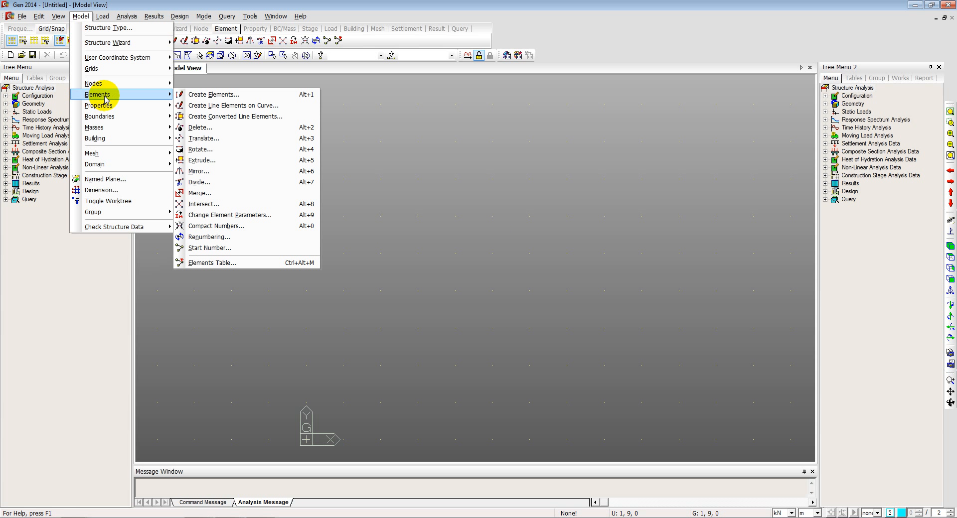
left_click(209, 95)
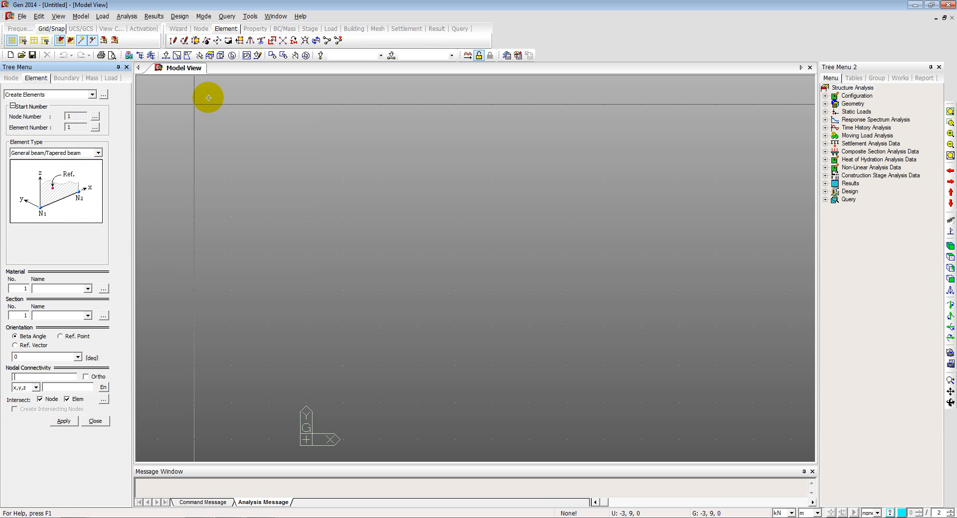
left_click(265, 441)
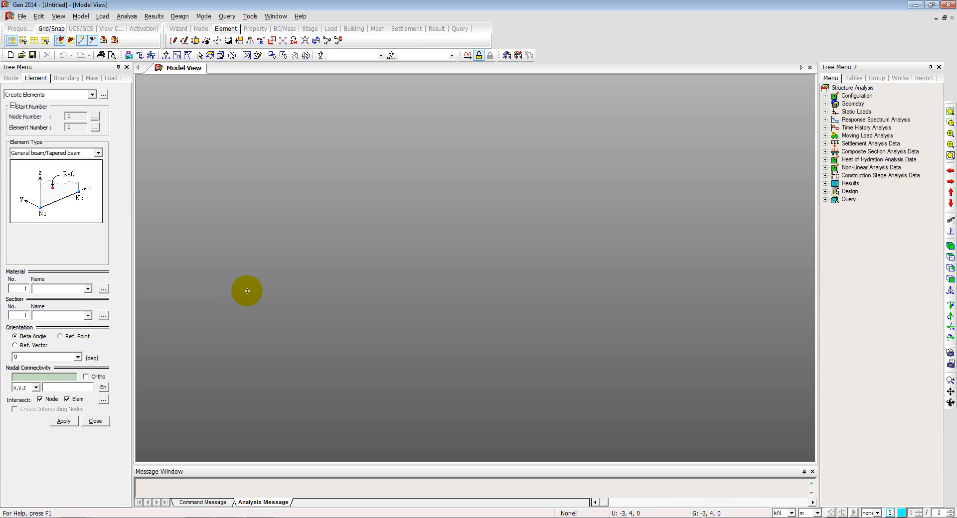
left_click(23, 377)
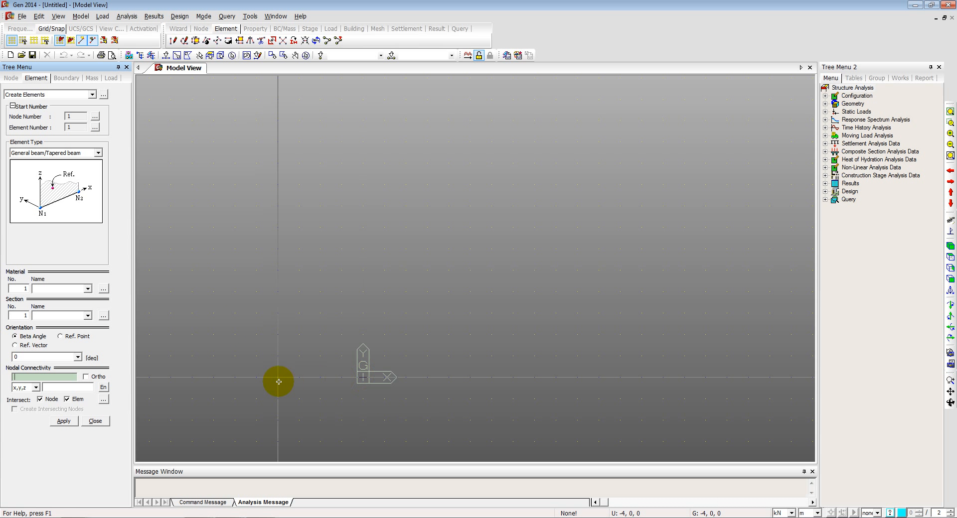
left_click(237, 380)
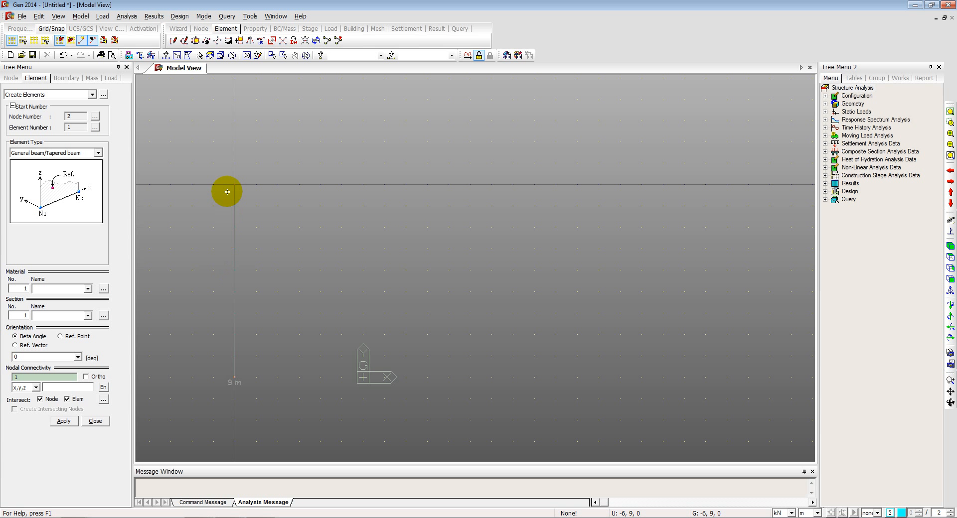
left_click(235, 122)
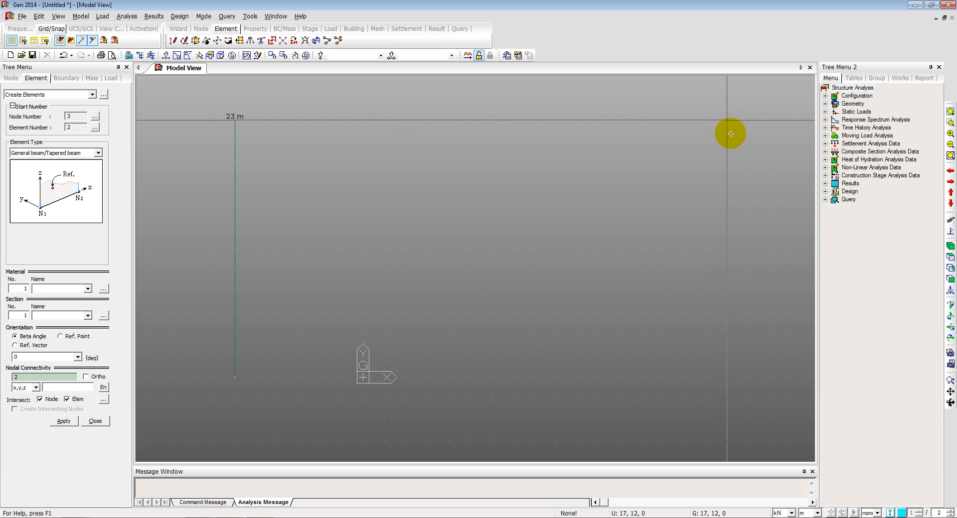
left_click(768, 122)
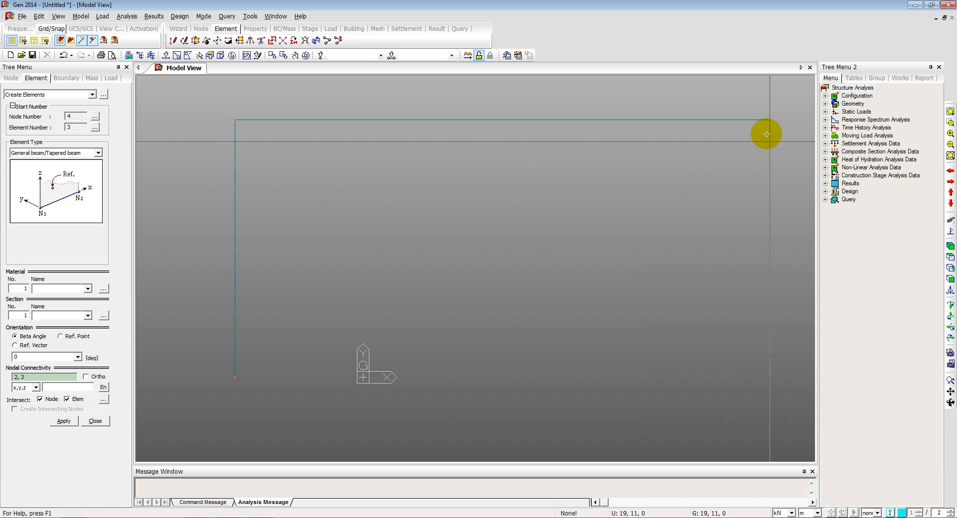
- Extrude the node at (19, 12) into a beam line element with a translation of 0, -12, 0 m, one time
left_click(175, 57)
left_click_drag(758, 114, 782, 141)
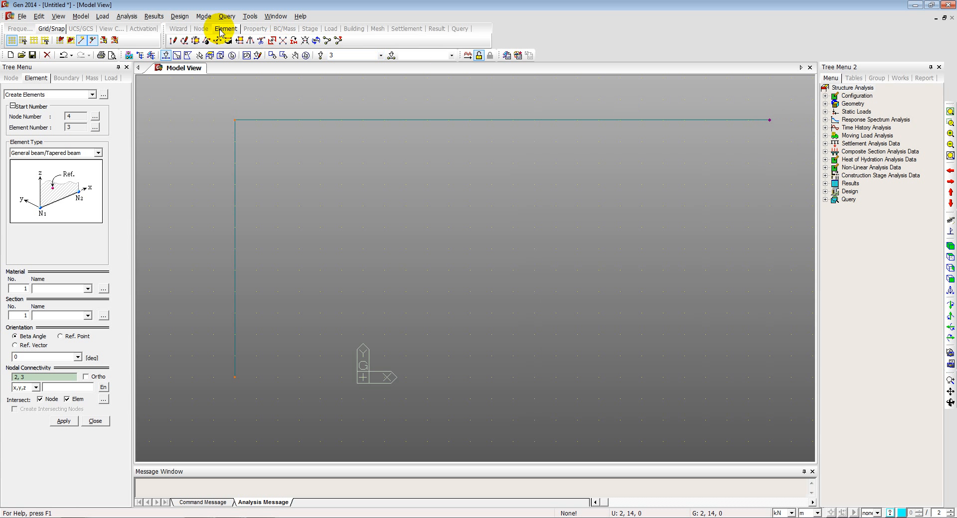
left_click(81, 16)
mouse_move(109, 100)
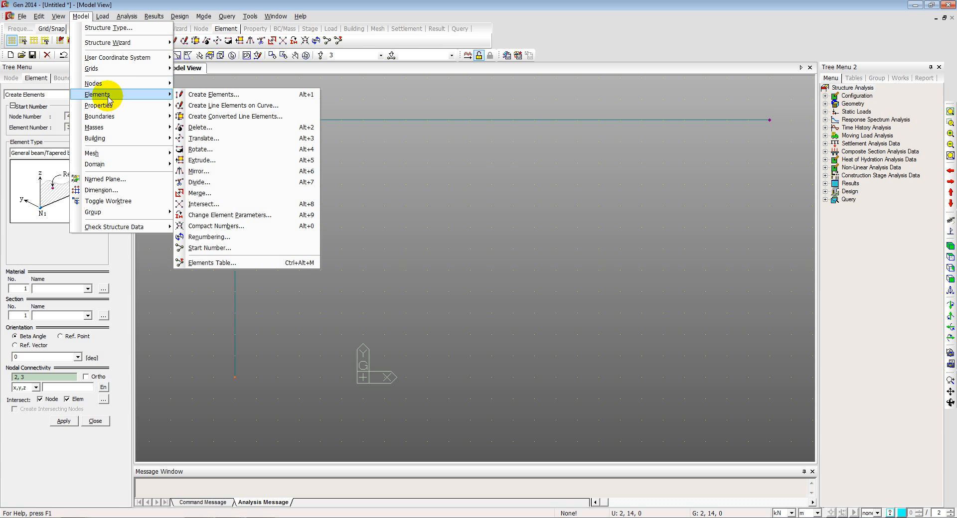
left_click(218, 166)
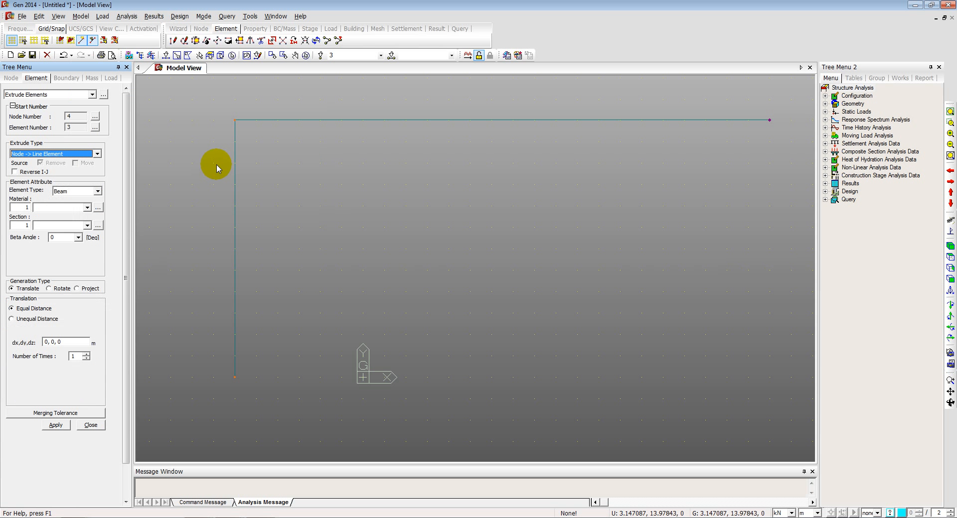
left_click(768, 119)
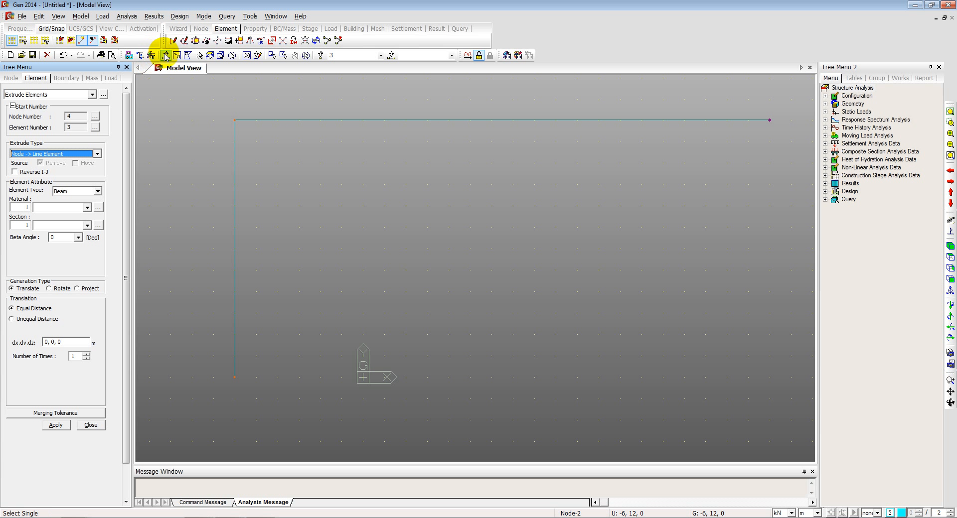
left_click(166, 55)
left_click_drag(669, 87, 795, 150)
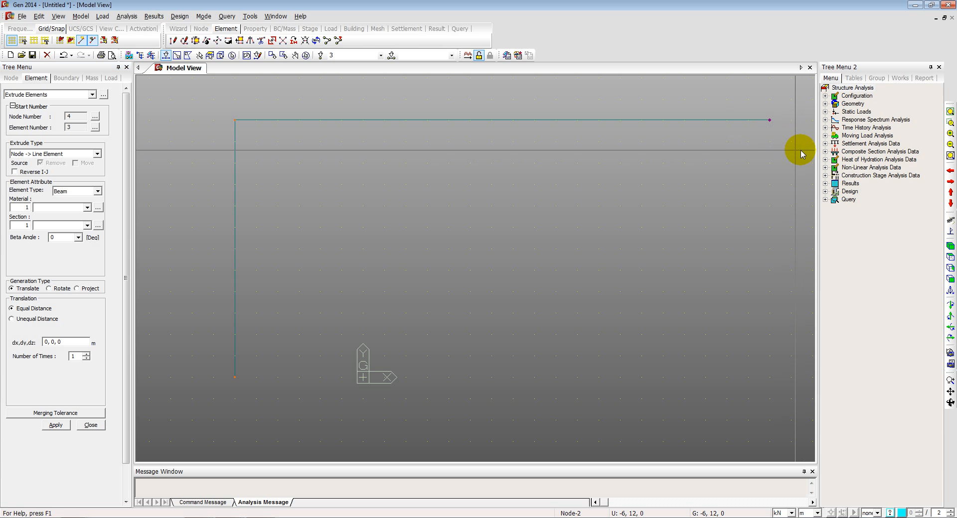
left_click(68, 342)
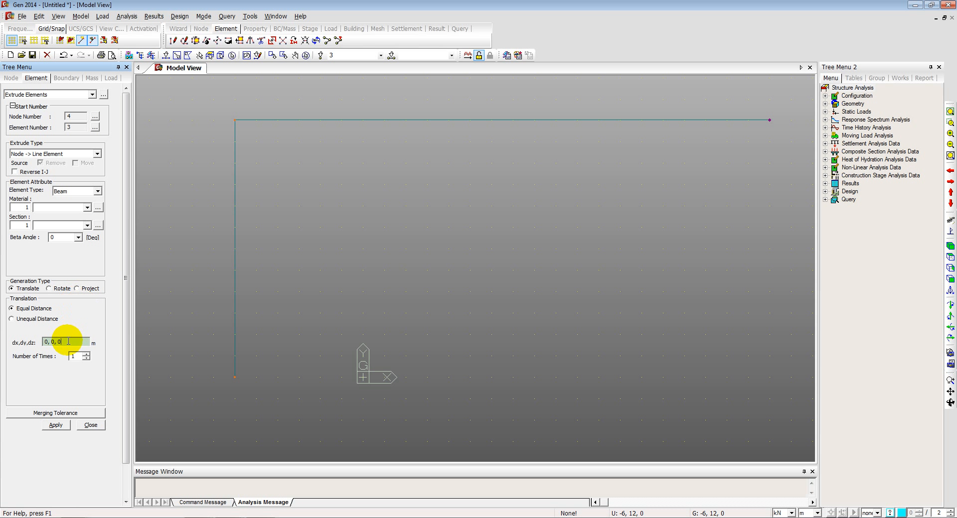
left_click(235, 121)
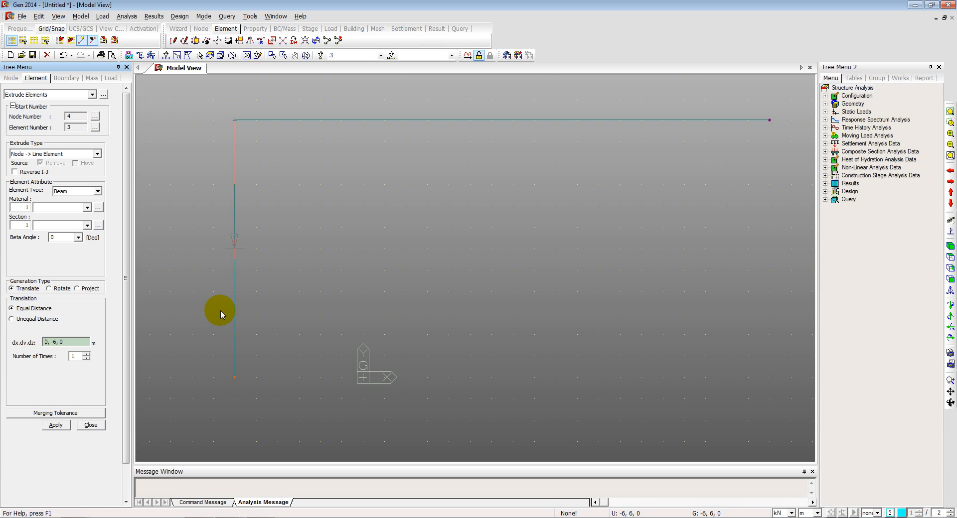
left_click(235, 393)
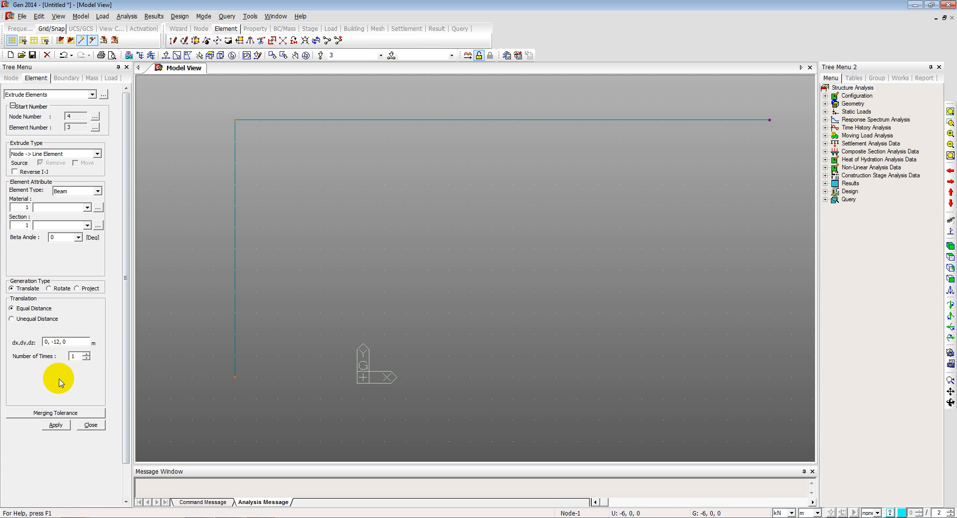
left_click(56, 426)
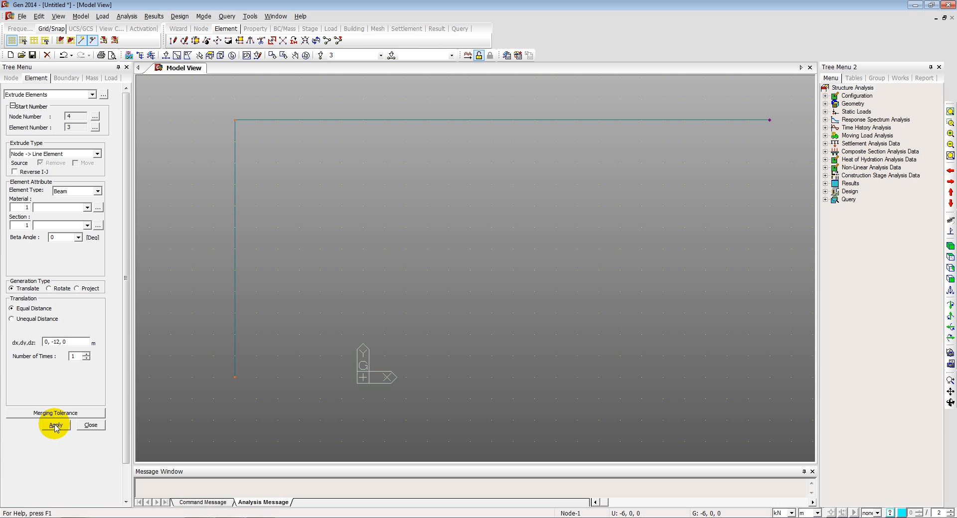
left_click(56, 427)
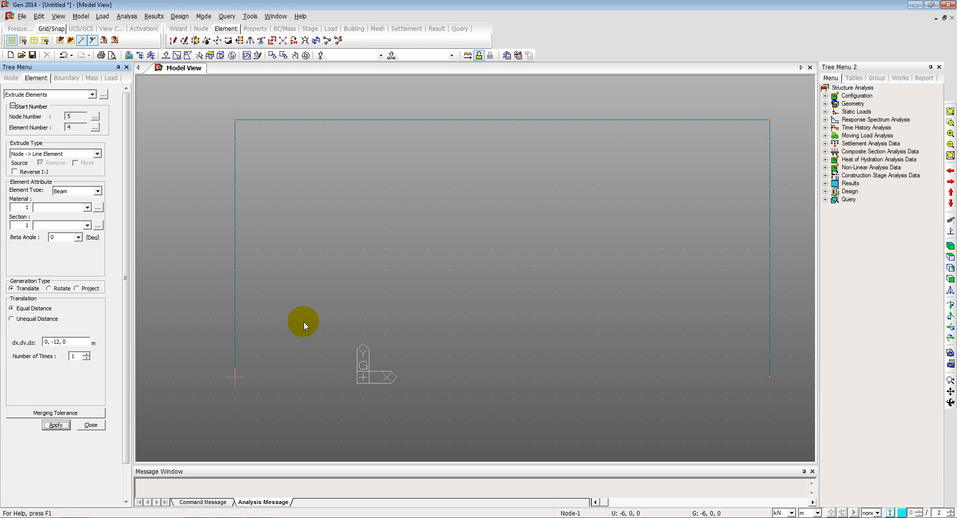
- Create a three-point arc of beam elements with 15 segments through (-6, 0, 0), (6, 3, 0) and (19, 0, 0)
left_click(184, 40)
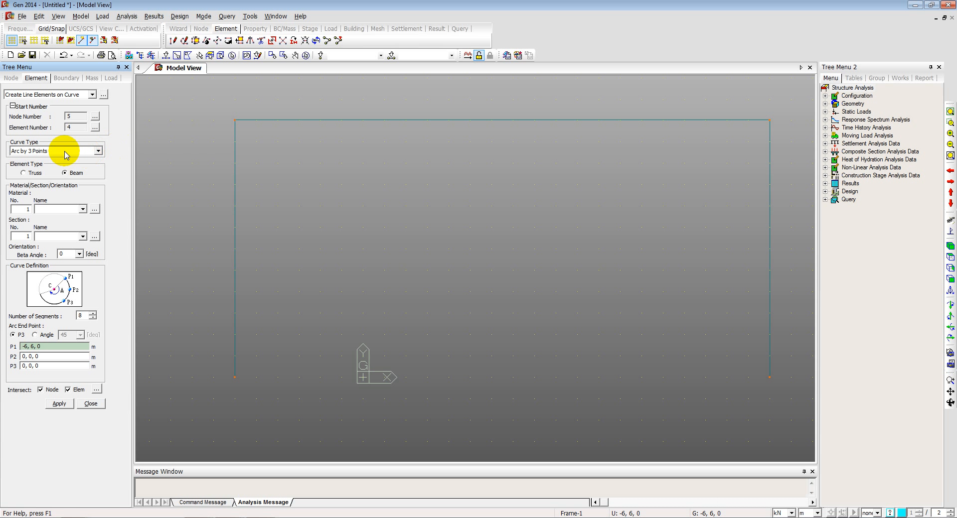
left_click(32, 350)
double_click(85, 315)
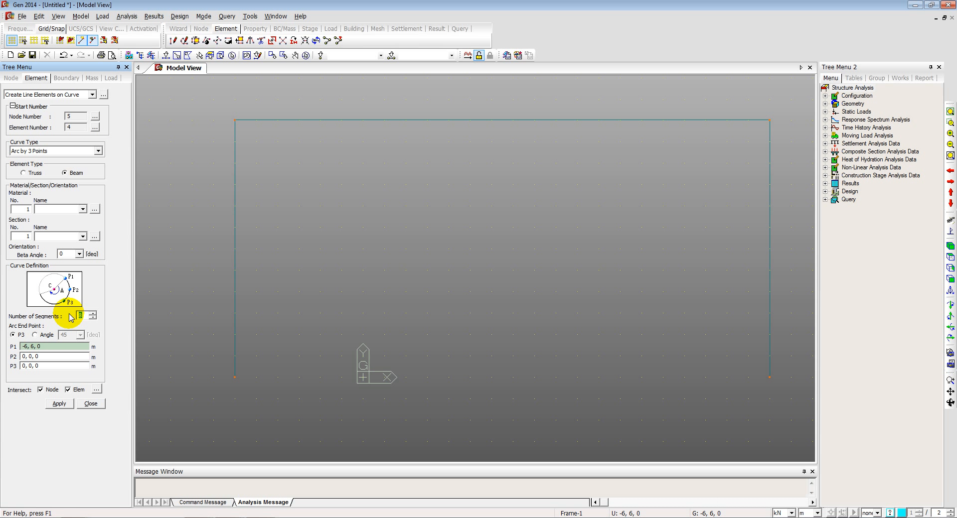
left_click(46, 348)
left_click(232, 383)
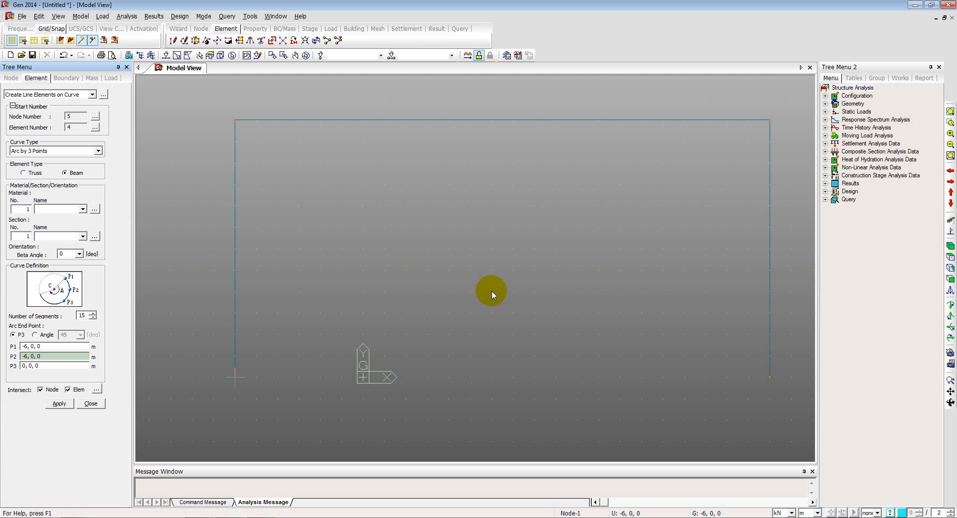
left_click(491, 291)
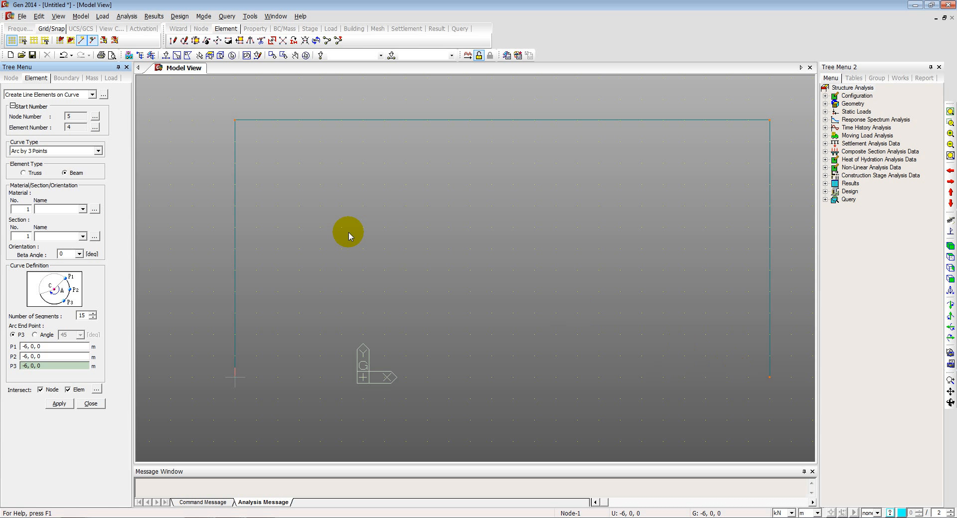
left_click(103, 40)
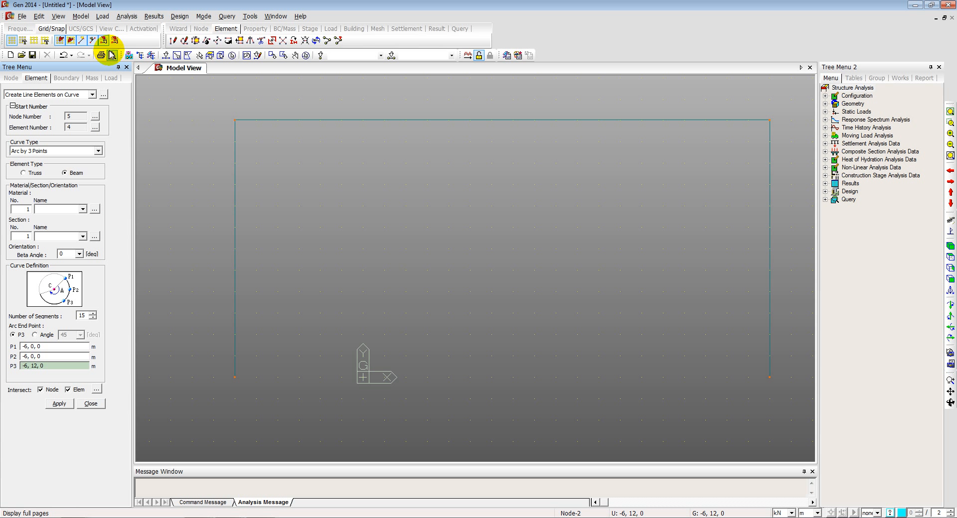
left_click(28, 346)
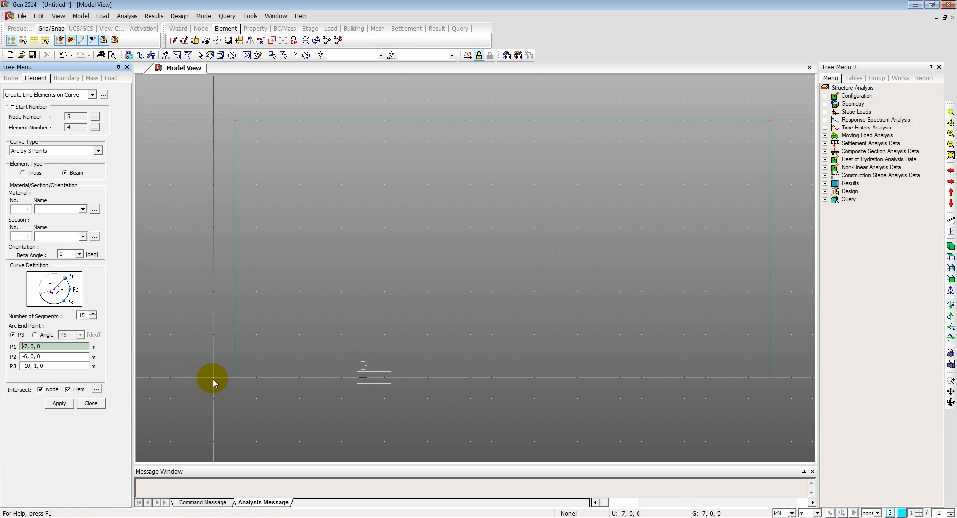
left_click(231, 379)
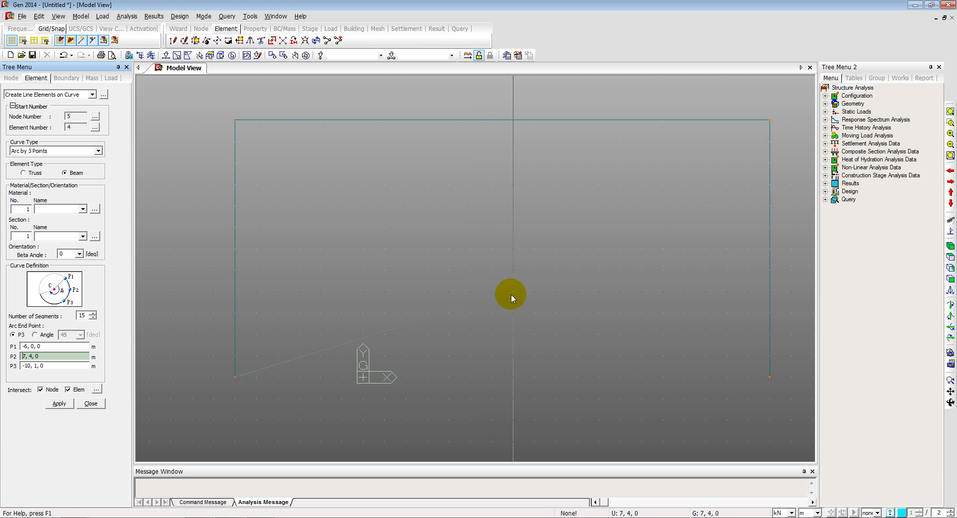
left_click(492, 318)
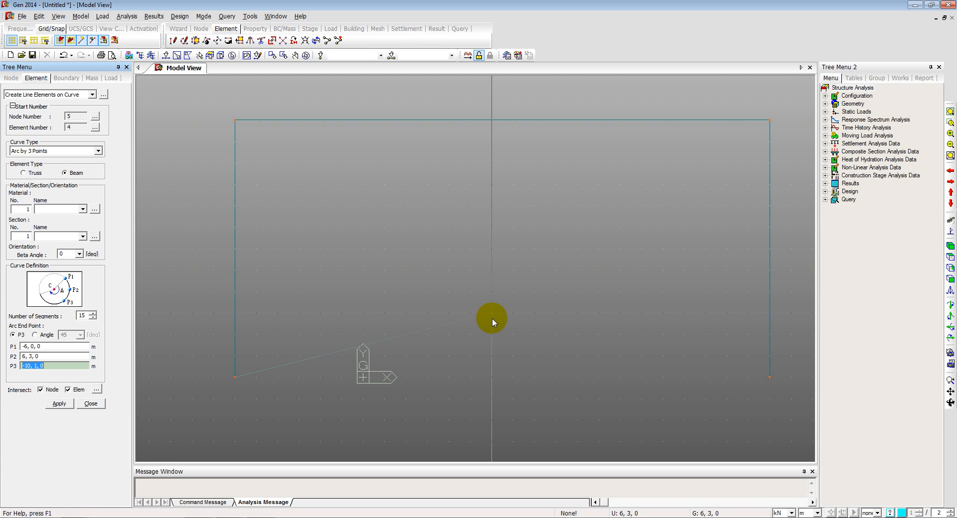
left_click(776, 383)
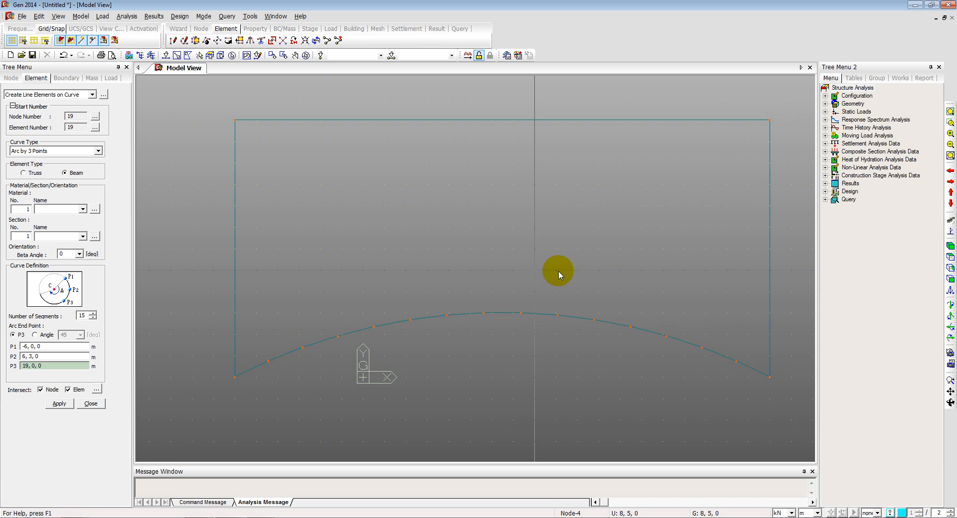
- Change the display options so that the model view uses a white background
left_click(20, 29)
left_click(120, 42)
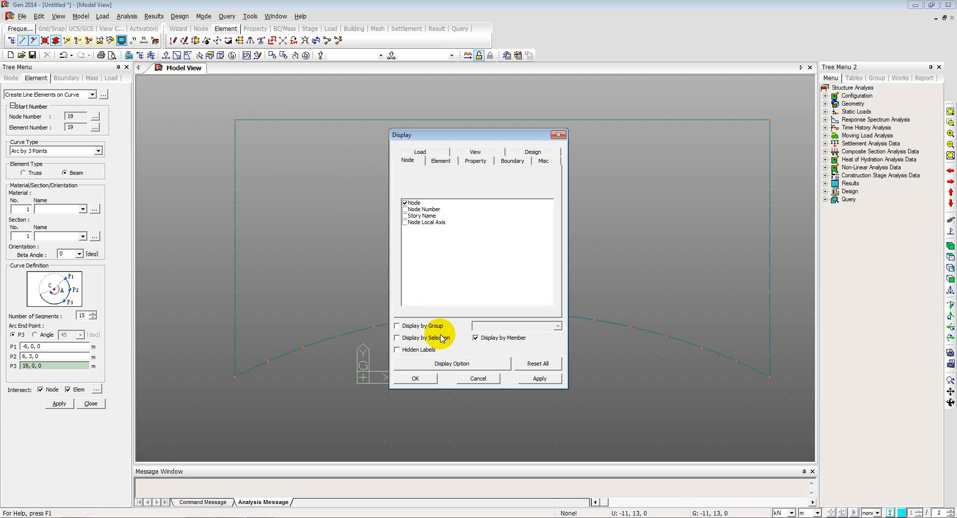
left_click(461, 363)
left_click(400, 179)
left_click(534, 258)
left_click(393, 351)
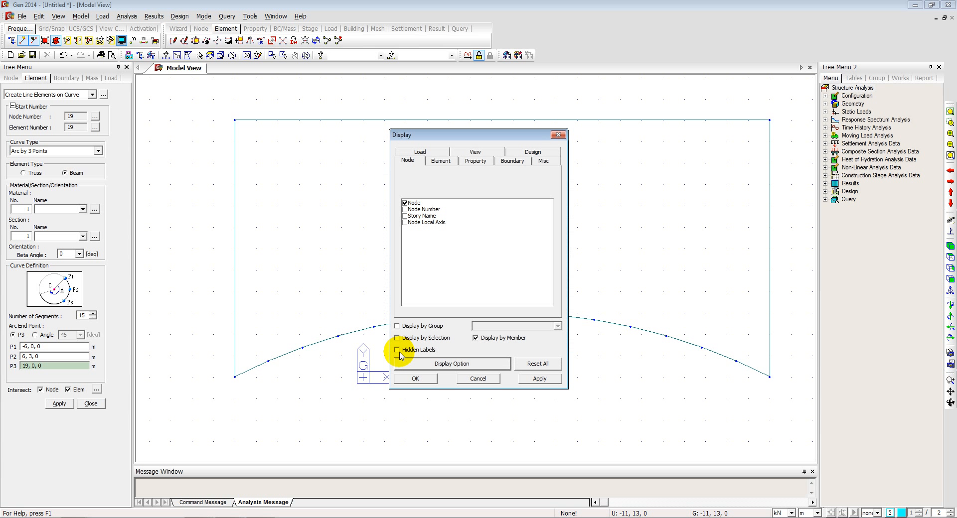
left_click(434, 379)
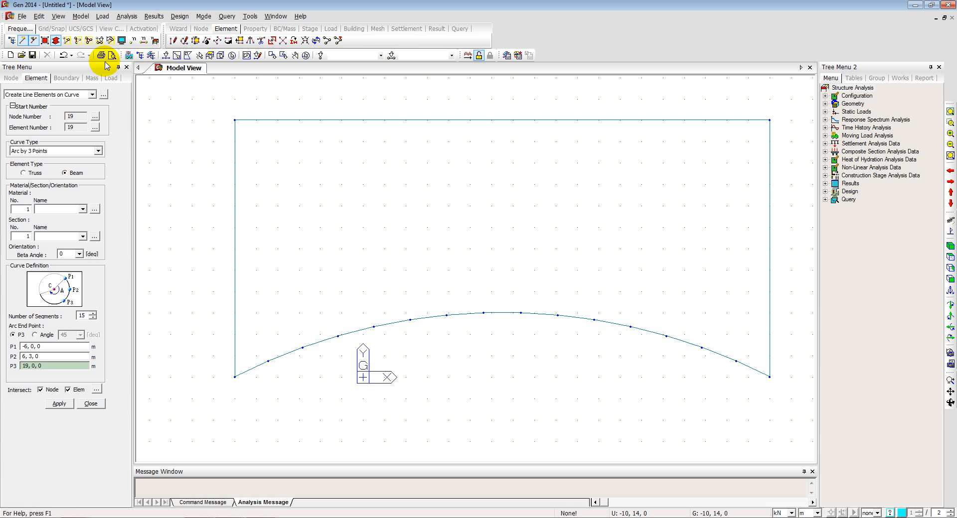
- Create nodes inside the outline at (-4, 11), (-4, 7), (-4, 3), (1, 4), (6, 4), (12, 4) and (18, 2)
left_click(13, 79)
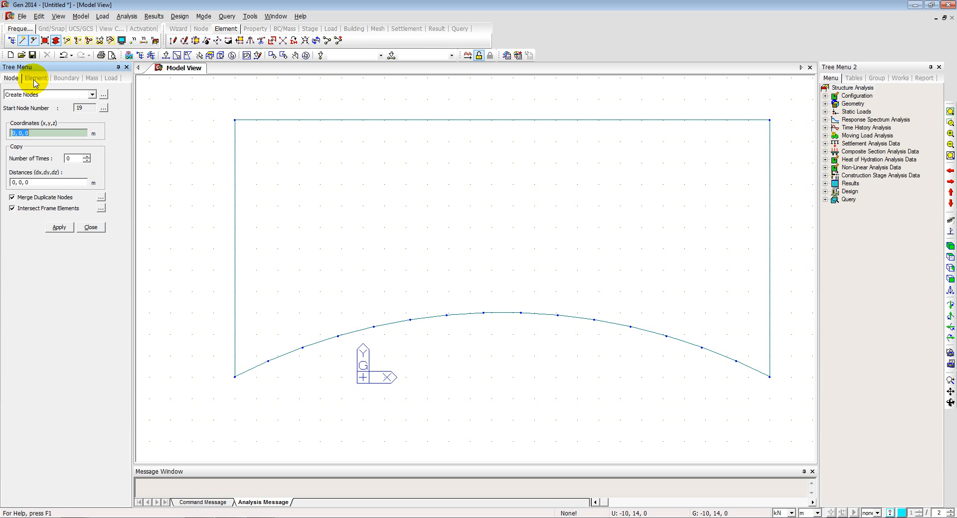
left_click(33, 134)
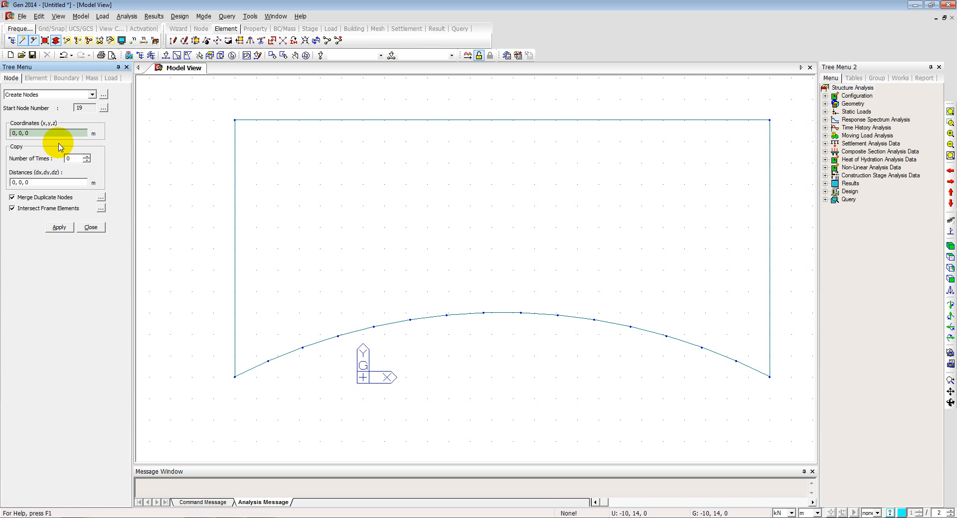
left_click(277, 144)
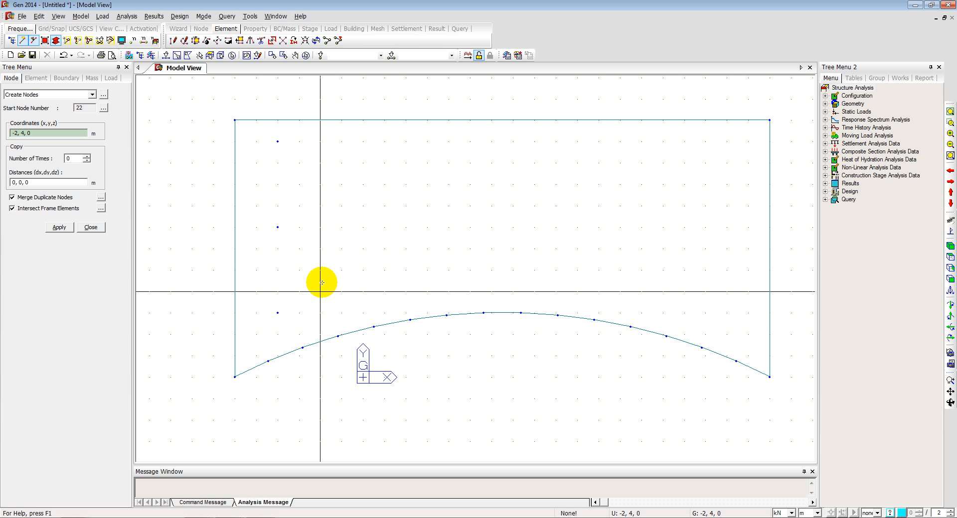
left_click(390, 298)
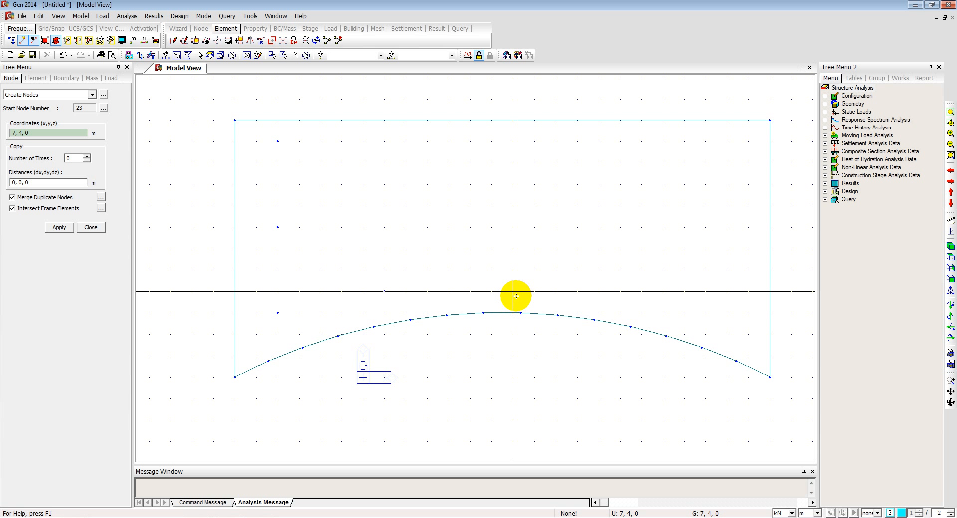
left_click(495, 289)
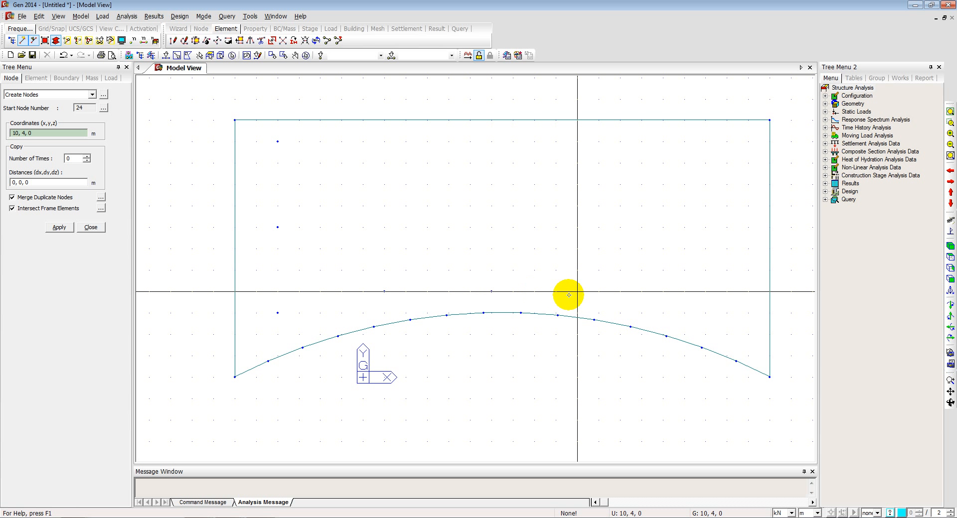
left_click(626, 300)
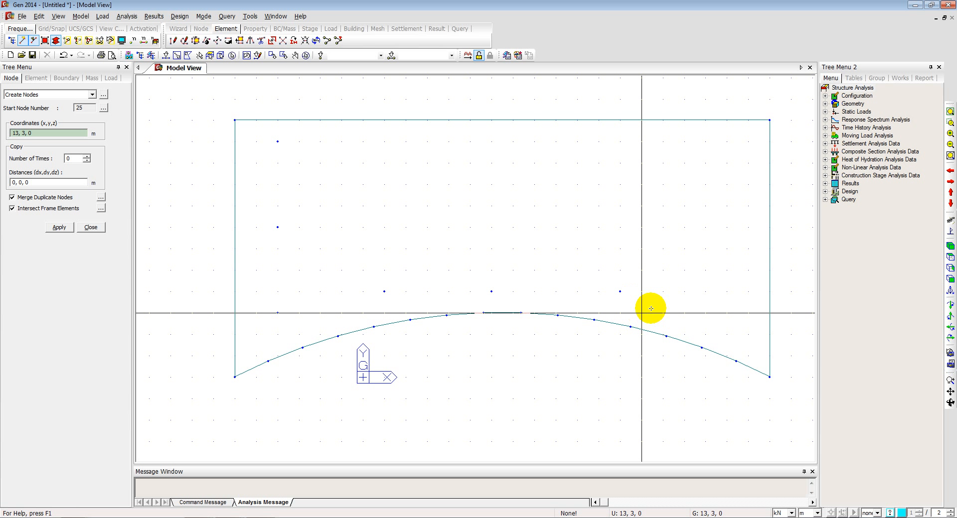
left_click(748, 333)
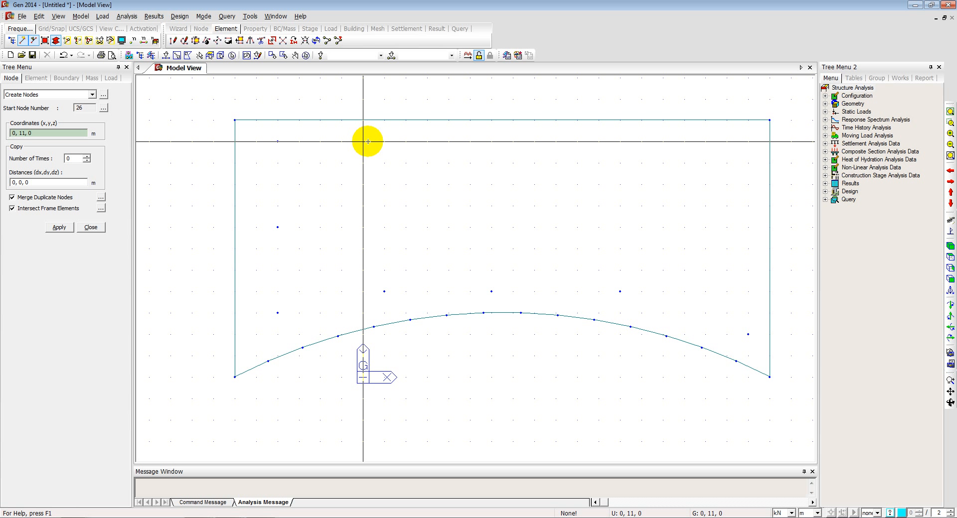
- Move the interior node at (18, 2) by 0, 1, 0 m with frame element intersection enabled
left_click(166, 56)
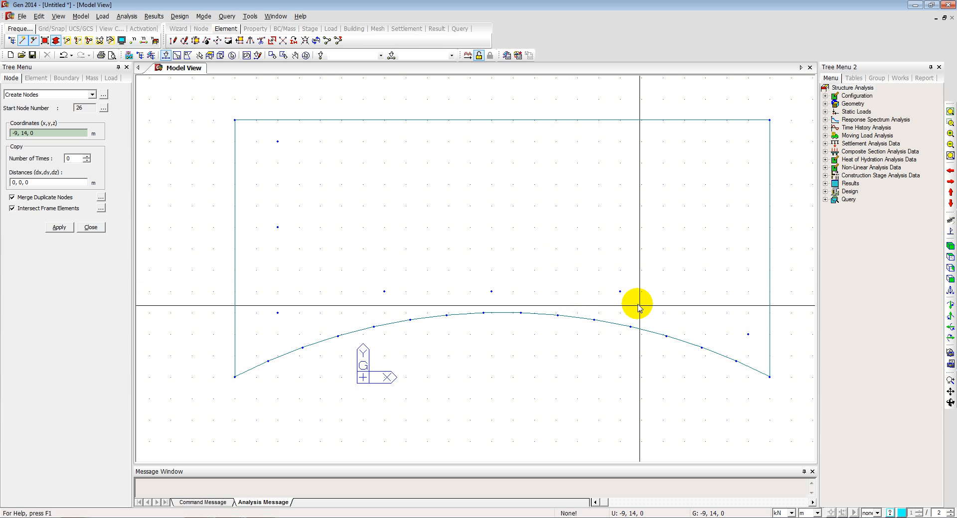
left_click_drag(711, 317, 763, 350)
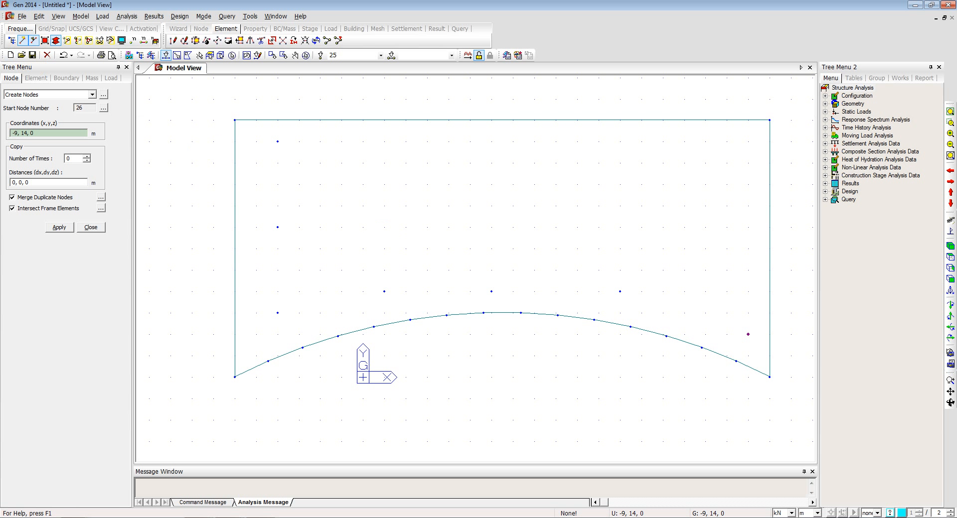
left_click(37, 95)
left_click(44, 120)
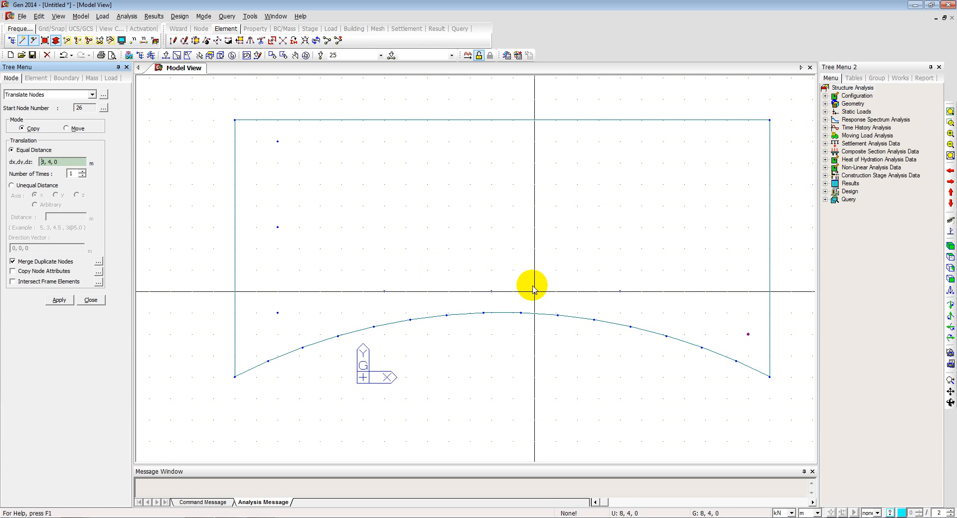
left_click(748, 334)
left_click(748, 314)
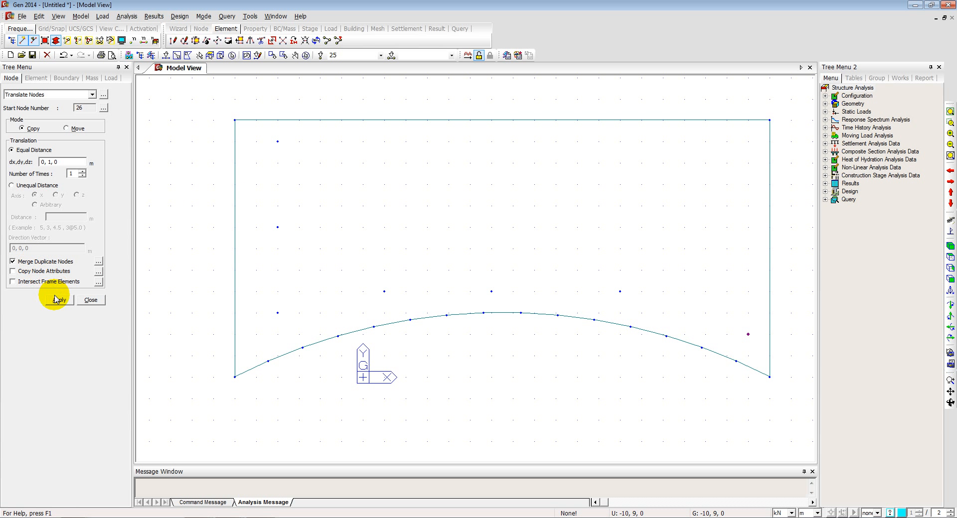
left_click(68, 128)
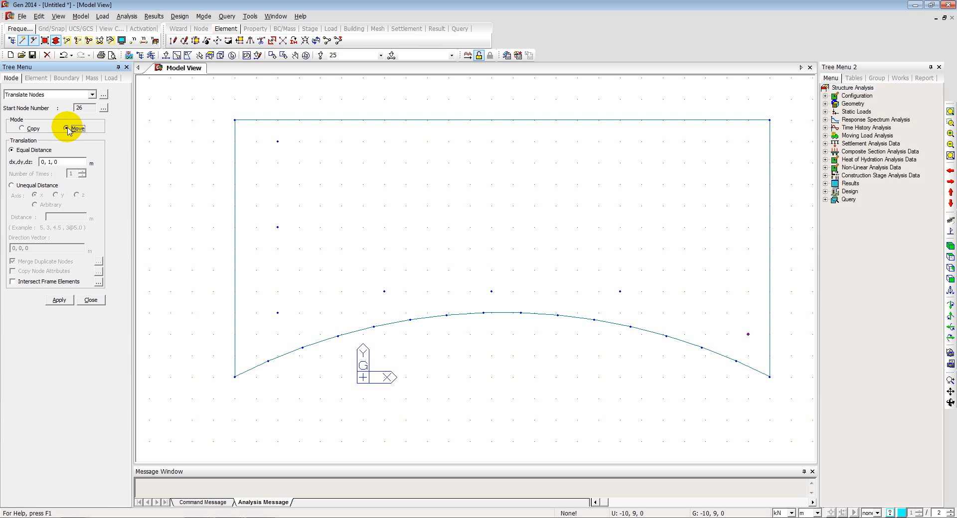
left_click(14, 282)
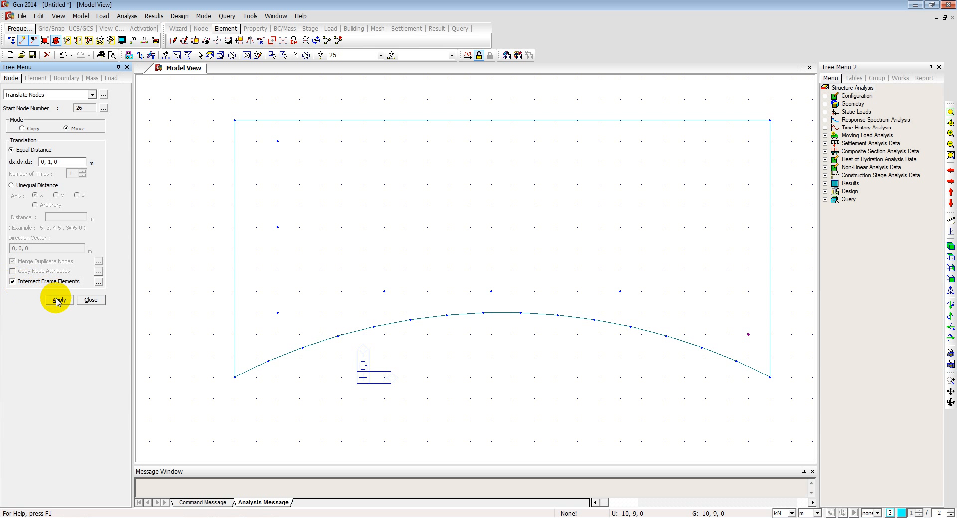
left_click(166, 55)
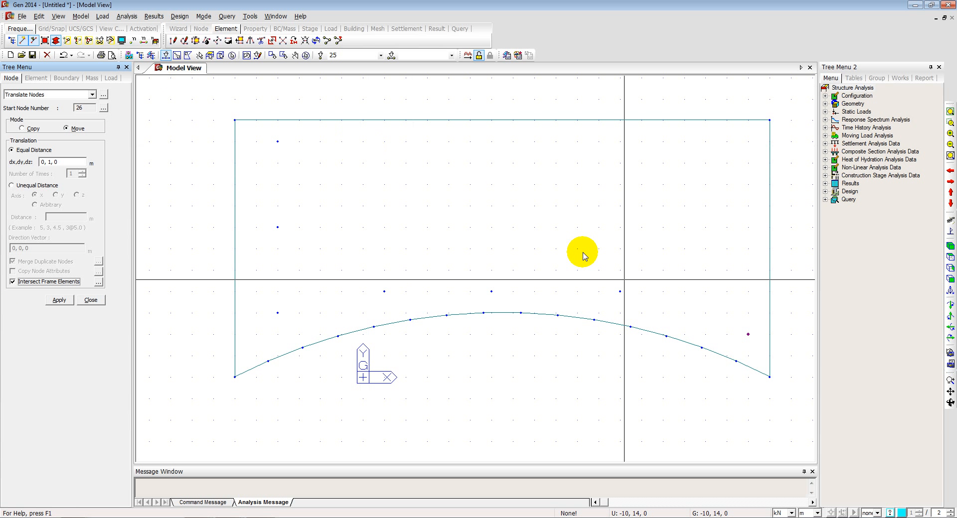
left_click_drag(738, 322, 765, 352)
left_click(59, 299)
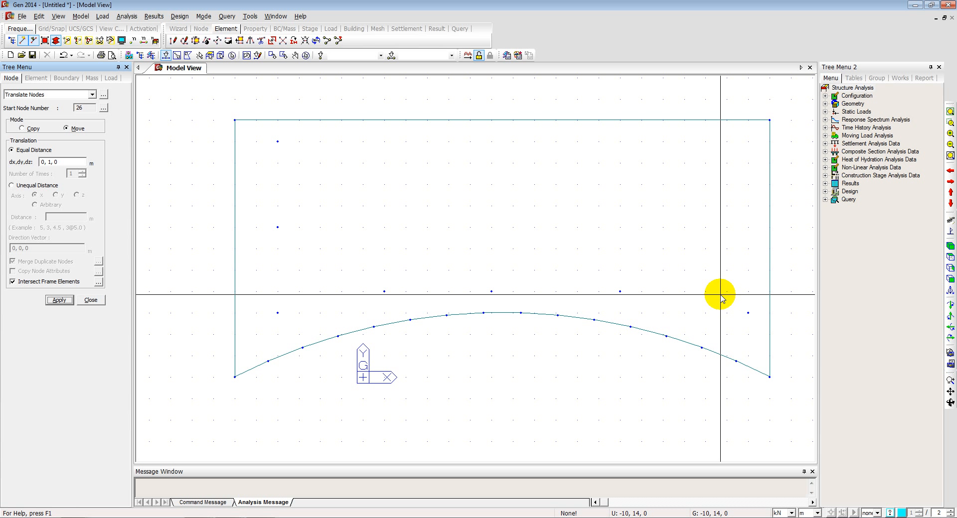
- Move the interior node at (18, 3) by -1, 0, 0 m
left_click_drag(721, 295, 764, 344)
left_click(76, 162)
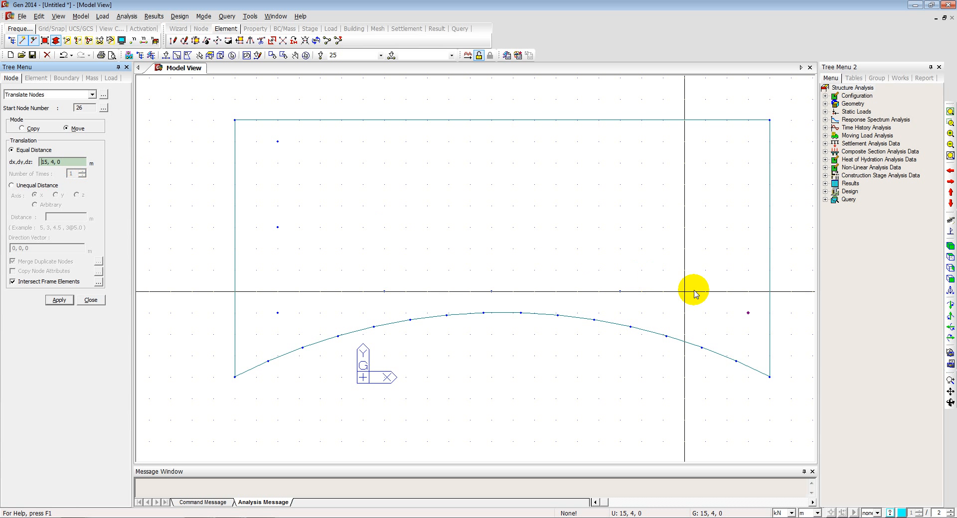
left_click(748, 313)
left_click(726, 313)
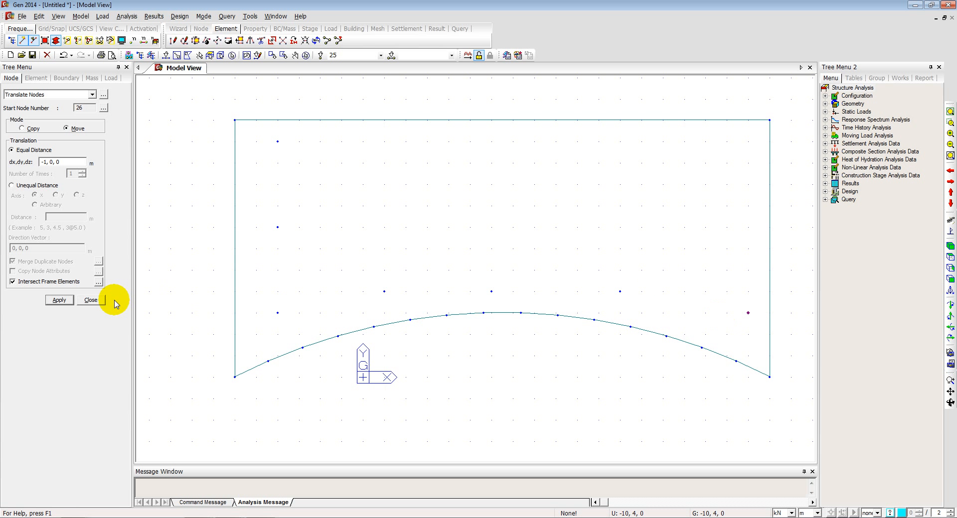
left_click(59, 300)
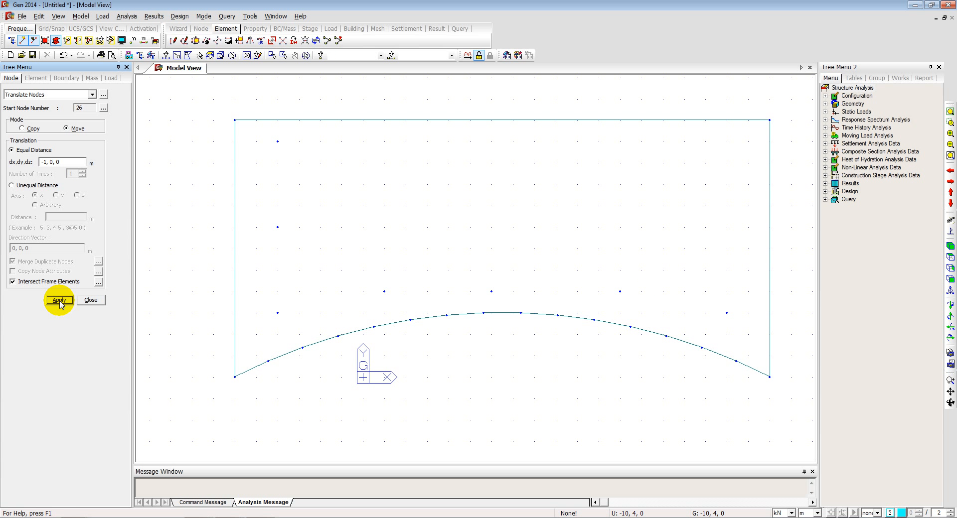
- Try to move the two interior nodes at (-4, 11) and (-4, 7) by 21, 0, 0 m
left_click(166, 56)
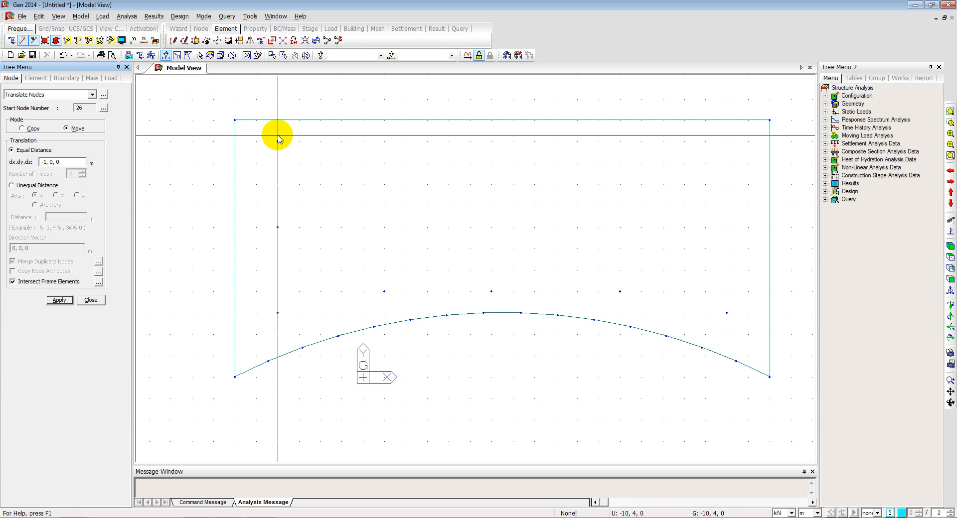
left_click_drag(275, 129, 295, 278)
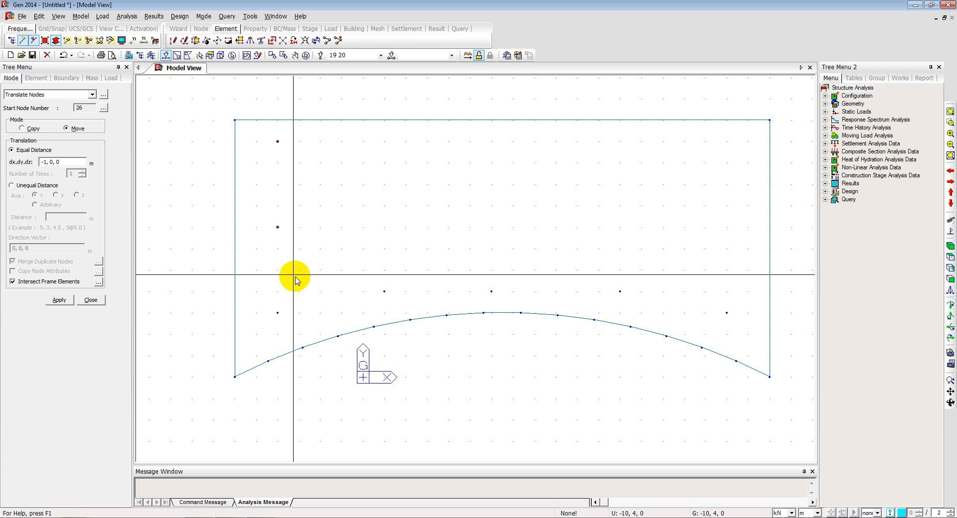
left_click(62, 162)
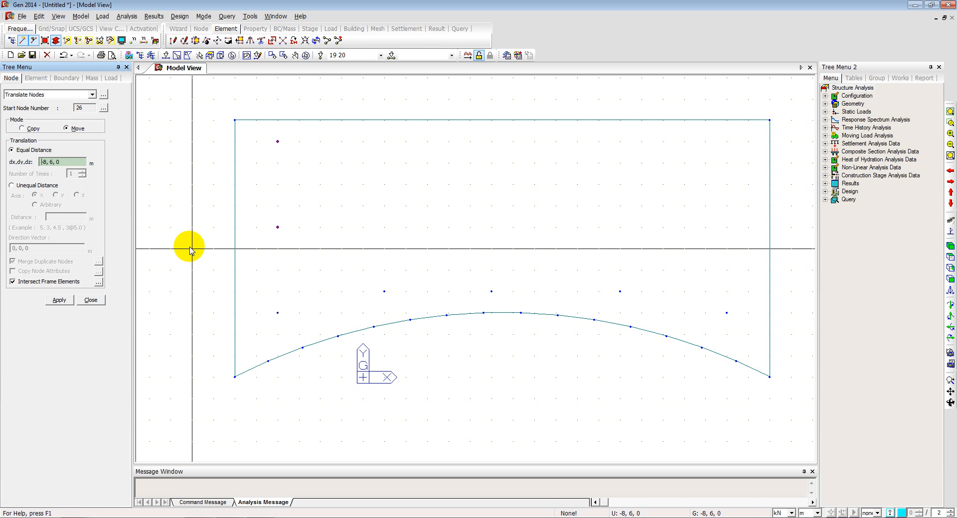
left_click(278, 313)
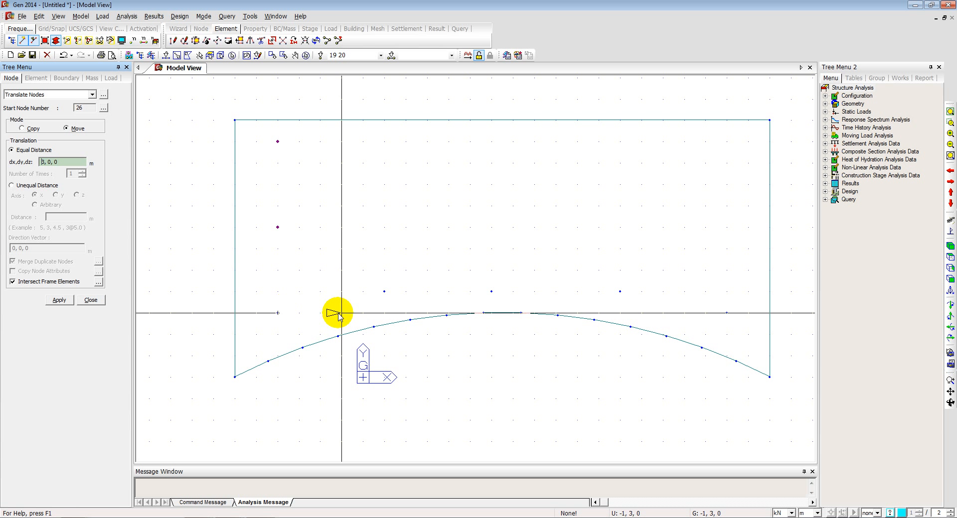
left_click(727, 313)
left_click(59, 300)
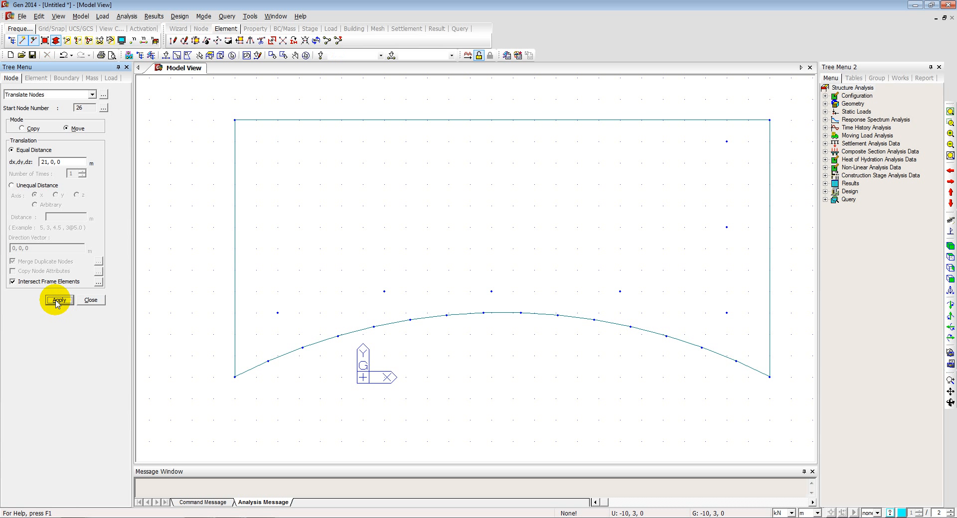
- Undo the last node move and instead copy the nodes at (-4, 11) and (-4, 7) once by 21, 0, 0 m
left_click(64, 54)
left_click(166, 55)
left_click_drag(256, 134, 322, 275)
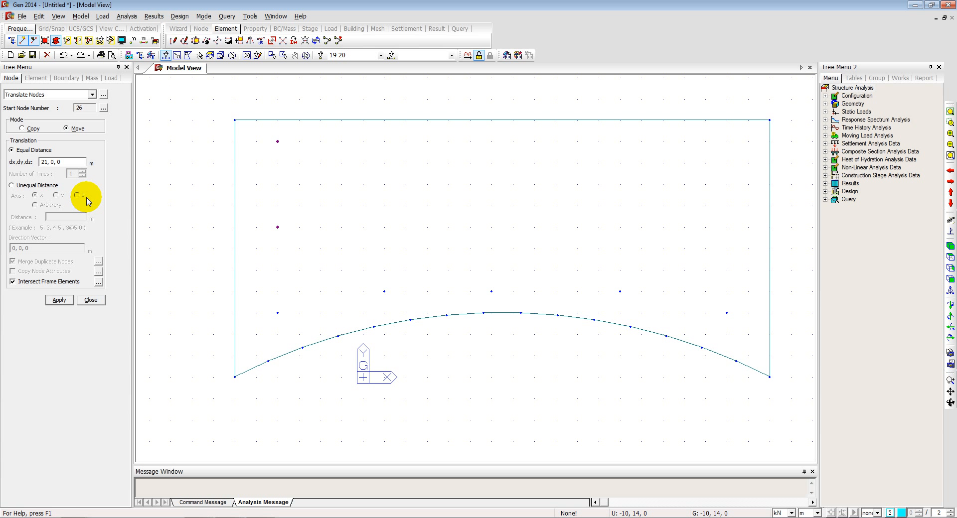
left_click(25, 128)
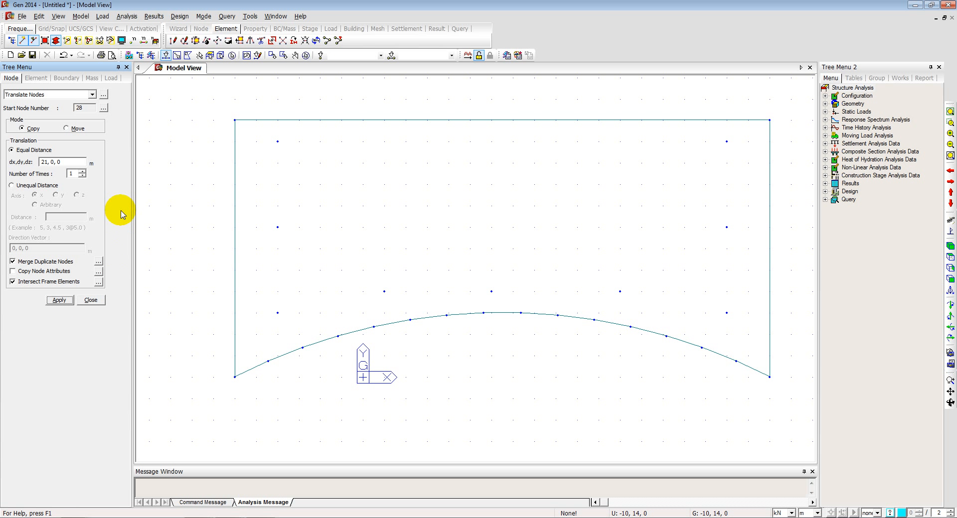
- Divide the span between the nodes at (-4, 11) and (17, 11) into 3 equal divisions
left_click(63, 94)
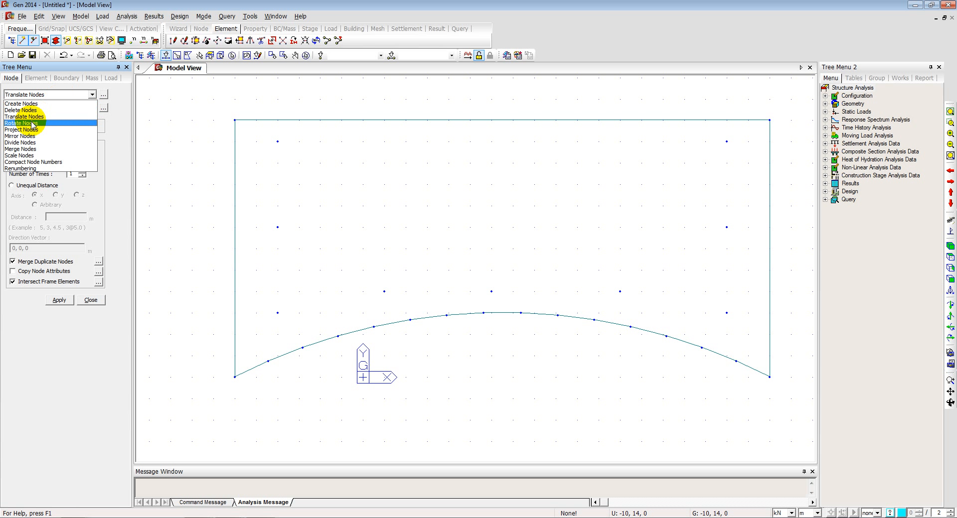
left_click(22, 143)
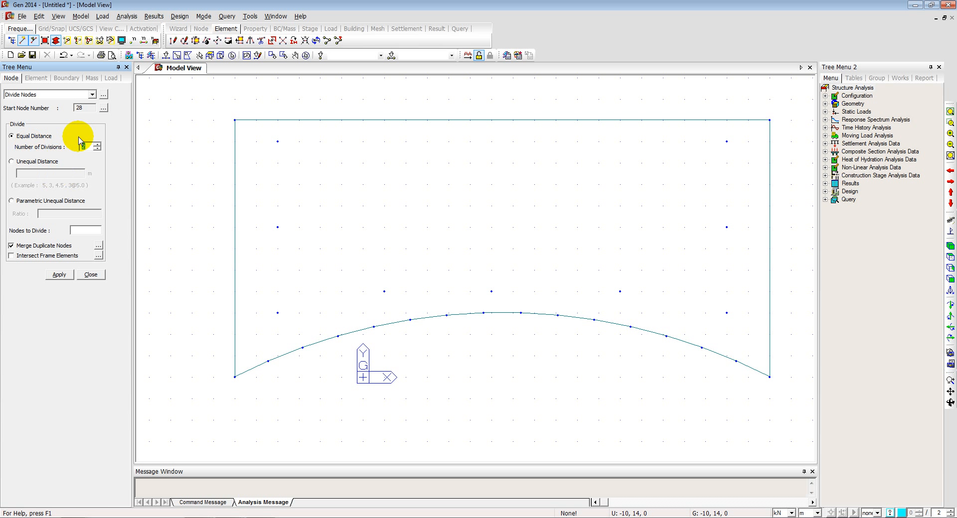
left_click_drag(87, 146, 77, 146)
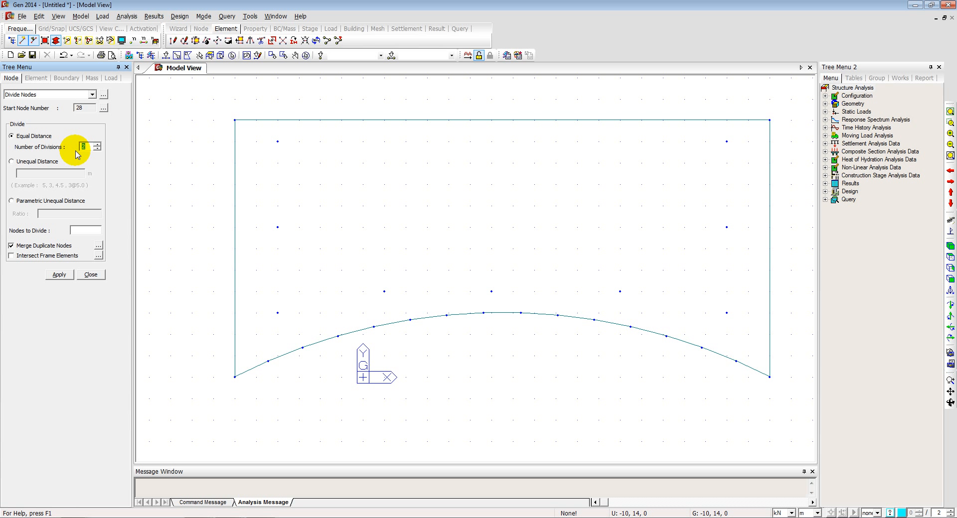
left_click(85, 231)
left_click(278, 142)
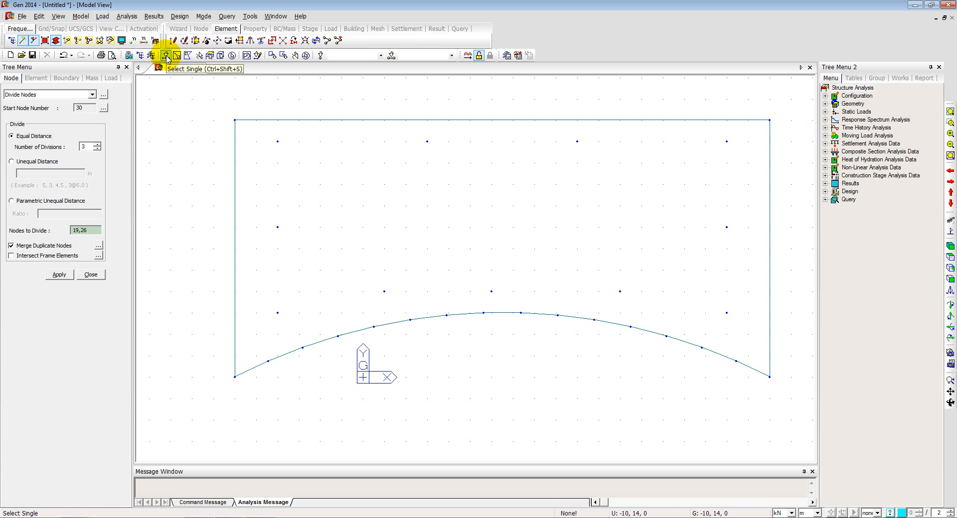
- Create beam elements forming a closed rectangle through (-1, 9), (-1, 6), (3, 6) and (3, 9)
left_click(80, 16)
mouse_move(125, 94)
left_click(188, 95)
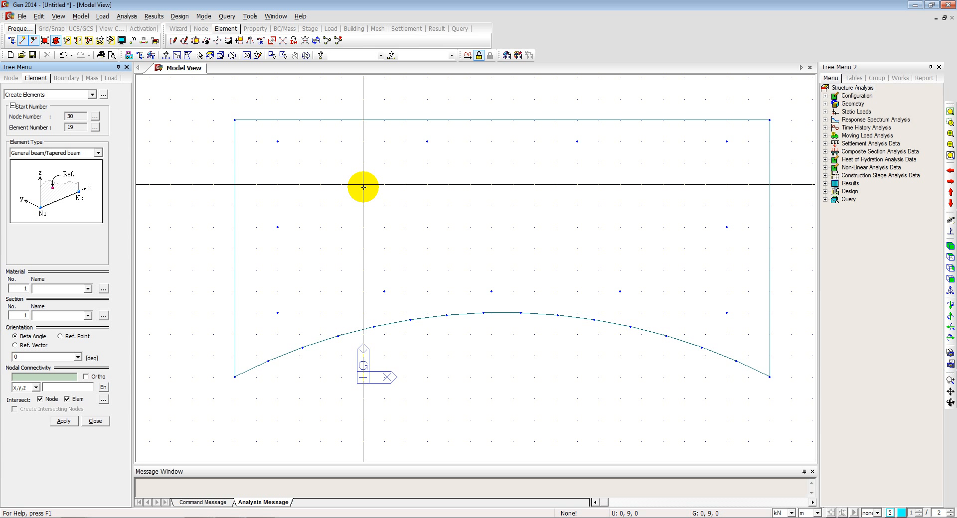
left_click(342, 187)
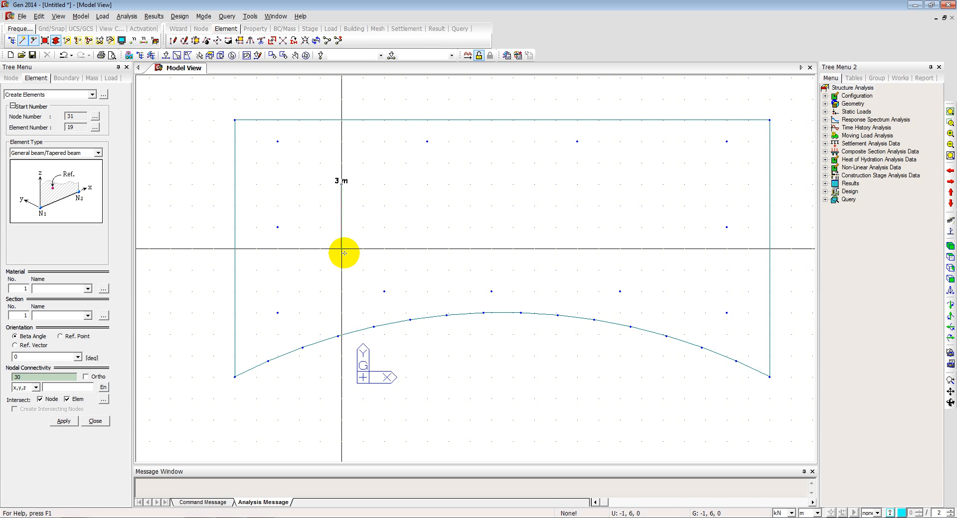
left_click(342, 249)
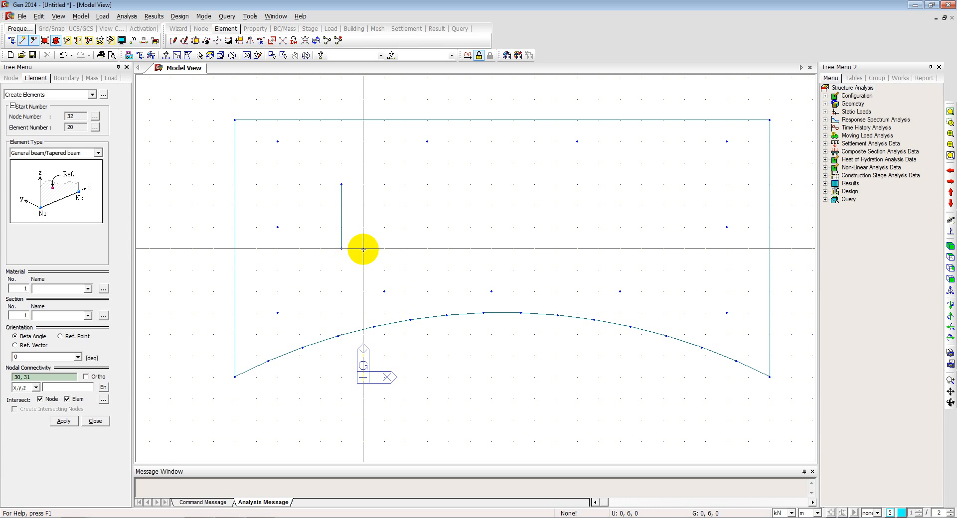
left_click(341, 184)
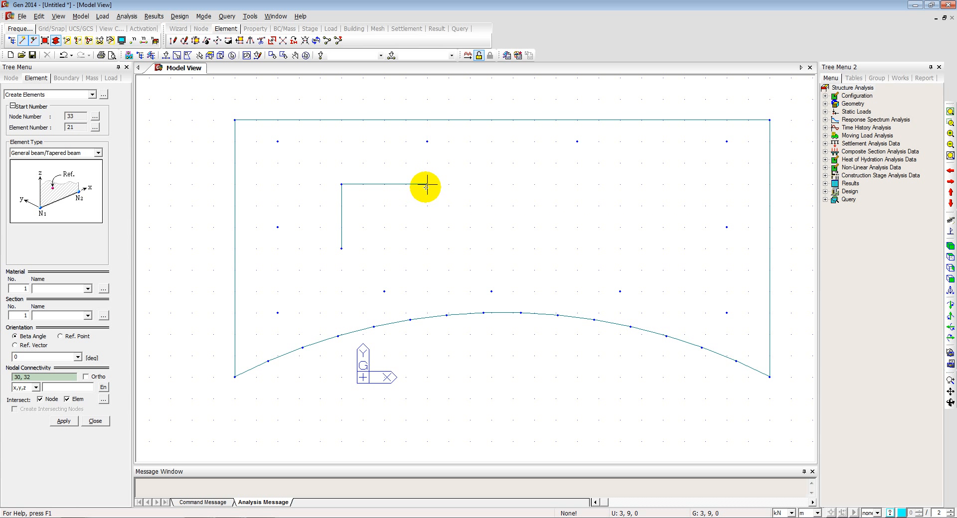
left_click(428, 248)
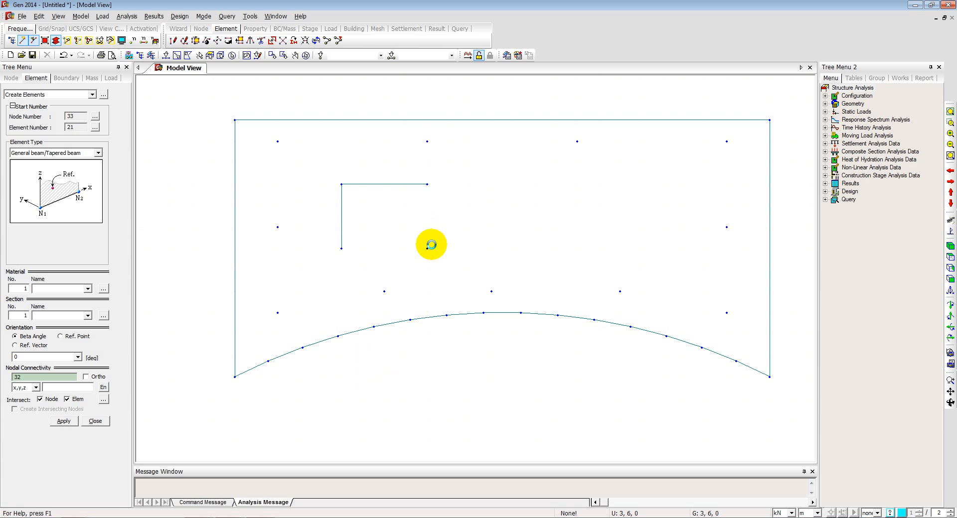
left_click(342, 249)
left_click(428, 248)
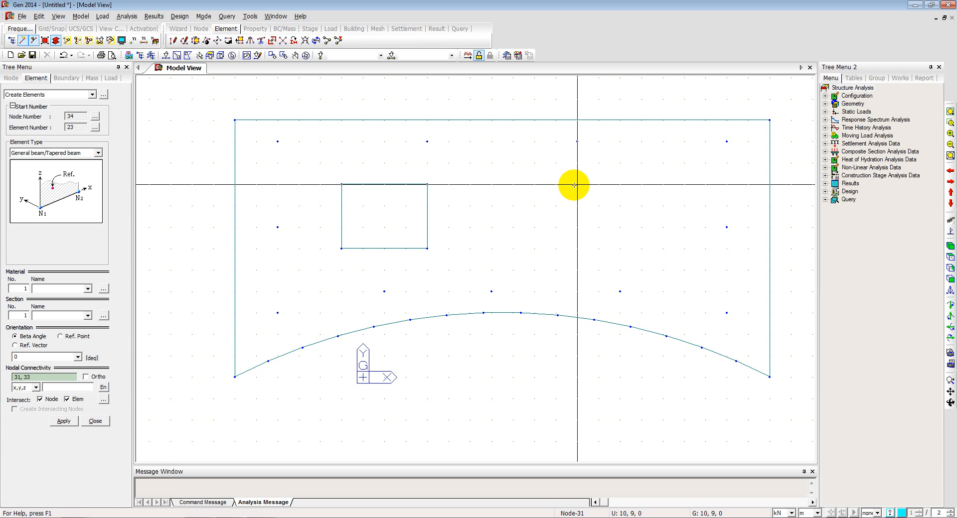
- Create a second closed rectangle of beam elements through (10, 9), (10, 6), (14, 6) and (14, 9)
left_click(577, 248)
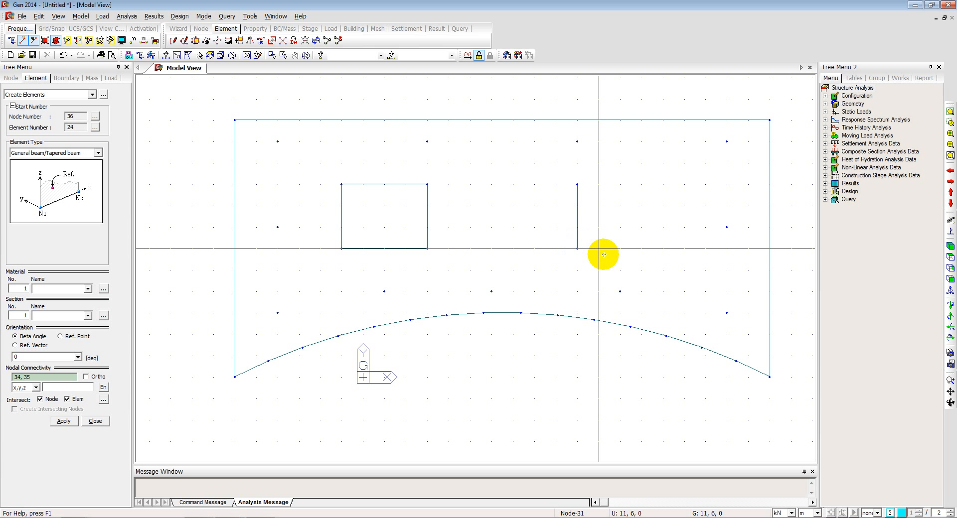
left_click(663, 248)
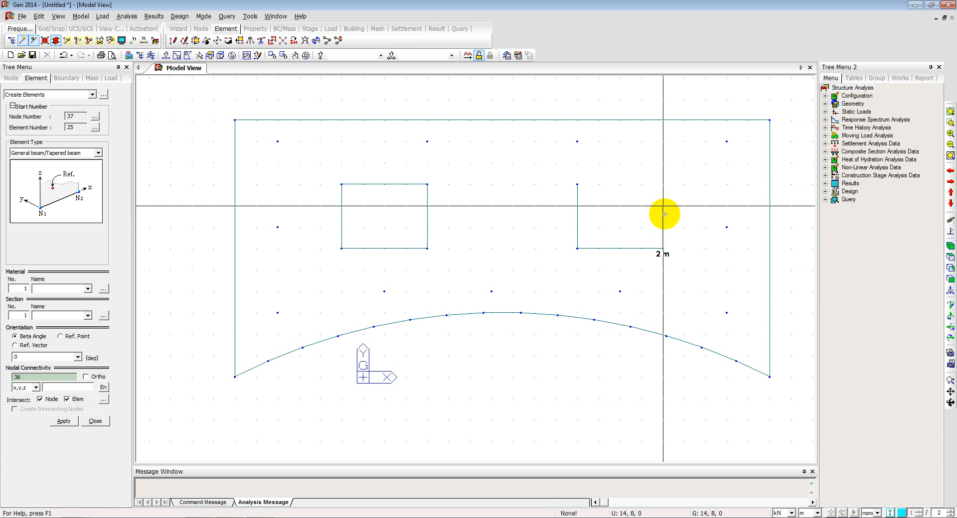
left_click(577, 184)
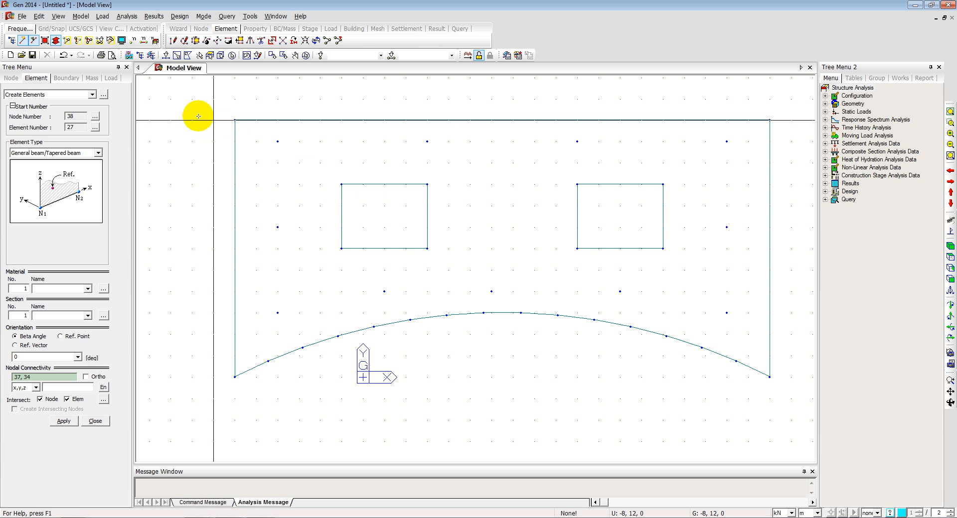
- Create a node at (7, 7), between the two rectangular beam outlines
left_click(11, 78)
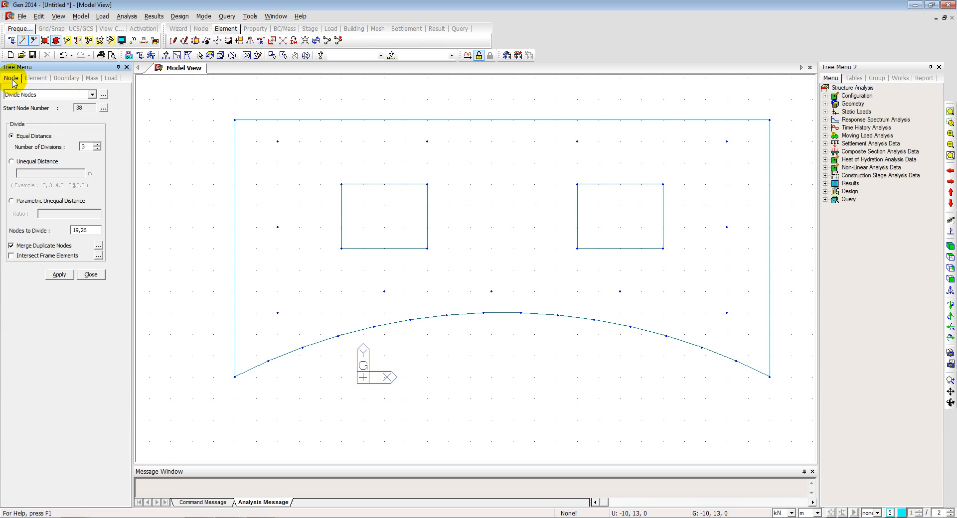
left_click(38, 95)
left_click(30, 103)
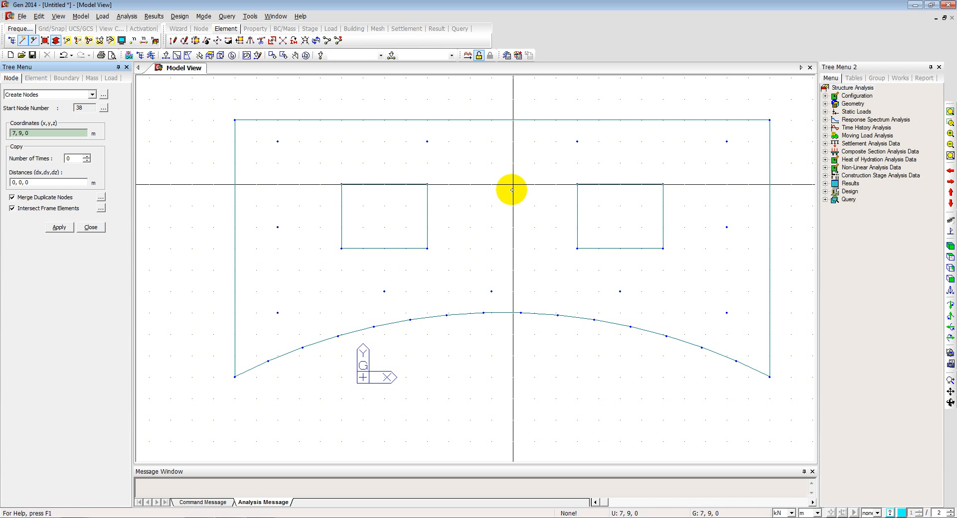
left_click(514, 223)
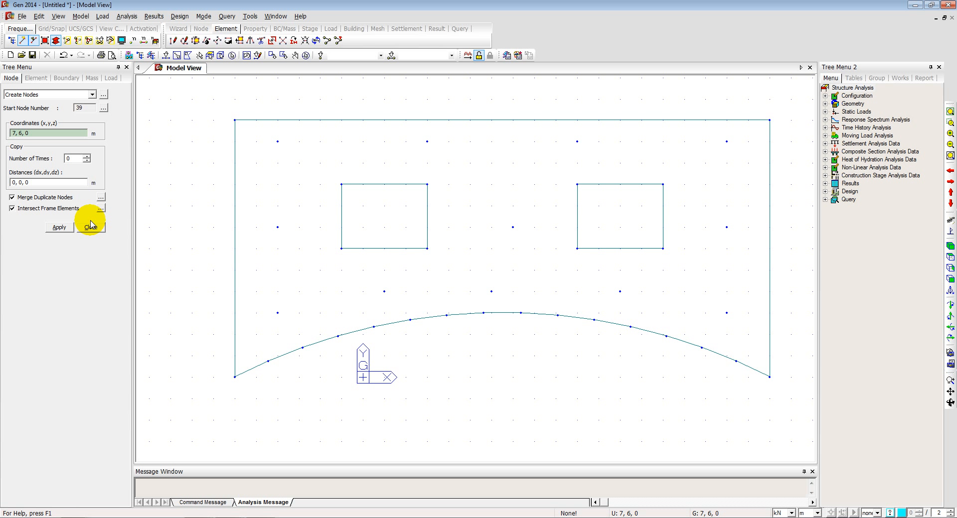
- Move the node between the two rectangular outlines by -0.5, 0, 0 m using Translate Nodes
left_click(165, 56)
left_click(513, 227)
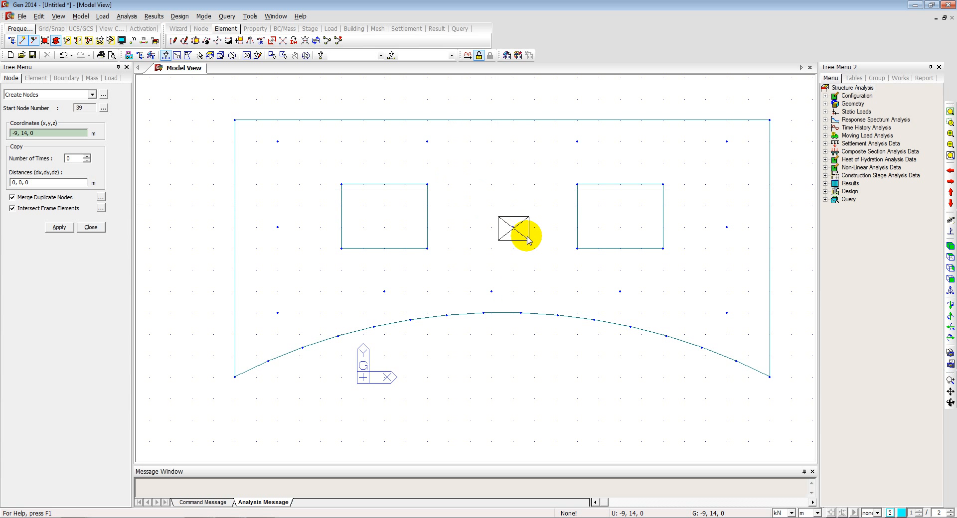
left_click(31, 95)
left_click(30, 113)
left_click(67, 128)
left_click(51, 162)
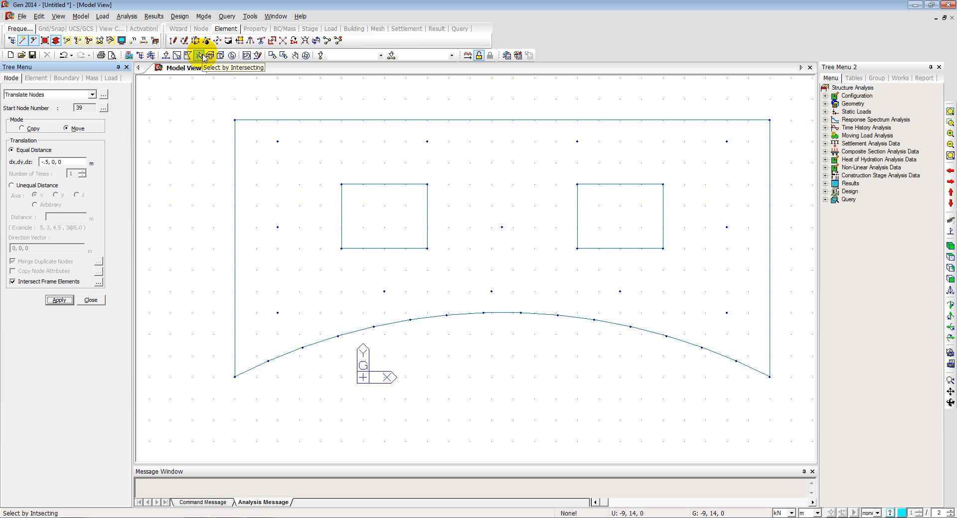
- Select all free interior nodes around the two rectangular outlines and start Extrude Elements with the Node -> Line Element type
left_click(165, 56)
left_click_drag(262, 132, 302, 333)
left_click_drag(351, 284, 737, 312)
left_click_drag(713, 126, 731, 234)
left_click_drag(335, 132, 598, 172)
left_click_drag(500, 192, 521, 248)
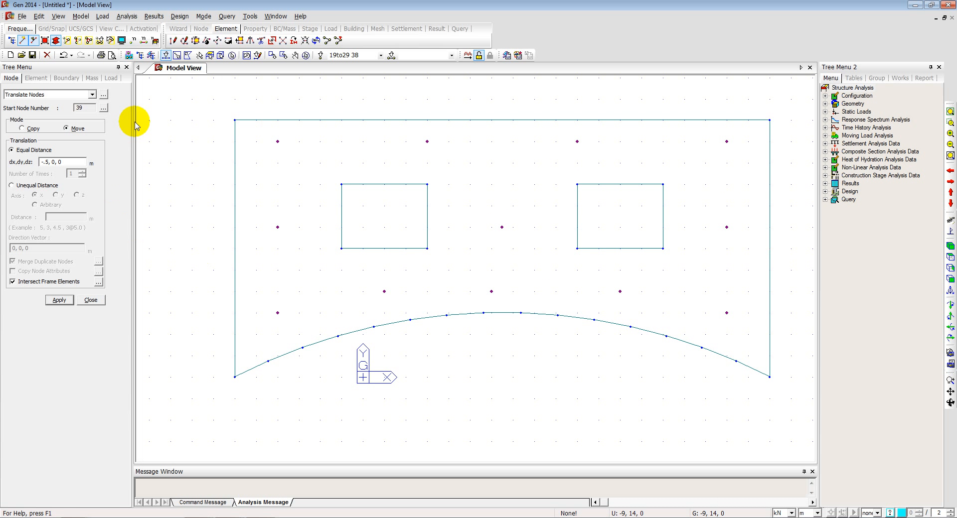
left_click(79, 16)
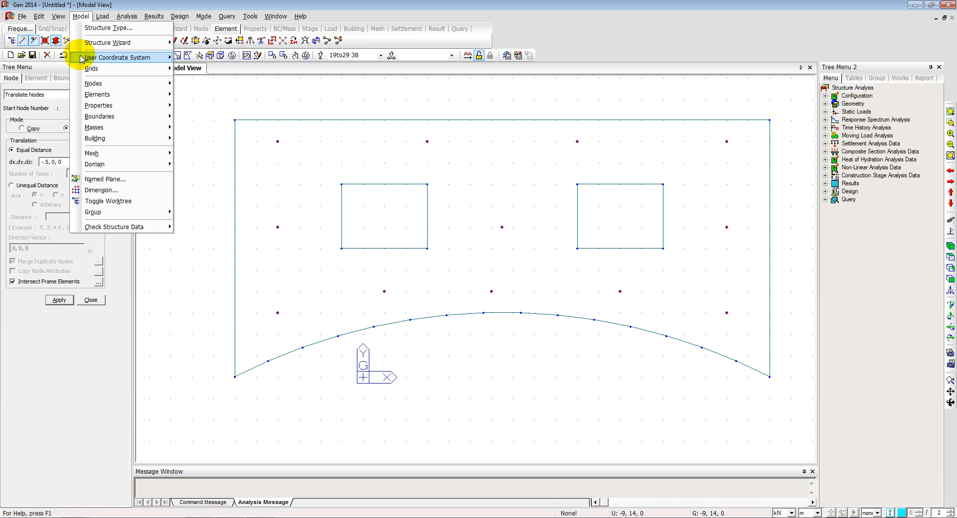
mouse_move(93, 96)
left_click(209, 161)
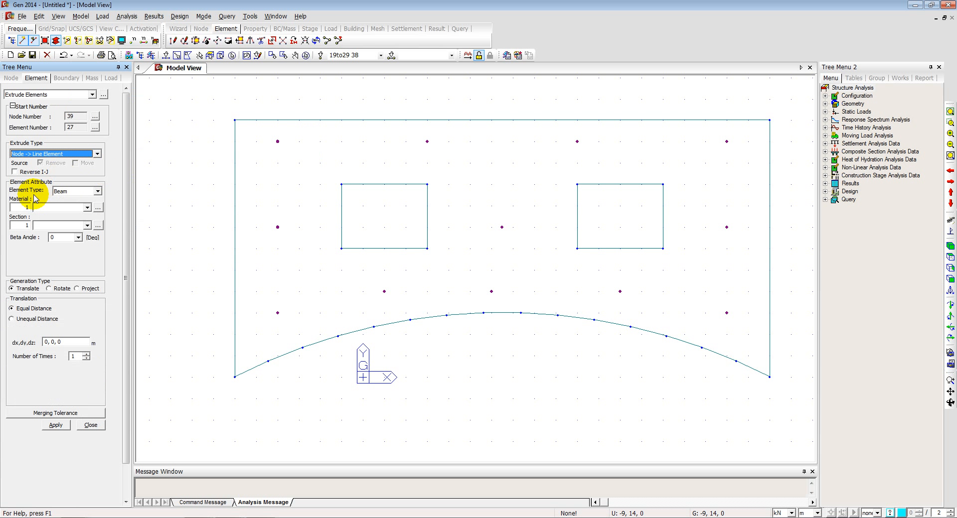
- Save the model as "example 2" in the Gen Webinar 21-2-2014 folder
key("ctrl+s")
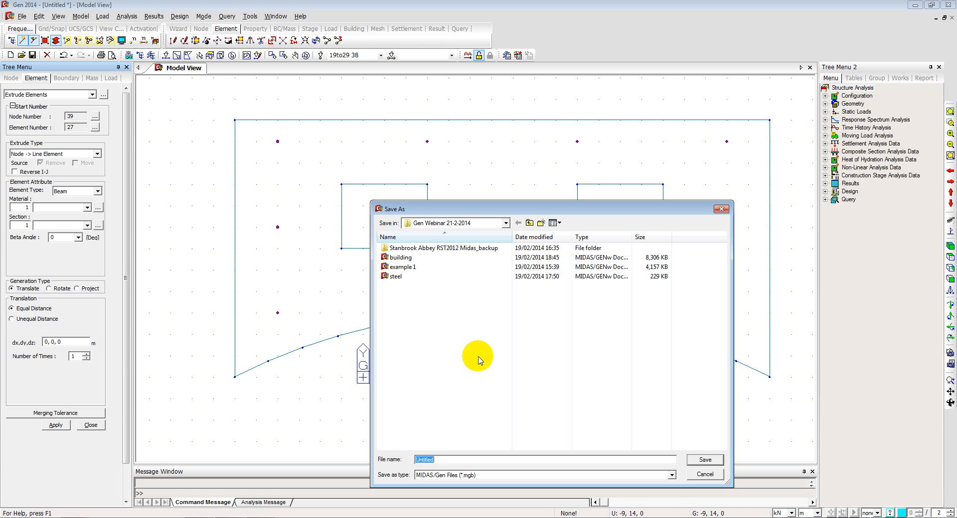
type("example 2")
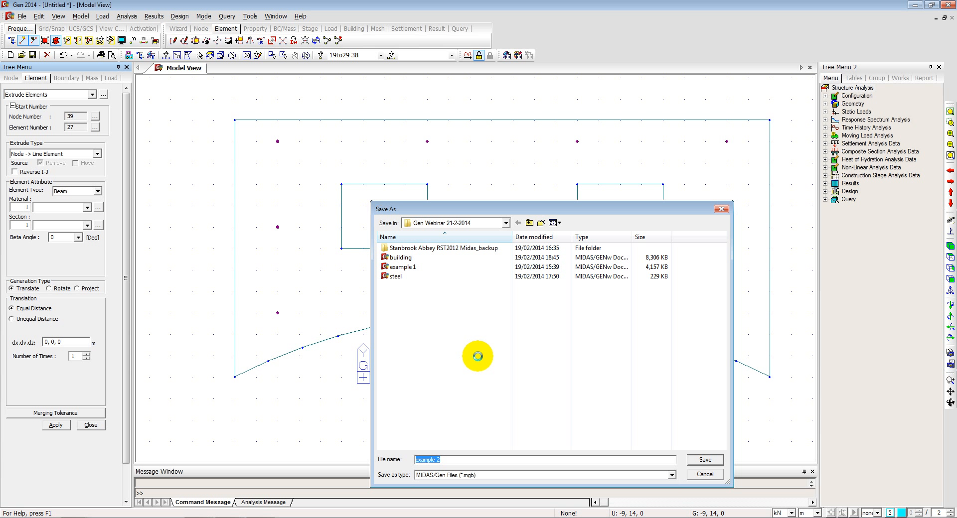
key("Return")
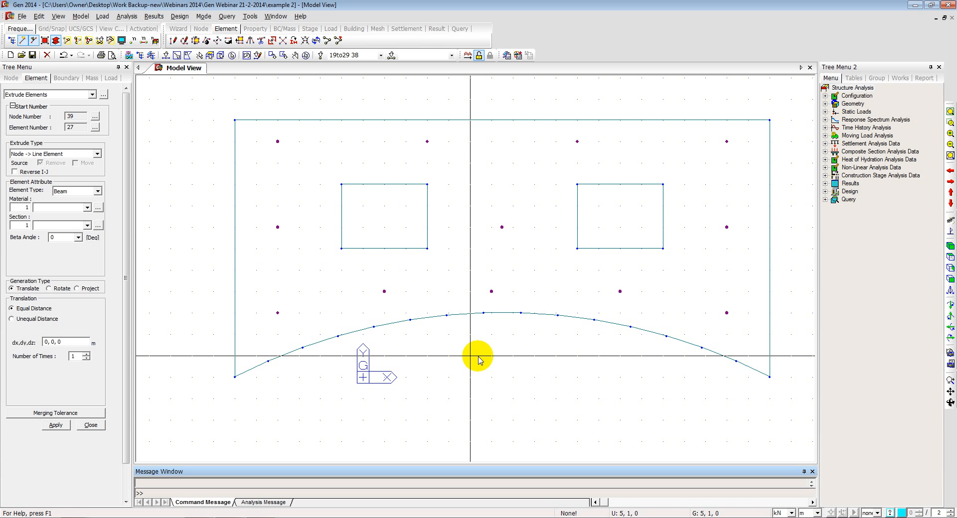
- Extrude the selected interior nodes into beam elements by 0, 0, -4 m and view the model in 3D
double_click(58, 342)
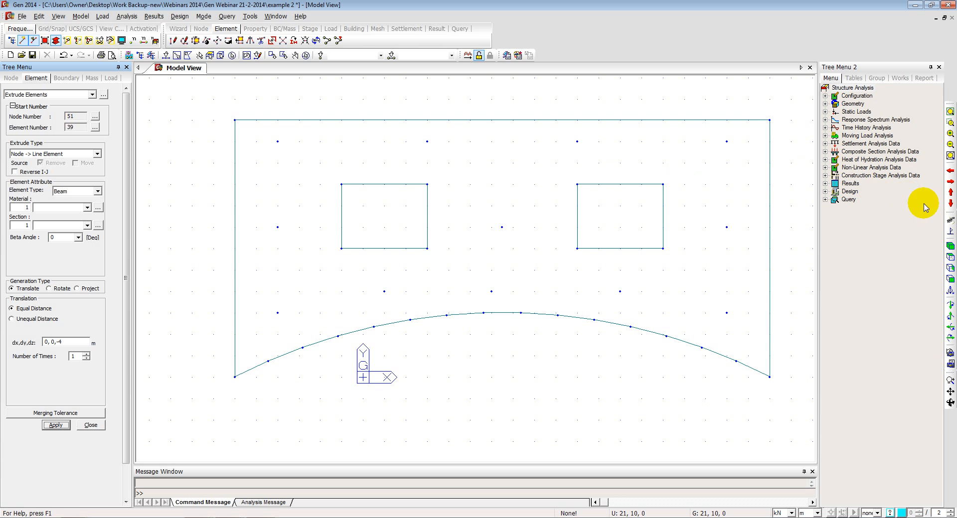
left_click(951, 245)
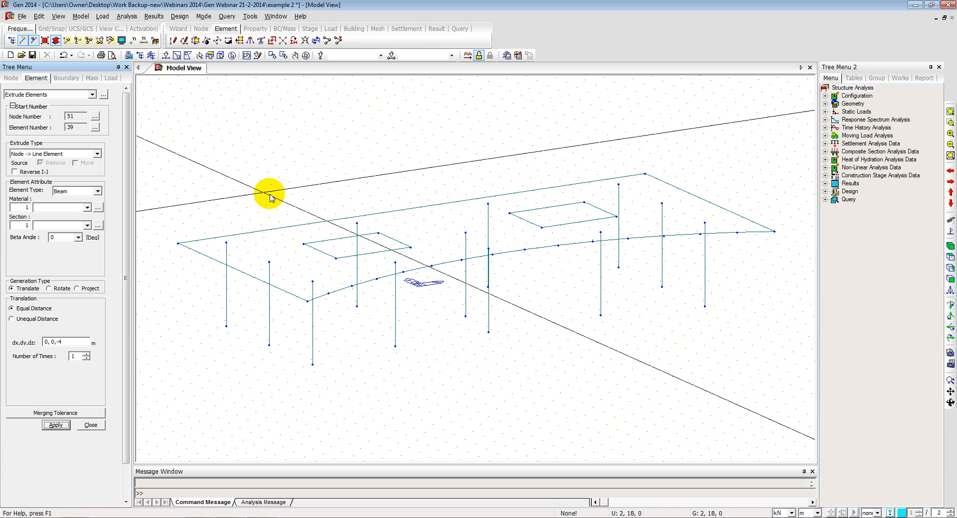
middle_click_drag(302, 196, 143, 143, "ctrl")
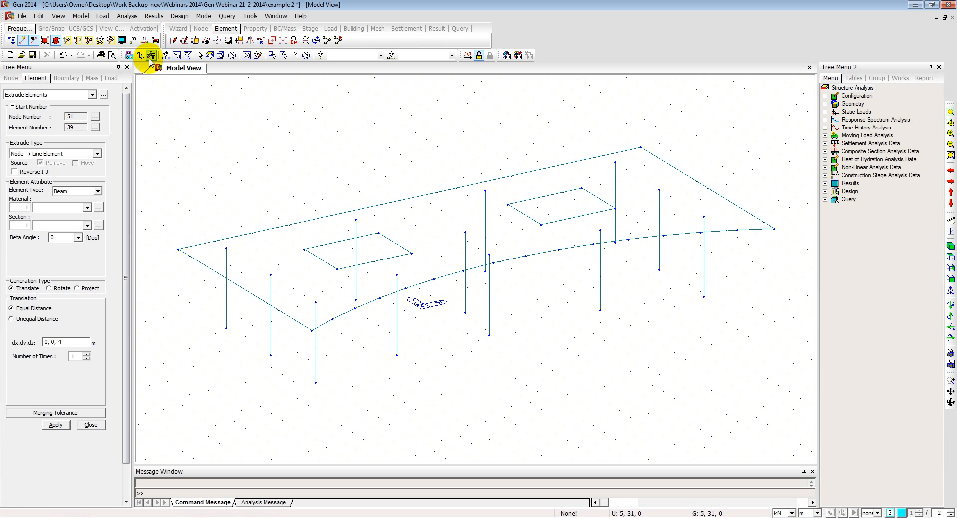
- Copy the three straight outer edges of the outline by 0, 0, -4 m, with node and element intersection enabled
left_click(166, 54)
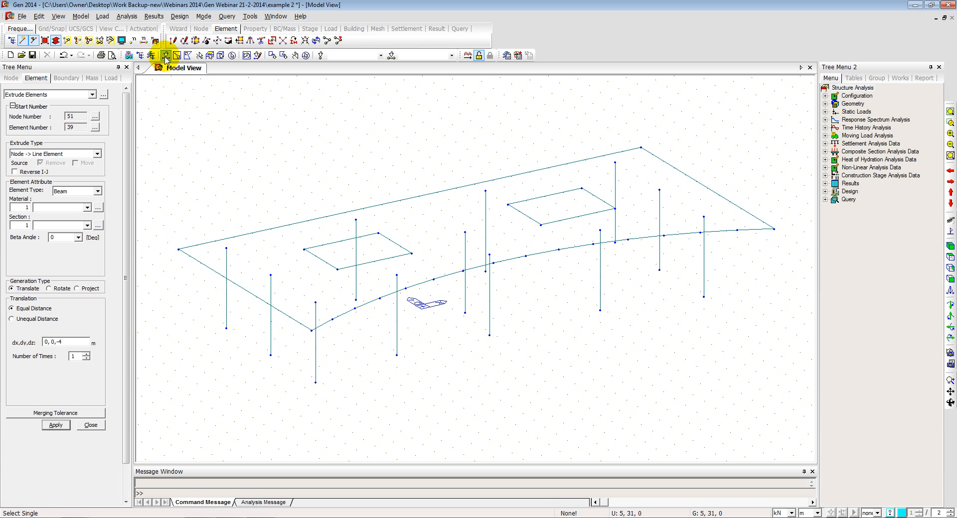
left_click(206, 266)
left_click(247, 233)
left_click(675, 170)
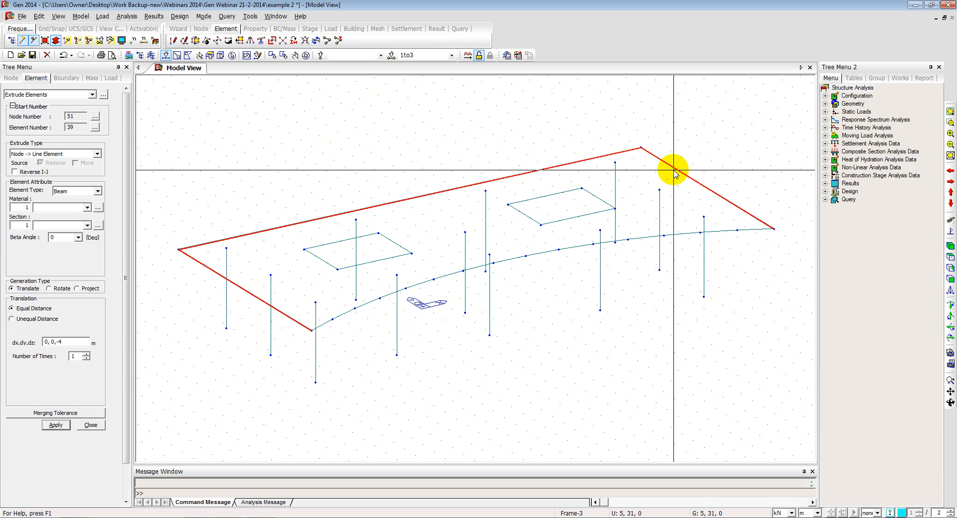
left_click(60, 95)
left_click(58, 122)
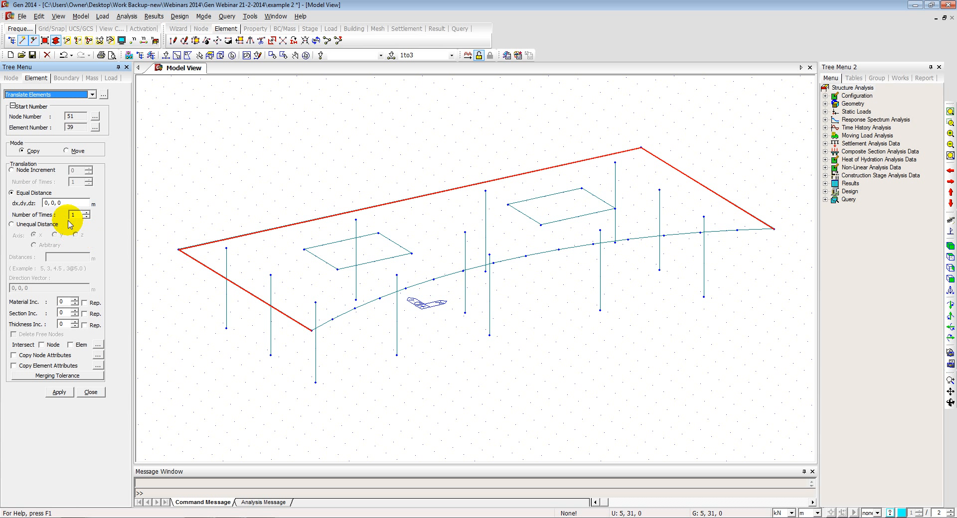
type("-4, 11")
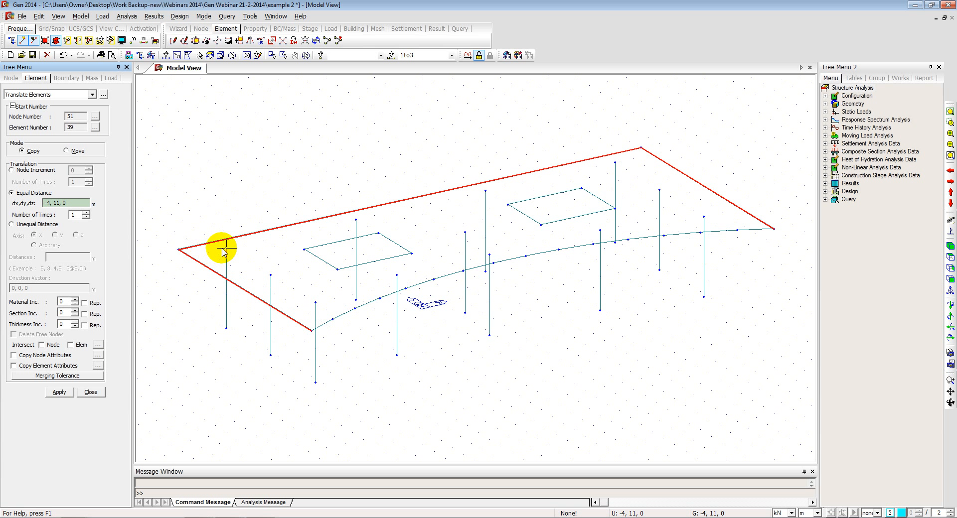
left_click(229, 335)
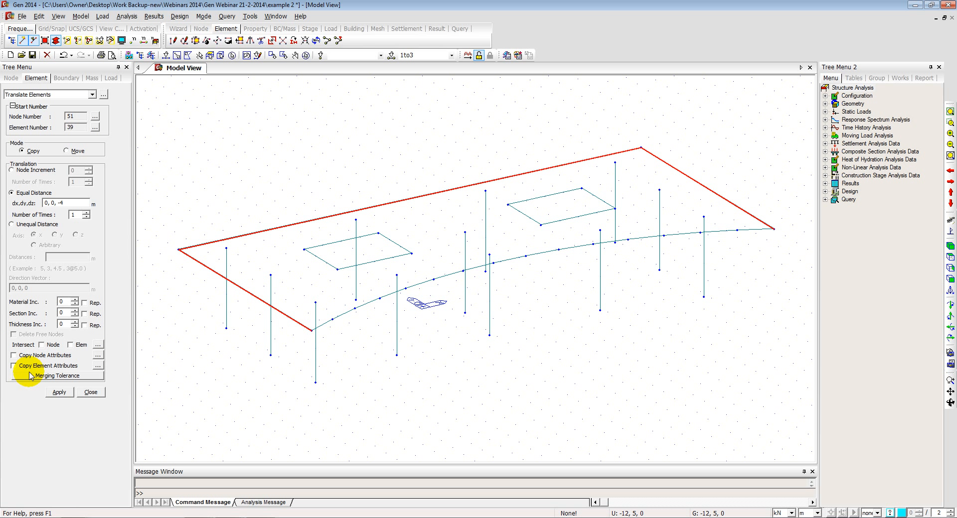
left_click(42, 345)
left_click(58, 392)
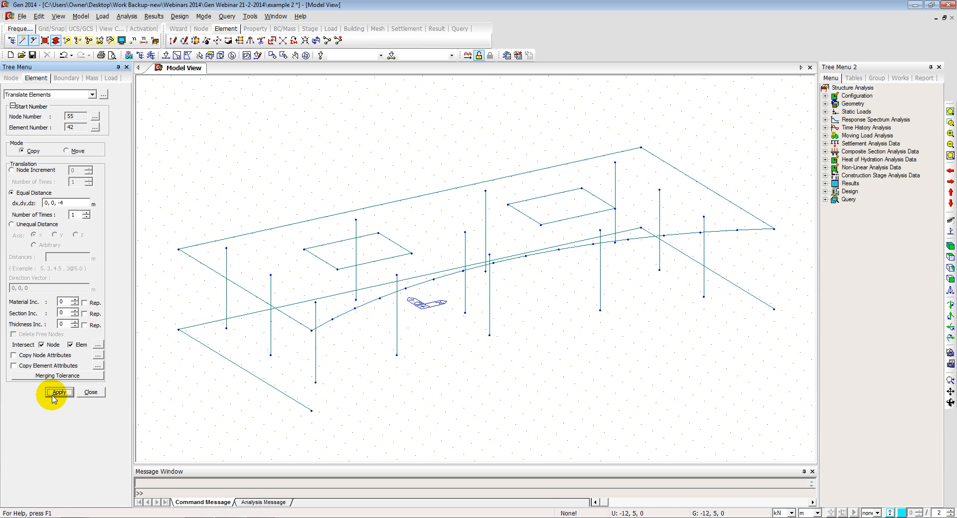
- Create a beam element joining the two open corners of the lower outline to close it
left_click(42, 95)
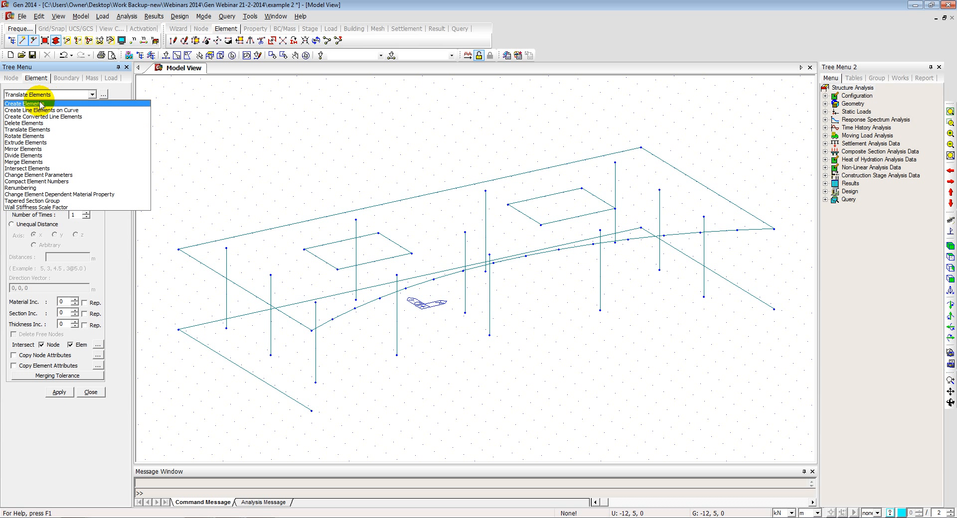
left_click(41, 104)
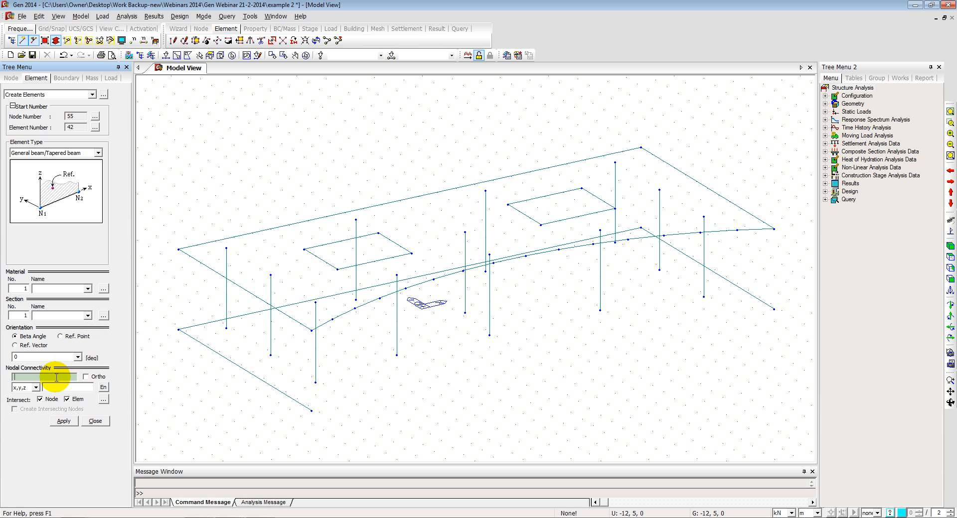
left_click(312, 412)
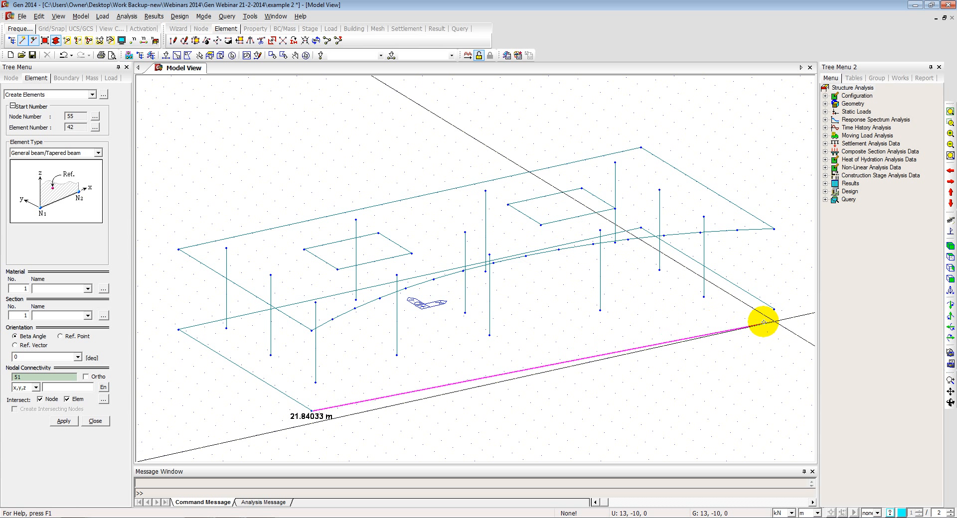
left_click(773, 310)
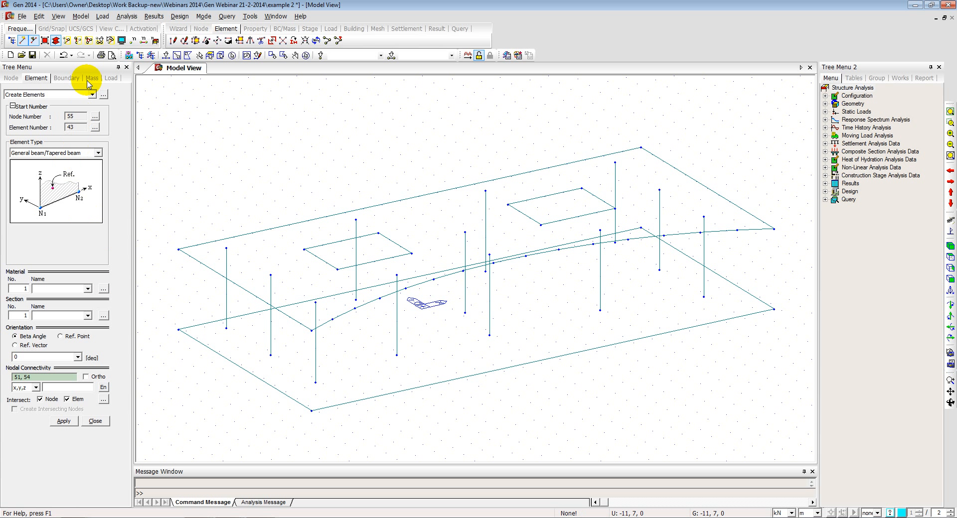
- Select the eight edges of the two inner rectangles and start Extrude Elements
left_click(165, 55)
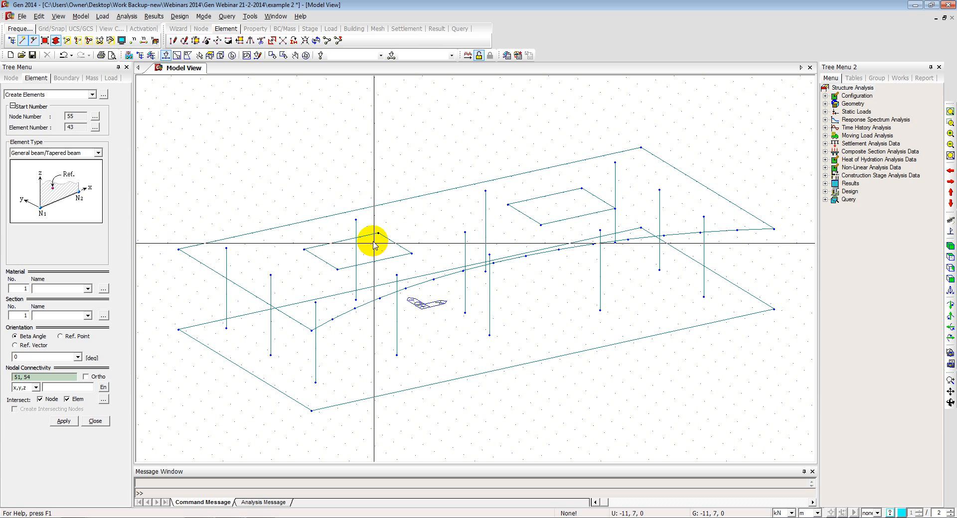
left_click(317, 259)
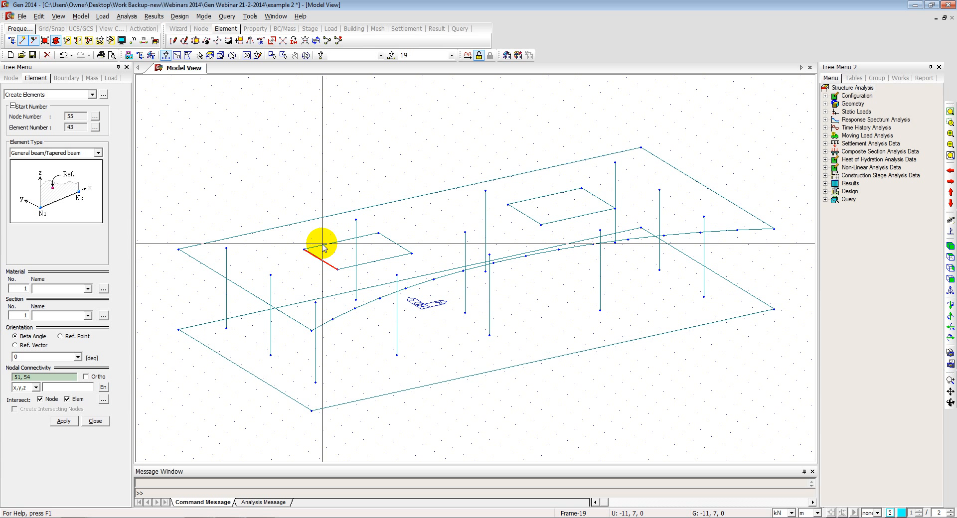
left_click(332, 242)
left_click(392, 242)
left_click(378, 260)
left_click(562, 219)
left_click(522, 213)
left_click(535, 198)
left_click(596, 196)
left_click(30, 94)
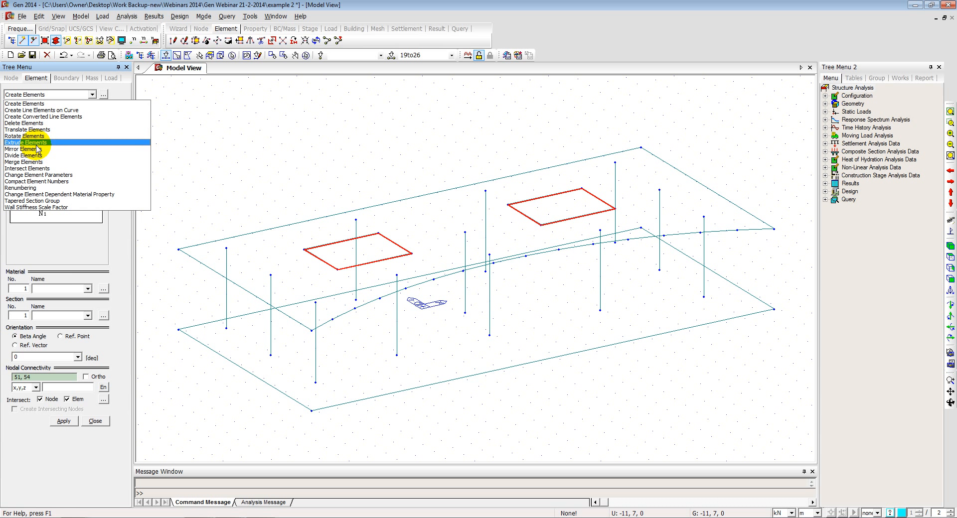
left_click(26, 143)
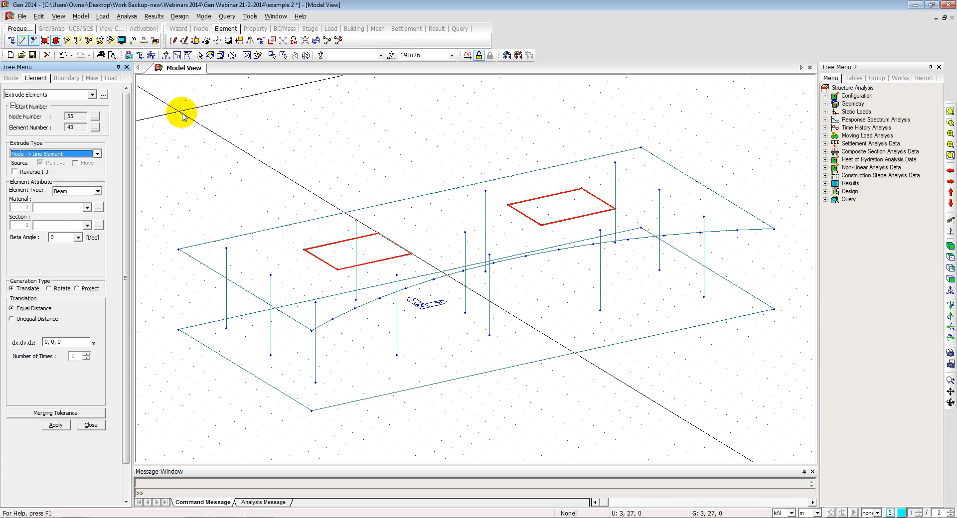
- Extrude the eight corner nodes of the two inner rectangles into beam elements by 0, 0, -4 m
left_click(166, 55)
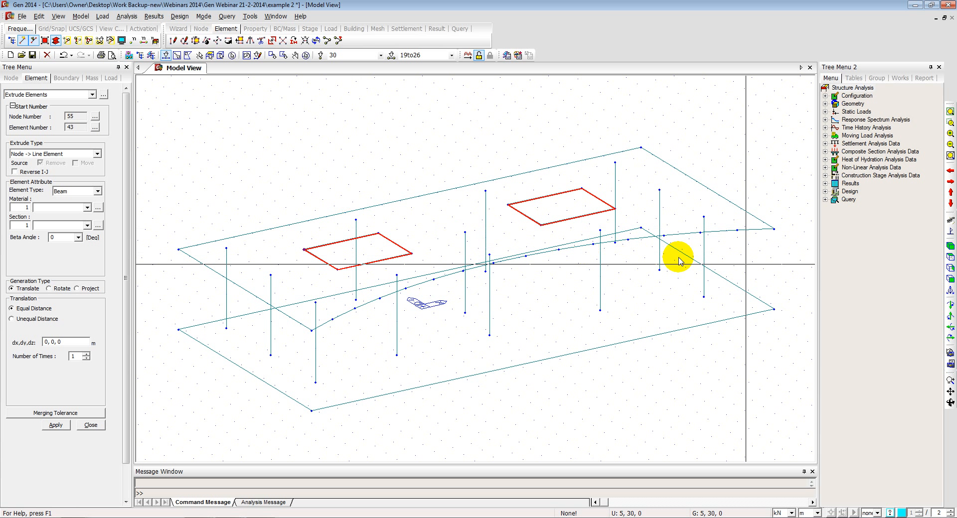
left_click(950, 257)
left_click(297, 269)
left_click(394, 270)
left_click_drag(381, 188, 407, 206)
left_click_drag(541, 186, 686, 219)
left_click_drag(532, 261, 682, 289)
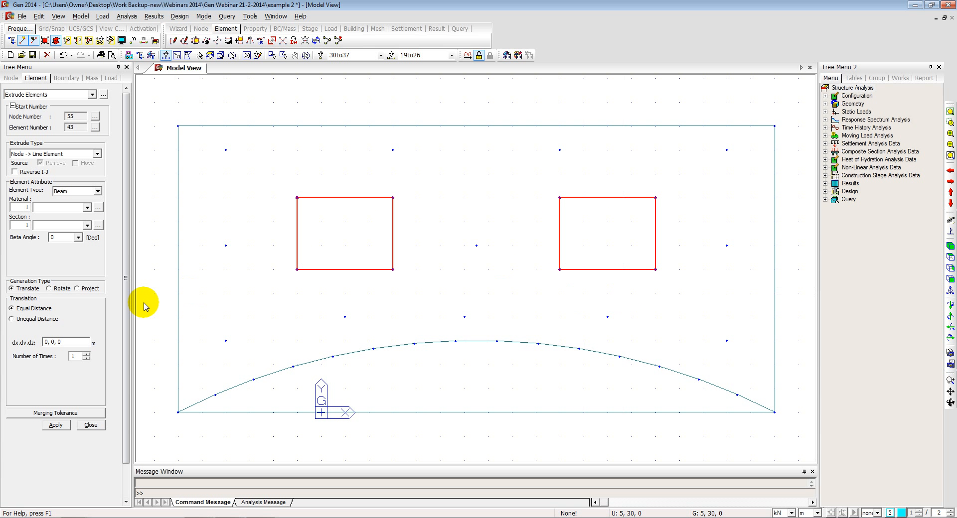
left_click(949, 247)
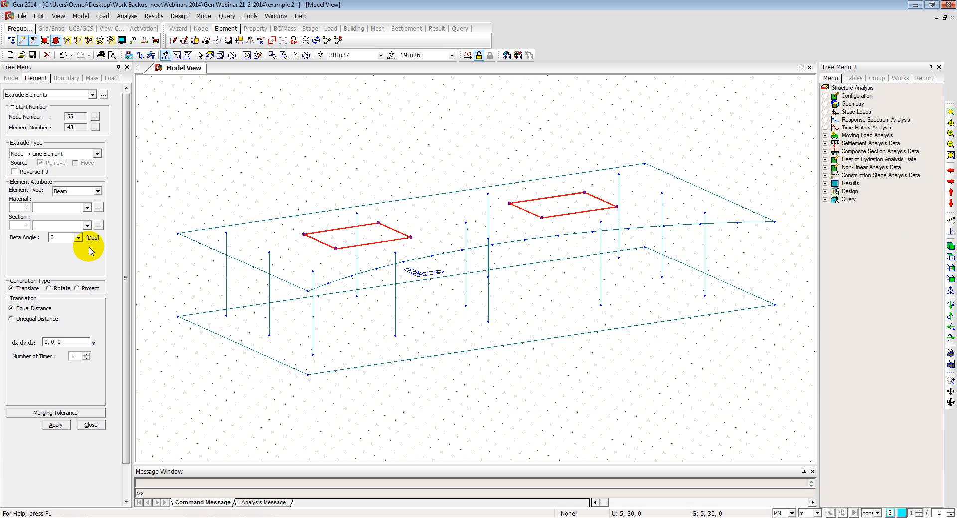
left_click(60, 342)
left_click(227, 233)
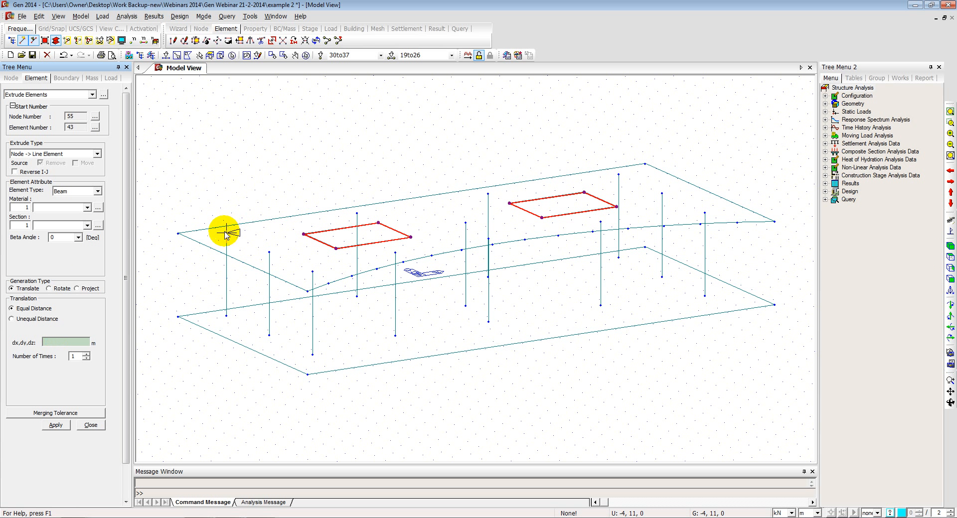
left_click(227, 314)
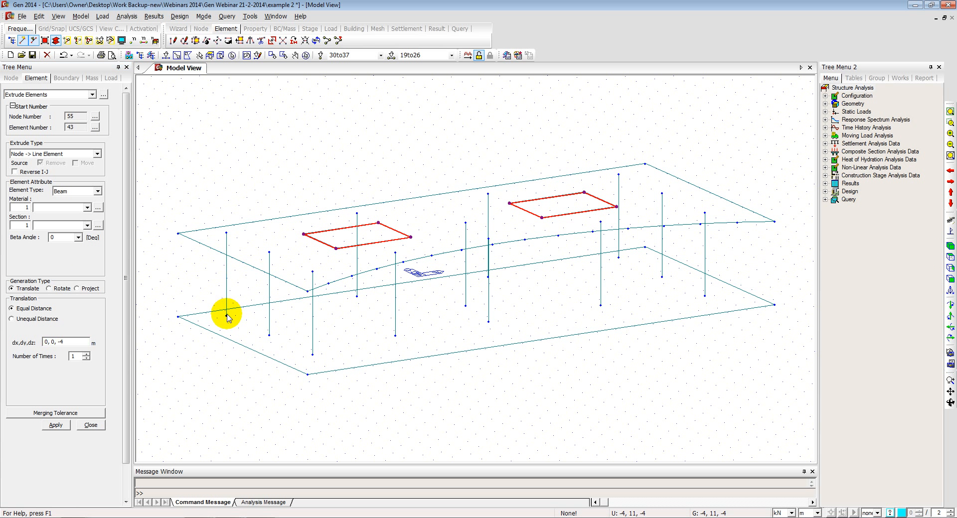
left_click(56, 425)
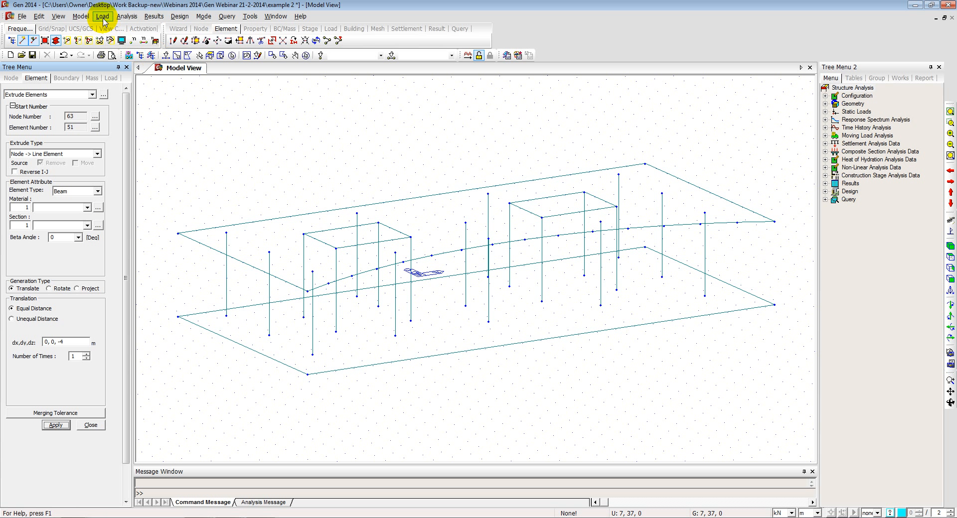
- Auto-mesh one short side wall of the first core as quadrilateral plates at 1 m, using the Nodes method on its four corners
left_click(81, 17)
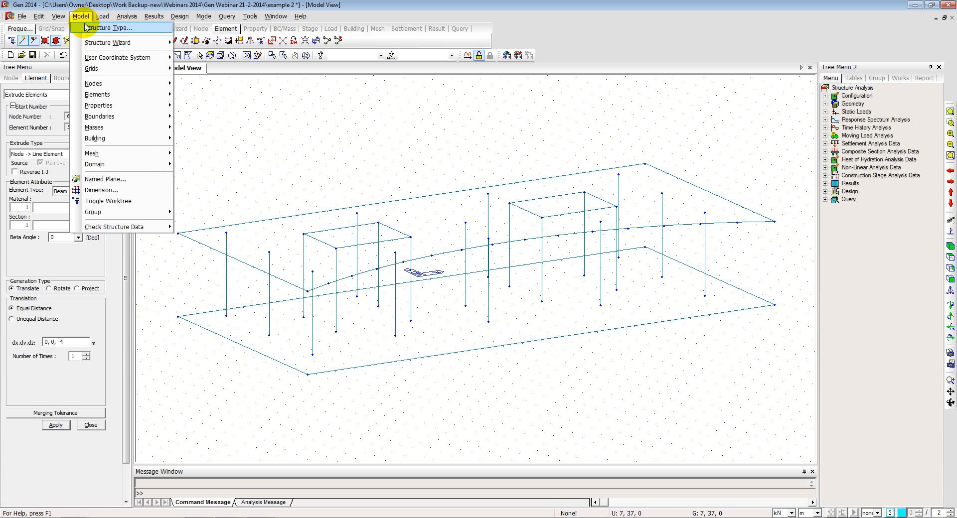
mouse_move(125, 153)
left_click(209, 154)
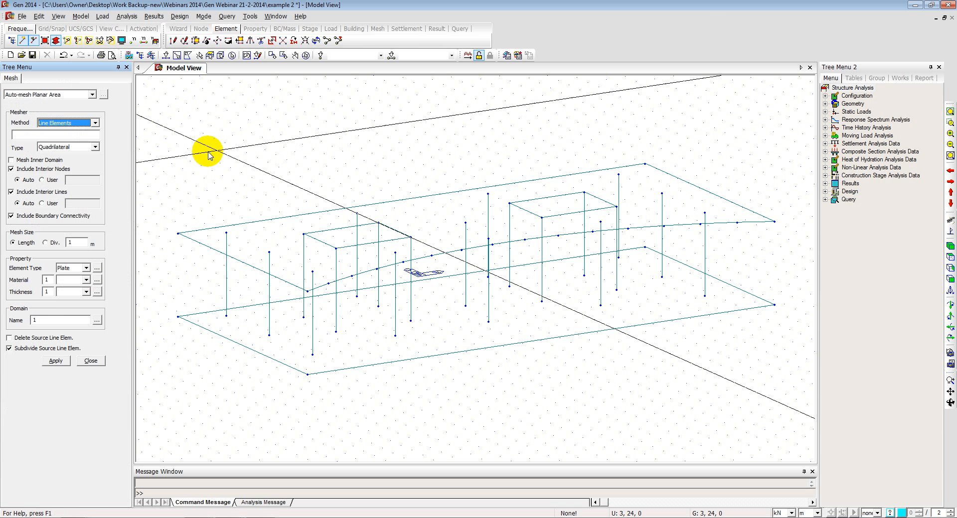
left_click(61, 125)
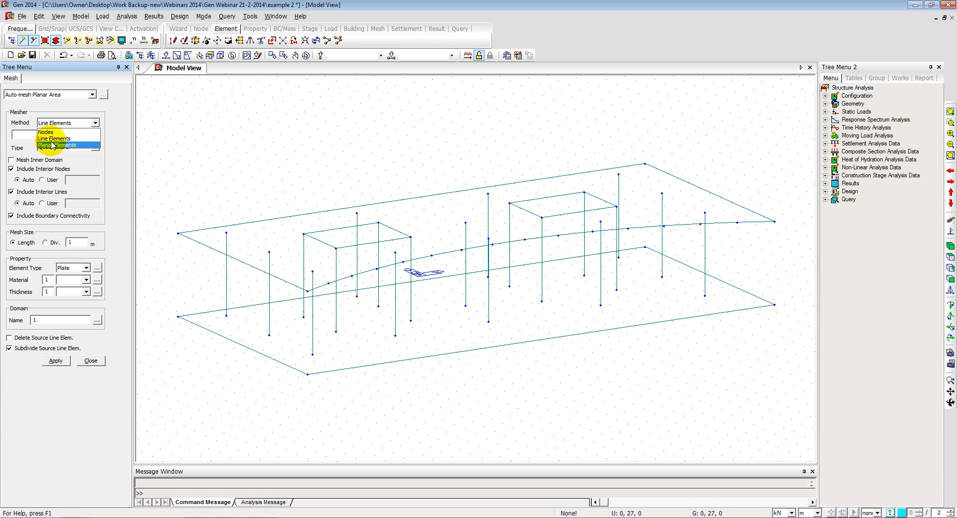
left_click(50, 133)
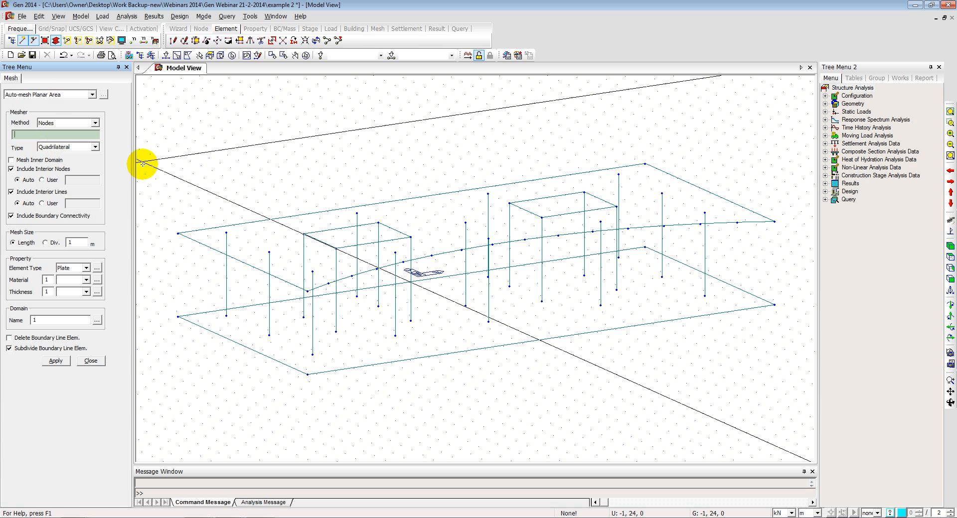
left_click(304, 234)
left_click(303, 317)
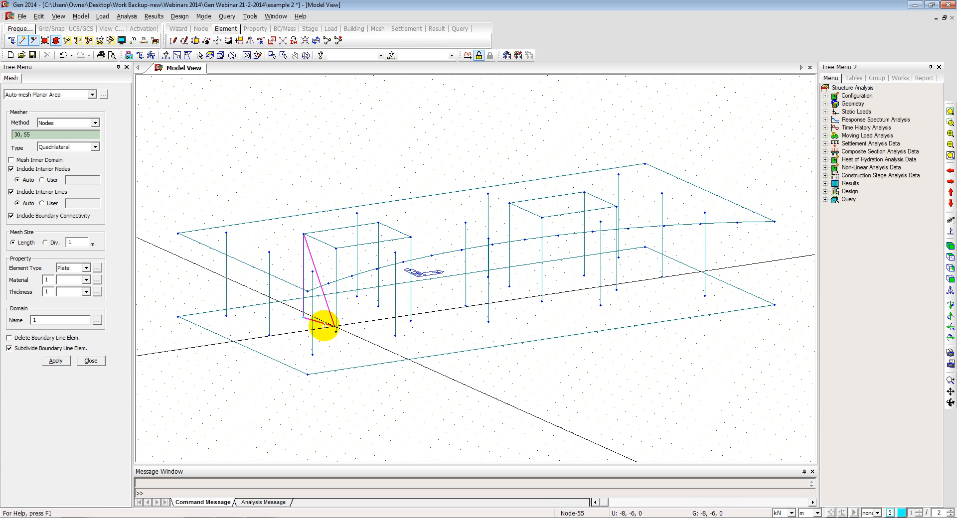
left_click(336, 331)
left_click(336, 246)
left_click(56, 361)
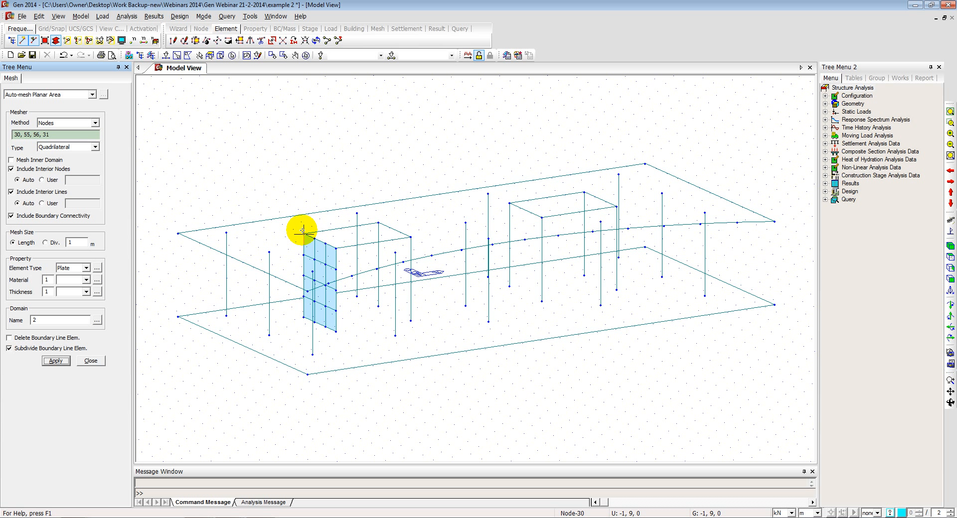
- Select both core outlines in plan, activate only those elements, and return to the isometric view
left_click(951, 259)
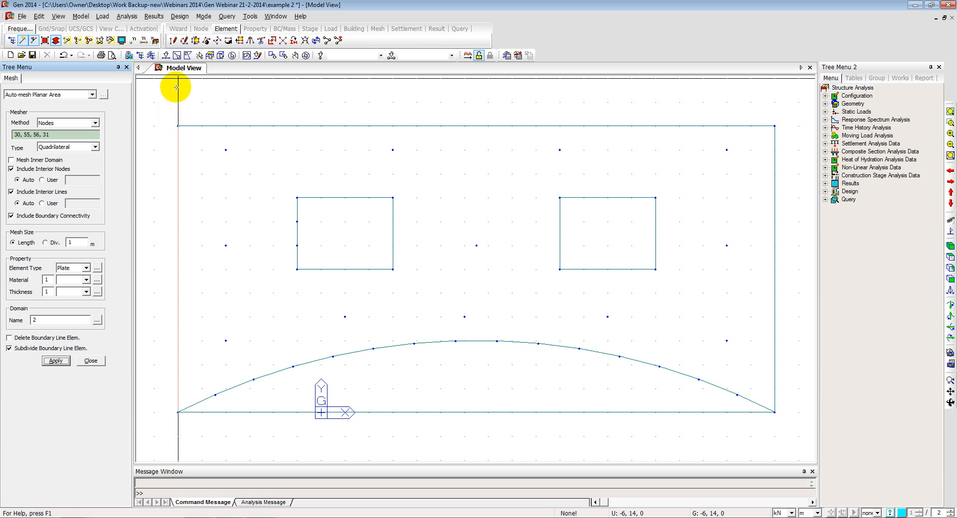
left_click(177, 56)
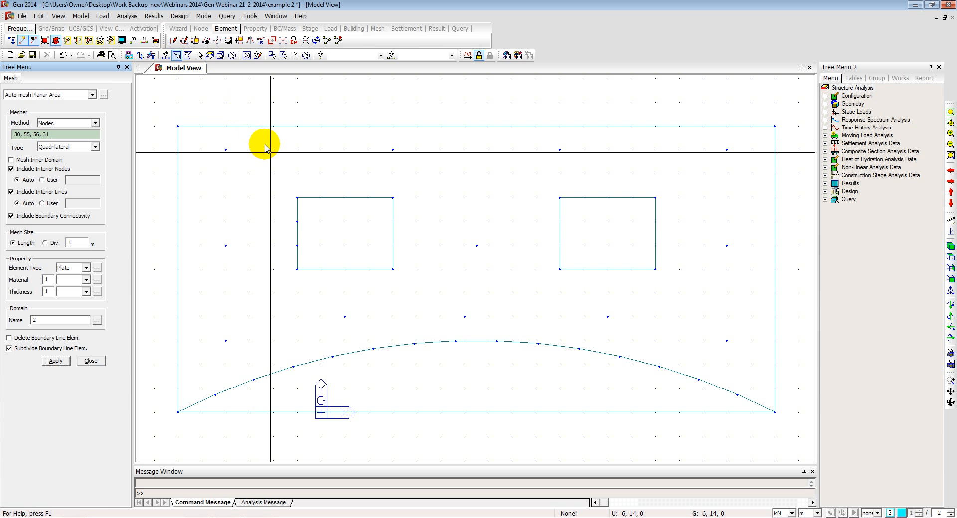
left_click_drag(282, 181, 418, 286)
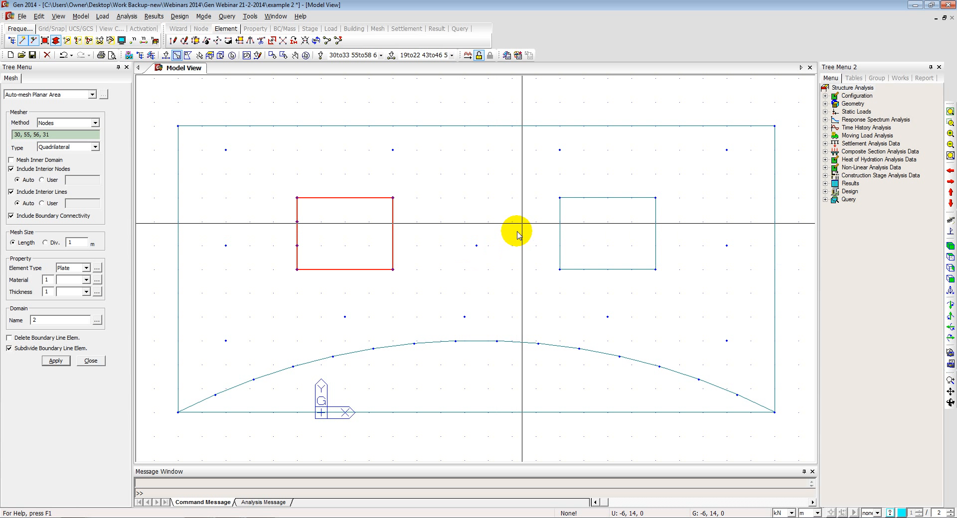
left_click_drag(542, 190, 683, 277)
key("F2")
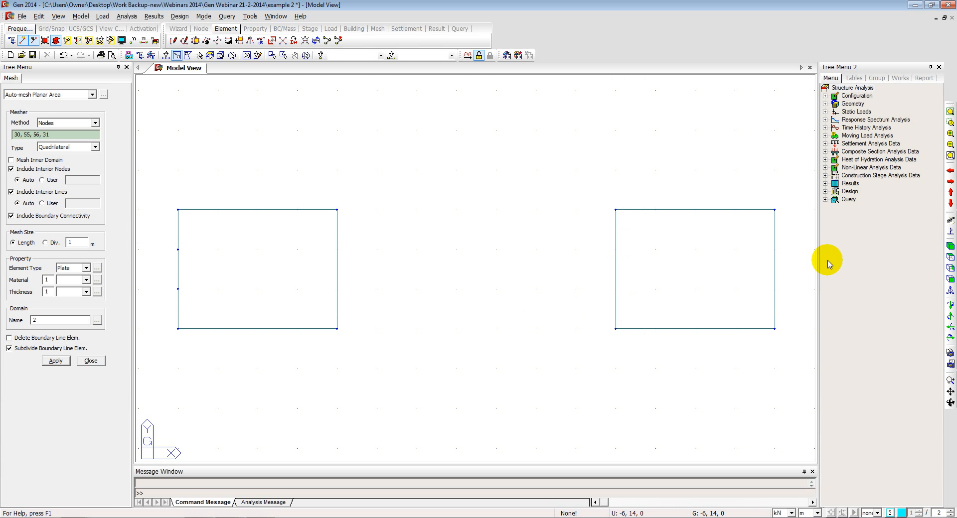
left_click(951, 257)
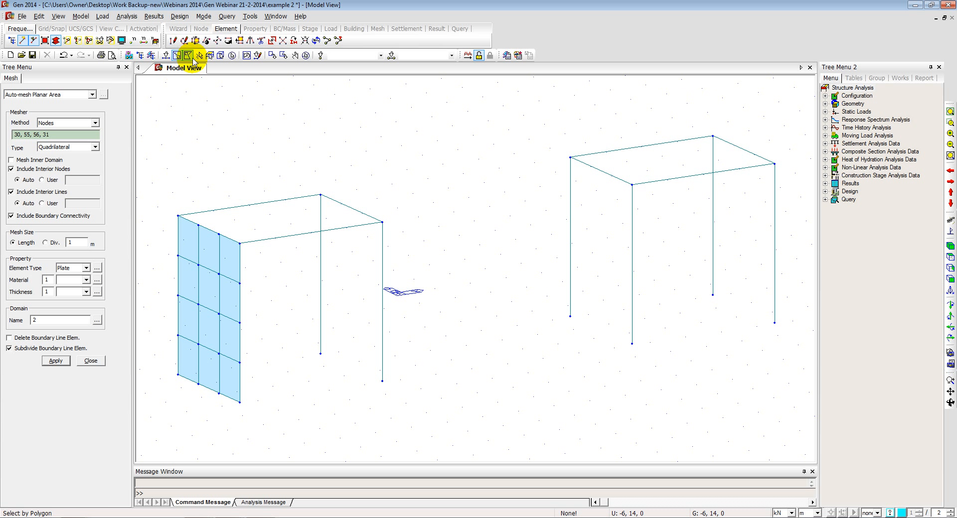
- Select the elements lying in the XZ plane through the meshed wall's lower front corner
left_click(209, 56)
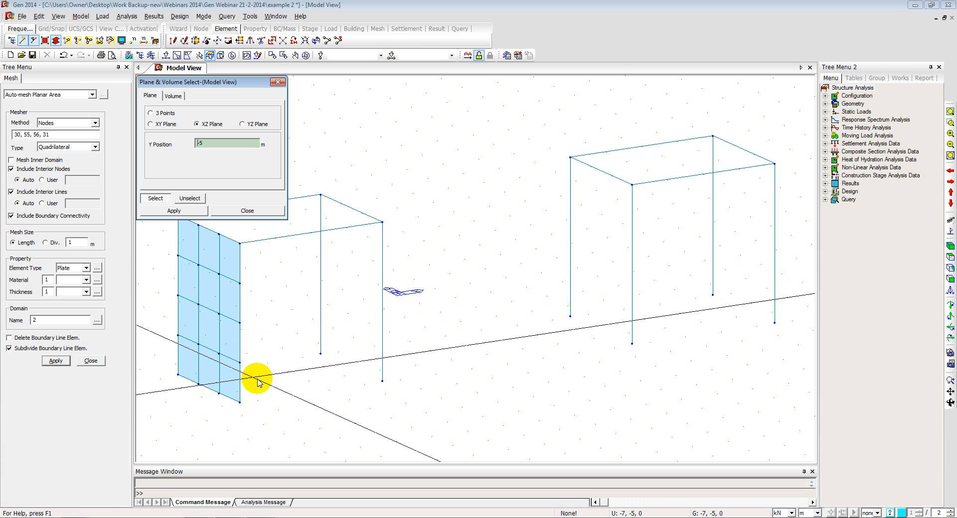
left_click(241, 401)
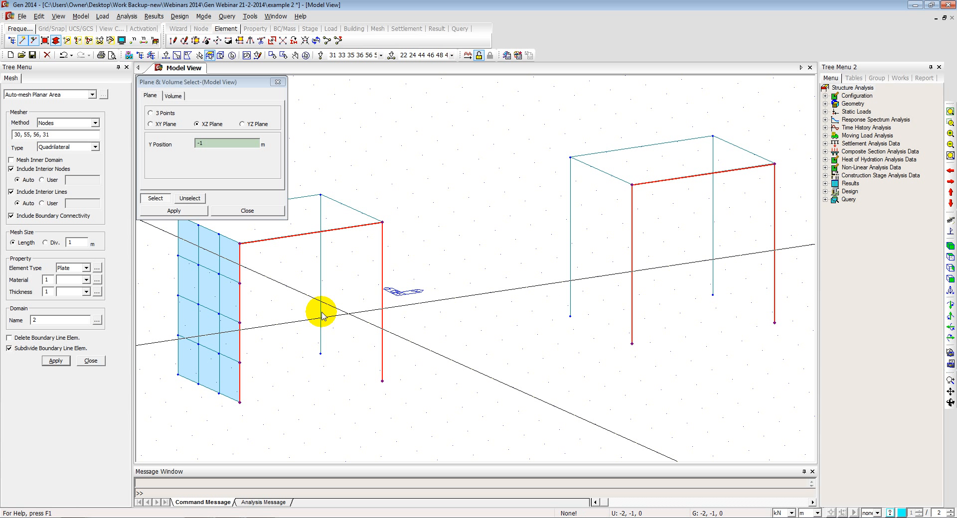
left_click(247, 211)
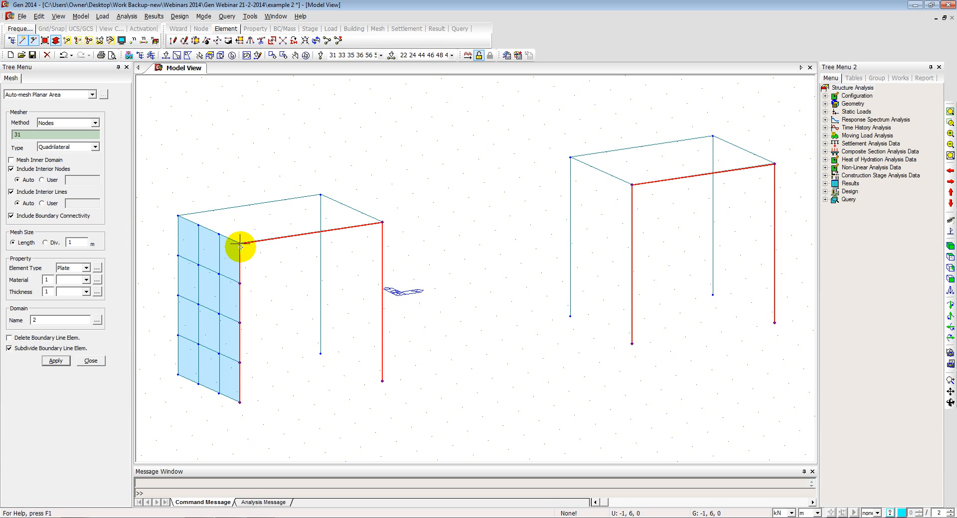
- Auto-mesh the first core's long front wall as quadrilateral plates at 1 m between its four corner nodes
left_click(376, 224)
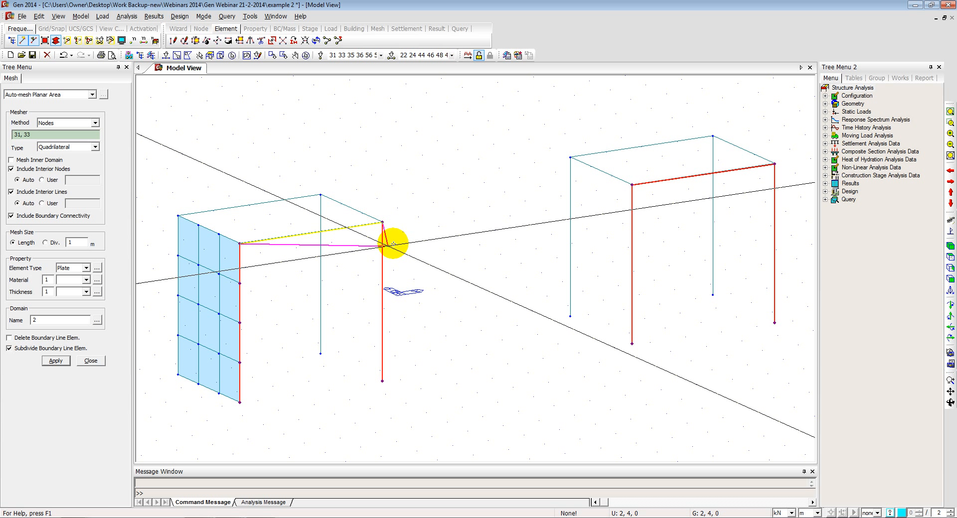
left_click(383, 381)
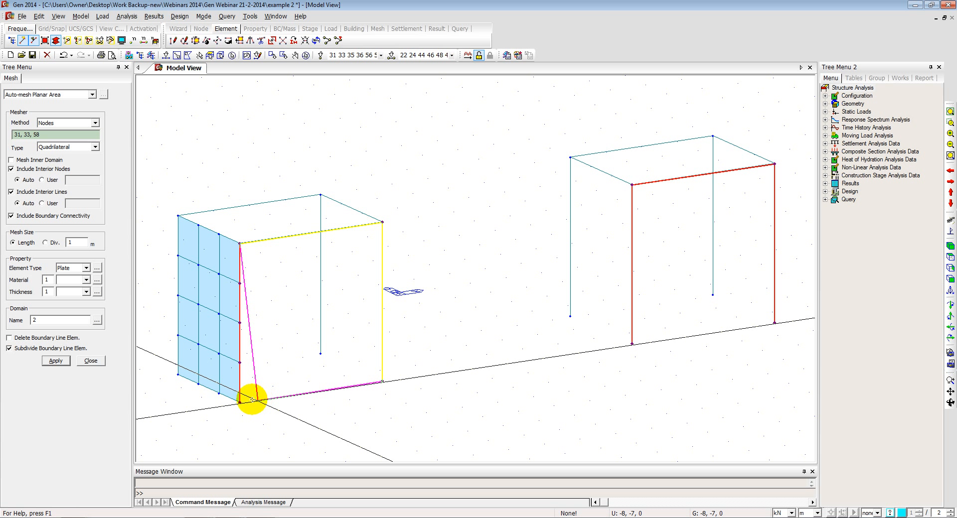
left_click(246, 396)
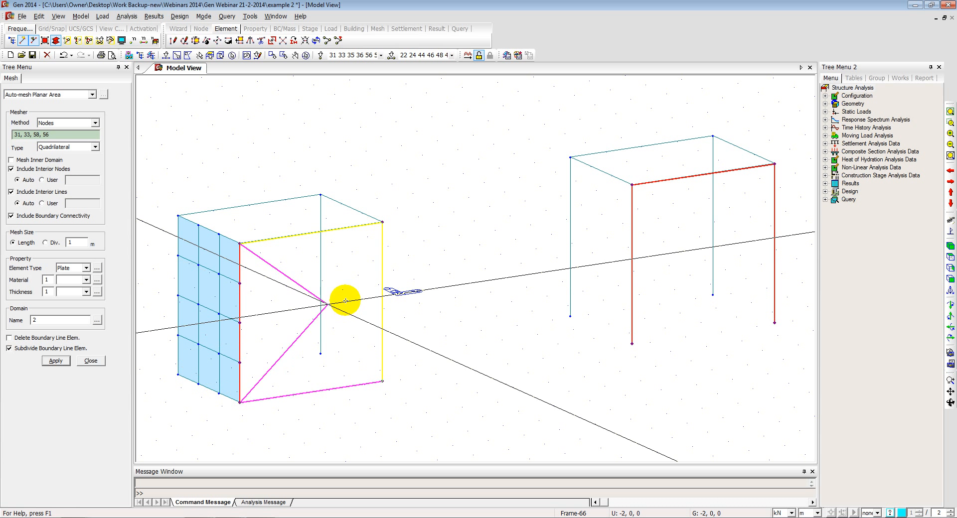
left_click(54, 361)
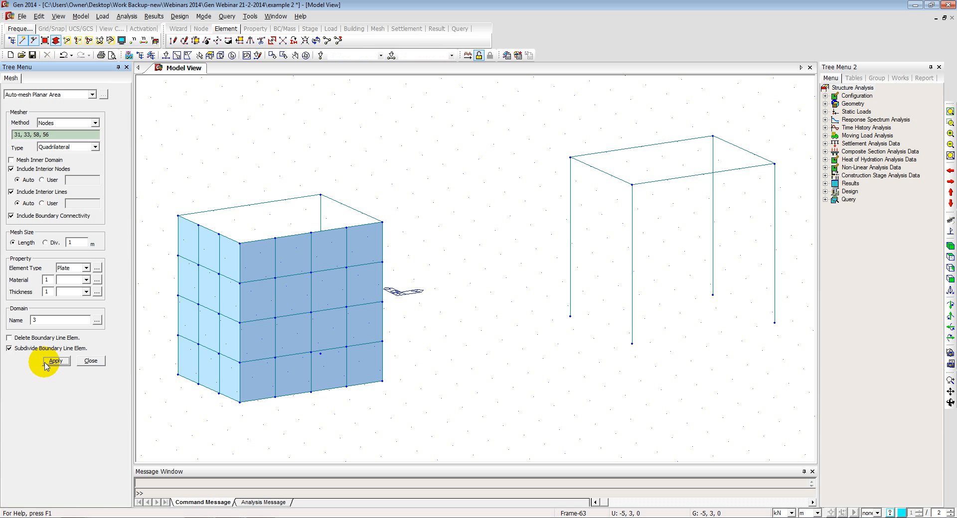
middle_click_drag(324, 254, 268, 245, "ctrl")
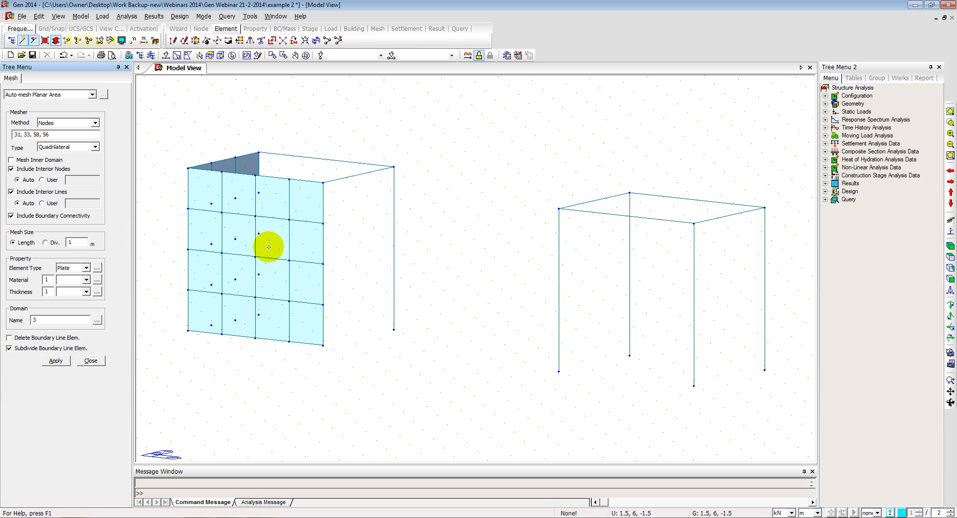
left_click(323, 183)
left_click(394, 167)
left_click(399, 330)
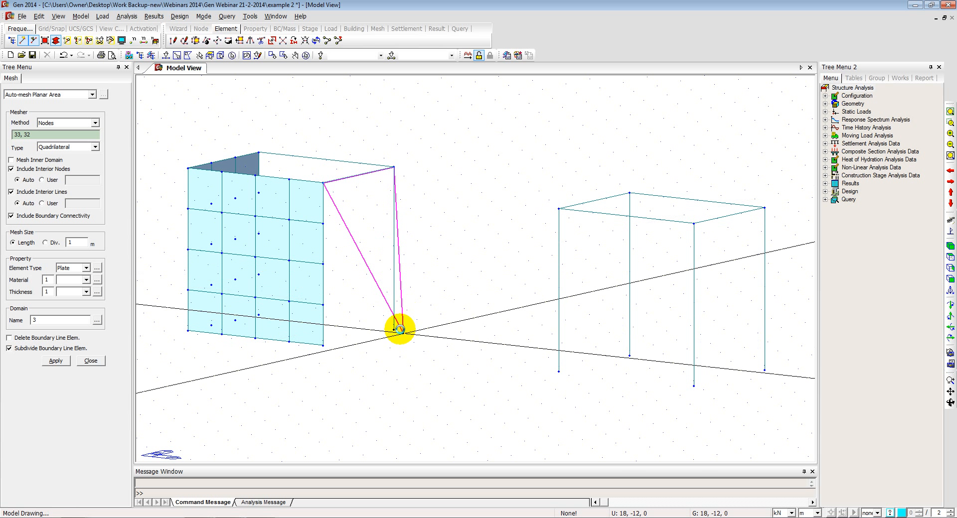
left_click(39, 135)
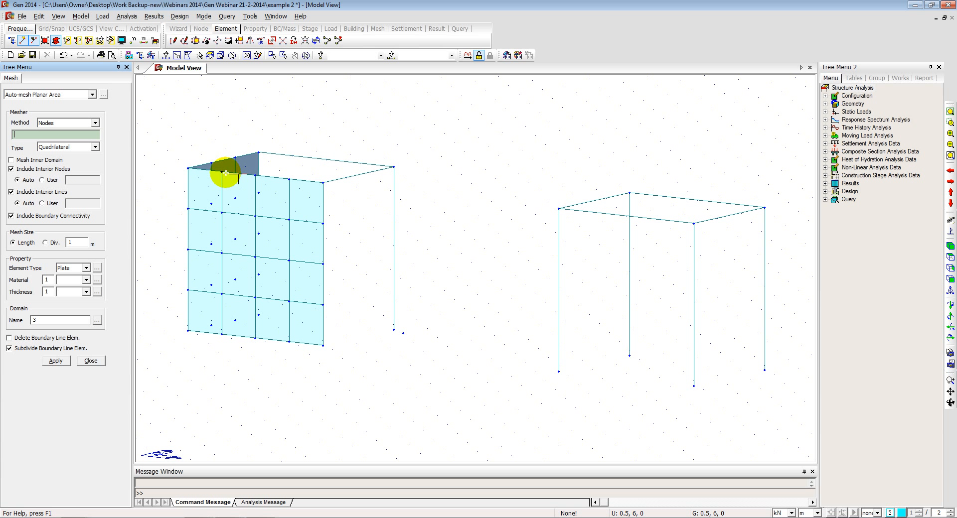
- Auto-mesh the first core's opposite short side wall as quadrilateral plates at 1 m between its four corner nodes
left_click(323, 183)
left_click(394, 167)
left_click(394, 329)
left_click(324, 345)
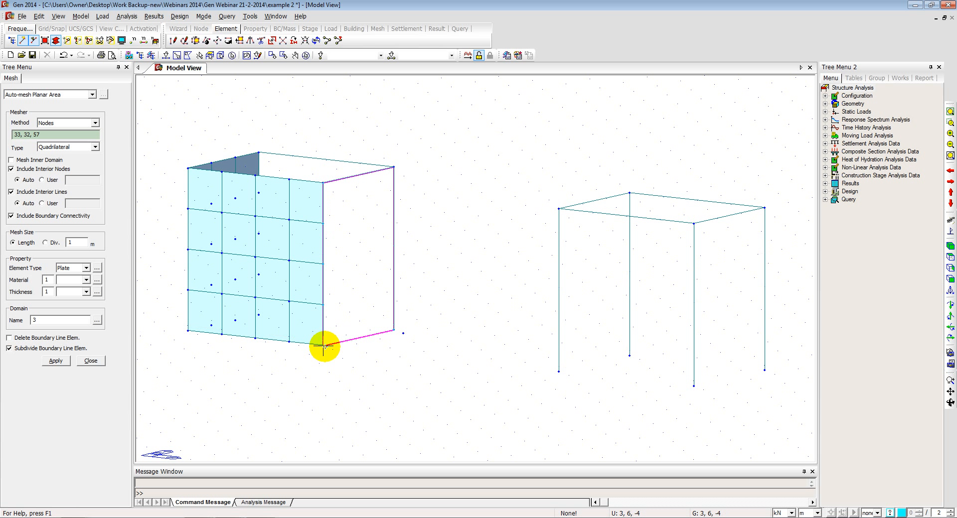
left_click(46, 364)
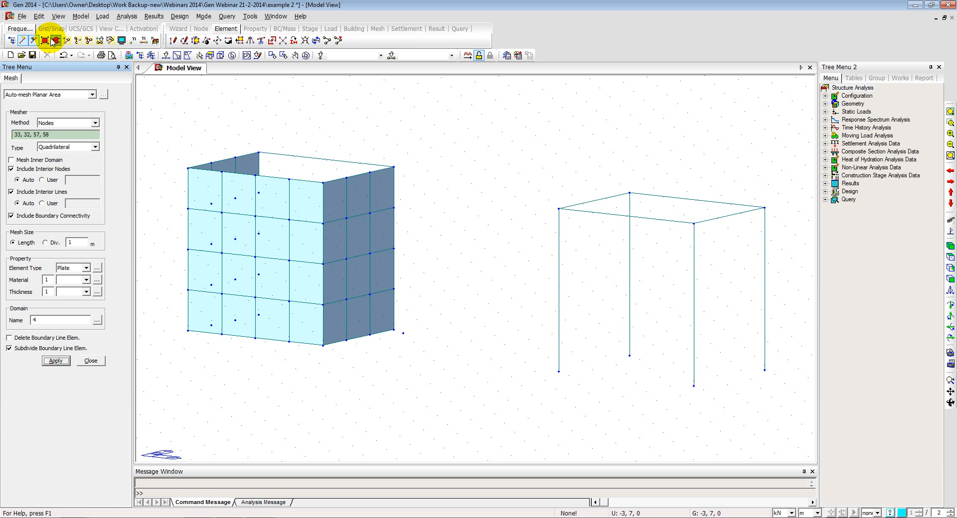
- Turn off the point grid display in the model view
left_click(47, 30)
left_click(12, 42)
middle_click_drag(413, 211, 461, 234, "ctrl")
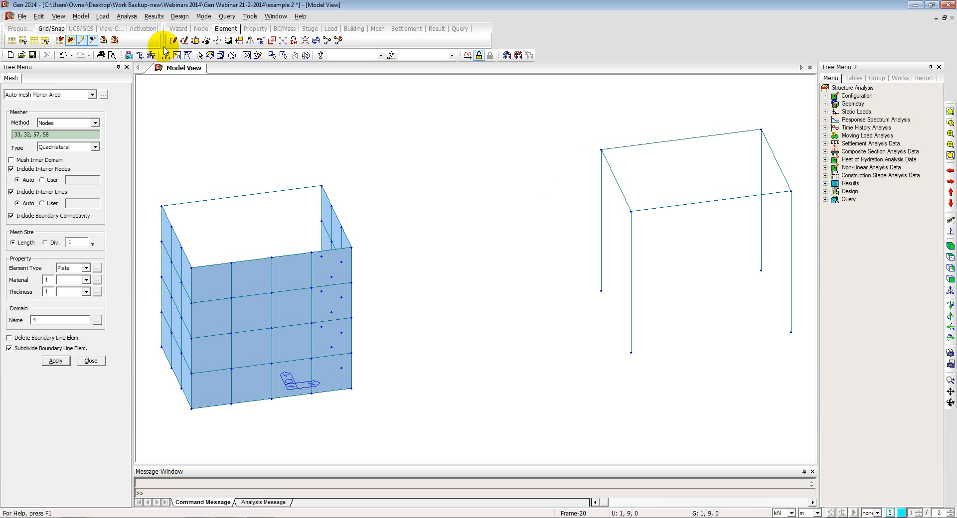
- Create beam elements joining the four lower corners of the second core into a closed rectangle
left_click(81, 16)
mouse_move(100, 94)
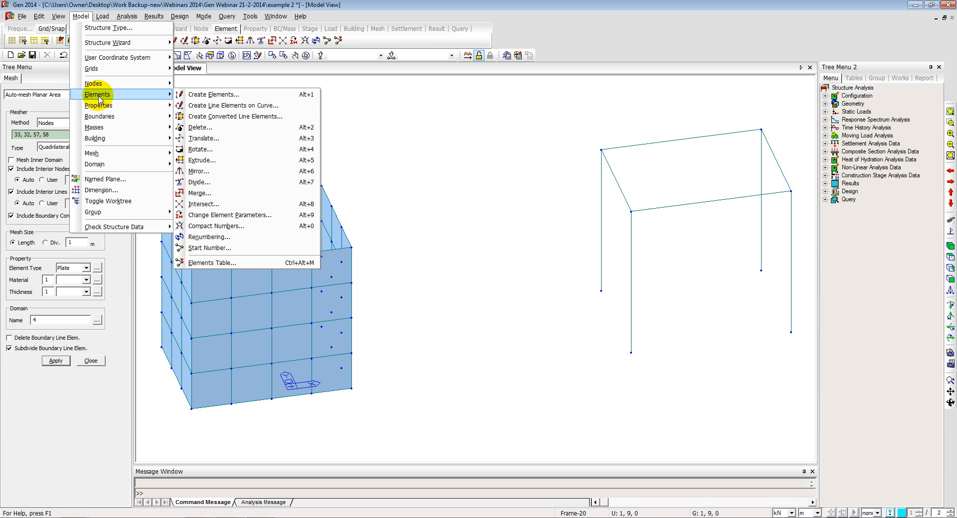
left_click(195, 95)
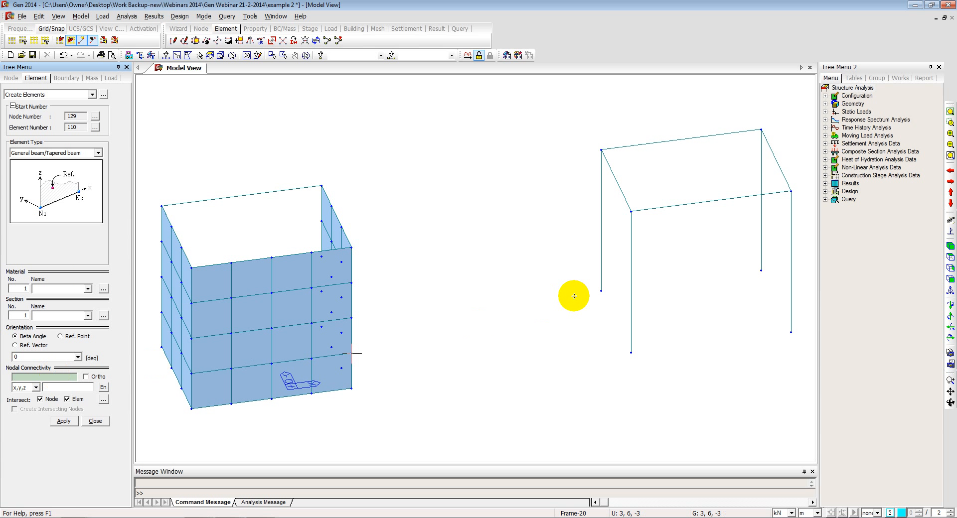
left_click(601, 290)
left_click(762, 270)
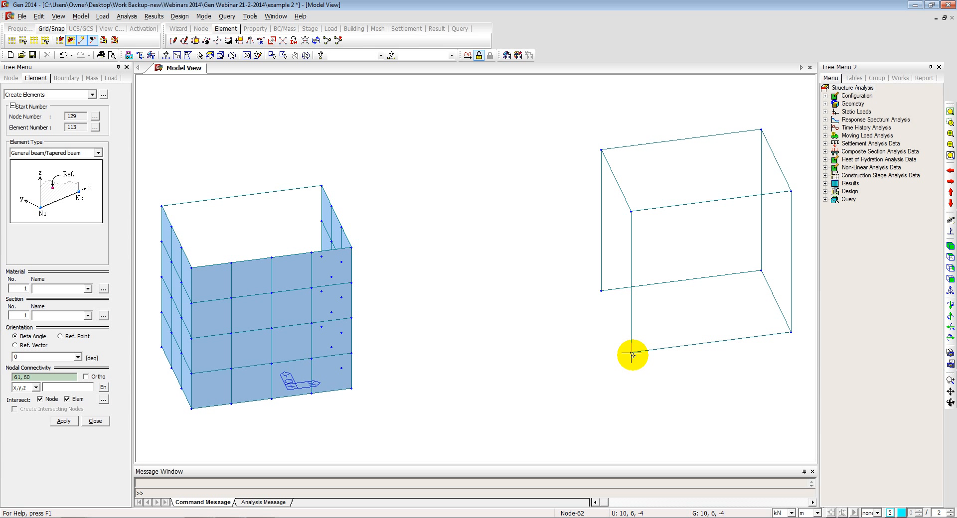
left_click(95, 421)
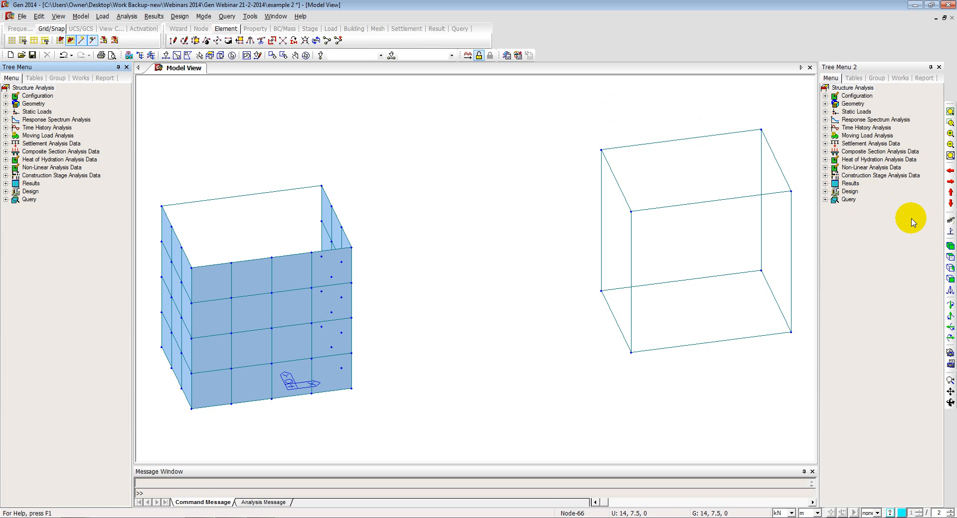
- Auto-mesh the second core's rear wall along its upper plan edge from its line elements, as quadrilateral plates at 1 m
left_click(951, 259)
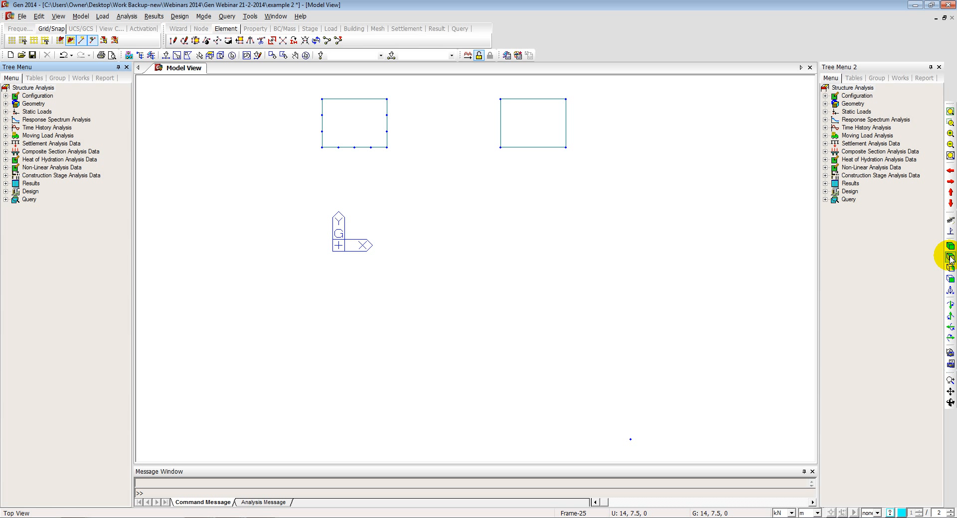
middle_click_drag(519, 126, 511, 209)
left_click(78, 16)
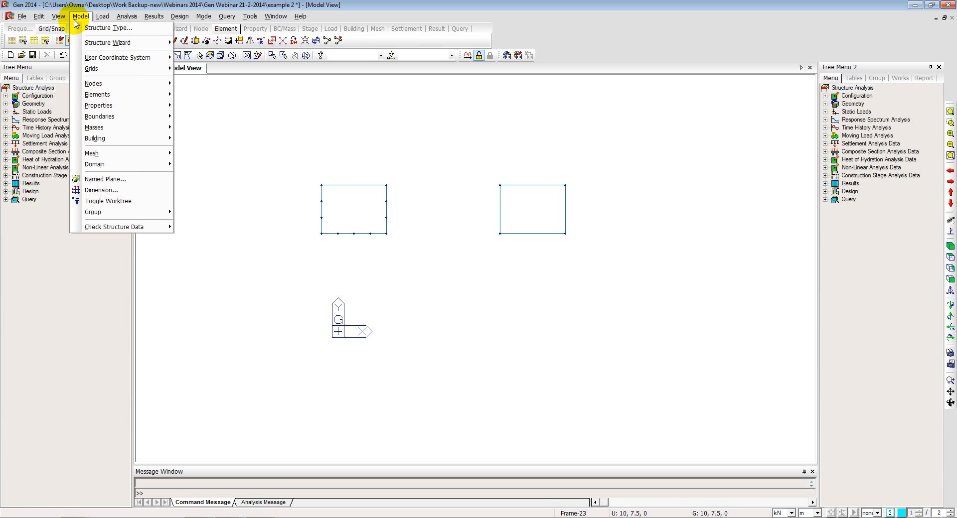
mouse_move(129, 156)
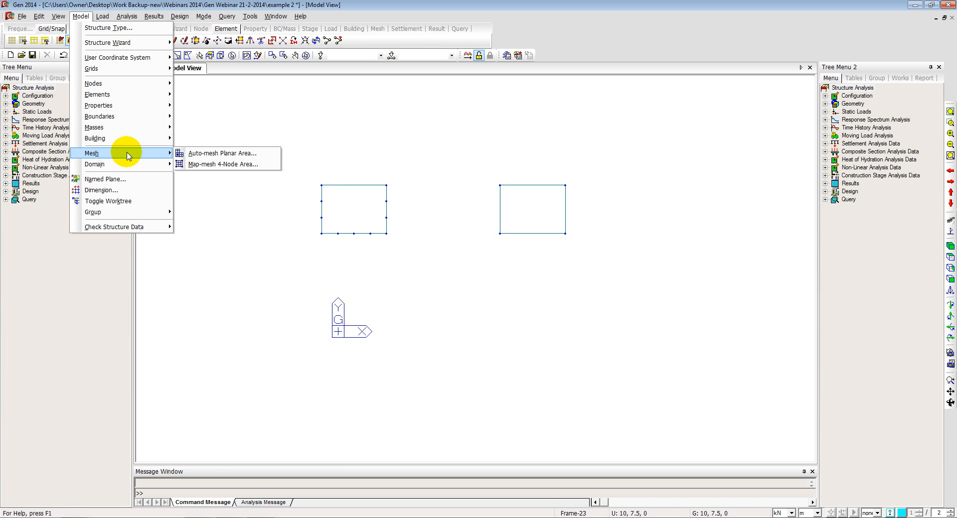
left_click(234, 153)
left_click(168, 57)
left_click_drag(485, 174, 599, 195)
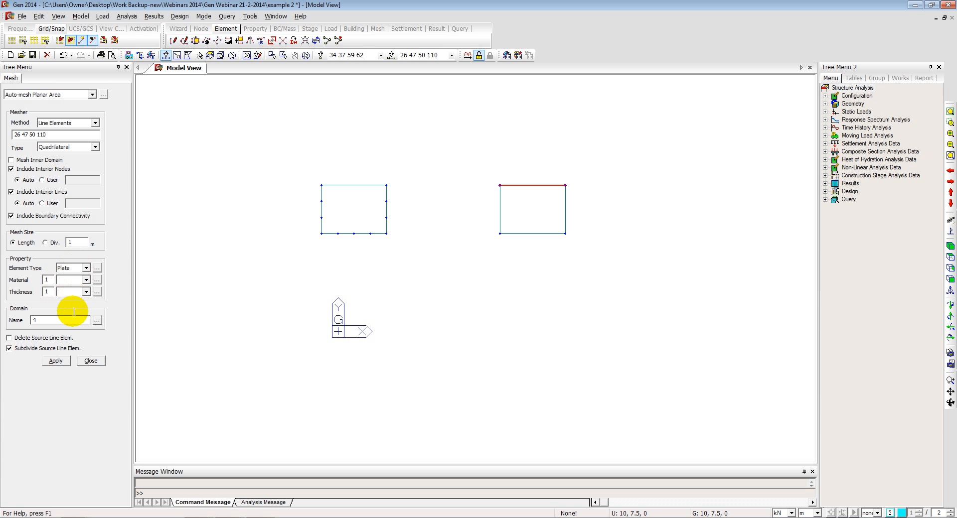
- Auto-mesh the second core's remaining three walls along their plan edges from line elements, as quadrilateral plates at 1 m
left_click_drag(488, 155, 504, 244)
left_click(57, 361)
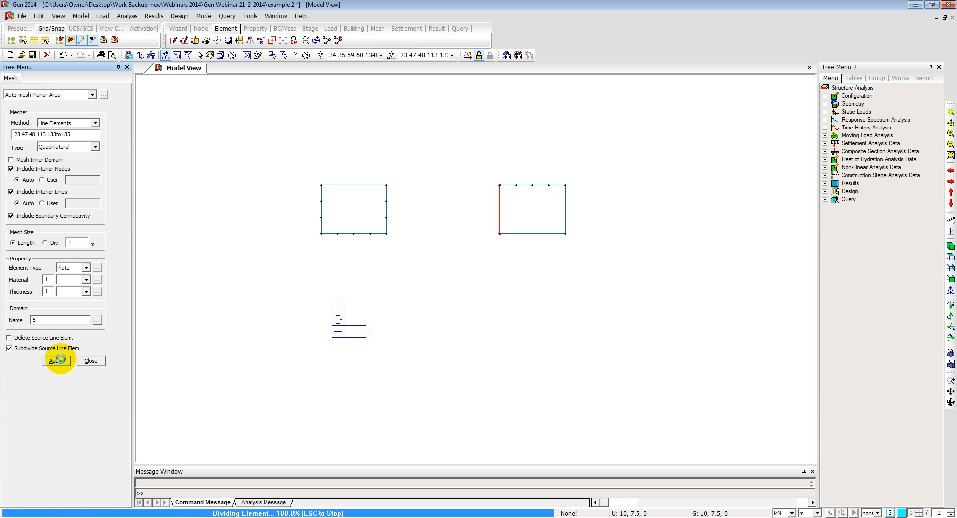
left_click(513, 234)
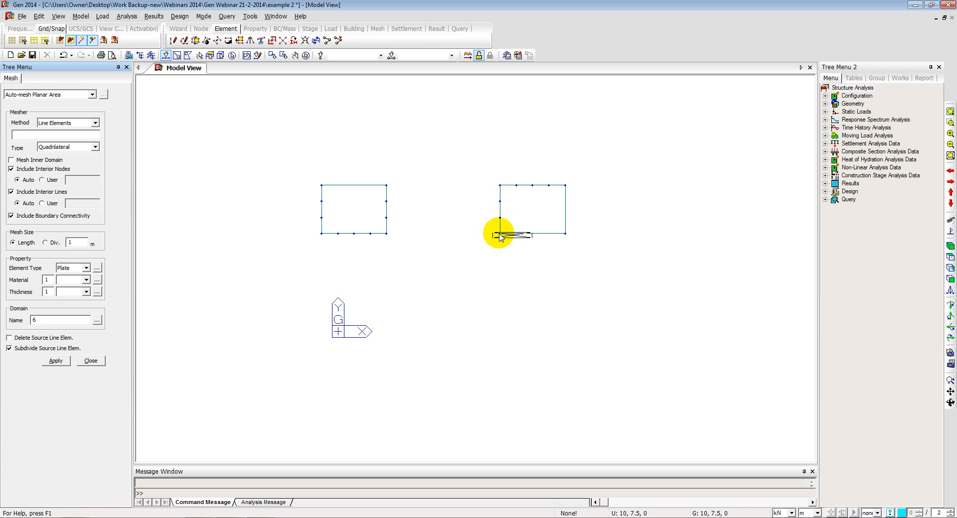
left_click(56, 361)
left_click(565, 209)
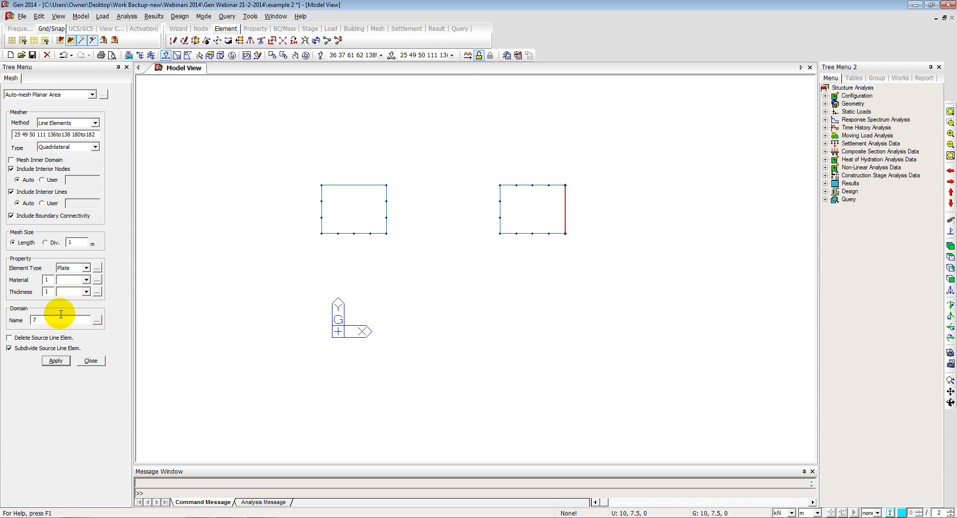
left_click(59, 361)
- Auto-mesh the second core's open side wall as quadrilateral plates at 1 m using the Nodes method between its four corner nodes
middle_click_drag(344, 254, 337, 193, "ctrl")
left_click(55, 126)
left_click(46, 136)
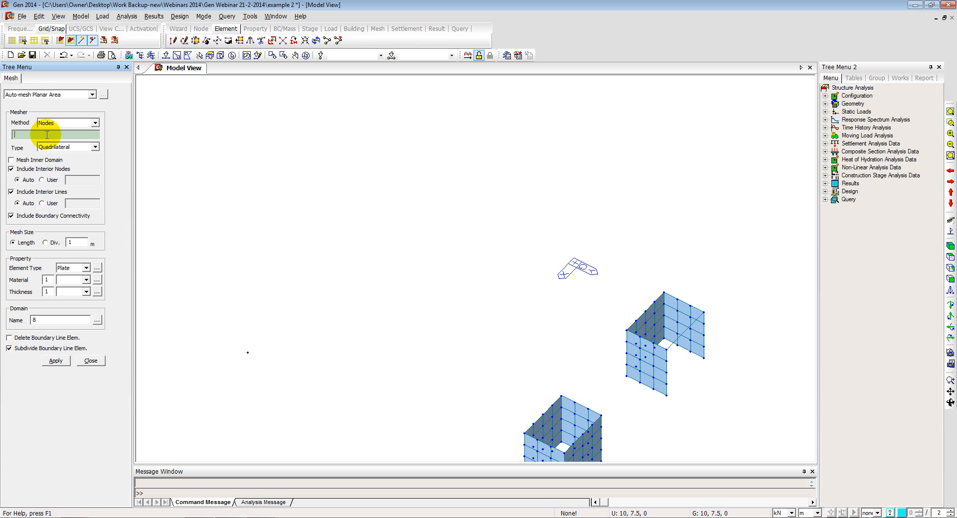
left_click(667, 349)
left_click(704, 313)
left_click(704, 359)
left_click(667, 396)
left_click(56, 361)
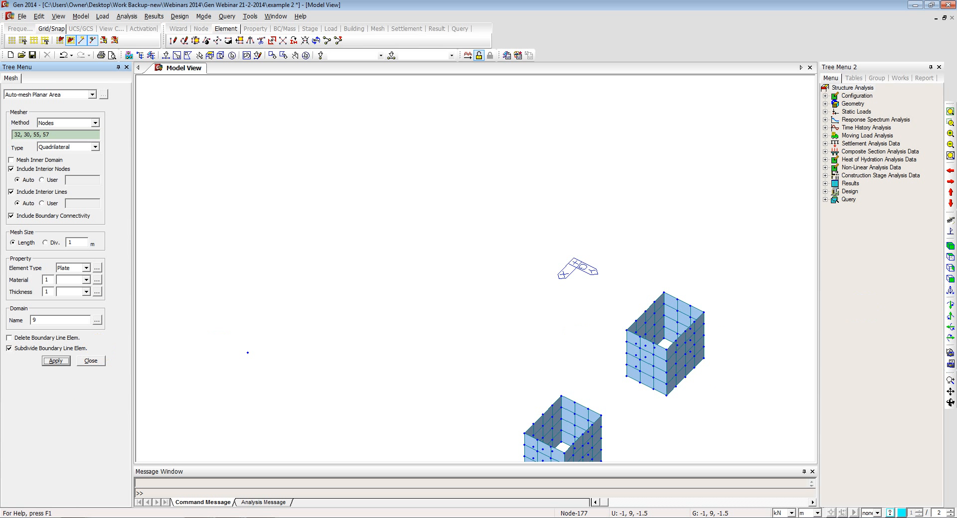
- Delete the middle block of plates, two wide and three high, at the base of each core's front wall as door openings
left_click(950, 245)
left_click_drag(279, 323, 268, 329)
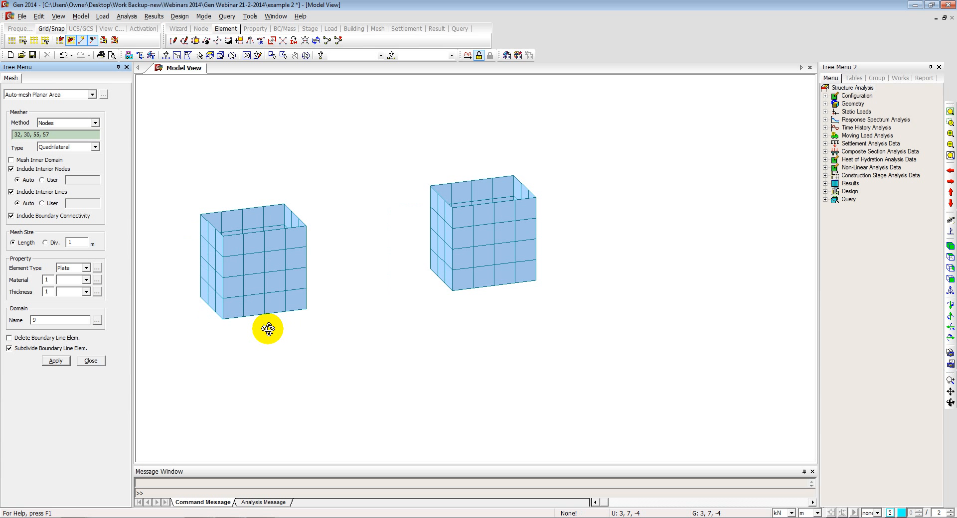
left_click(164, 55)
middle_click_drag(251, 301, 249, 326, "ctrl")
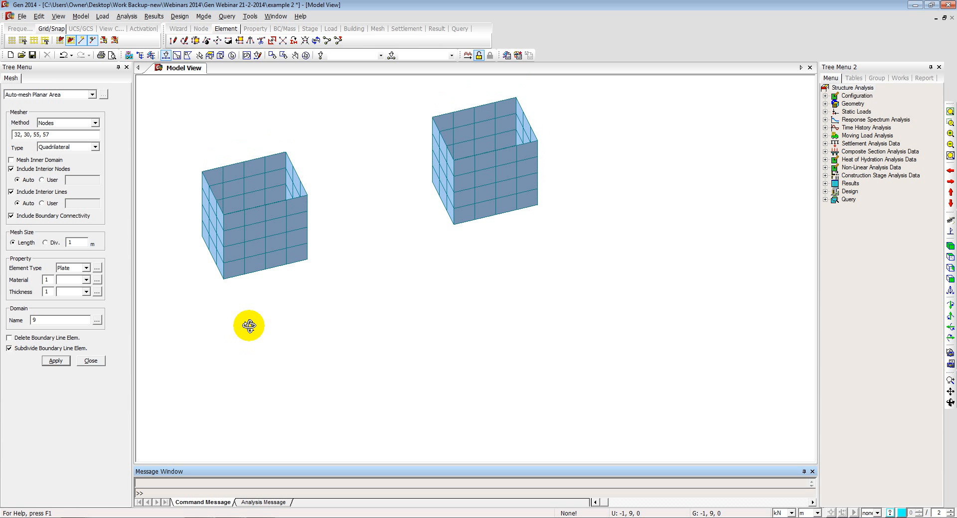
left_click(254, 265)
left_click(257, 247)
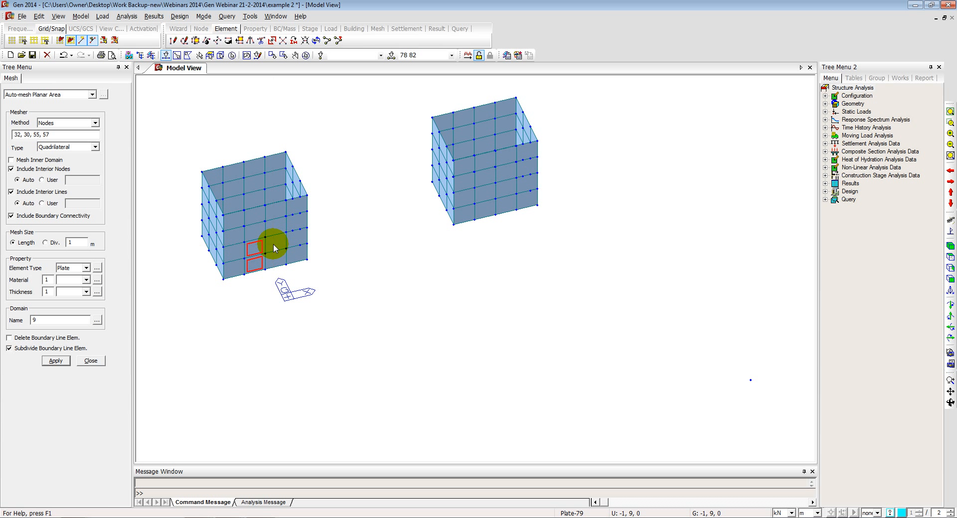
left_click(274, 244)
left_click(260, 231)
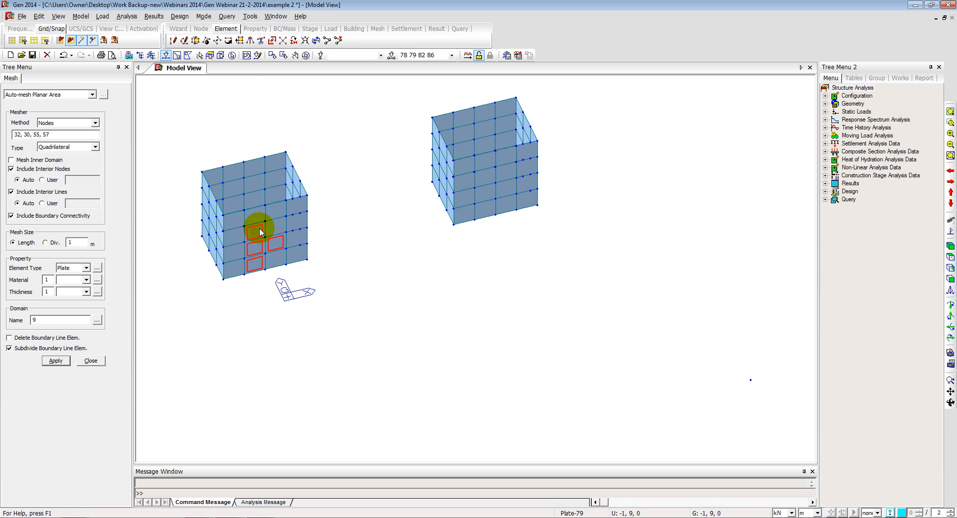
left_click(280, 230)
left_click(274, 256)
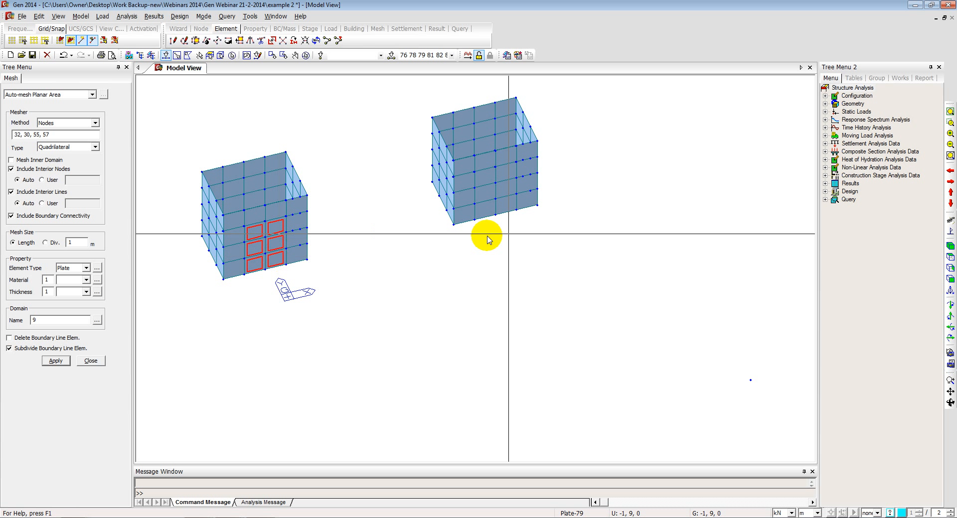
left_click(486, 209)
left_click(484, 194)
left_click(484, 178)
left_click(507, 174)
left_click(505, 188)
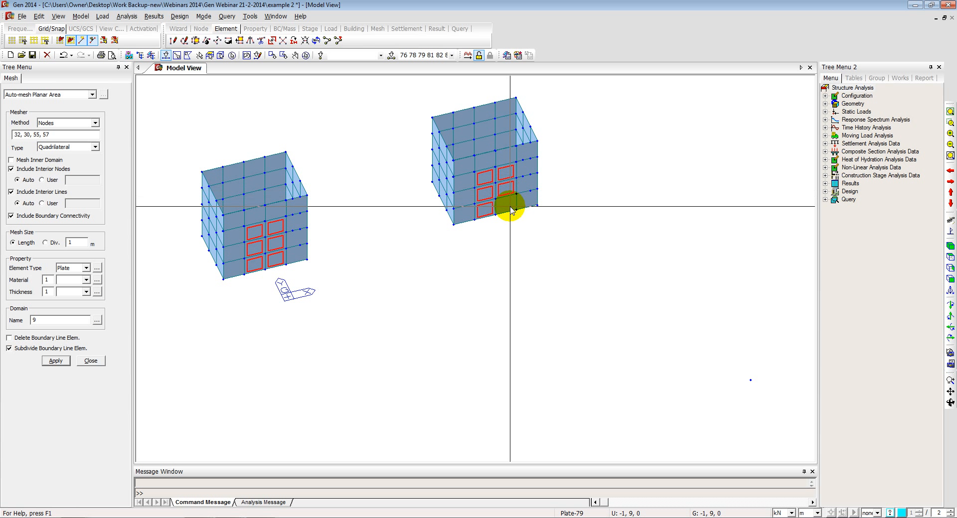
left_click(507, 206)
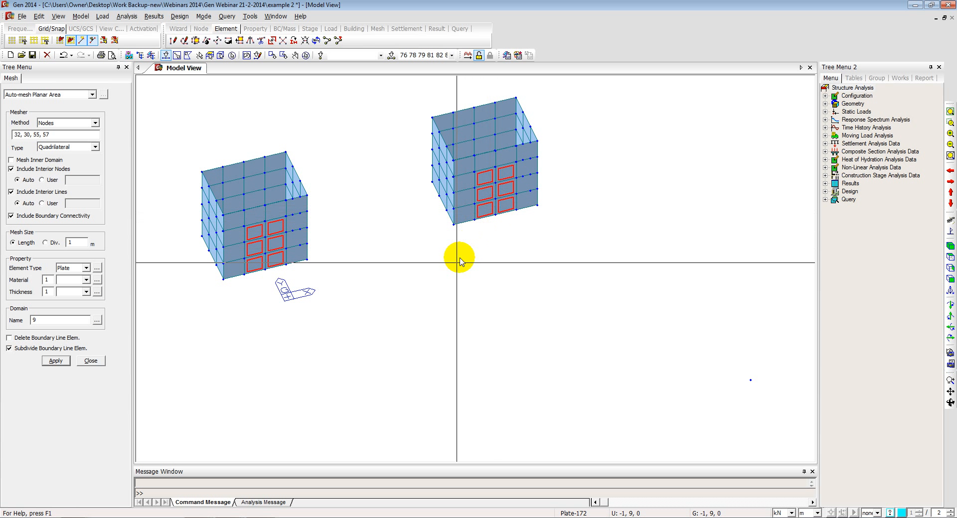
key("Delete")
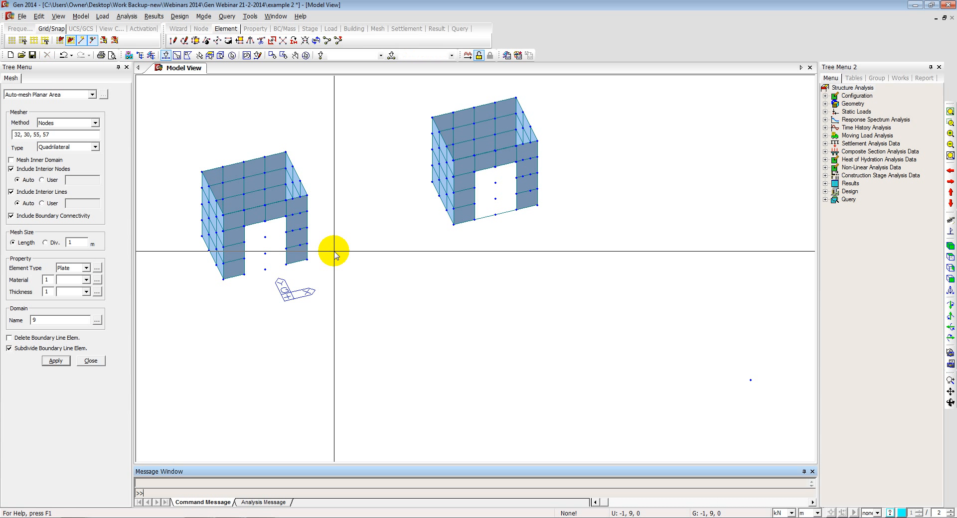
- Delete all free nodes in the active model, with every node selected and Only Free Nodes enabled
left_click(90, 361)
left_click(81, 16)
mouse_move(95, 83)
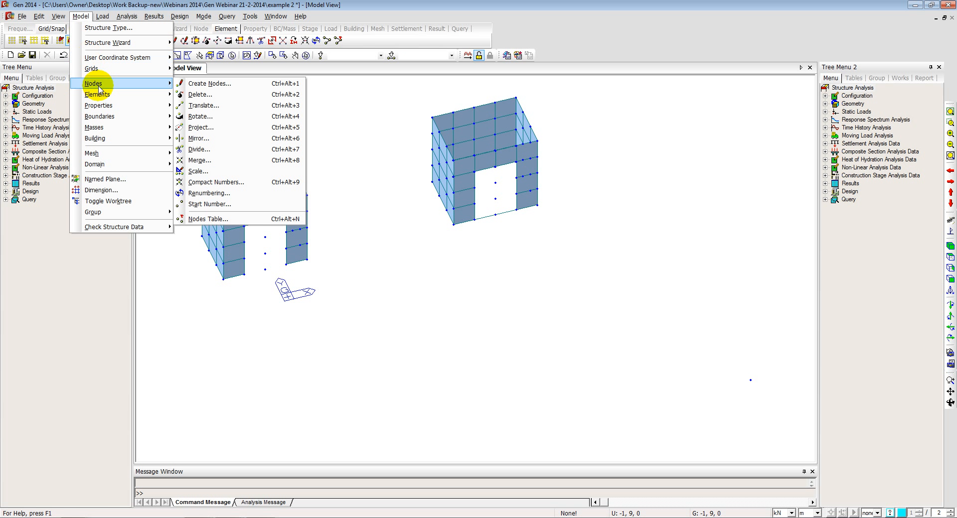
left_click(195, 95)
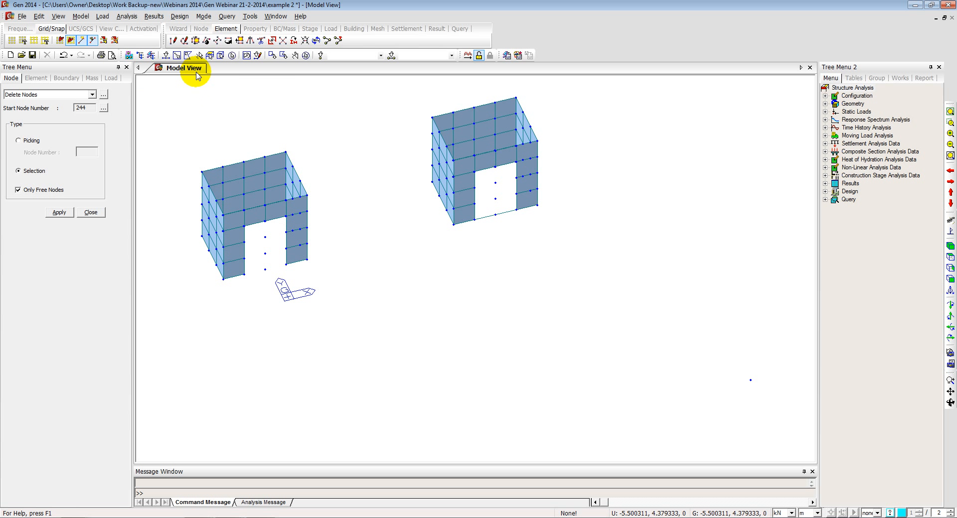
left_click(221, 55)
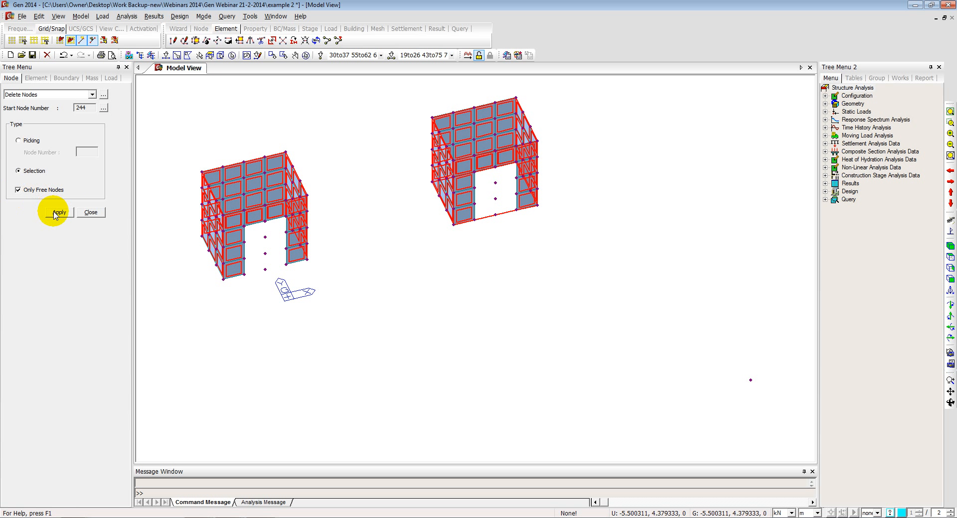
left_click(58, 213)
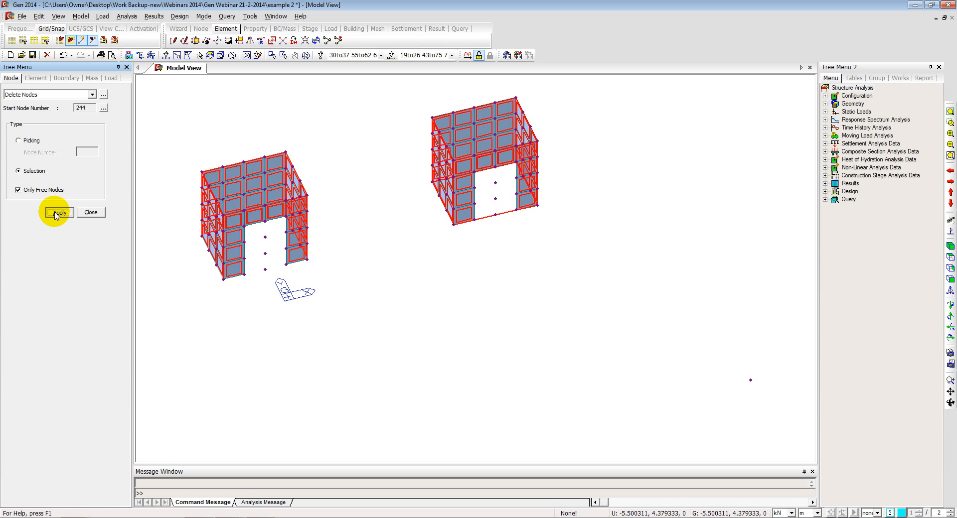
left_click(56, 213)
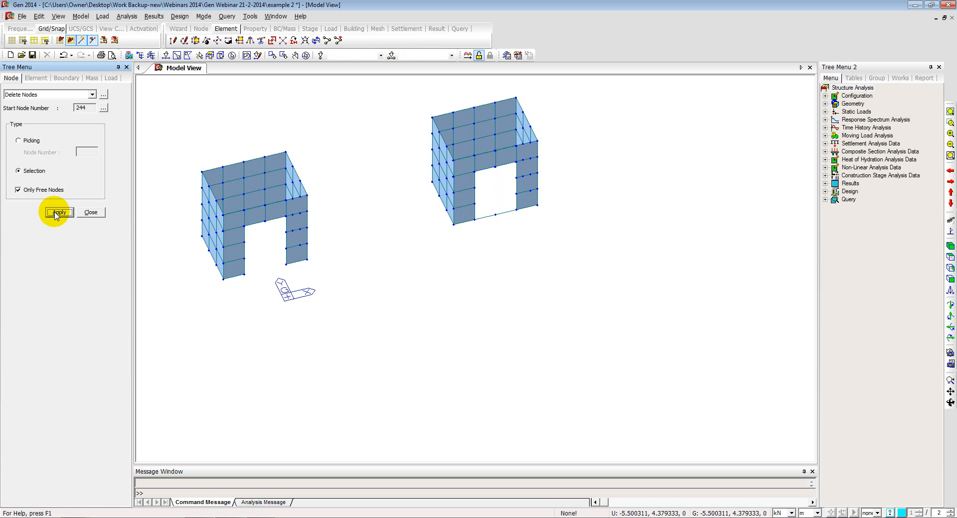
left_click(91, 213)
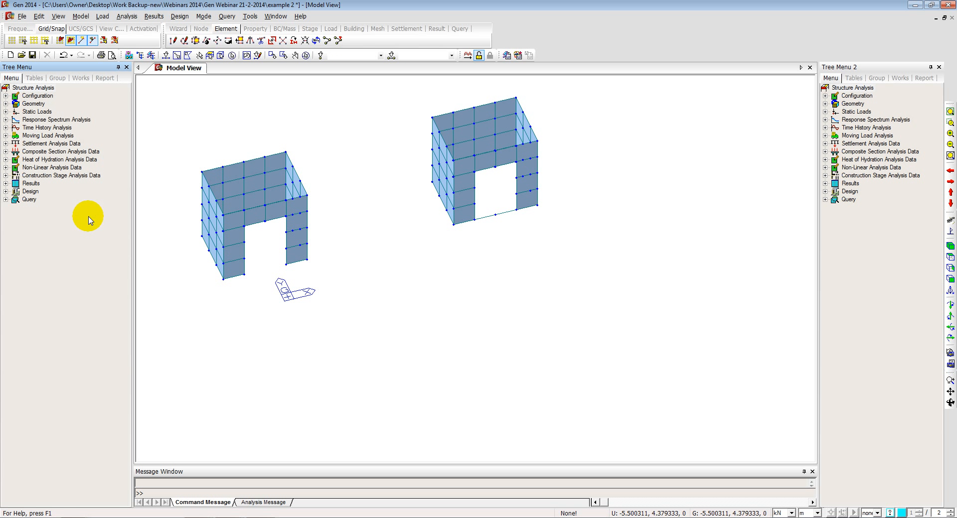
- Reactivate the whole model so the slab outlines and columns are shown with the two cores
middle_click_drag(256, 200, 405, 223)
scroll(381, 171, "down", 2)
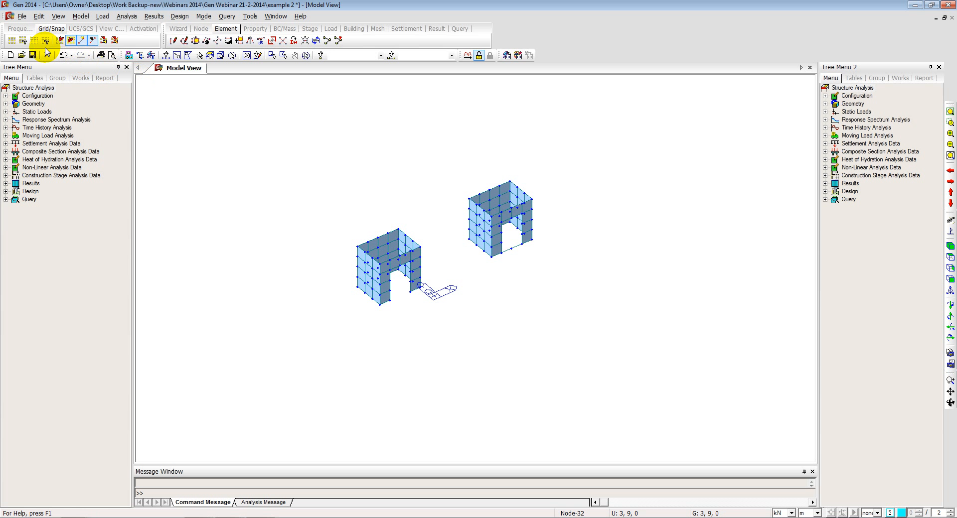
left_click(23, 29)
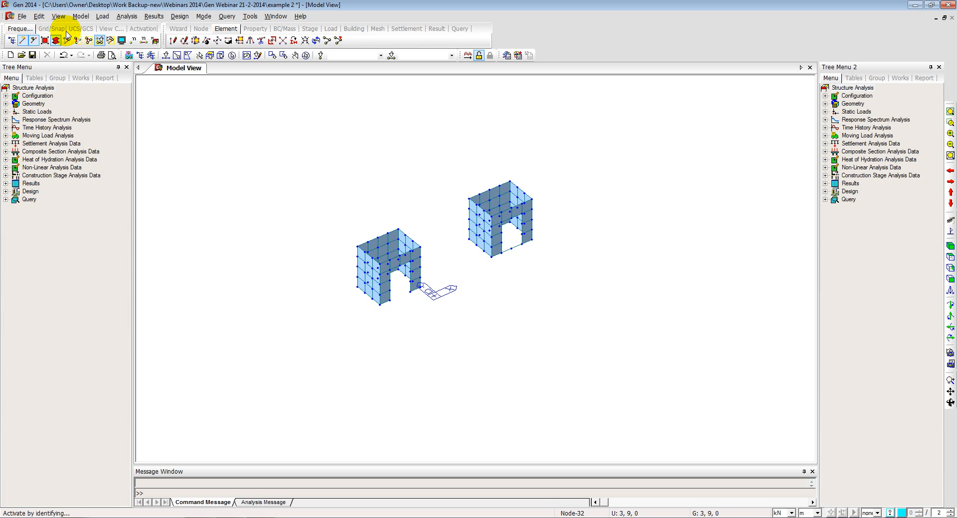
left_click(99, 41)
middle_click_drag(354, 267, 369, 248, "ctrl")
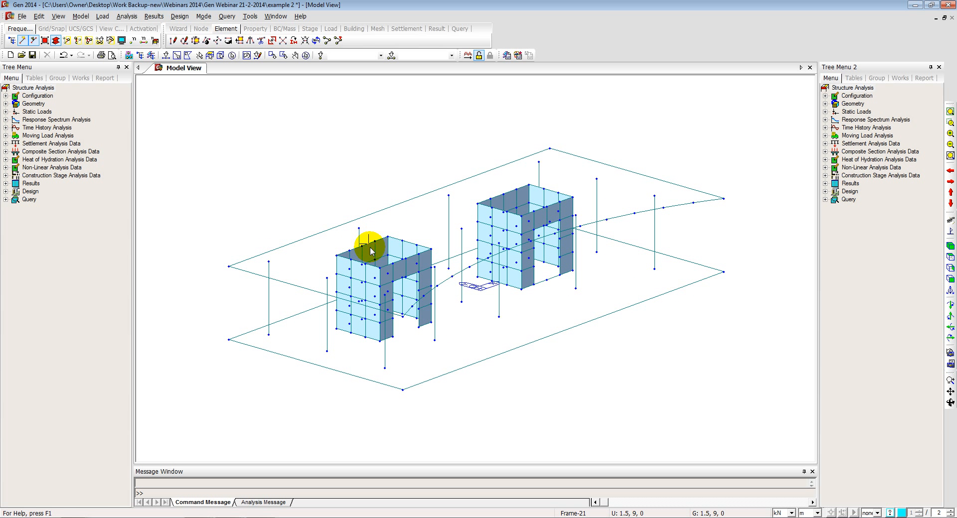
- Select everything on the XY plane of the lower slab outline at Z -4 m and activate only that selection
left_click(212, 57)
left_click(150, 124)
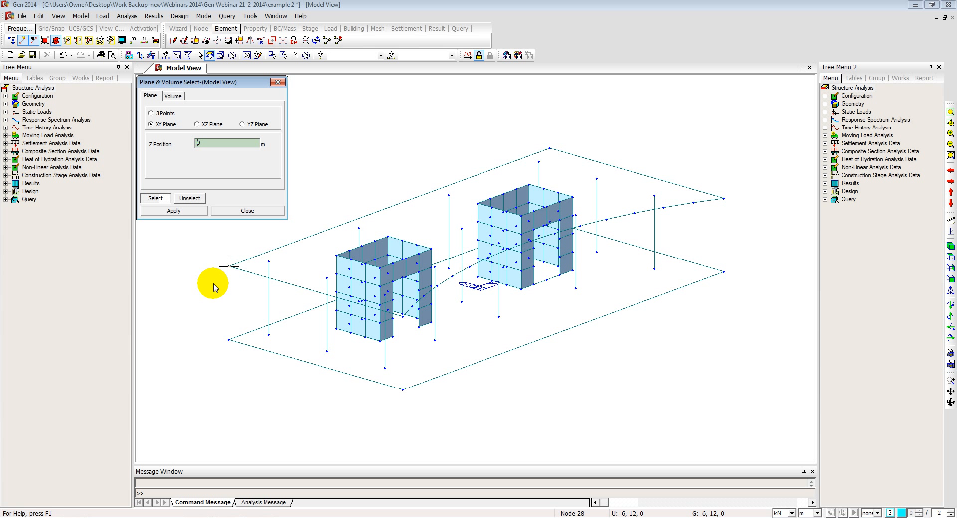
left_click(226, 339)
left_click(247, 211)
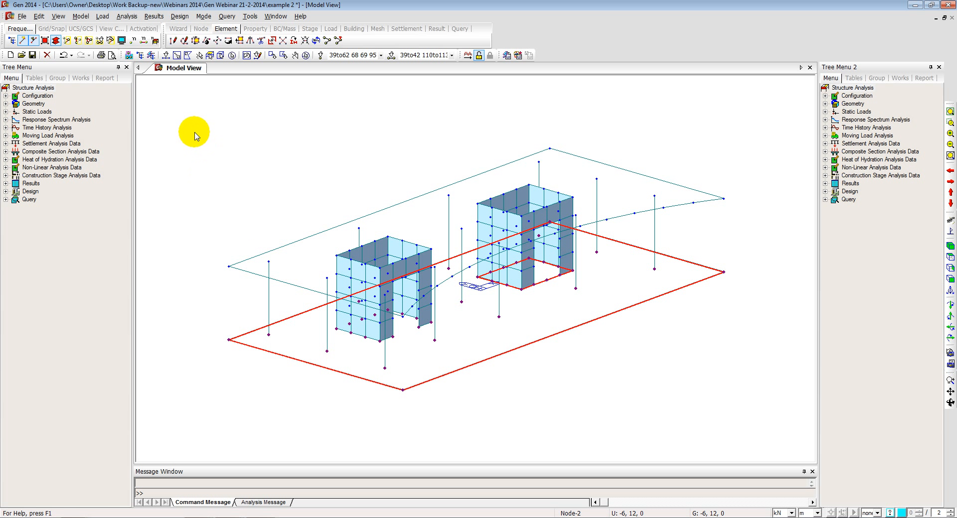
key("F2")
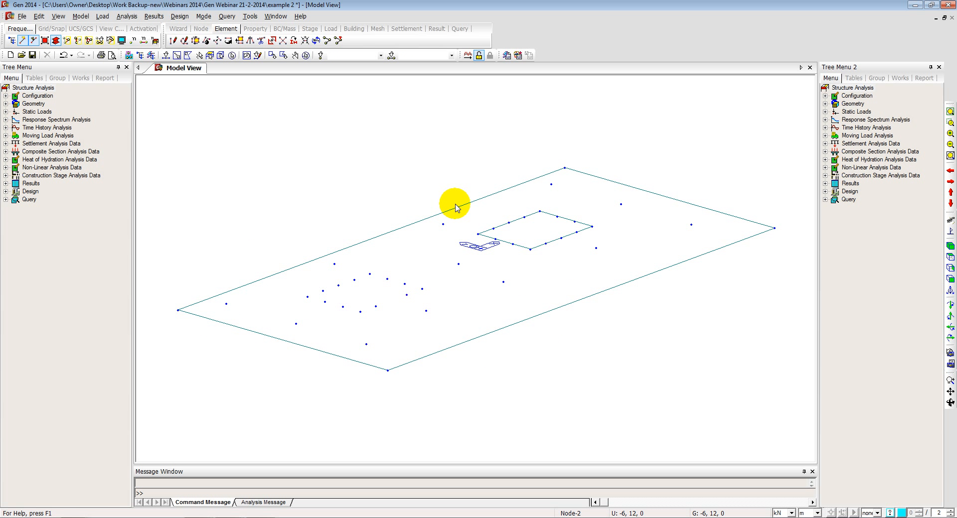
- Show the point grid, create a node at -5, 11, 0 near the outline's corner in plan, and select it
left_click(951, 257)
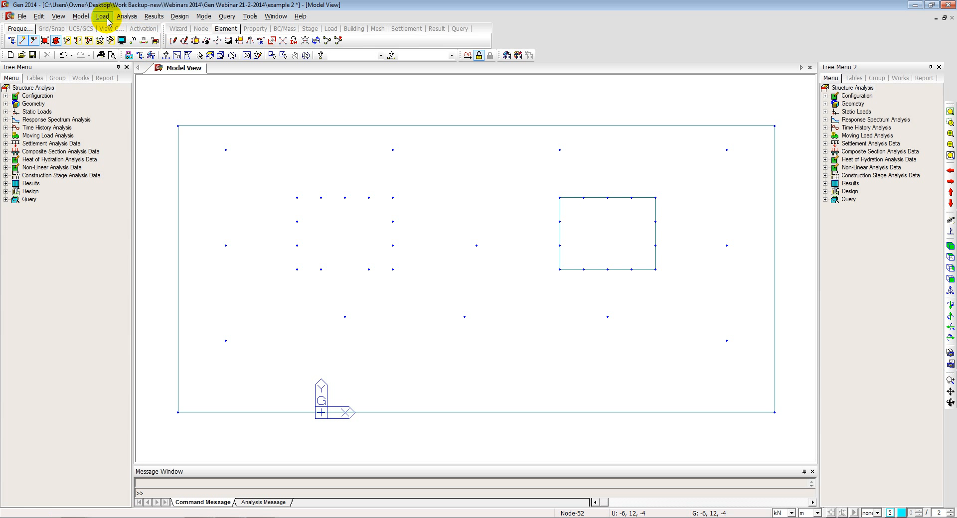
left_click(81, 17)
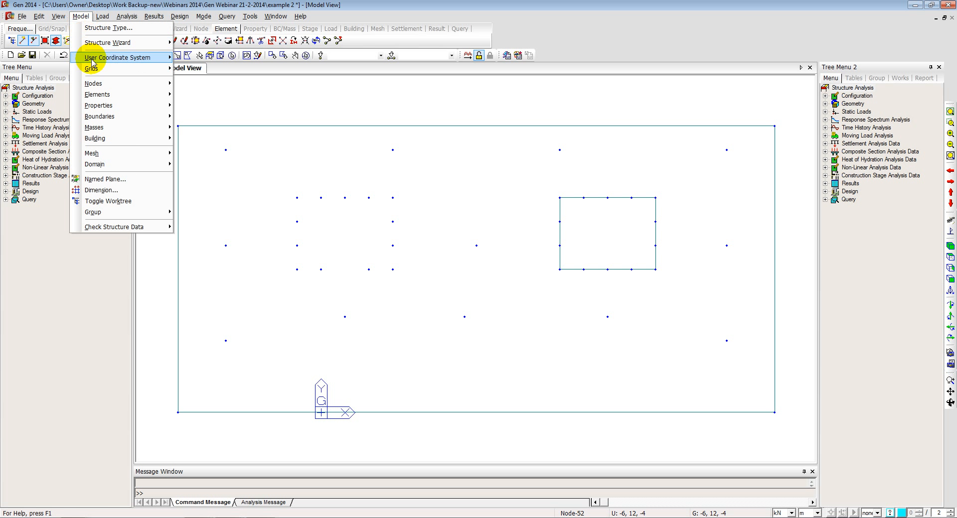
mouse_move(152, 83)
left_click(194, 85)
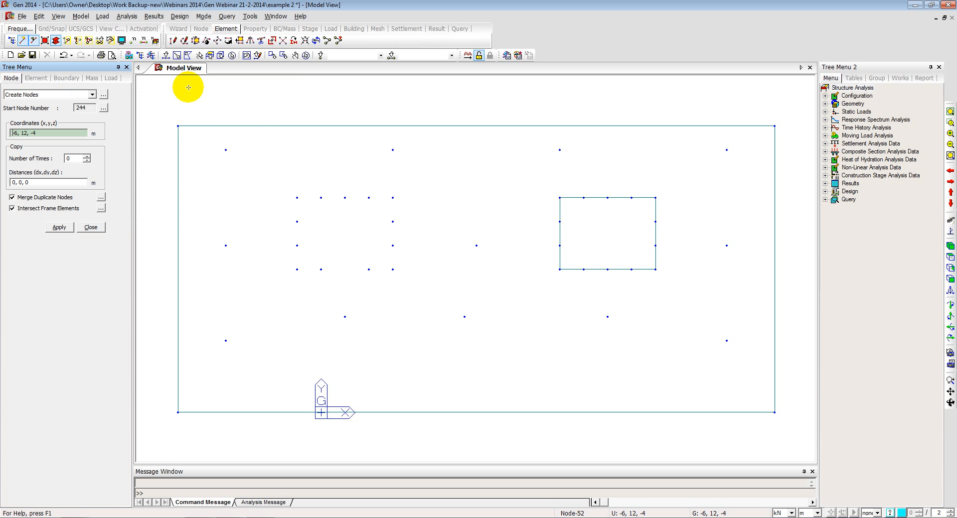
left_click(63, 28)
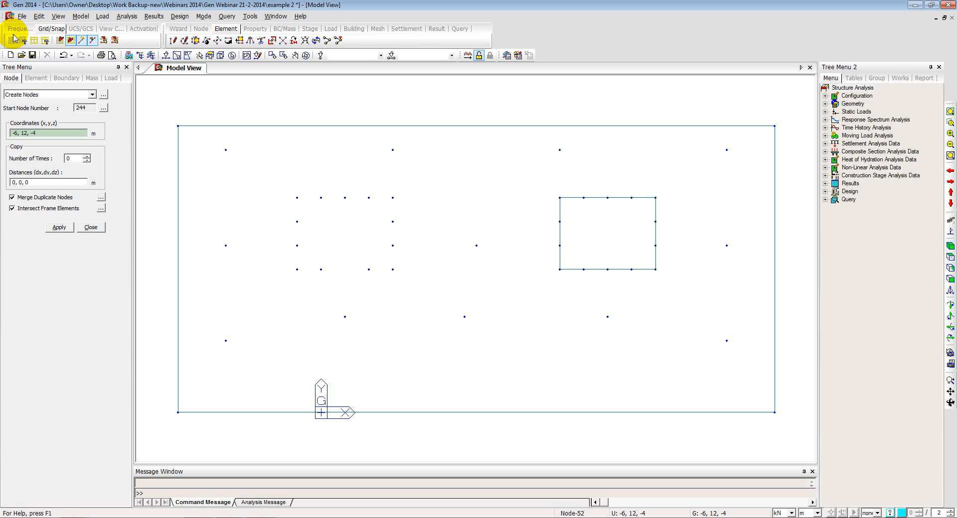
left_click(201, 150)
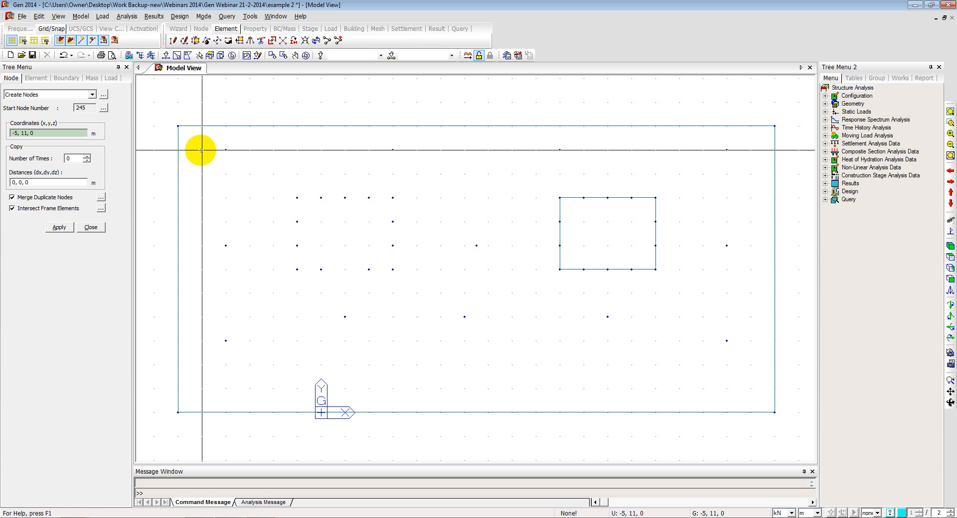
left_click(166, 55)
left_click(202, 150)
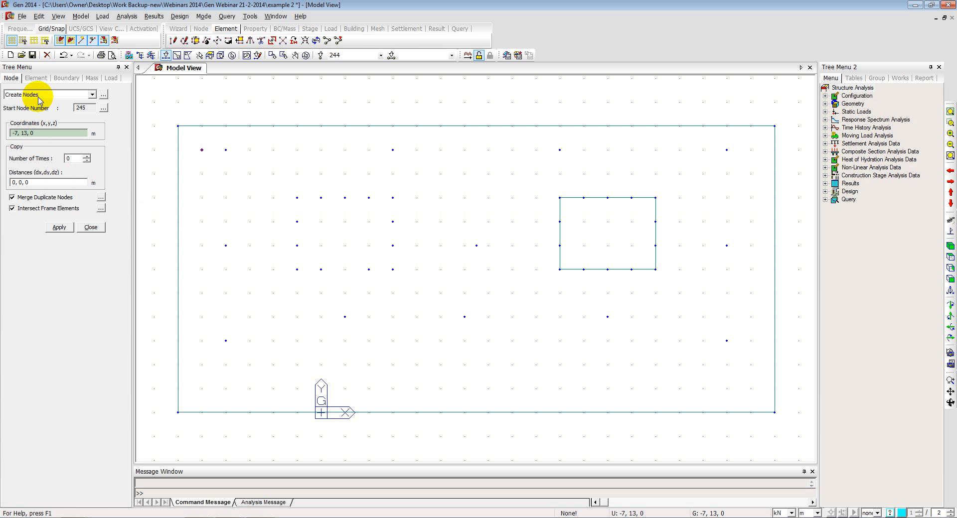
left_click(36, 78)
left_click(35, 94)
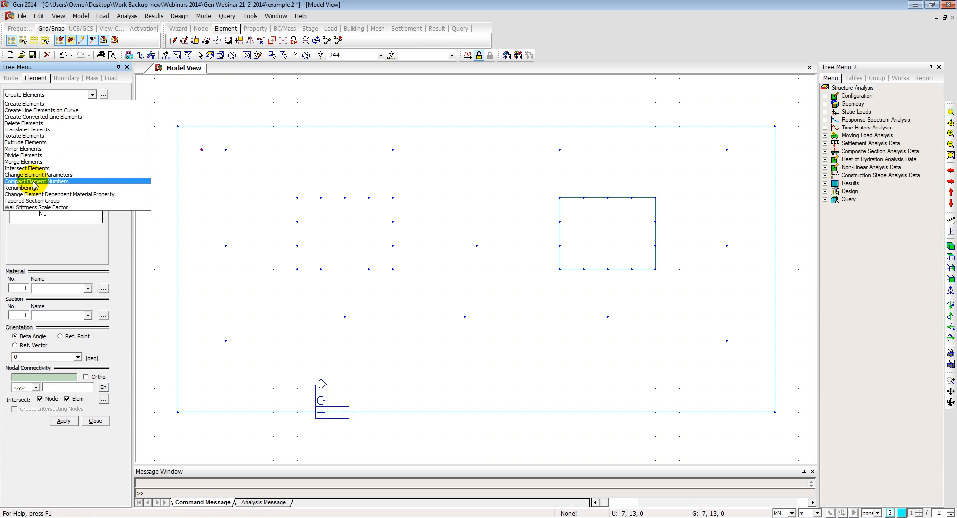
left_click(12, 78)
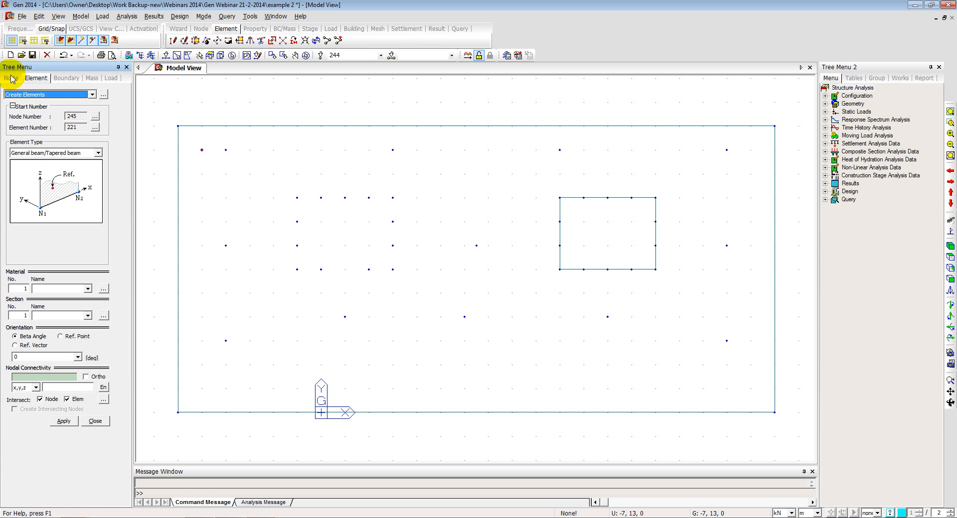
left_click(12, 79)
left_click(22, 94)
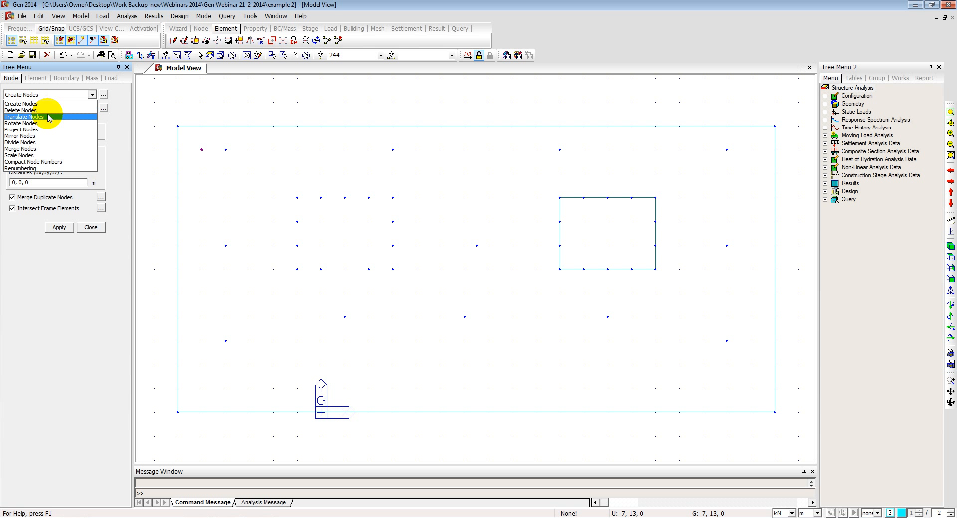
left_click(36, 78)
left_click(36, 78)
left_click(30, 94)
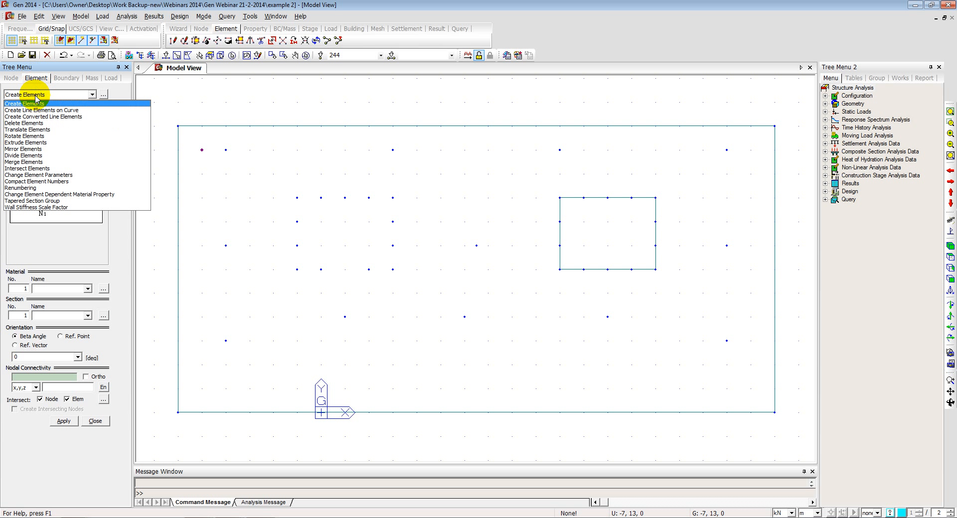
- Extrude the selected node into beam line elements with an equal distance of 0, 0, -1 m repeated 10 times
left_click(31, 143)
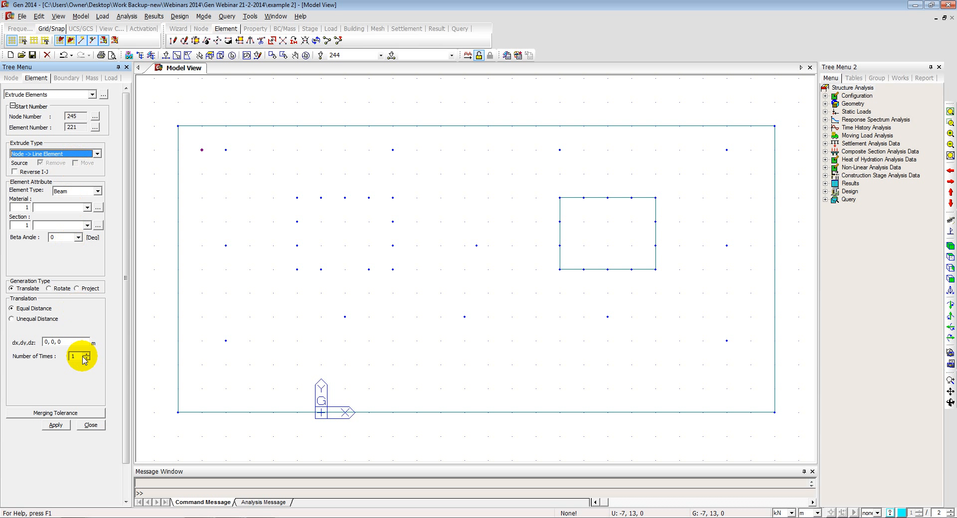
double_click(58, 342)
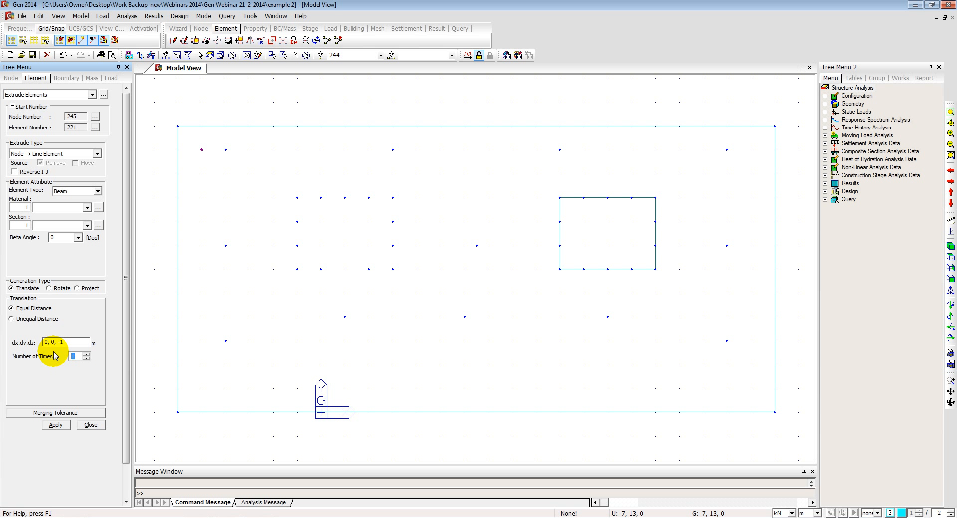
left_click(55, 426)
left_click(948, 248)
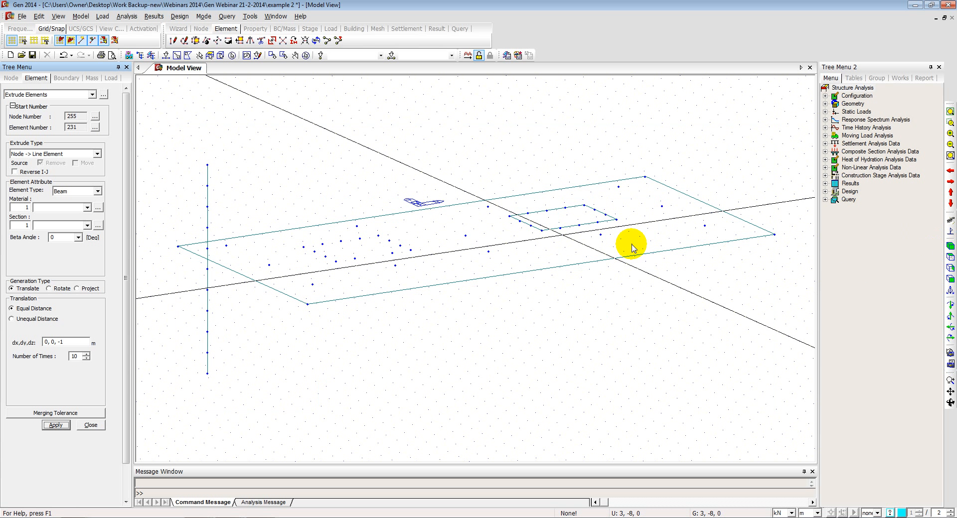
- Delete the part of the extruded vertical line that lies above the lower slab outline
middle_click_drag(287, 227, 203, 165, "ctrl")
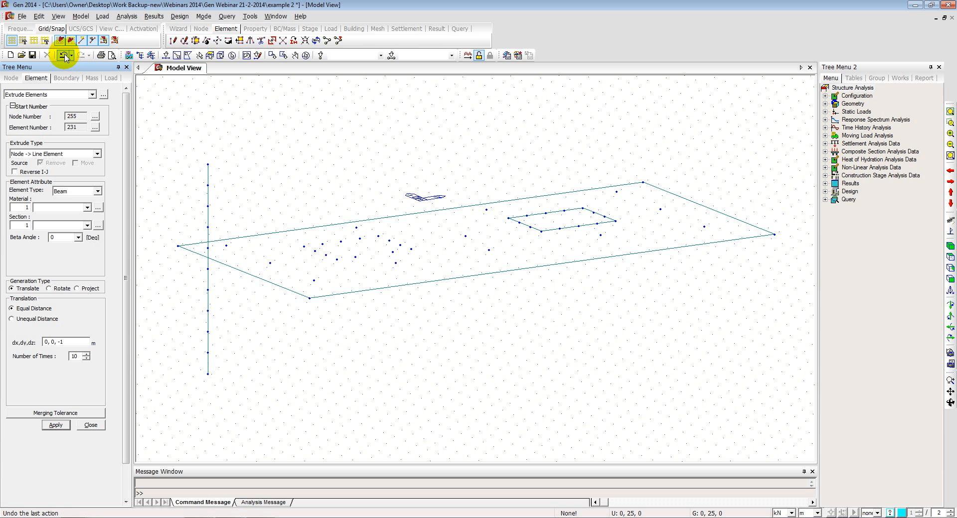
middle_click_drag(203, 156, 203, 148, "ctrl")
left_click(166, 56)
left_click_drag(222, 228, 178, 132)
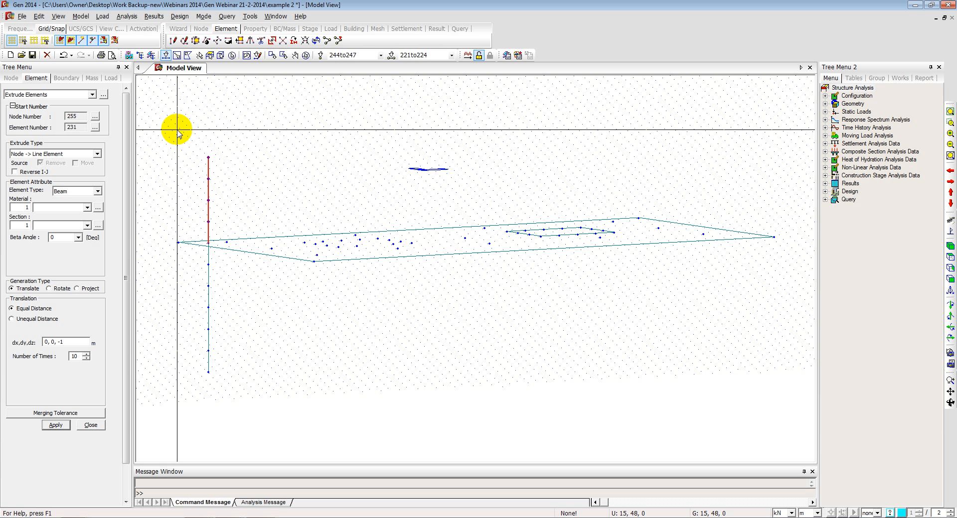
key("Delete")
- Extrude the bottom node of the vertical line by another 0, 0, -1 m, repeated 5 times
left_click_drag(195, 368, 225, 407)
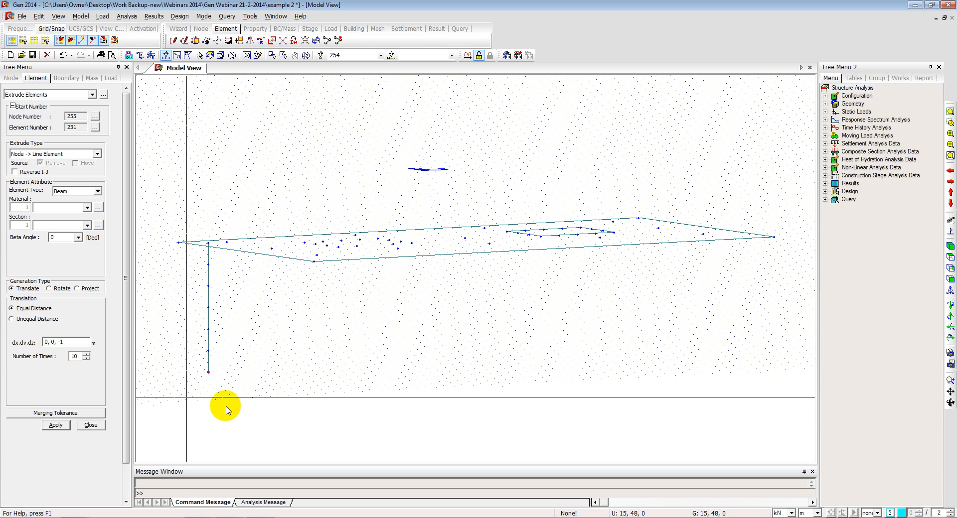
double_click(71, 356)
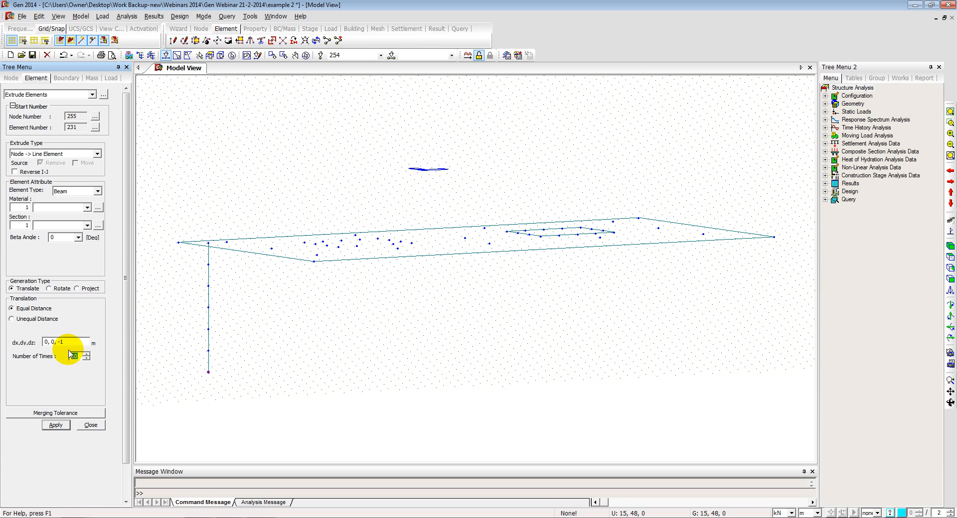
type("5")
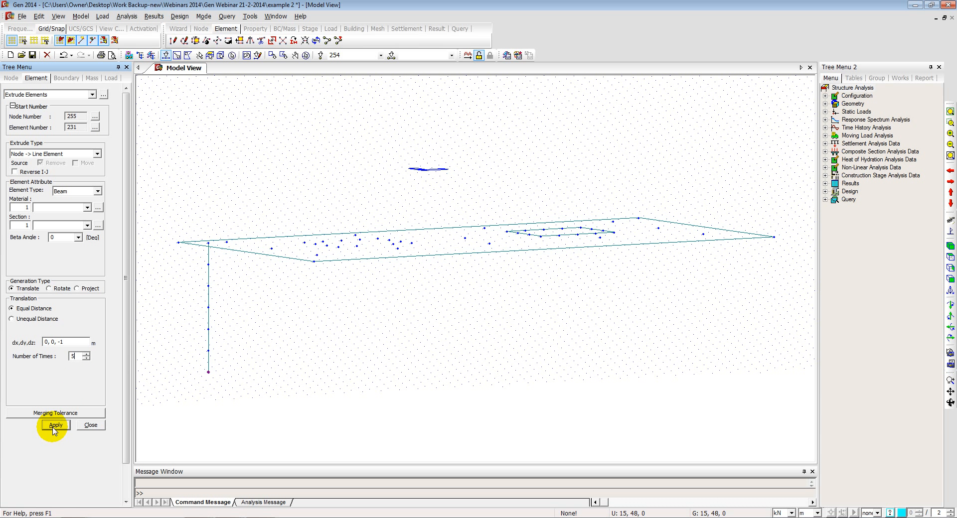
middle_click_drag(228, 337, 218, 254)
middle_click_drag(277, 254, 396, 294)
middle_click_drag(470, 292, 429, 321, "ctrl")
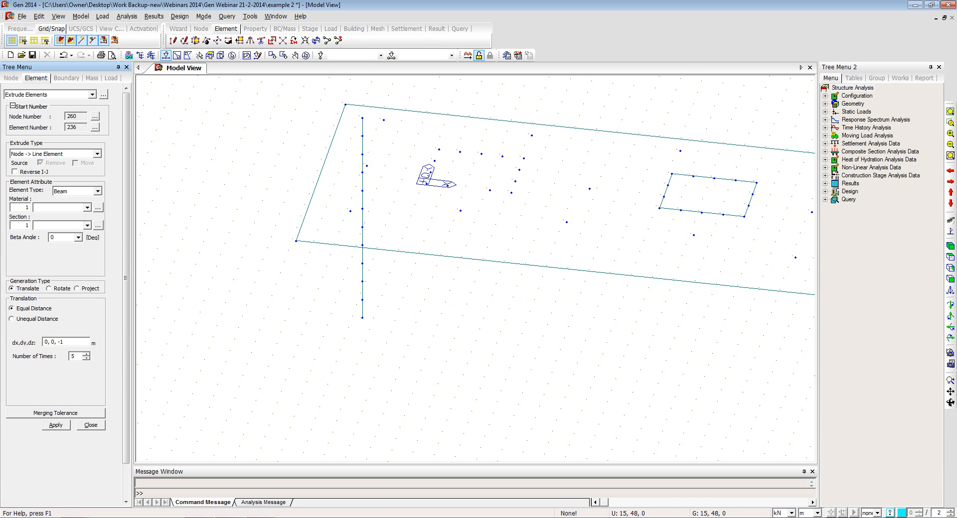
- Copy the vertical pile line along X by 24/5, 0, 0 m five times, with node and element intersection enabled
left_click(951, 257)
left_click_drag(194, 143, 219, 178)
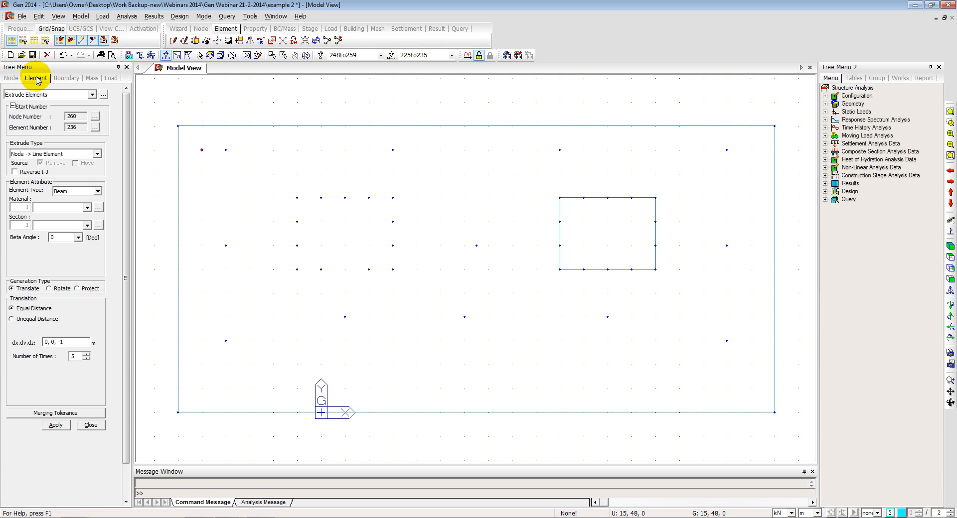
left_click(40, 94)
left_click(29, 131)
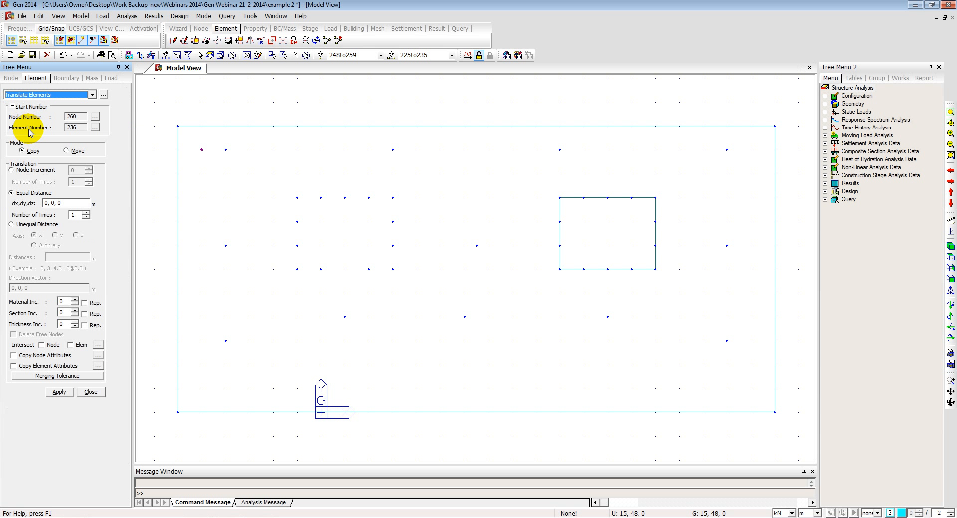
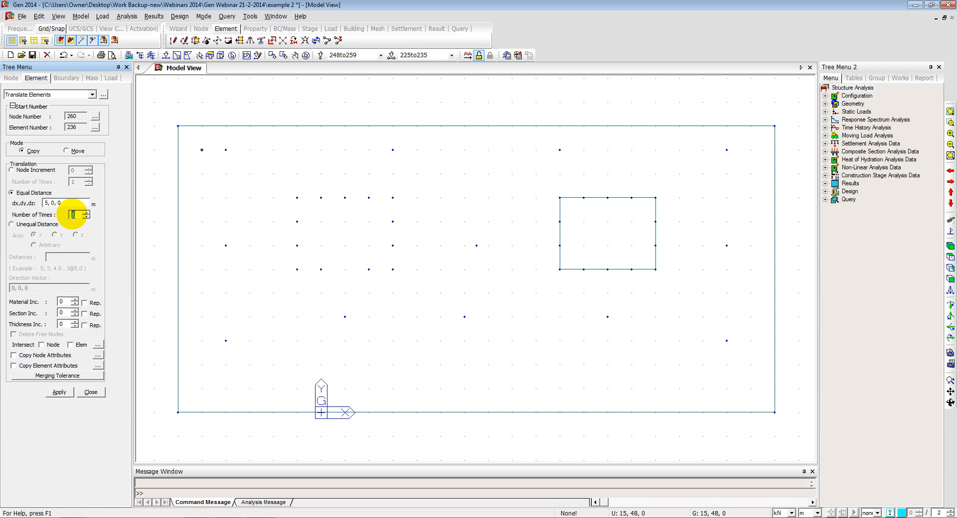
left_click(190, 155)
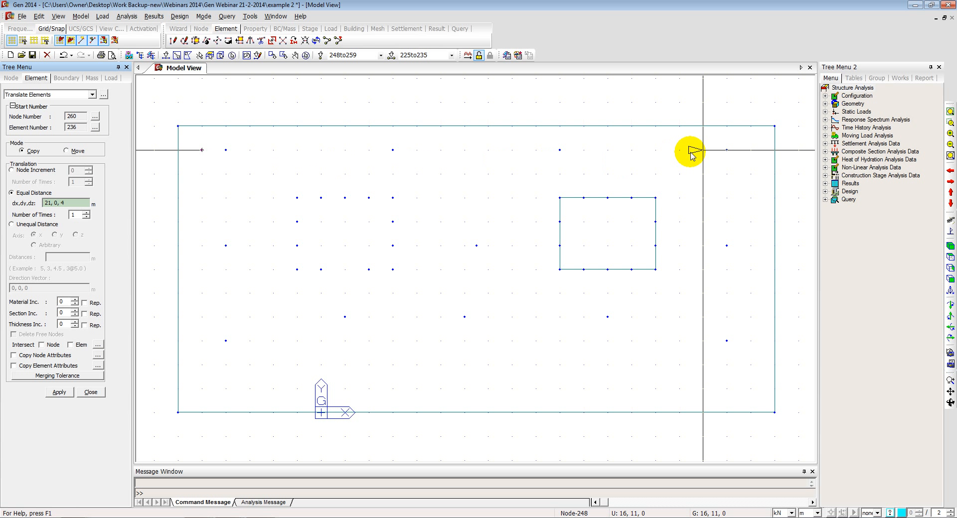
left_click(731, 151)
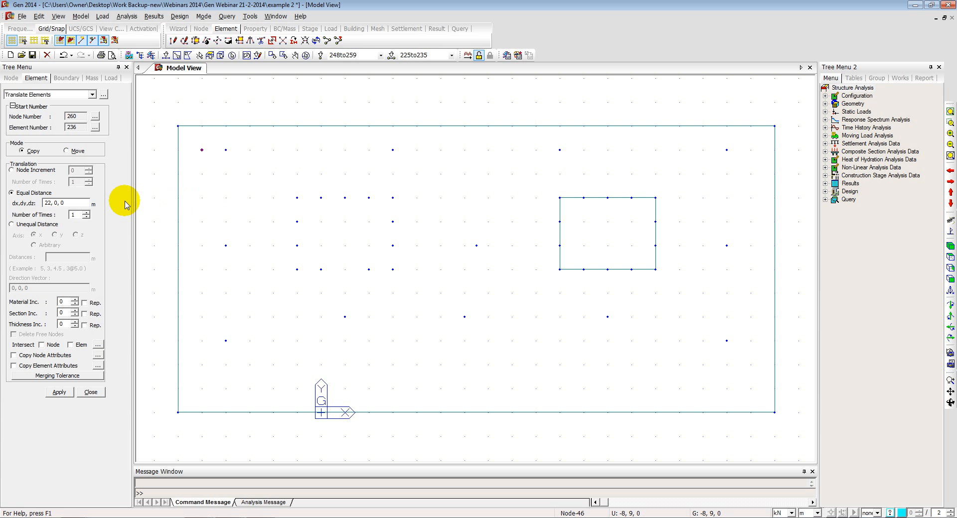
left_click(52, 203)
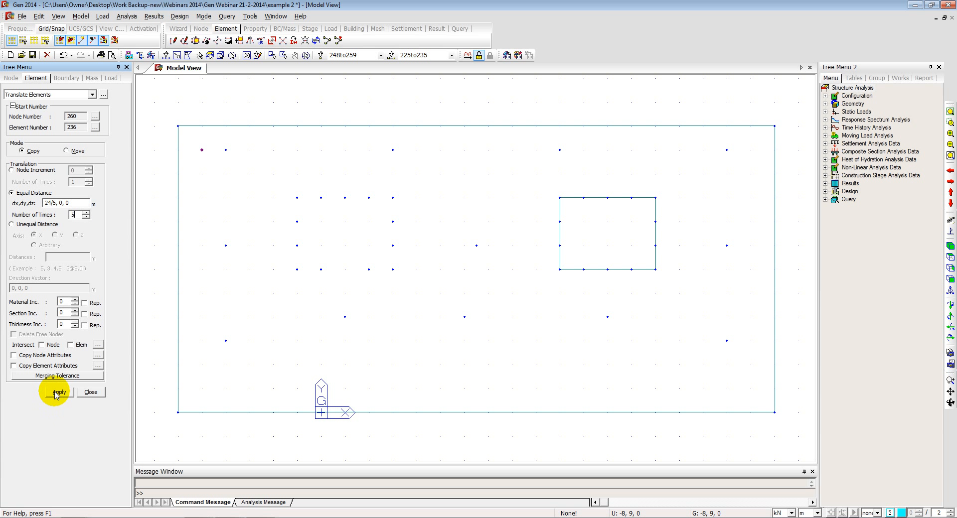
left_click(50, 345)
left_click(78, 345)
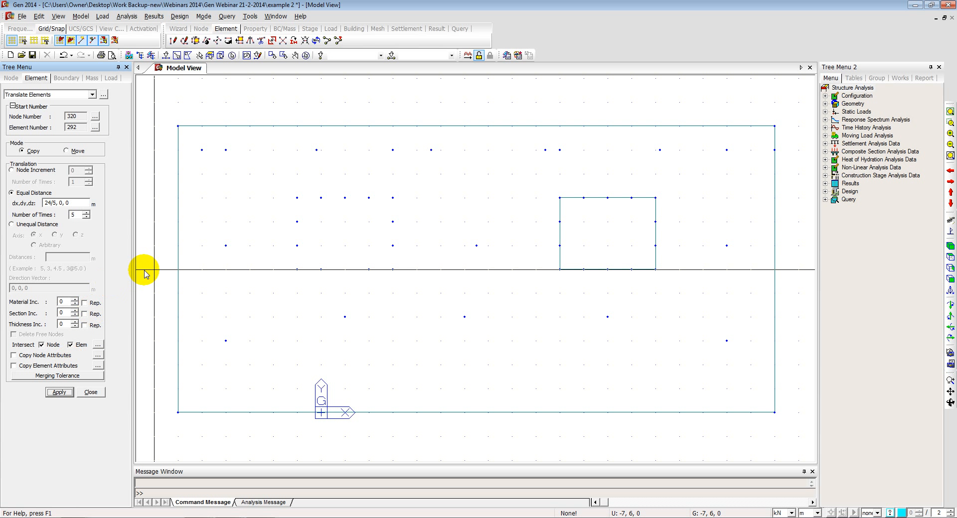
- Move the last pile line of the row by -2, 0, 0 m, with Delete Free Nodes enabled
middle_click_drag(199, 197, 164, 143, "ctrl")
middle_click_drag(291, 181, 158, 127)
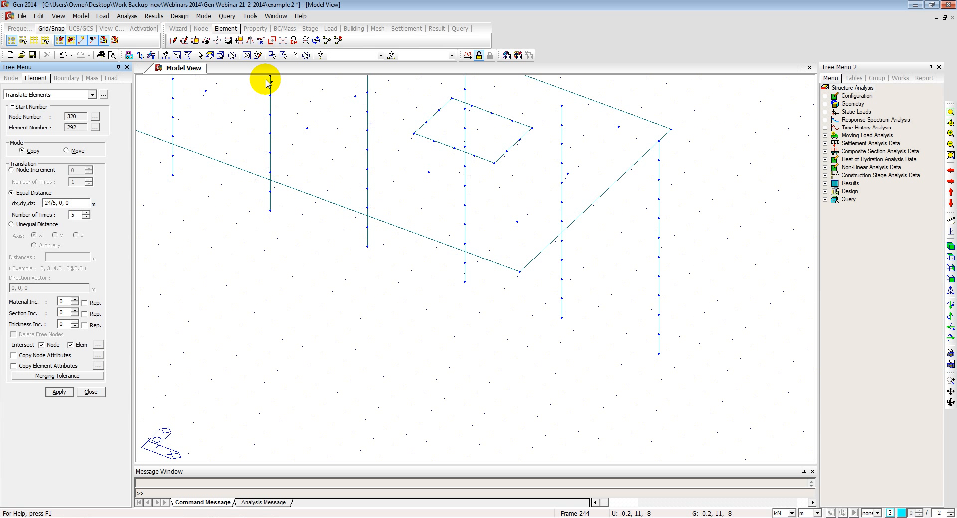
left_click(166, 54)
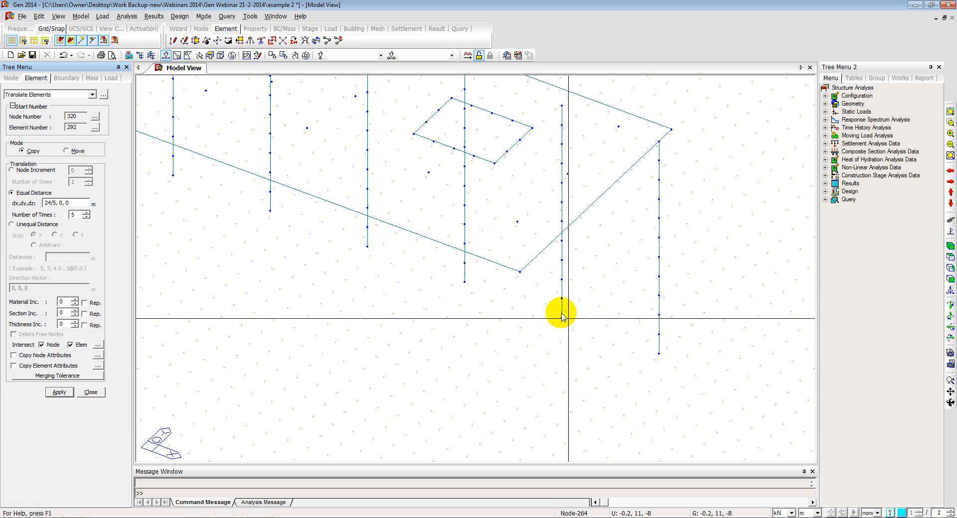
left_click_drag(668, 364, 647, 155)
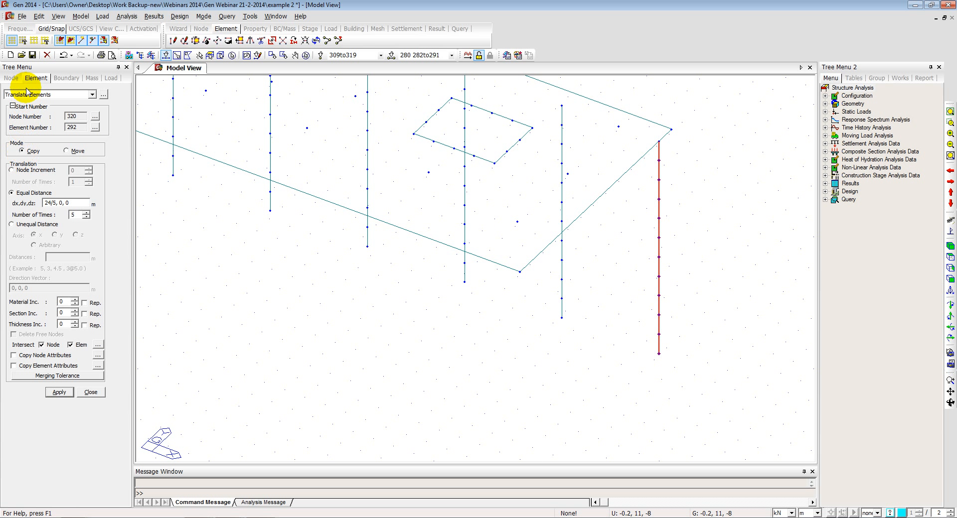
left_click(66, 150)
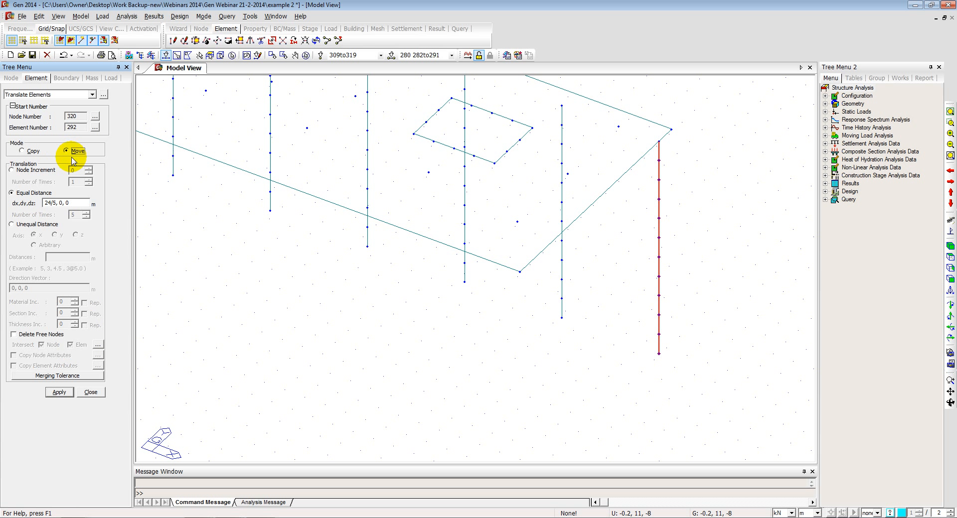
left_click(63, 203)
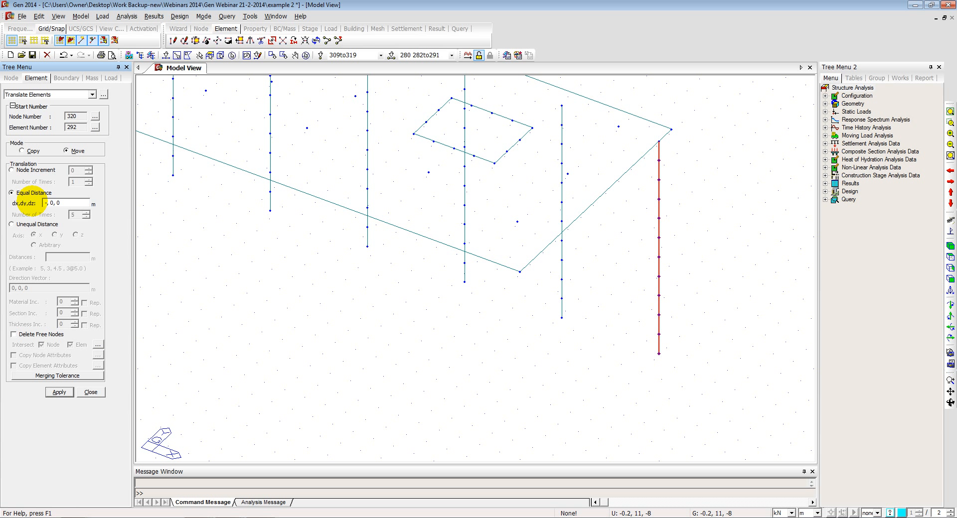
left_click(36, 337)
left_click(59, 392)
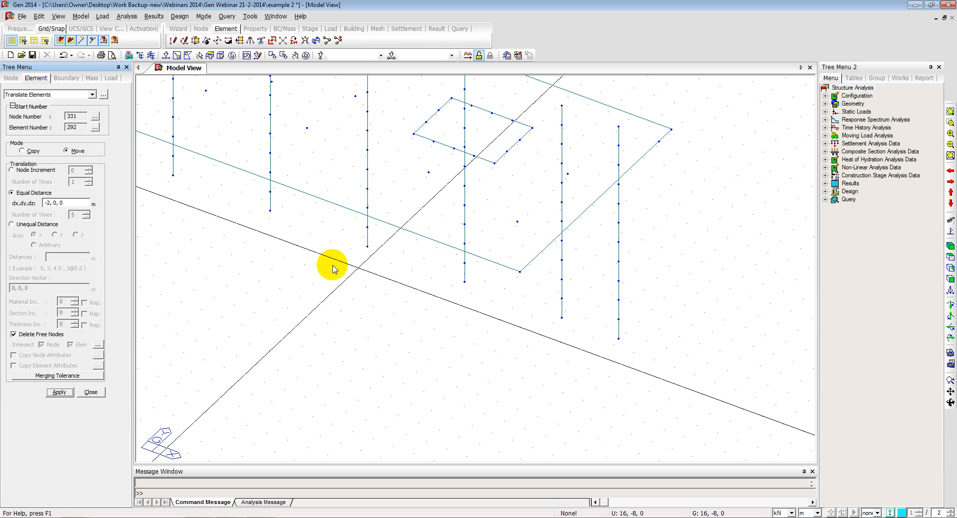
- Copy the whole row of pile lines below the slab outline by 0, -9/4, 0 m four times
left_click(950, 258)
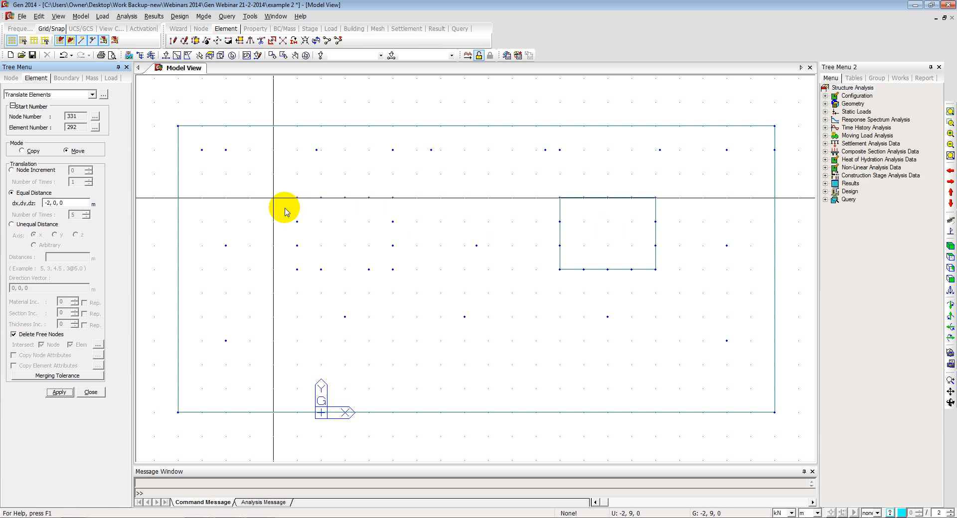
middle_click_drag(282, 219, 305, 127)
left_click(951, 279)
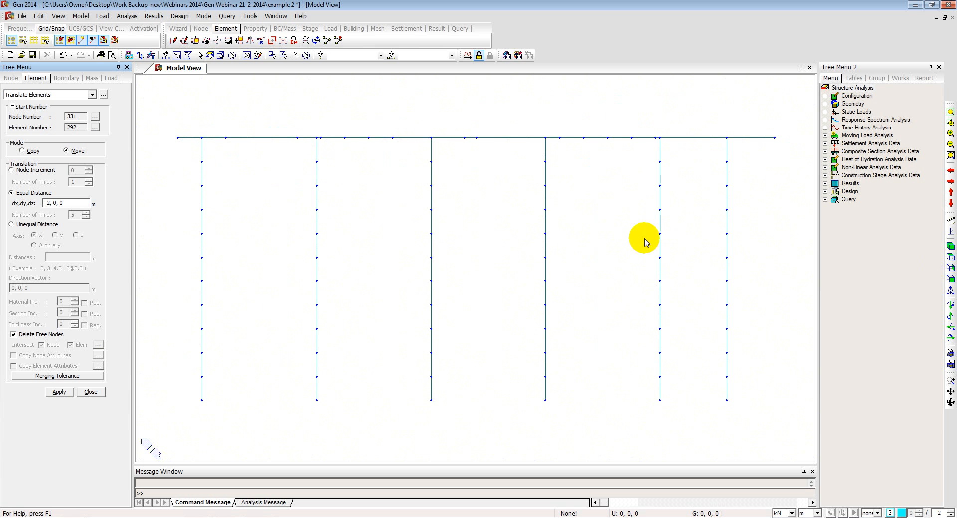
left_click(165, 55)
left_click_drag(768, 421, 150, 143)
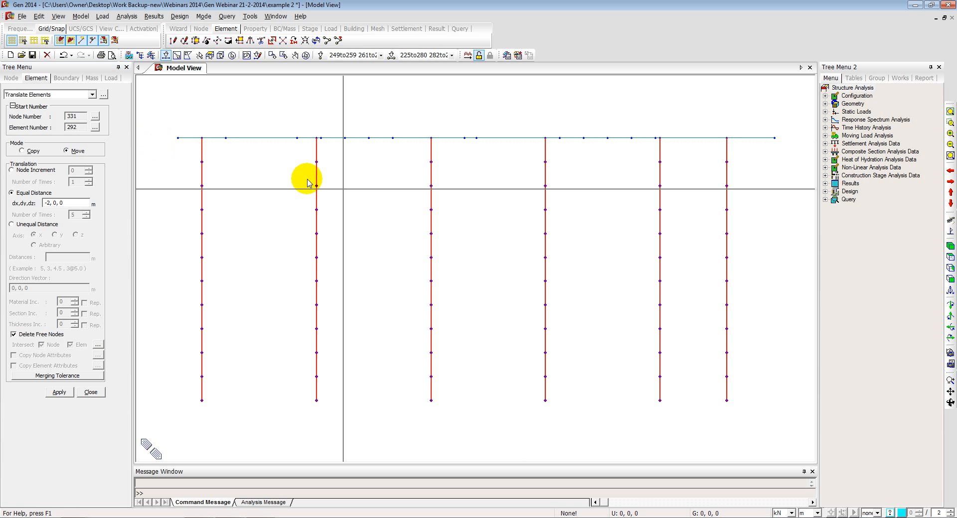
left_click(950, 258)
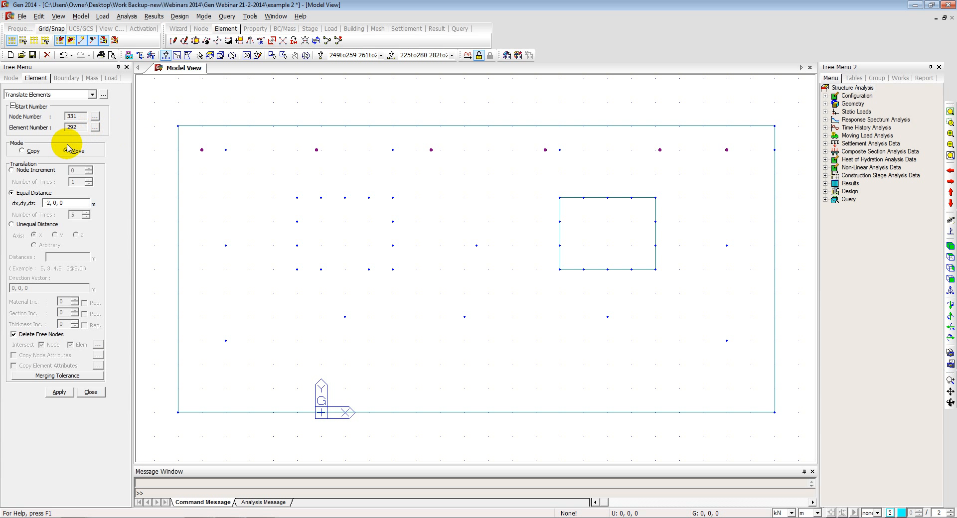
left_click(21, 150)
left_click(52, 203)
left_click(177, 130)
left_click(185, 411)
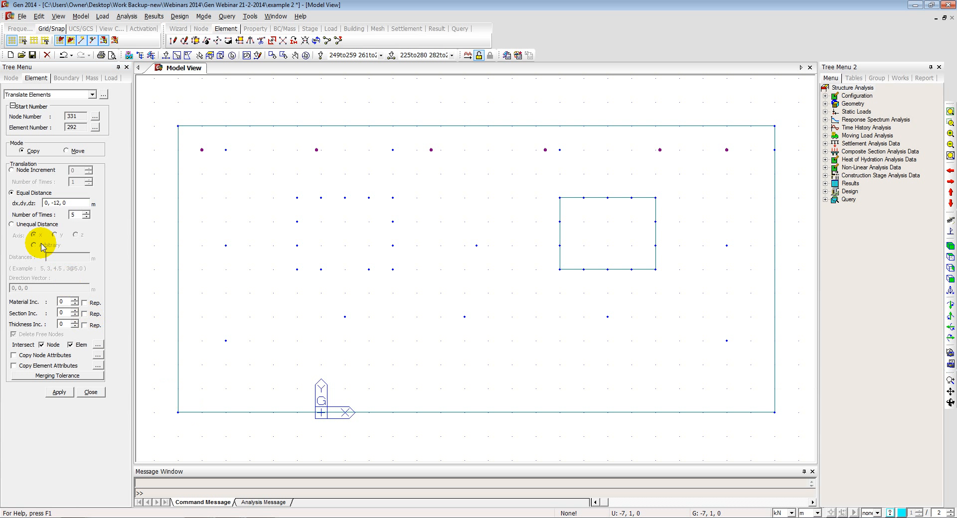
left_click(59, 203)
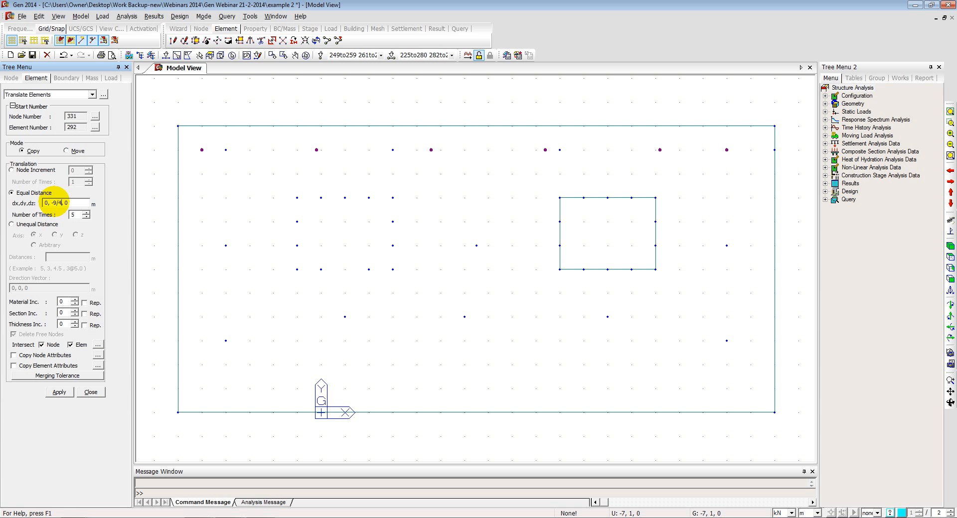
left_click(71, 213)
type("4")
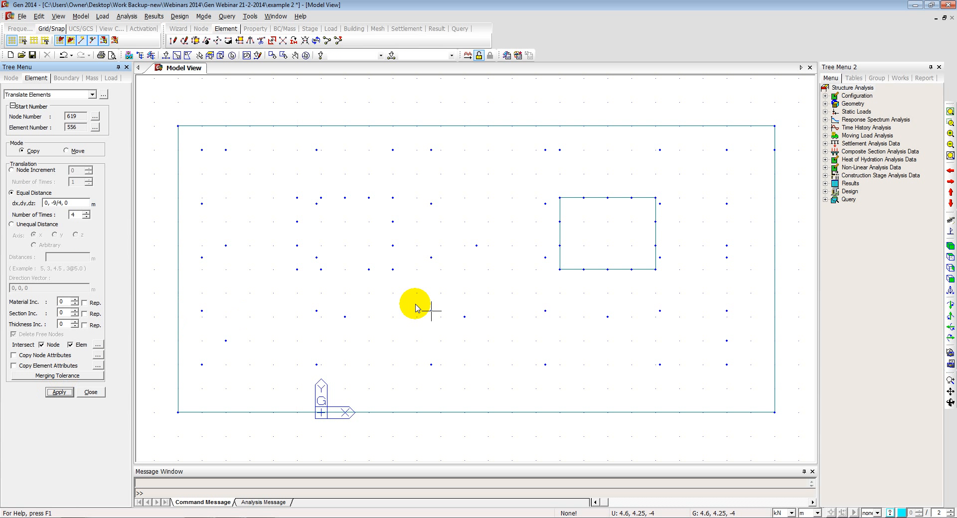
left_click(950, 246)
middle_click_drag(380, 263, 342, 301, "ctrl")
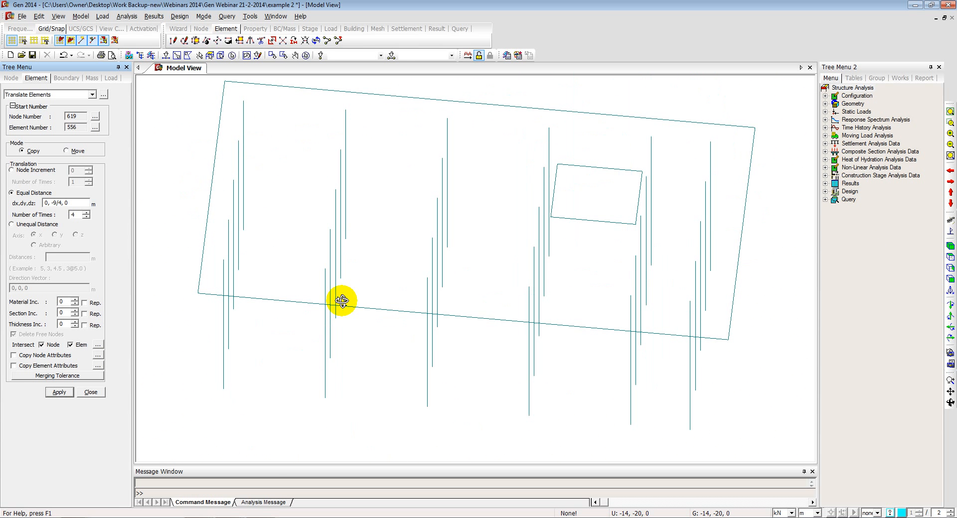
left_click(950, 246)
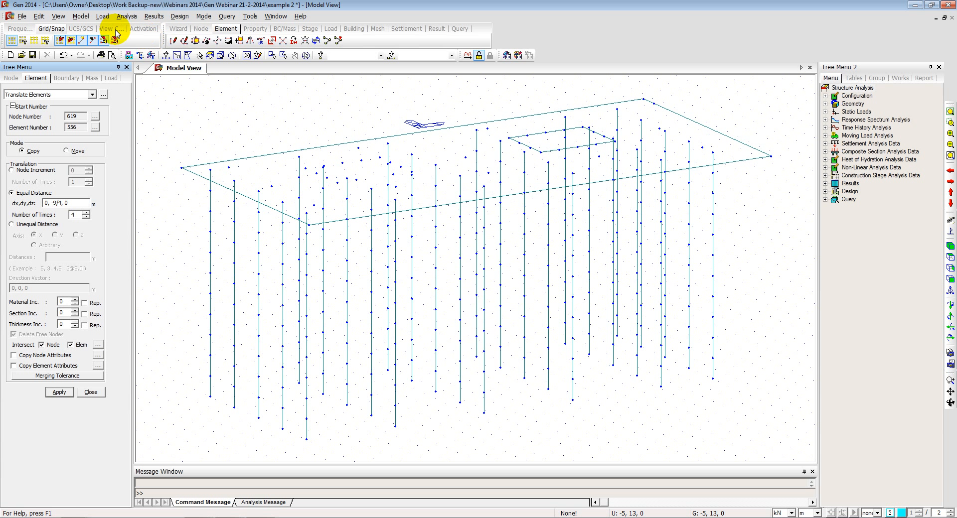
- Auto-mesh the lower slab from all line elements in the XY plane at Z = 0, using quadrilateral plates with a 1 m mesh size
left_click(81, 16)
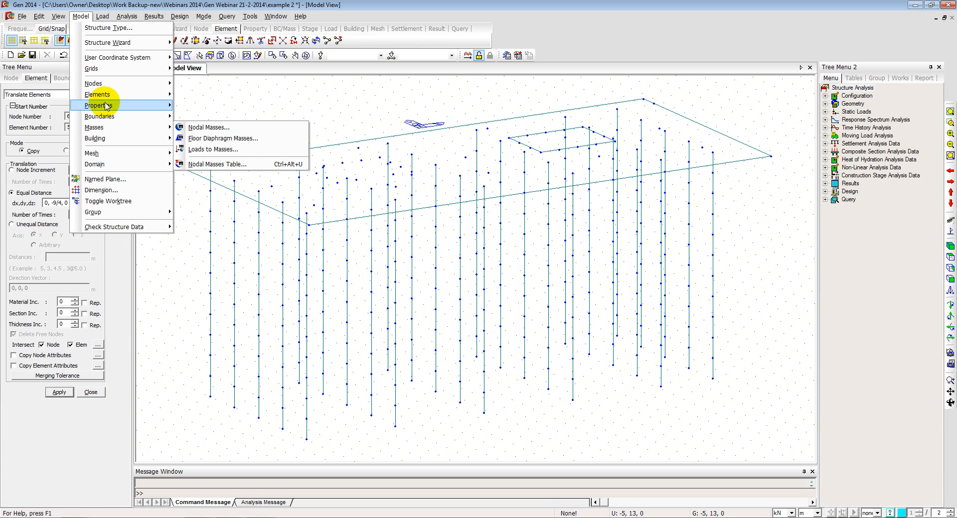
mouse_move(103, 111)
mouse_move(141, 153)
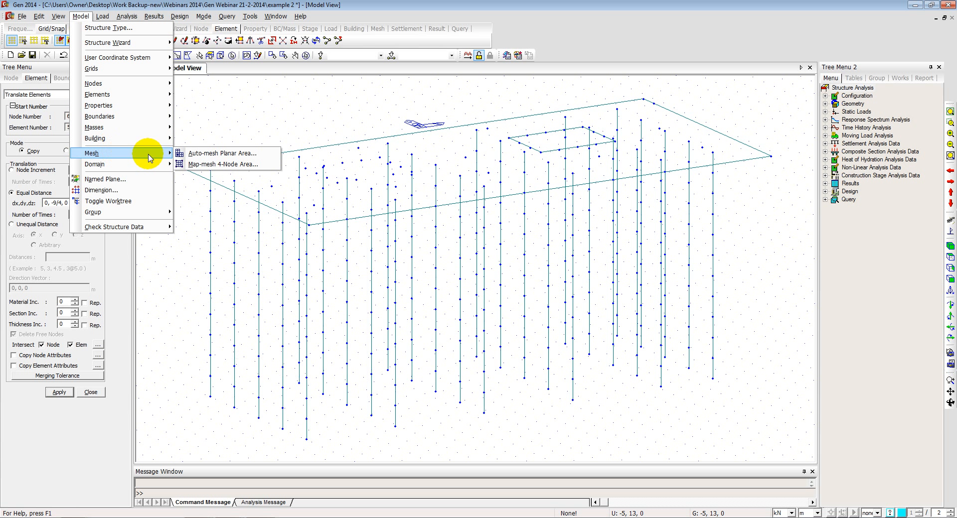
left_click(187, 157)
left_click(77, 123)
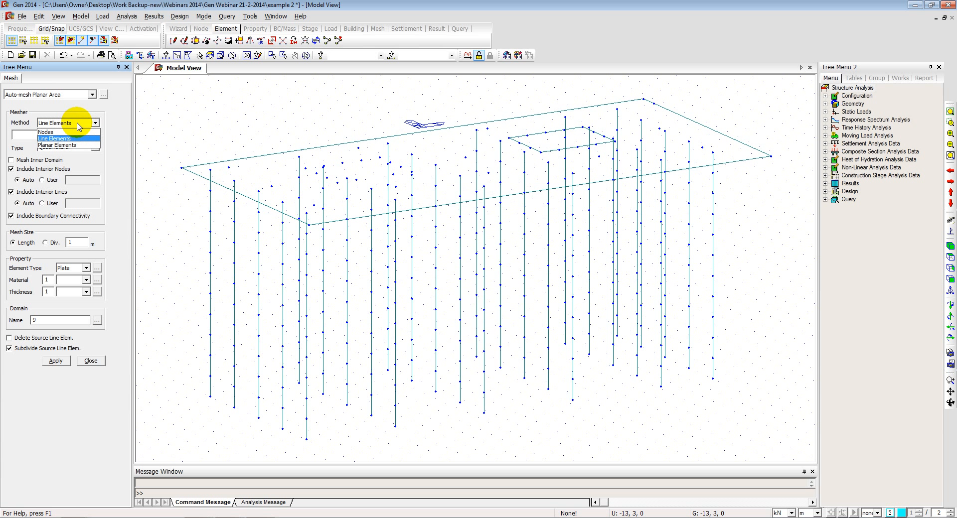
left_click(62, 138)
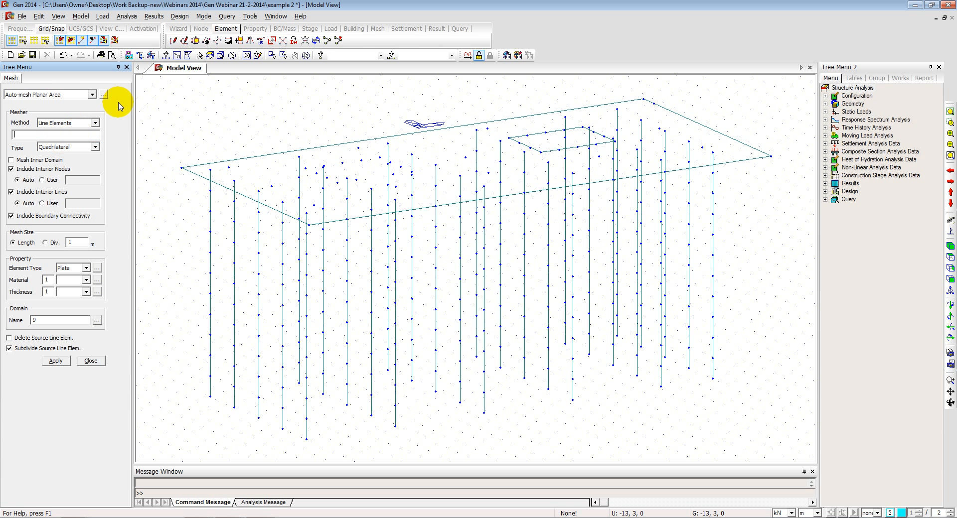
left_click(209, 55)
left_click(150, 124)
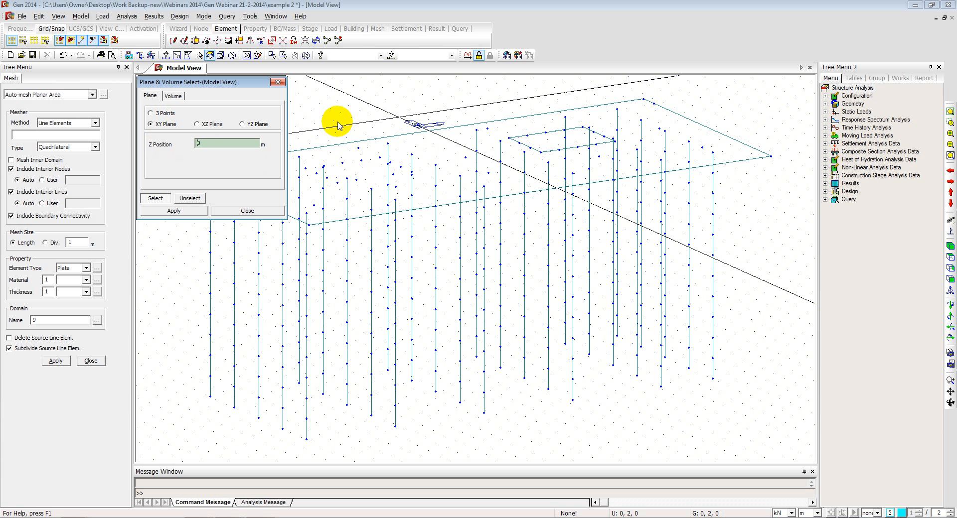
left_click(644, 99)
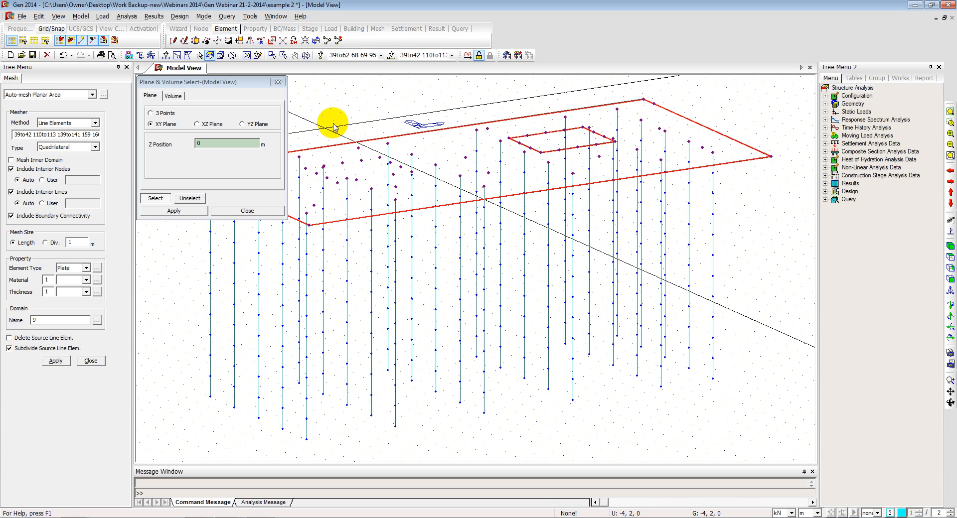
left_click(262, 212)
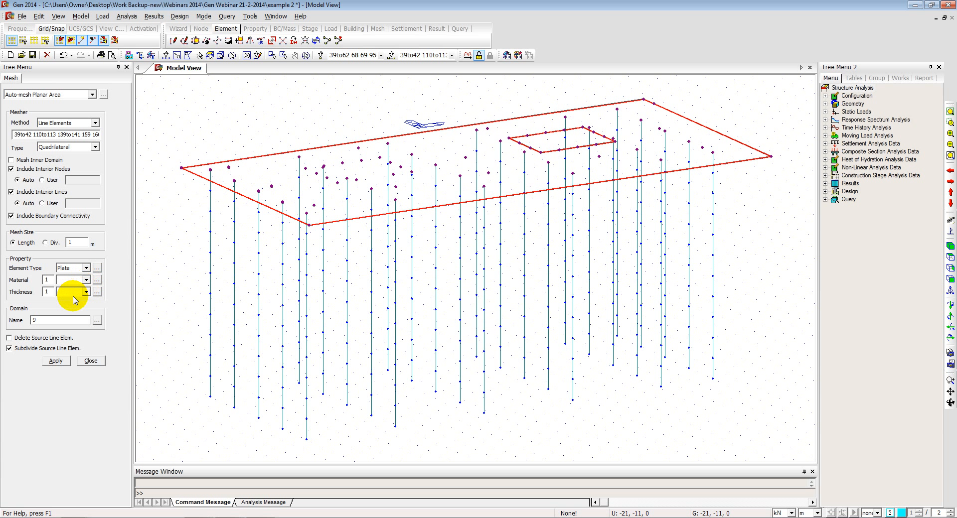
left_click(58, 361)
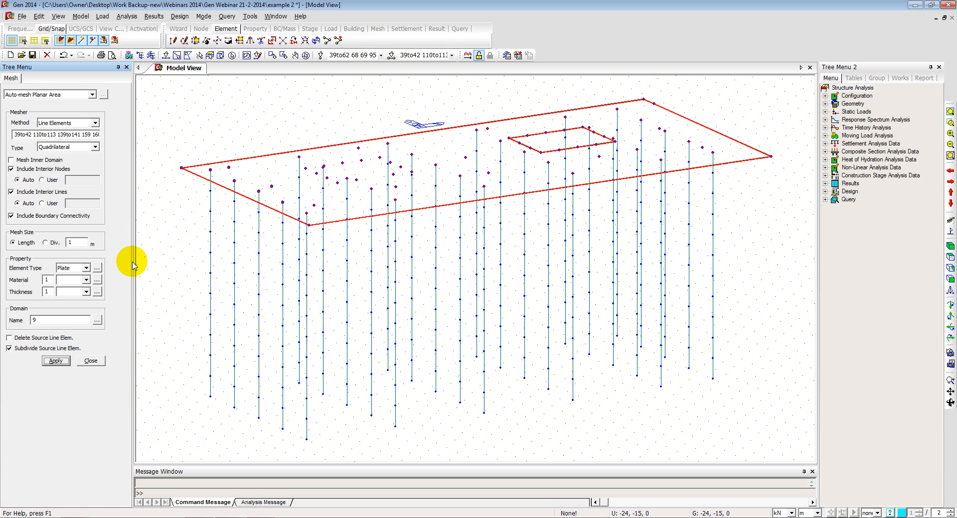
left_click(56, 361)
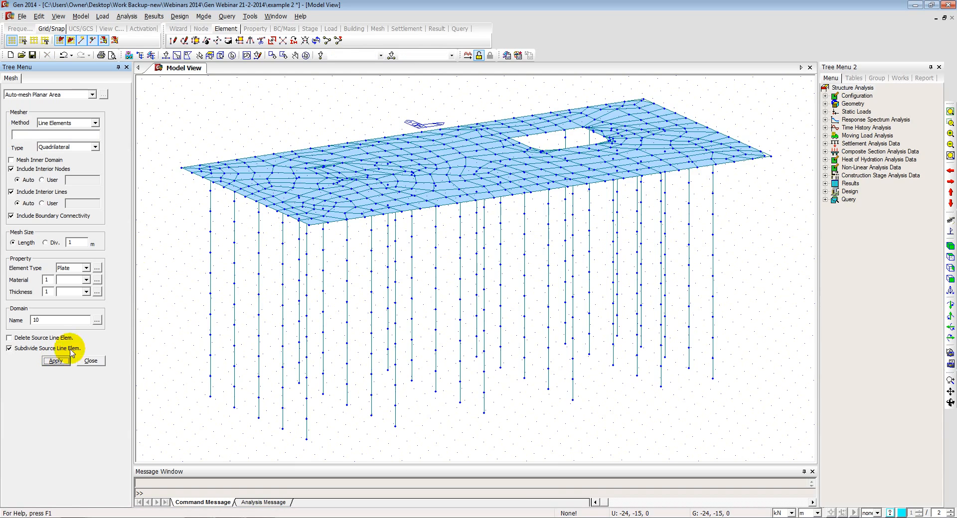
- Auto-mesh the rectangular opening in the slab from its outline line elements, with quadrilateral plates and a 1 m mesh size
middle_click_drag(259, 225, 332, 239, "ctrl")
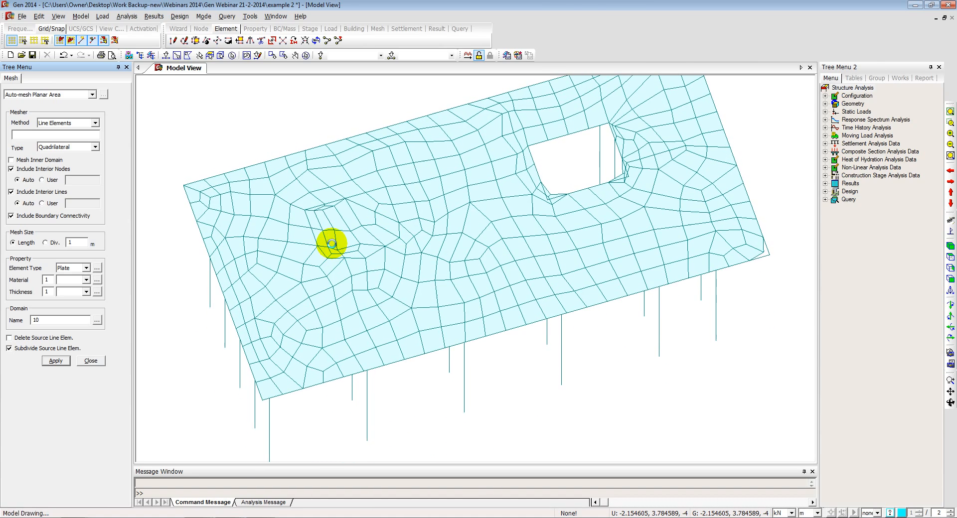
left_click(949, 257)
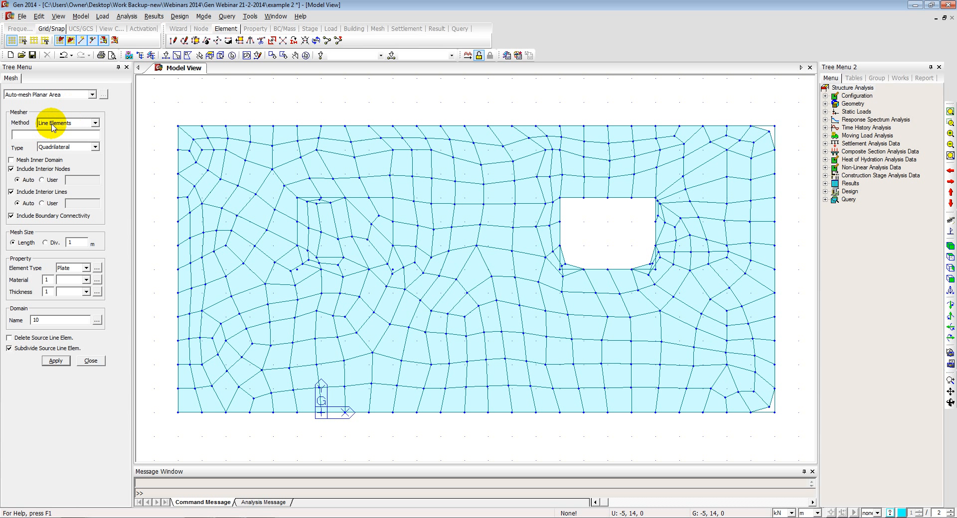
left_click(166, 55)
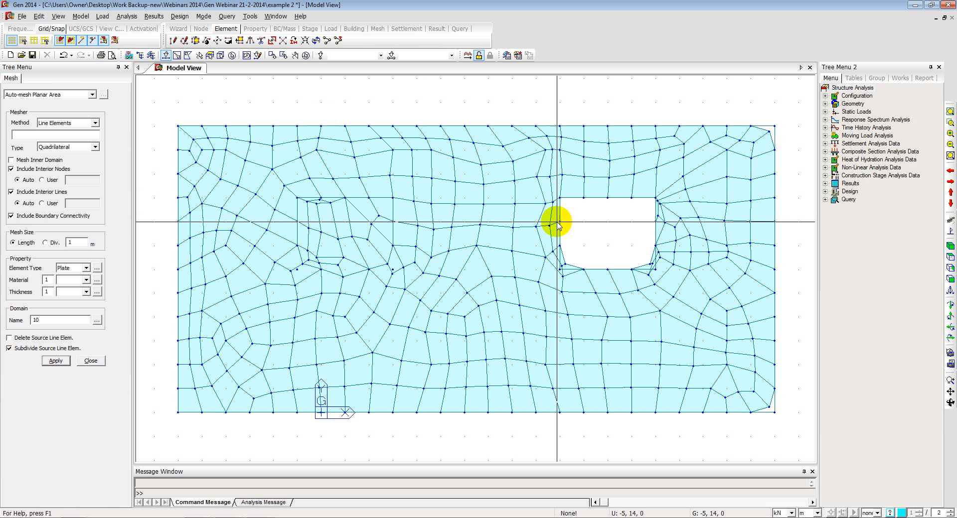
left_click_drag(555, 192, 658, 270)
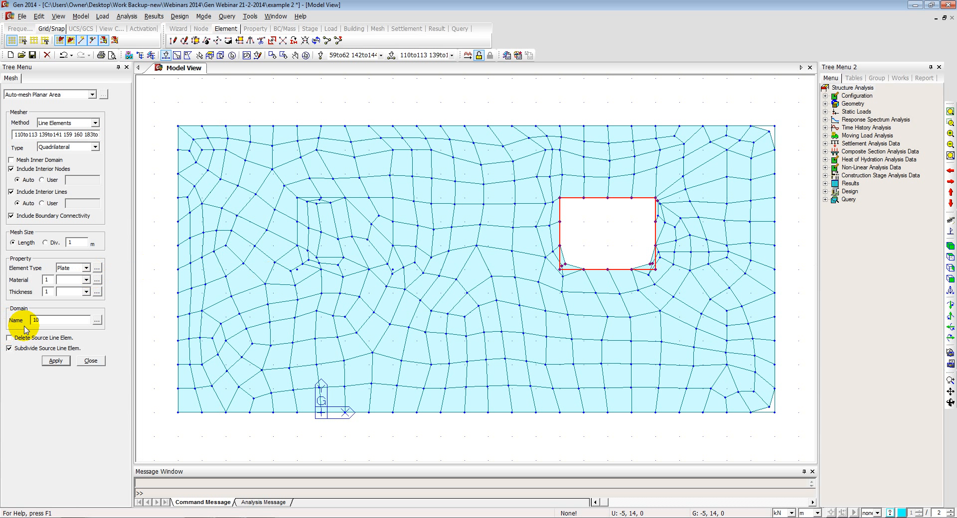
left_click(53, 358)
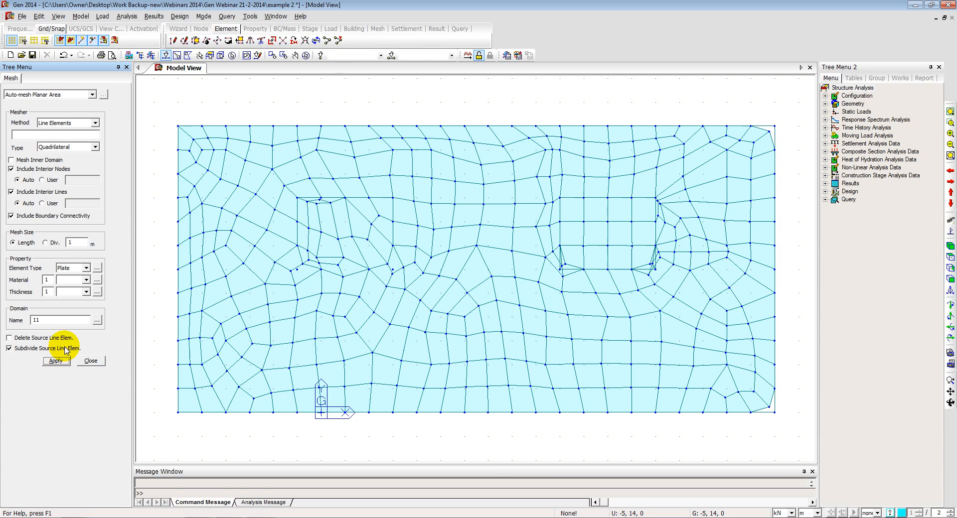
middle_click_drag(245, 305, 306, 230)
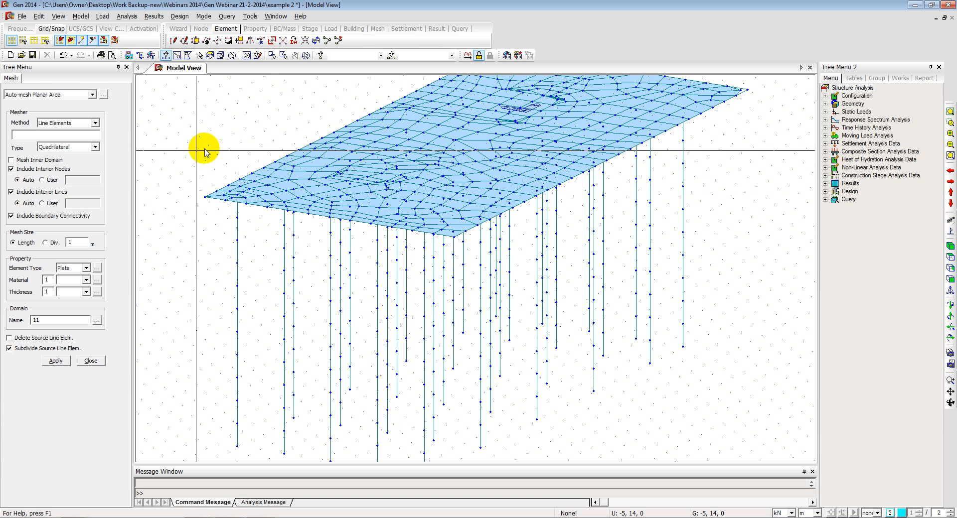
left_click(90, 362)
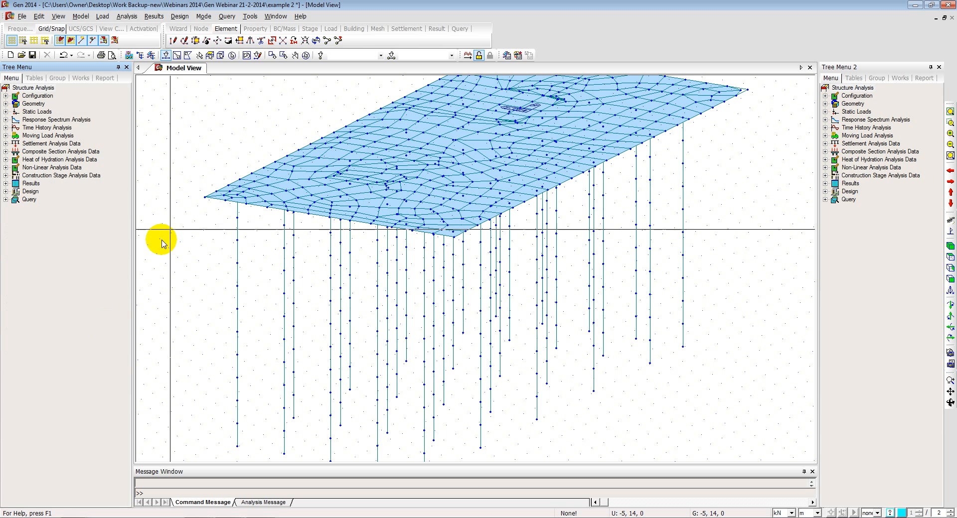
- Show the model's works tree and add a steel material S355 from the EN05(S) standard
left_click(79, 78)
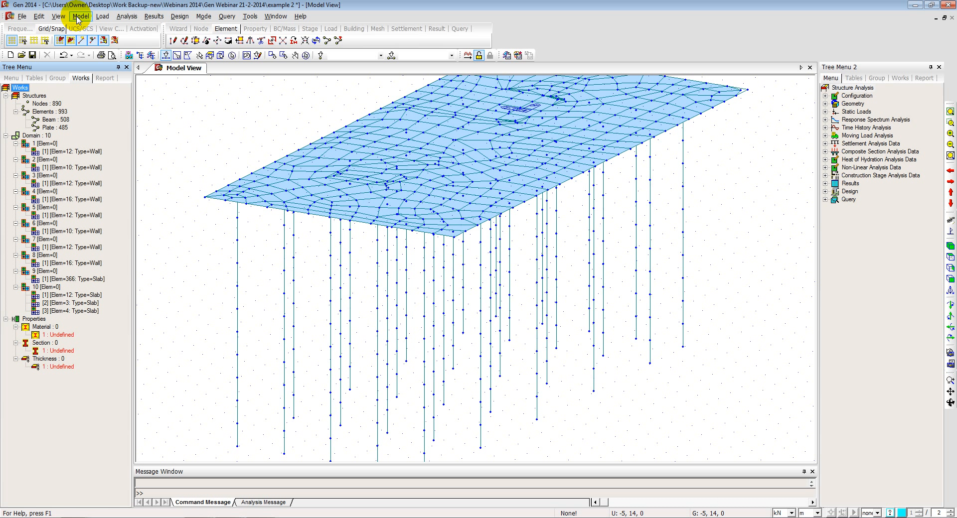
left_click(77, 18)
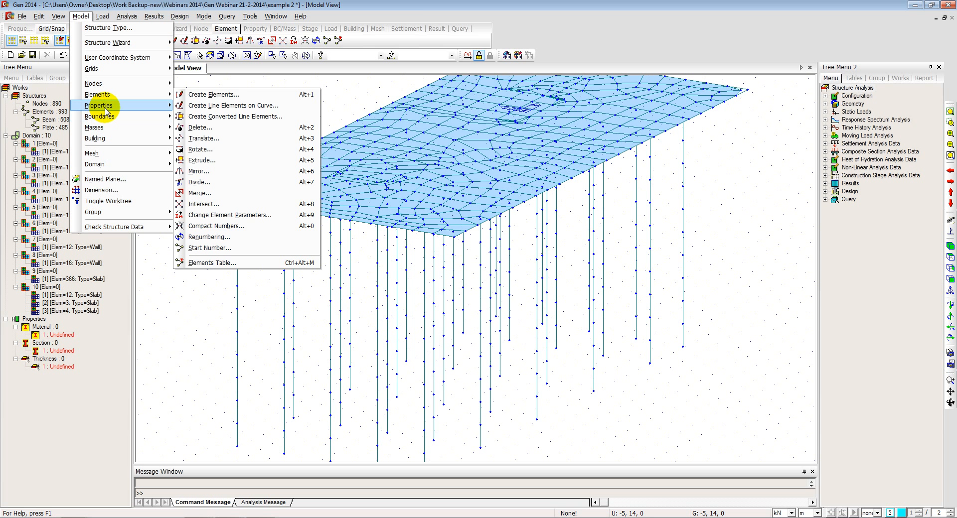
mouse_move(130, 106)
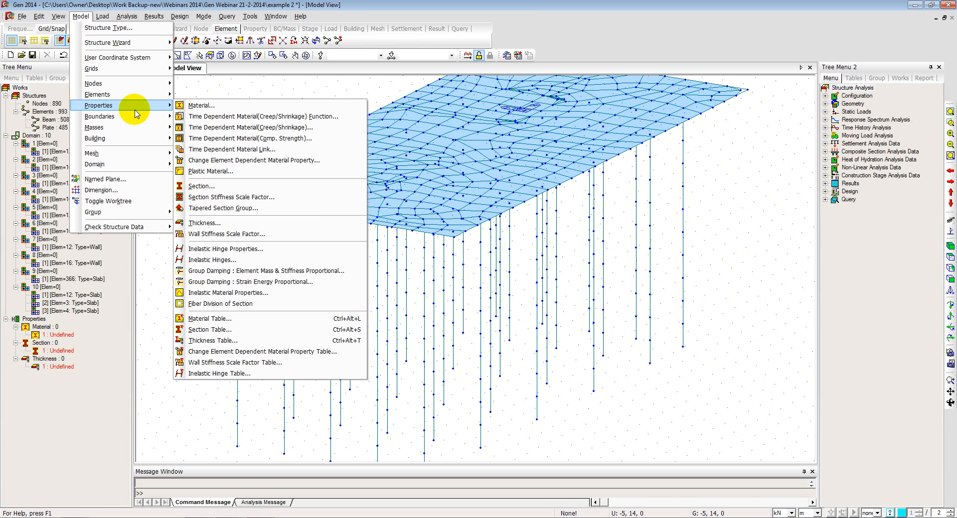
left_click(211, 109)
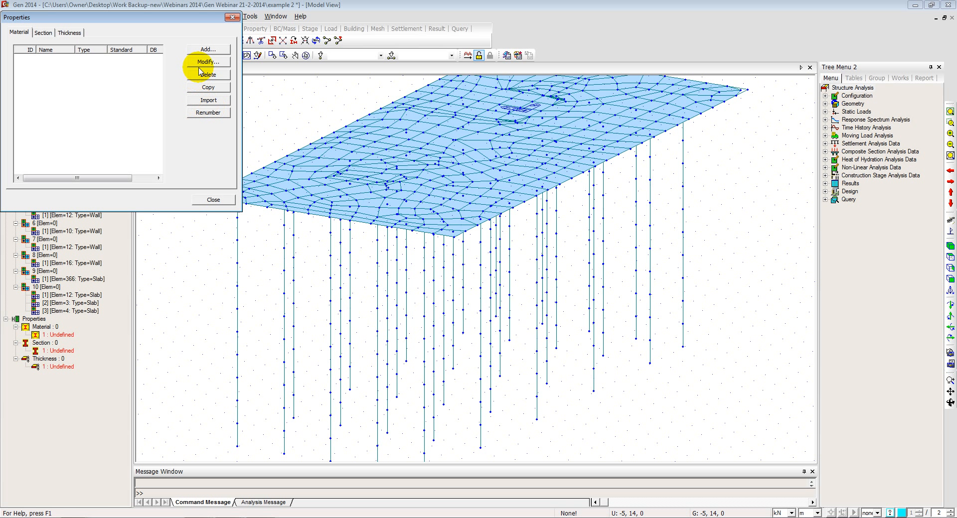
left_click(205, 50)
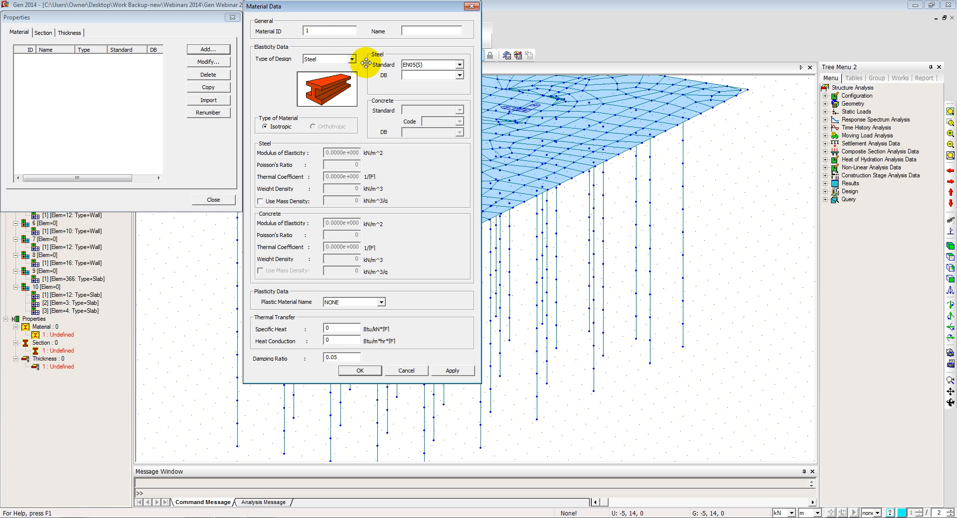
left_click(459, 75)
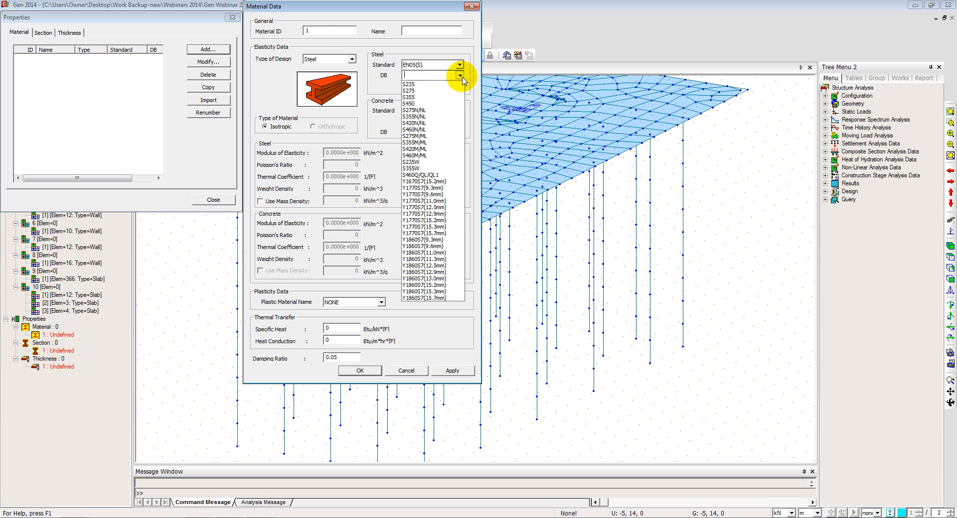
left_click(431, 97)
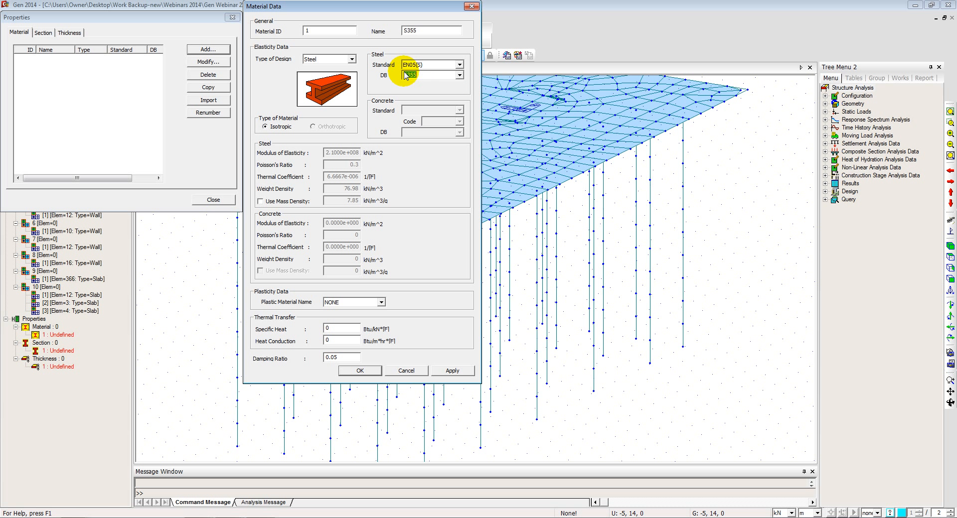
left_click(453, 372)
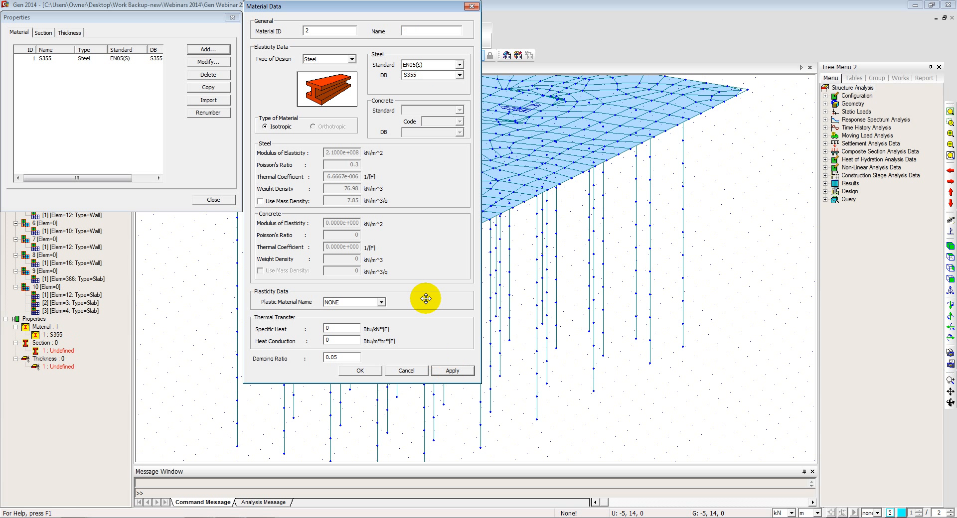
- Add a concrete material C30/37 from the EN04(RC) standard as material 2
left_click(352, 60)
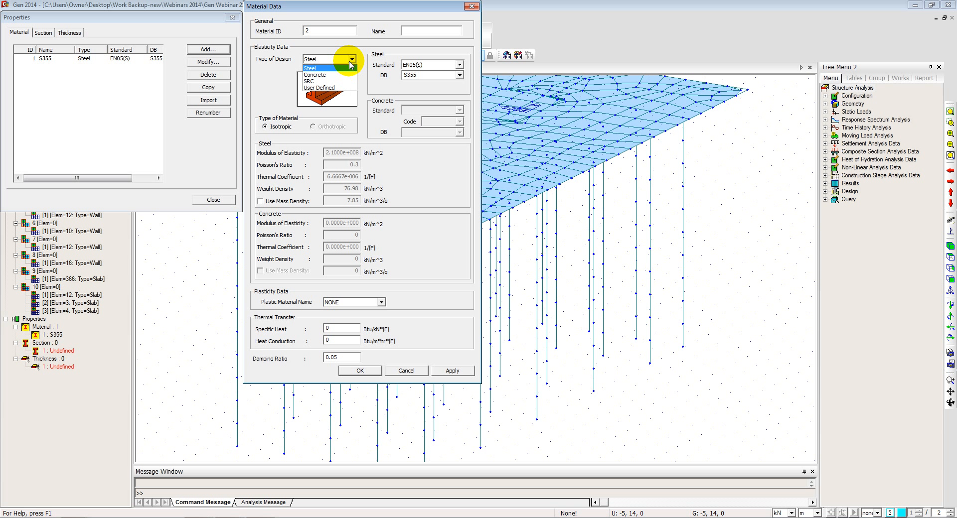
left_click(321, 75)
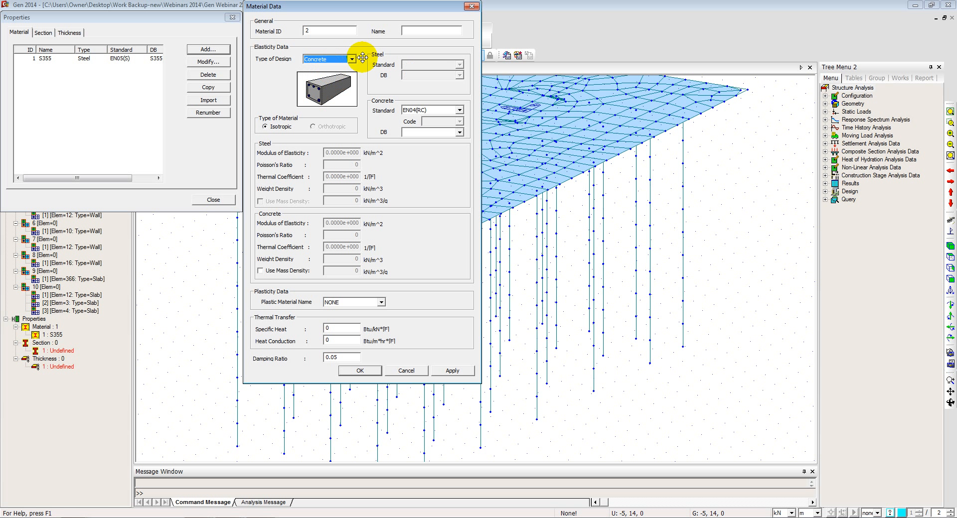
left_click(458, 132)
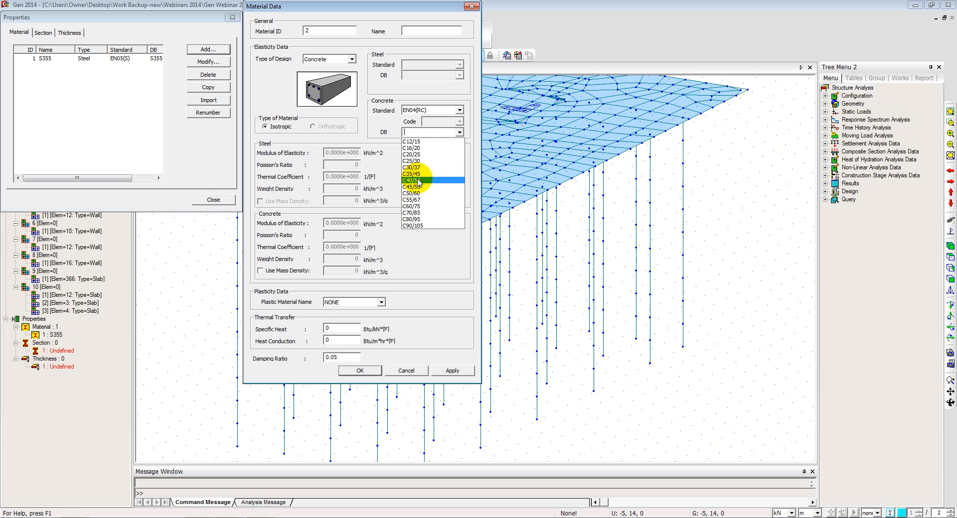
left_click(412, 167)
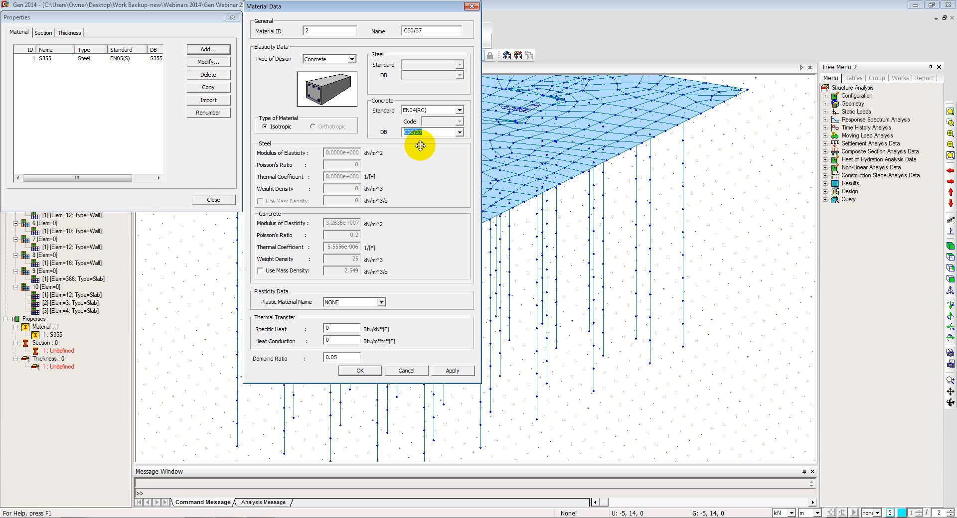
left_click(374, 372)
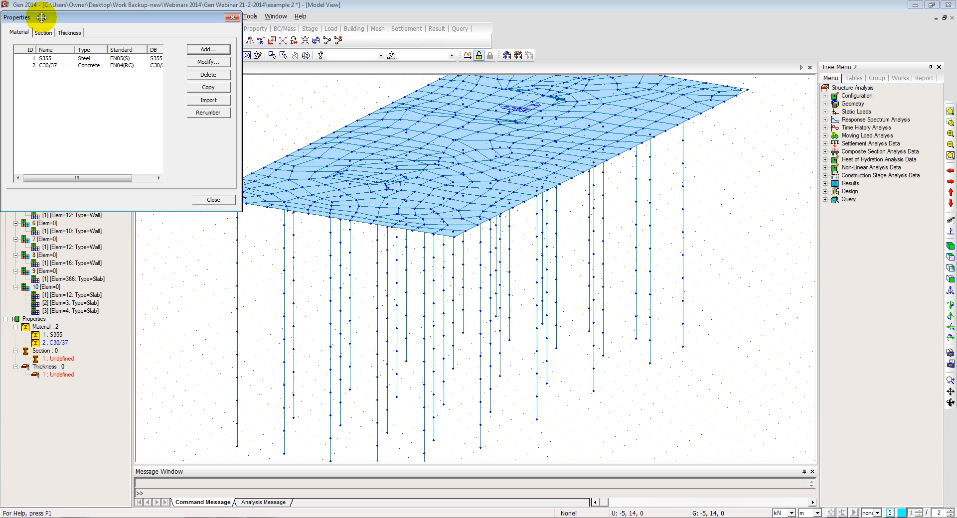
- Add an I-section named Column using UC 356x406x551 from the BS4-93 database as section 1
left_click(43, 32)
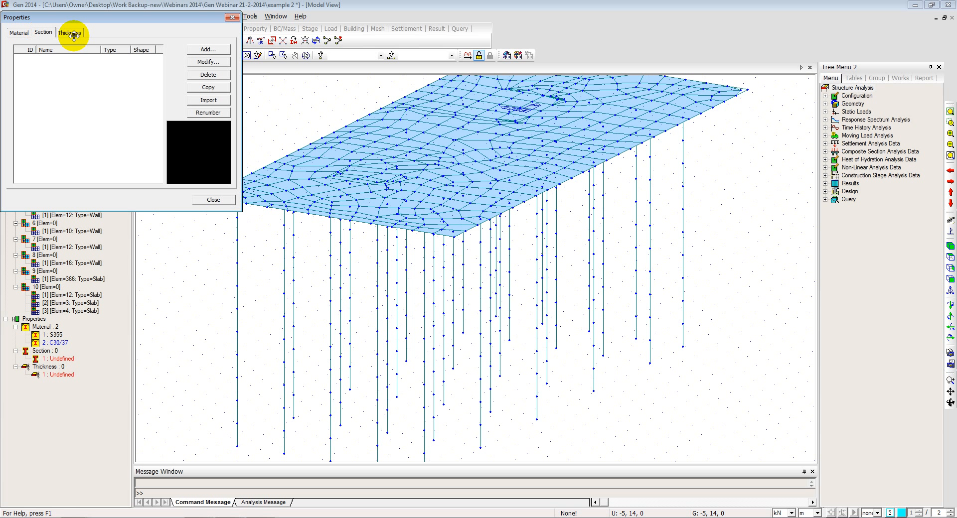
left_click(206, 50)
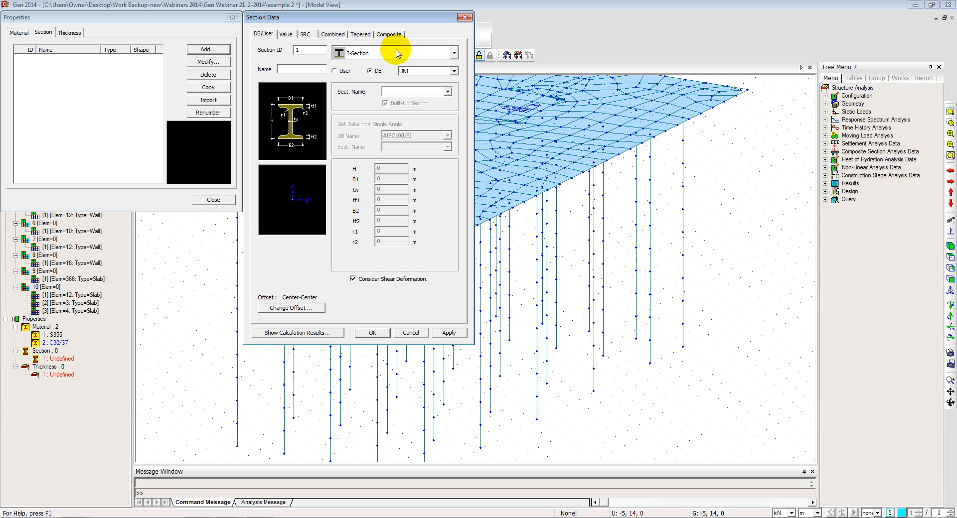
left_click(454, 71)
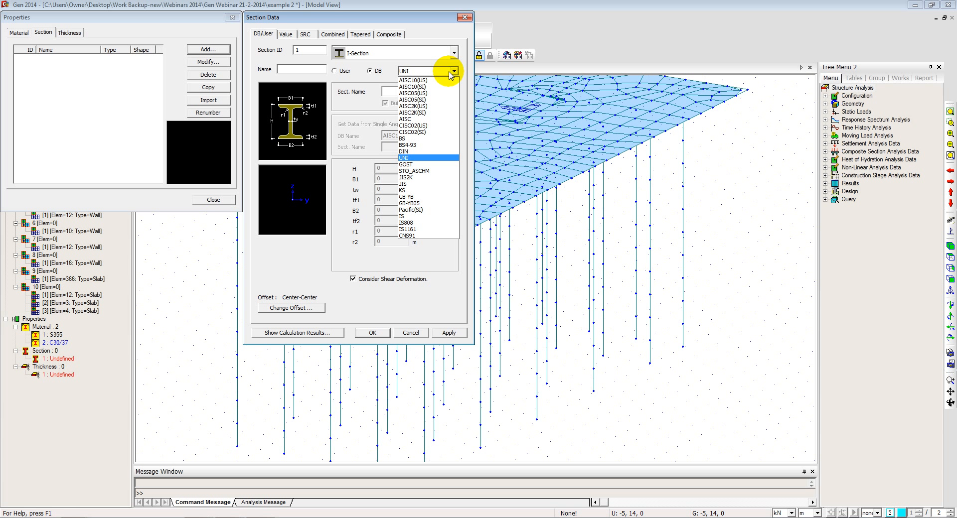
left_click(416, 145)
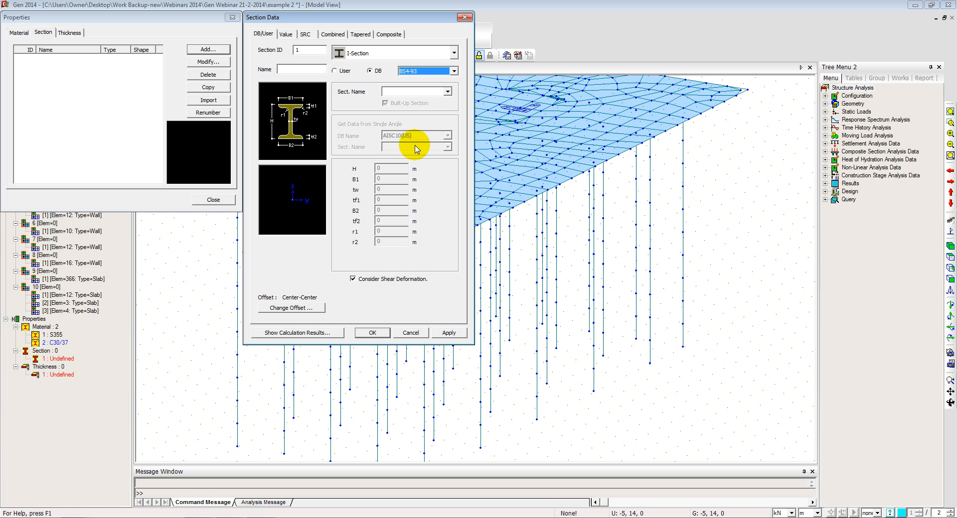
left_click(449, 92)
left_click_drag(449, 102, 449, 215)
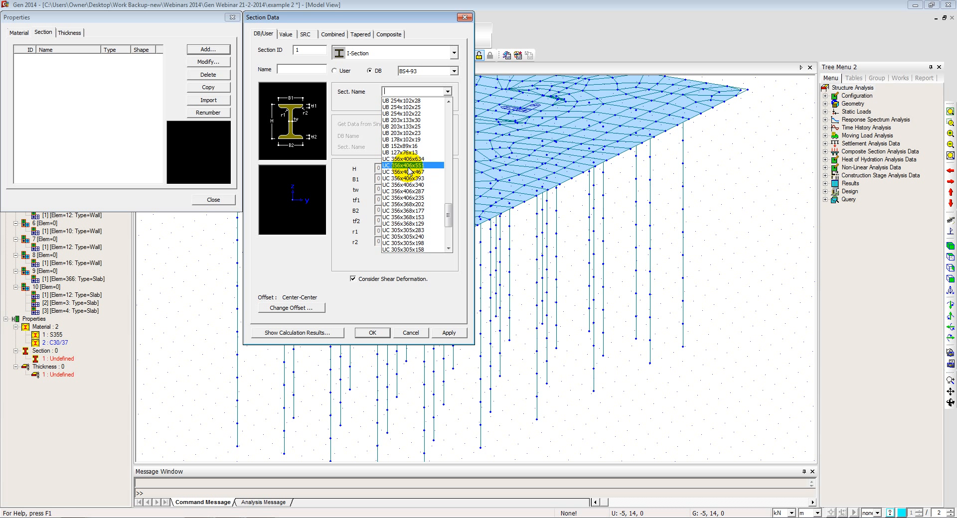
left_click(409, 167)
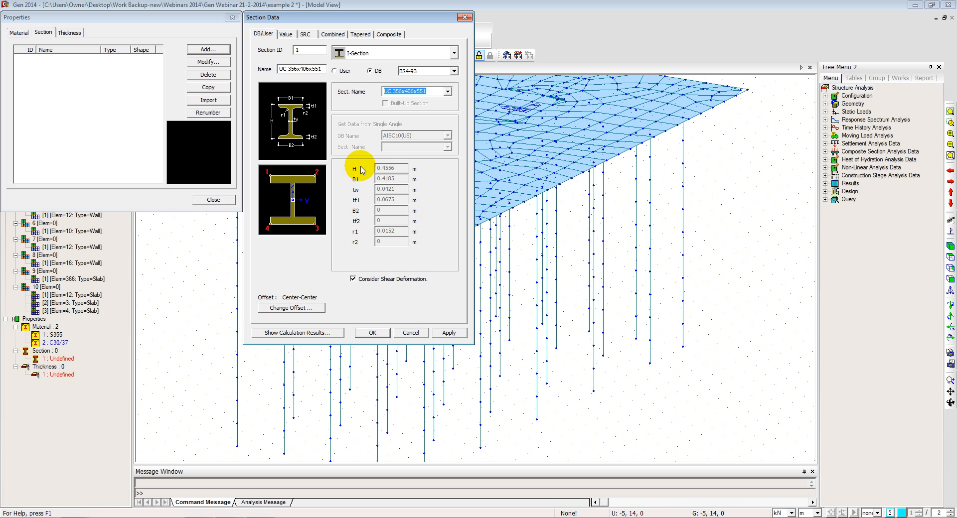
left_click_drag(279, 69, 353, 71)
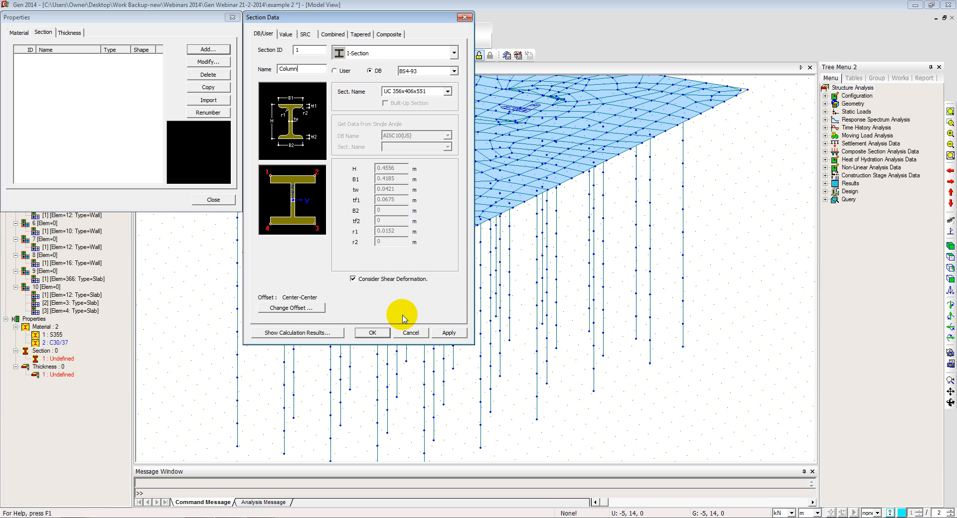
left_click(437, 334)
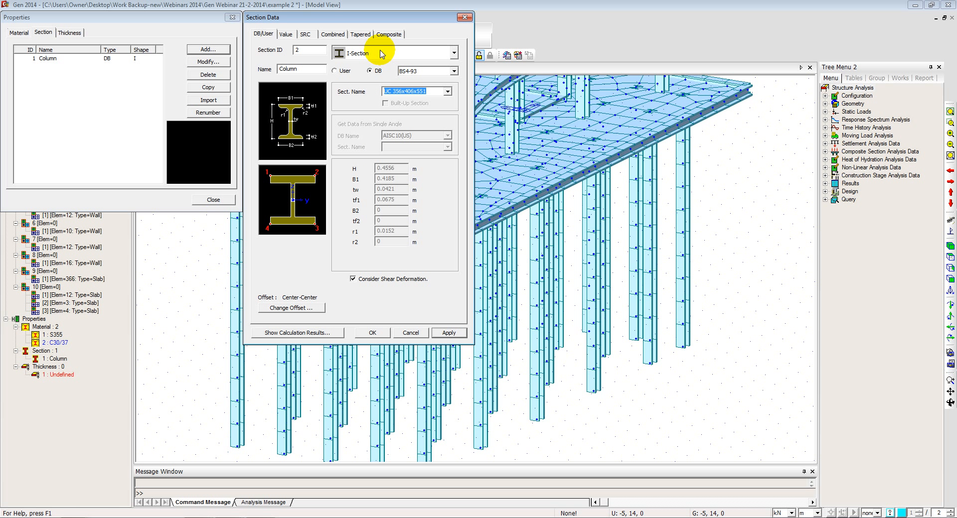
- Add a user-defined solid round section named Pile with a 0.5 m diameter as section 2, and close the properties
left_click(381, 54)
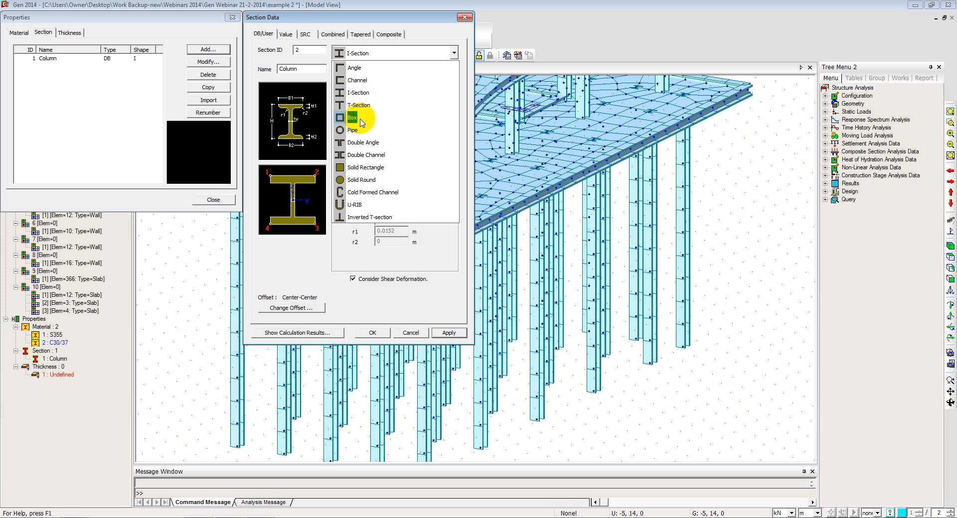
left_click(361, 180)
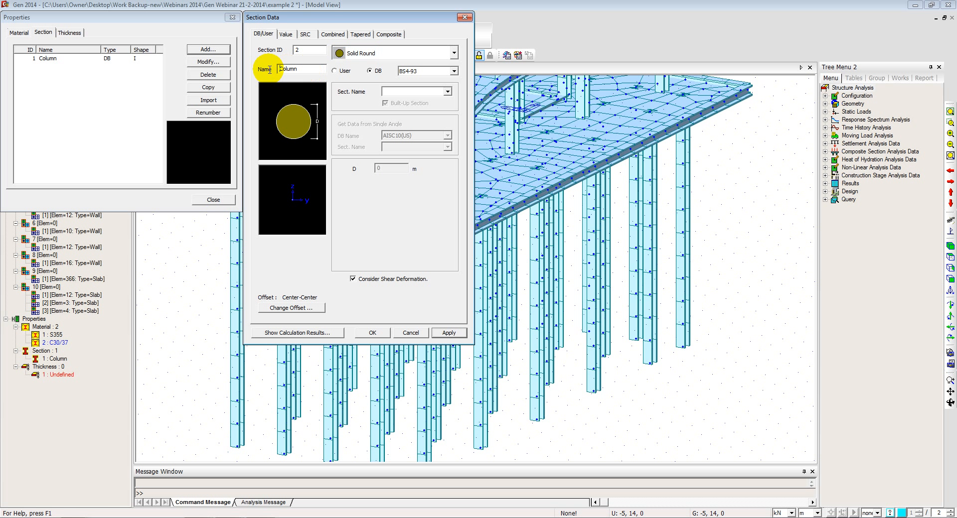
double_click(291, 67)
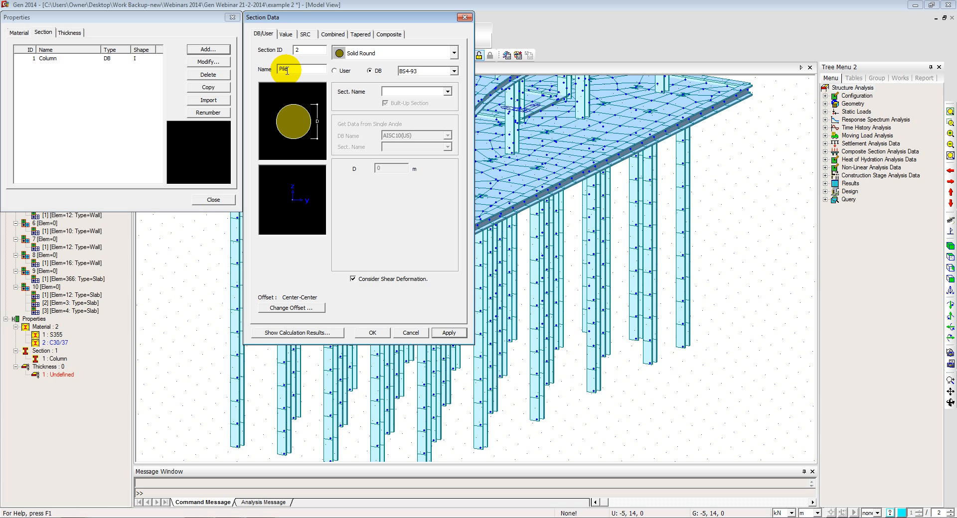
left_click(337, 73)
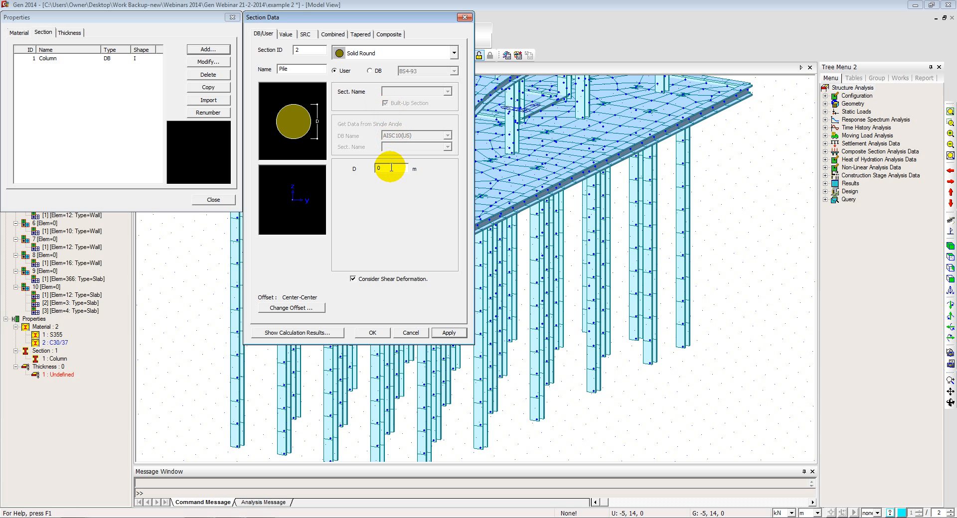
left_click(373, 168)
type("0.")
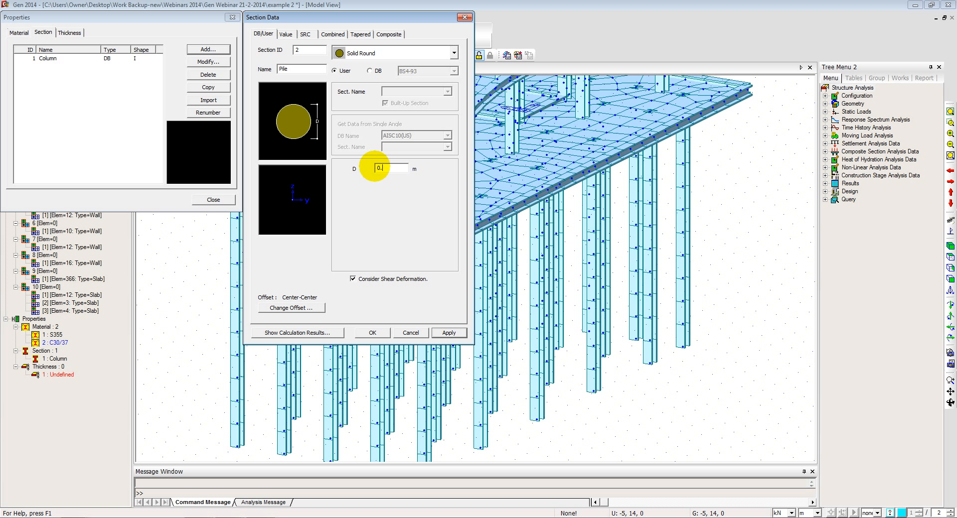
type("5")
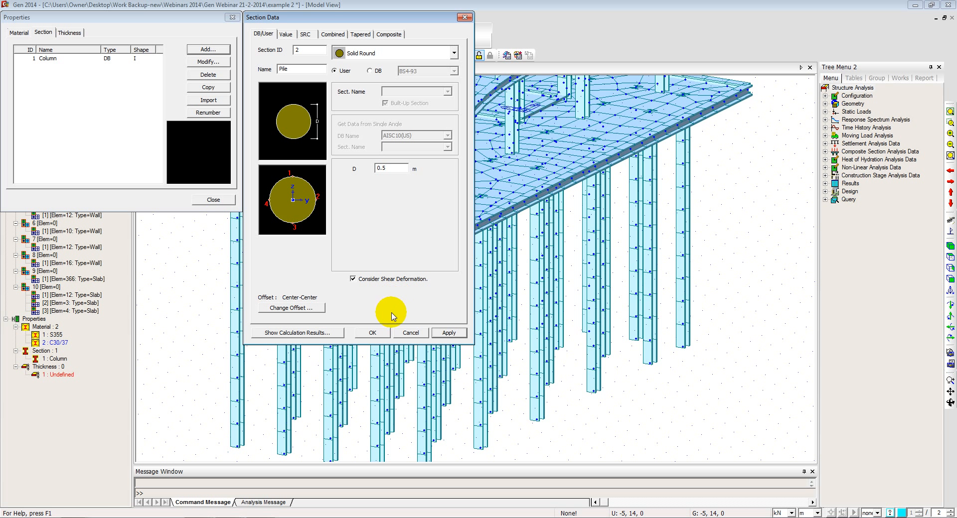
left_click(372, 333)
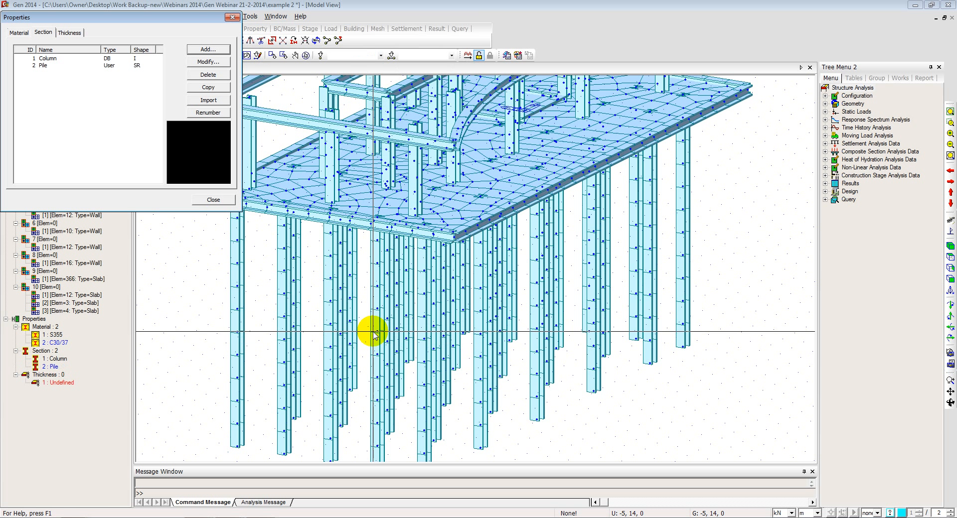
left_click(212, 200)
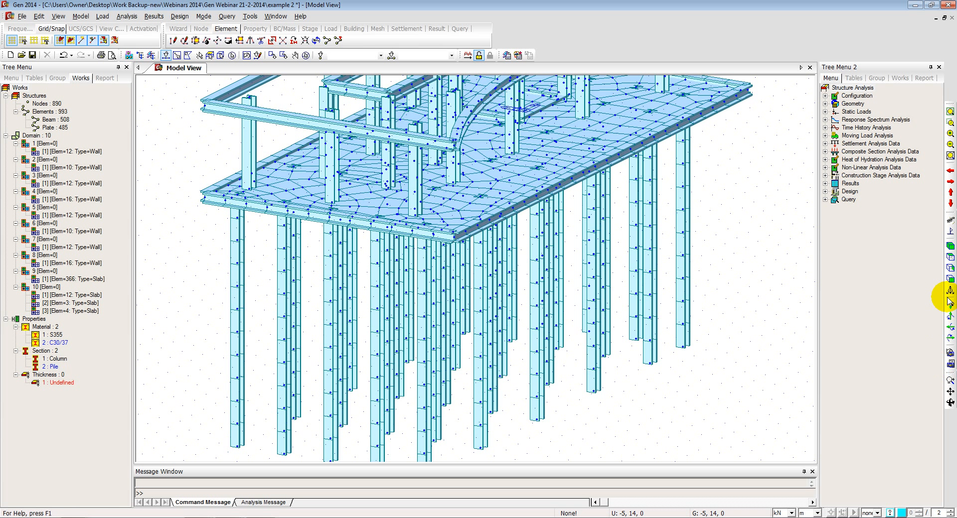
- Assign the Pile section to all pile elements below the lower slab and reactivate all elements of the model
left_click(950, 280)
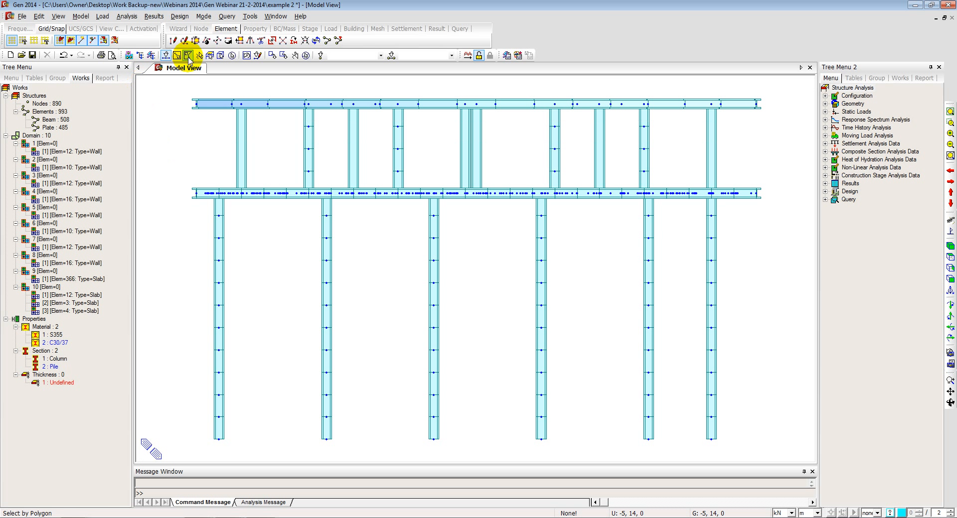
left_click_drag(739, 440, 152, 204)
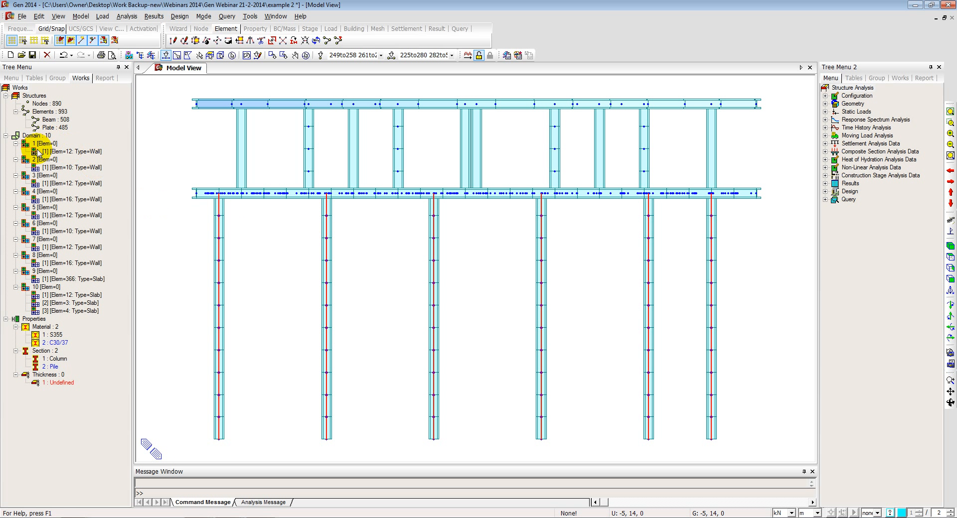
left_click_drag(54, 369, 214, 325)
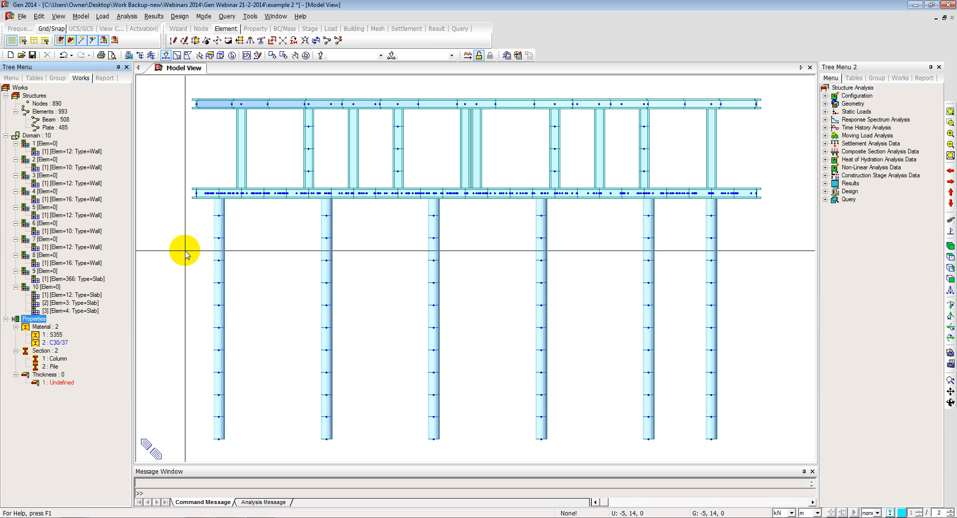
middle_click_drag(197, 261, 235, 276, "ctrl")
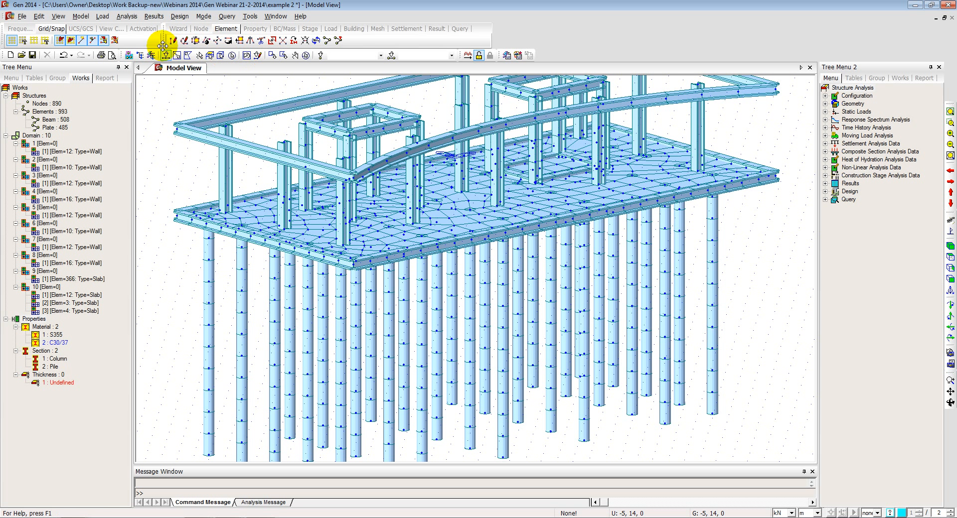
left_click(20, 29)
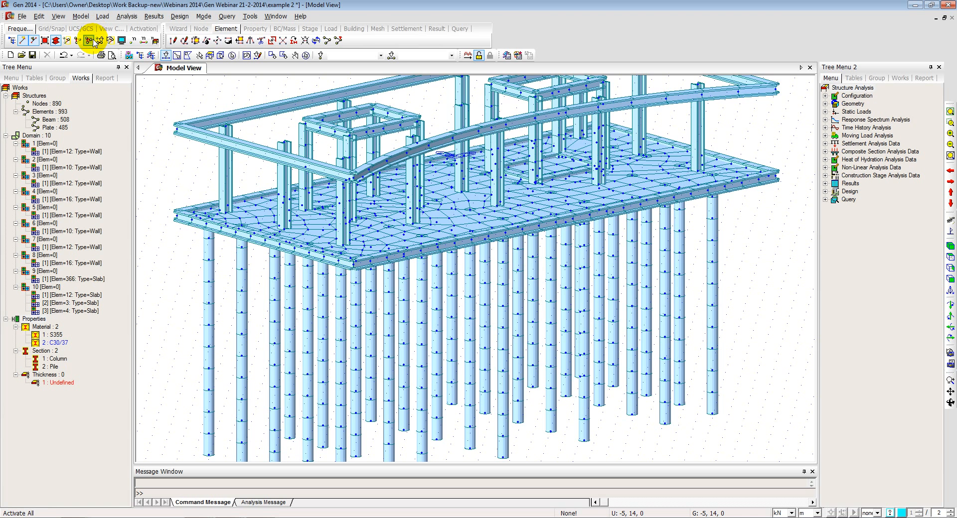
left_click(93, 40)
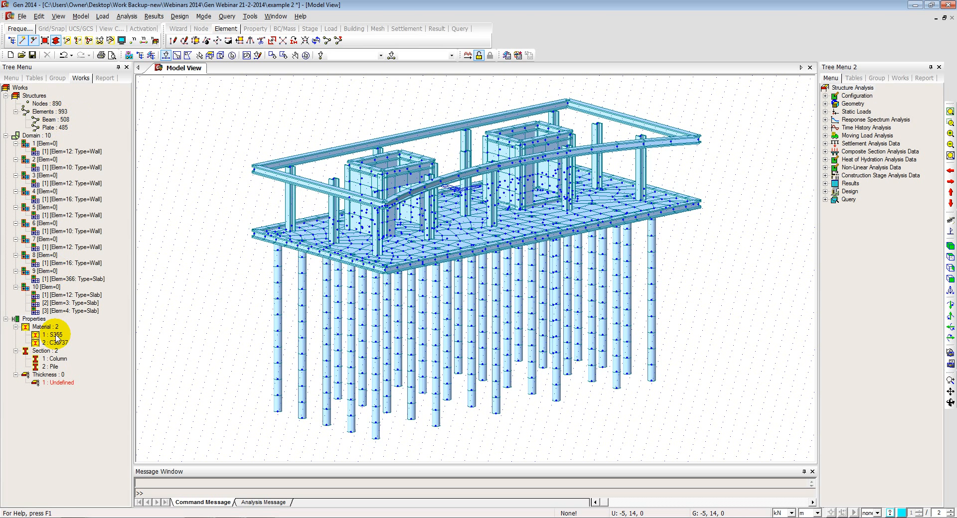
- Add a user-defined solid rectangle section named dummy with H and B of 0.01 m as section 3
right_click(50, 355)
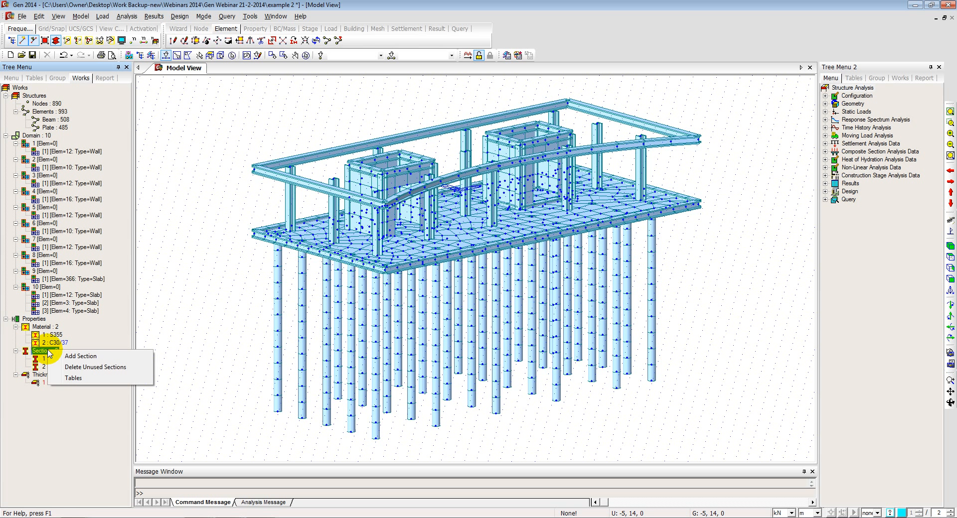
left_click(80, 358)
left_click(472, 140)
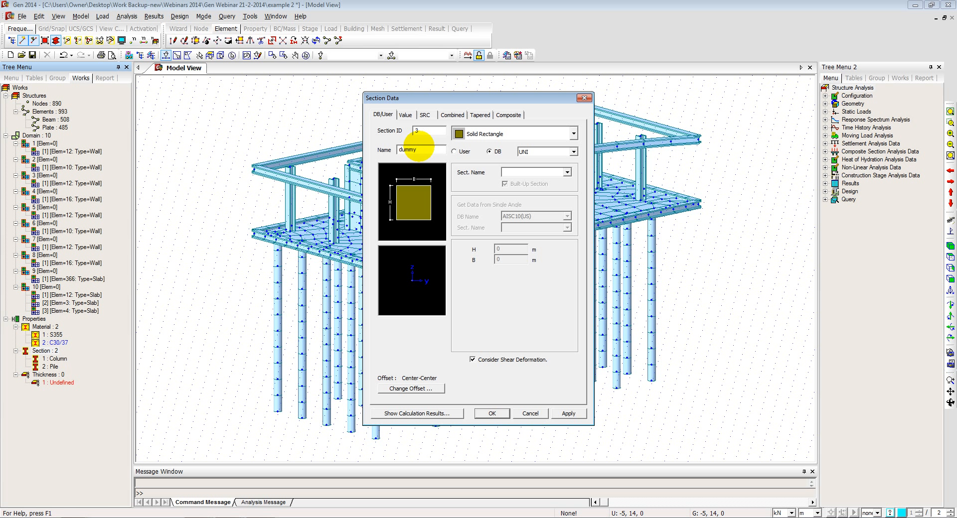
left_click(454, 152)
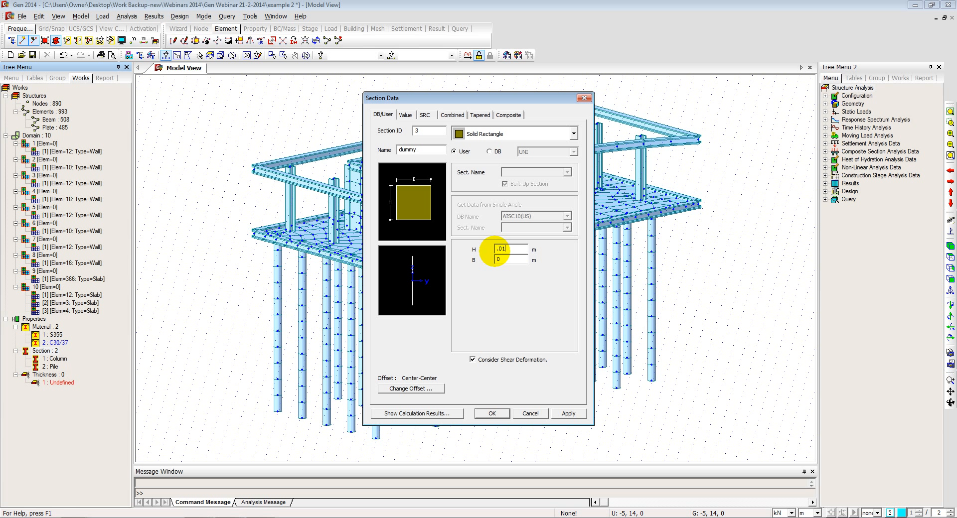
type(".01")
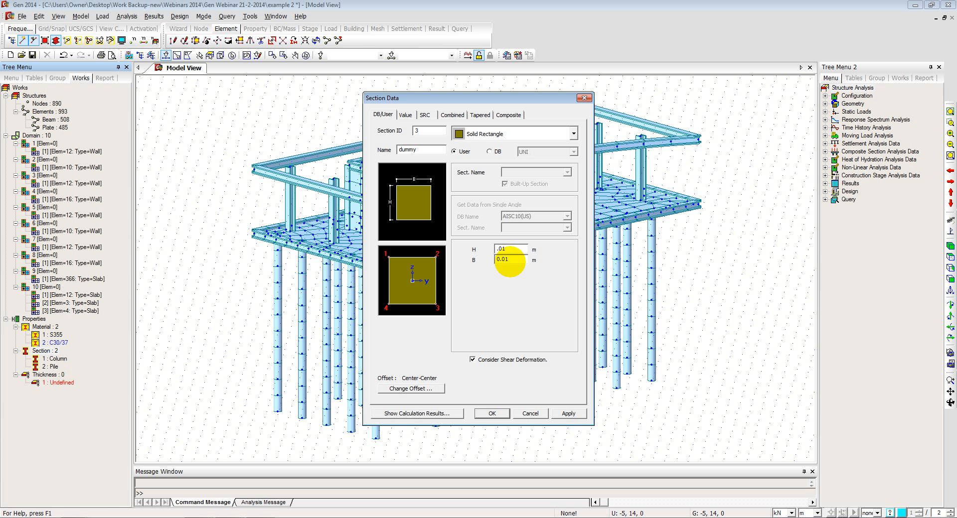
left_click(488, 416)
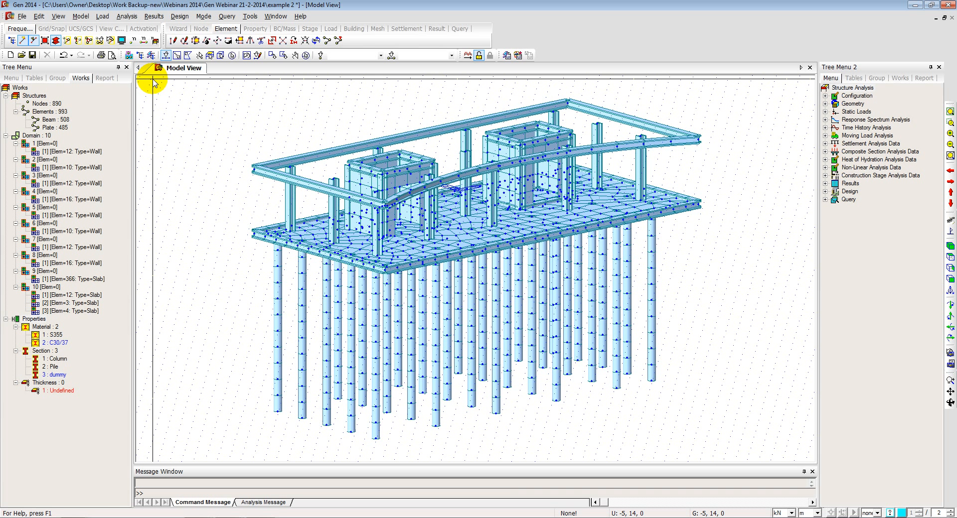
- Select everything in the lower slab's XY plane and assign the dummy section to its line elements
left_click(209, 55)
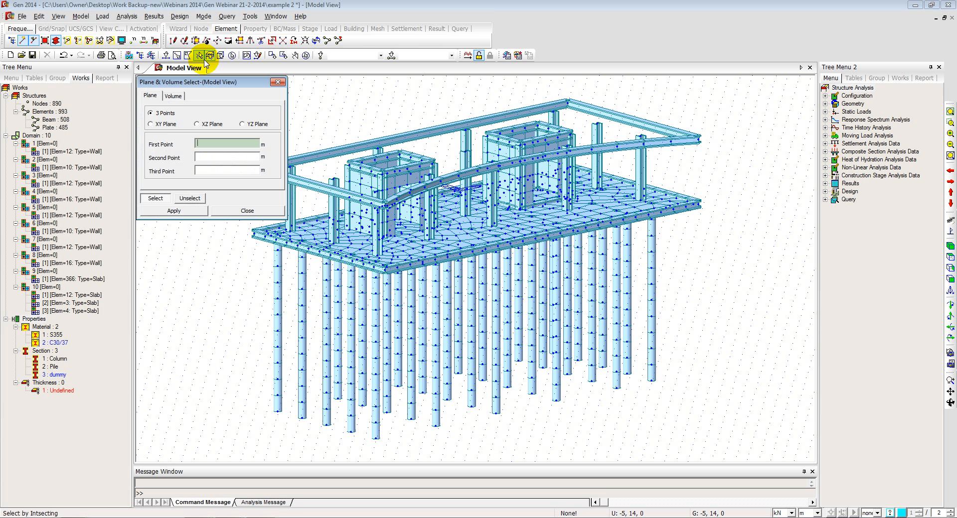
left_click(151, 124)
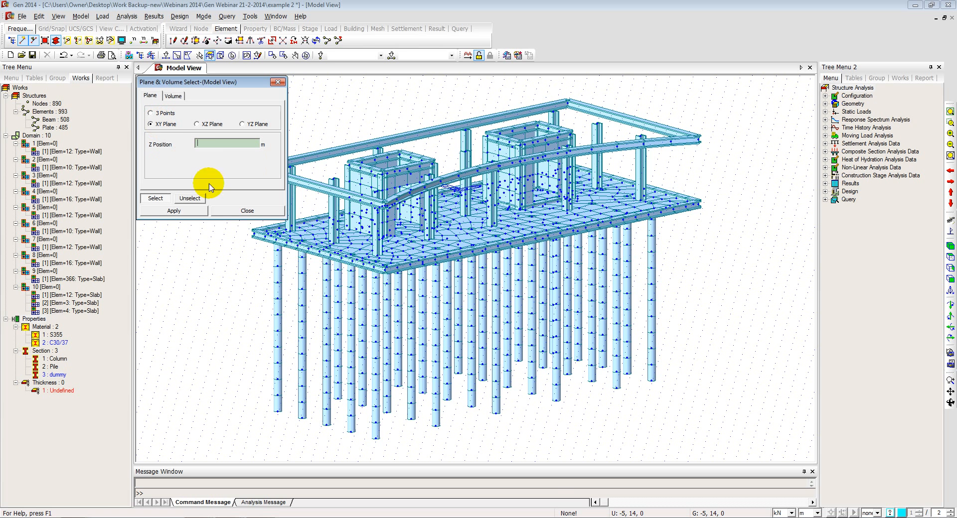
left_click(250, 233)
left_click(247, 211)
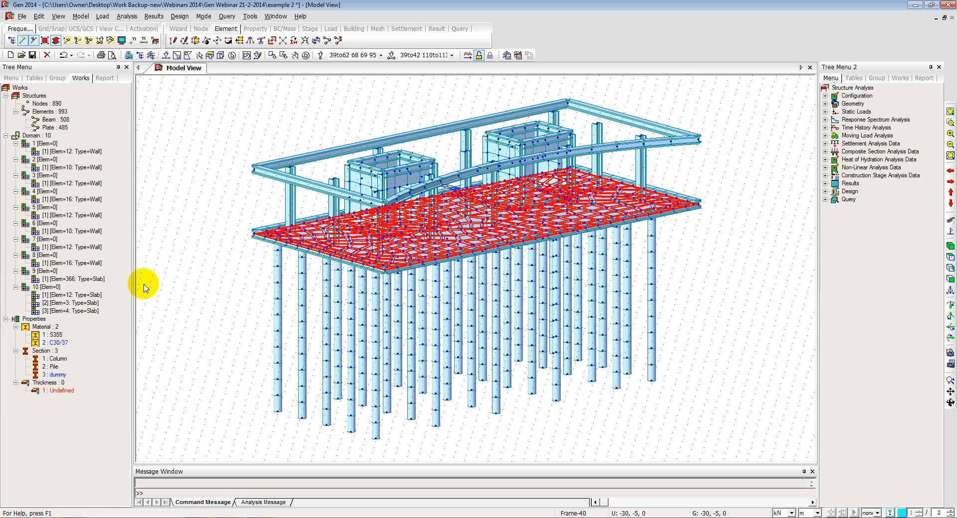
left_click_drag(57, 374, 235, 272)
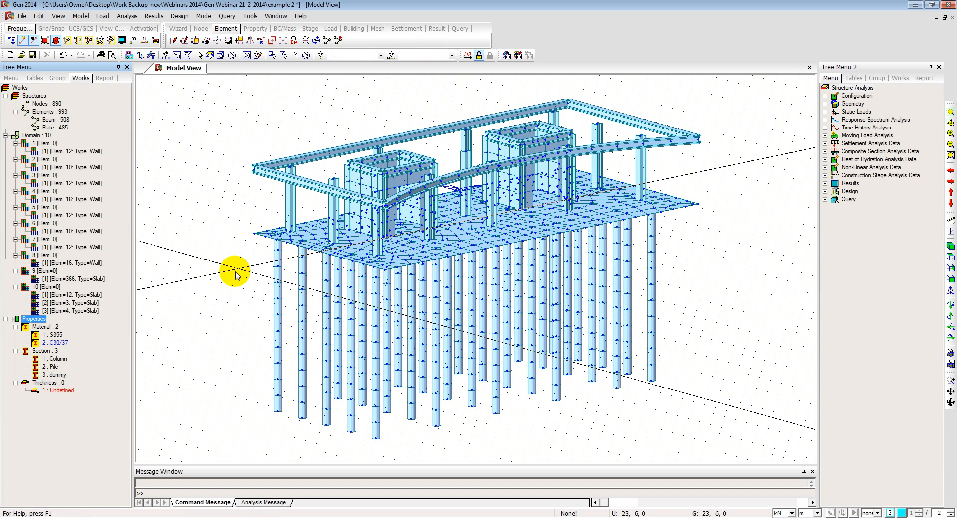
- Select the elements in the XY plane at the top of the columns and core walls and assign them the dummy section
left_click(209, 56)
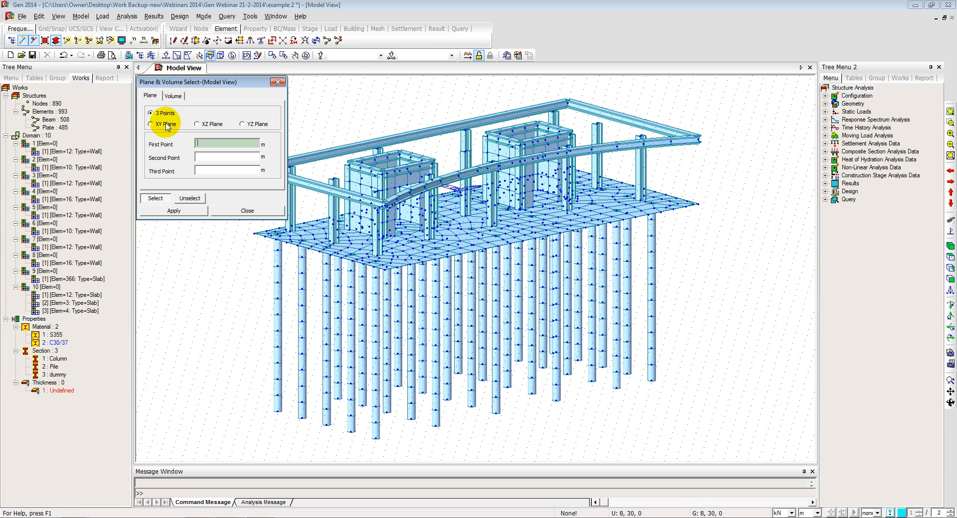
left_click(566, 103)
left_click_drag(60, 374, 276, 190)
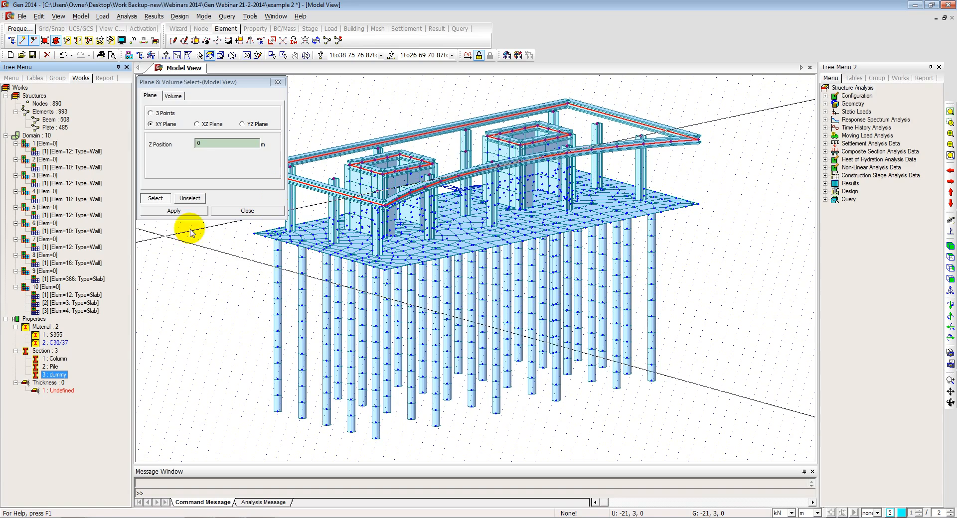
left_click_drag(59, 376, 357, 218)
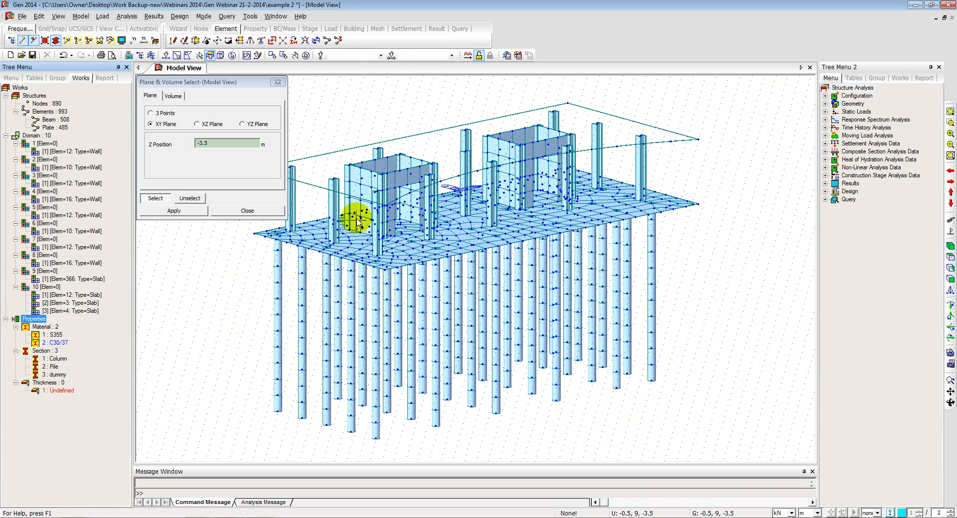
- Inactivate all plate elements and the nodes so that only the line elements are displayed
middle_click_drag(599, 177, 605, 203, "ctrl")
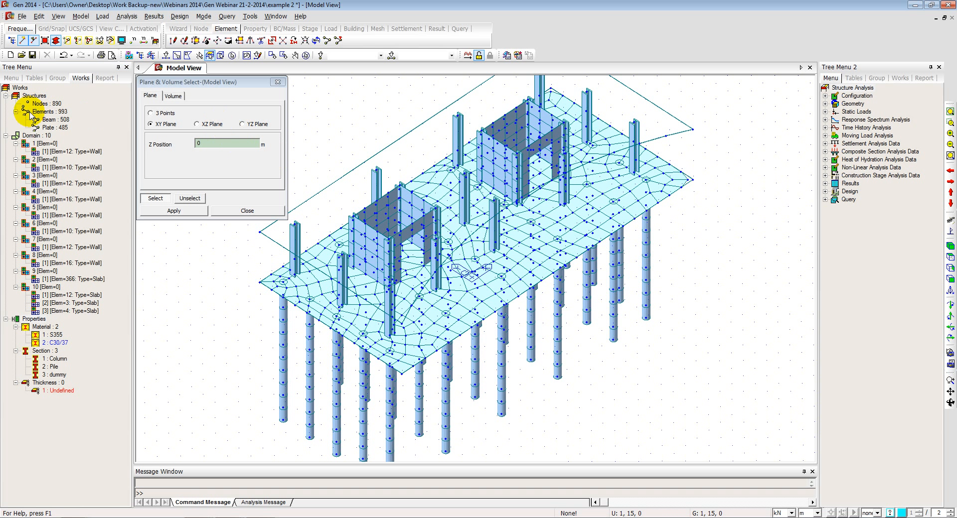
right_click(49, 128)
left_click(83, 212)
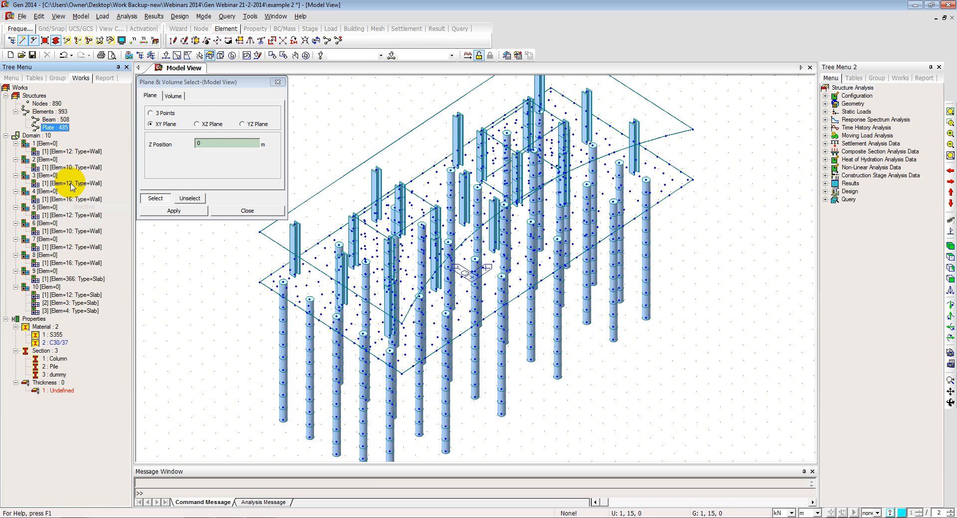
right_click(40, 105)
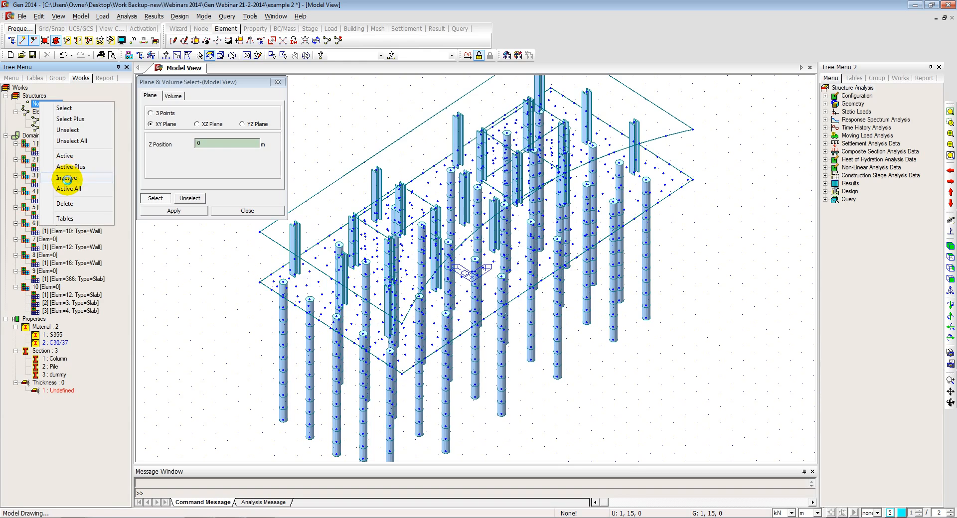
- Inactivate the model's nodes
left_click(66, 178)
middle_click_drag(414, 235, 479, 315, "ctrl")
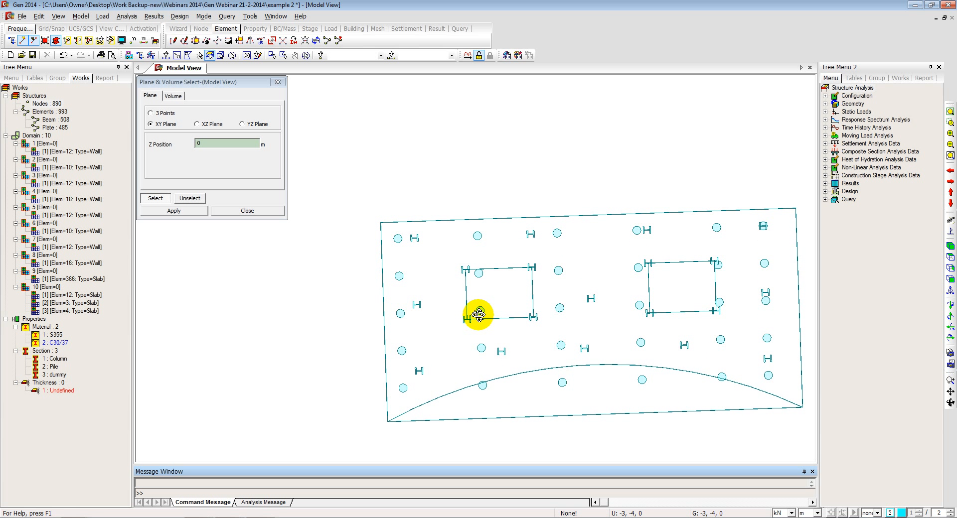
- Assign section 3 (dummy) to the columns at the corners of the two rectangular wall cores
left_click(166, 55)
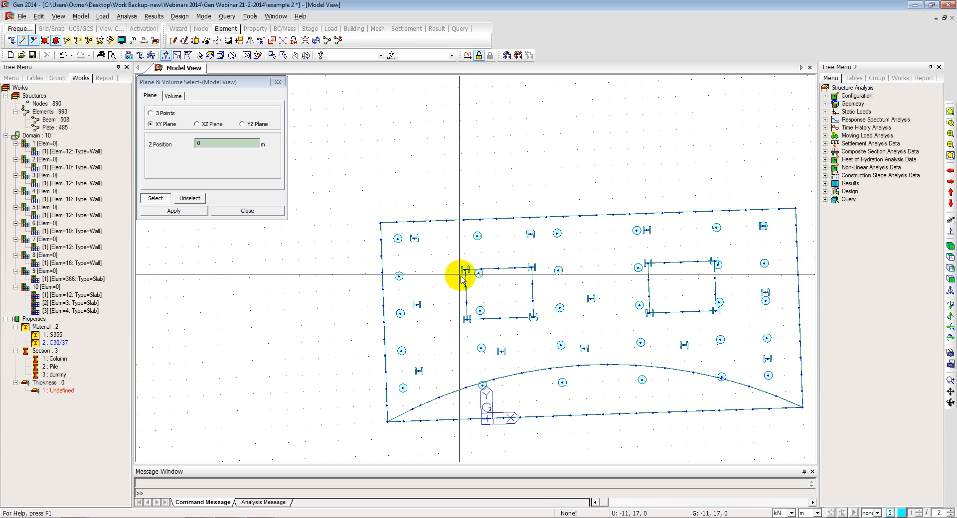
left_click_drag(473, 280, 472, 330)
left_click_drag(523, 310, 545, 330)
left_click_drag(522, 256, 542, 275)
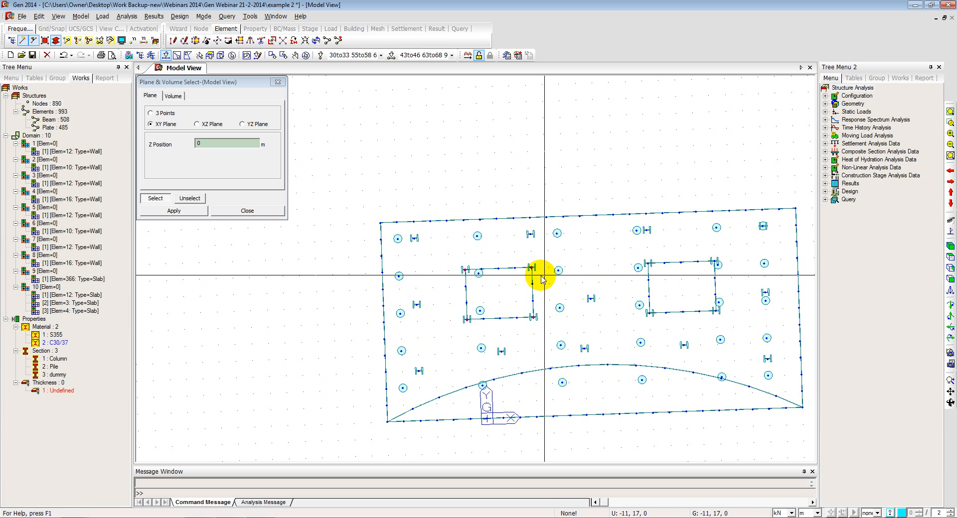
left_click_drag(640, 255, 660, 270)
left_click_drag(643, 304, 656, 321)
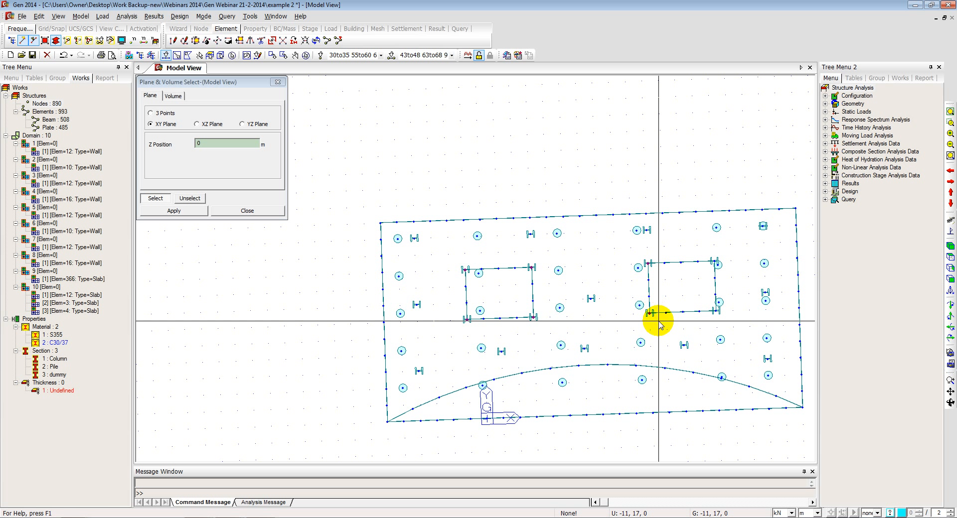
left_click_drag(707, 254, 723, 276)
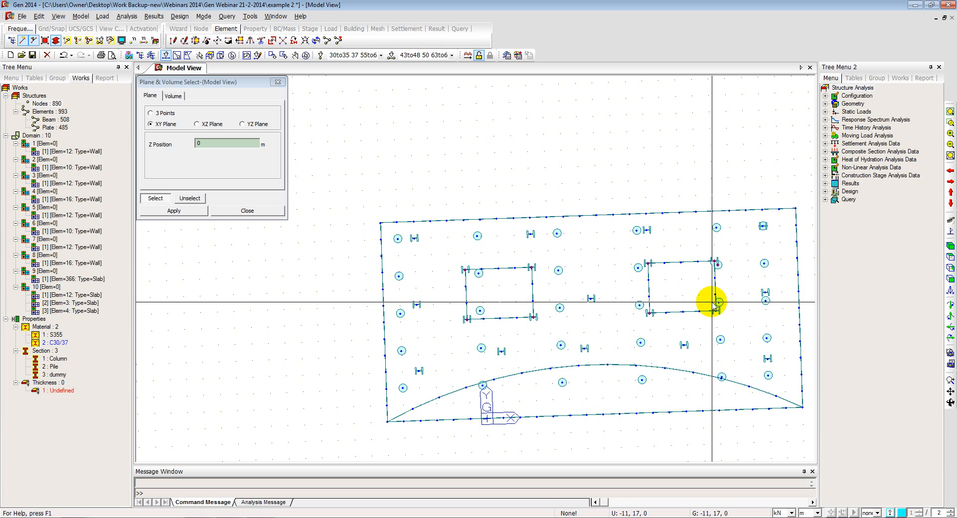
left_click_drag(709, 306, 726, 323)
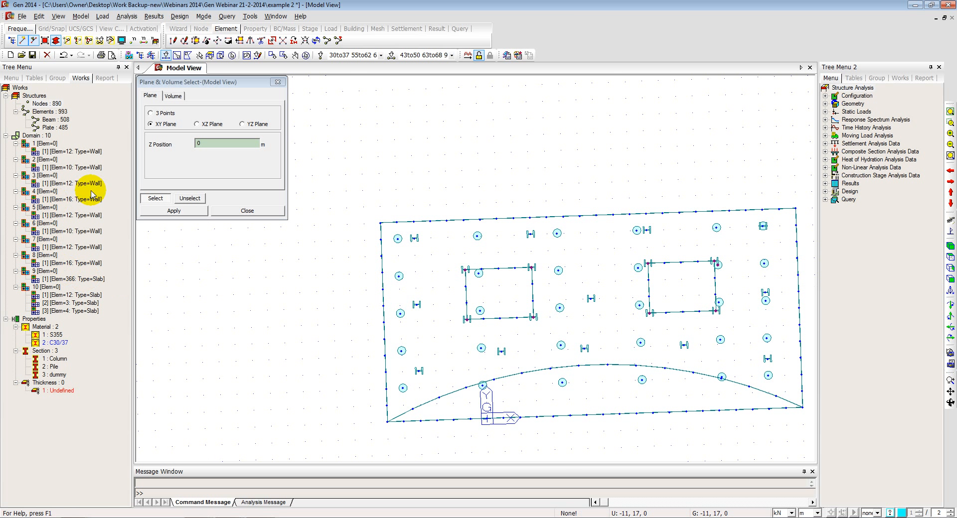
left_click_drag(61, 376, 530, 342)
middle_click_drag(509, 340, 519, 259, "ctrl")
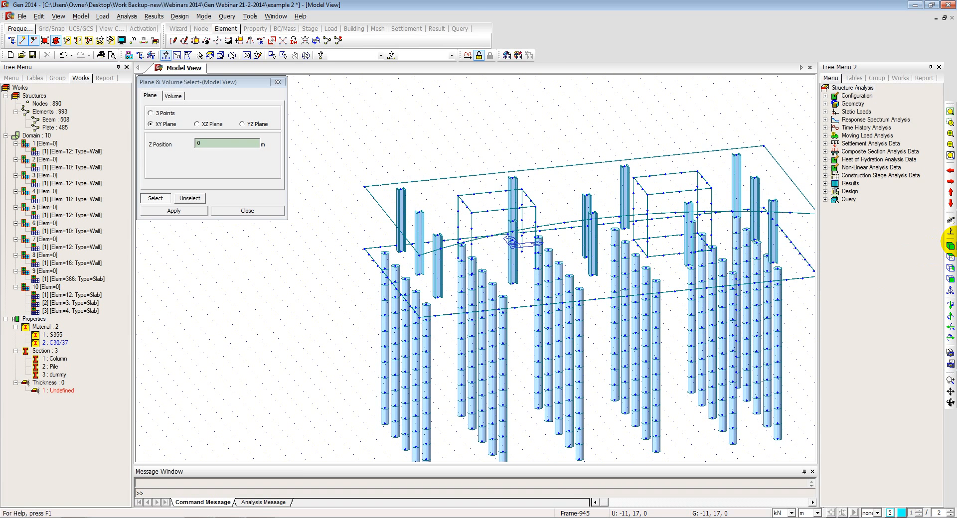
left_click(278, 81)
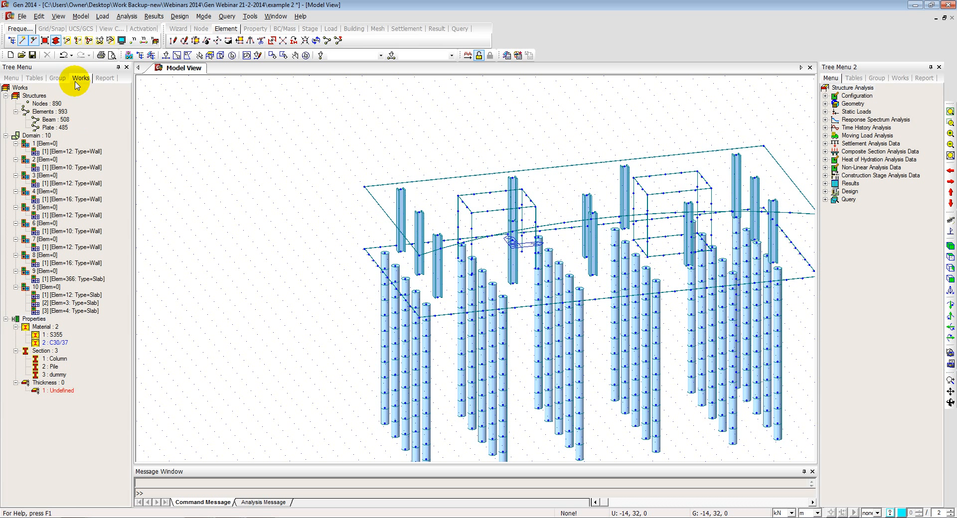
- Set up Auto-mesh Planar Area with the Line Elements method and pick the upper floor's outline and opening lines by XY plane
left_click(80, 16)
mouse_move(95, 153)
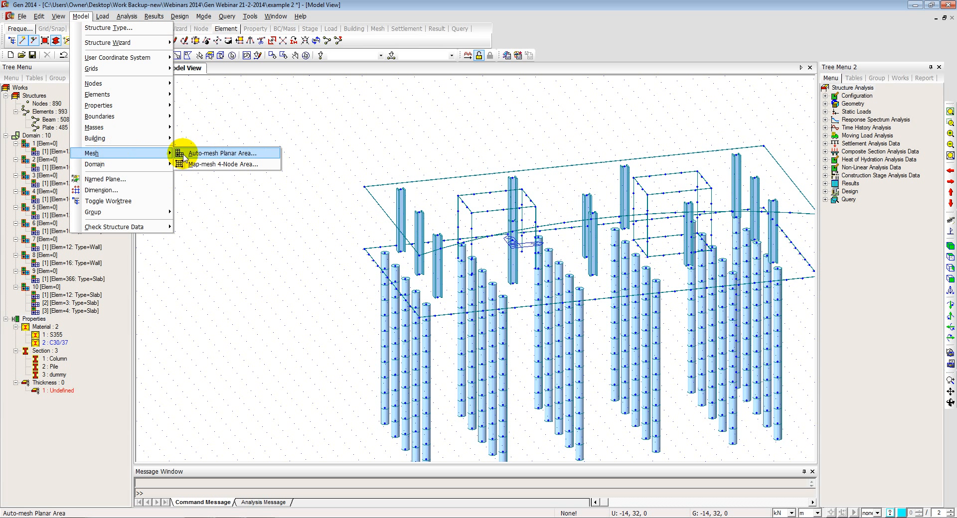
left_click(224, 154)
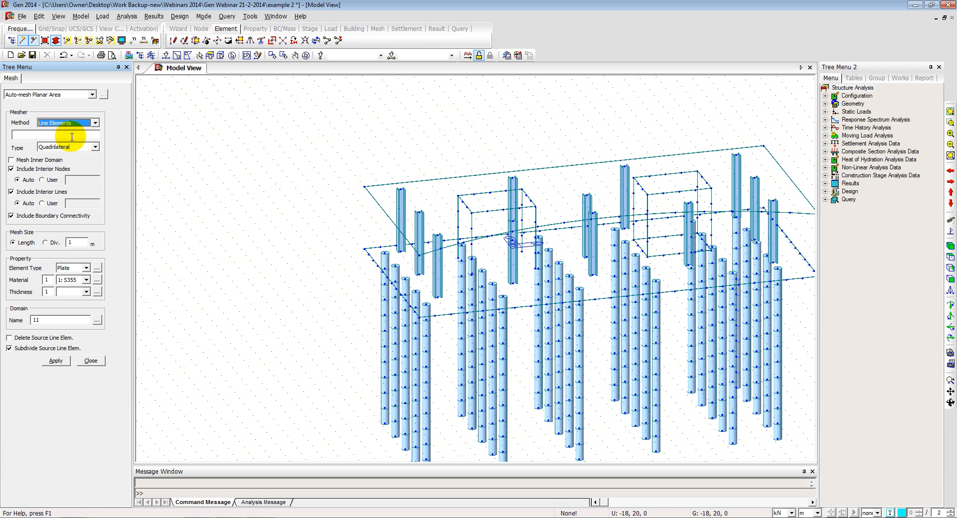
left_click(95, 123)
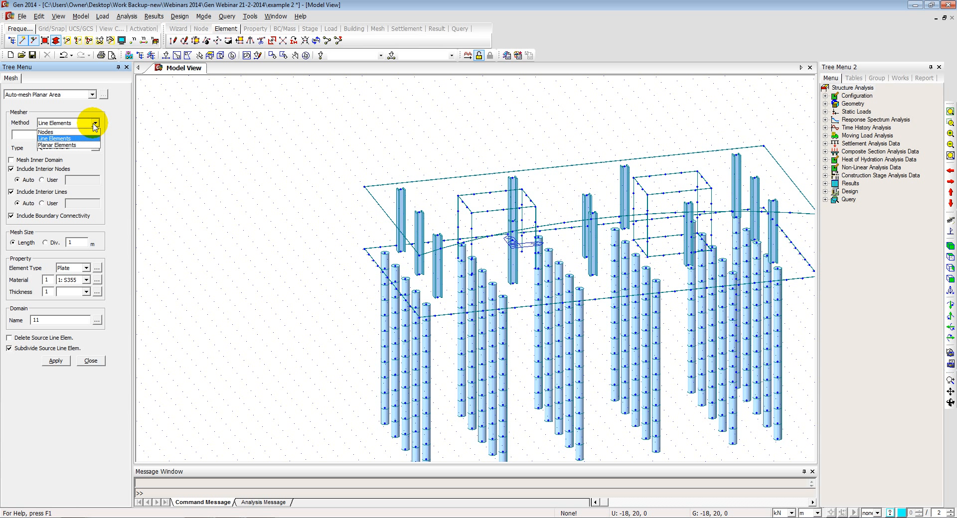
left_click(54, 139)
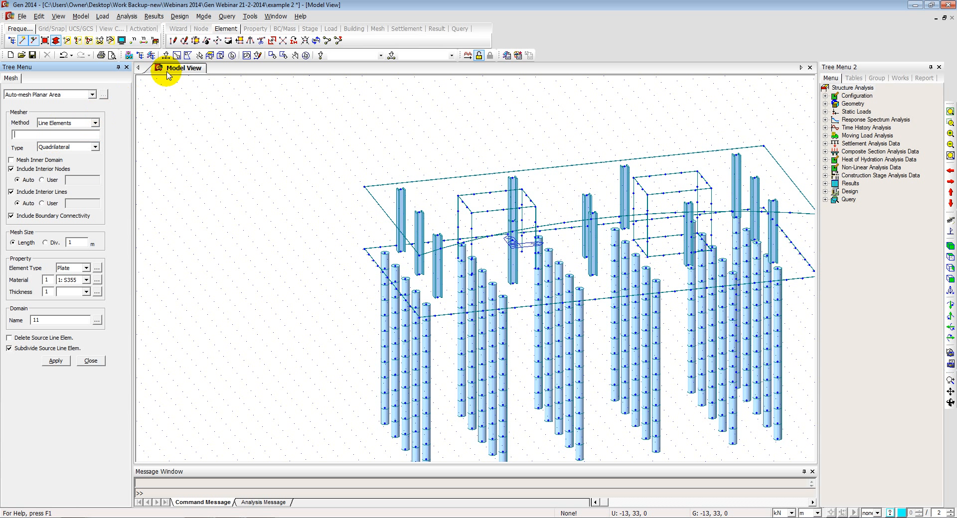
left_click(209, 55)
left_click(156, 124)
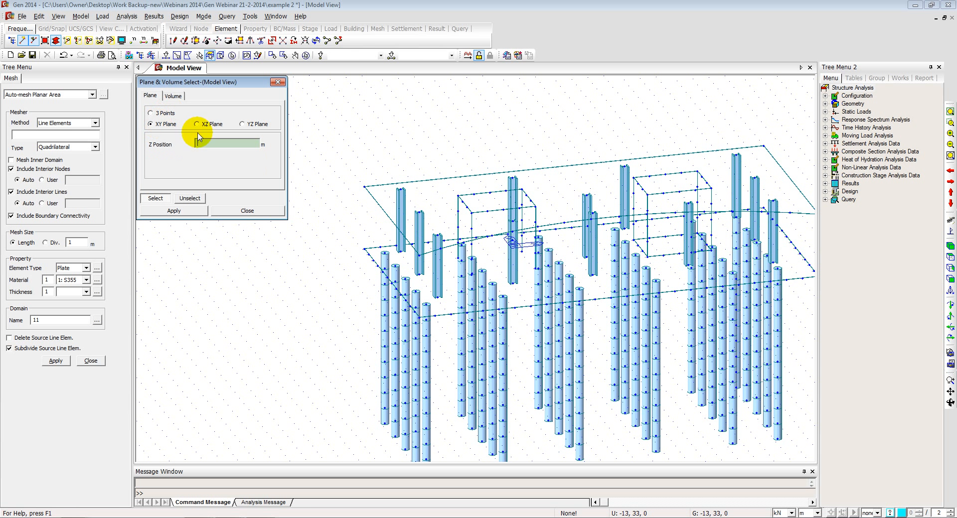
left_click(361, 188)
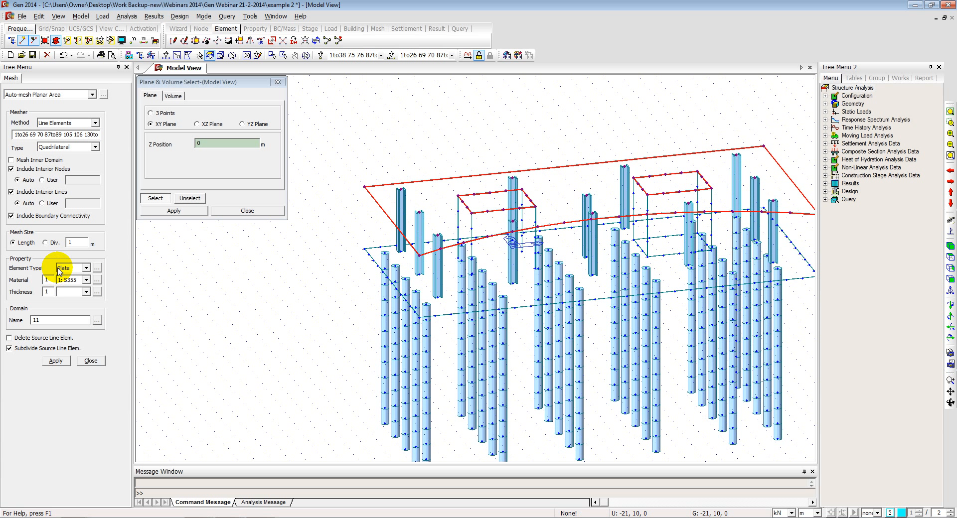
- Mesh the upper floor slab with material C30/37 and a newly defined thickness of 0.27 m
left_click(86, 280)
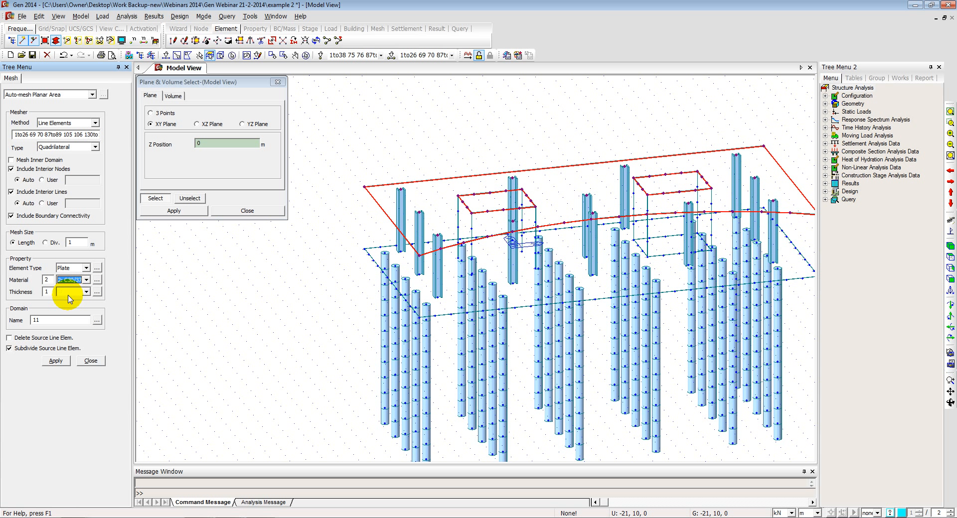
left_click(97, 292)
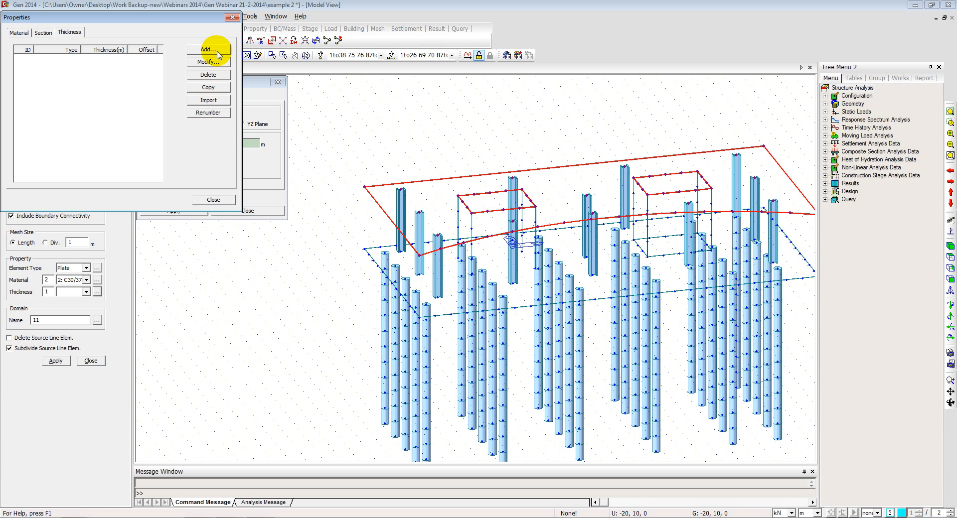
left_click(210, 49)
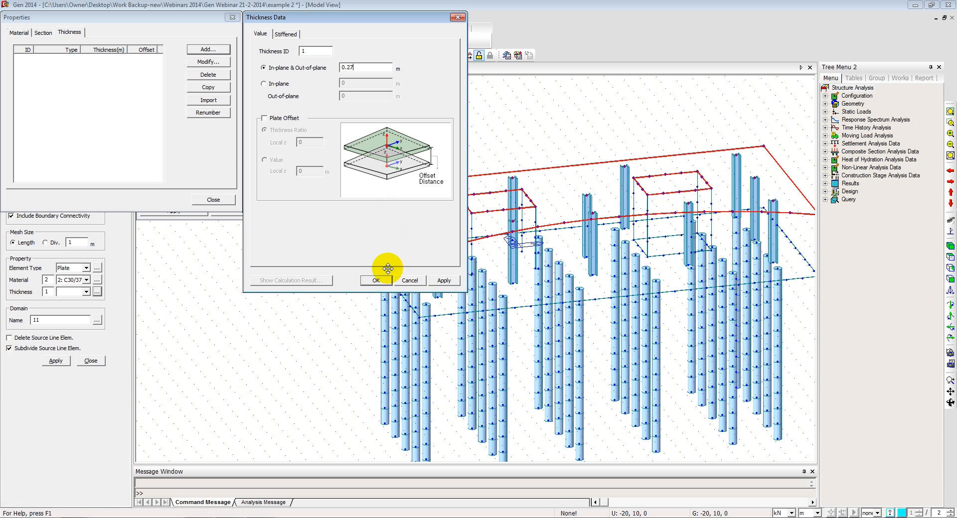
left_click(377, 281)
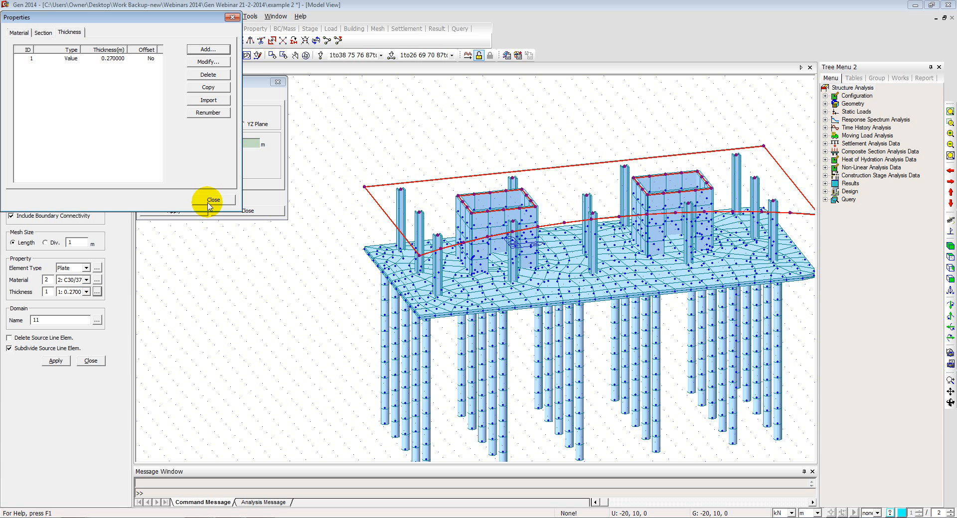
left_click(209, 202)
left_click(52, 361)
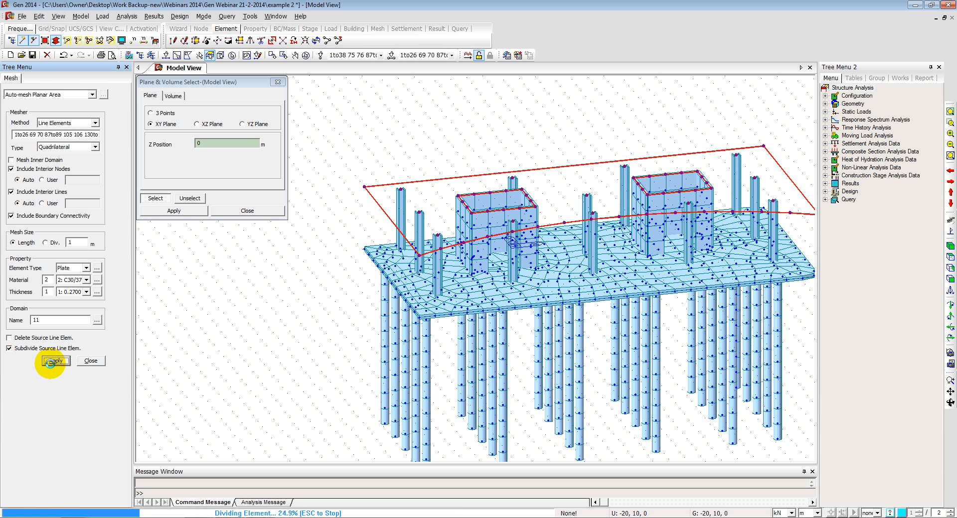
left_click(253, 212)
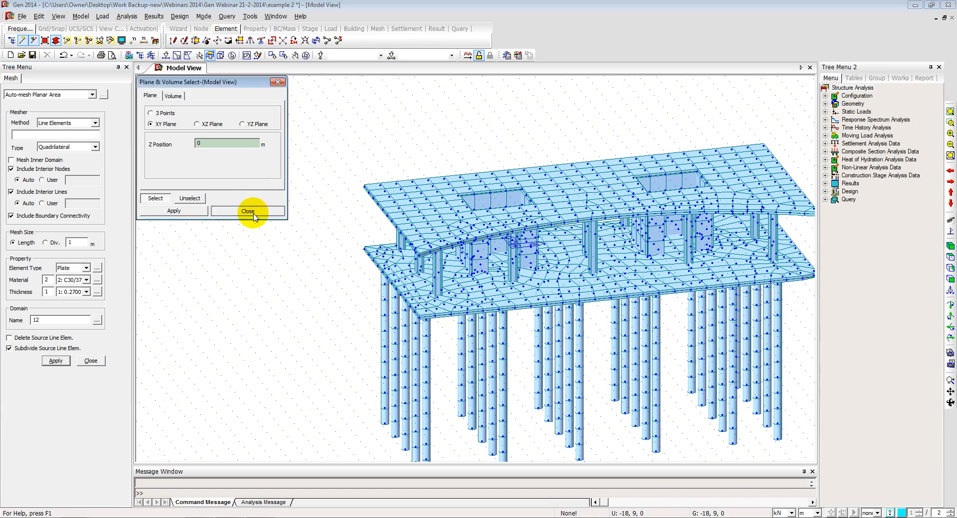
- Select the whole storey above the foundation slab in a front view, including its columns, walls and upper slab
middle_click_drag(472, 210, 472, 184, "ctrl")
left_click(950, 279)
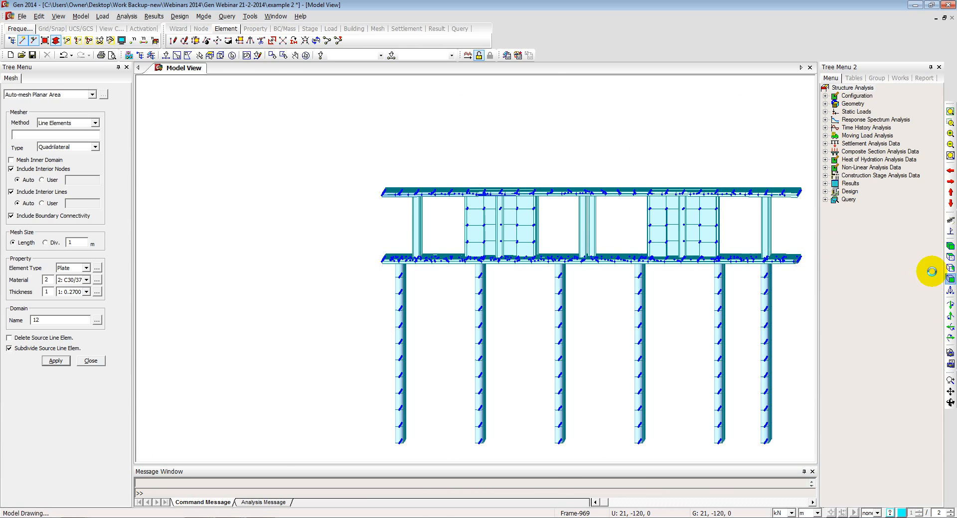
left_click(166, 55)
left_click_drag(761, 178, 171, 92)
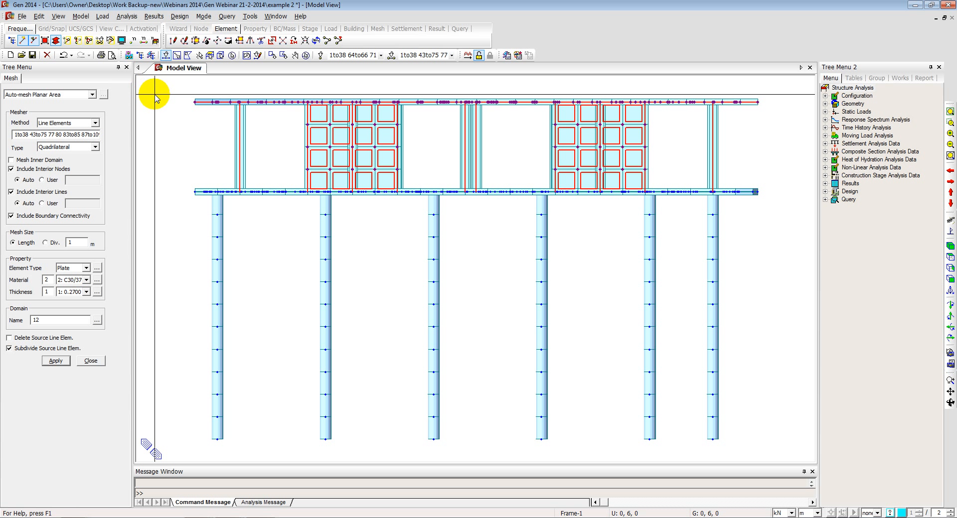
right_click(154, 94)
mouse_move(252, 111)
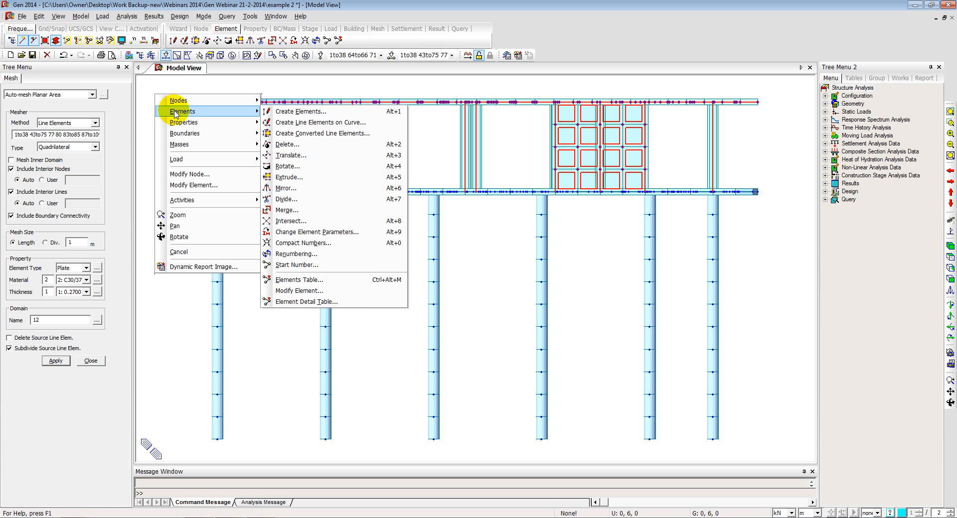
left_click(290, 155)
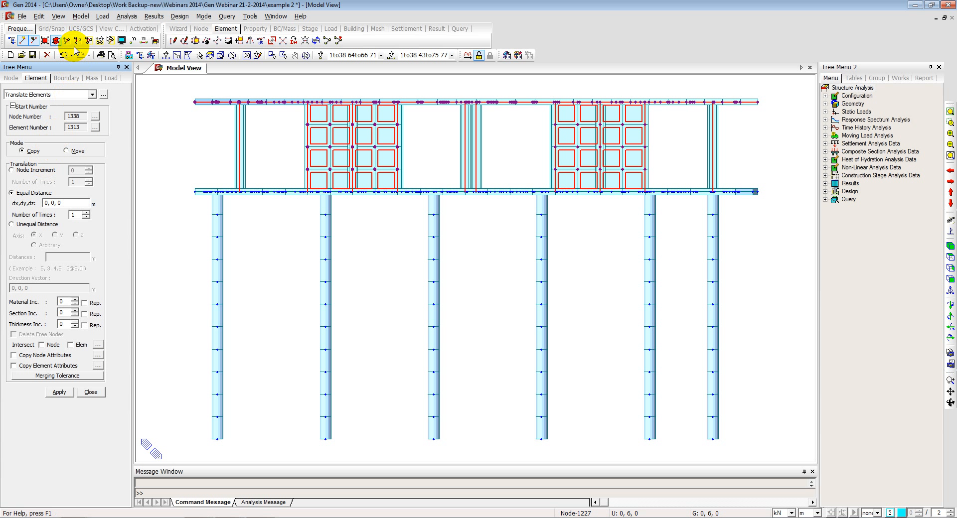
- Generate three copies of the selected storey with Building Generation, at a global Z distance of 3 m
left_click(80, 16)
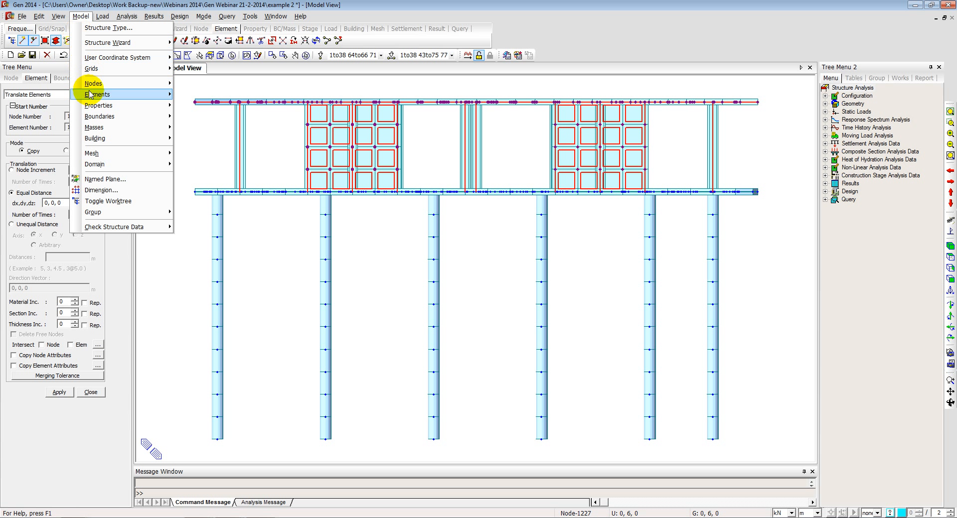
mouse_move(97, 142)
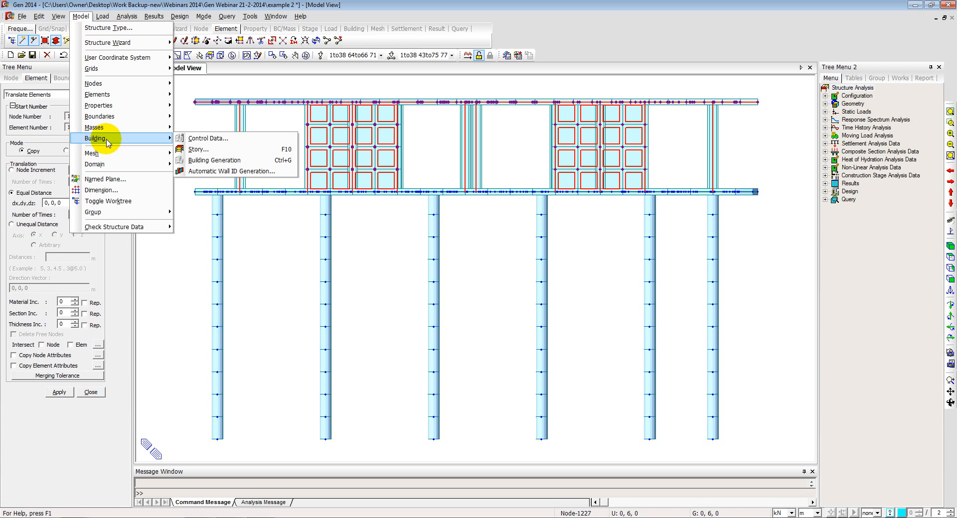
left_click(208, 161)
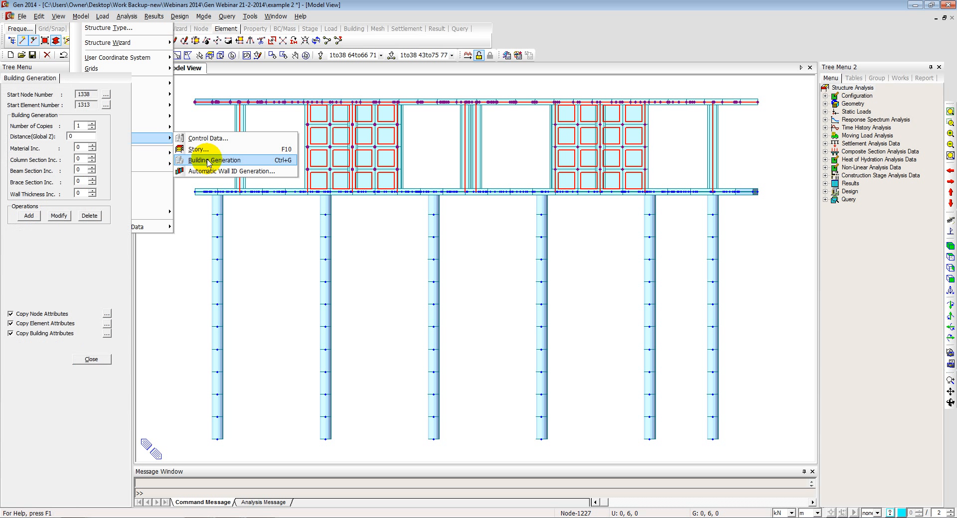
left_click_drag(83, 125, 63, 126)
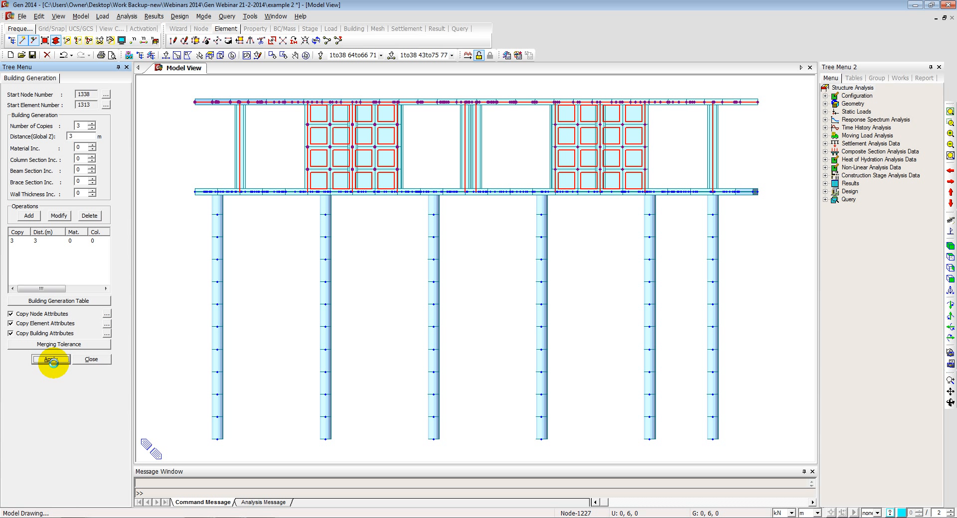
- Turn off the display of nodes and inspect the multi-storey building in 3D
left_click(950, 246)
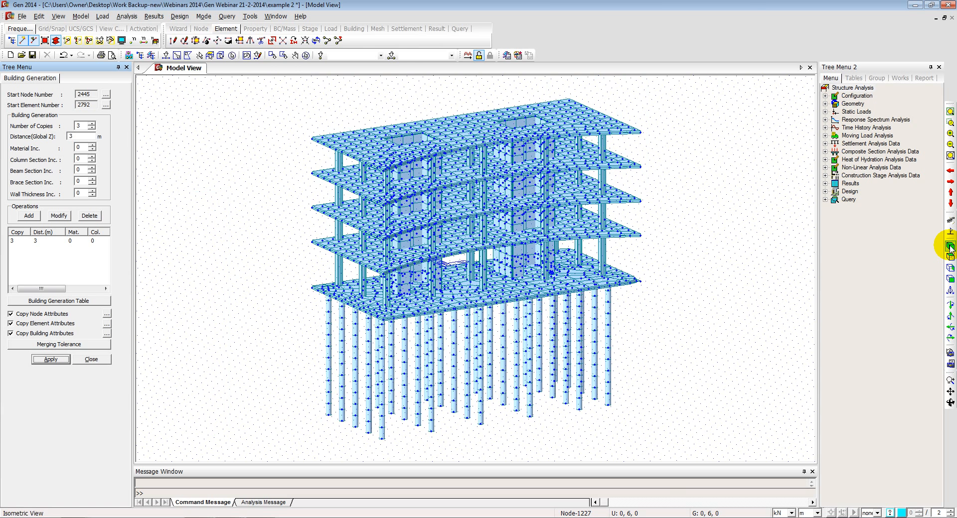
left_click(121, 40)
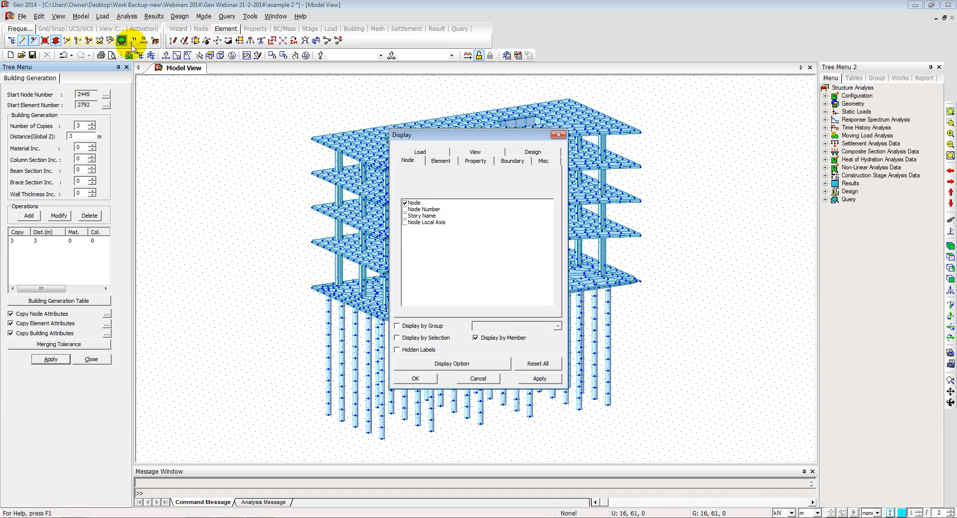
left_click(404, 203)
left_click(416, 379)
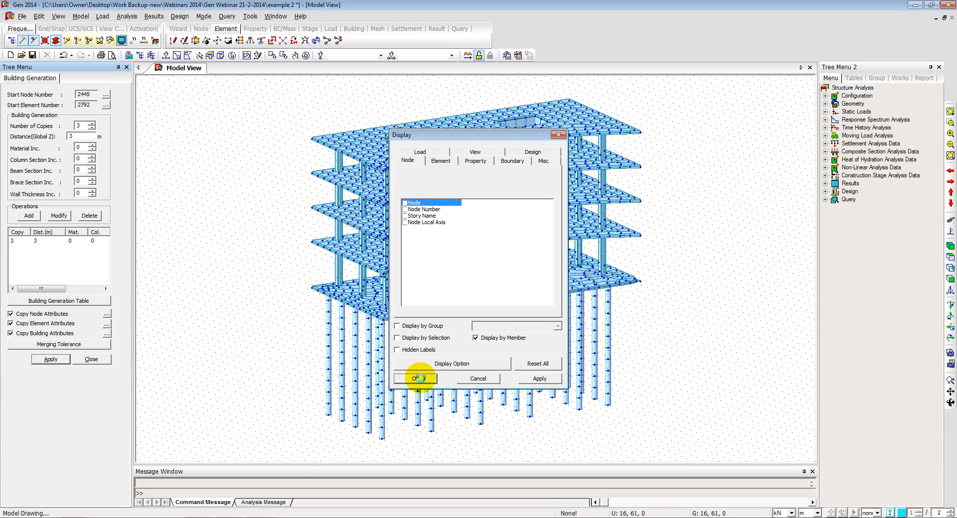
middle_click_drag(450, 239, 367, 245, "ctrl")
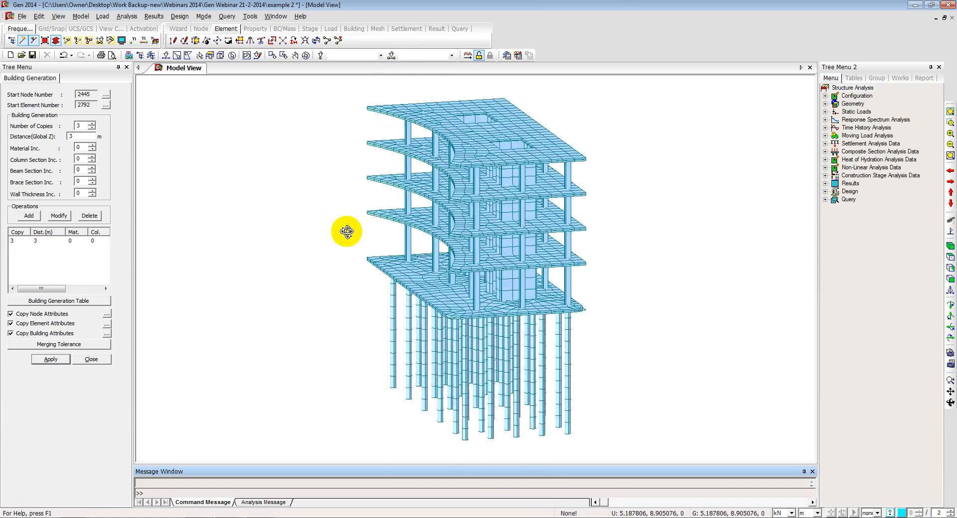
mouse_move(438, 227)
middle_mouse_down("ctrl")
mouse_move(446, 241)
mouse_move(435, 237)
middle_mouse_up("ctrl")
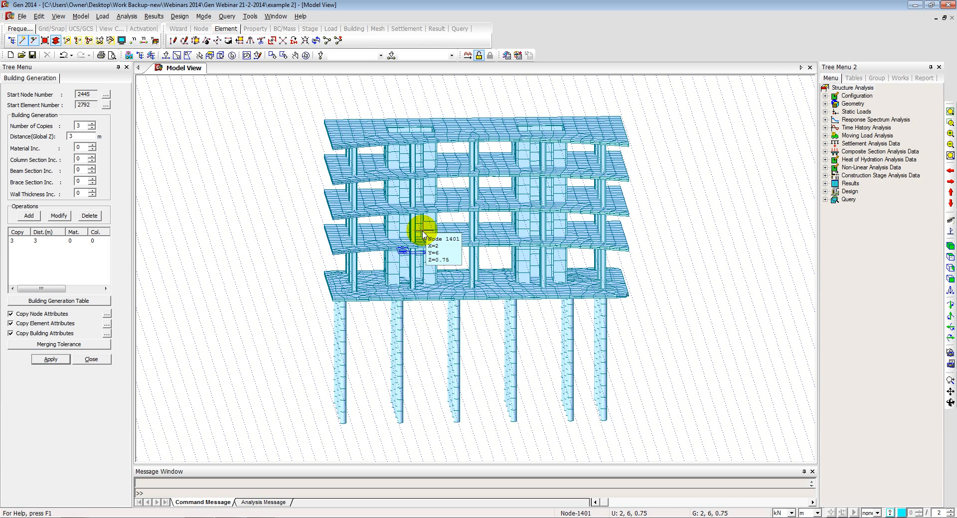
- Turn off the point grid in the model view
left_click(52, 30)
left_click(12, 41)
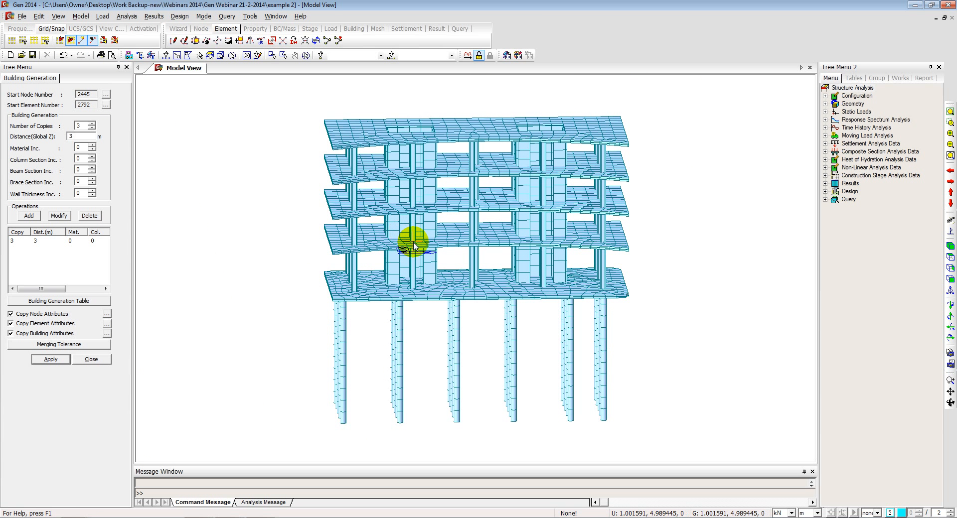
mouse_move(384, 251)
middle_mouse_down("ctrl")
mouse_move(425, 246)
mouse_move(350, 249)
mouse_move(397, 249)
middle_mouse_up("ctrl")
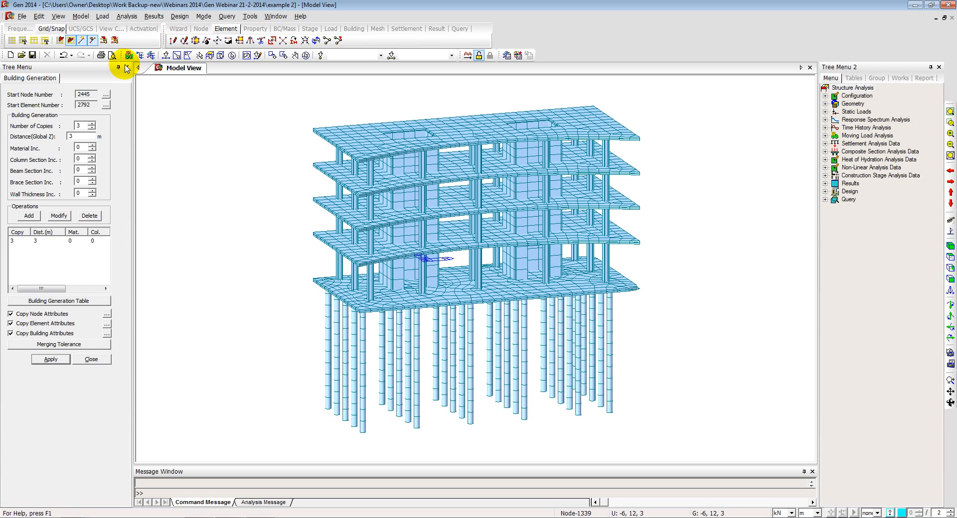
- Outline an auto-mesh planar area by corner nodes for a lowest-storey wall along the straight long edge, between foundation slab and first floor
left_click(91, 359)
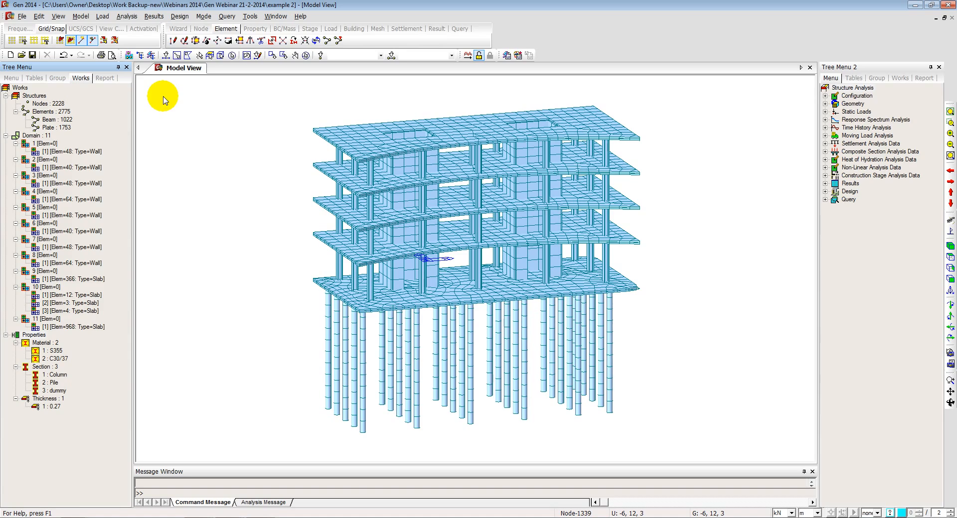
middle_click_drag(304, 227, 438, 227, "ctrl")
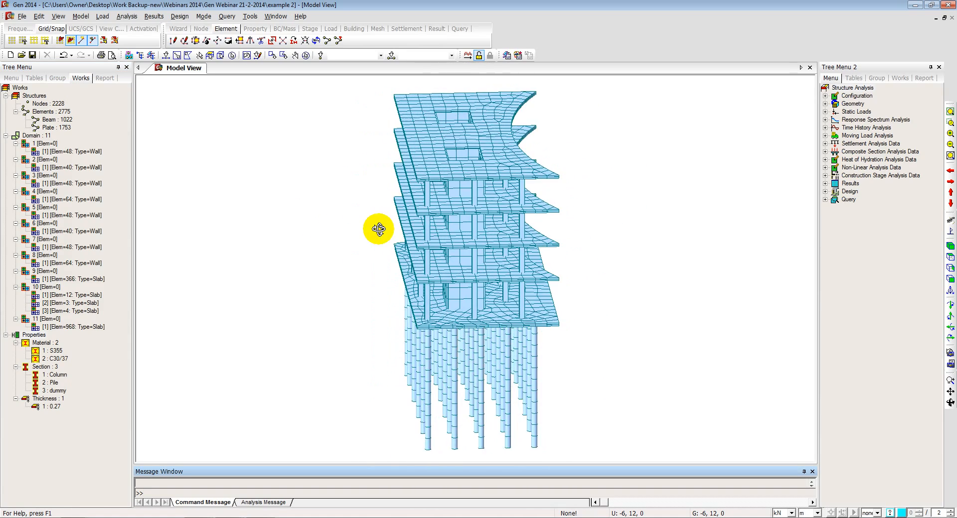
middle_click_drag(380, 233, 427, 231, "ctrl")
middle_click_drag(210, 188, 207, 212, "ctrl")
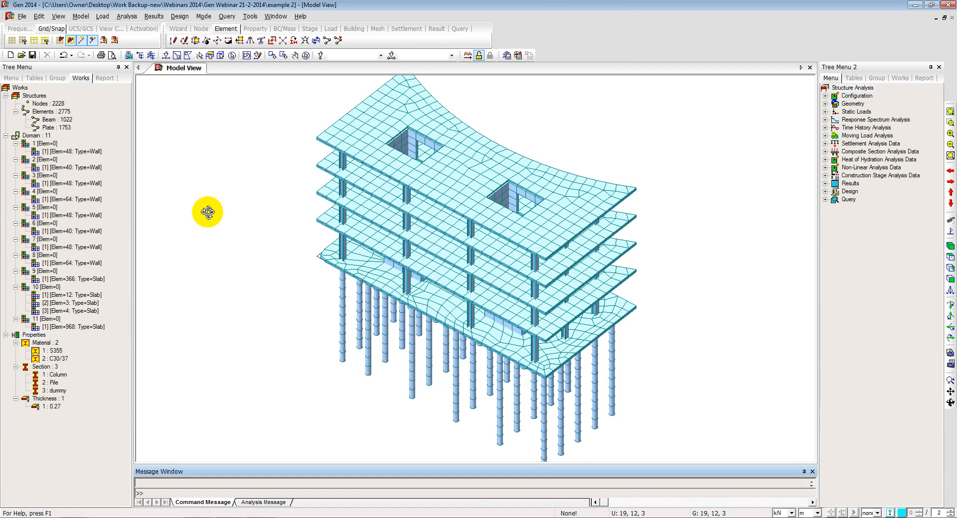
left_click(89, 17)
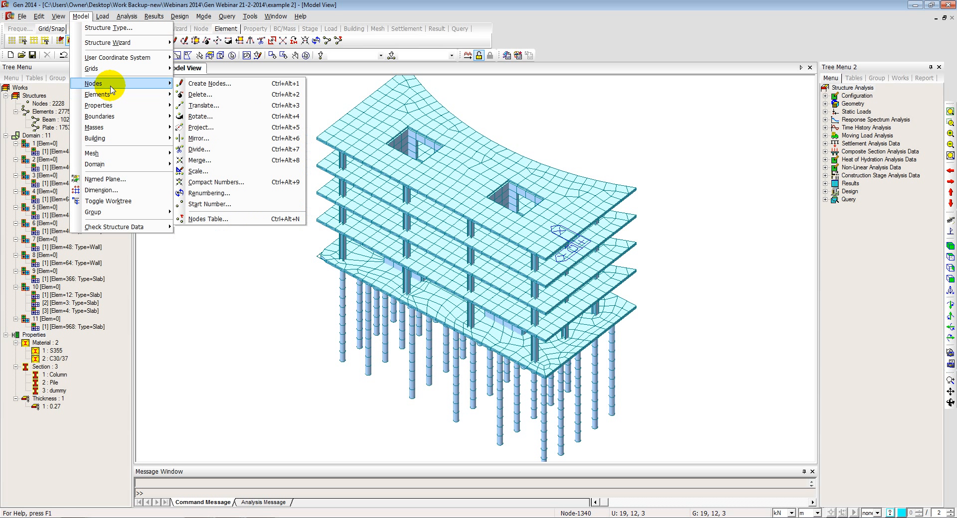
mouse_move(107, 153)
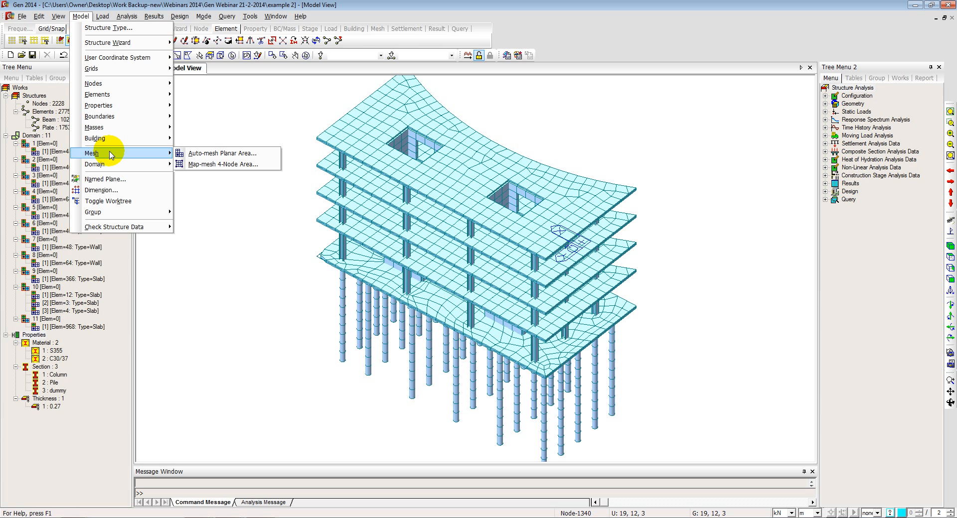
left_click(206, 154)
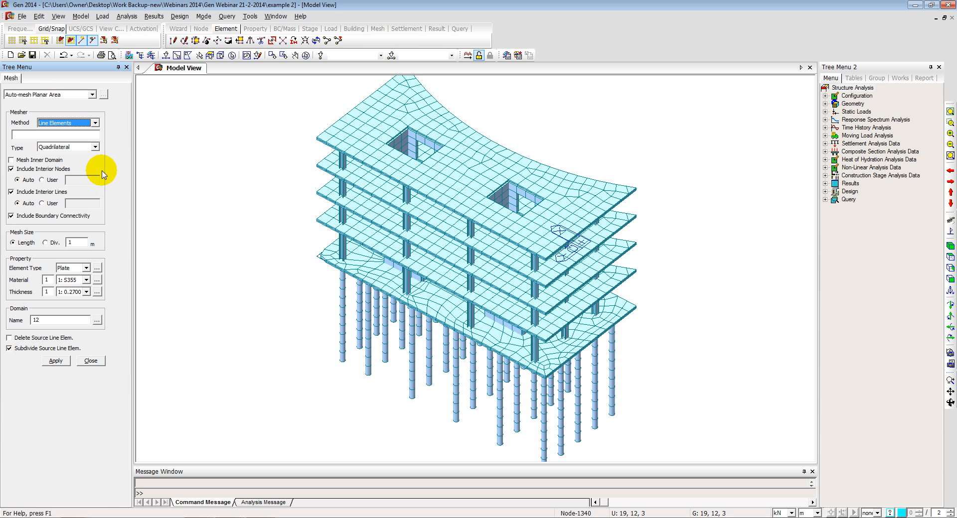
left_click(95, 123)
left_click(75, 136)
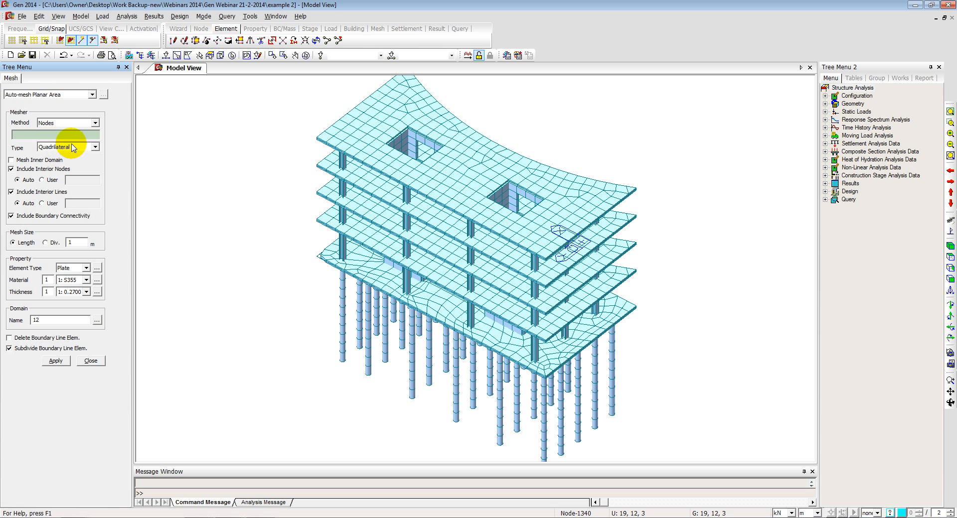
left_click(318, 221)
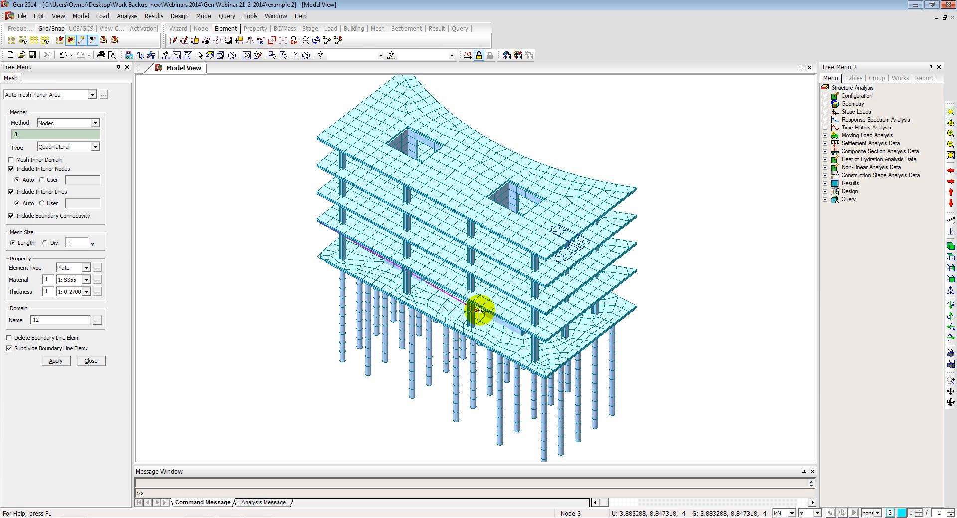
left_click(545, 343)
left_click(545, 377)
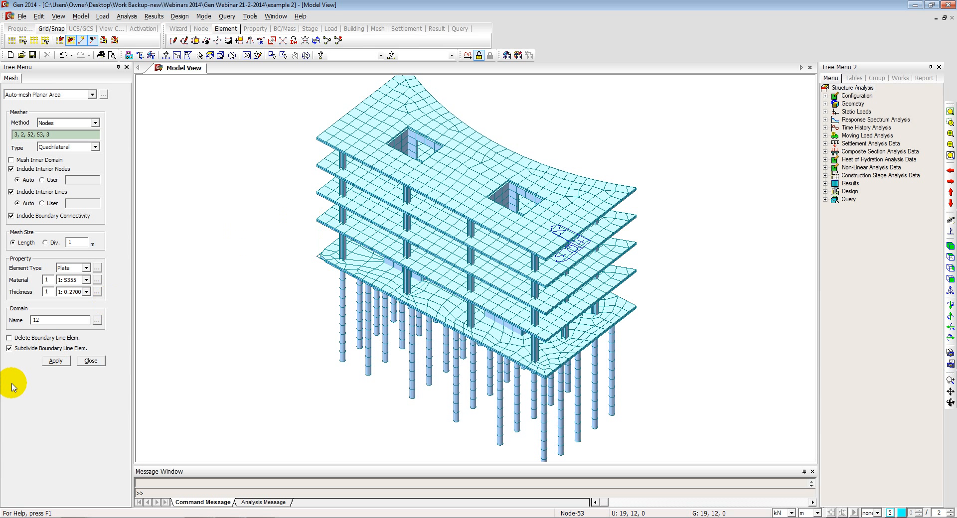
- Set the wall mesh material to C30/37 and add a new plate thickness of 0.45 m
left_click(65, 281)
left_click(67, 295)
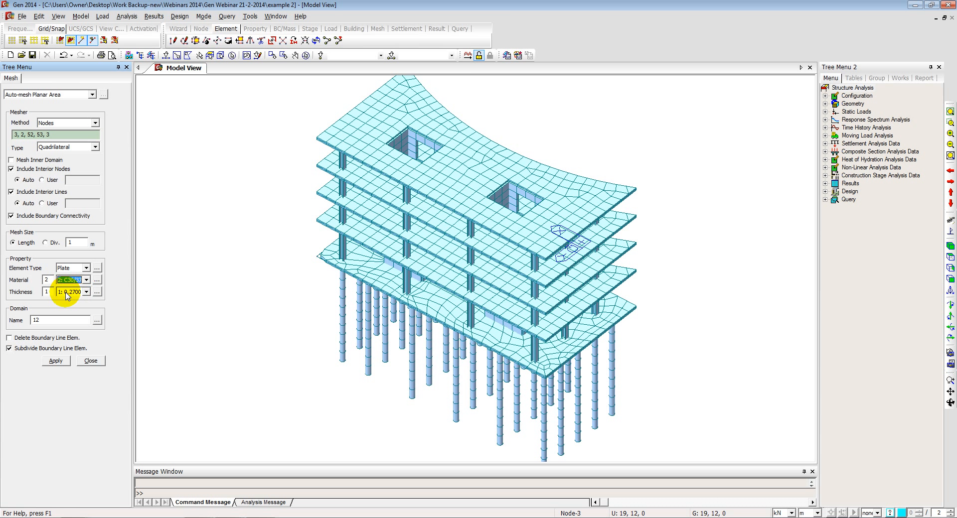
left_click(97, 291)
left_click(205, 49)
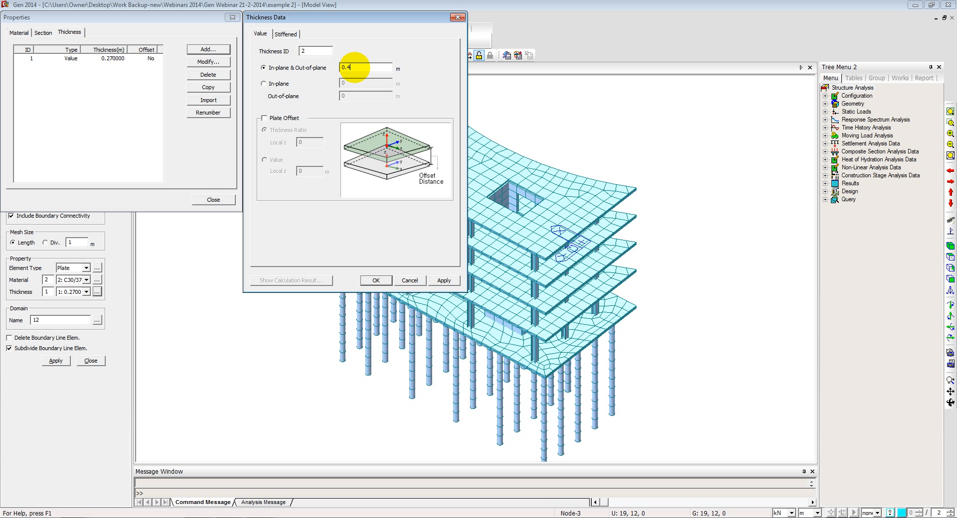
left_click(376, 280)
left_click(213, 200)
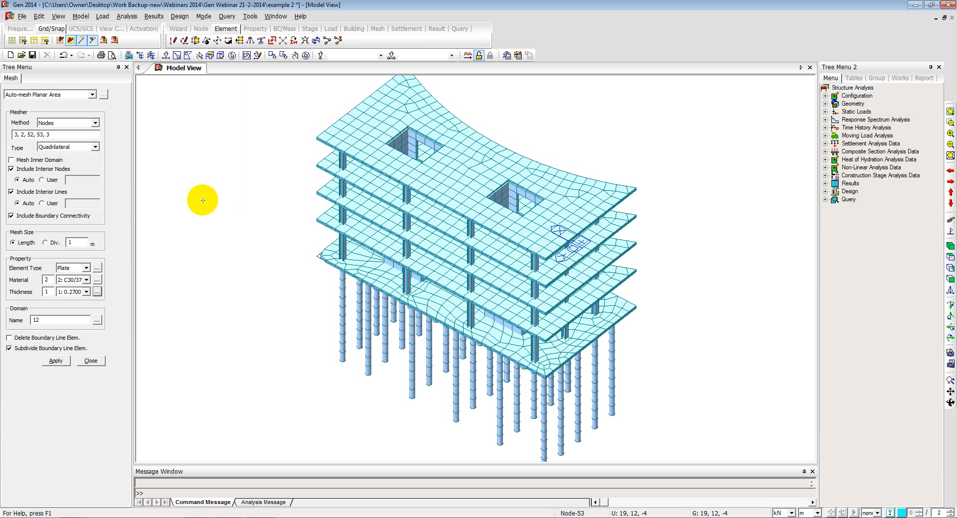
- Generate the wall mesh as quadrilateral plates with a 1 m mesh size
left_click(55, 361)
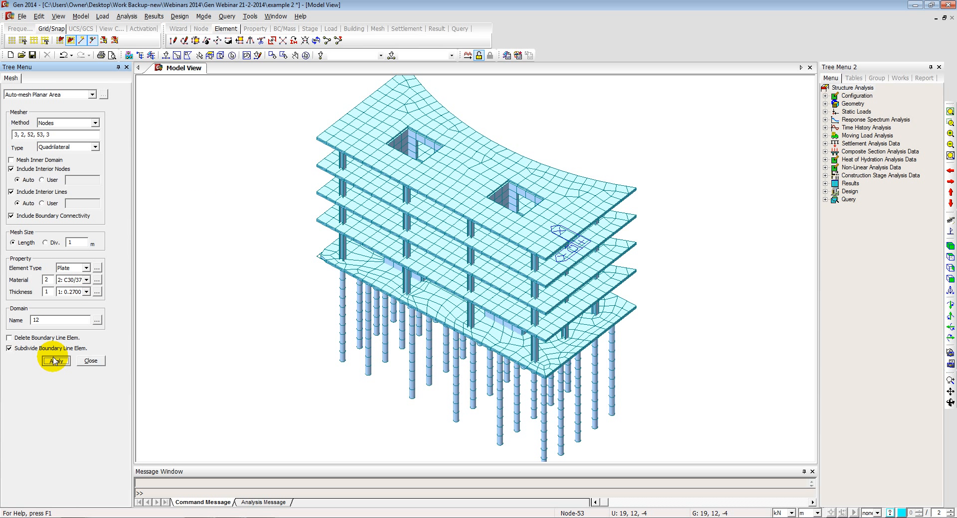
left_click(106, 366)
left_click_drag(365, 259, 316, 222)
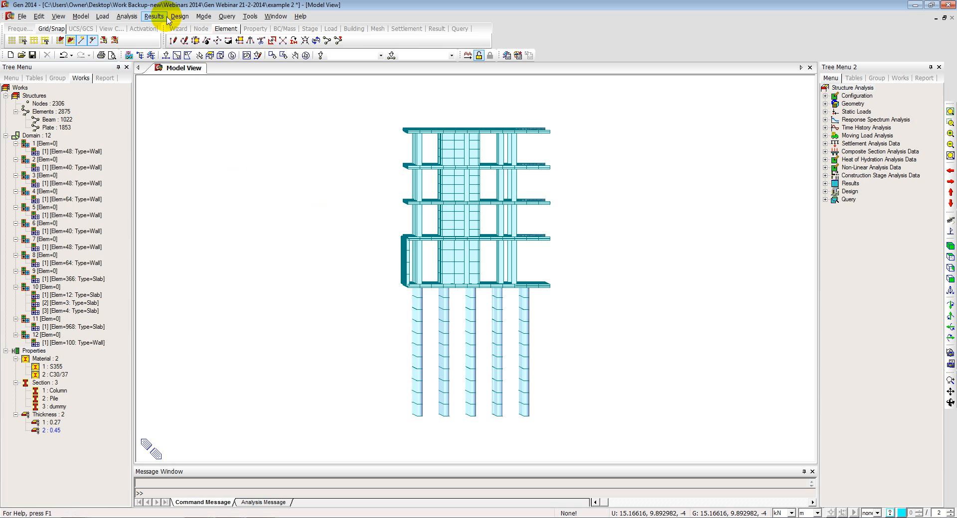
- Start Pile Spring Supports and select all the piles below the foundation slab
left_click(81, 16)
mouse_move(121, 116)
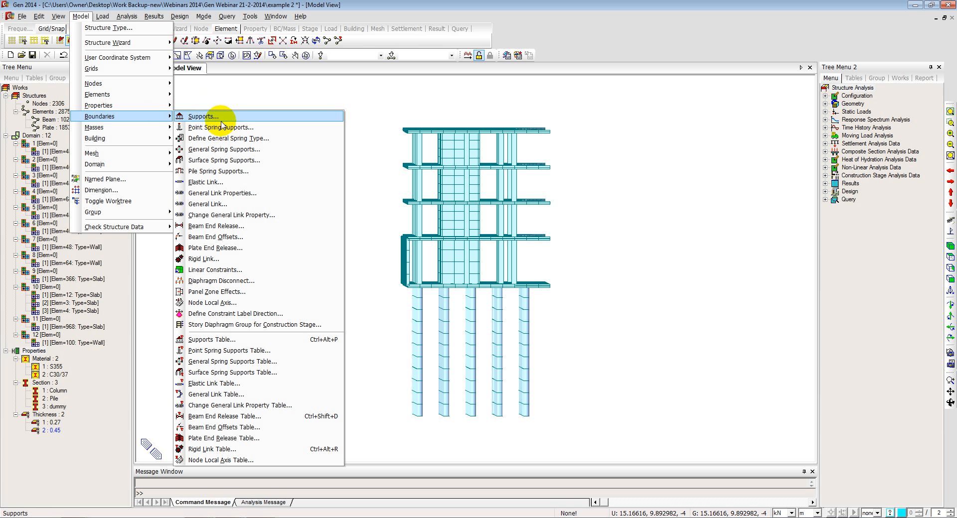
left_click(214, 174)
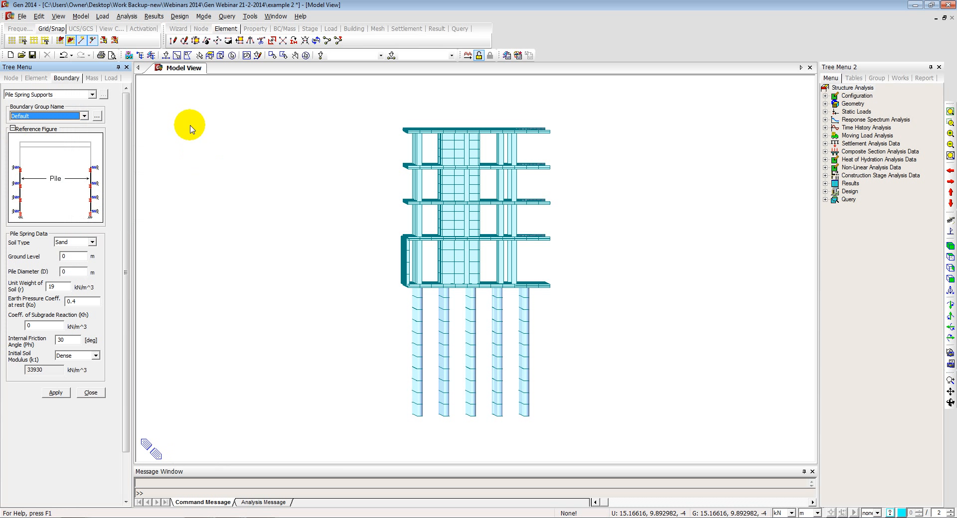
left_click(165, 55)
left_click_drag(549, 433, 291, 282)
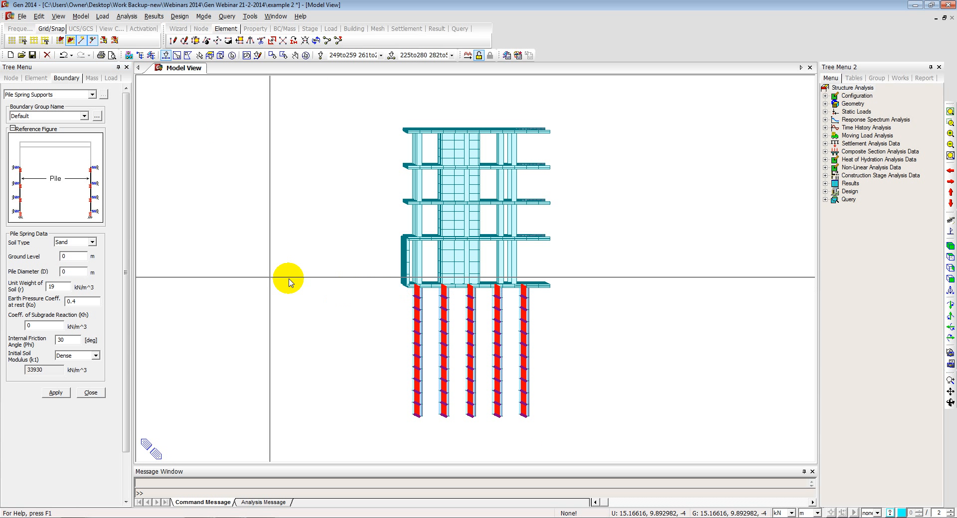
- Apply soft clay pile springs with ground level -4 m, pile diameter 0.5 m and subgrade reaction coefficient 20000 kN/m^3
left_click(72, 242)
left_click(74, 257)
left_click(73, 257)
type("-4")
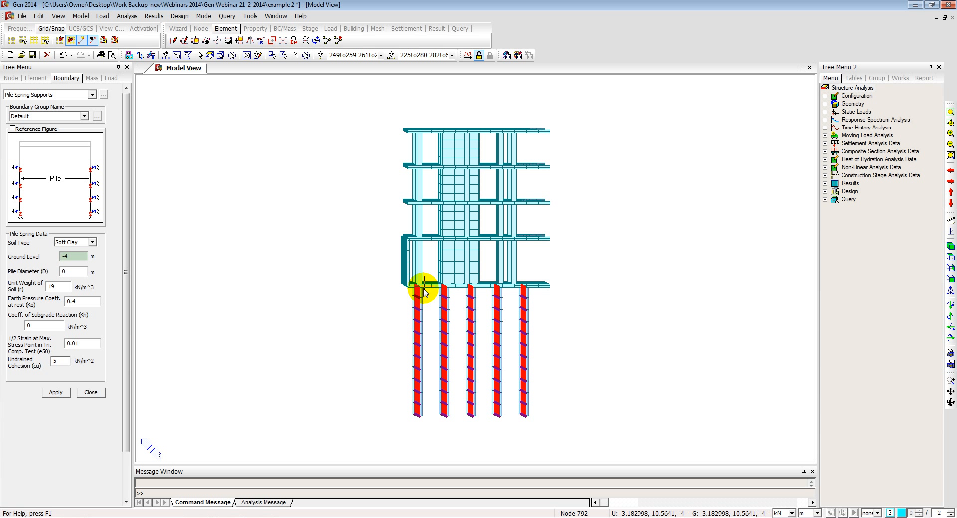
left_click(74, 272)
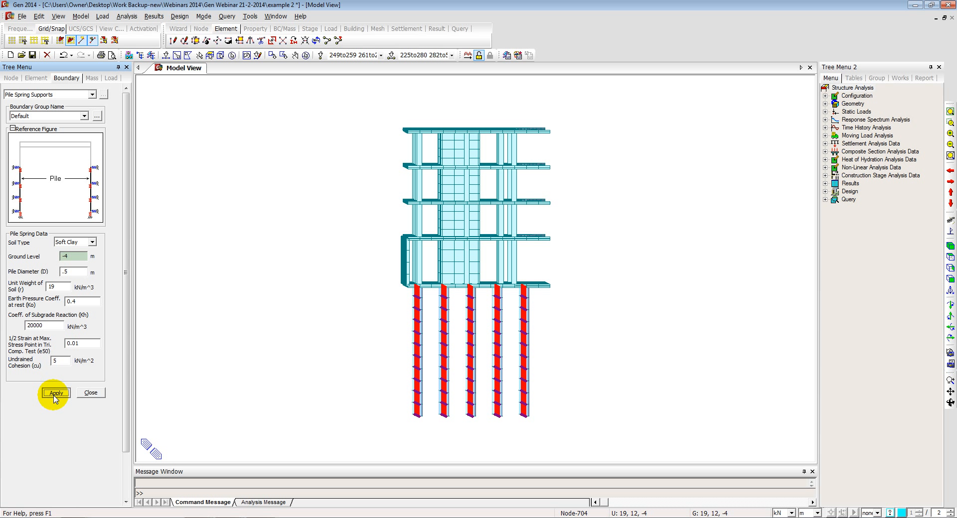
left_click(54, 394)
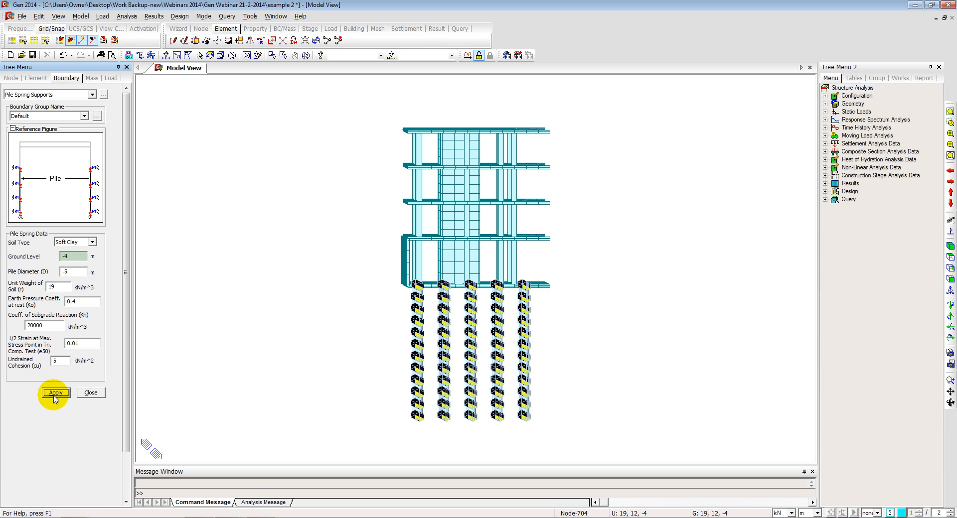
left_click(91, 393)
- Inspect the pile springs and the new wall in 3D and in straight side views
mouse_move(455, 320)
middle_mouse_down("ctrl")
mouse_move(412, 321)
mouse_move(519, 322)
mouse_move(519, 331)
mouse_move(472, 325)
middle_mouse_up("ctrl")
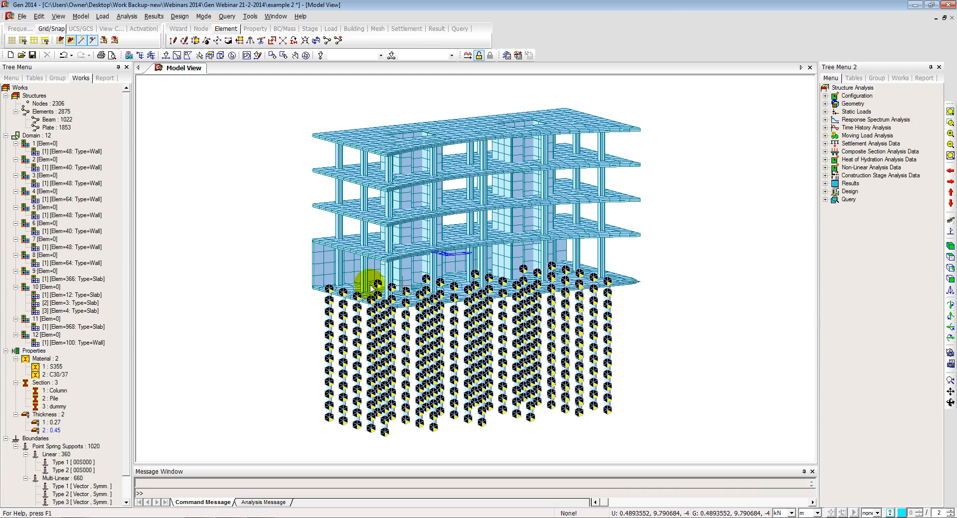
middle_click_drag(373, 224, 442, 228, "ctrl")
left_click(951, 278)
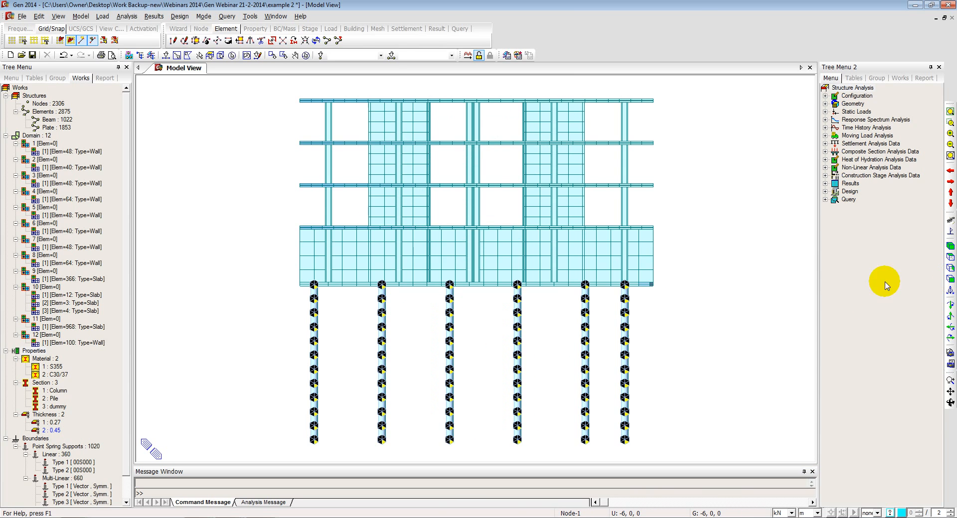
middle_click_drag(355, 257, 389, 251, "ctrl")
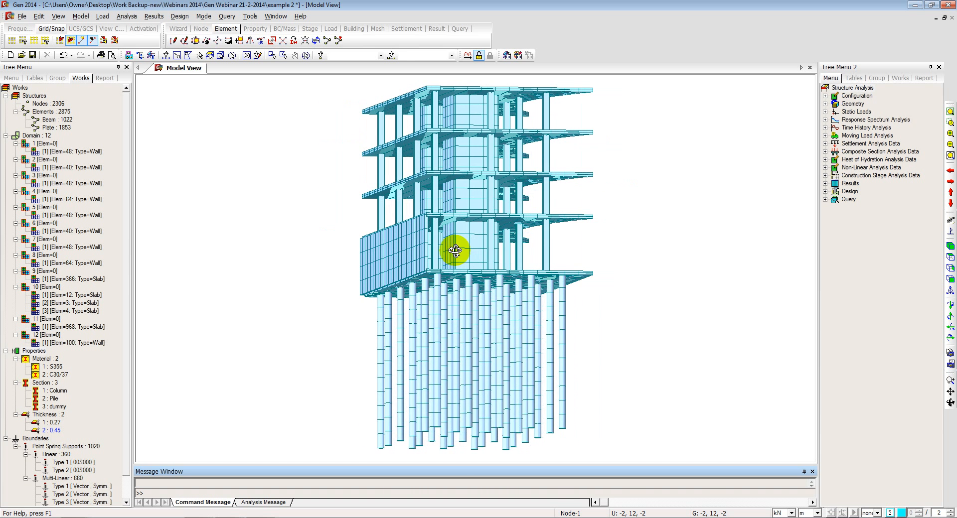
left_click(950, 268)
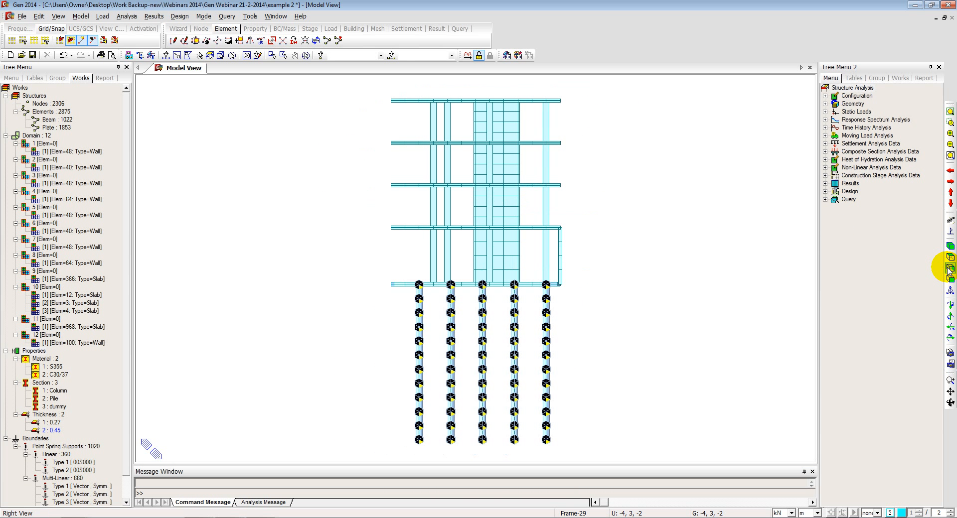
- Add static load cases DL as Dead Load and LL as Live Load
left_click(101, 17)
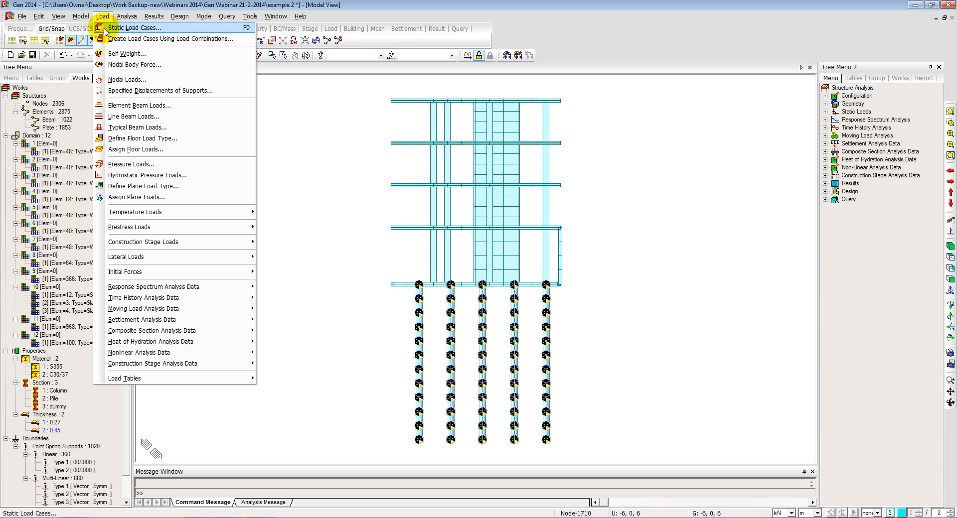
left_click(101, 29)
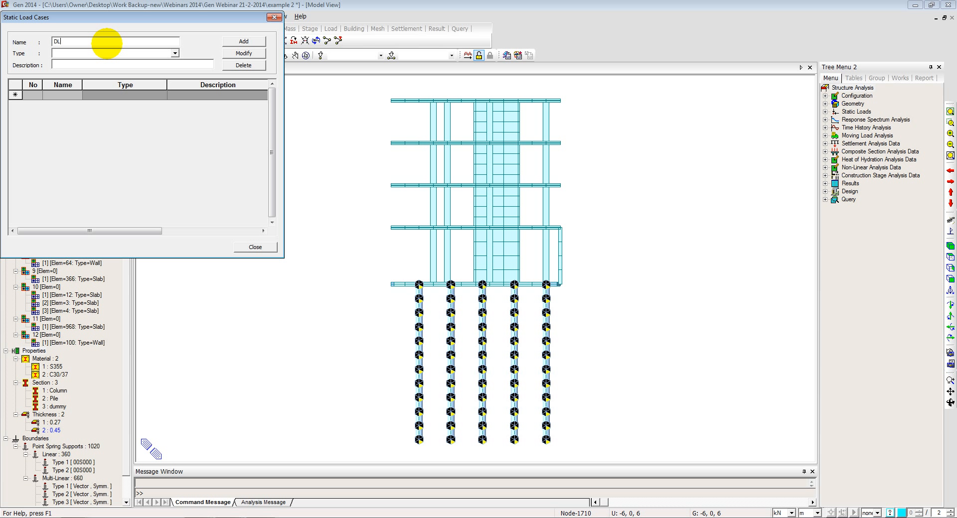
left_click(110, 53)
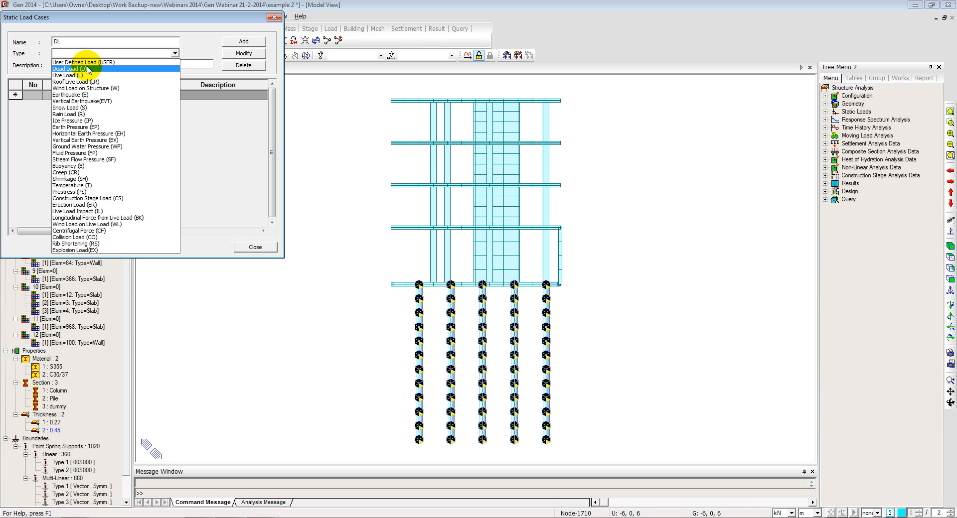
left_click(90, 59)
left_click(243, 41)
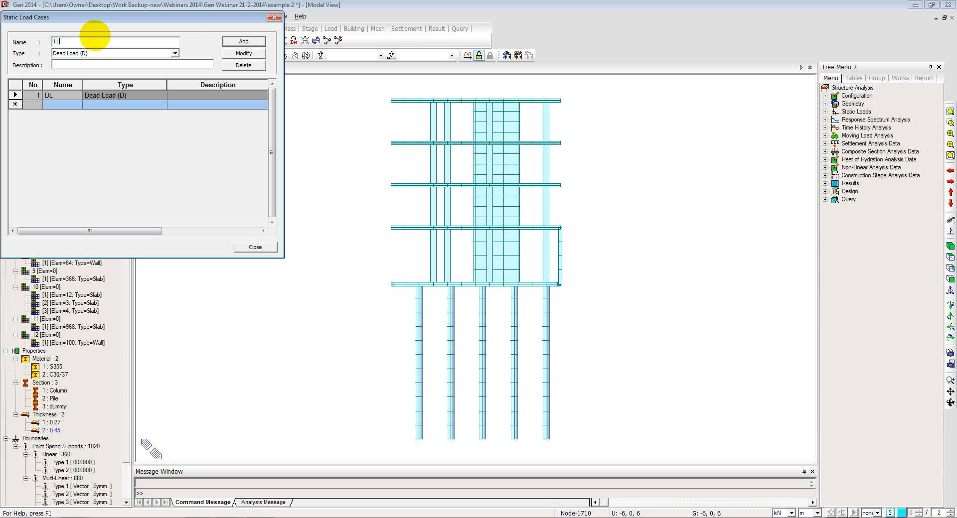
type("LL")
left_click(98, 53)
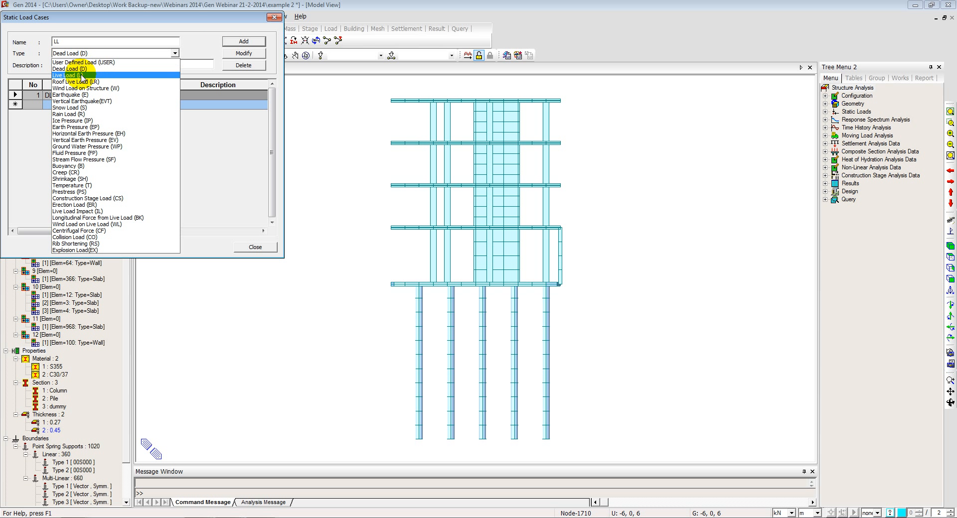
left_click(91, 65)
left_click(243, 41)
- Add static load cases WX and WY, both as Wind Load on Structure
type("W")
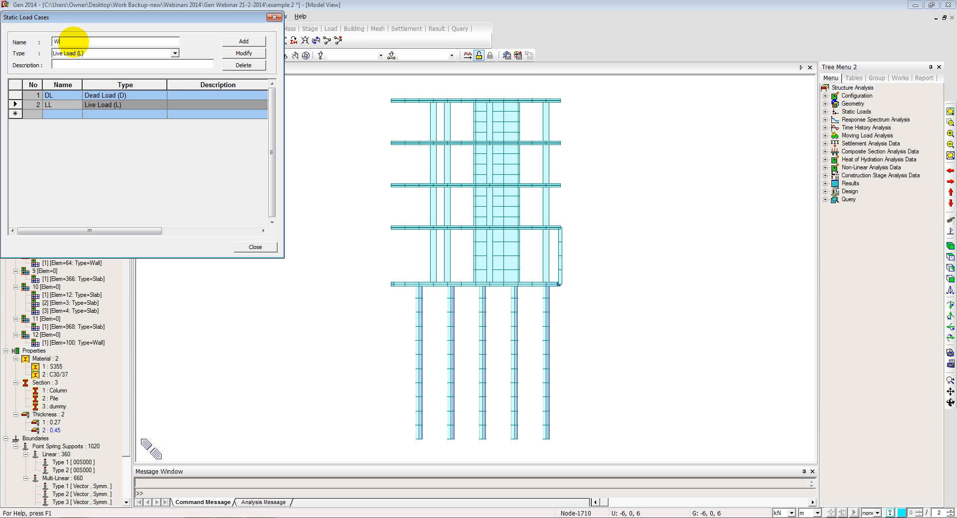
type("X")
left_click(111, 53)
left_click(103, 75)
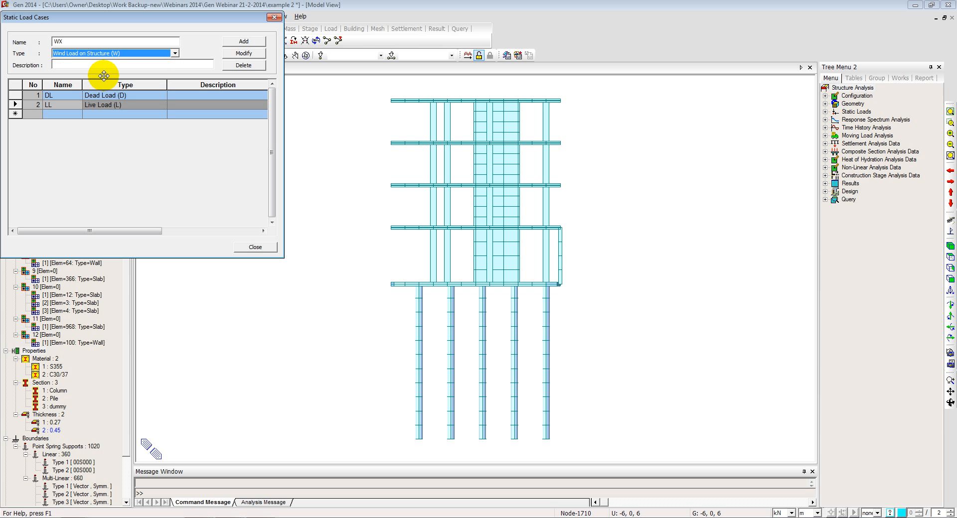
left_click(233, 41)
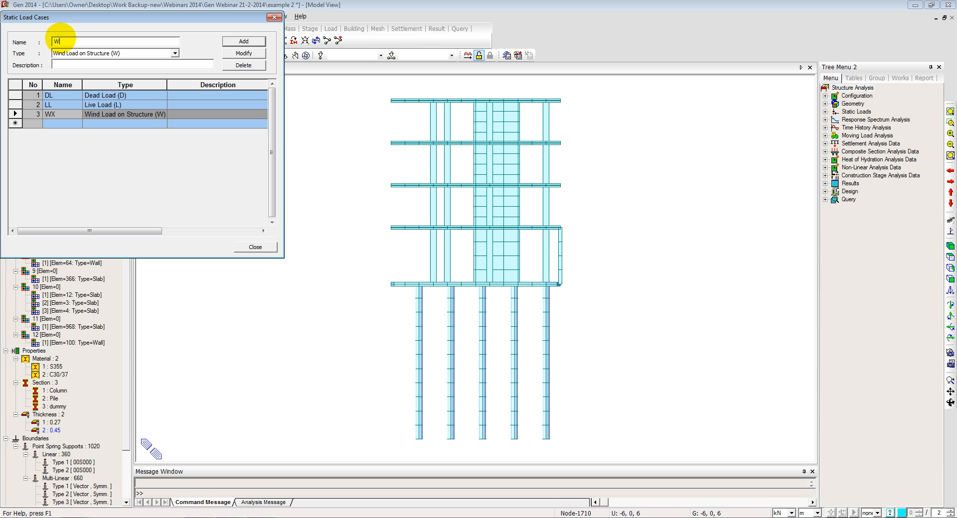
left_click(240, 39)
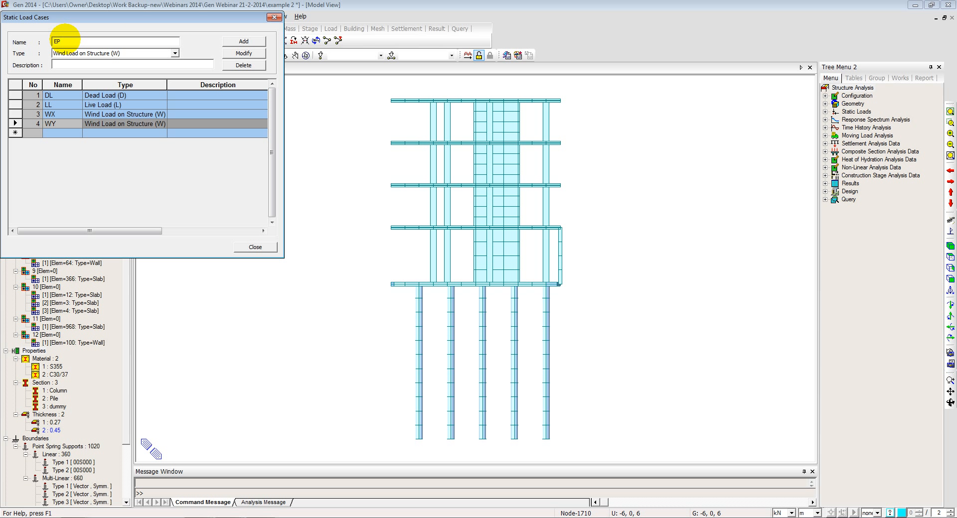
- Add static load case EP with the type Earth Pressure and finish the load case definitions
type("EP")
left_click(112, 54)
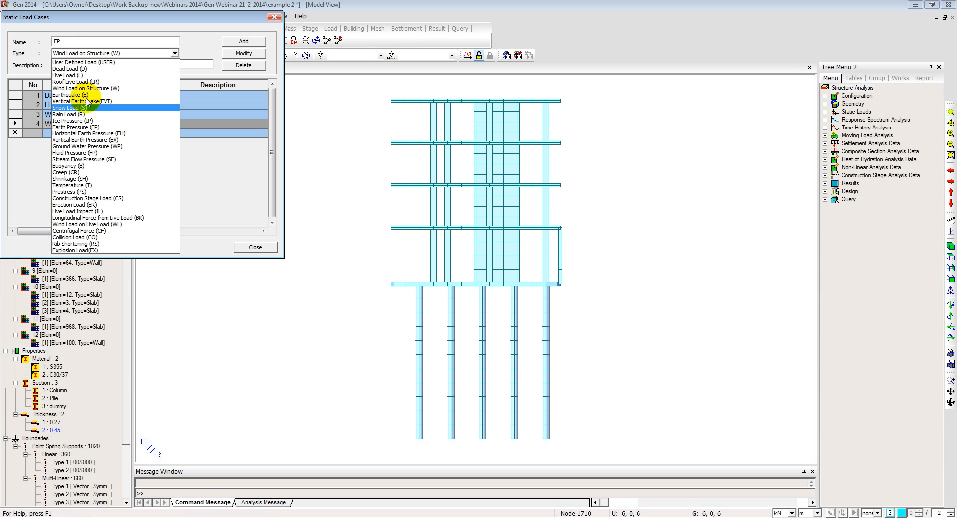
left_click(80, 127)
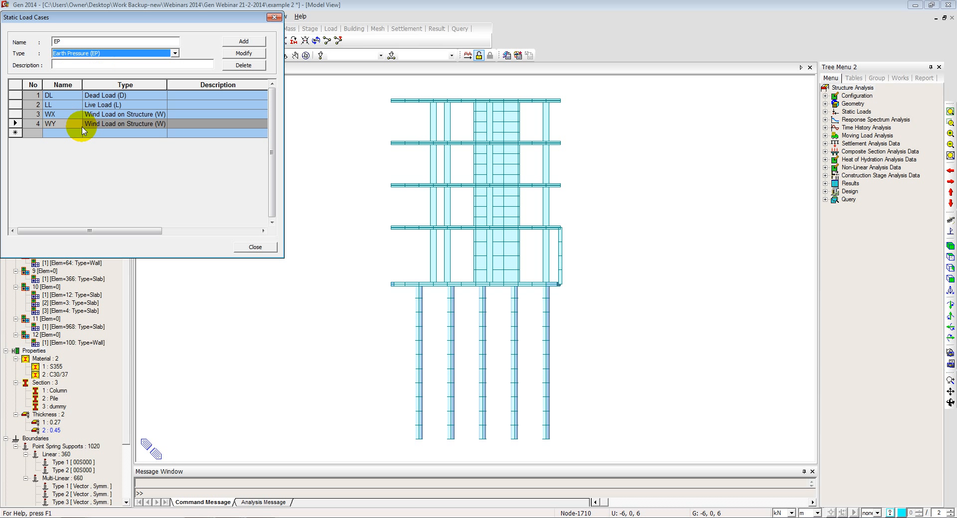
left_click(234, 42)
left_click(244, 249)
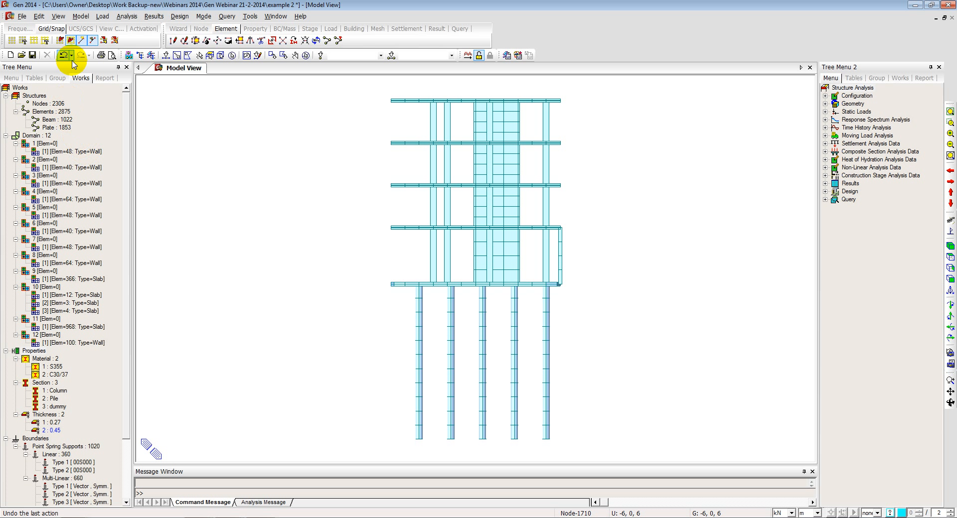
- Assign self weight to load case DL with a Z factor of -1
left_click(102, 17)
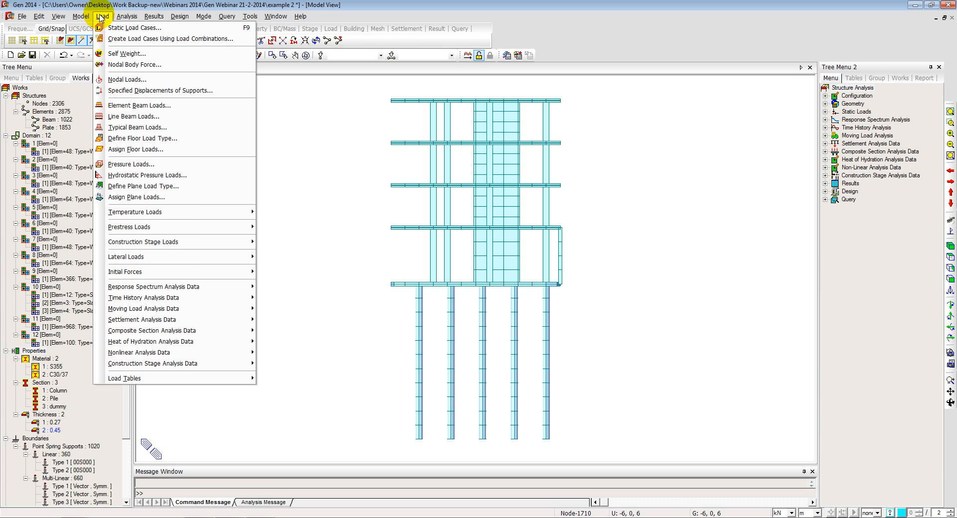
left_click(126, 53)
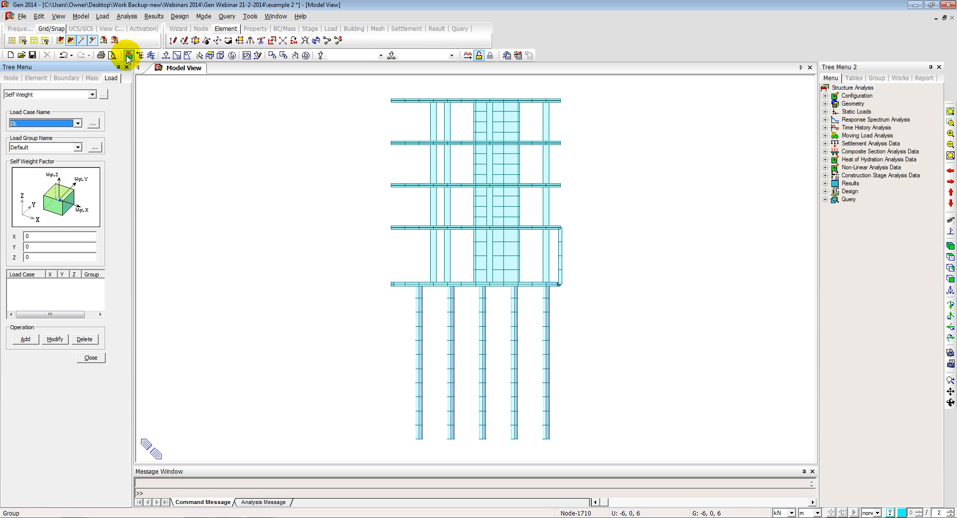
left_click(42, 257)
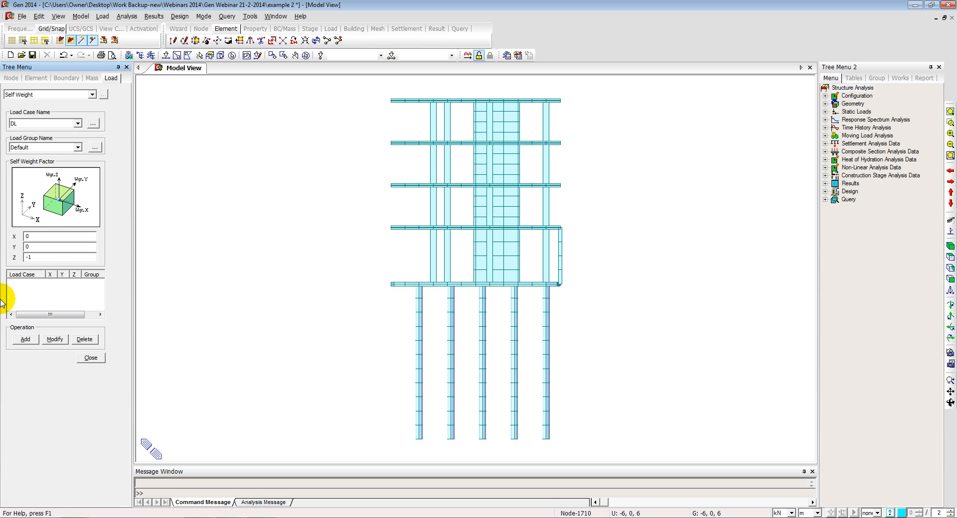
left_click(28, 341)
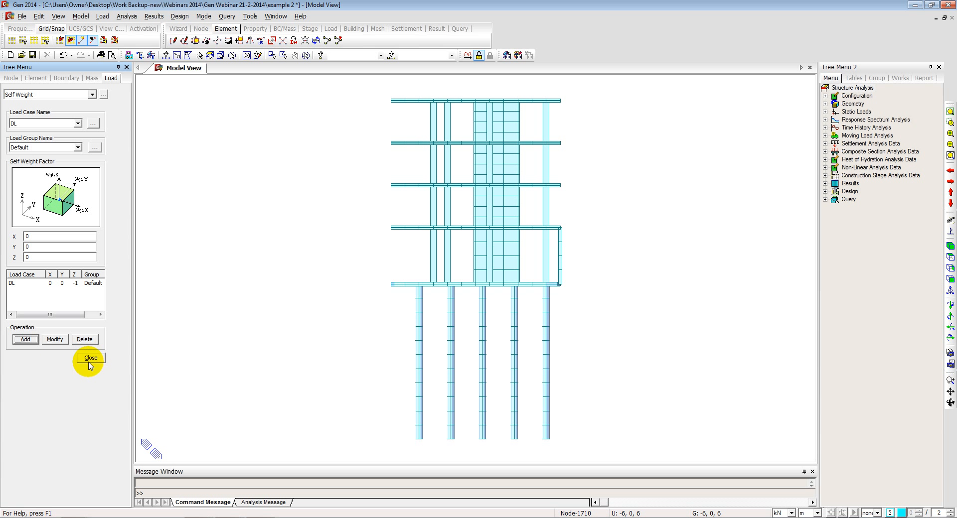
left_click(89, 361)
- Open the pressure load assignment with load case DL
left_click(103, 17)
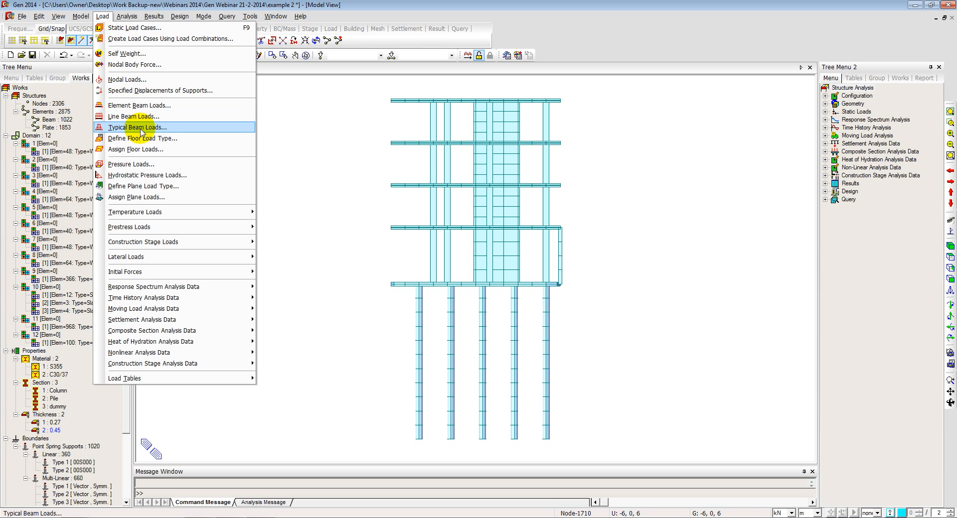
left_click(138, 166)
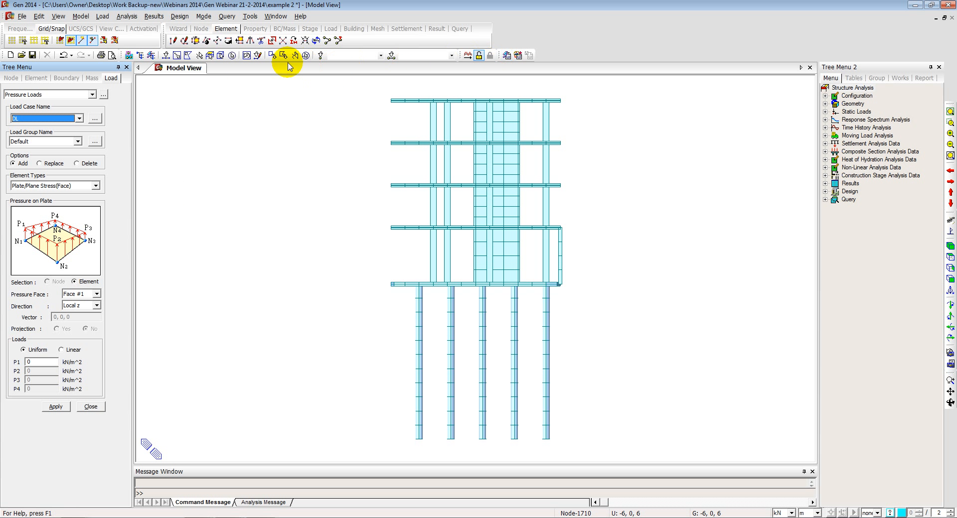
left_click(898, 80)
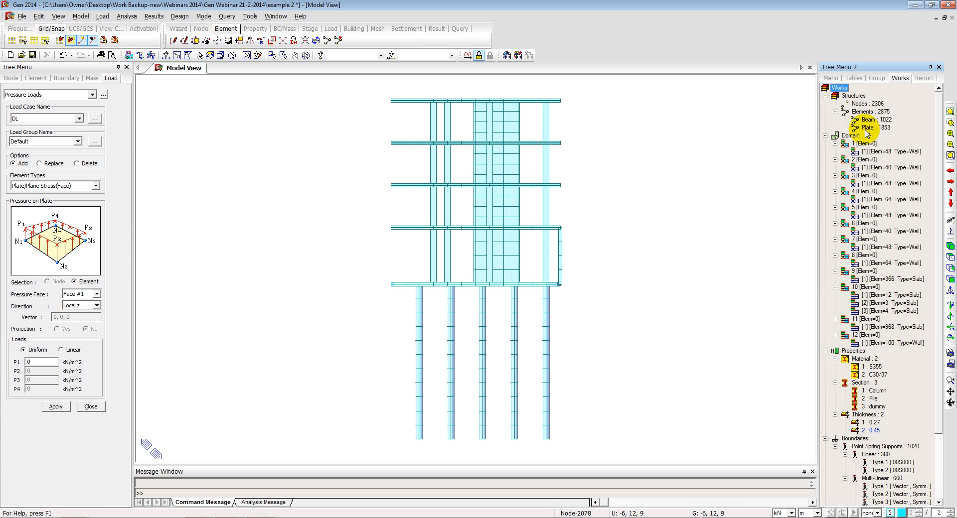
double_click(871, 423)
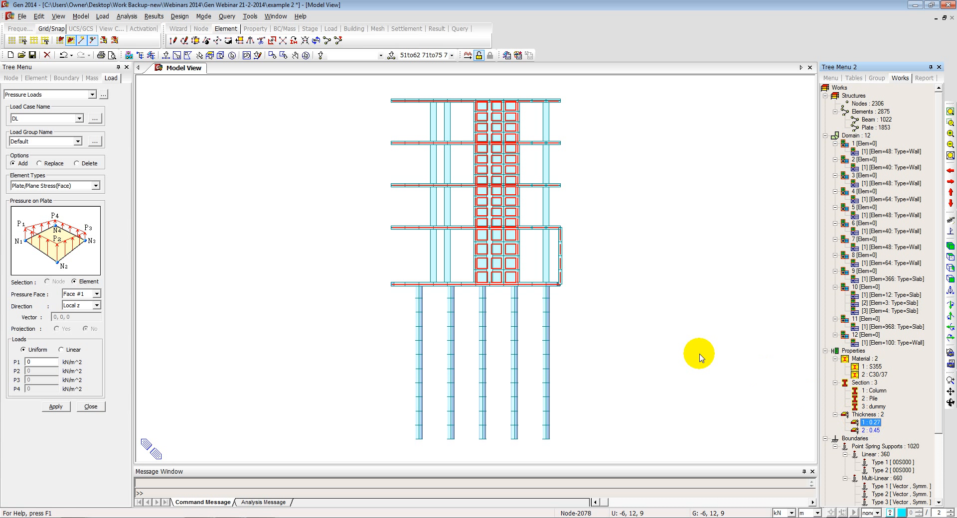
left_click(305, 55)
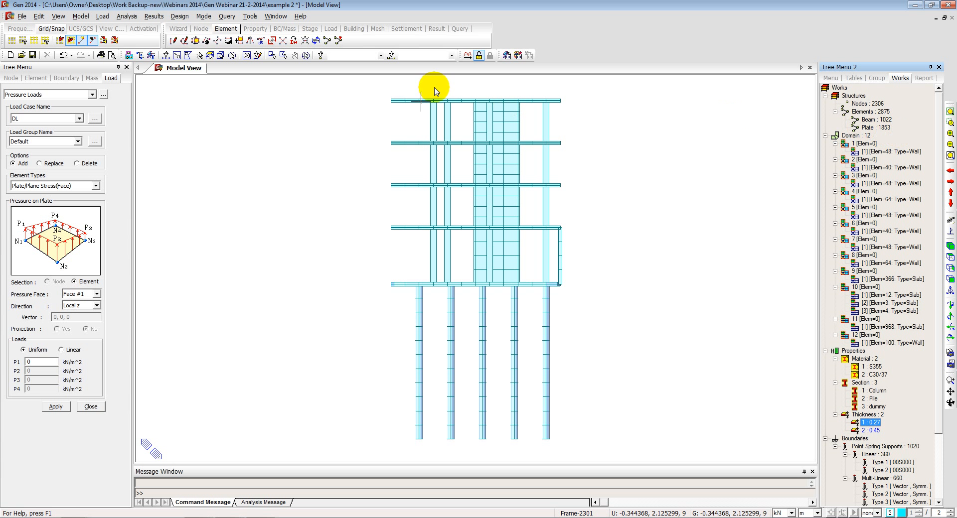
- Apply a uniform Global Z pressure of -4 kN/m^2 under DL to the slabs at all five levels, from Z 9 m down to -4 m
left_click(209, 55)
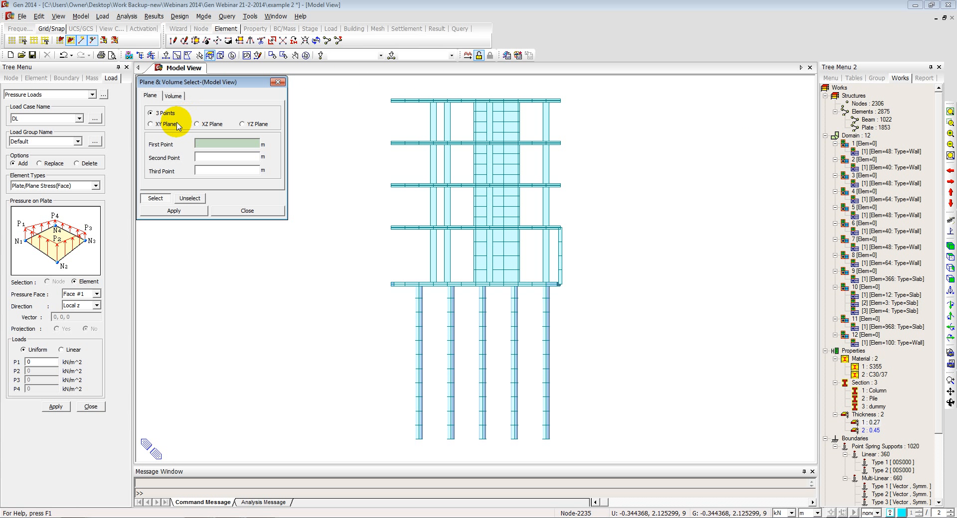
left_click(391, 101)
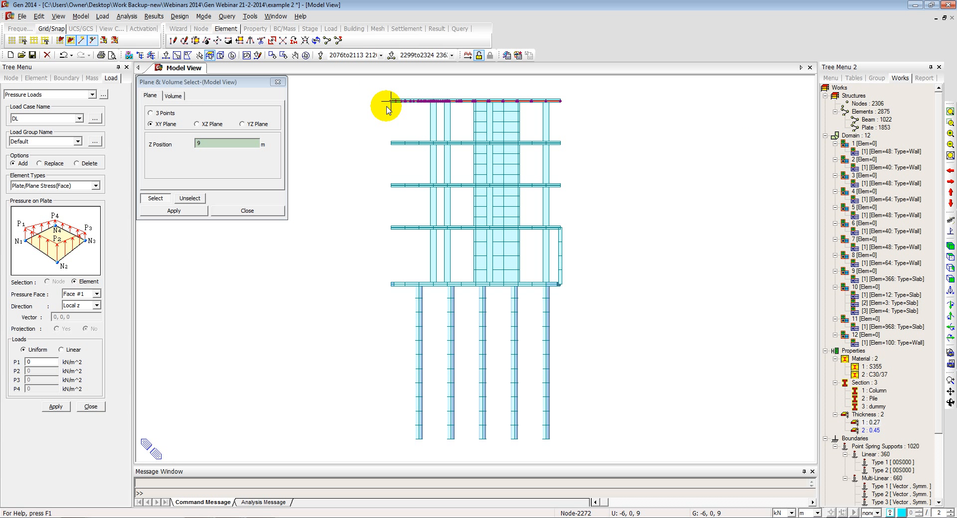
left_click(391, 143)
left_click(388, 186)
left_click(392, 227)
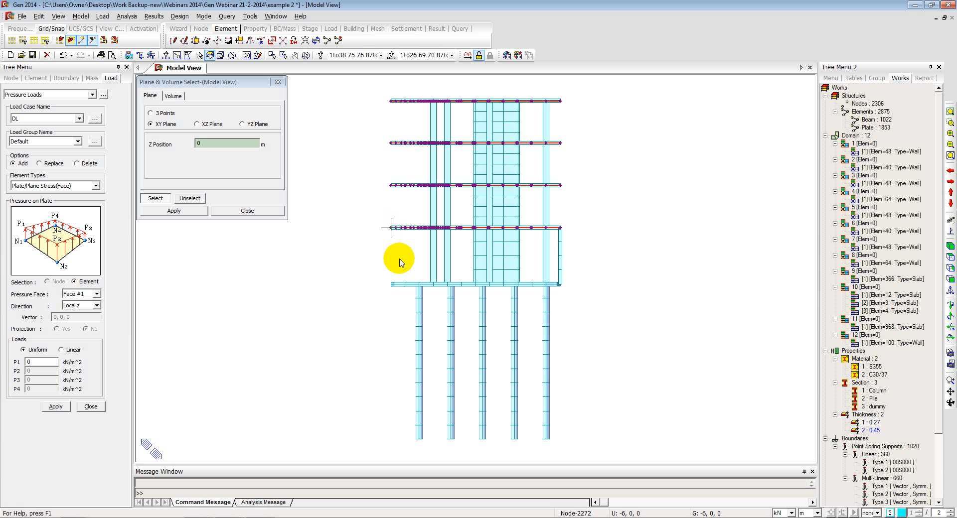
left_click(391, 284)
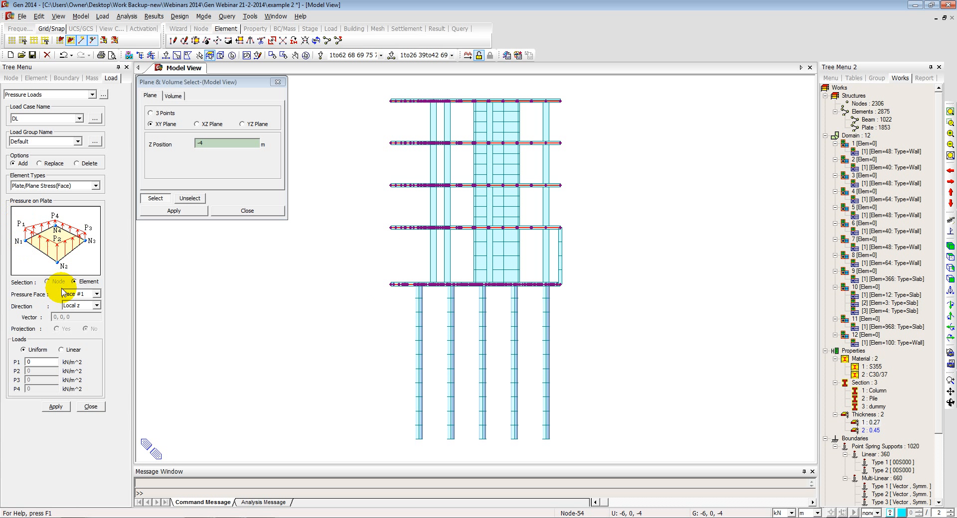
left_click(83, 305)
left_click(79, 347)
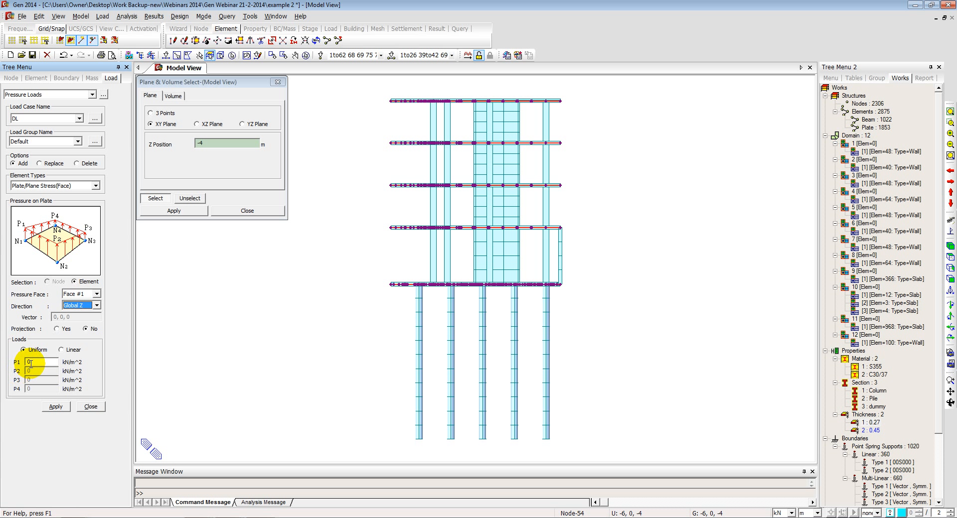
double_click(31, 363)
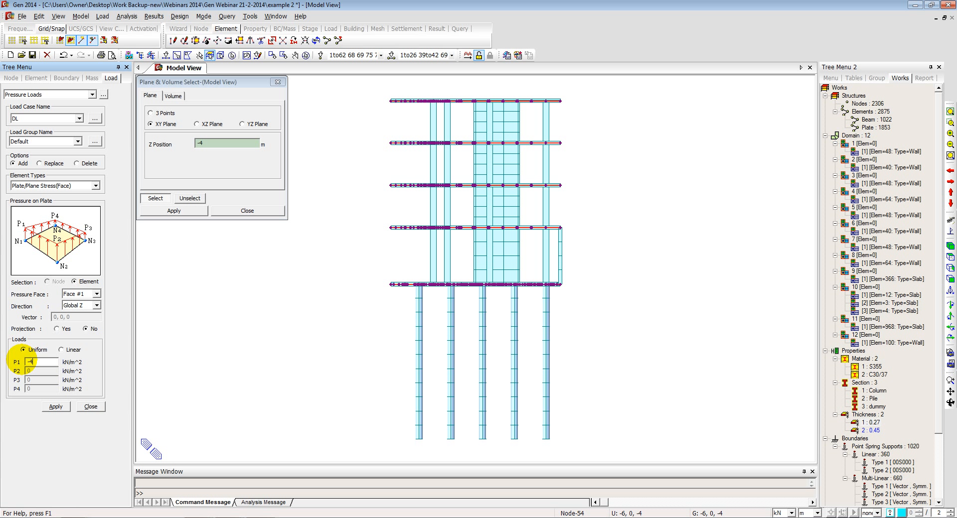
left_click(55, 406)
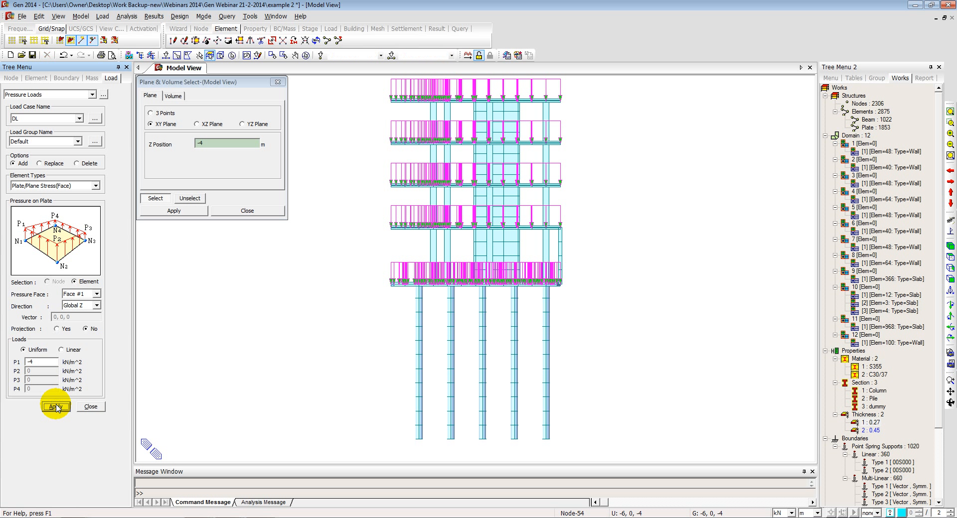
- Apply a uniform Global Z pressure of -3 kN/m^2 under load case LL to the same five slab levels
left_click(58, 119)
left_click(22, 128)
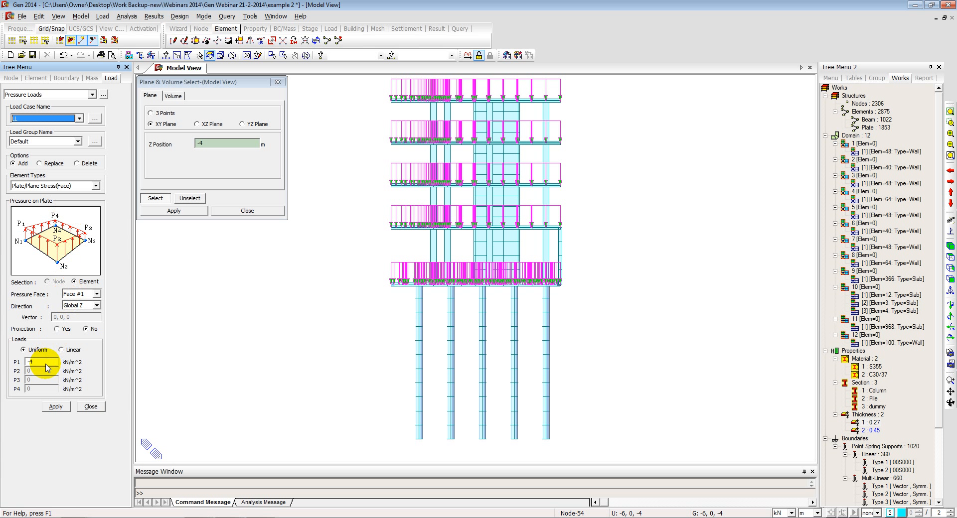
left_click(247, 55)
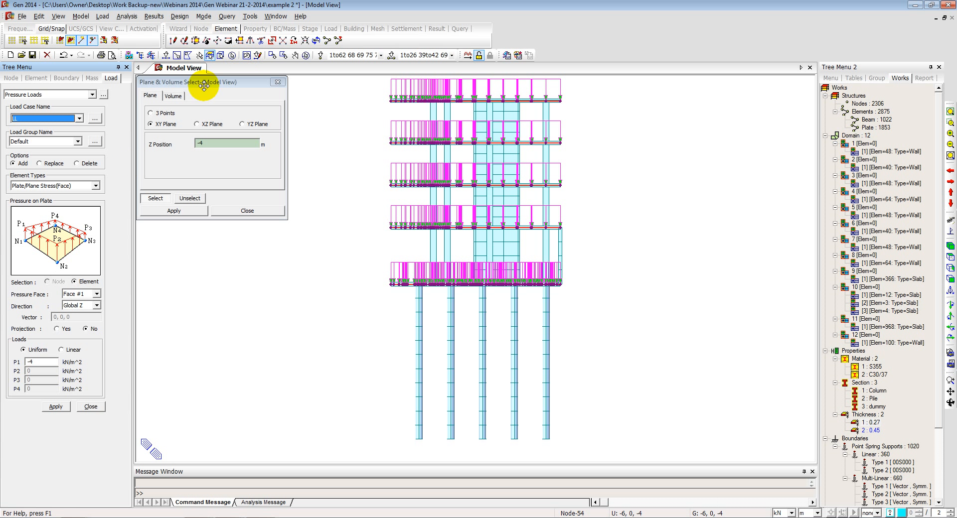
double_click(29, 363)
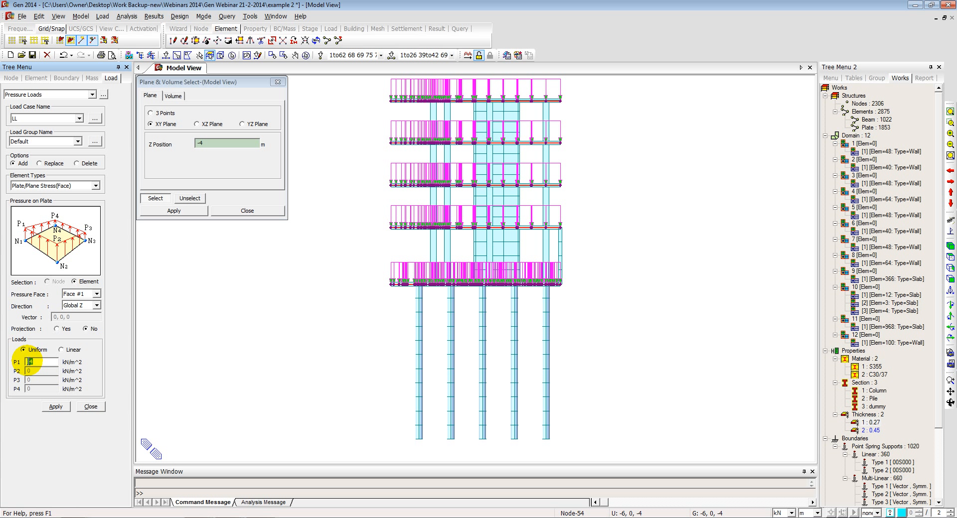
left_click(57, 407)
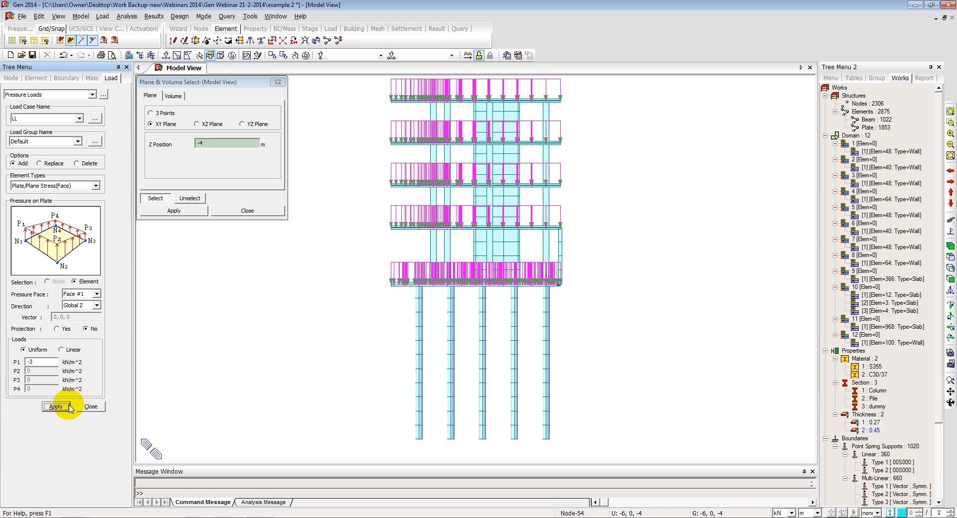
left_click(91, 407)
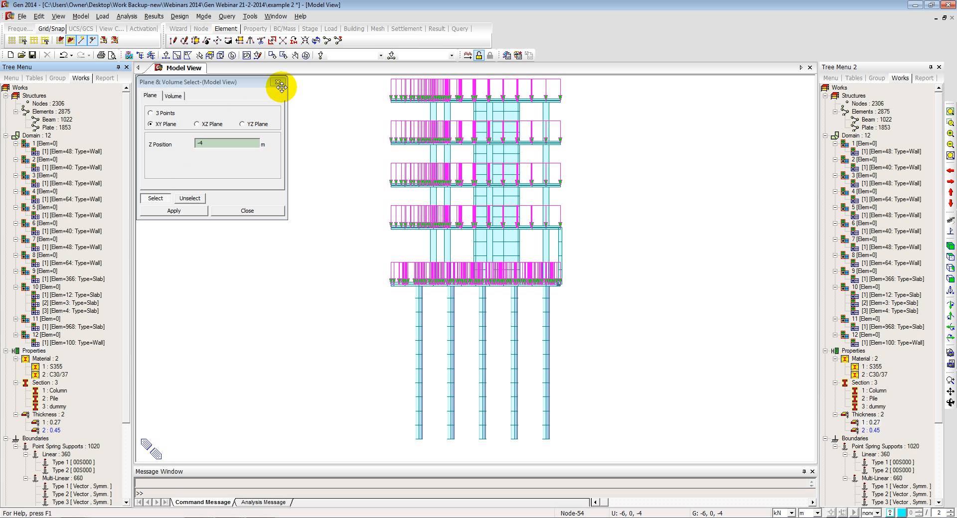
left_click(262, 76)
left_click(278, 82)
- Apply a hydrostatic pressure under EP to the lowest-storey wall, with reference level 0 m and gradient intensity -19 kN/m^3 in local z
left_click(103, 16)
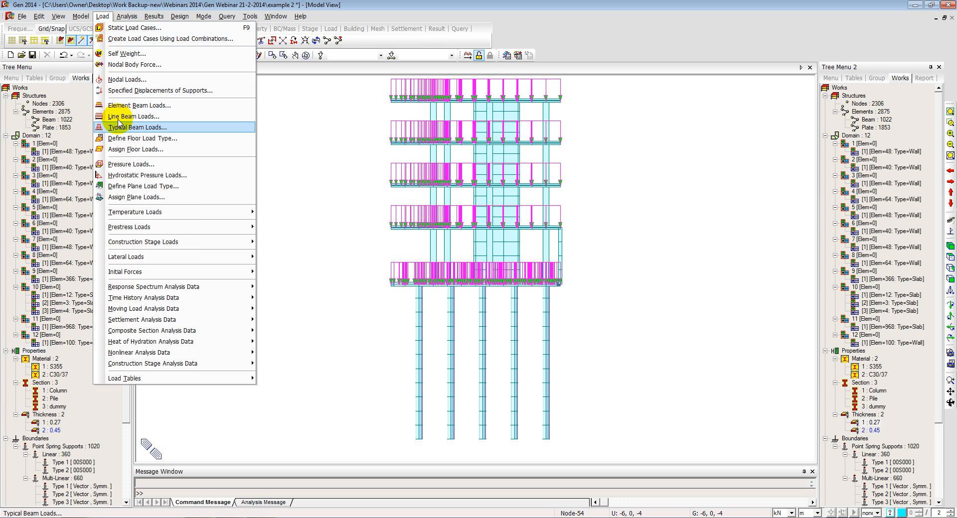
left_click(128, 176)
left_click(45, 118)
left_click(42, 152)
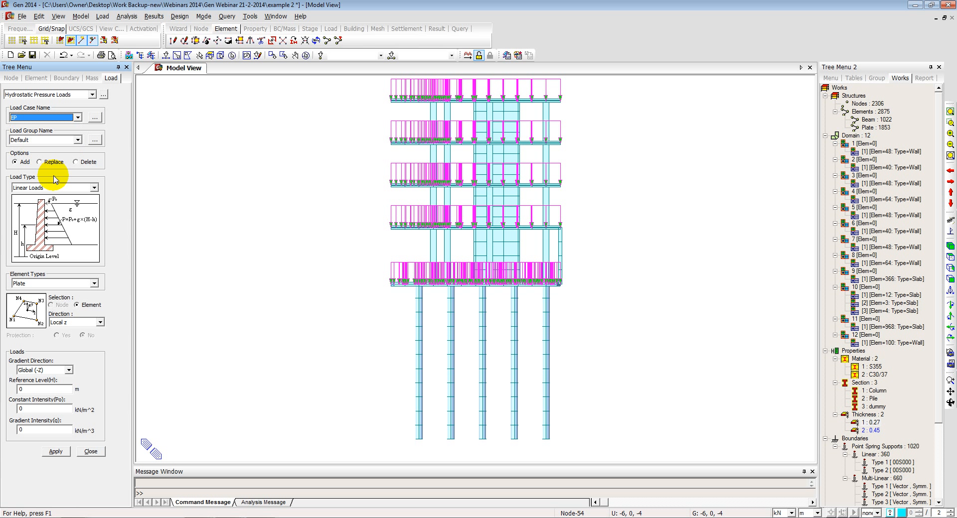
left_click(31, 389)
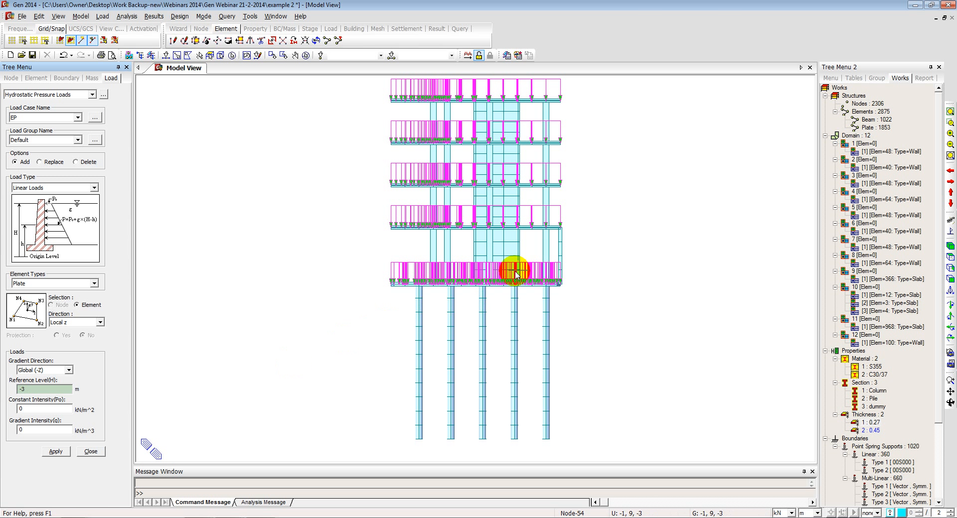
left_click(166, 55)
left_click_drag(559, 226, 596, 295)
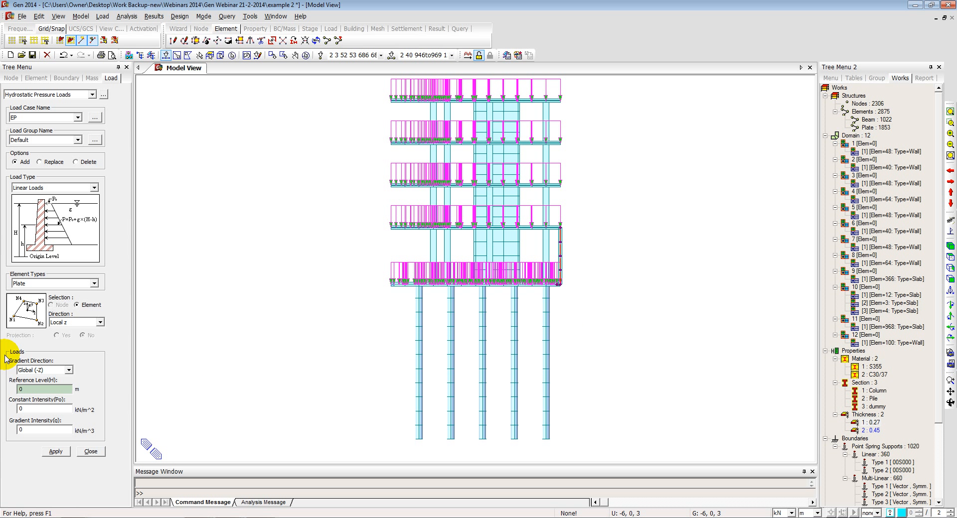
double_click(22, 430)
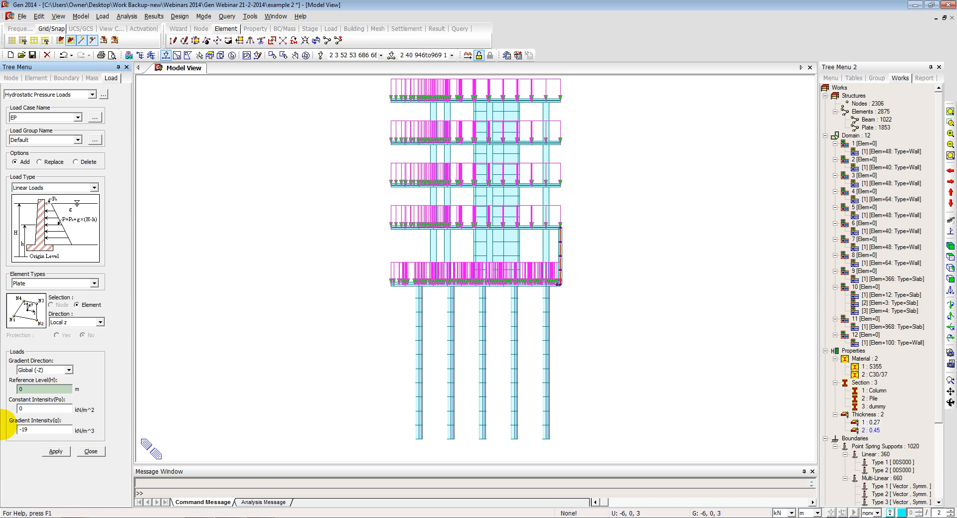
left_click(55, 452)
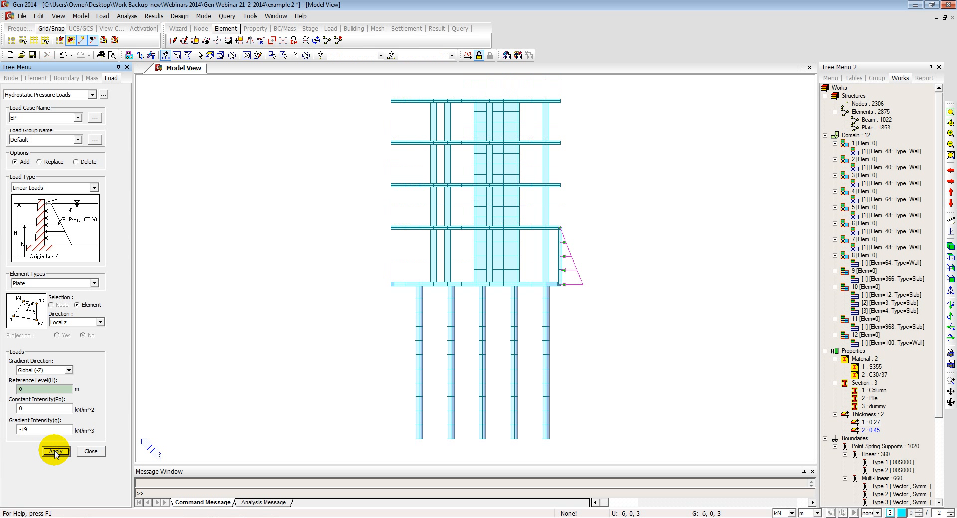
left_click(87, 452)
- Auto-generate the story data for the levels from -15 m to the 9 m roof, with 5% seismic and 15% wind eccentricity
middle_click_drag(434, 293, 603, 298, "ctrl")
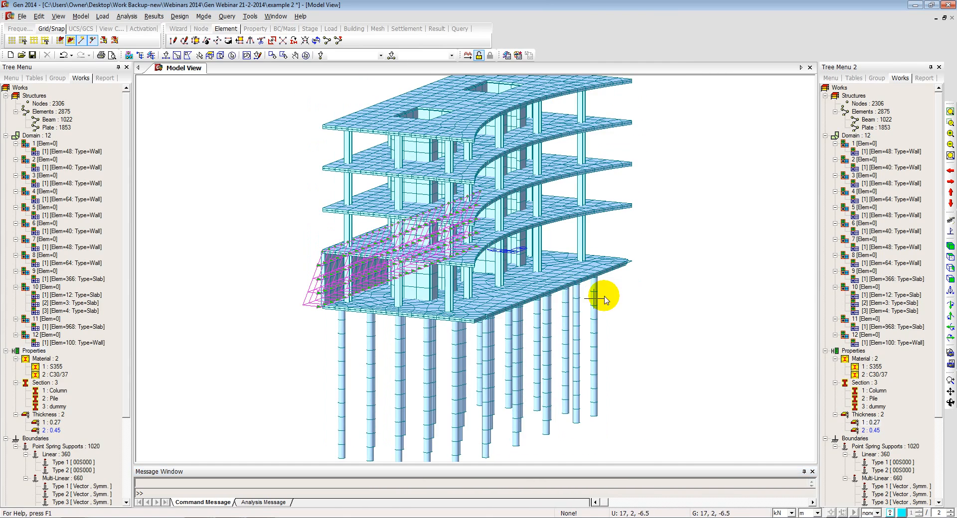
middle_click_drag(382, 288, 457, 316)
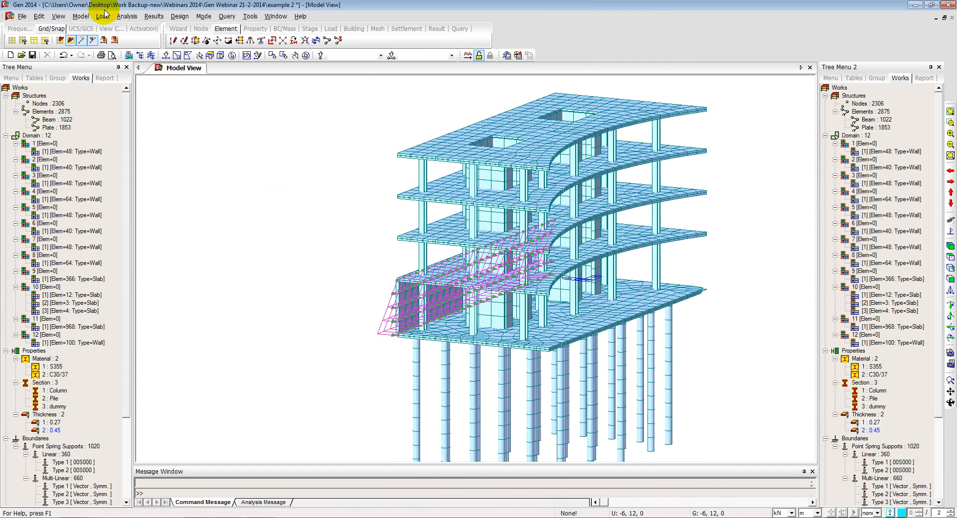
left_click(73, 17)
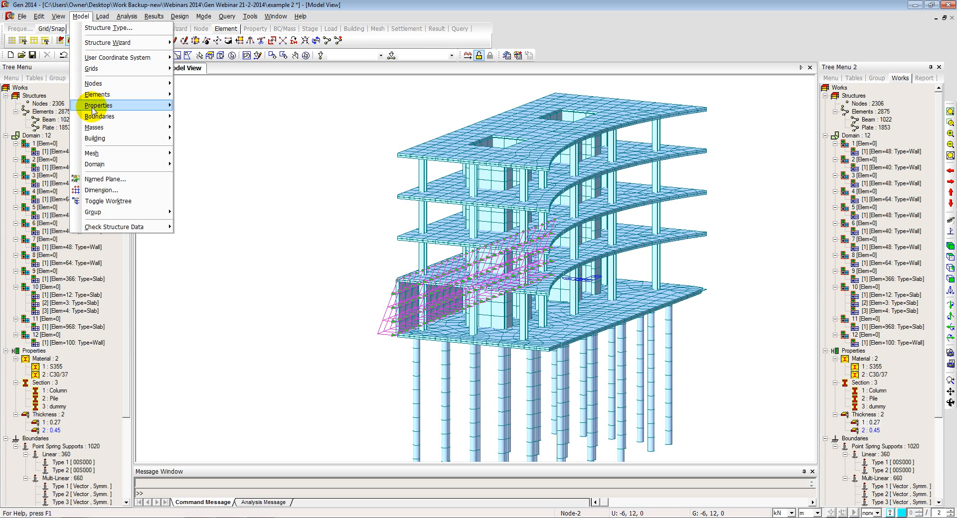
mouse_move(136, 138)
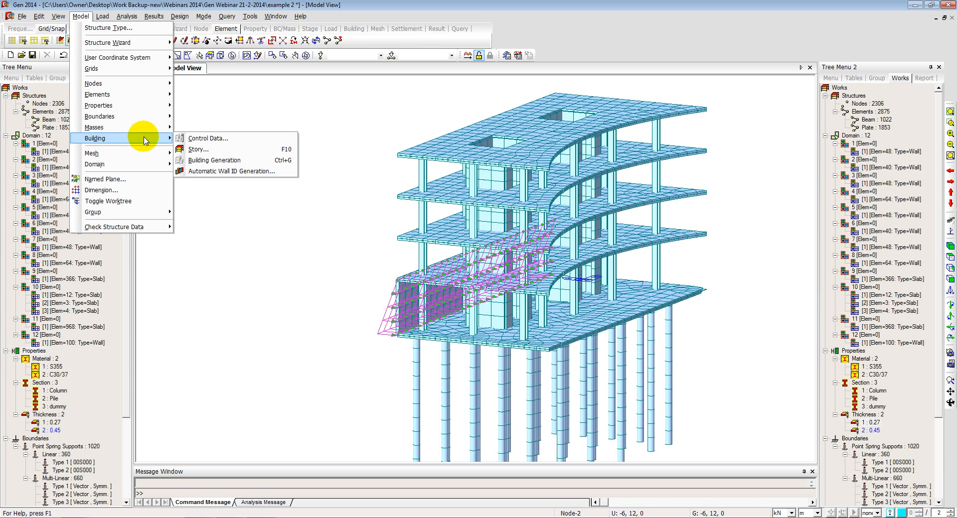
left_click(205, 150)
left_click(64, 209)
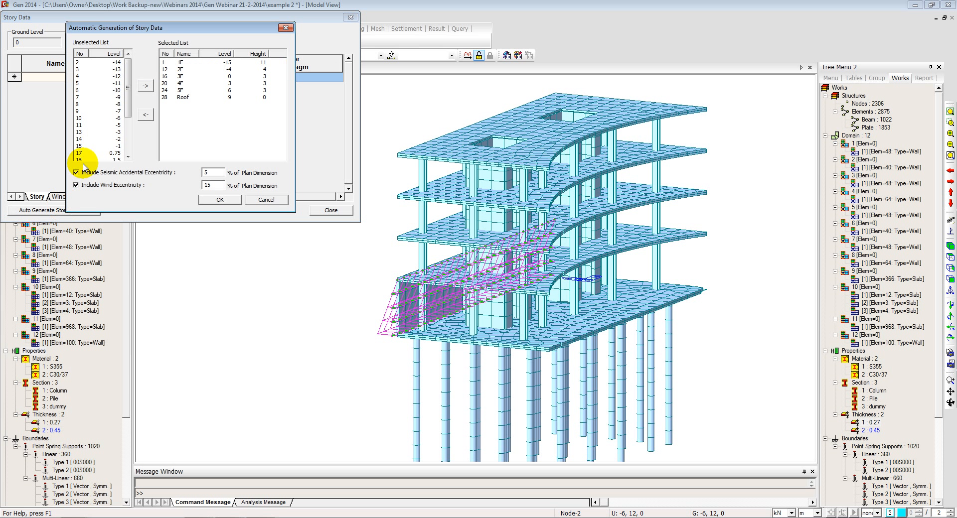
left_click(232, 199)
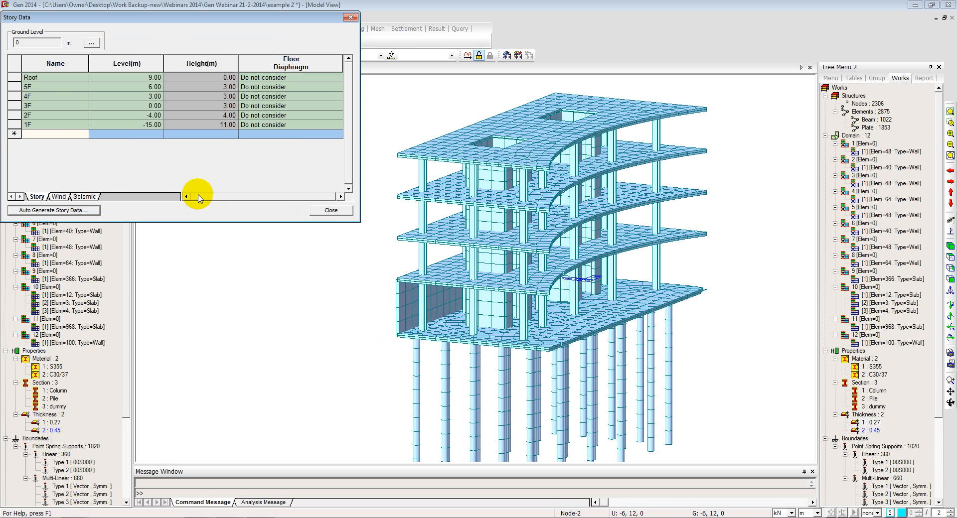
left_click(316, 214)
- Add a wind load for case WX to Eurocode-1(2005), with direction factors 1 in X and 0 in Y
left_click(102, 17)
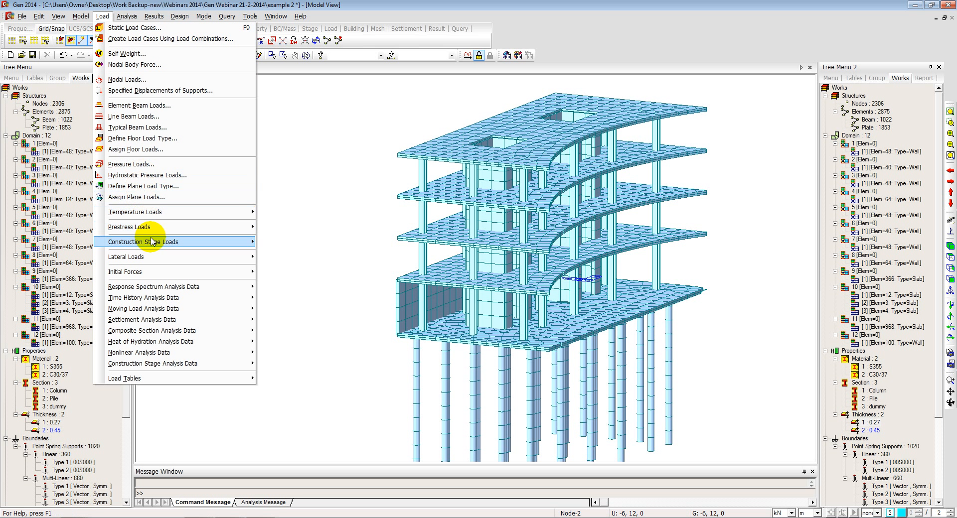
mouse_move(242, 258)
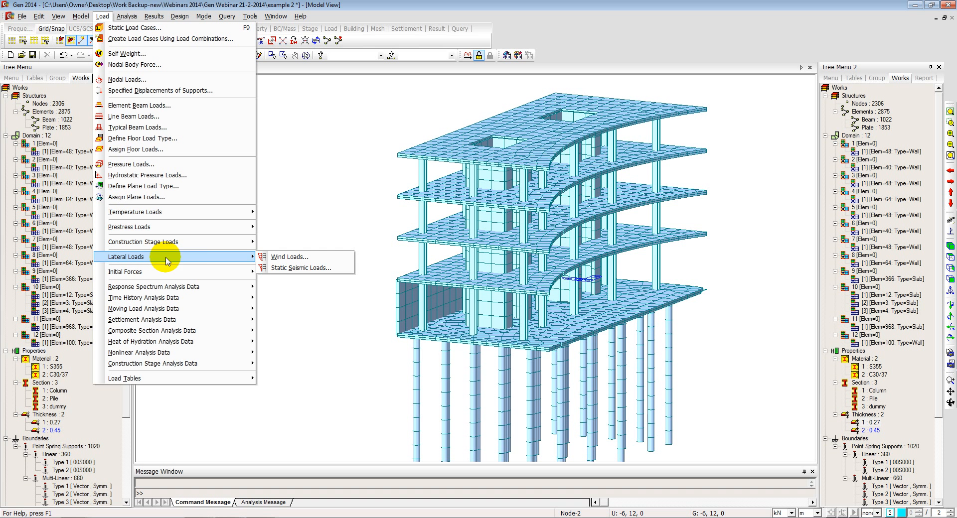
left_click(273, 257)
left_click(187, 44)
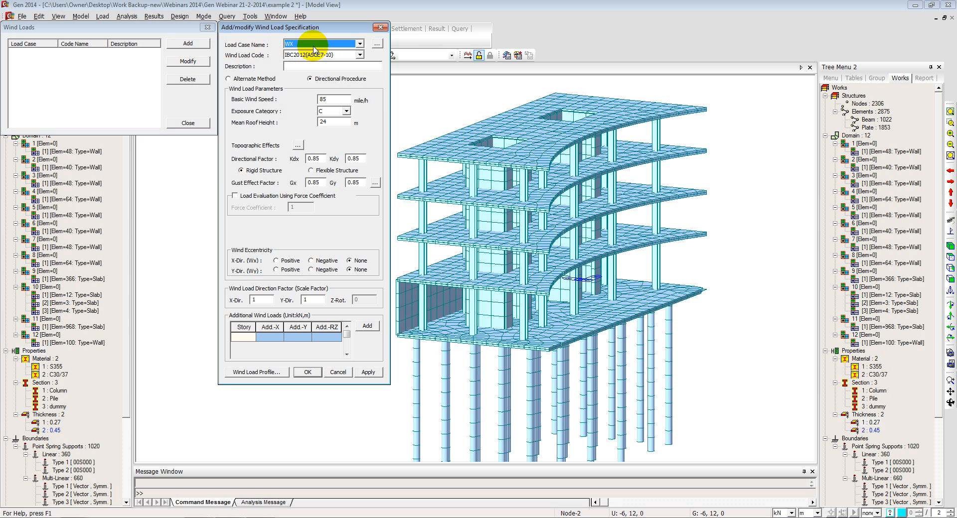
left_click(359, 55)
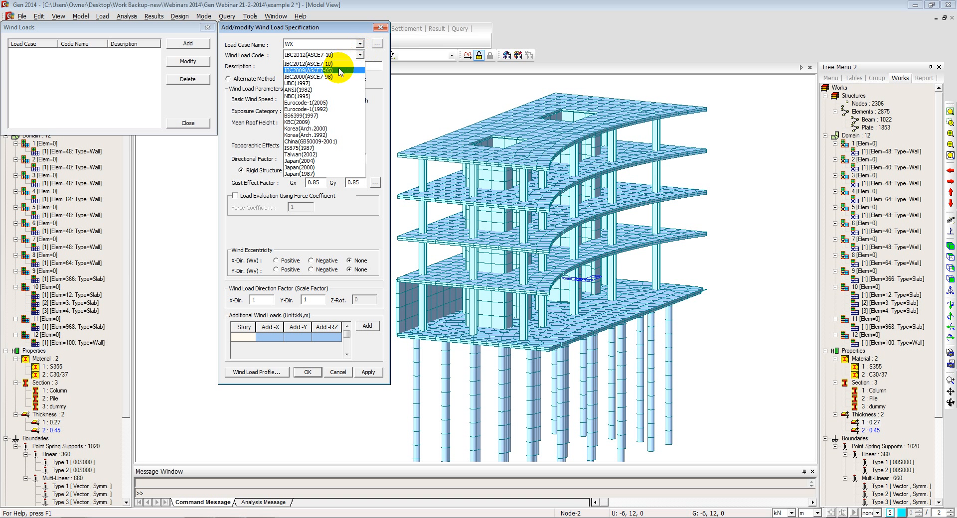
left_click(325, 104)
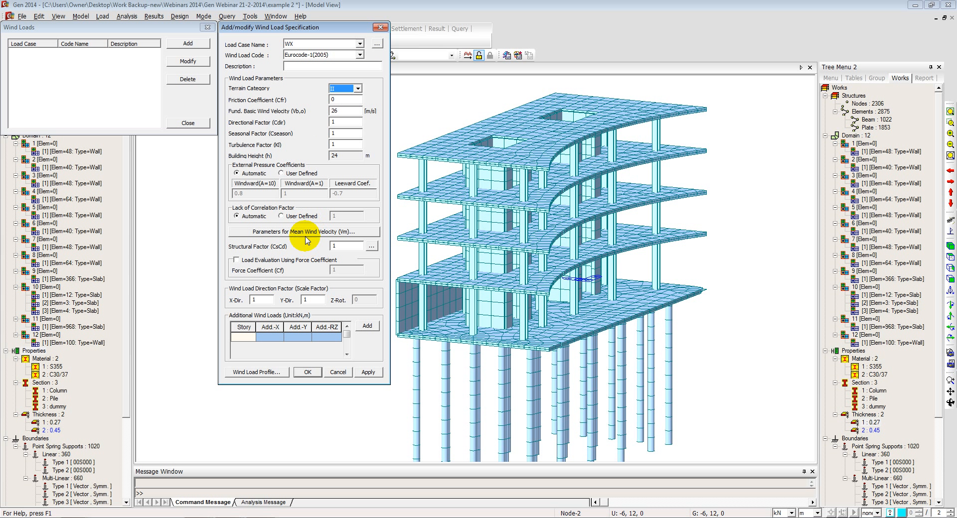
double_click(305, 299)
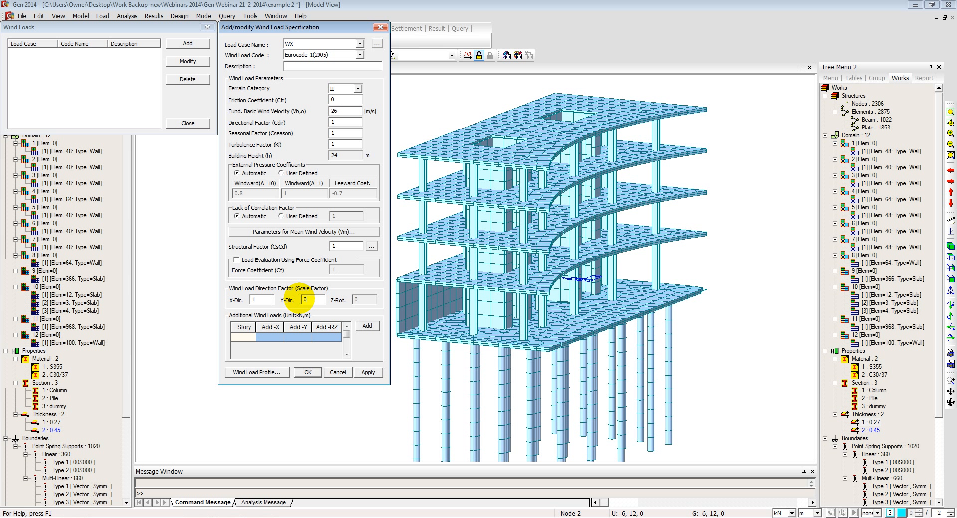
left_click(368, 373)
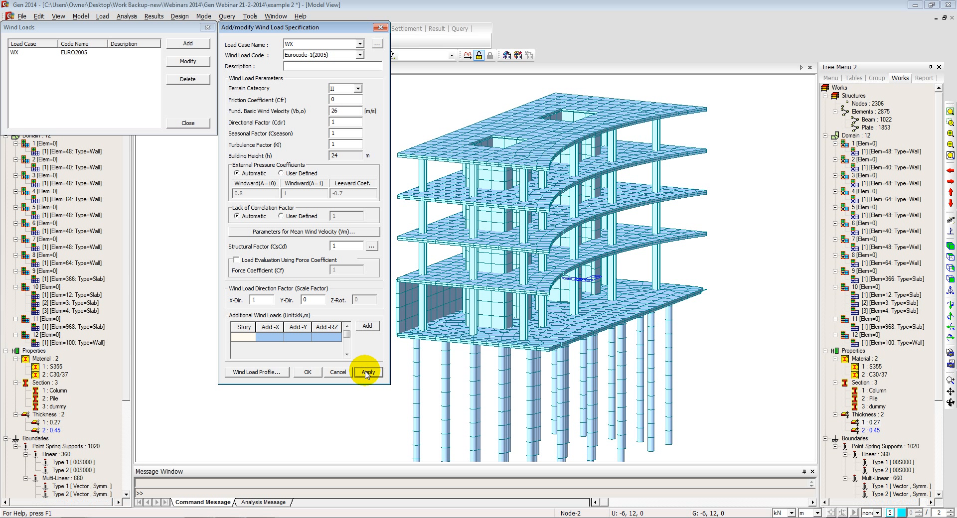
- Add a Eurocode-1(2005) wind load for case WY with direction factors 0 in X and 1 in Y, and finish the wind loads
double_click(259, 299)
type("0")
double_click(310, 298)
type("1")
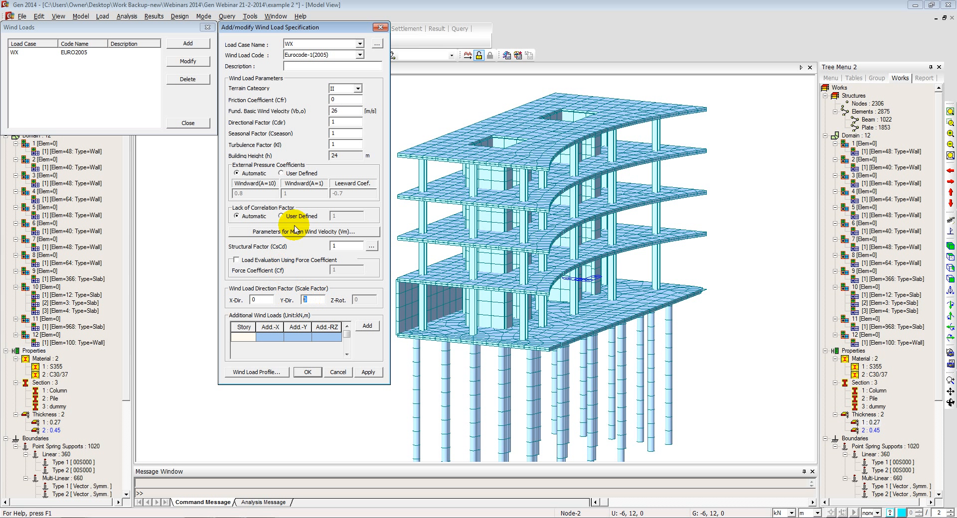
left_click(357, 43)
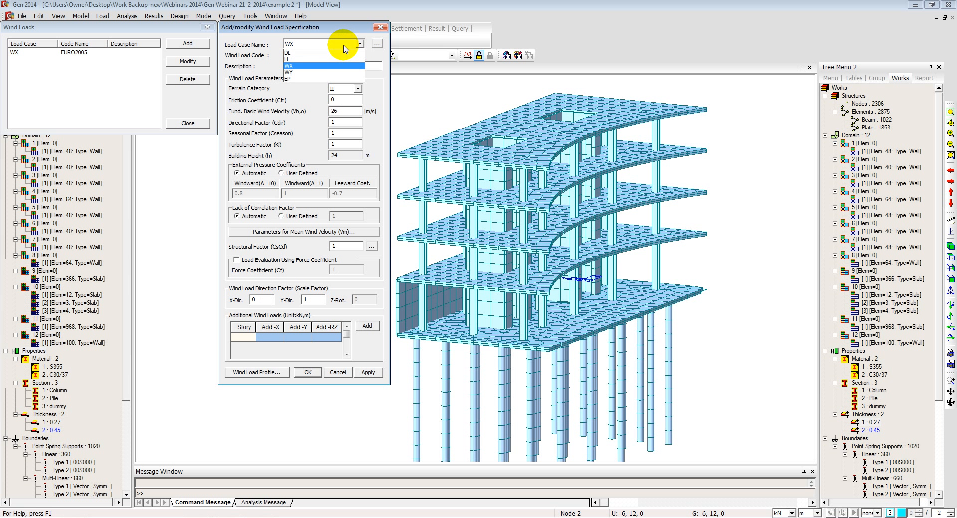
left_click(314, 70)
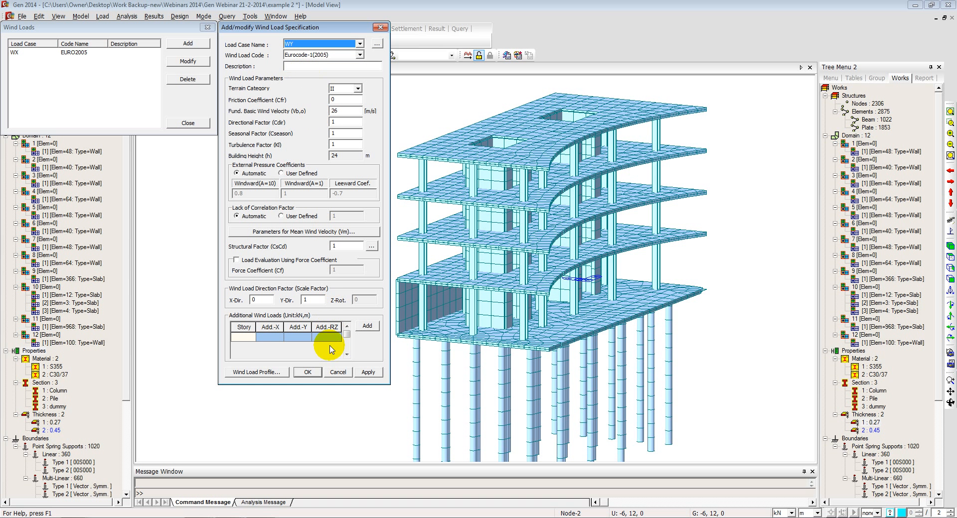
left_click(307, 372)
left_click(188, 123)
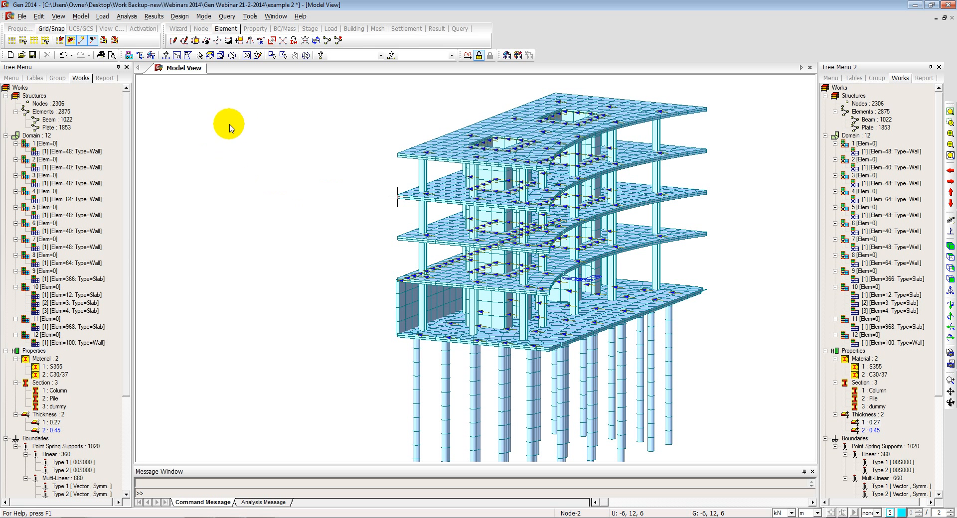
- Auto-generate the steel design load combinations to Eurocode3:05
left_click(154, 16)
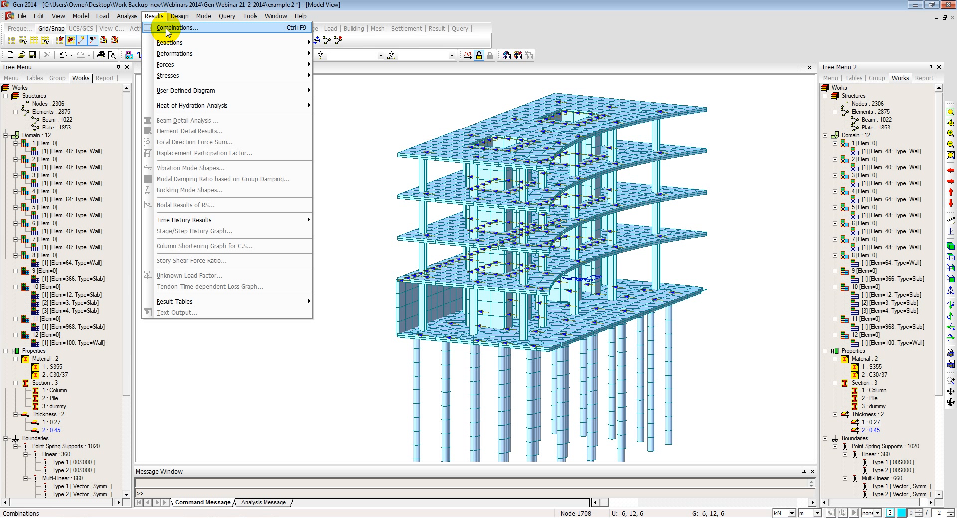
left_click(166, 29)
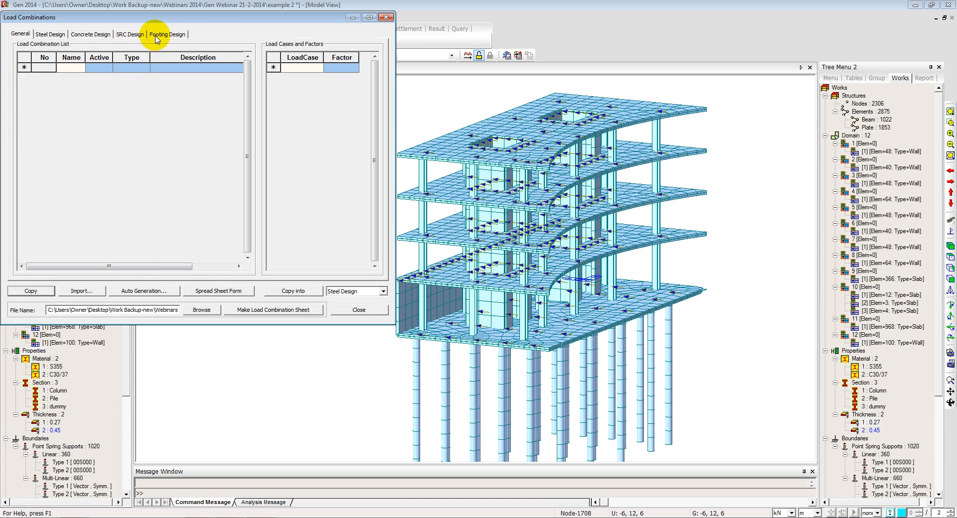
left_click(49, 33)
left_click(144, 291)
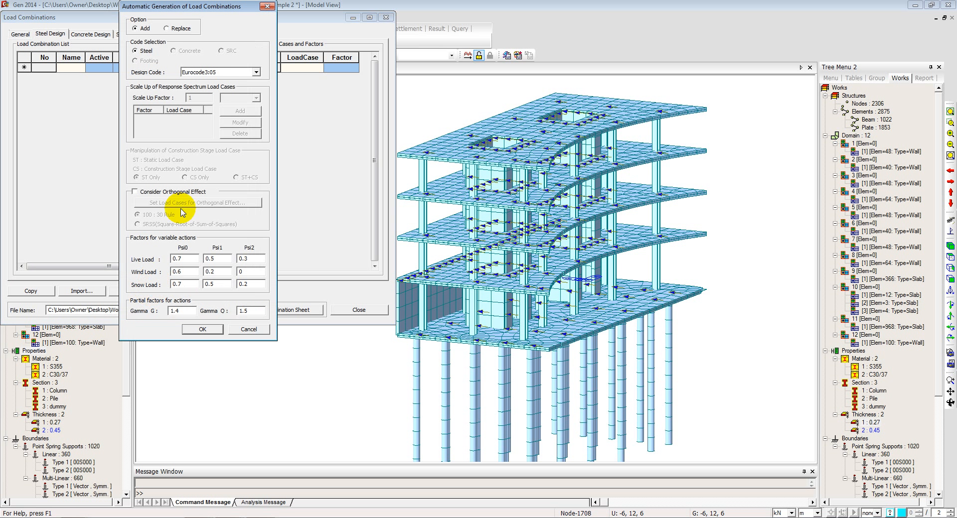
left_click(215, 332)
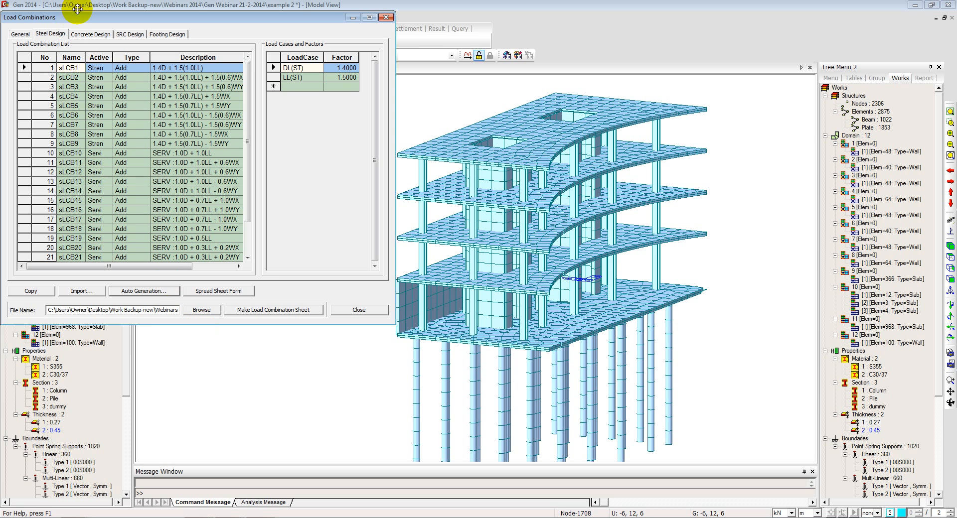
- Auto-generate the concrete design load combinations to Eurocode2:04 and close the load combinations
left_click(91, 34)
left_click(144, 291)
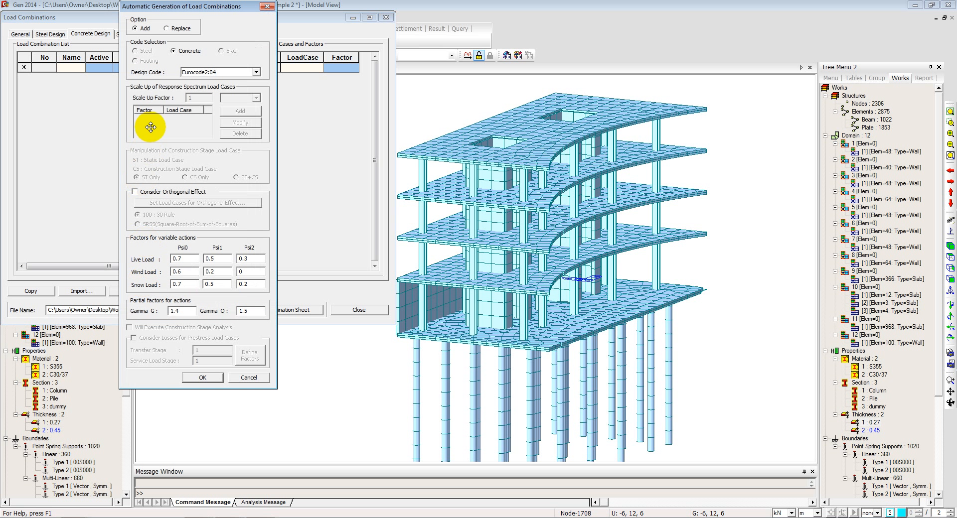
left_click(202, 377)
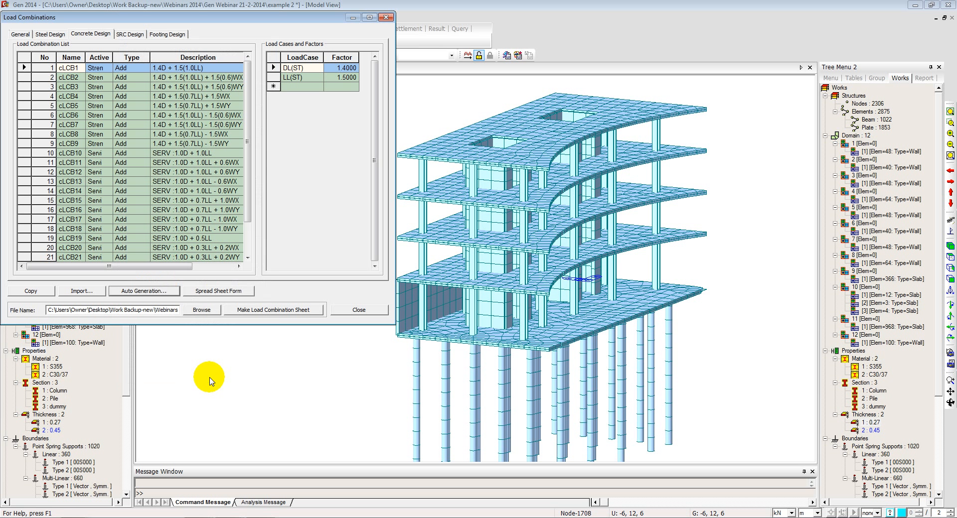
left_click(359, 310)
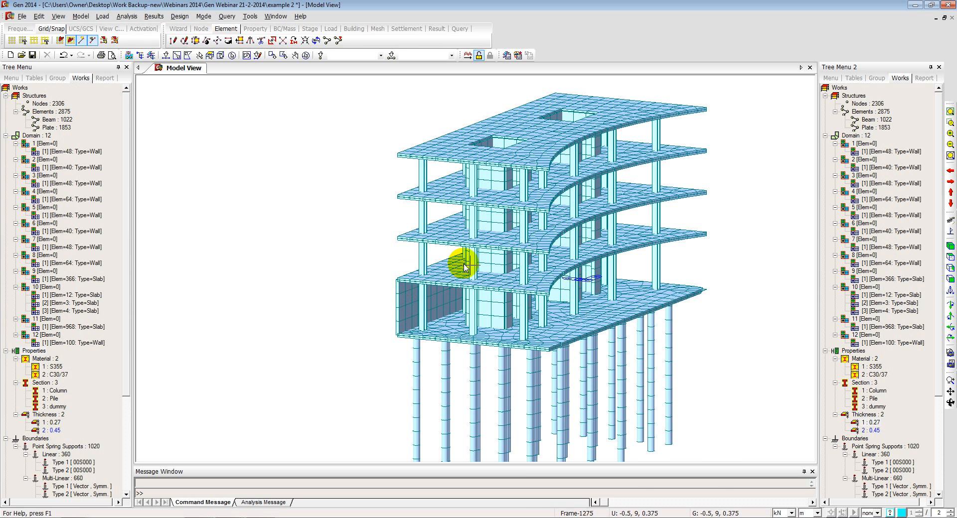
- Run the analysis of the building model
middle_click_drag(498, 264, 466, 278)
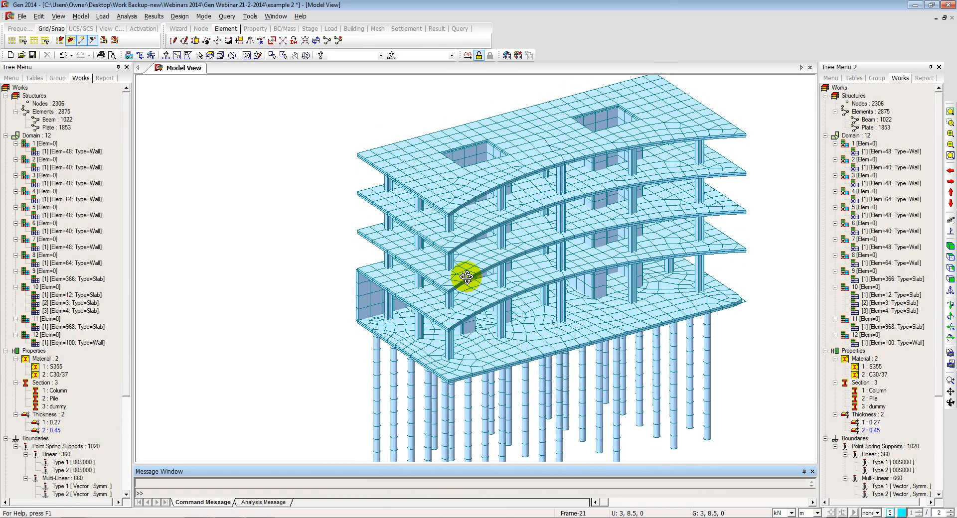
left_click(467, 55)
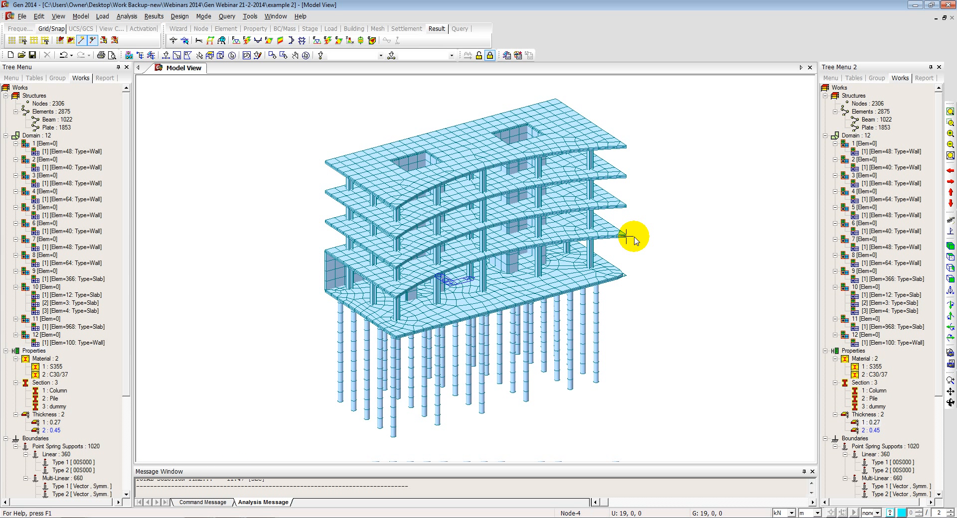
mouse_move(634, 239)
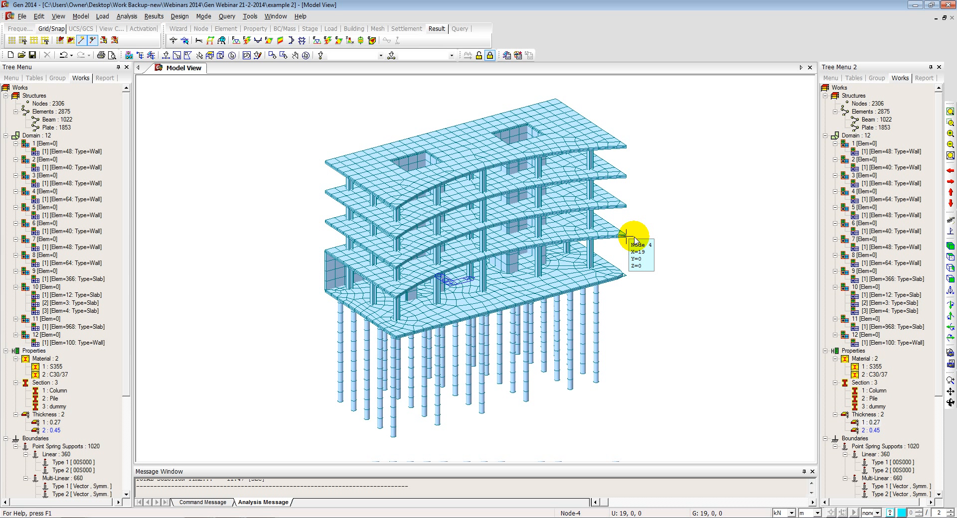
- Preview a time forcing function built from the 1940, El Centro Site, 270 Deg earthquake record at amplitude and time scale 1
left_click(82, 18)
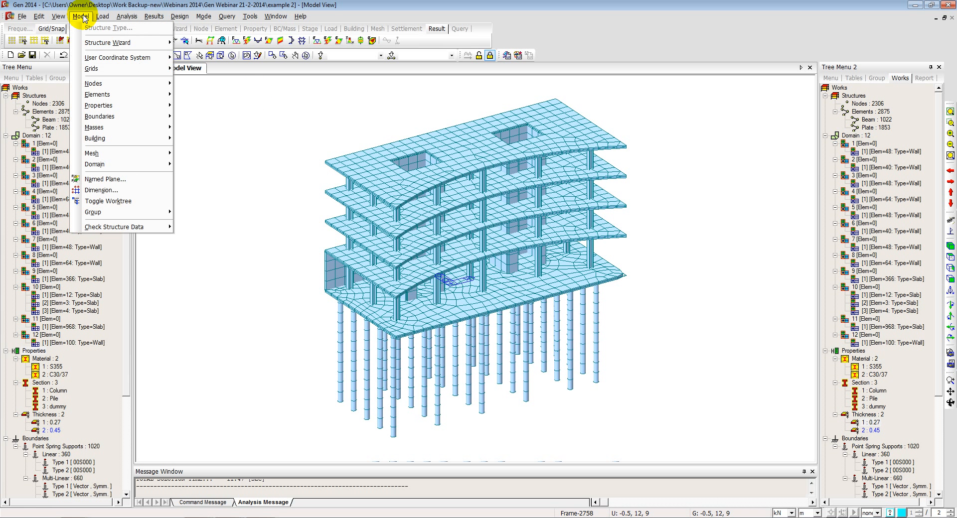
mouse_move(103, 17)
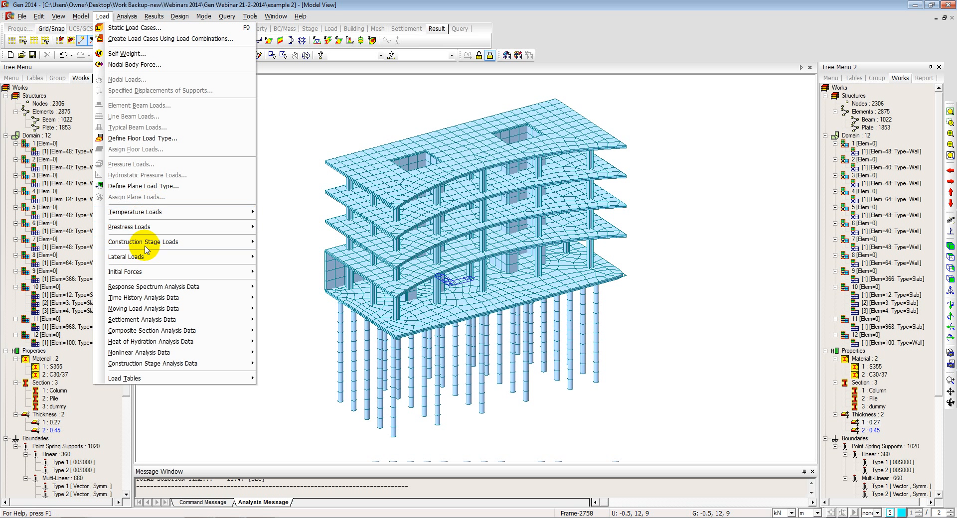
mouse_move(224, 288)
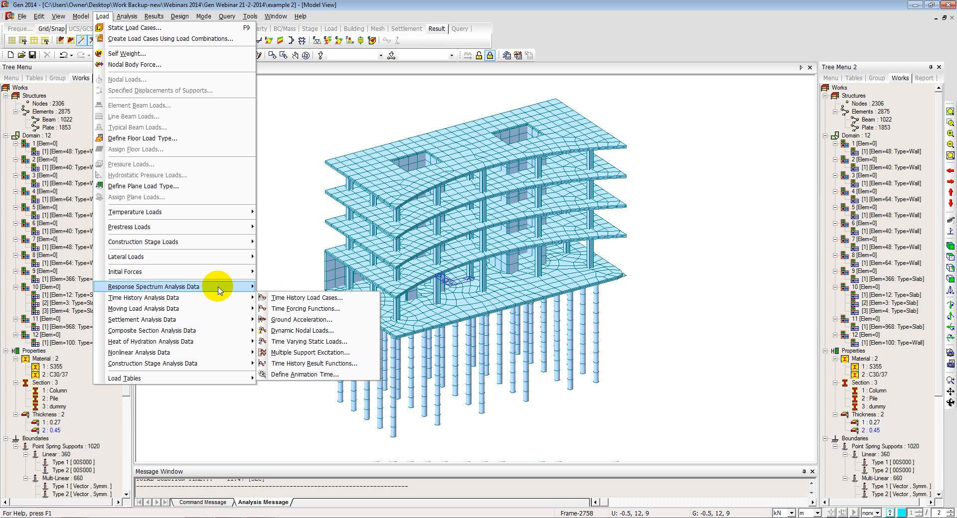
mouse_move(252, 297)
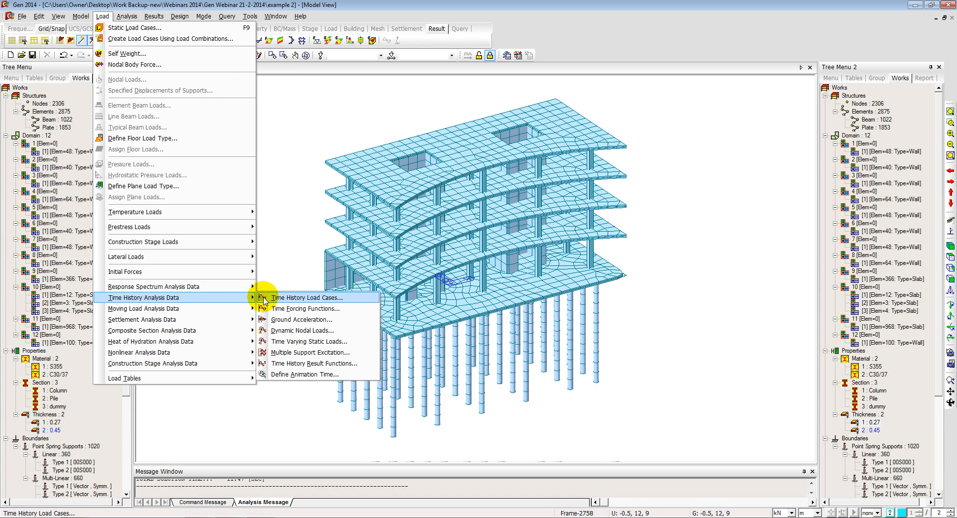
left_click(290, 309)
left_click(194, 44)
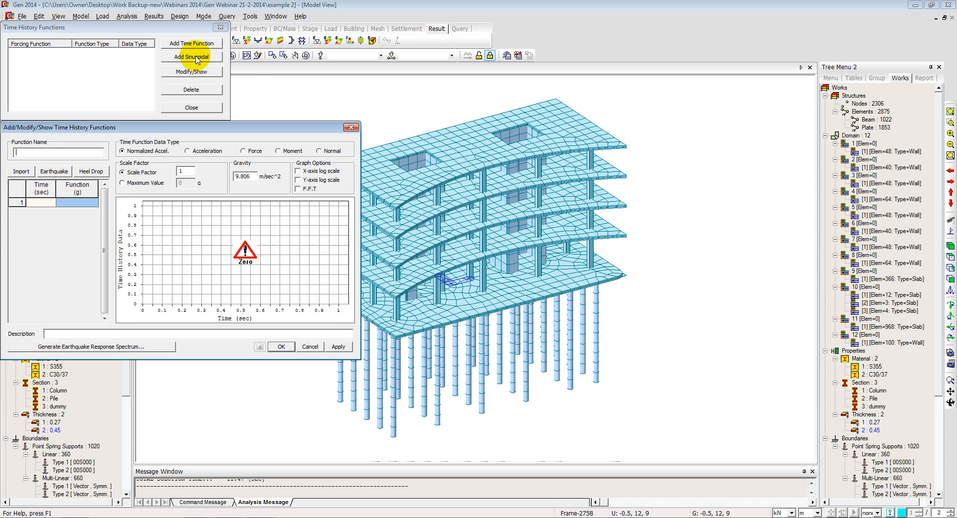
left_click_drag(94, 114, 238, 114)
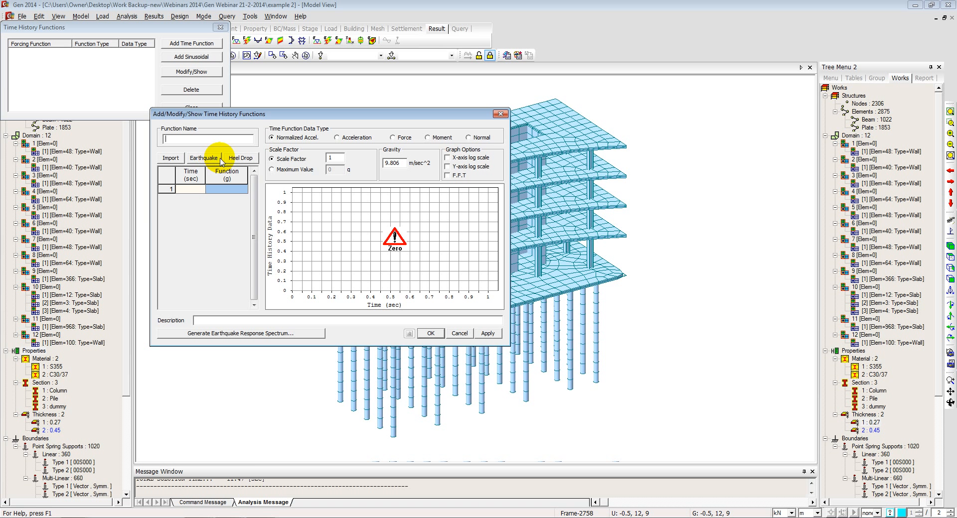
left_click(221, 159)
left_click(342, 202)
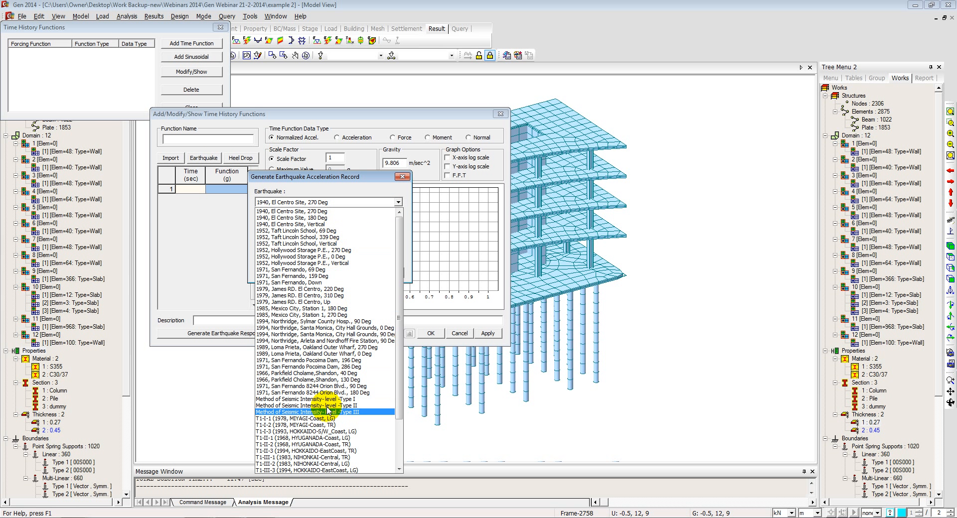
left_click(405, 181)
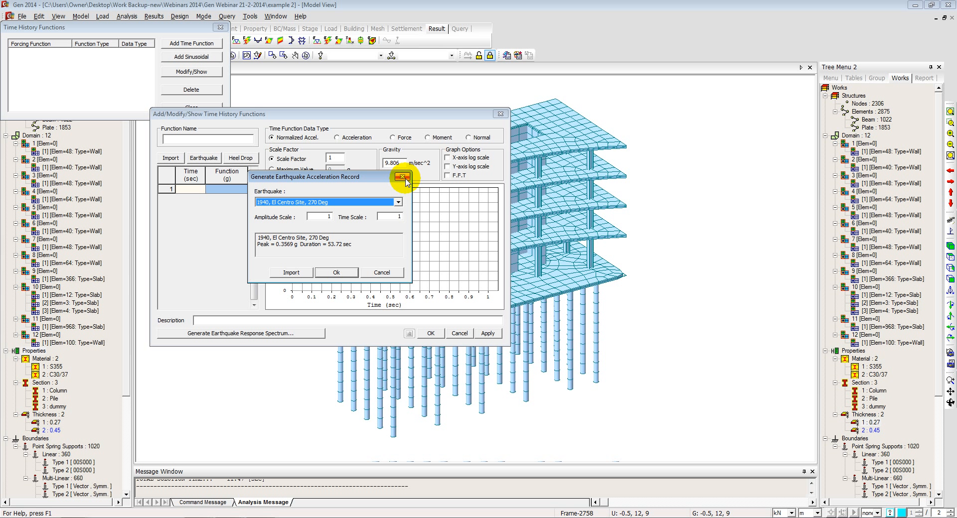
left_click(402, 177)
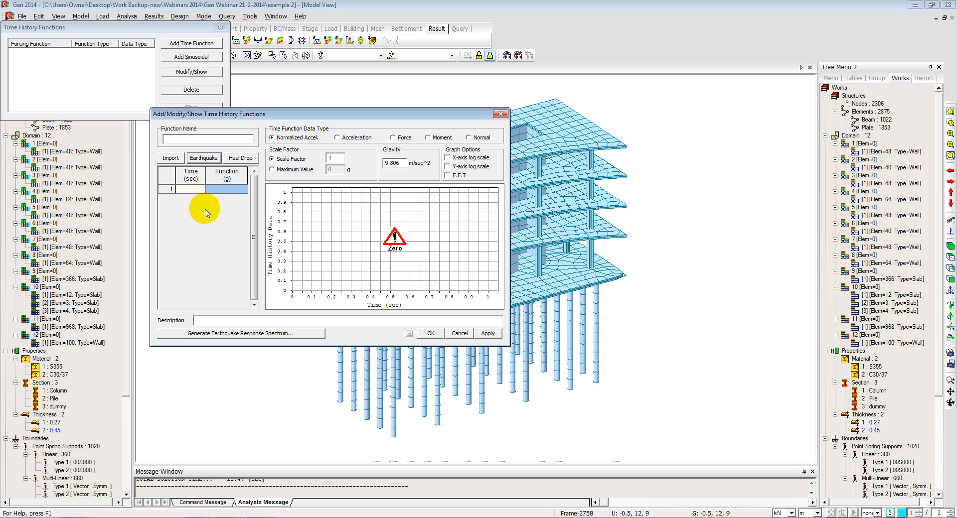
left_click(204, 159)
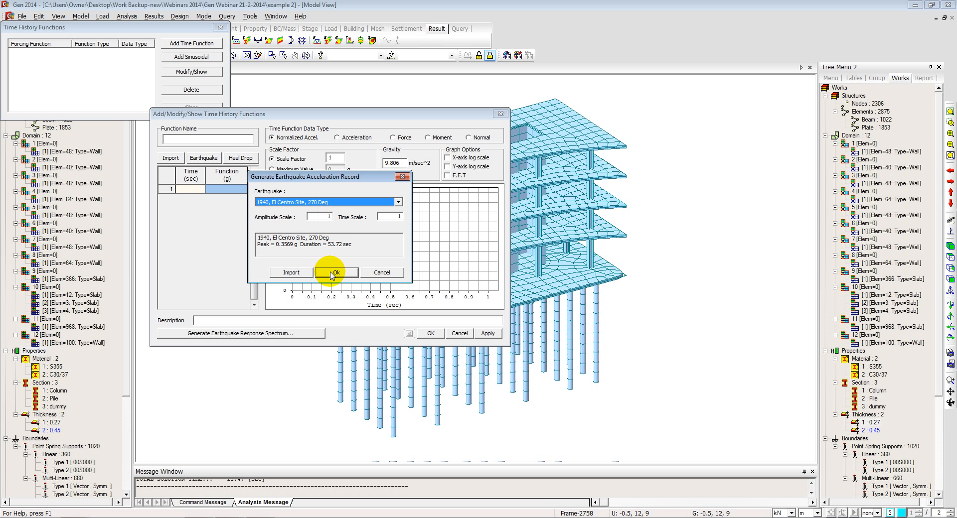
left_click(333, 273)
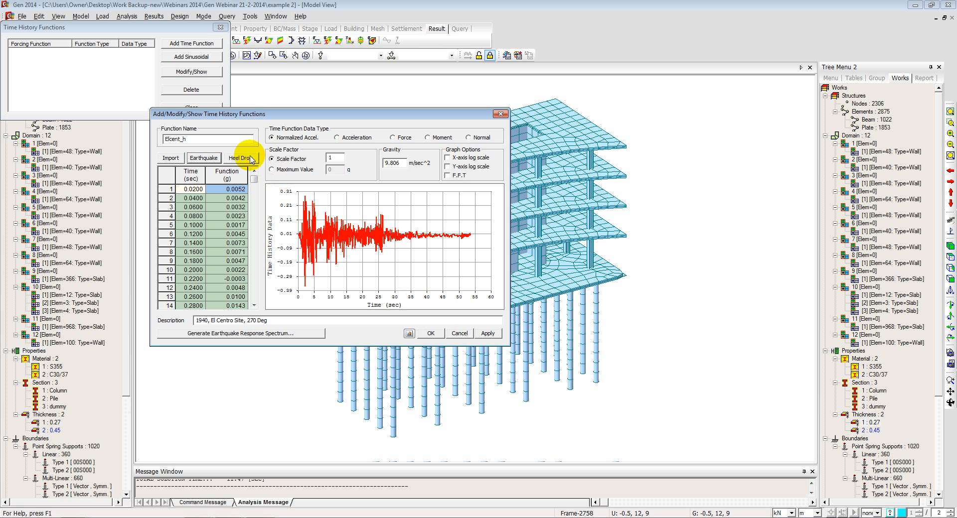
- Preview the heel drop walking function Walk-cont(IABSE), and leave the time history functions without saving one
left_click(246, 159)
left_click(344, 196)
left_click(342, 207)
left_click(335, 278)
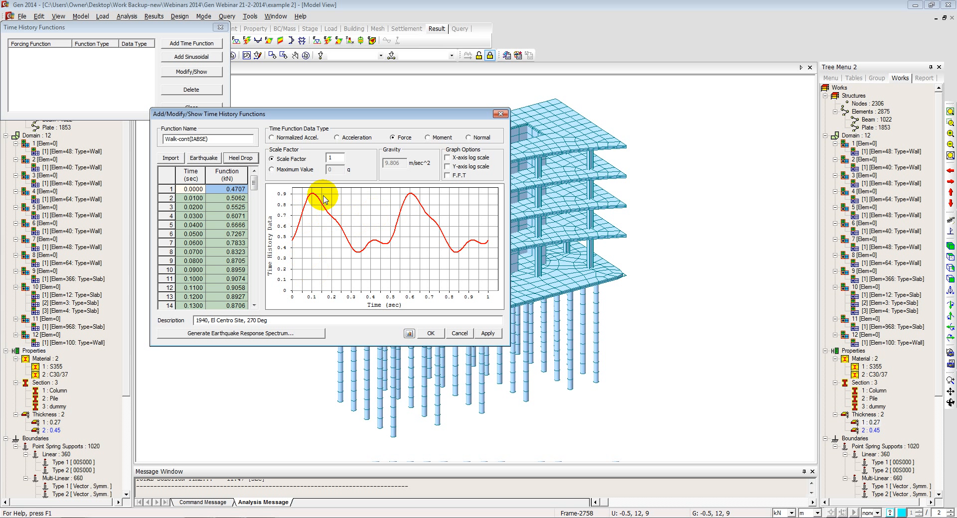
left_click(463, 335)
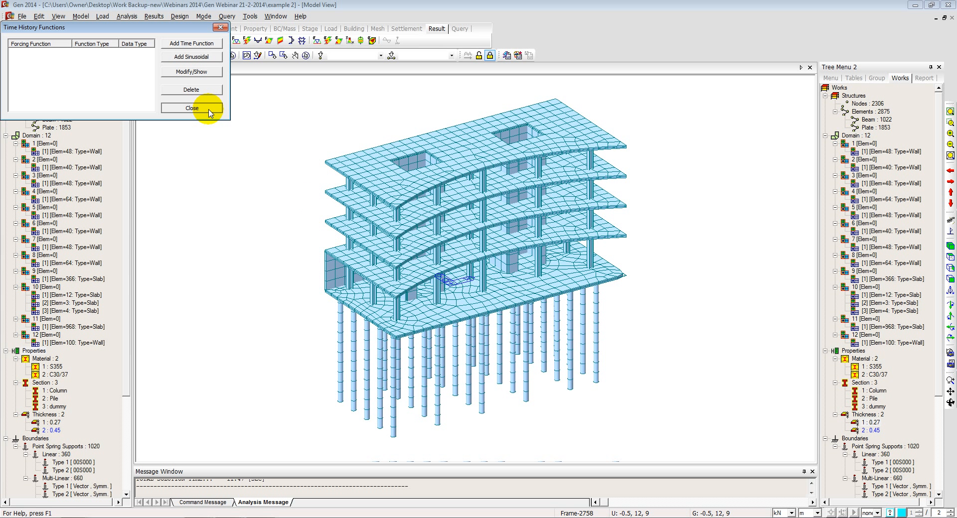
left_click(191, 108)
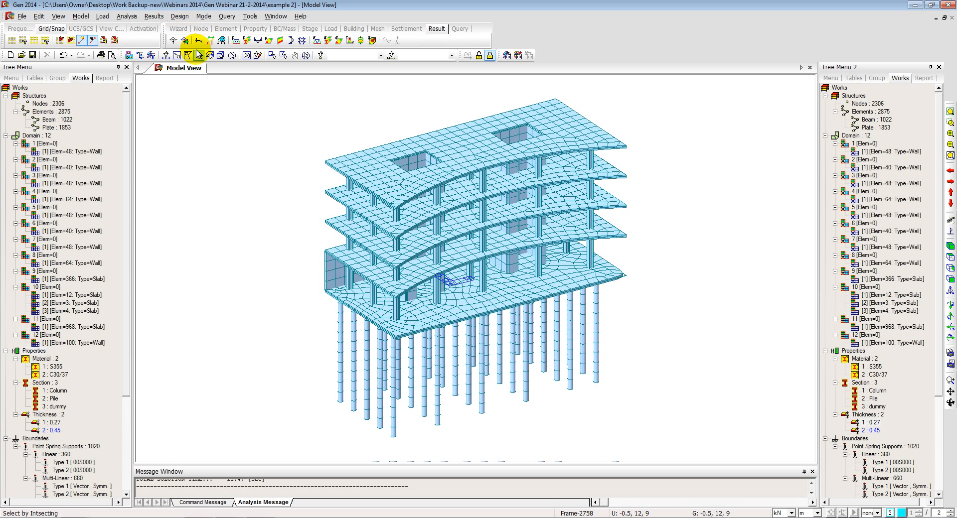
- Set the steel design code to Eurocode3:05 with the Recommended annex and all beams/girders laterally braced
left_click(160, 20)
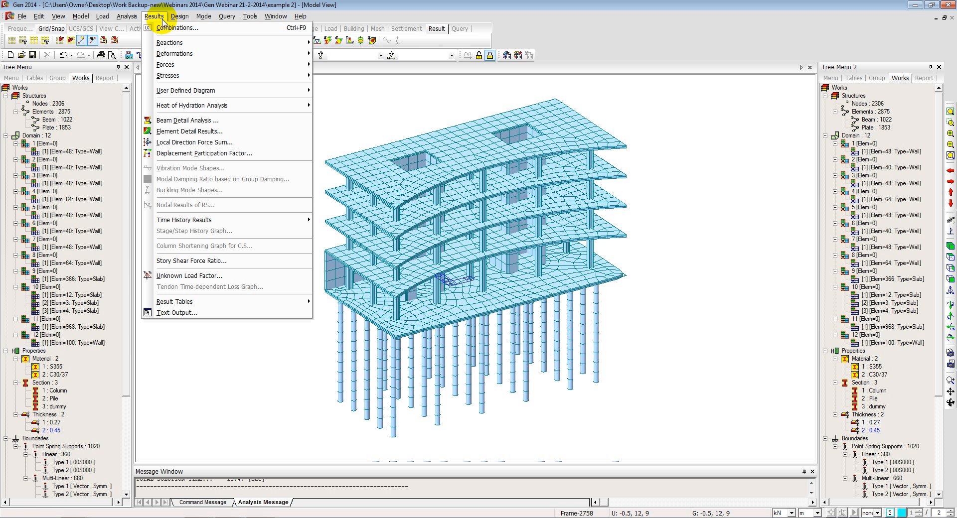
mouse_move(180, 16)
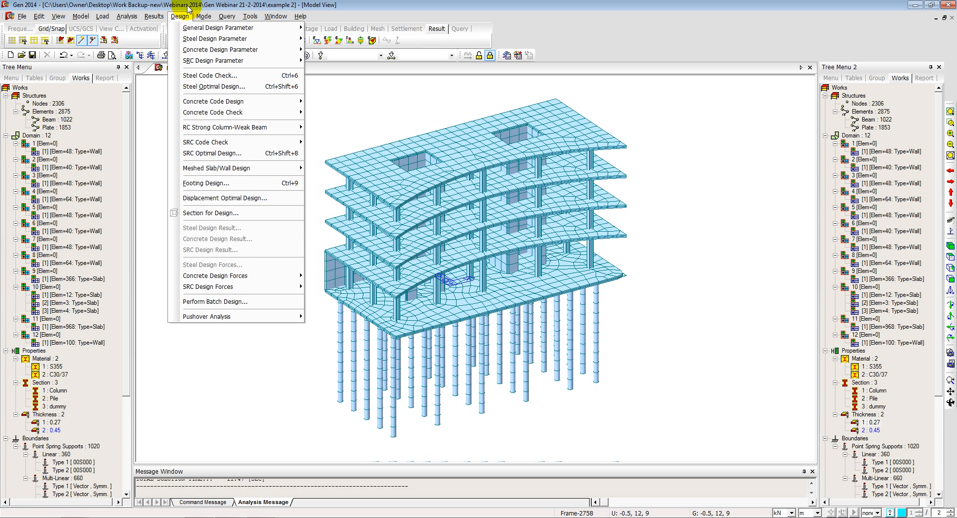
mouse_move(214, 39)
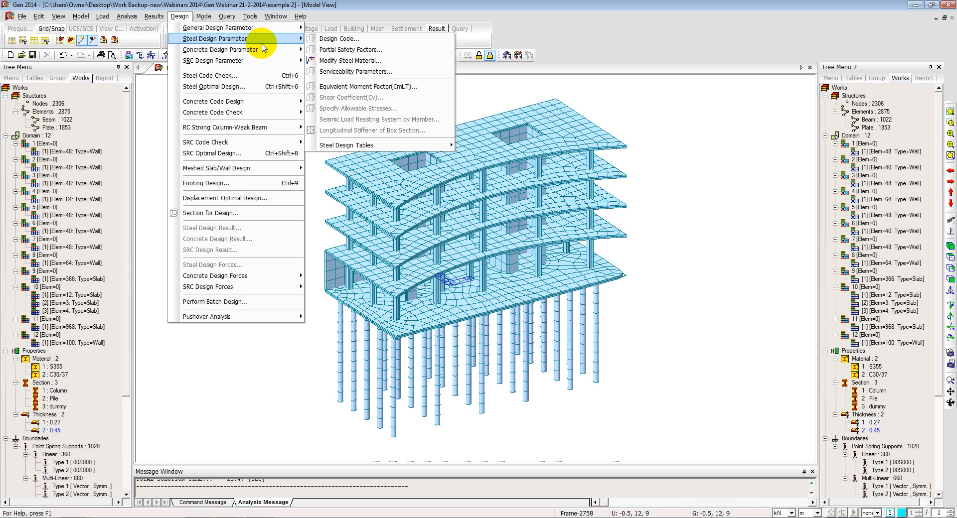
left_click(346, 40)
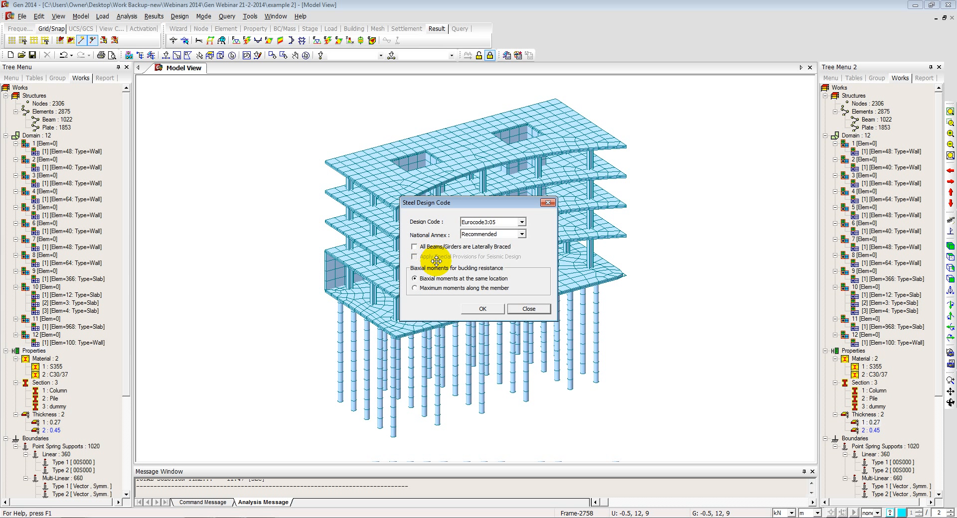
left_click(414, 248)
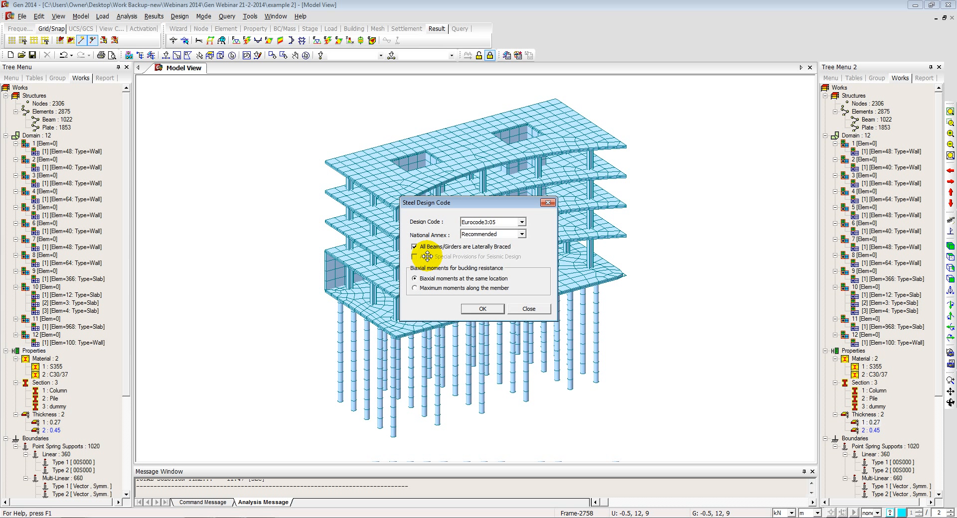
left_click(475, 310)
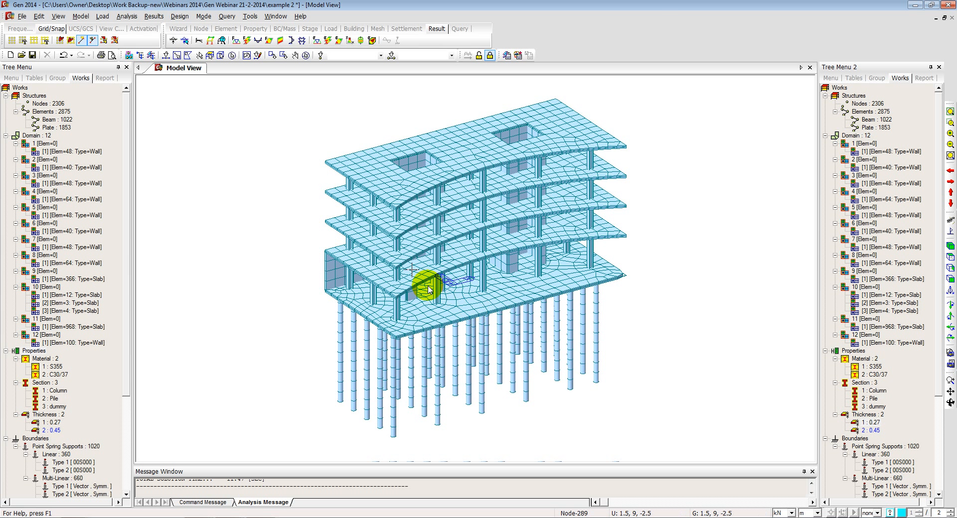
- Start the Eurocode3:05 steel code check, stop it partway and close the checking results
left_click(179, 16)
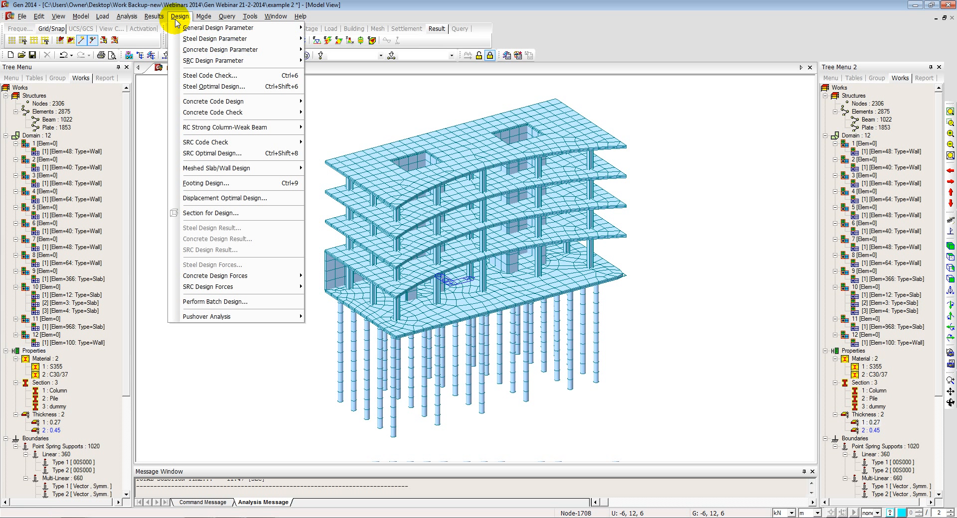
left_click(219, 75)
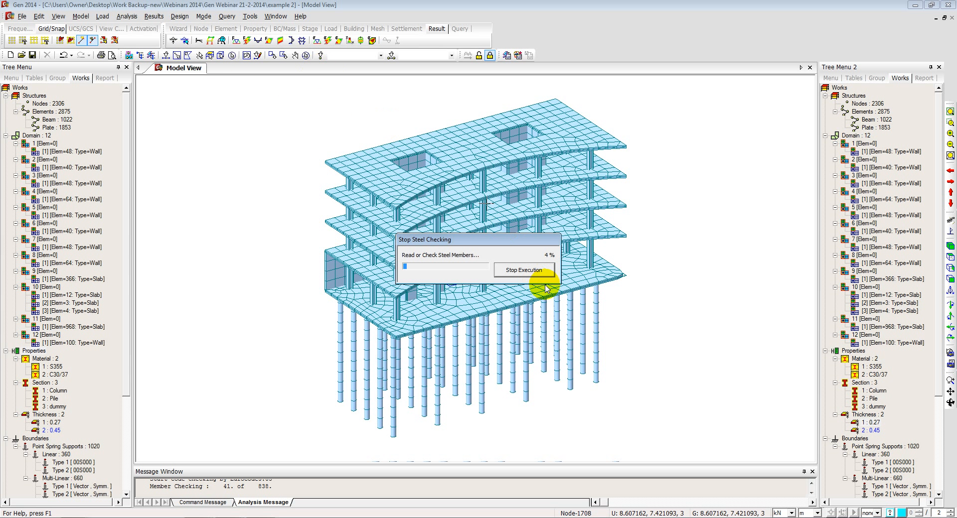
left_click(532, 272)
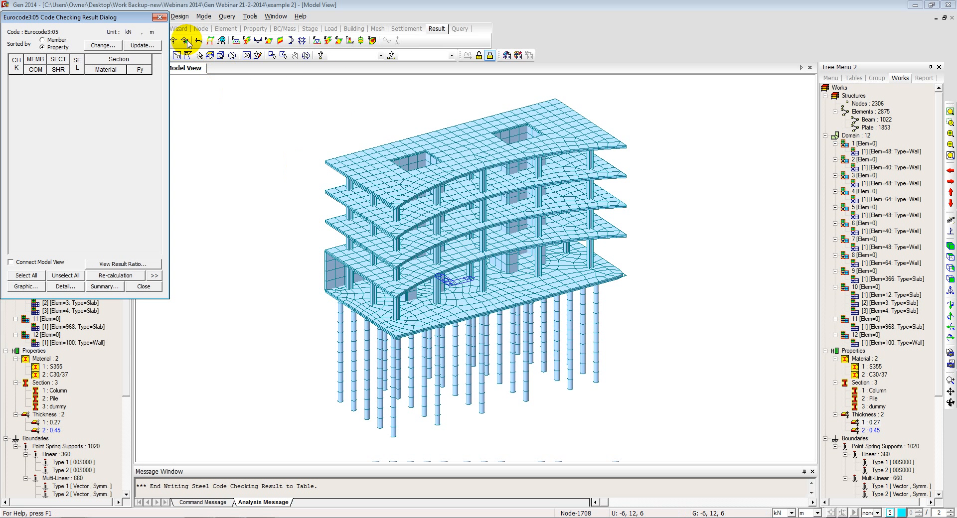
left_click(163, 20)
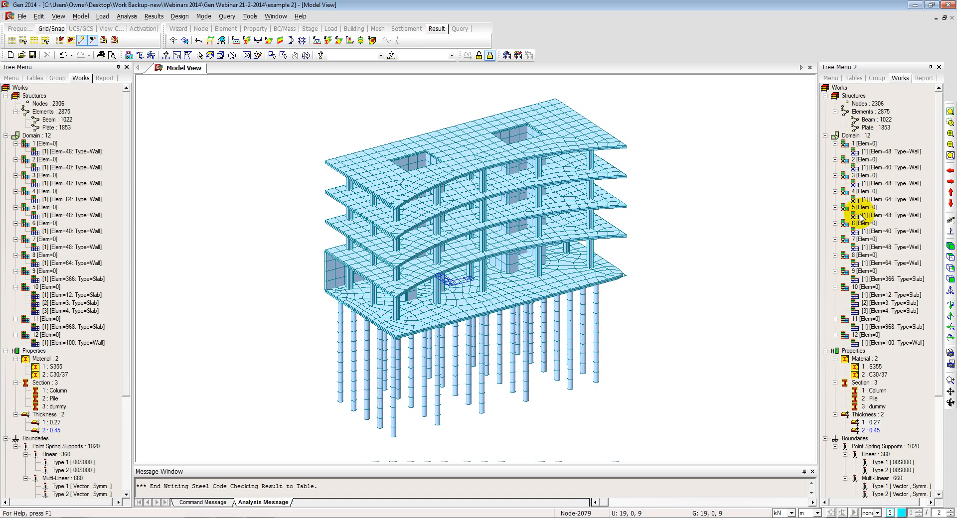
- Assign material C30/37 to all the piles and accept deleting the analysis and design results
left_click(870, 375)
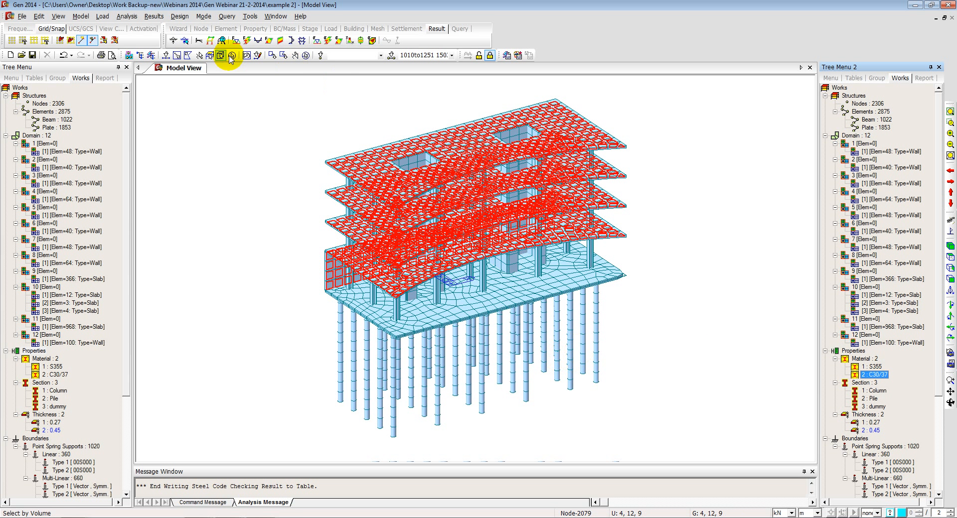
left_click(306, 55)
left_click(949, 280)
left_click(165, 55)
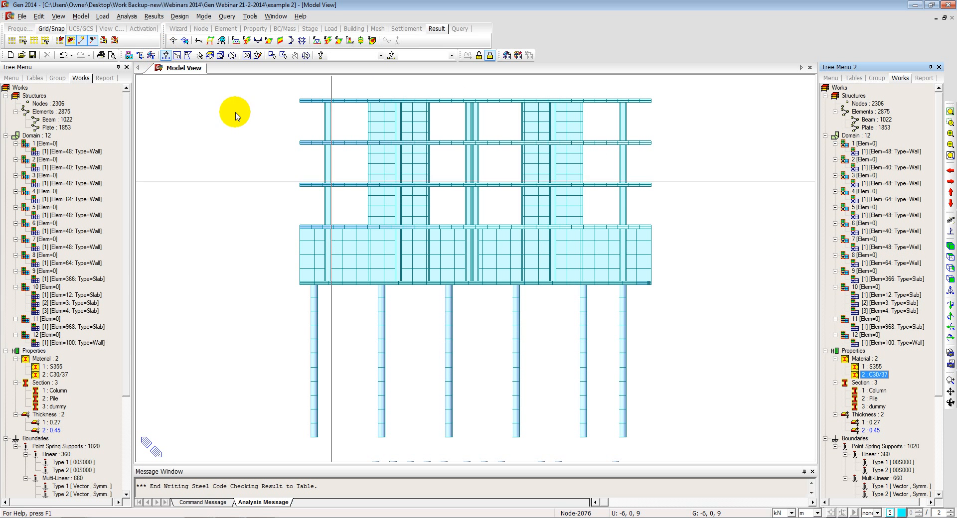
left_click_drag(662, 442, 299, 288)
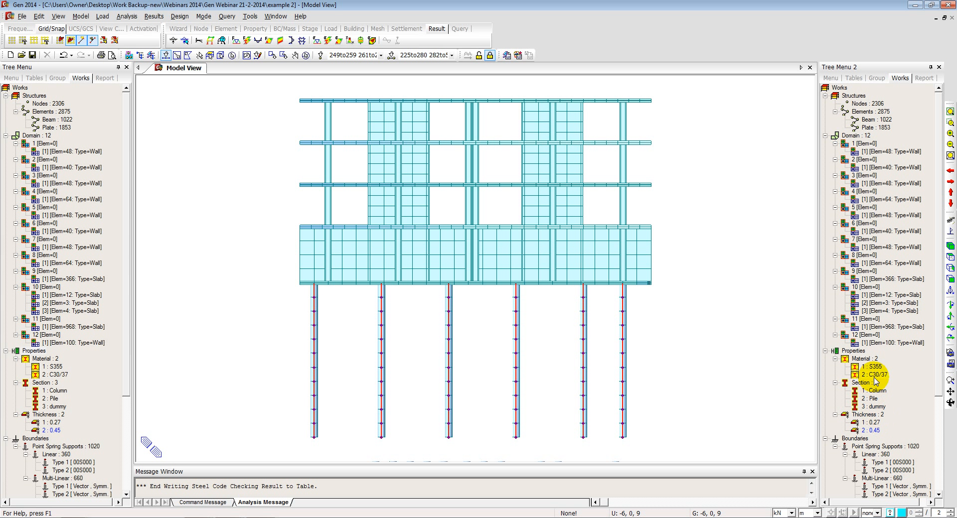
left_click_drag(875, 378, 604, 353)
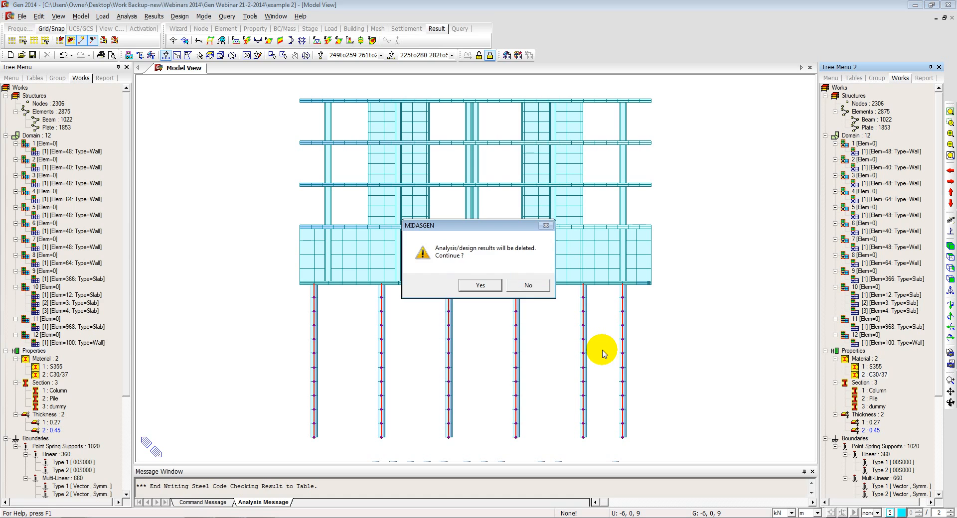
left_click(481, 285)
- Assign the 0.45 thickness to the basement retaining wall along the building's long side
middle_click_drag(421, 294, 471, 312, "ctrl")
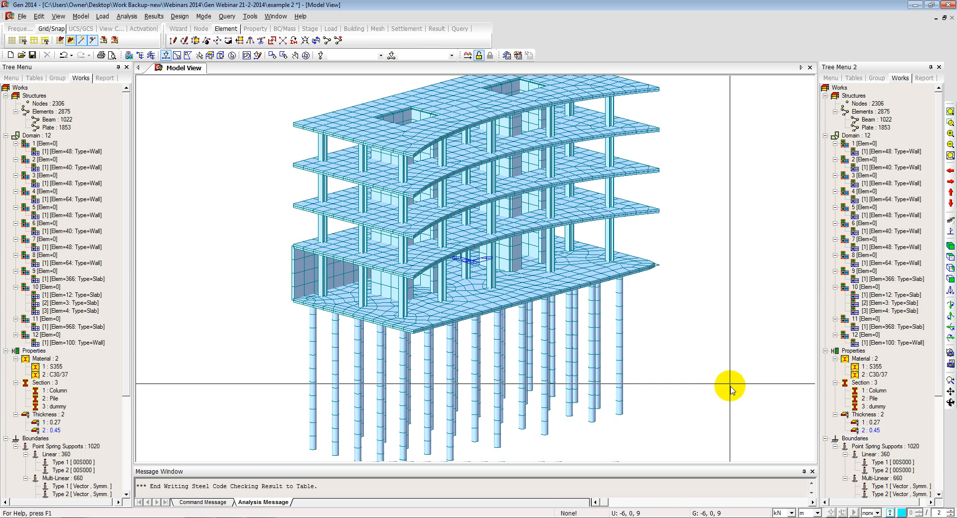
left_click(950, 269)
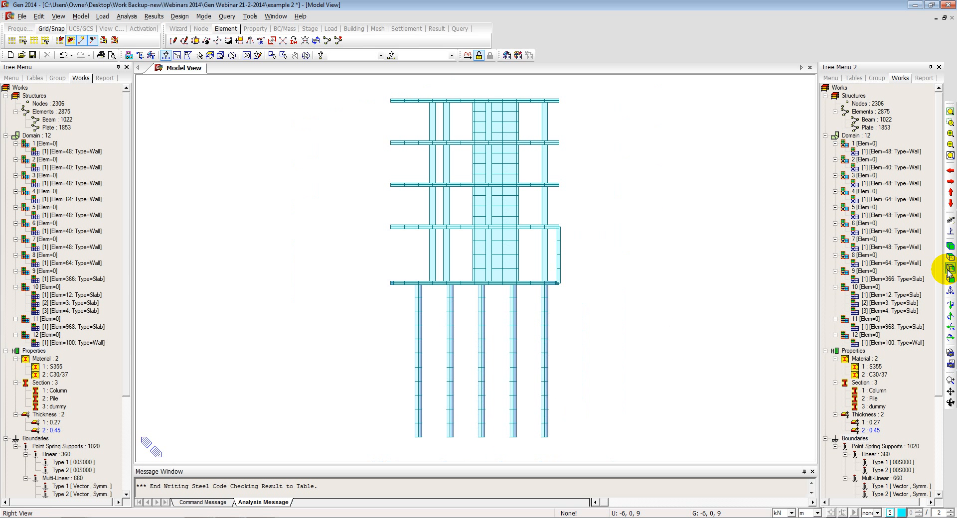
left_click_drag(562, 227, 541, 288)
left_click_drag(876, 431, 578, 252)
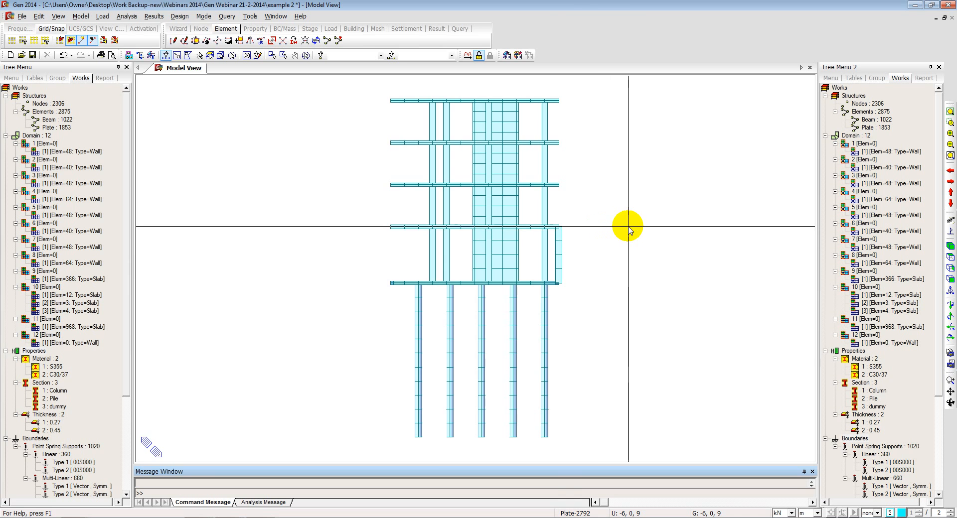
- Assign material C30/37 to all elements that use S355
middle_click_drag(628, 227, 599, 243, "ctrl")
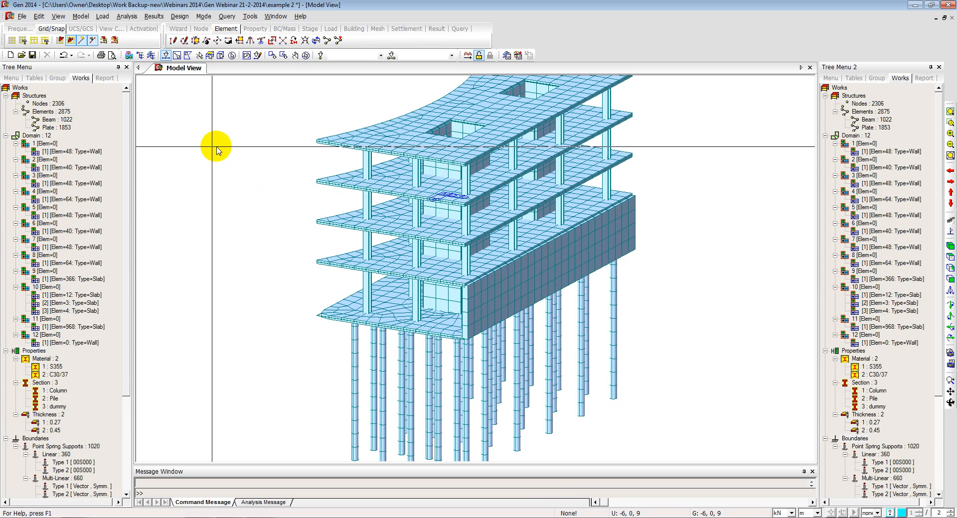
double_click(54, 369)
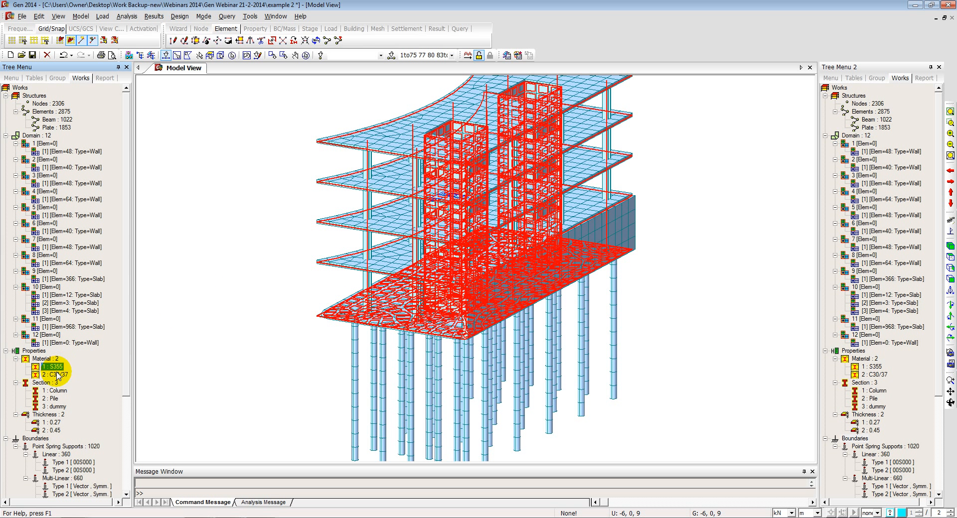
left_click_drag(56, 377, 379, 284)
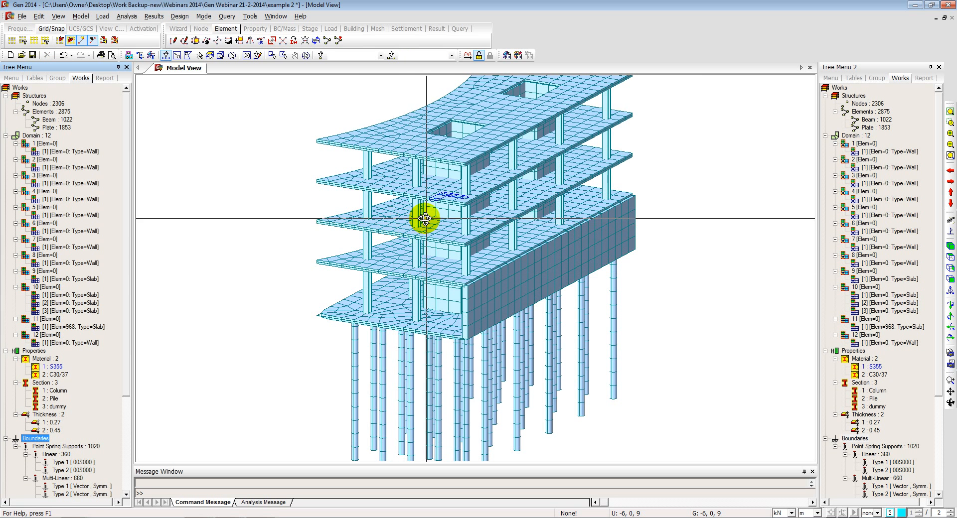
- Assign material S355 to all elements with the Column section and rerun the analysis
middle_click_drag(423, 218, 444, 213, "ctrl")
double_click(870, 367)
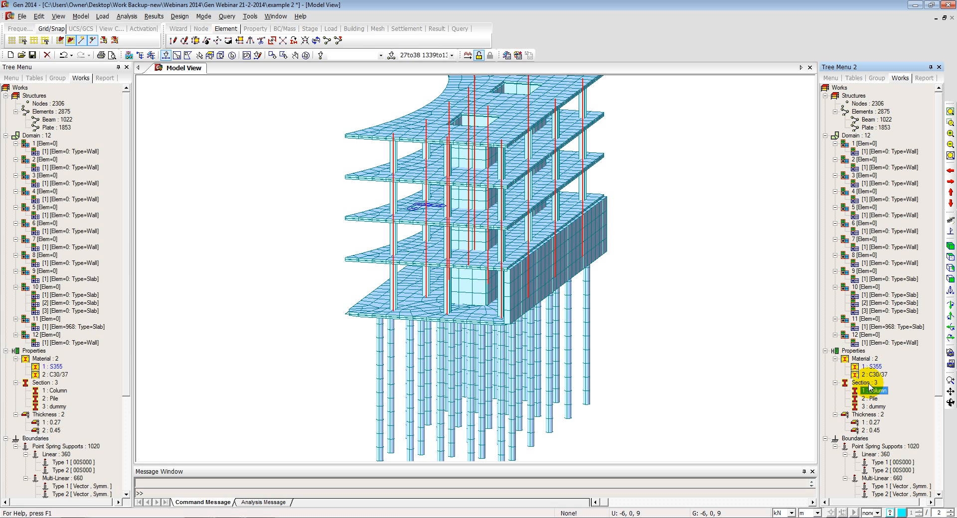
left_click_drag(871, 374, 617, 300)
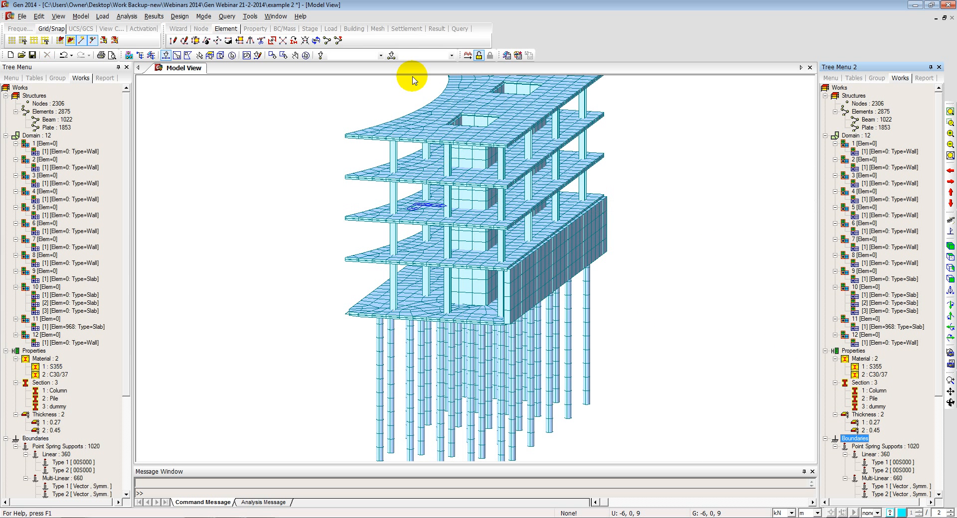
left_click(469, 56)
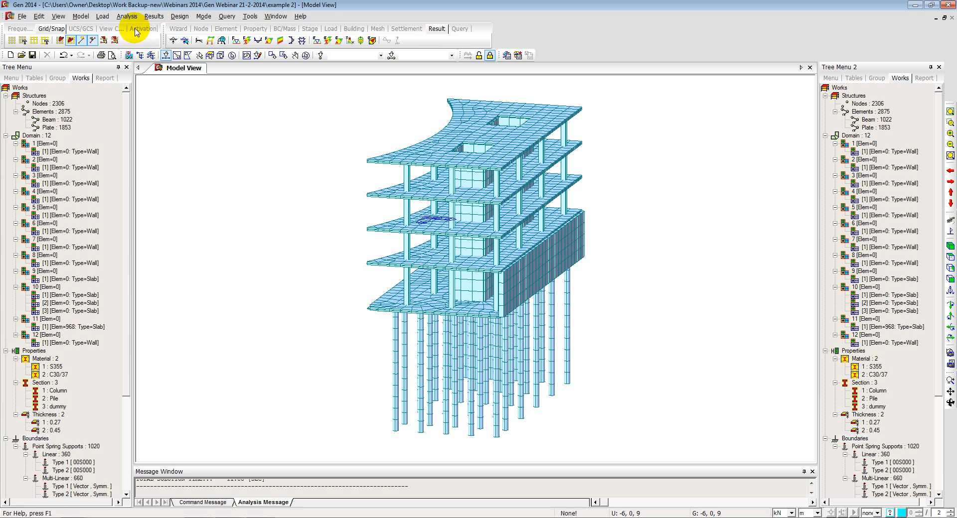
- Run the Eurocode3:05 steel code check, expand the results table and select the Column section's result
left_click(178, 16)
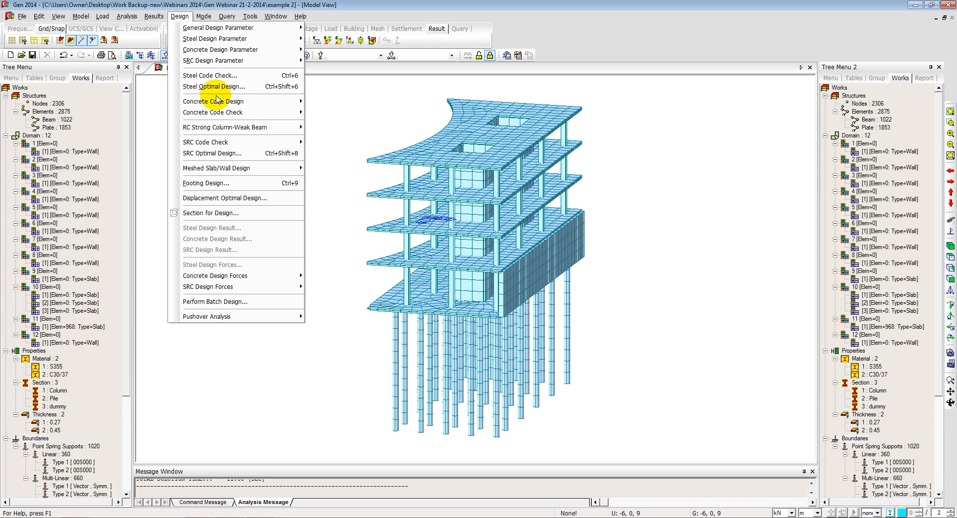
left_click(225, 79)
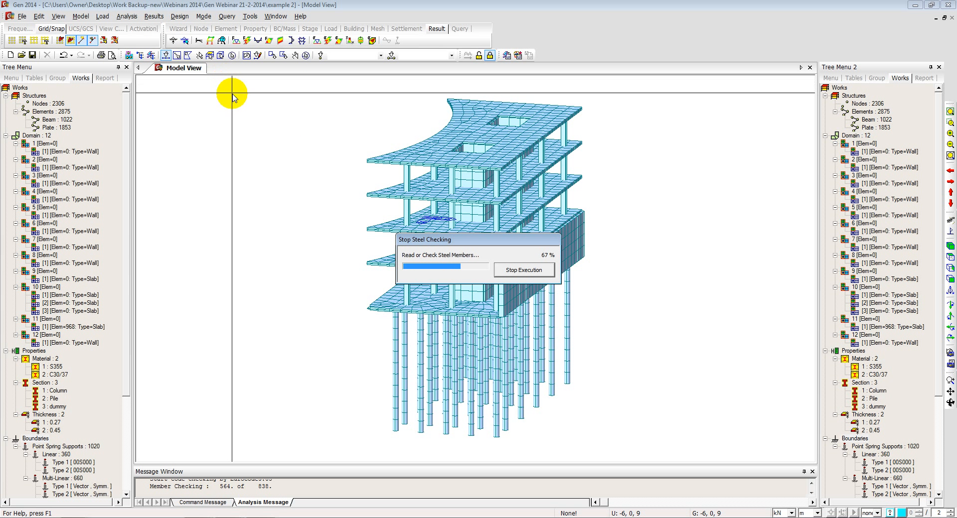
left_click_drag(92, 21, 202, 73)
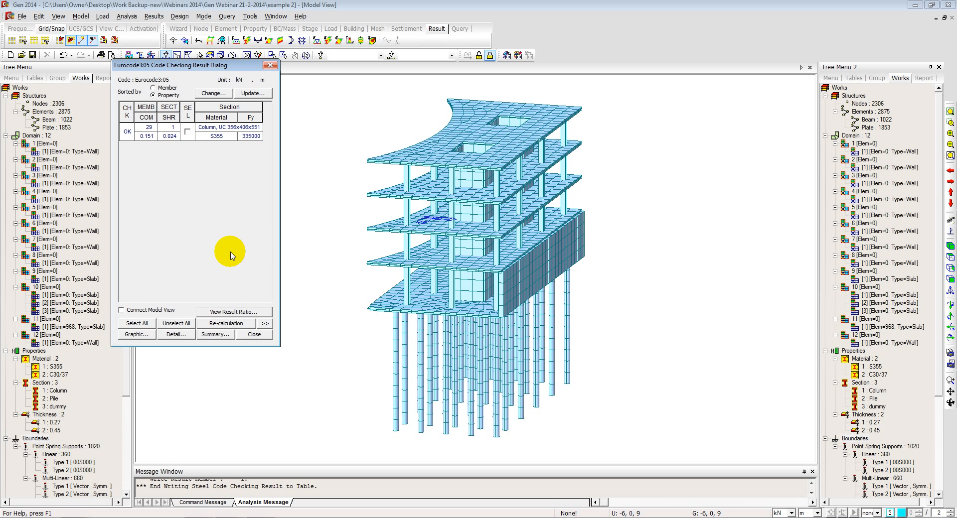
left_click(265, 323)
left_click(189, 132)
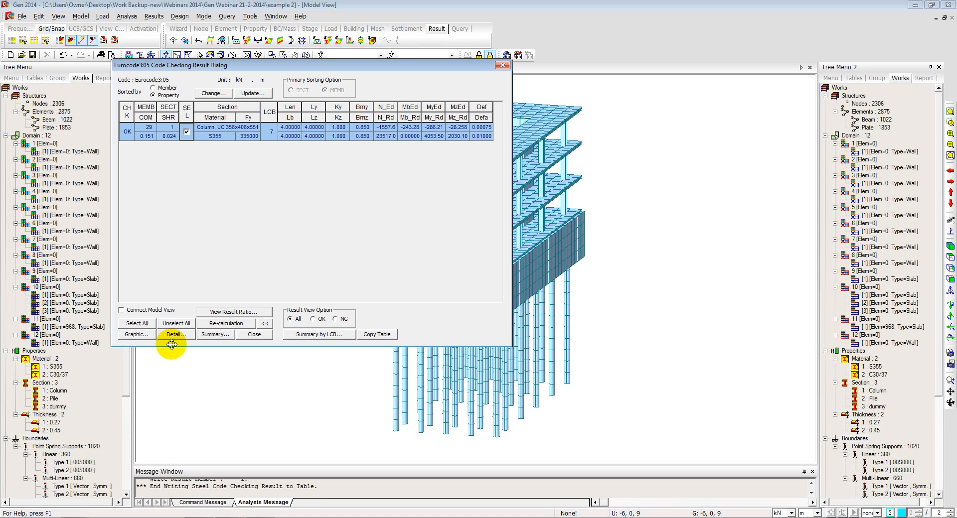
- Review the graphic report for the Column section, from member forces through checking results to deflection, and close it
left_click(138, 334)
scroll(205, 280, "down", 3)
left_click_drag(267, 8, 447, 29)
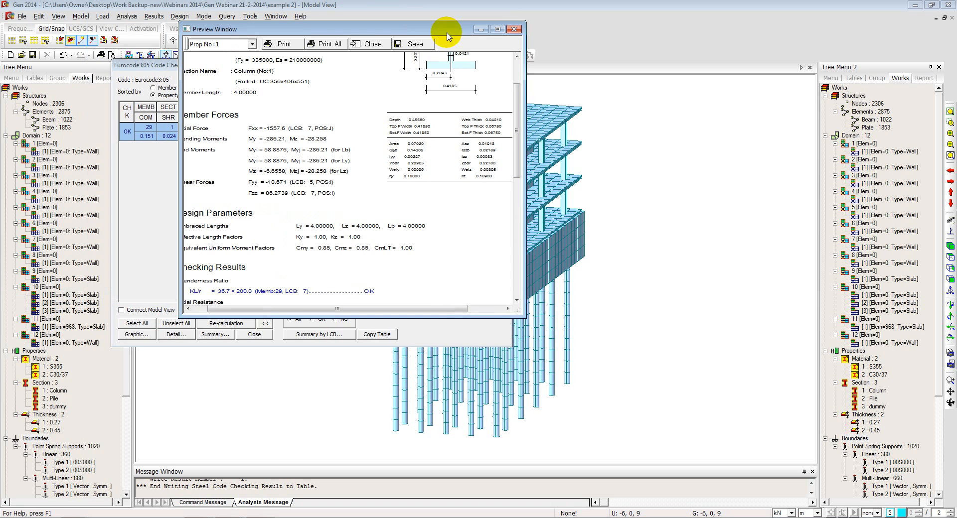
left_click_drag(525, 315, 655, 433)
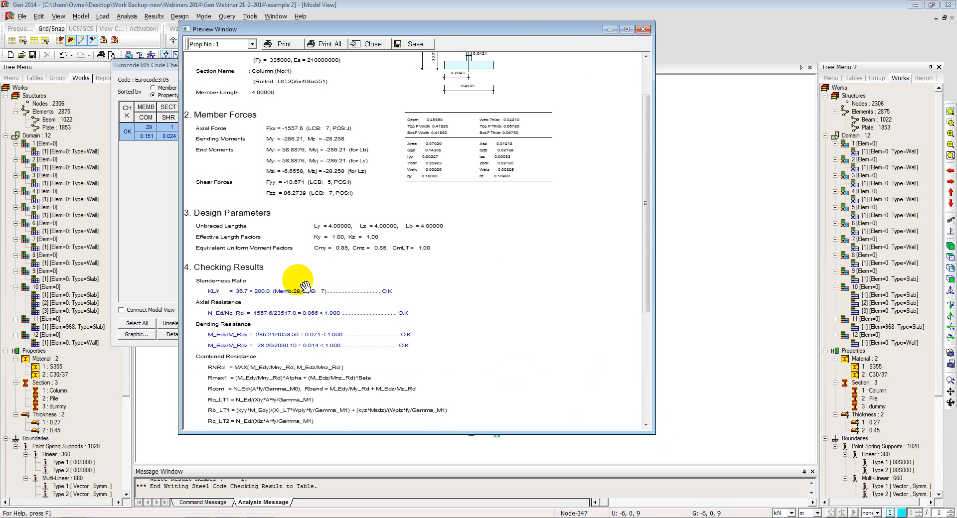
scroll(325, 203, "down", 5)
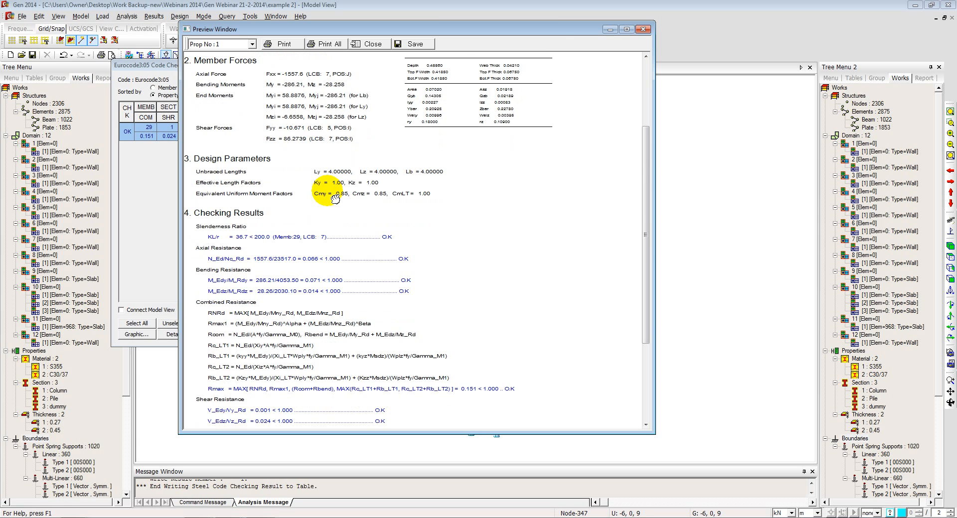
scroll(367, 208, "down", 2)
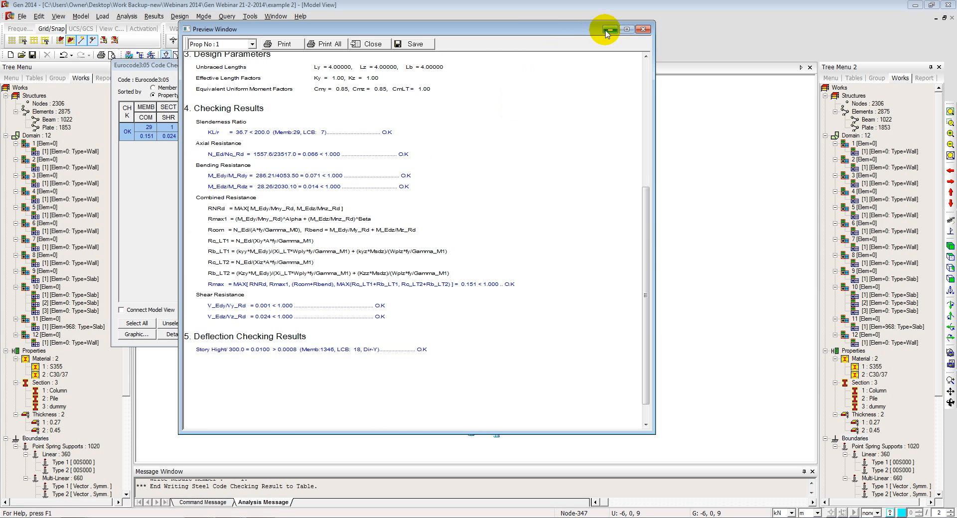
left_click(643, 29)
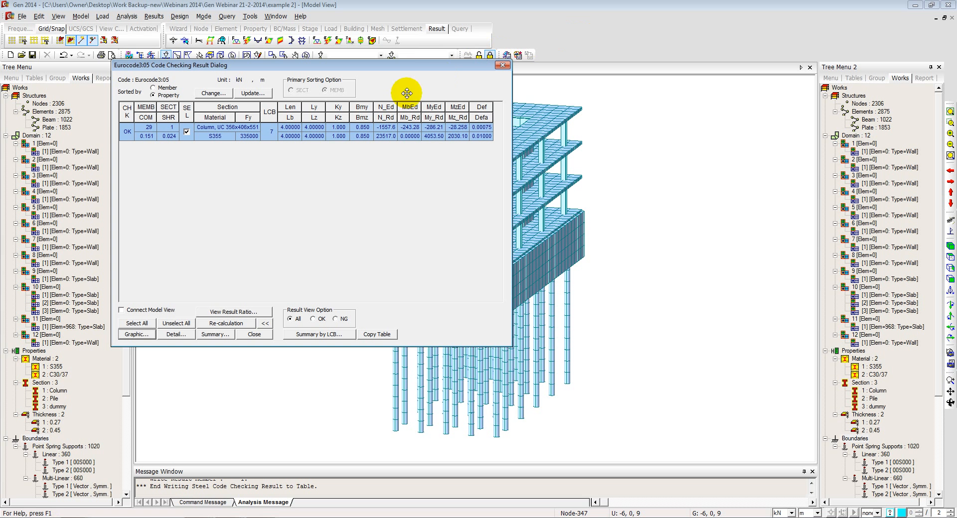
- Sort the code checking results by member and open the detailed report for member 27
left_click(154, 89)
left_click(186, 132)
left_click(186, 334)
left_click(428, 213)
- Read the detailed report down to the lateral-torsional buckling check, discard the temporary file and sort the results by property
scroll(429, 215, "down", 20)
scroll(453, 210, "down", 12)
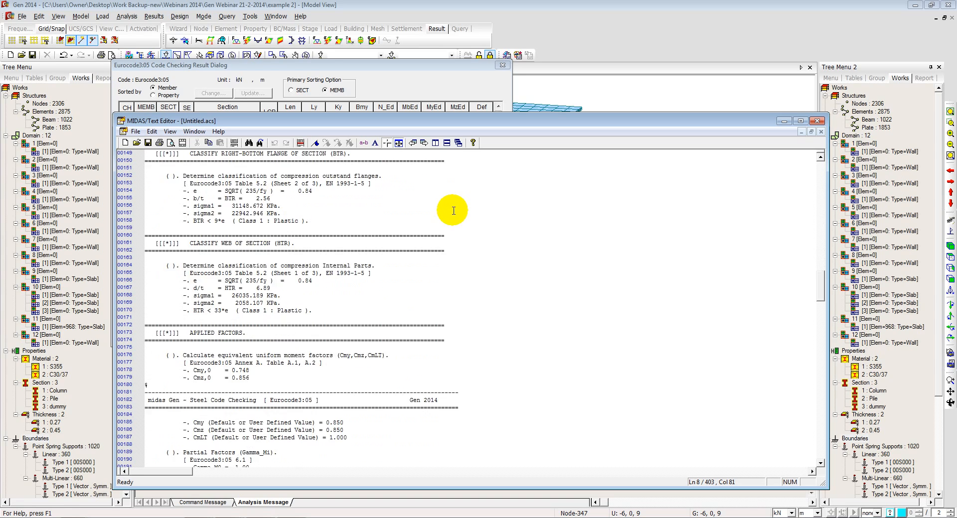
scroll(468, 208, "down", 17)
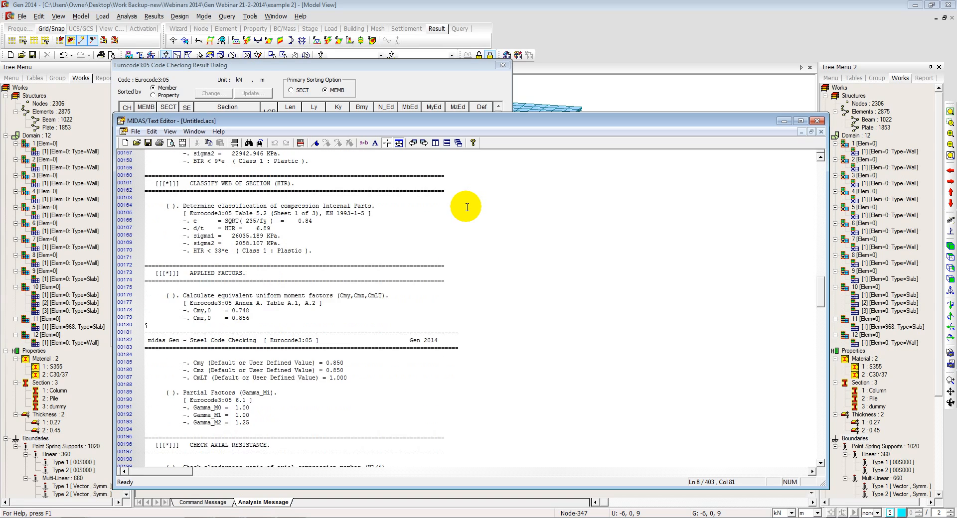
scroll(467, 208, "down", 20)
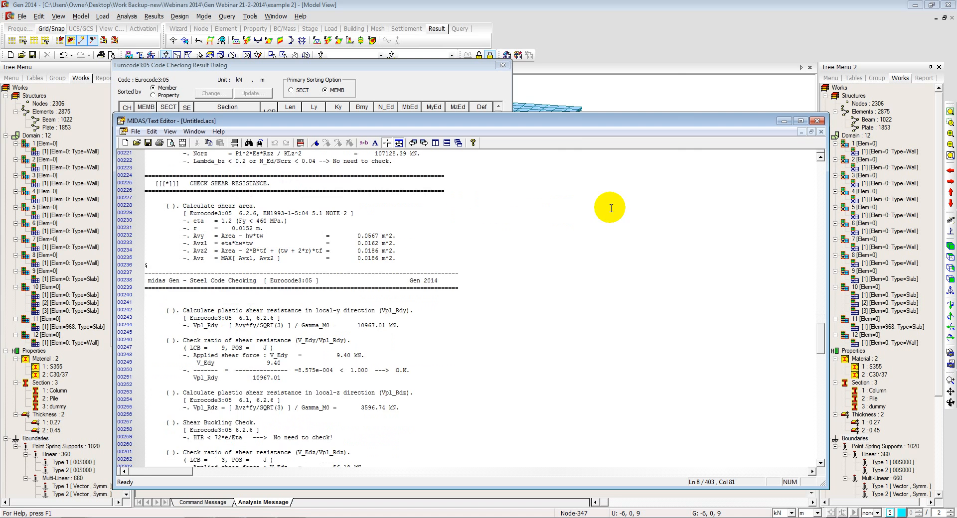
scroll(752, 195, "down", 3)
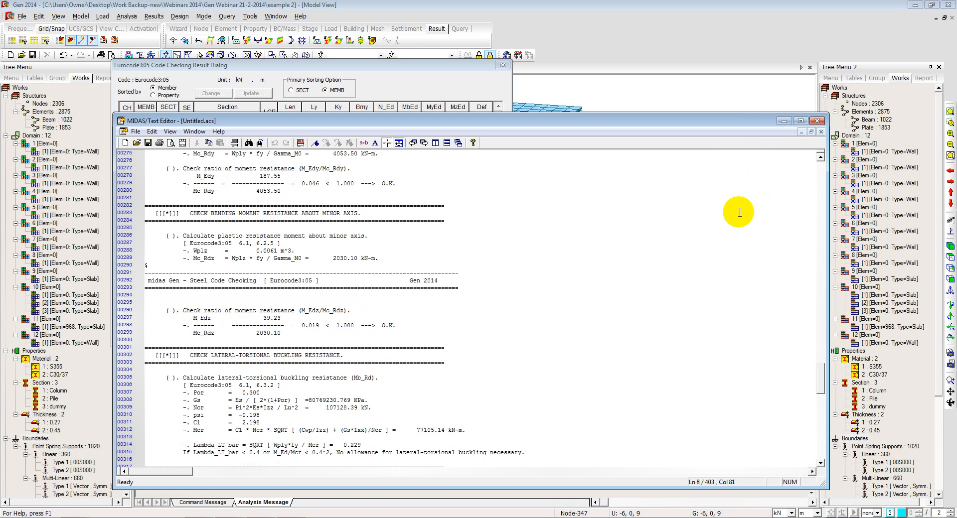
left_click_drag(186, 355, 382, 356)
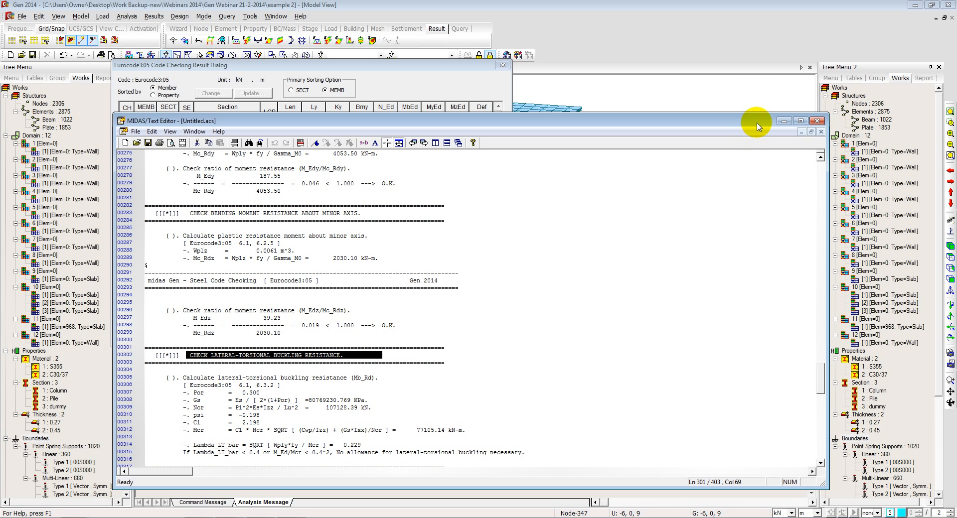
left_click(820, 122)
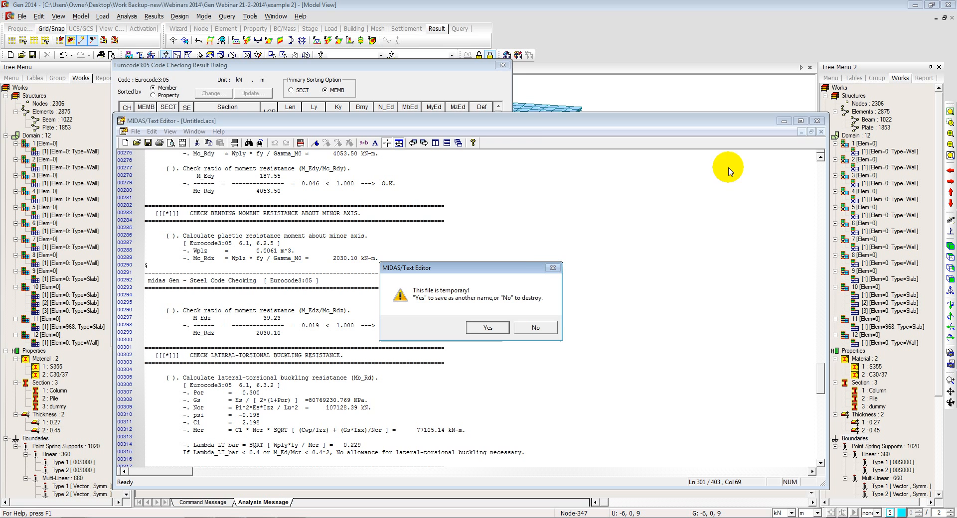
left_click(508, 327)
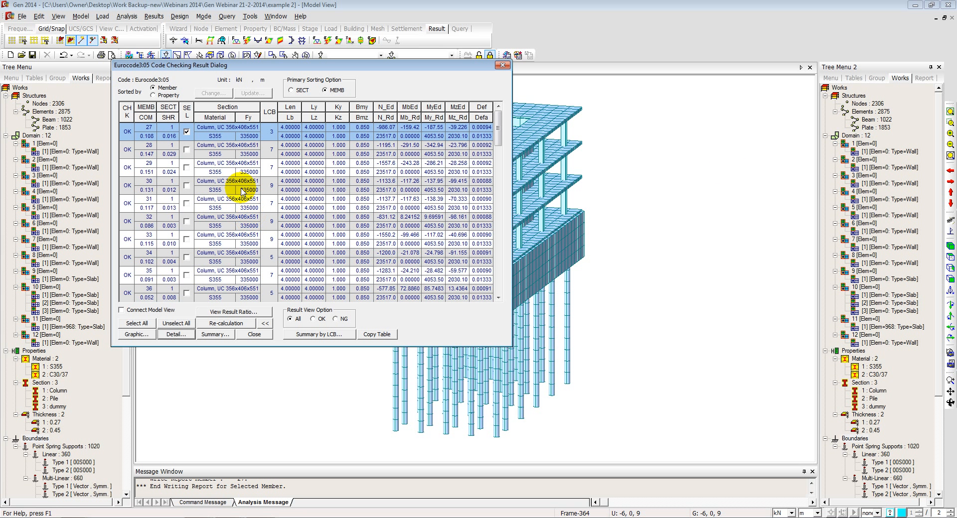
left_click(166, 95)
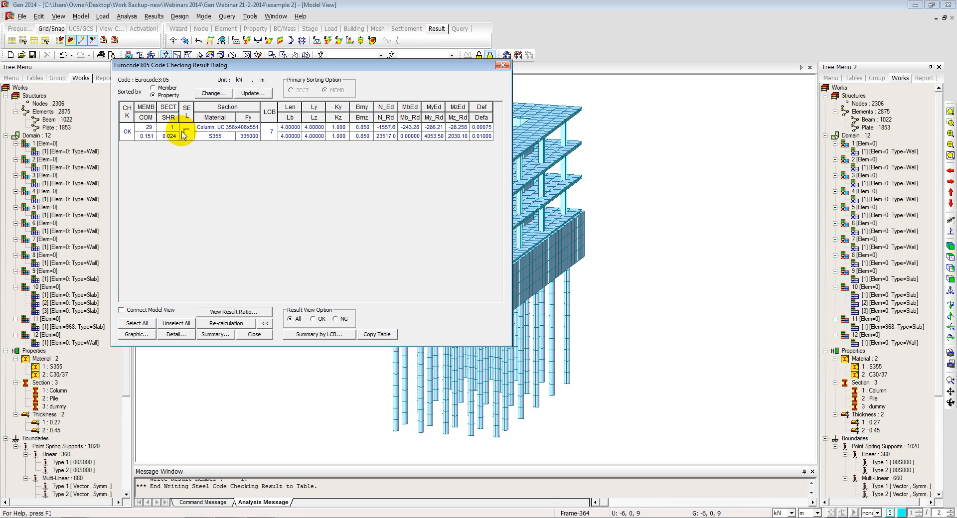
- Search BS4-93 sections with a combined ratio from 0.8 to 1 and change the Column section to UB 686x254x140
left_click(185, 131)
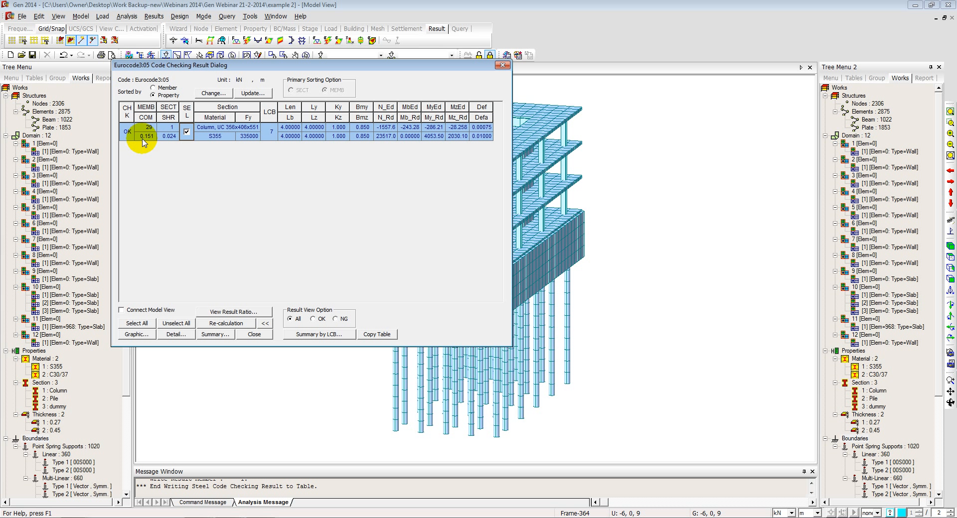
left_click(222, 96)
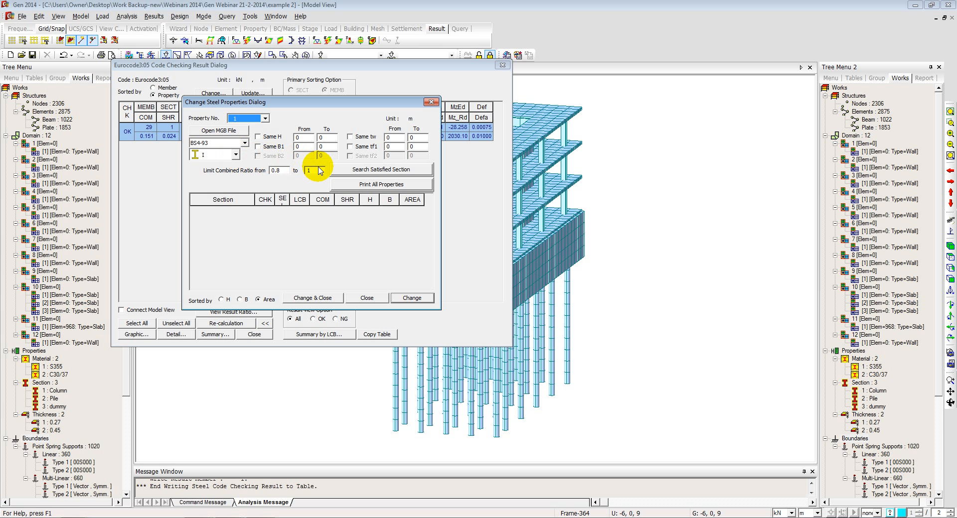
left_click(347, 174)
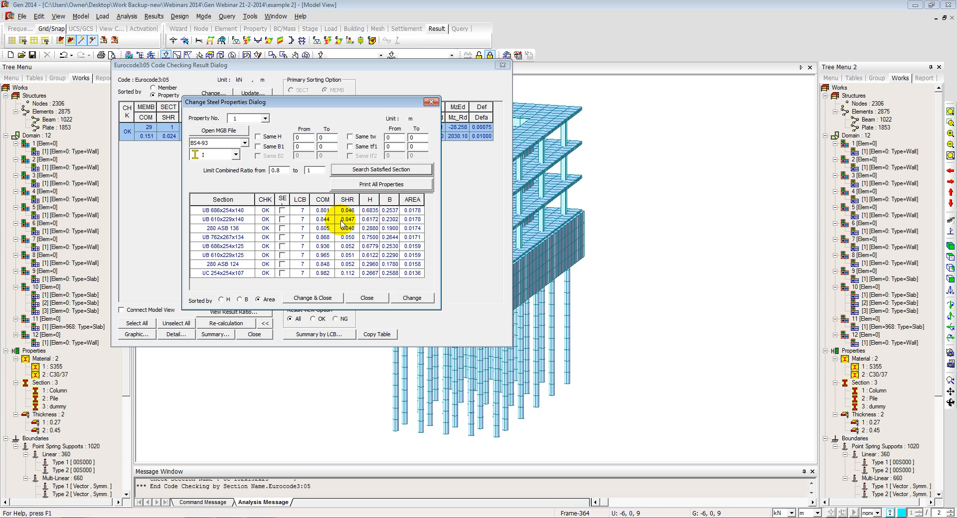
left_click(282, 210)
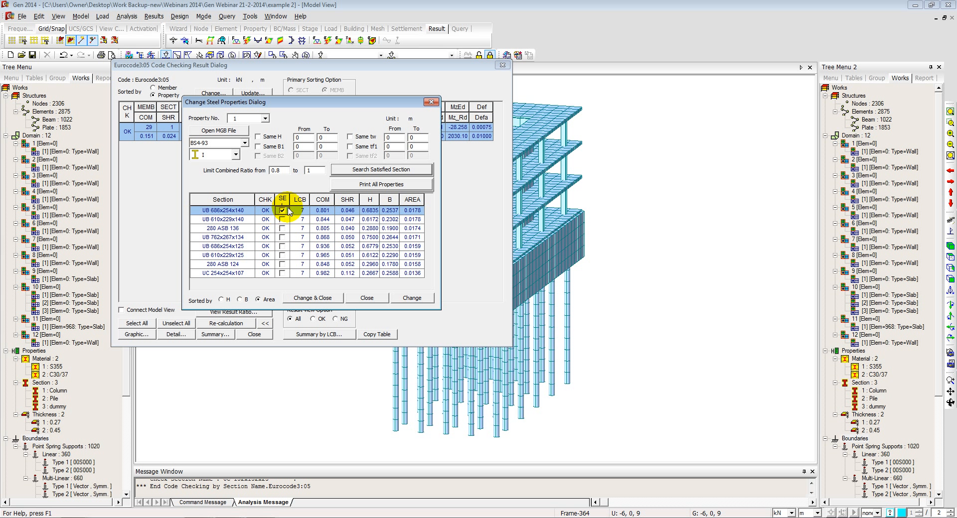
left_click(332, 299)
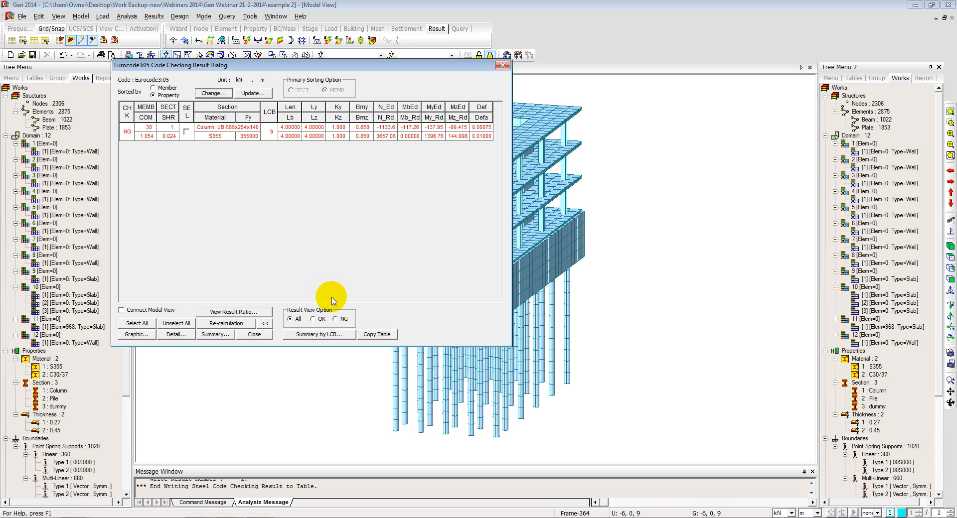
- Search sections with a combined ratio from 0.7 to 1 and change the Column section to UC 356x368x129
left_click(186, 131)
left_click(221, 96)
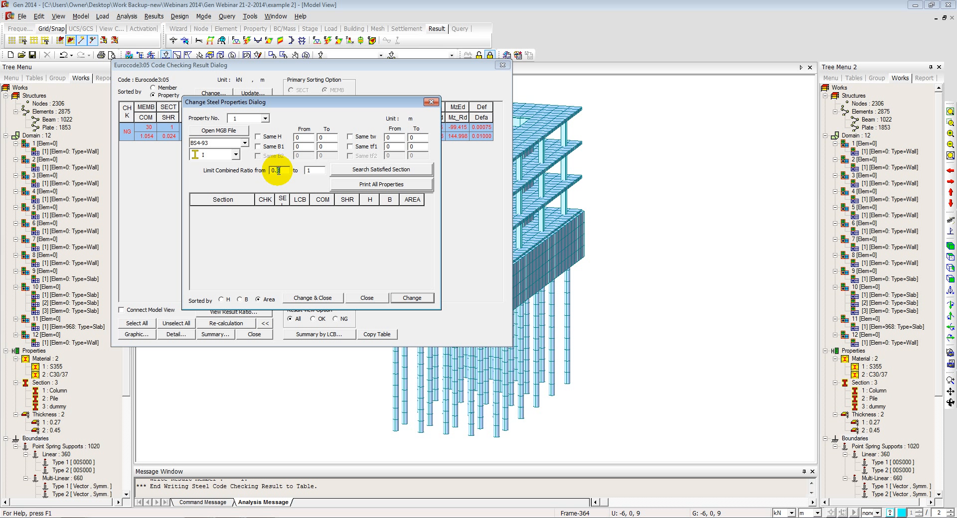
left_click(384, 170)
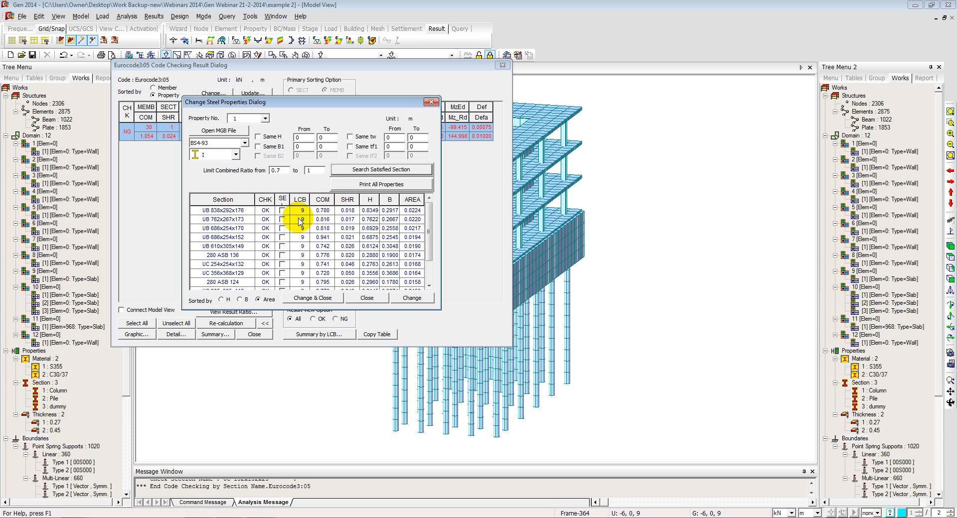
left_click(282, 274)
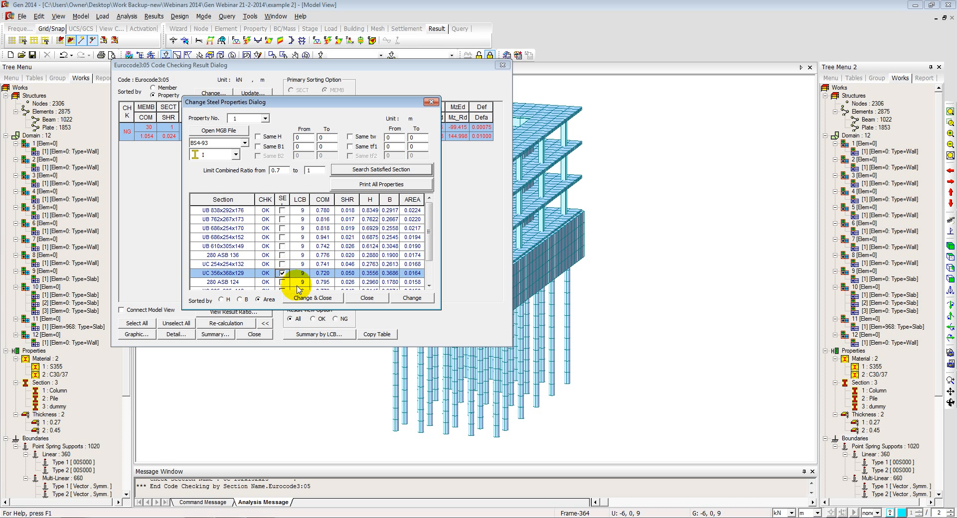
left_click(309, 299)
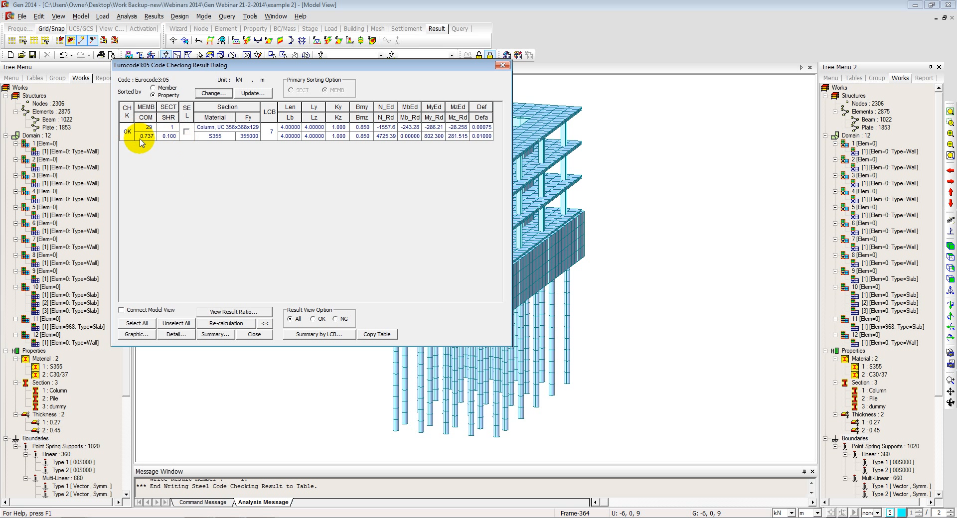
- Update the model with the changed Column section, accept deleting the analysis and design results, and run the re-analysis
left_click(185, 131)
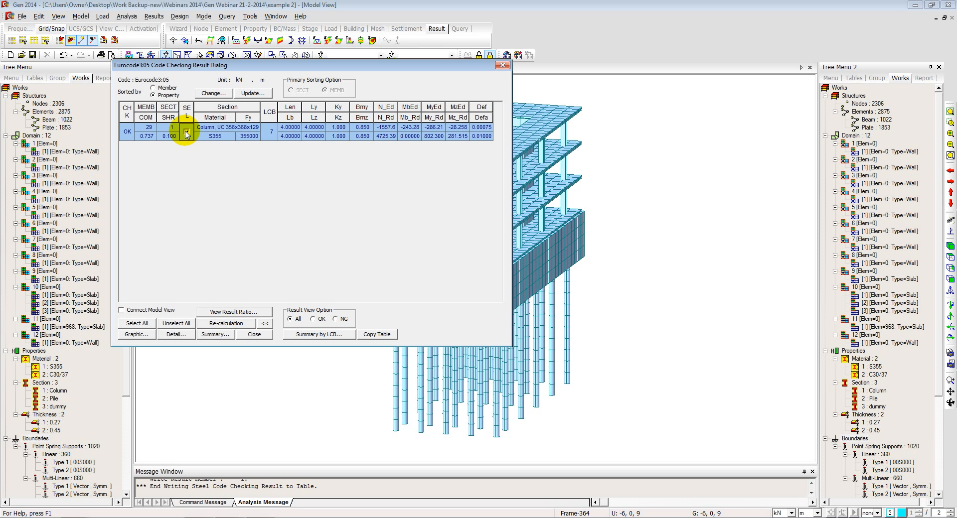
left_click(254, 94)
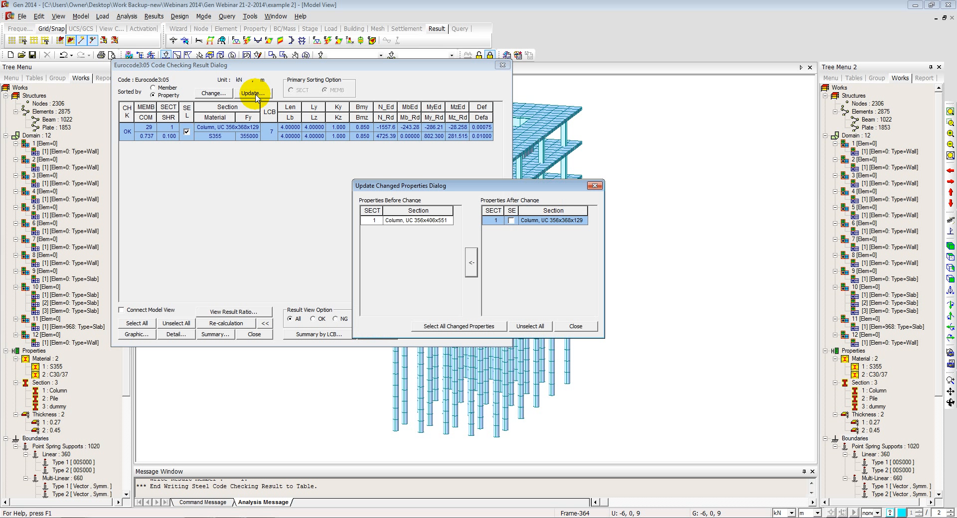
left_click(478, 256)
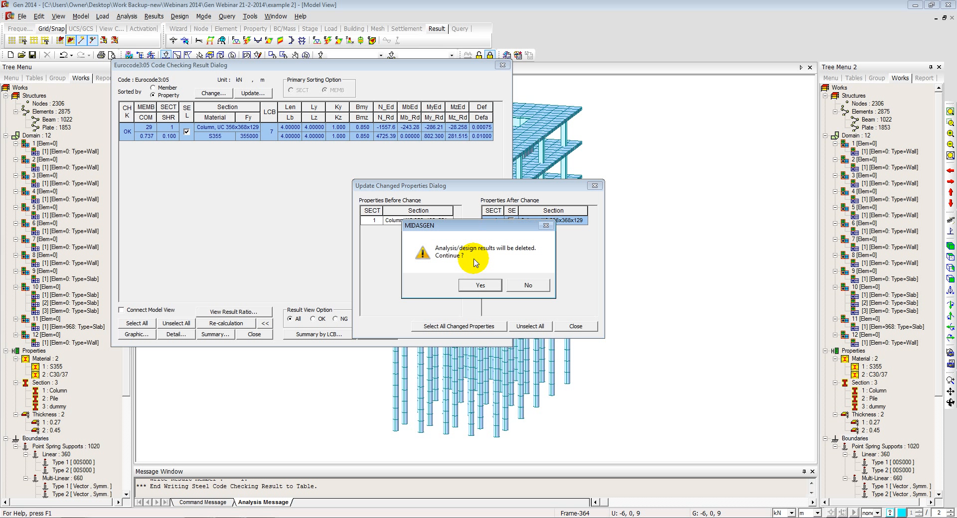
left_click(487, 284)
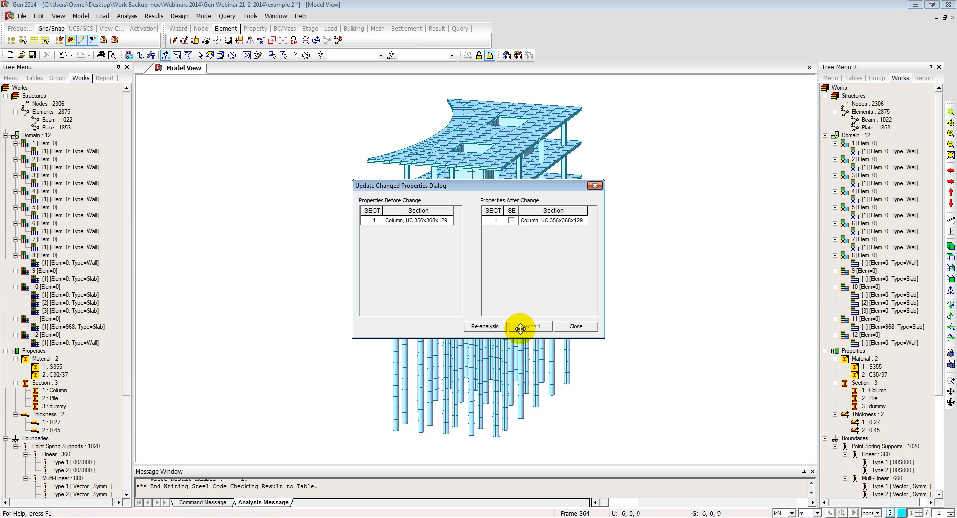
left_click(488, 326)
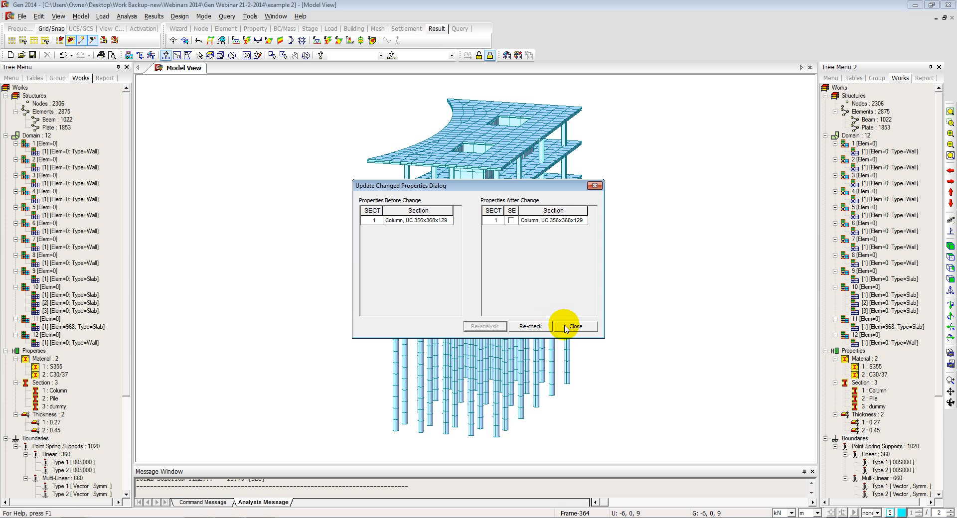
left_click(573, 327)
- Run the steel optimal design and analysis for the Column section, keeping axial force and moments and the External Const splice method
left_click(179, 17)
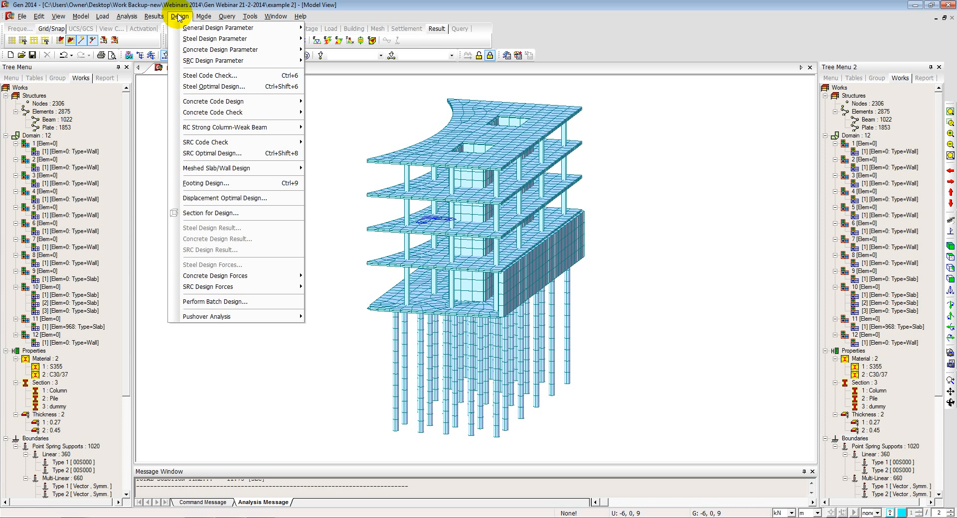
left_click(209, 88)
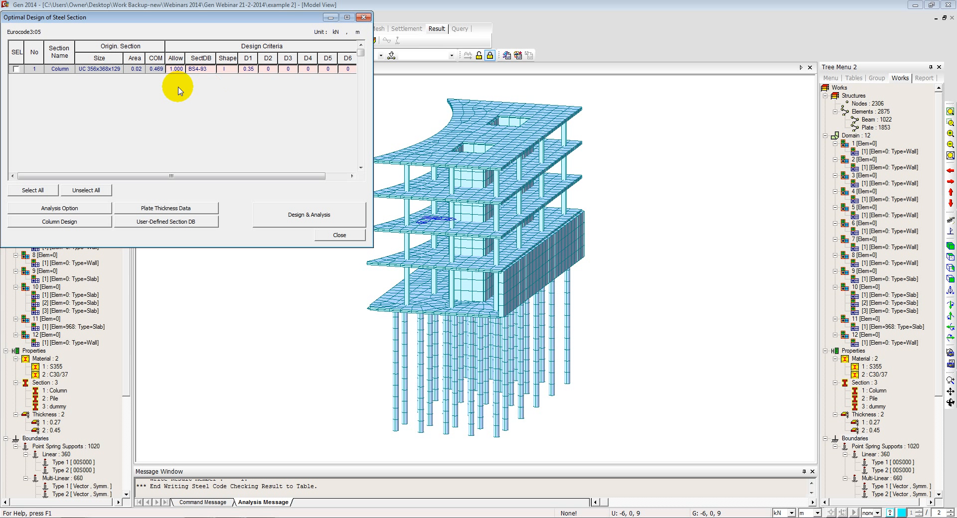
left_click(15, 69)
left_click_drag(122, 18, 334, 91)
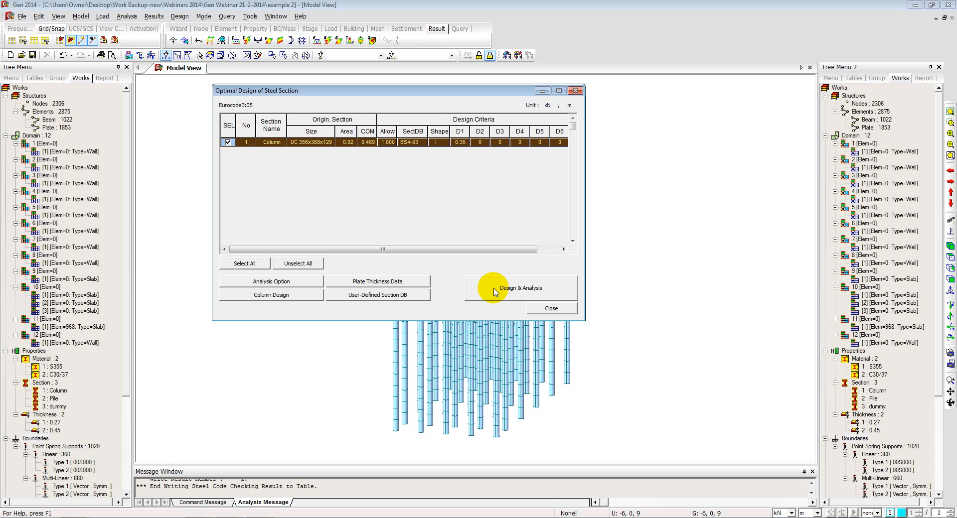
left_click(305, 294)
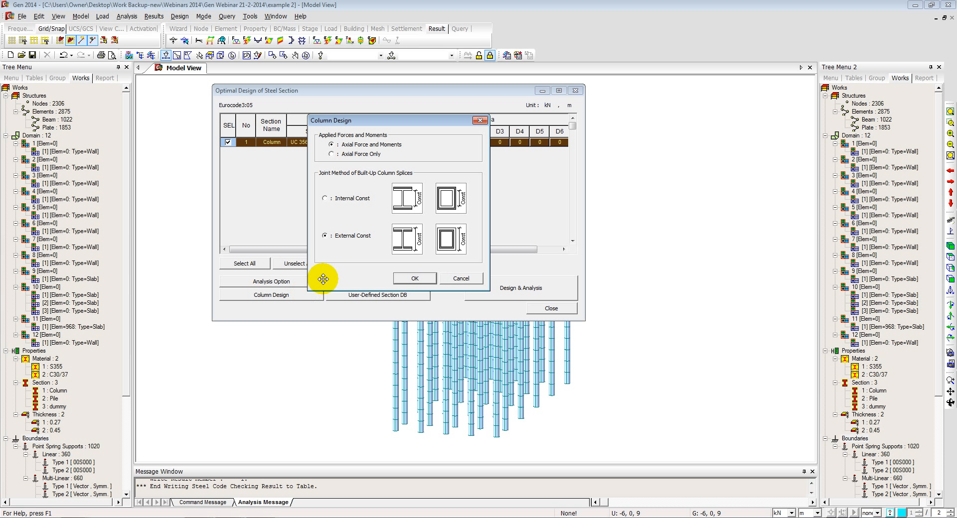
left_click(421, 279)
left_click(501, 292)
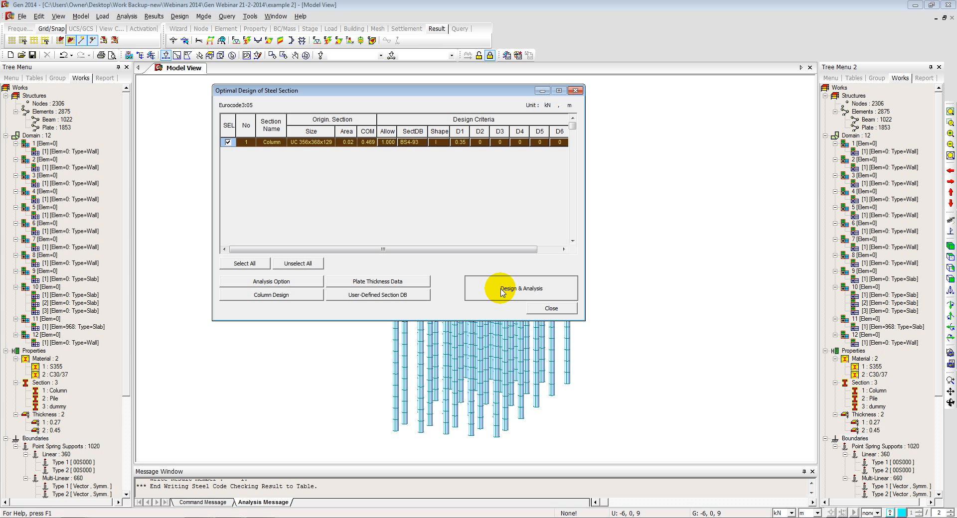
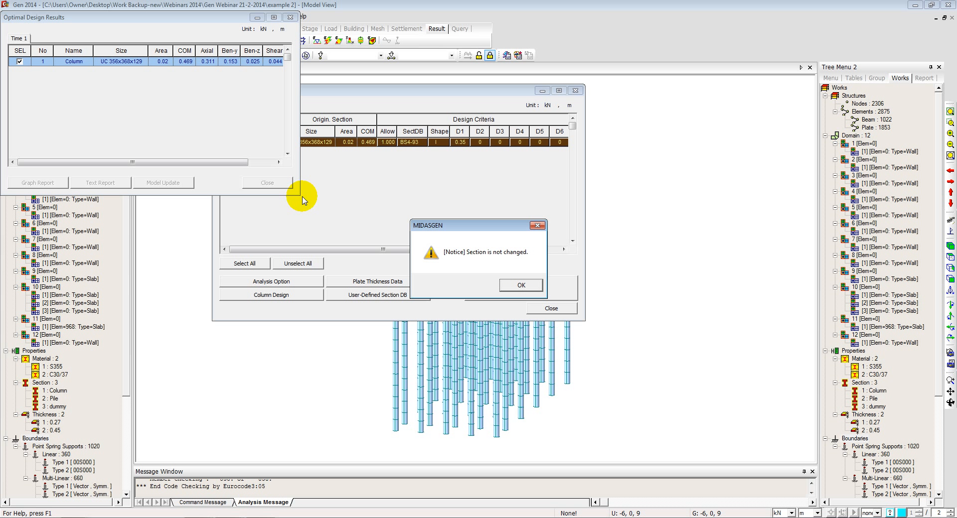
left_click(517, 283)
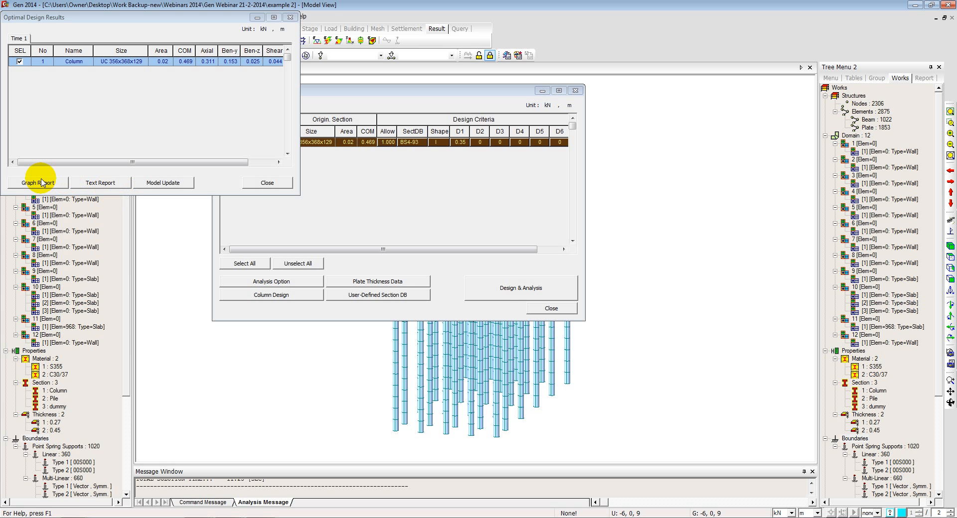
- Generate the graph and text reports of the optimal design, saving the text report as example 2, and read the section results
left_click(39, 182)
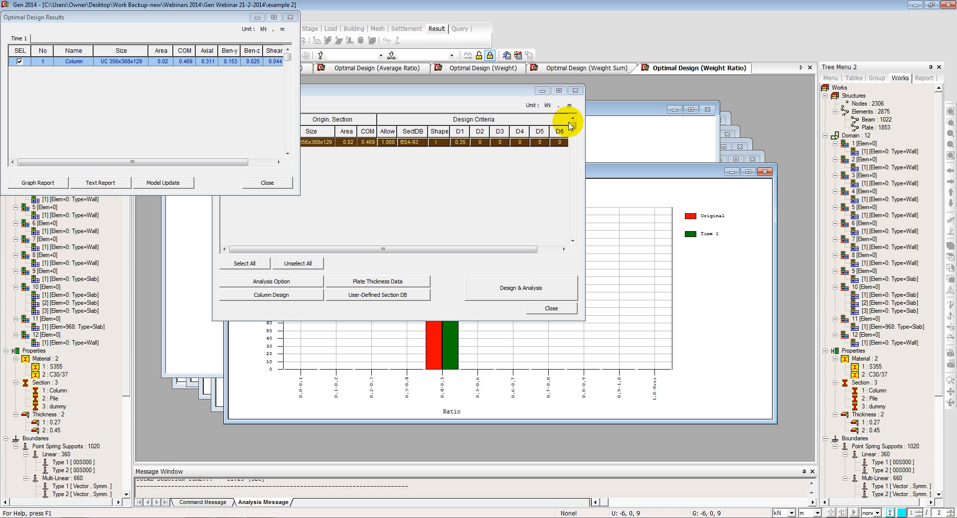
left_click(101, 184)
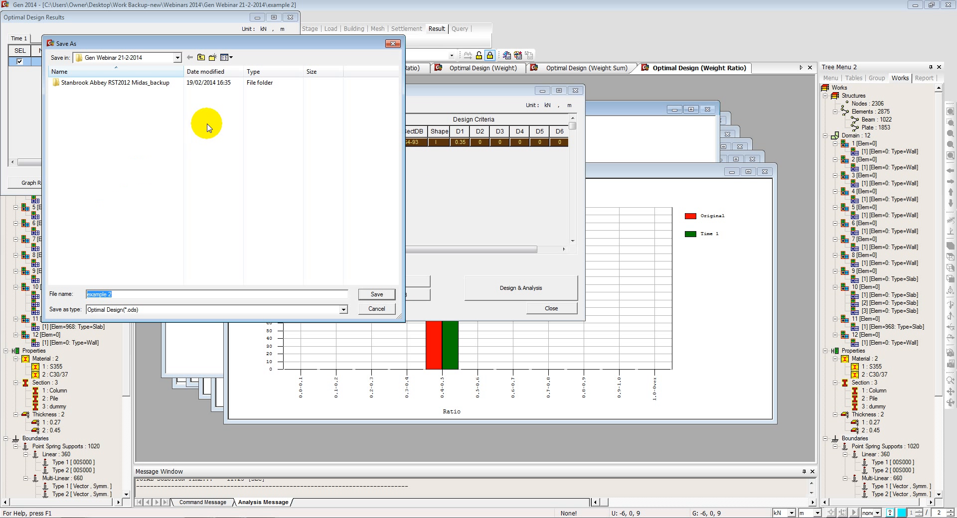
left_click(376, 296)
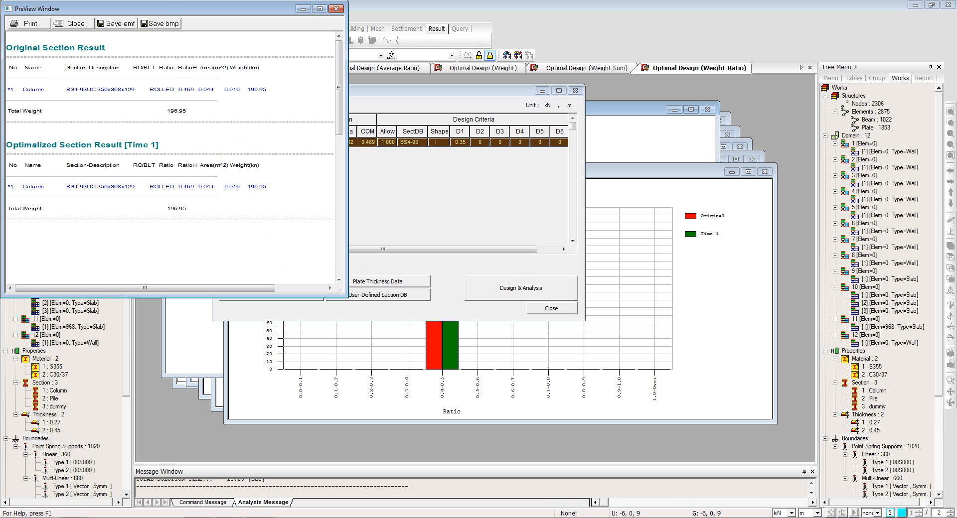
left_click_drag(241, 12, 325, 39)
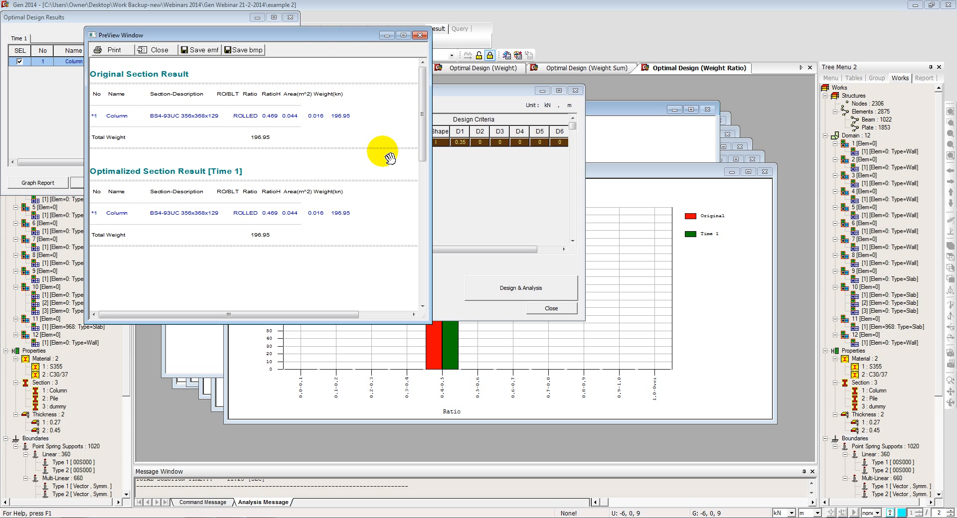
left_click_drag(425, 315, 542, 447)
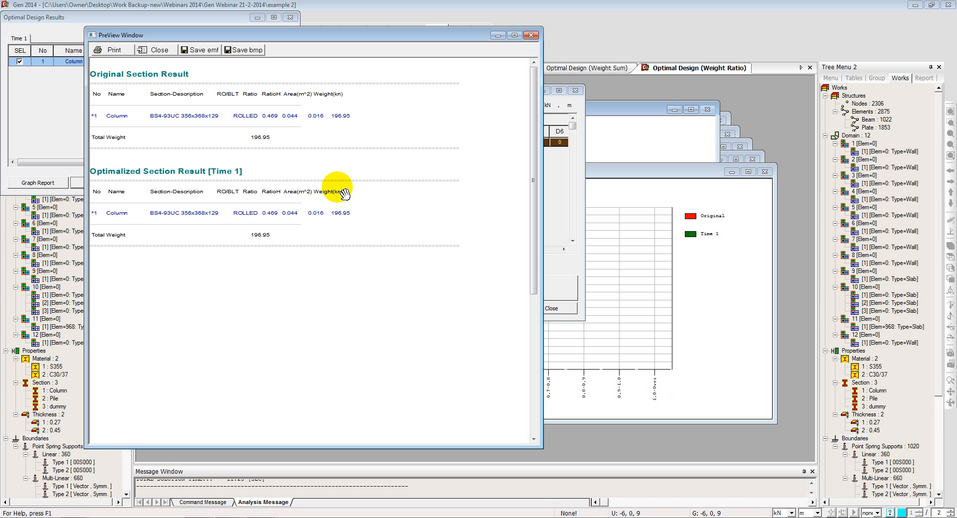
left_click(515, 36)
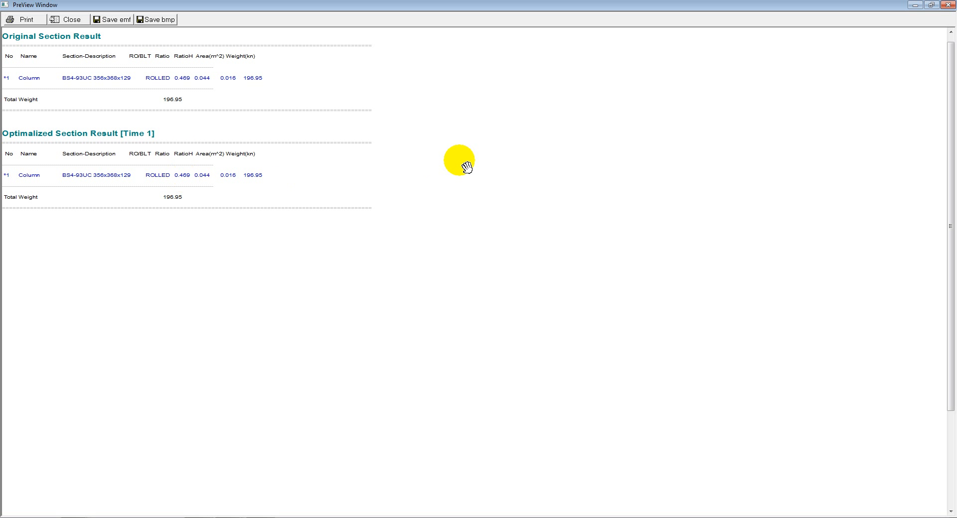
left_click(947, 5)
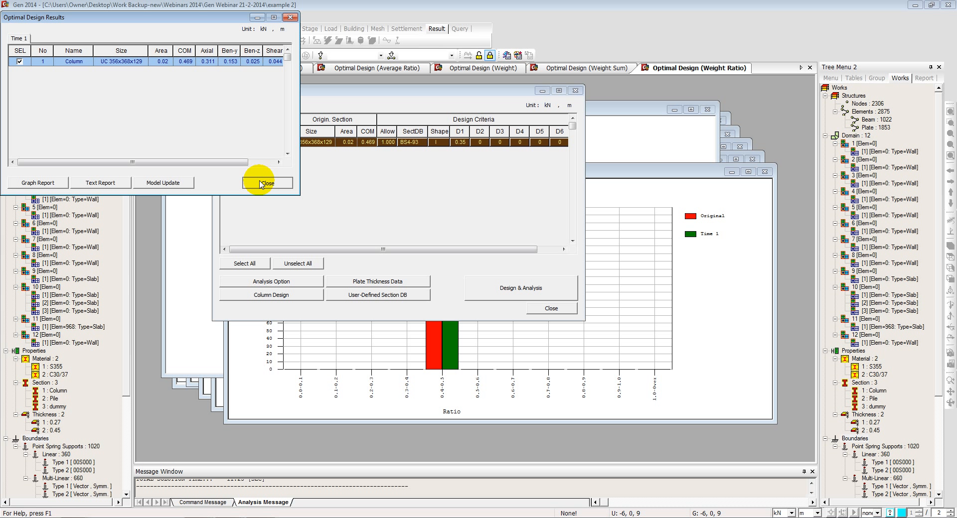
left_click(261, 183)
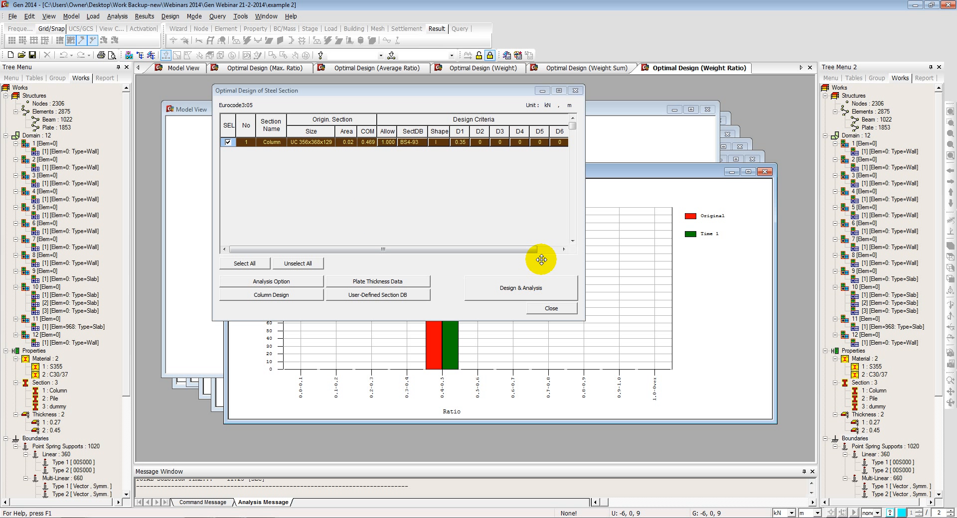
left_click(551, 308)
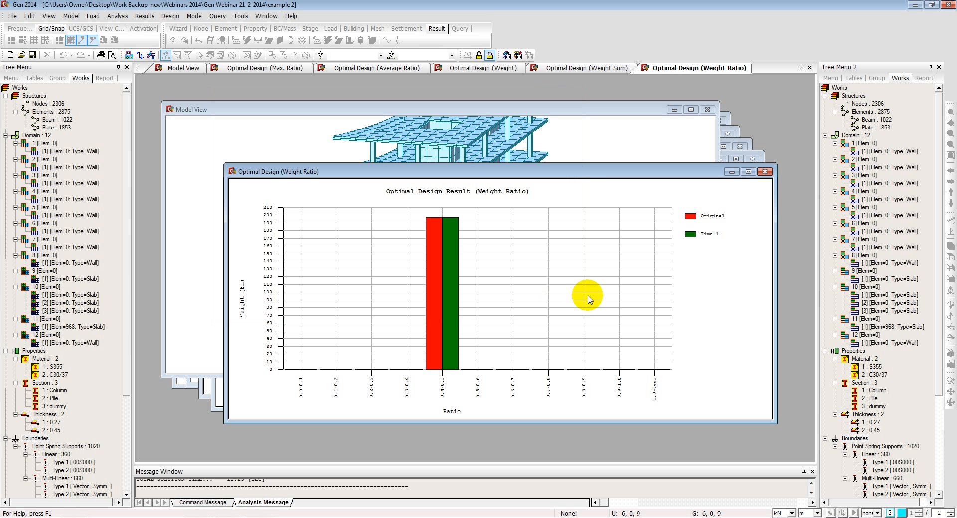
- Look through the optimal design graphs for weight ratio, weight sum, weight, average ratio and maximum ratio, and return to the model
left_click(747, 172)
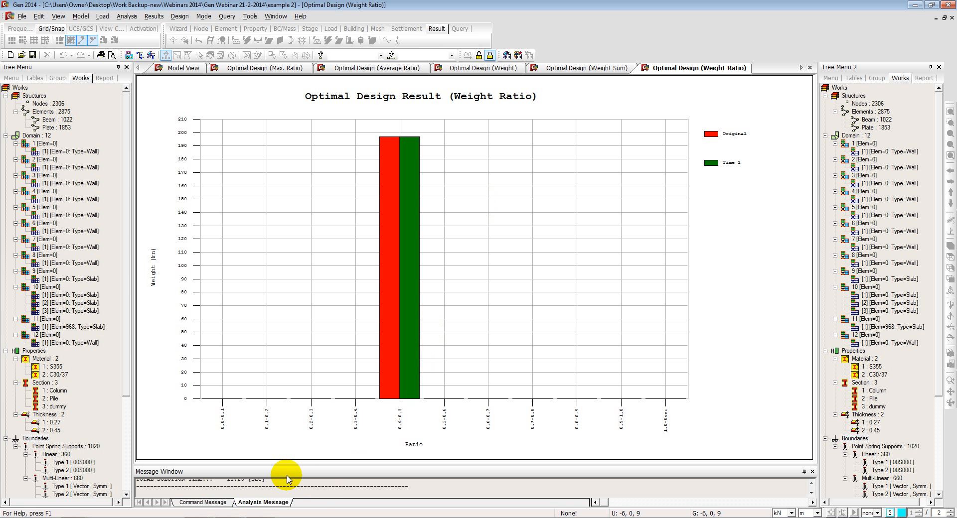
left_click(608, 65)
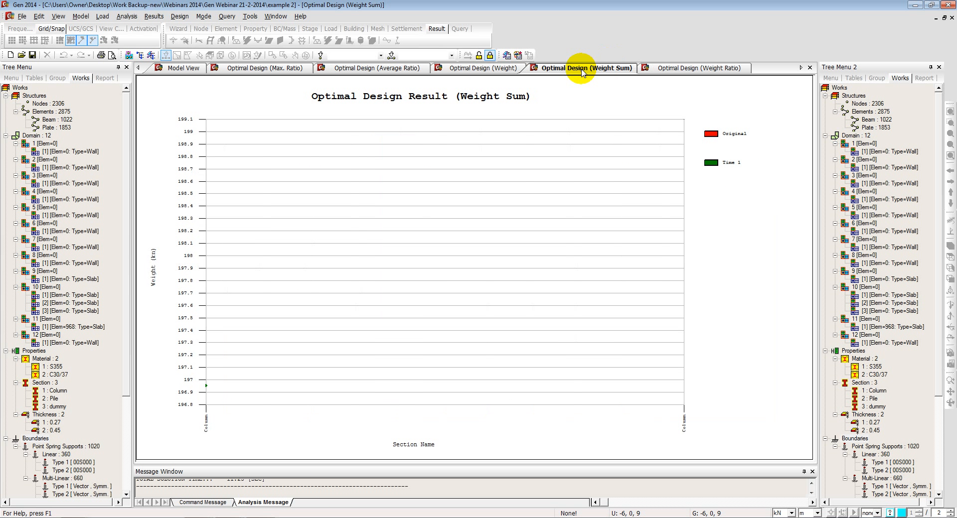
left_click(471, 68)
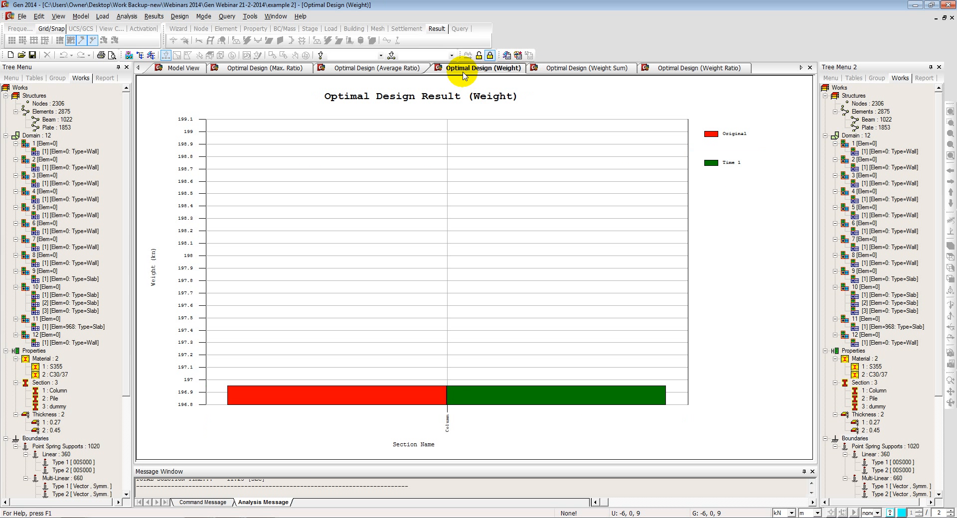
left_click(385, 71)
left_click(263, 68)
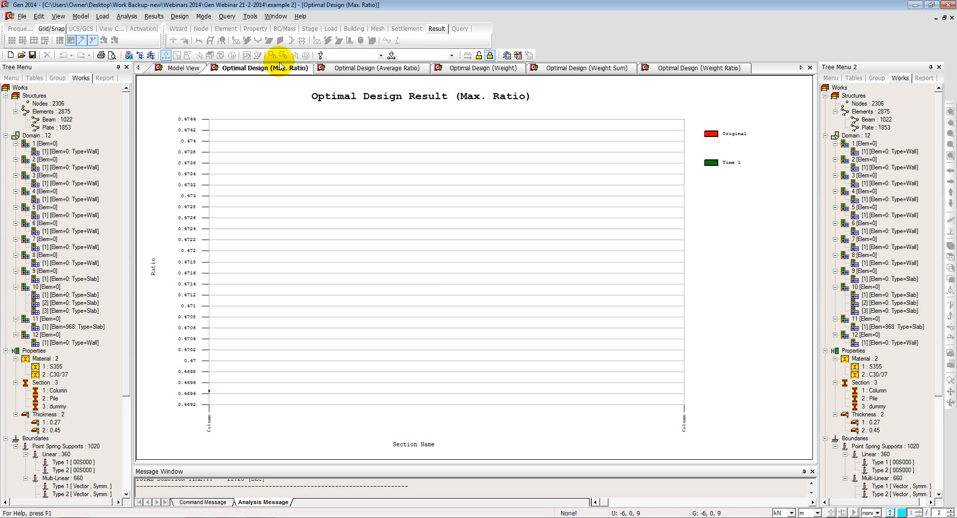
left_click(165, 68)
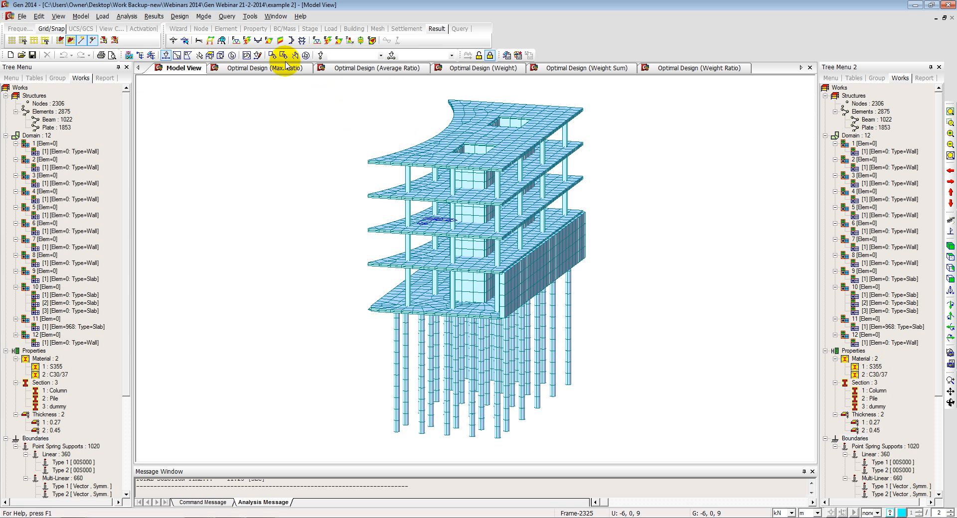
- Run the concrete column design, expand the results to show forces and reinforcement, and select the Pile section
left_click(180, 16)
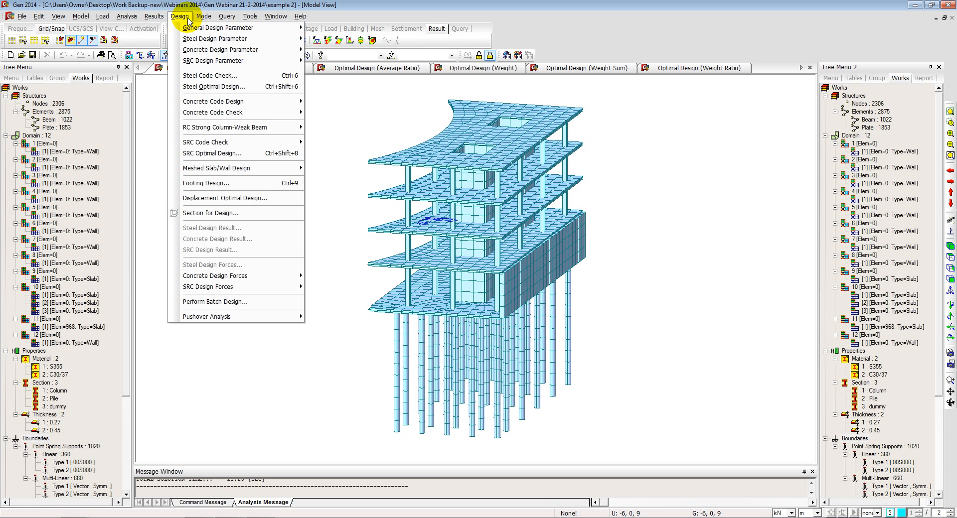
mouse_move(217, 112)
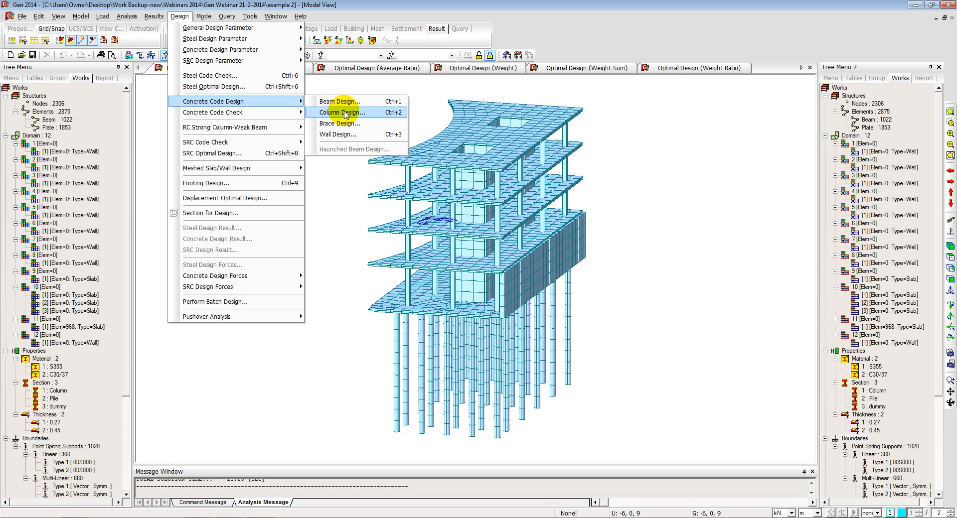
left_click(345, 113)
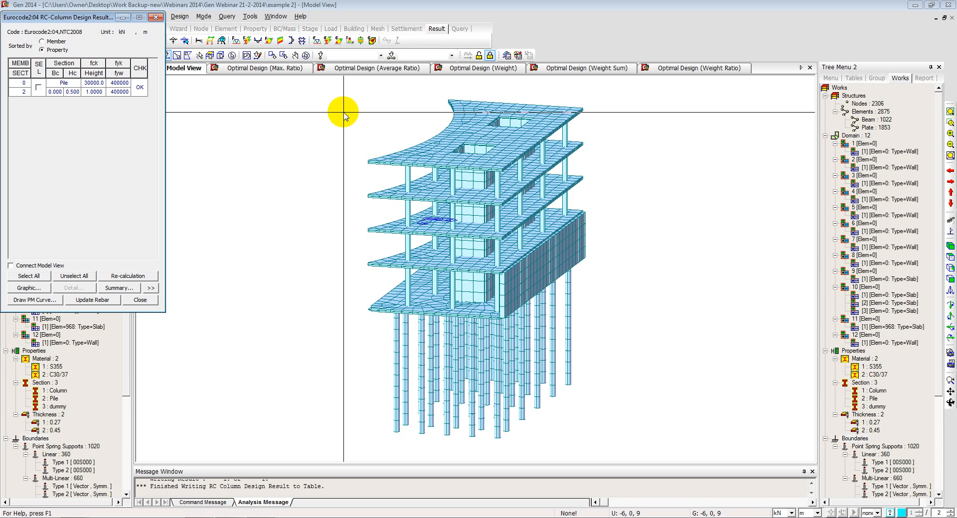
left_click(151, 288)
left_click_drag(166, 21, 426, 102)
left_click(298, 169)
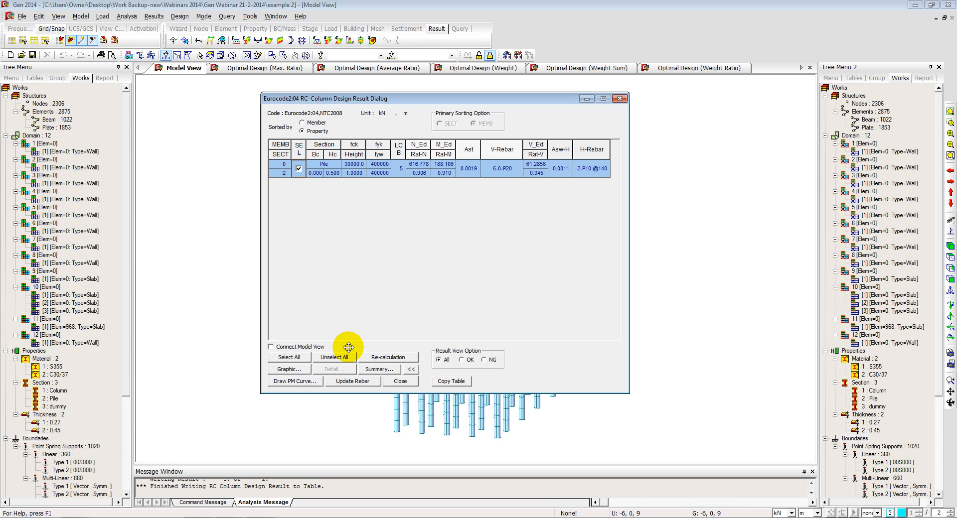
- Read the Pile section's graphic design report from the design conditions down to the shear force capacity check
left_click(293, 371)
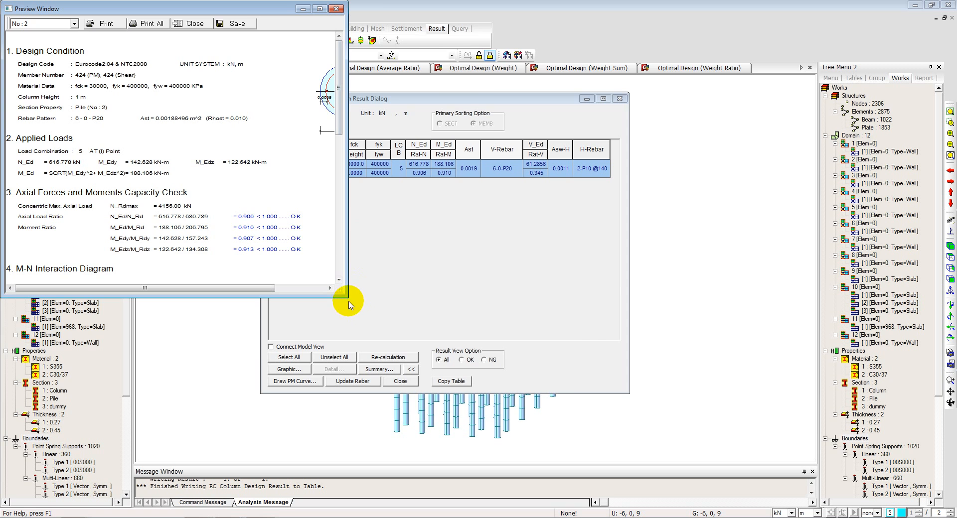
left_click_drag(345, 298, 552, 389)
left_click_drag(269, 11, 526, 74)
mouse_move(522, 272)
left_mouse_down()
mouse_move(527, 299)
mouse_move(517, 269)
left_mouse_up()
left_click_drag(522, 305, 518, 240)
left_click_drag(515, 281, 534, 214)
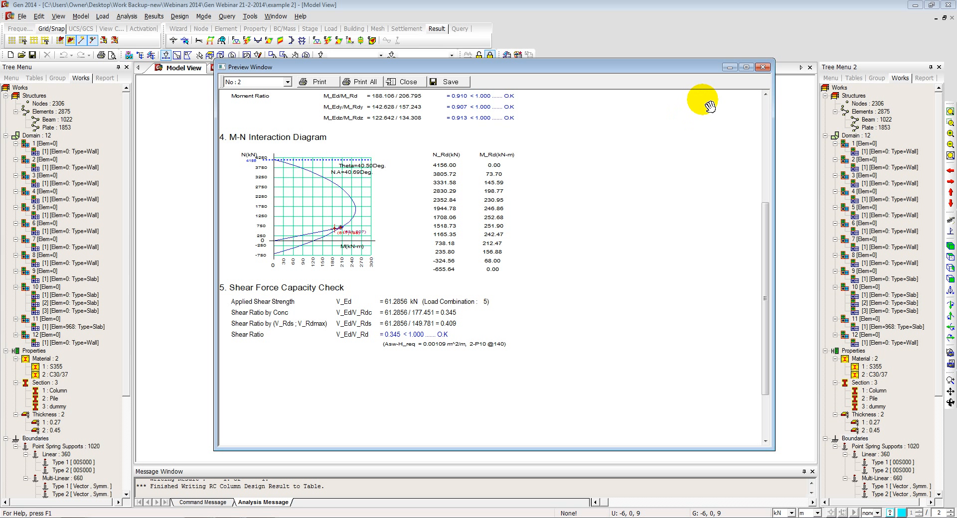
left_click(762, 68)
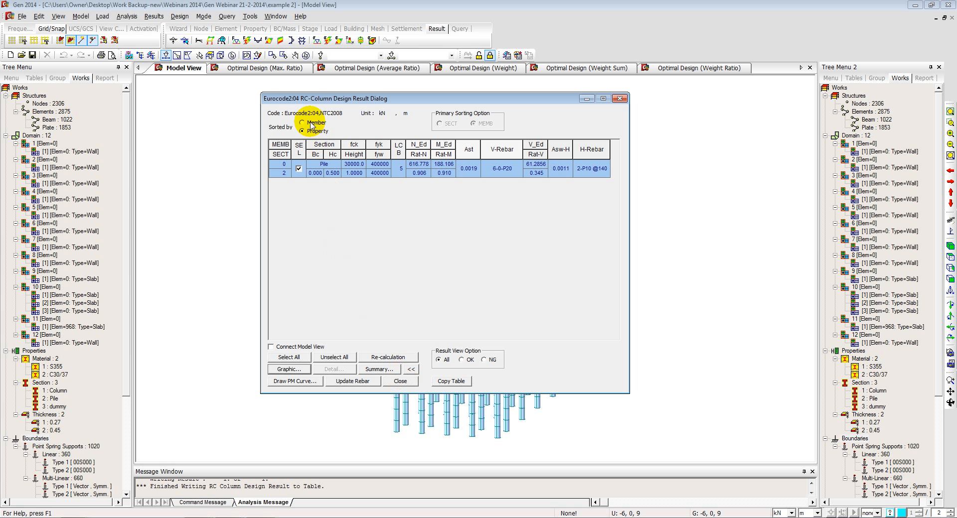
- Examine the PM curve of the Pile section and close the column design results
left_click(298, 381)
left_click_drag(418, 219, 428, 246)
left_click(559, 350)
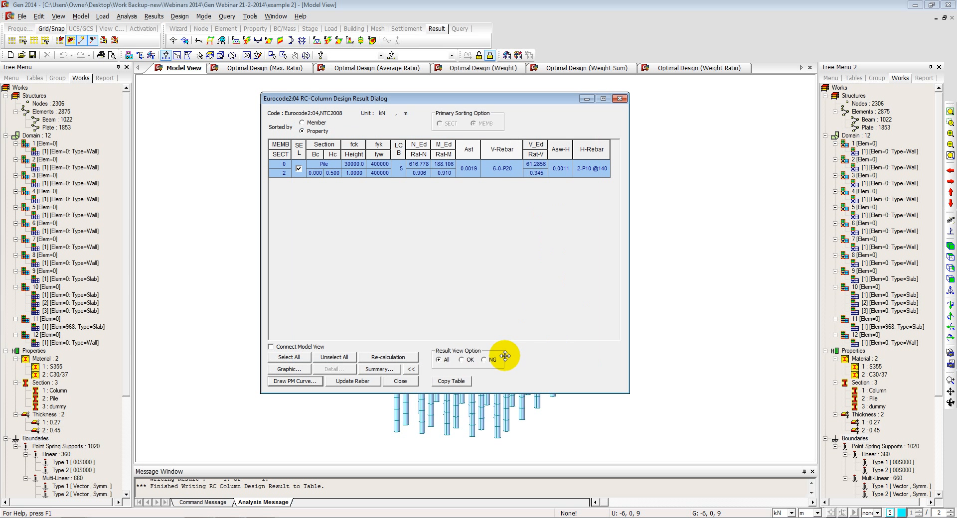
left_click(400, 382)
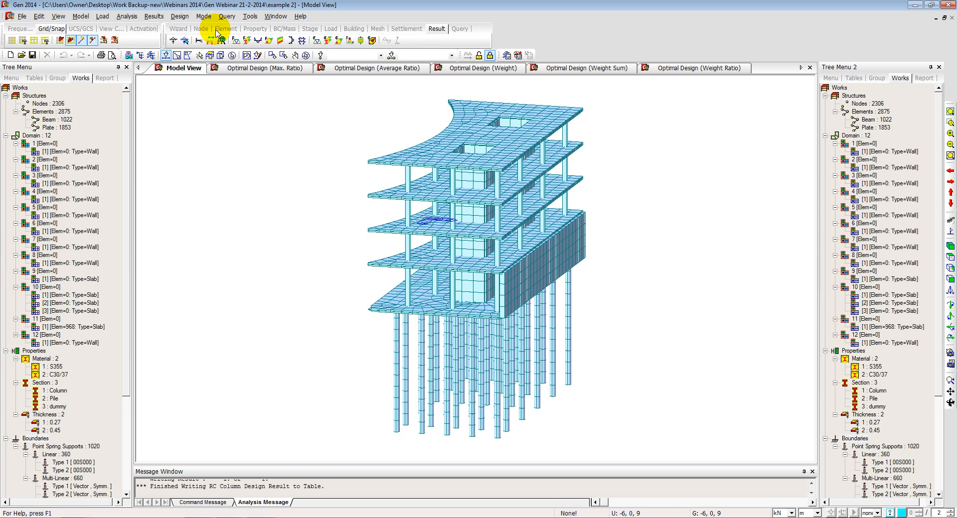
- Turn the building model to an isometric view and store it as a dynamic report image named Isometric View
middle_click_drag(420, 178, 489, 181, "ctrl")
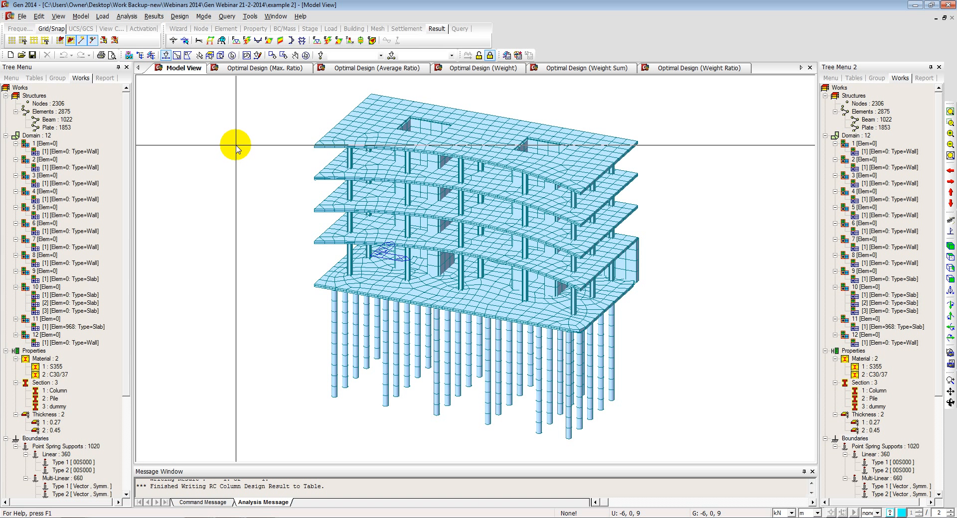
right_click(237, 149)
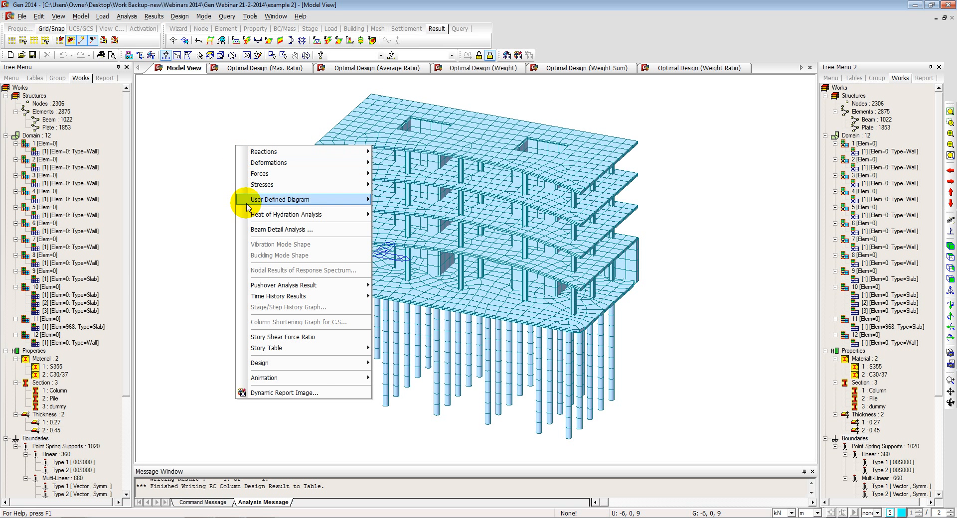
left_click(285, 393)
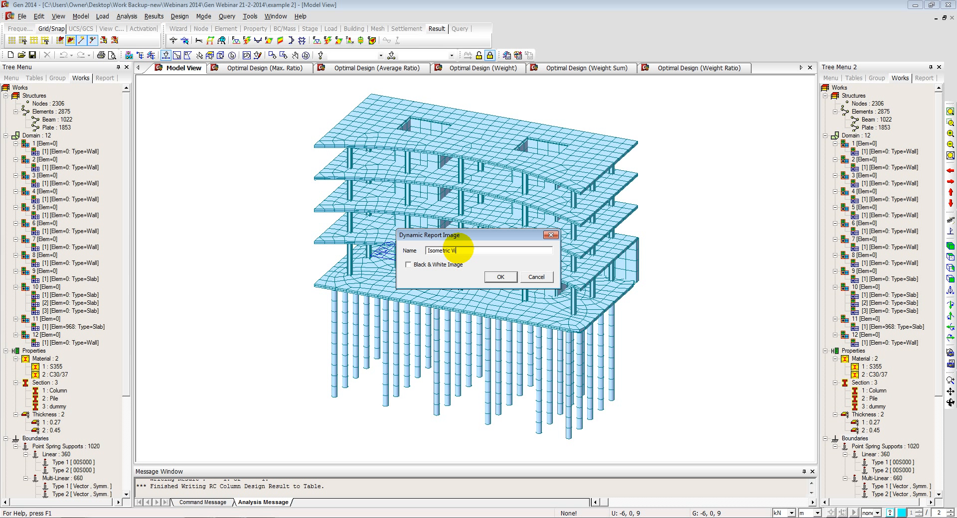
left_click(503, 276)
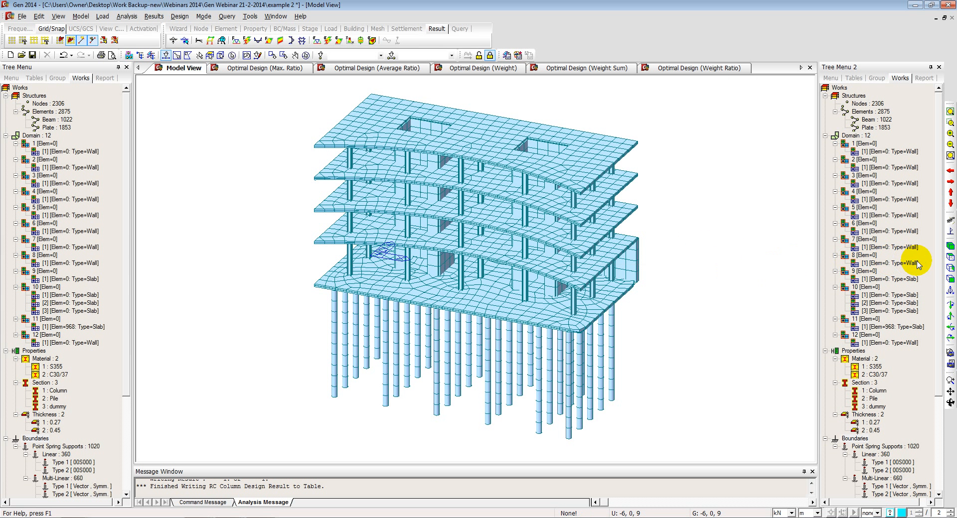
- Display the plate moment Mxx contour for load combination cLCB2 using average nodal values
left_click(950, 278)
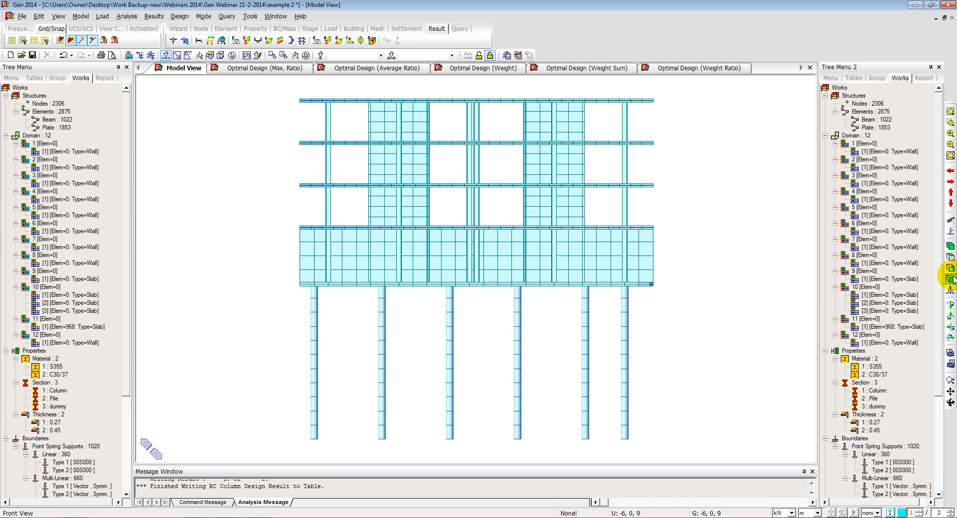
left_click(951, 258)
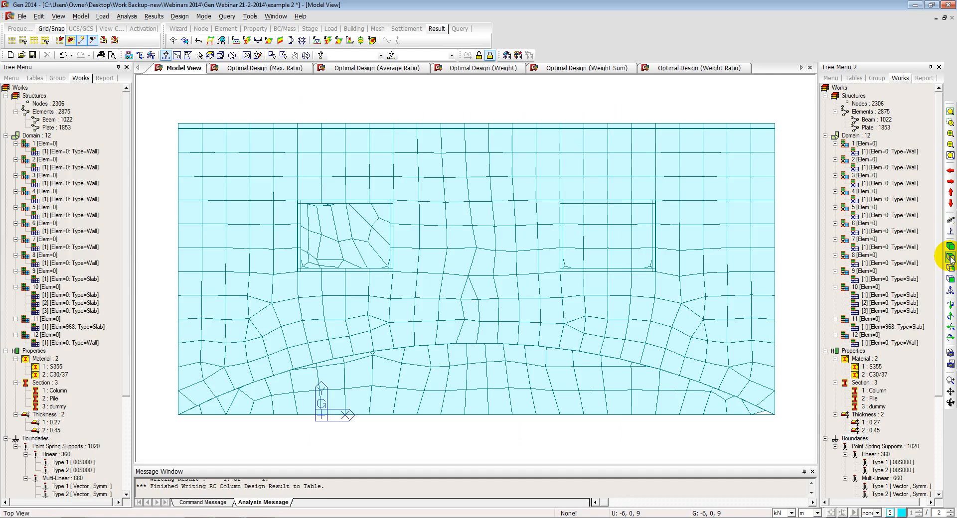
middle_click_drag(589, 279, 578, 244, "ctrl")
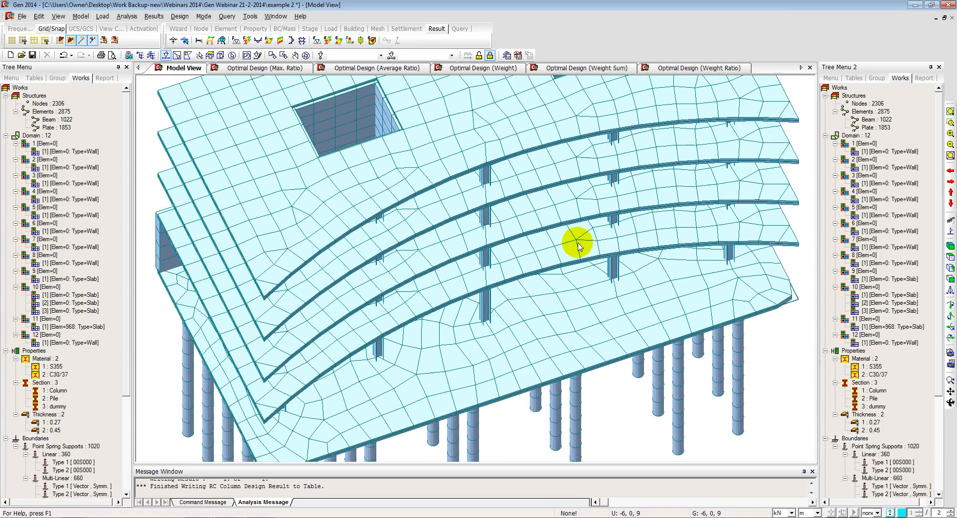
scroll(578, 244, "down", 3)
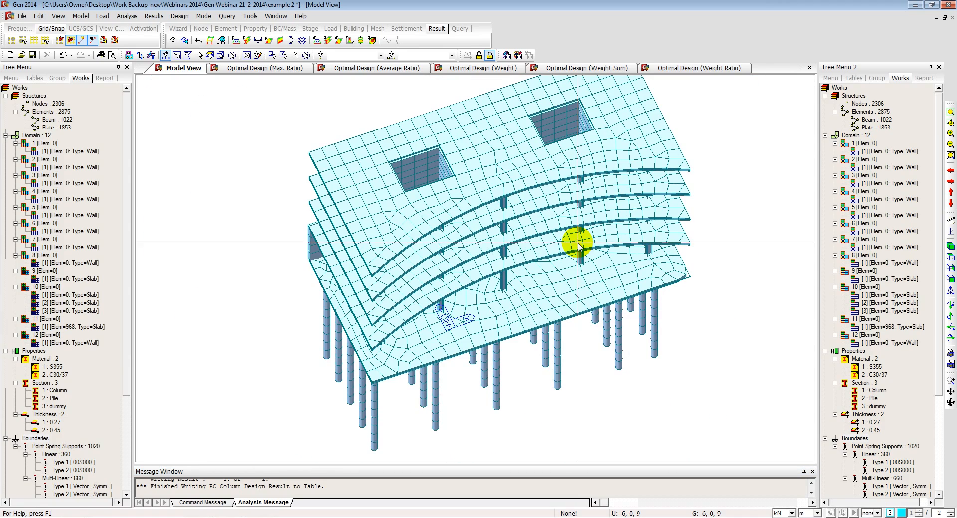
left_click(146, 19)
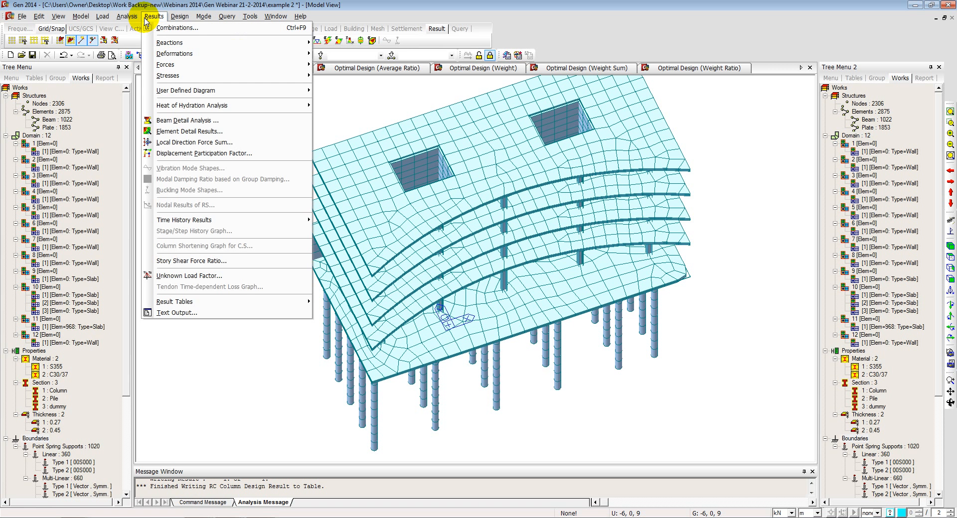
mouse_move(181, 66)
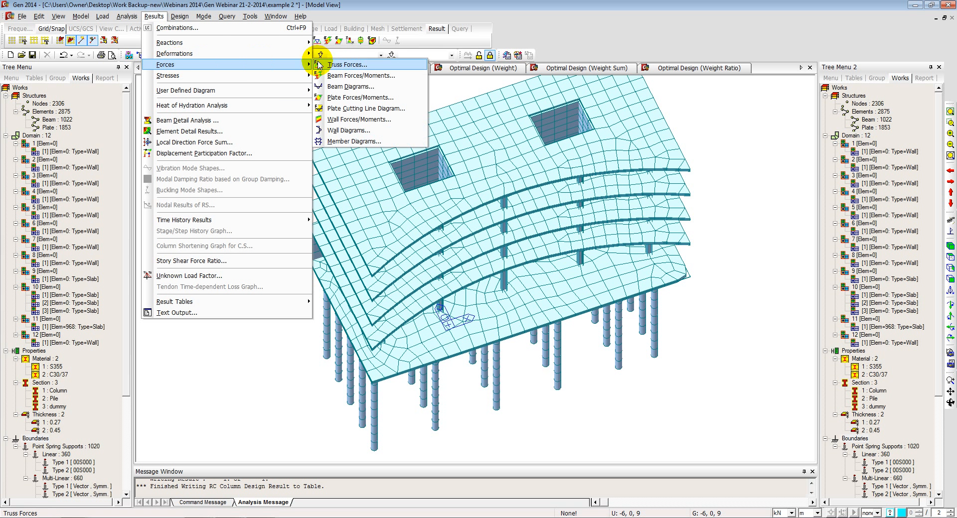
left_click(354, 99)
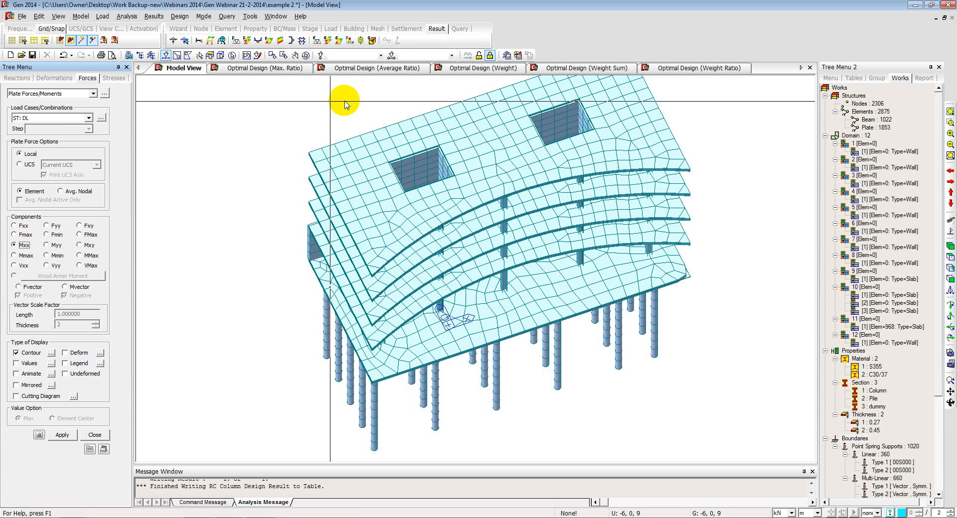
left_click(57, 120)
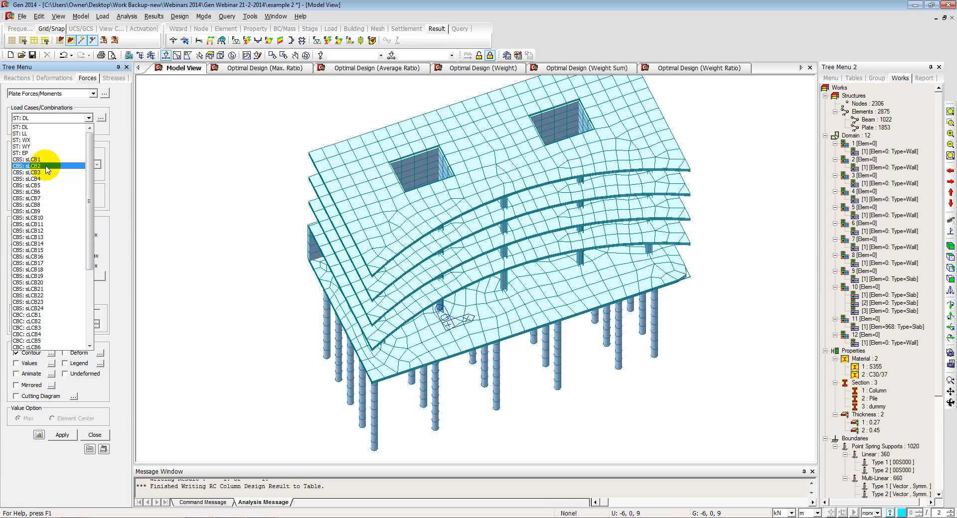
left_click(46, 321)
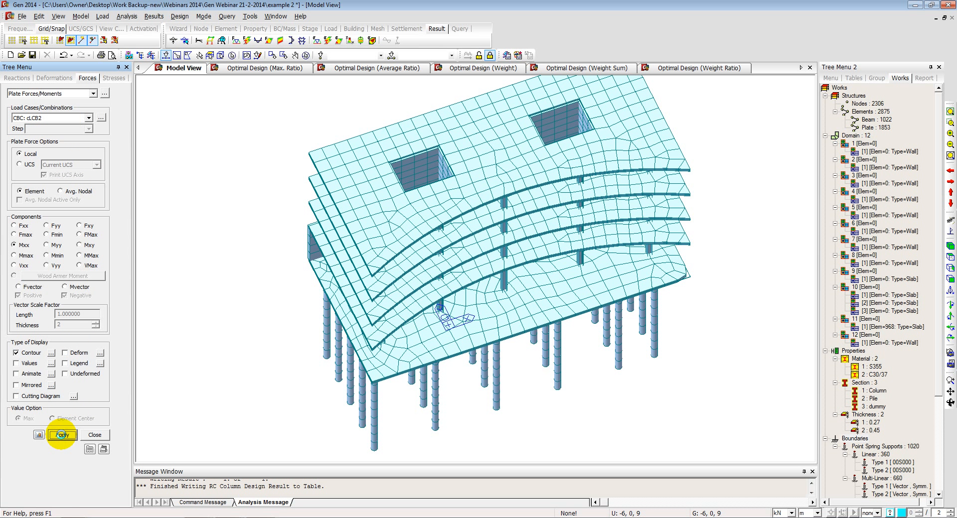
left_click(60, 435)
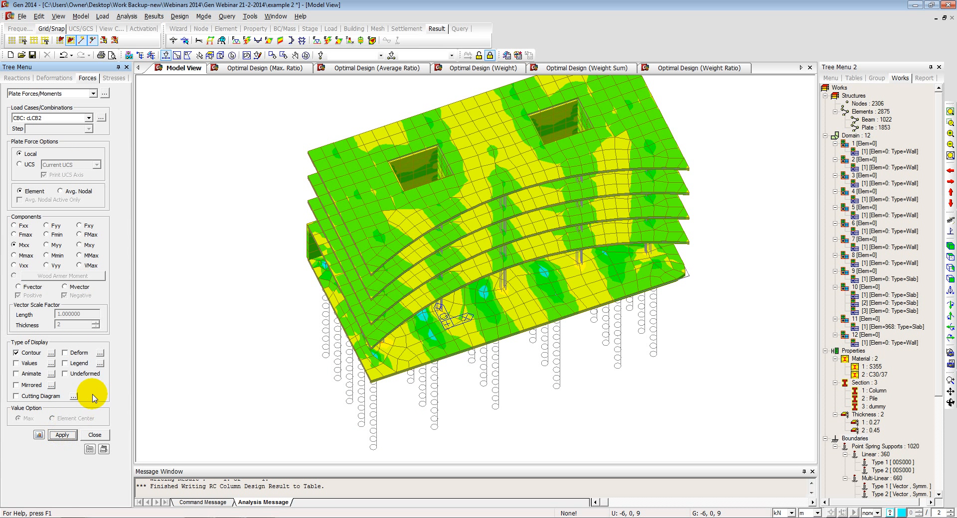
left_click(60, 191)
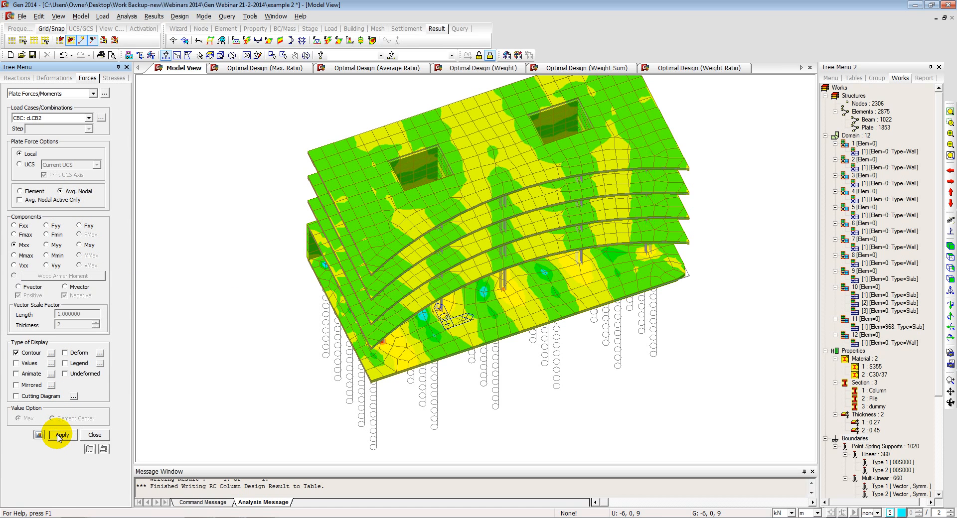
- Orbit the model to show all storeys, store the plate moment contour as a dynamic report image under the default name, and close the plate force settings
middle_click_drag(202, 326, 223, 343, "ctrl")
right_click(223, 343)
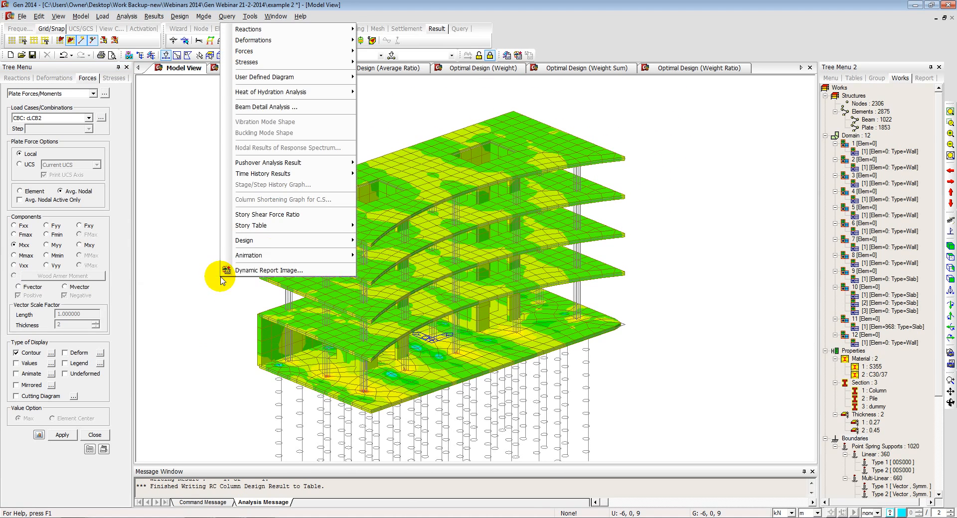
left_click(228, 282)
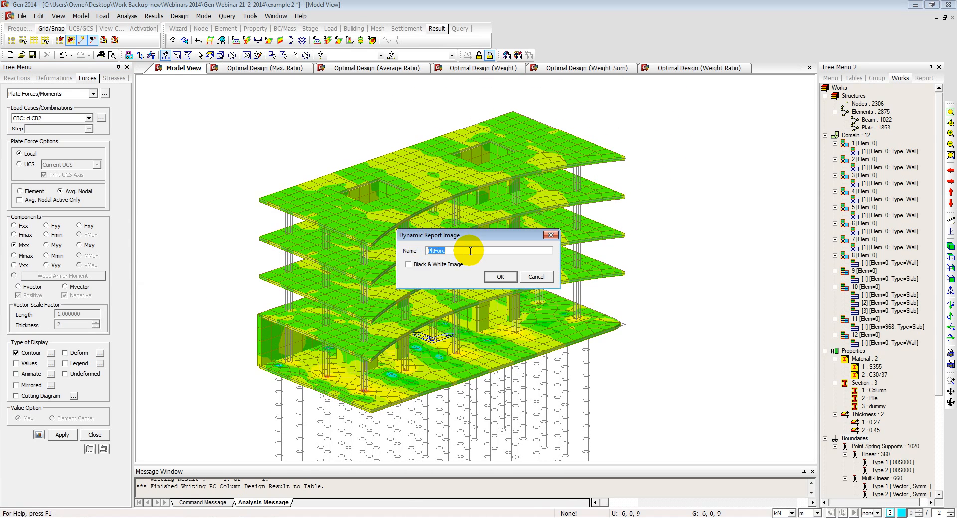
left_click(502, 276)
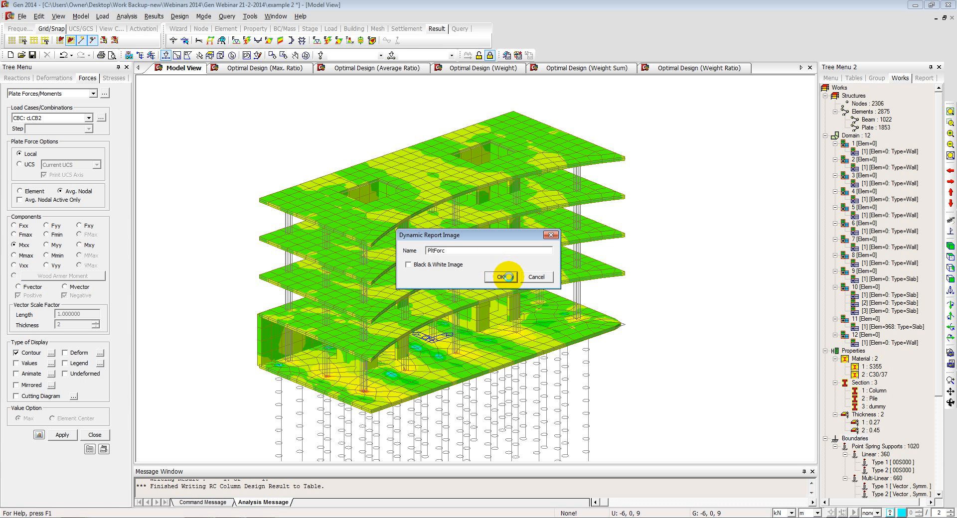
left_click(95, 436)
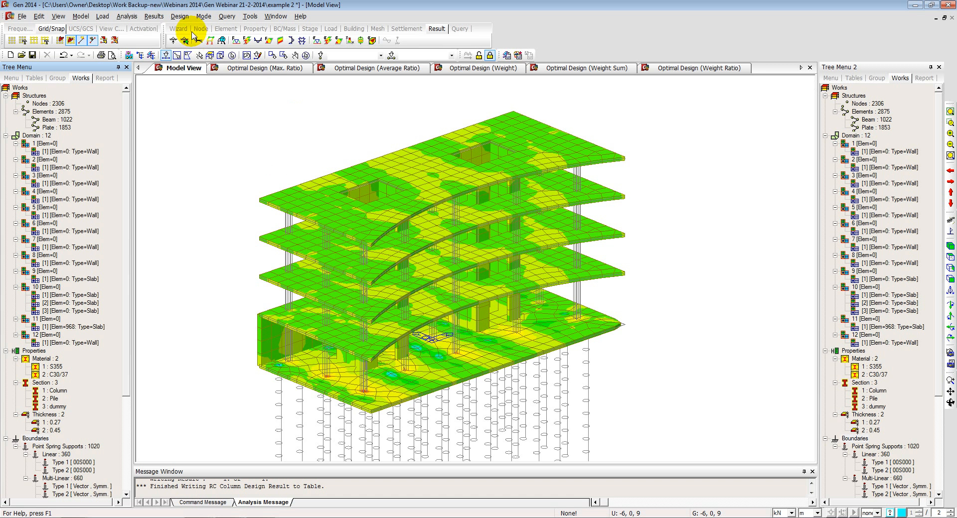
- Open the reaction forces and moments table for the DL load case
left_click(154, 16)
mouse_move(220, 42)
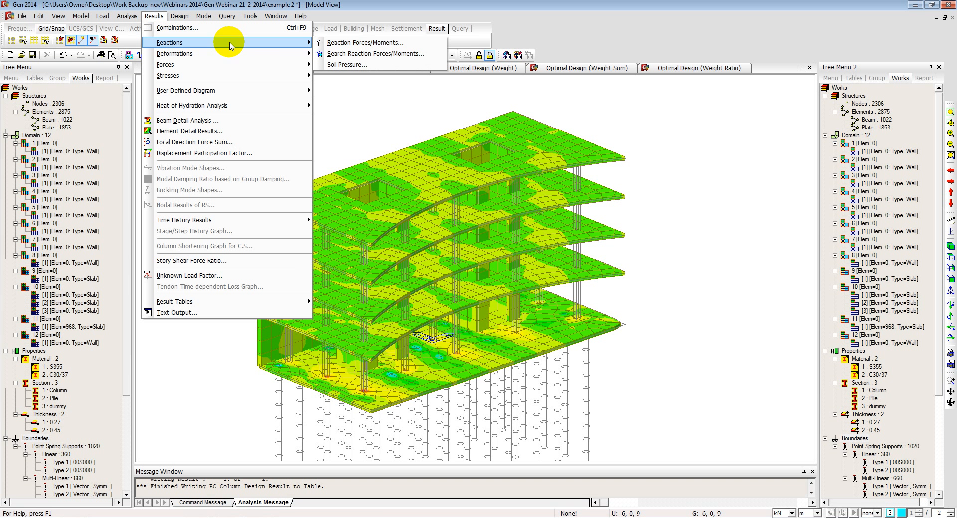
left_click(339, 44)
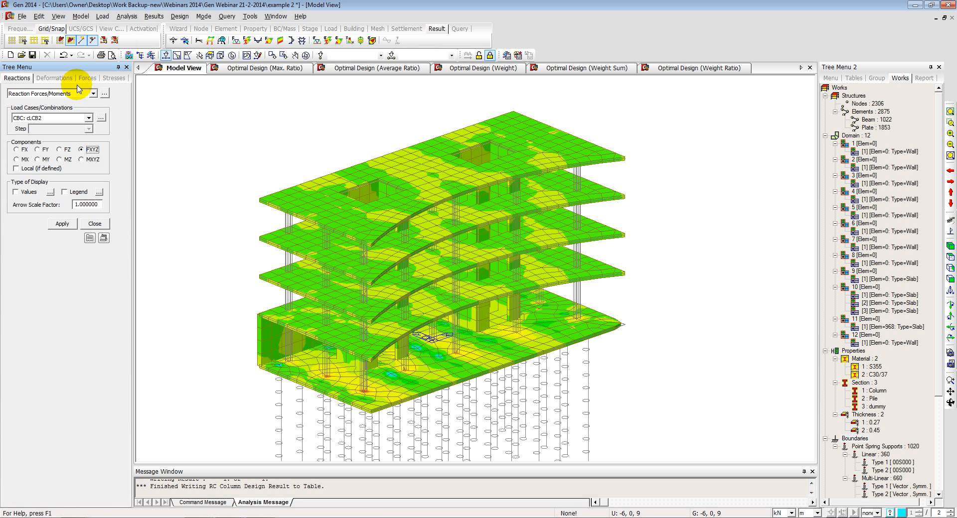
left_click(105, 93)
left_click(502, 214)
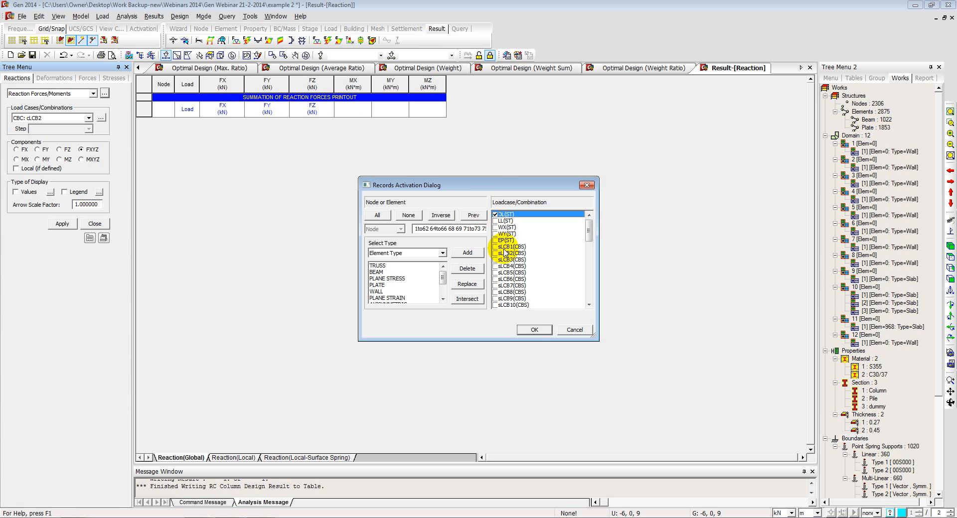
left_click(533, 330)
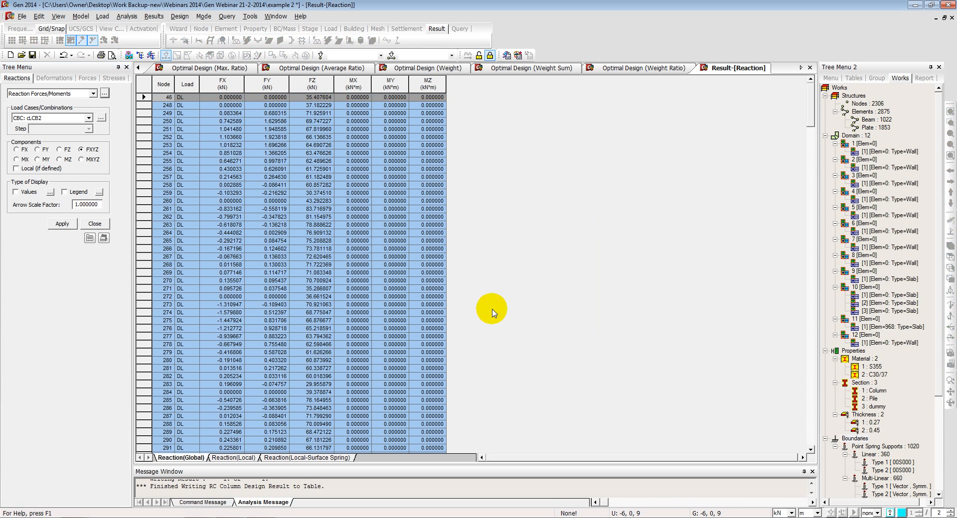
- Store the global reaction table as a dynamic report table, leaving out the MX, MY and MZ components
right_click(247, 158)
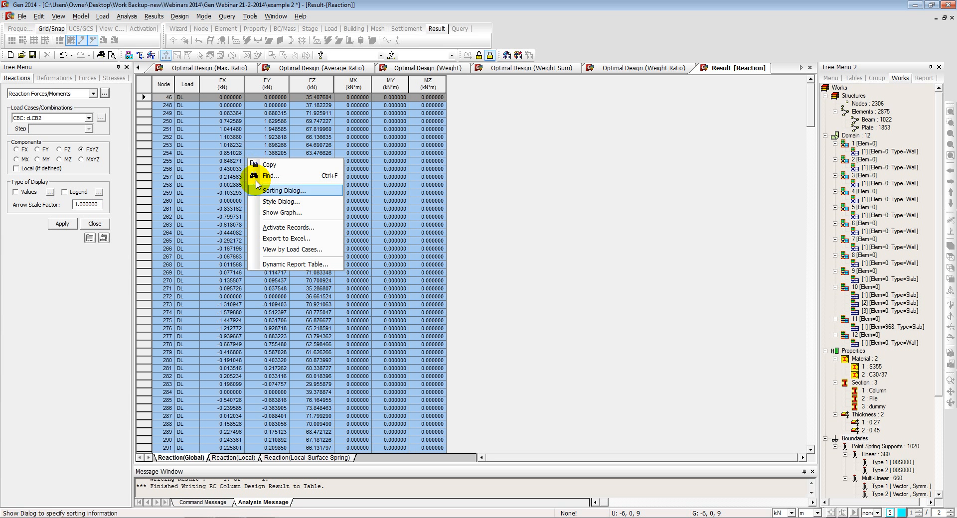
left_click(285, 265)
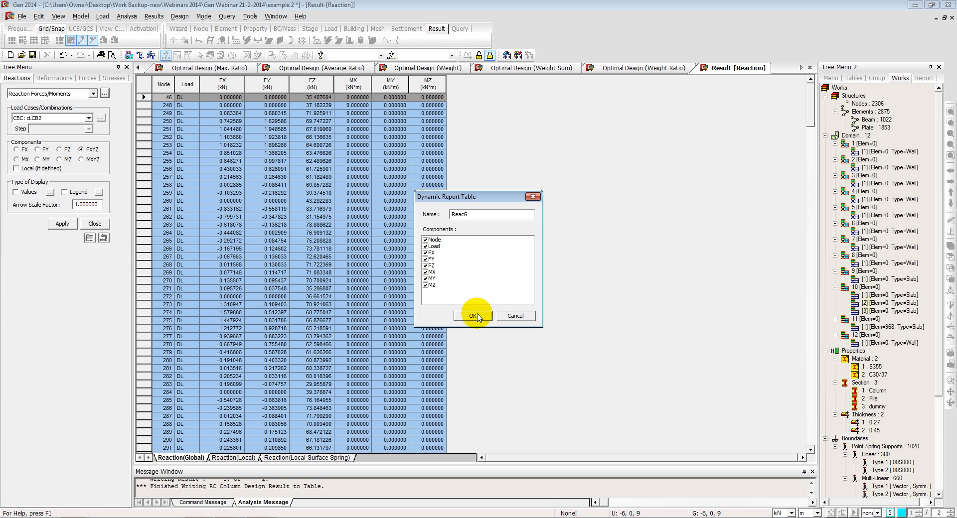
left_click(427, 286)
left_click(425, 280)
left_click(425, 273)
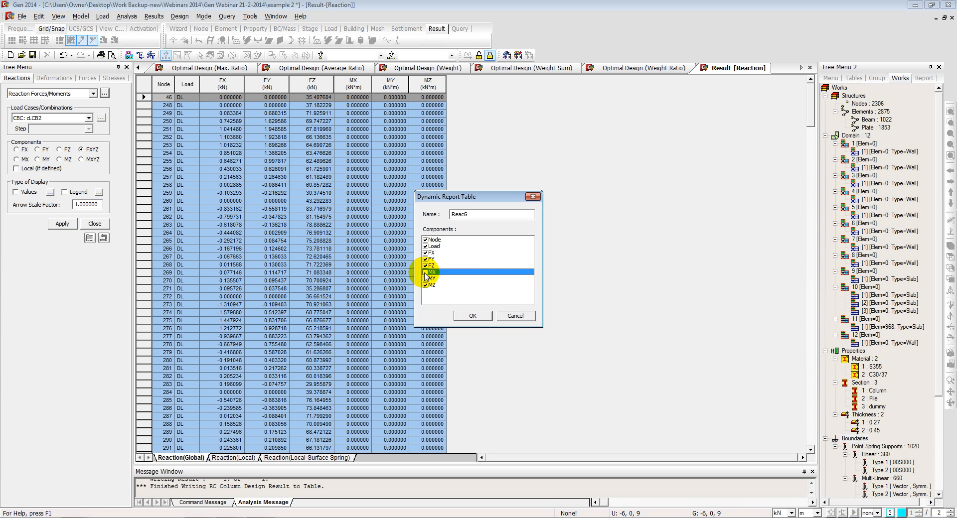
left_click(426, 286)
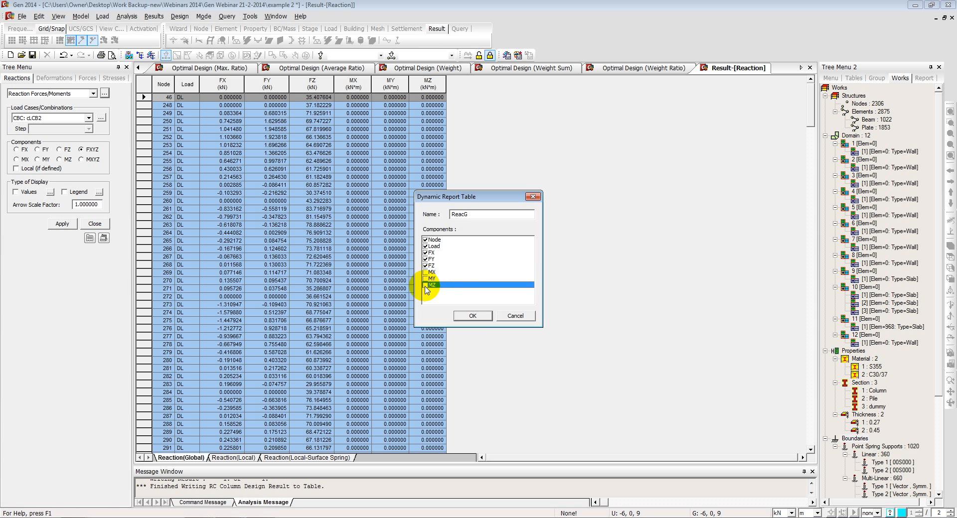
left_click(475, 315)
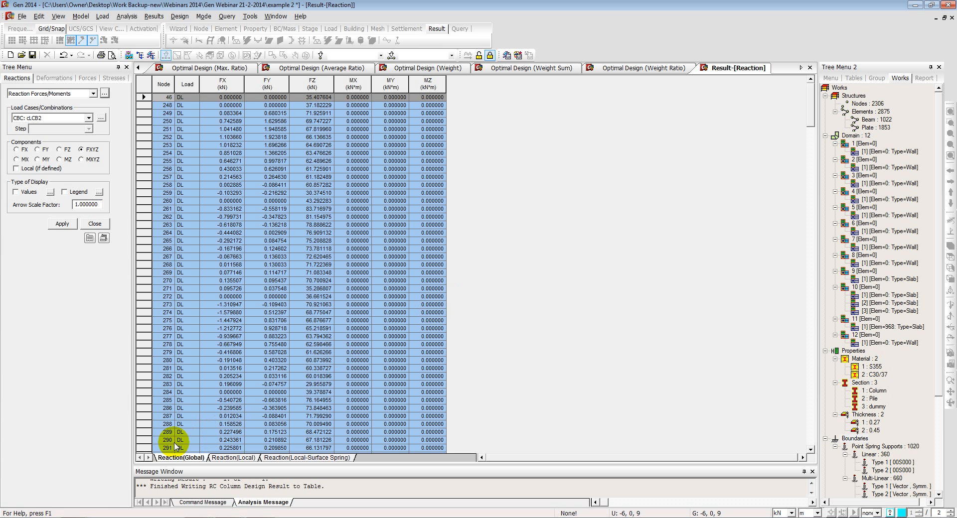
- Return to the model view, close the reaction settings and restore the plain model display without result contours
left_click(167, 69)
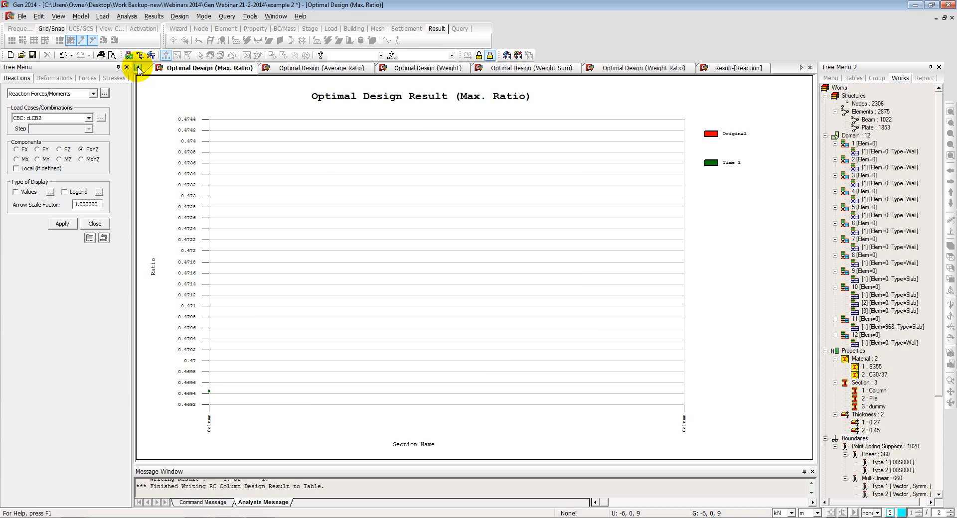
left_click(138, 67)
left_click(158, 68)
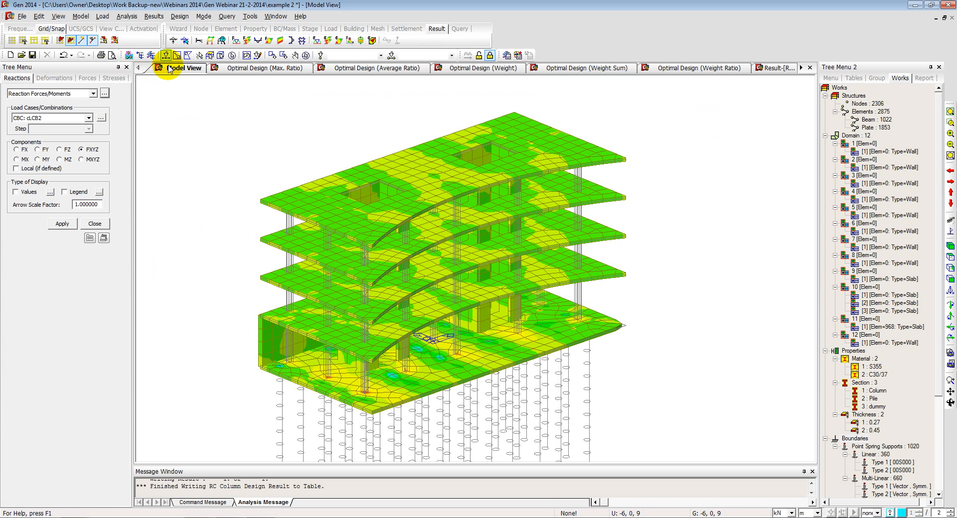
left_click(95, 226)
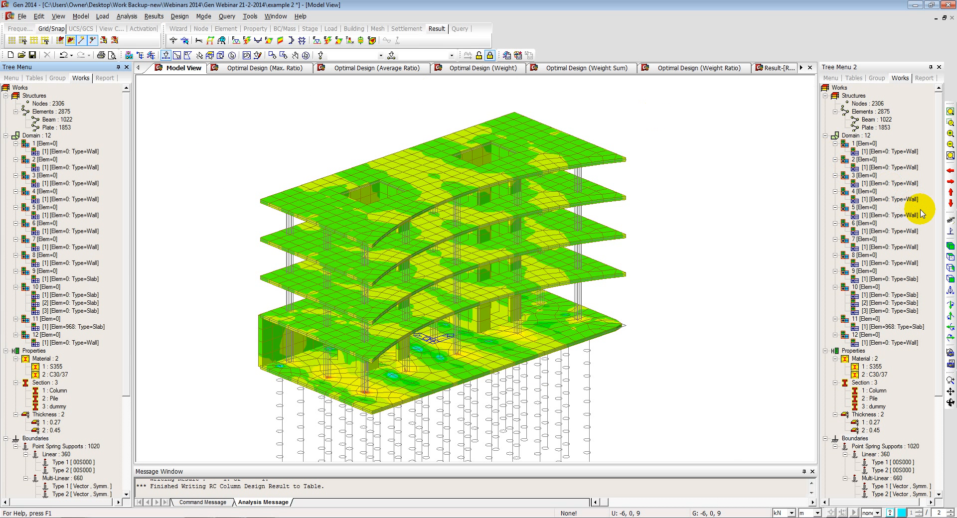
left_click(949, 231)
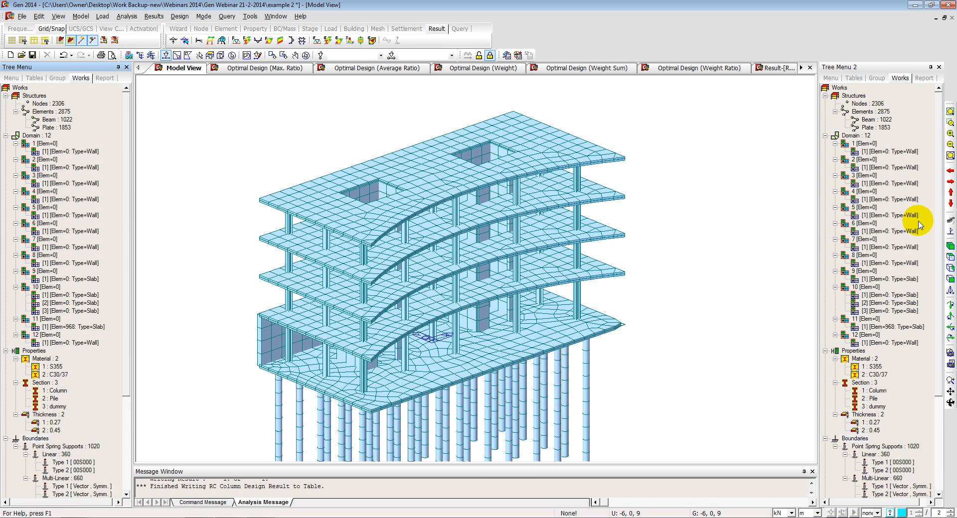
- Create a new dynamic report document, show the report contents tree and enter the title "Design Report"
left_click(246, 20)
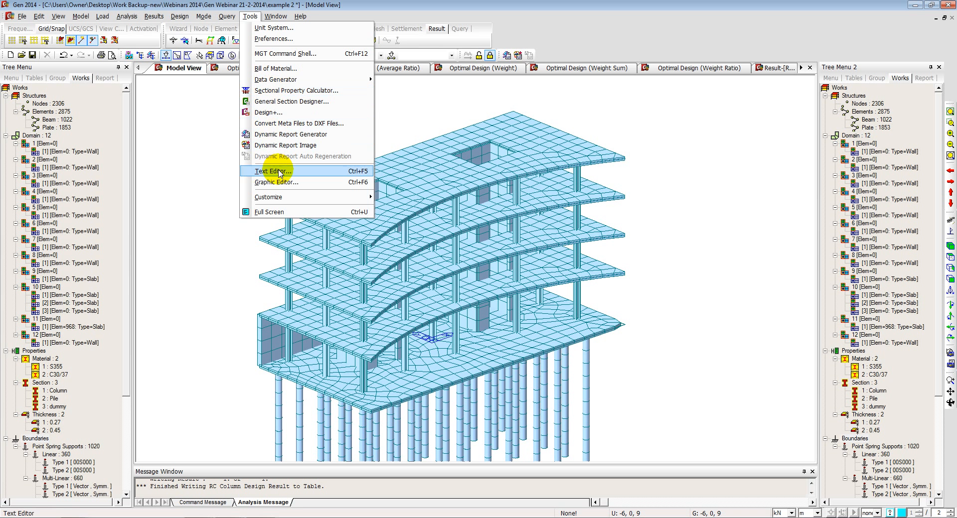
left_click(278, 135)
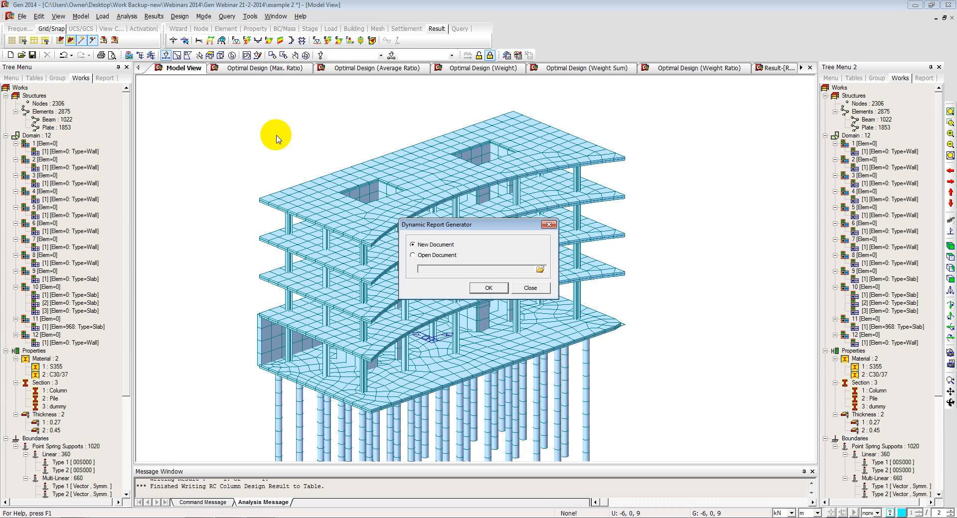
left_click(489, 288)
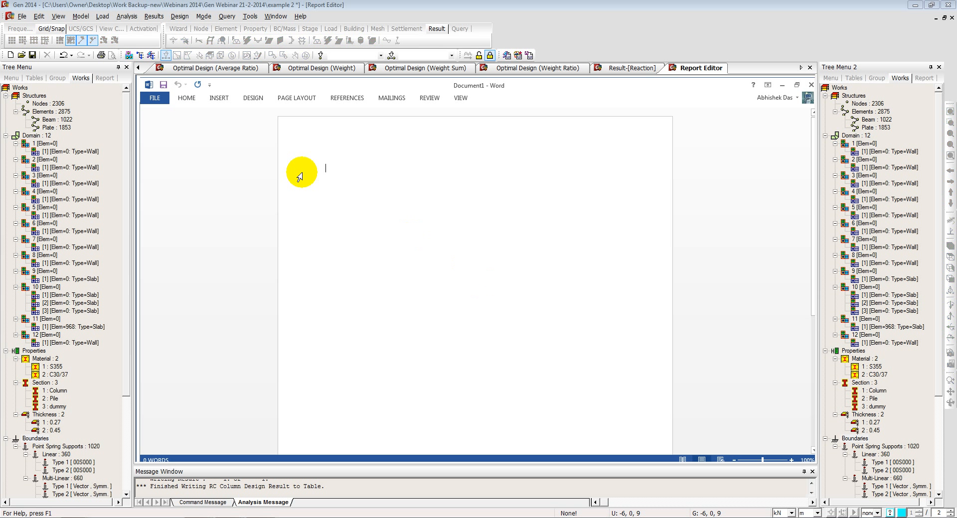
left_click(99, 78)
left_click(350, 157)
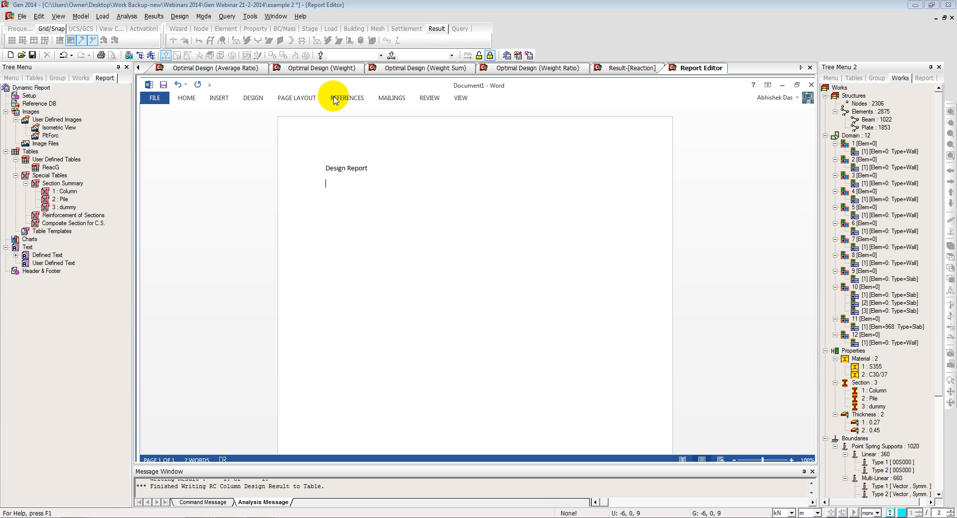
- Insert the stored Isometric View image into the report below the title
left_click(187, 98)
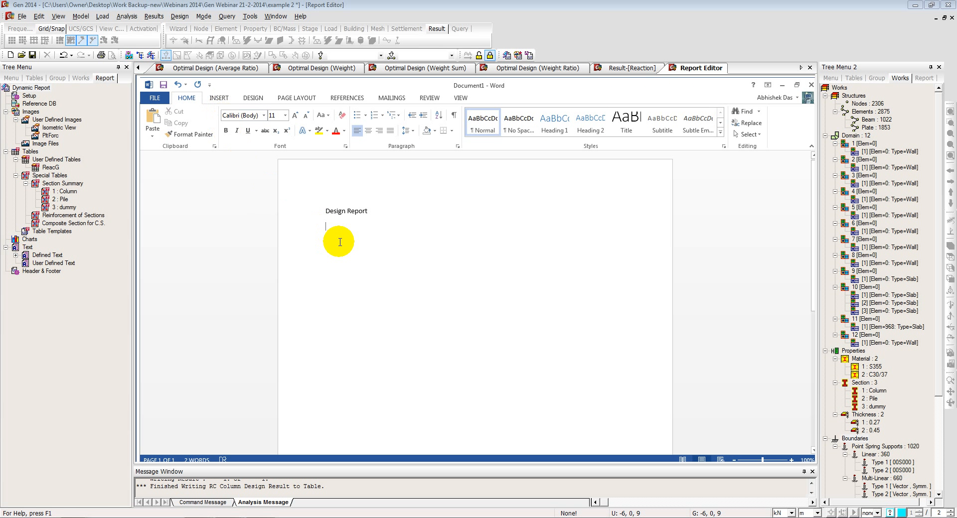
left_click(46, 129)
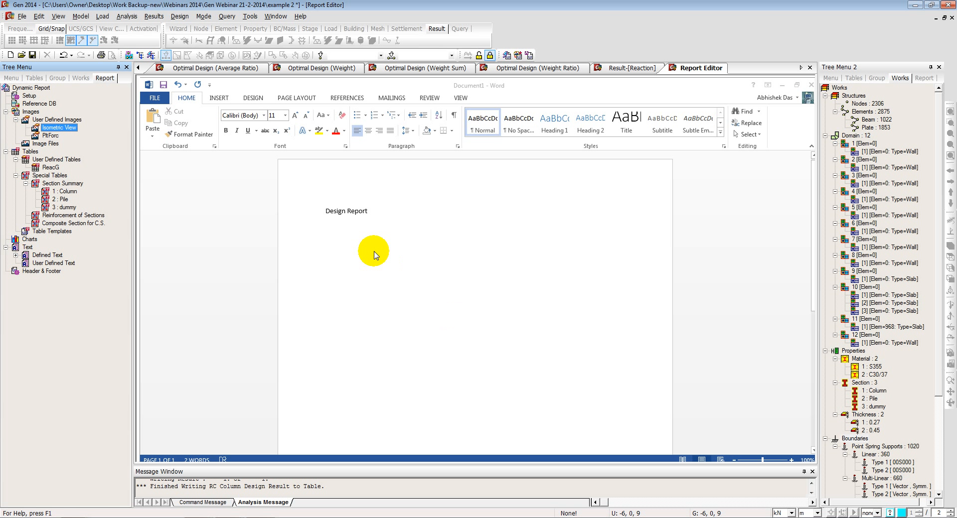
left_click_drag(355, 242, 354, 242)
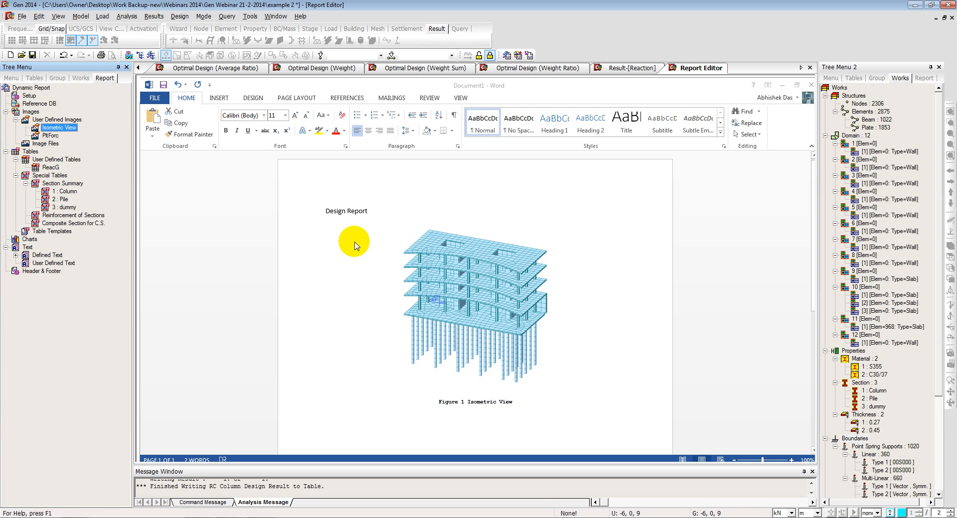
- Insert the stored PltForc image into the report below the Isometric View figure
left_click(398, 428)
left_click(376, 427)
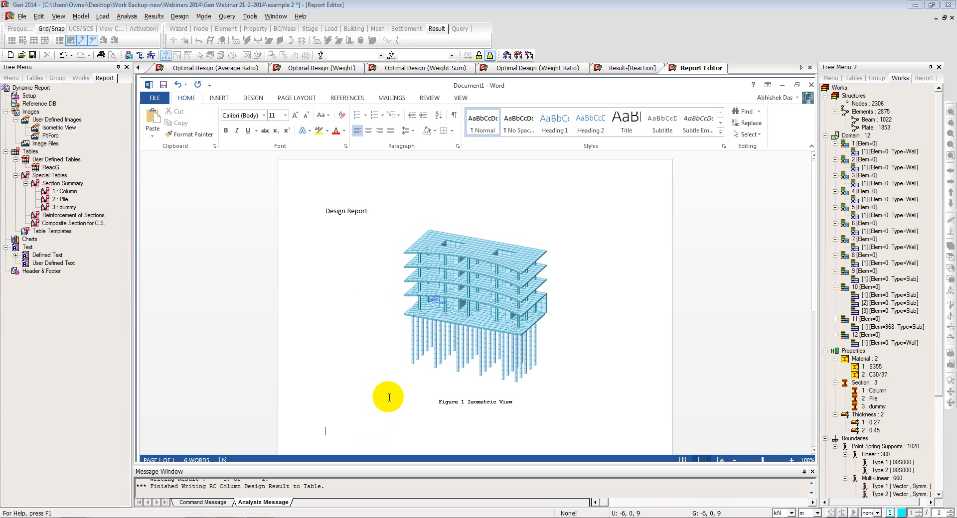
left_click(51, 136)
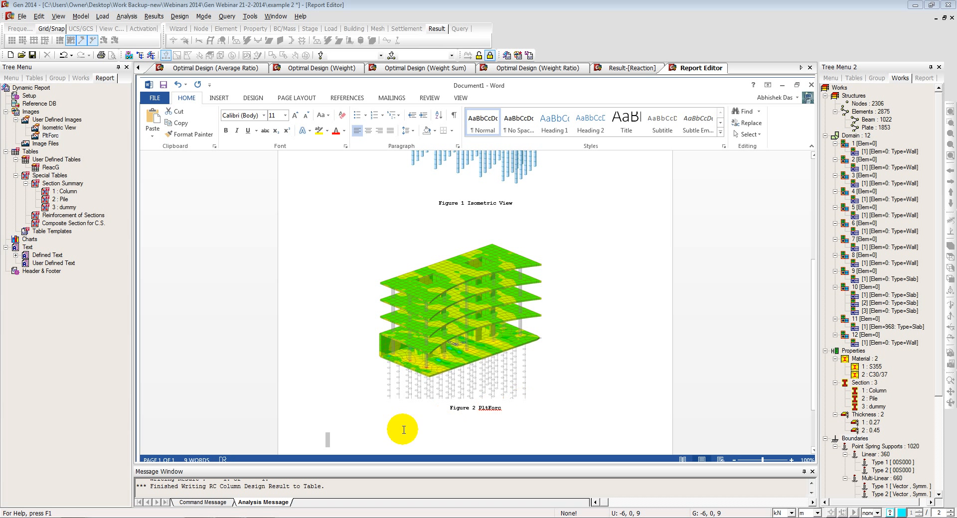
- Insert the stored ReacG reaction table into the report below the PltForc figure
left_click(382, 442)
scroll(332, 428, "down", 2)
scroll(332, 428, "down", 1)
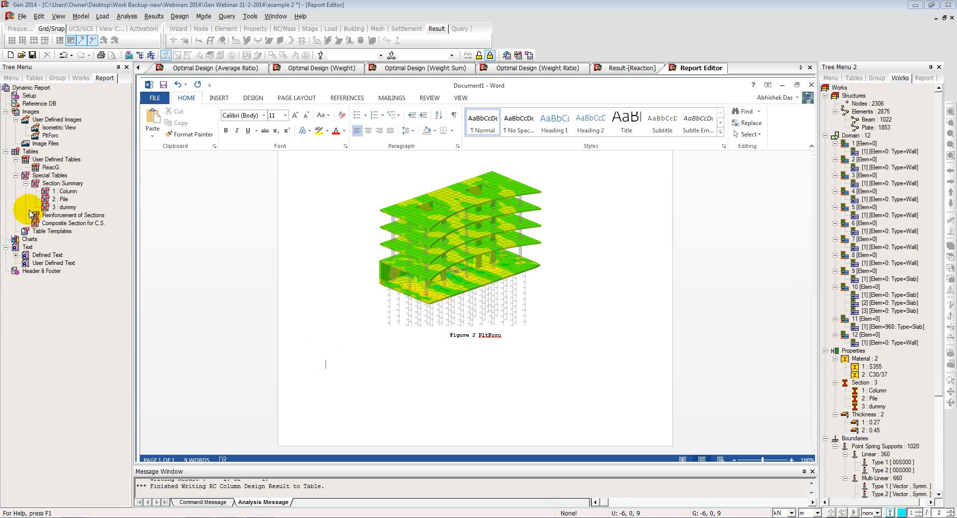
left_click_drag(51, 168, 291, 291)
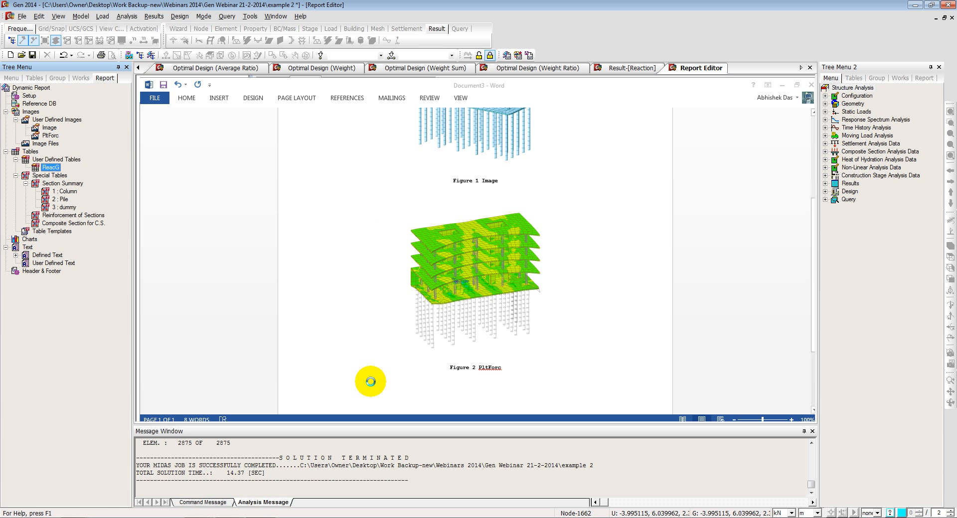
scroll(372, 384, "down", 3)
scroll(416, 382, "up", 5)
- Return to the model view and show the building in elevation as a plain model without result contours
left_click(138, 67)
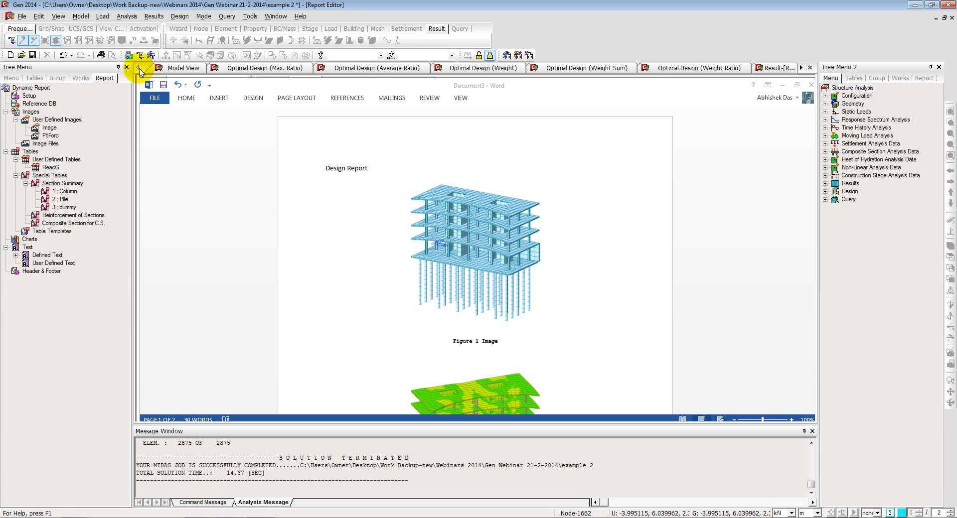
left_click(167, 68)
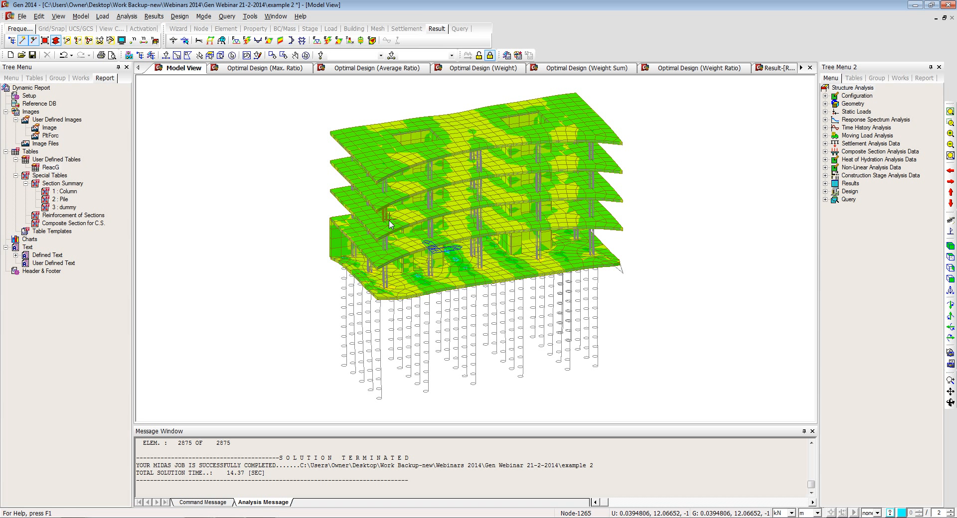
left_click(950, 279)
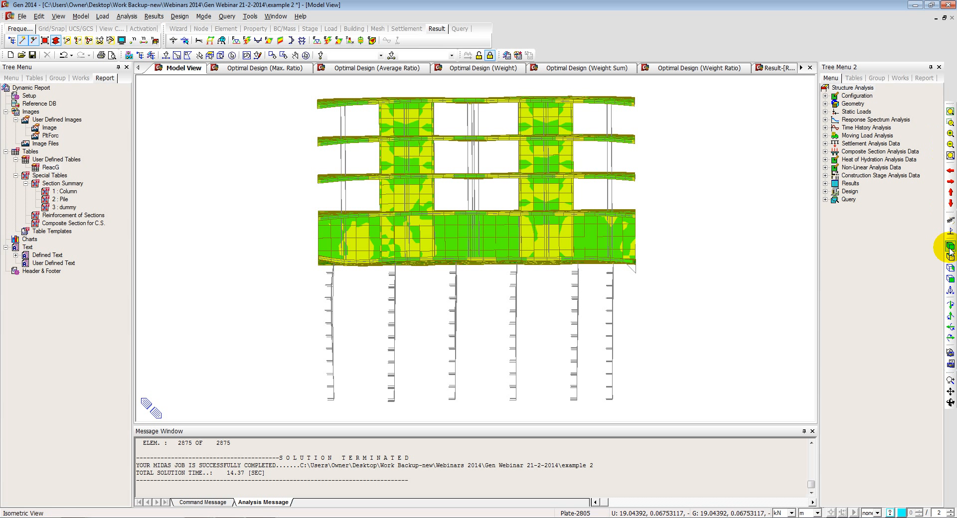
left_click(948, 231)
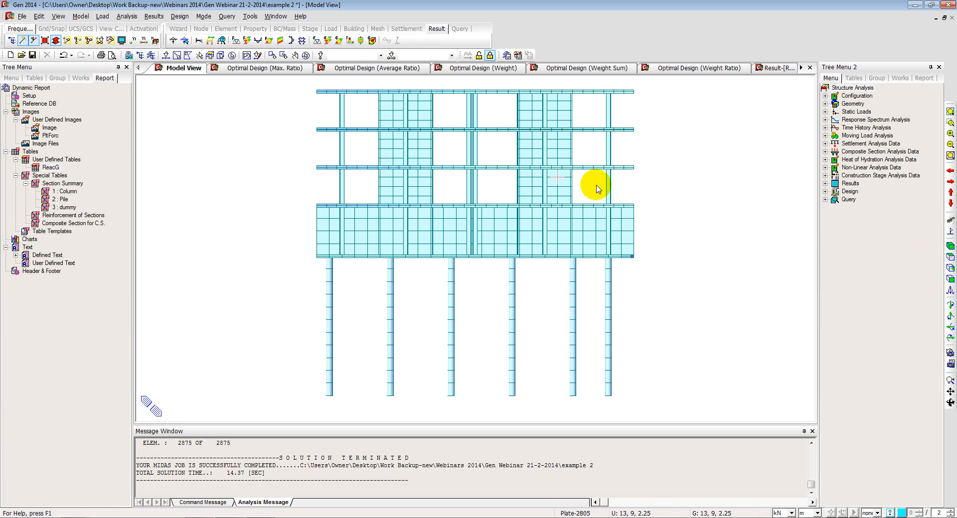
- Delete all nodes and elements of the building's top storey, accepting the deletion of the analysis and design results
left_click(165, 55)
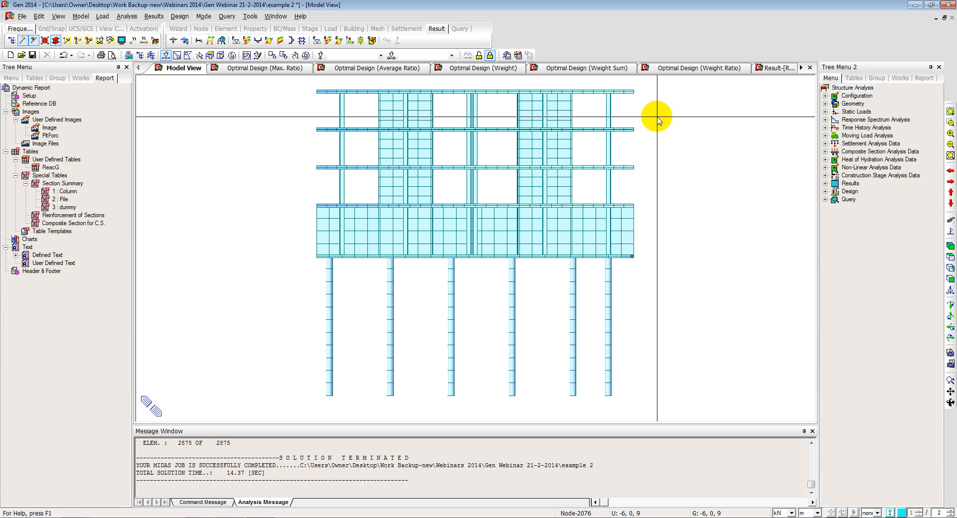
left_click_drag(660, 125, 300, 85)
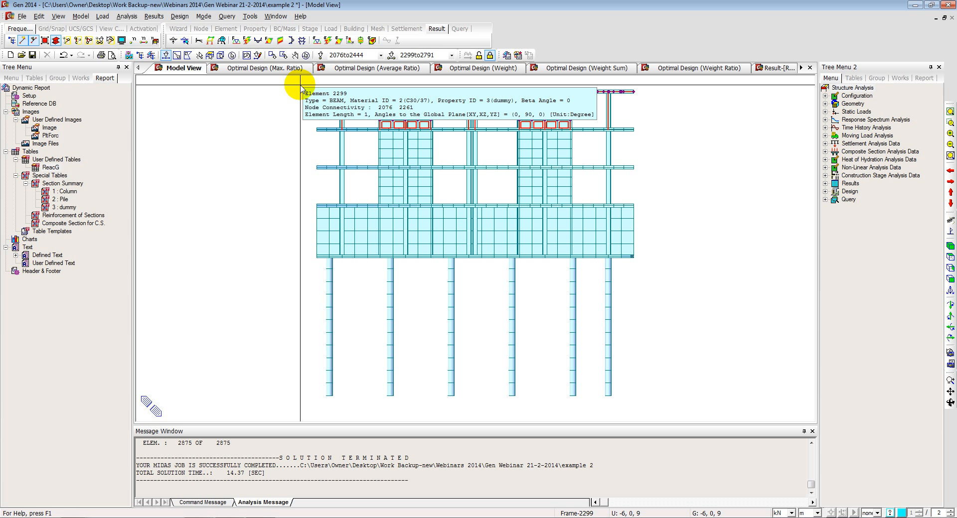
key("Delete")
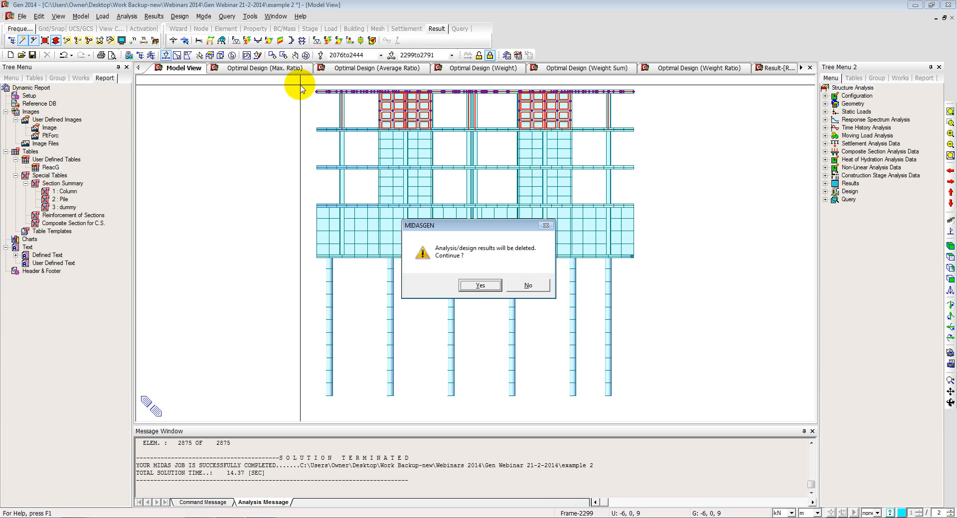
left_click(467, 286)
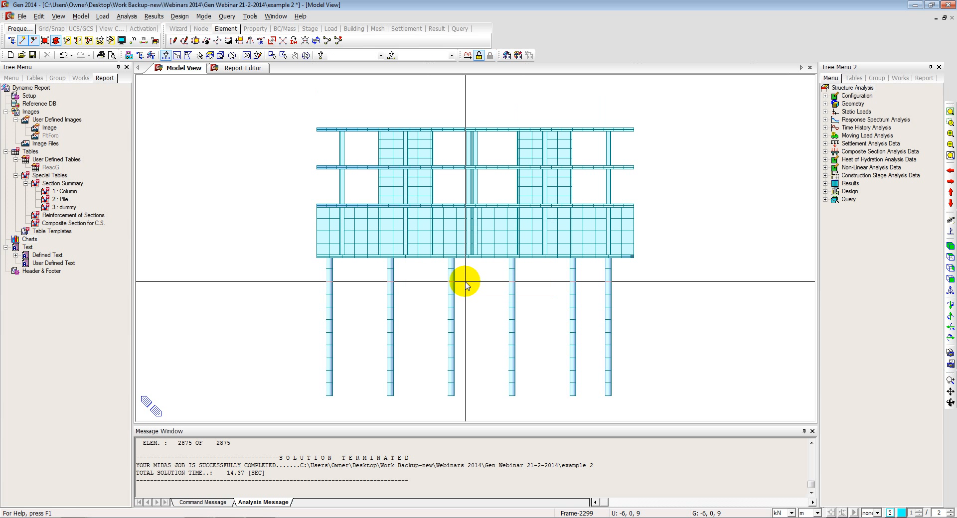
- Auto-generate the story data again for the reduced model and rerun the analysis
left_click(466, 57)
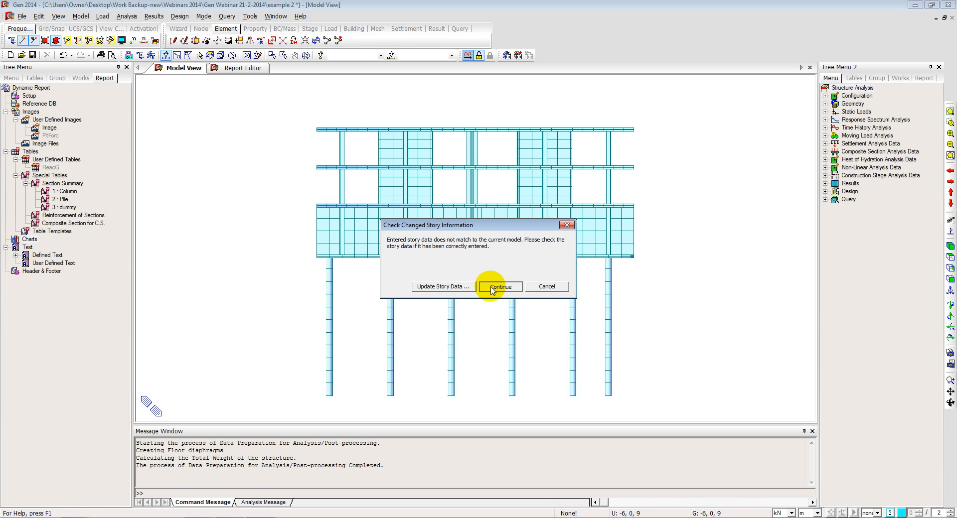
left_click(445, 287)
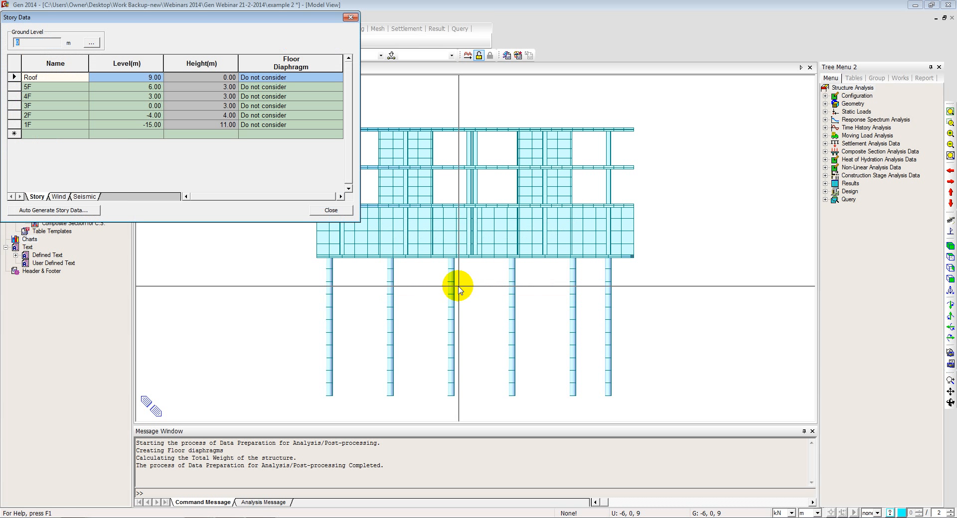
left_click(75, 210)
left_click(202, 205)
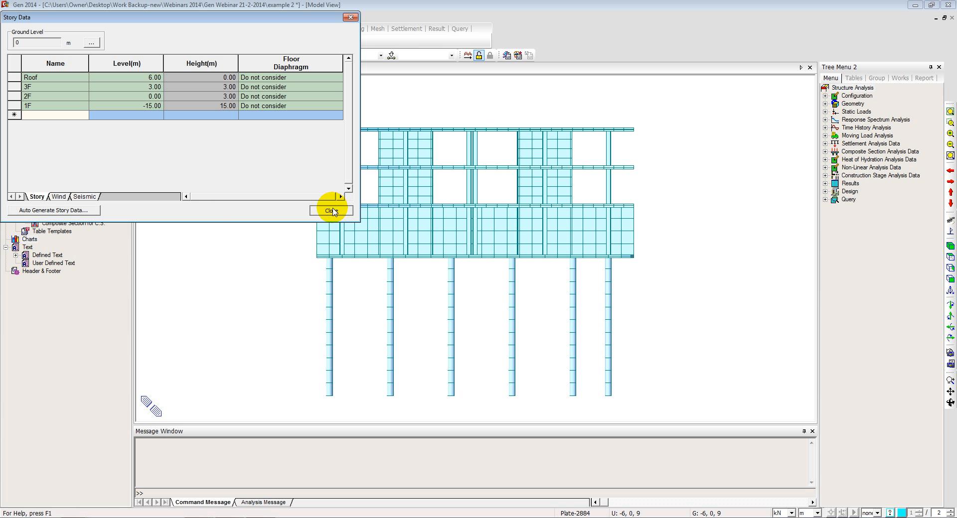
left_click(330, 207)
left_click(466, 57)
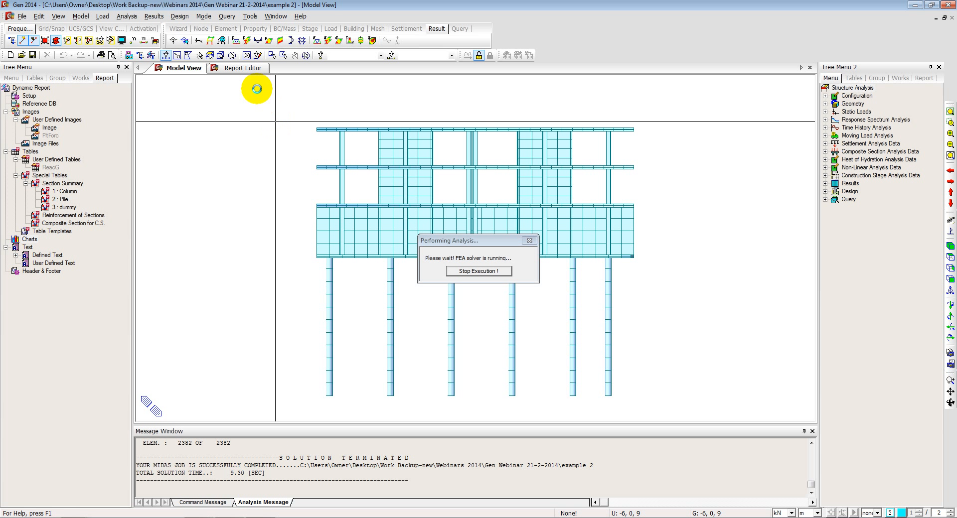
- Auto-regenerate the Image and PltForc figures and the ReacG table in the report from the modified model, then check them
left_click(251, 73)
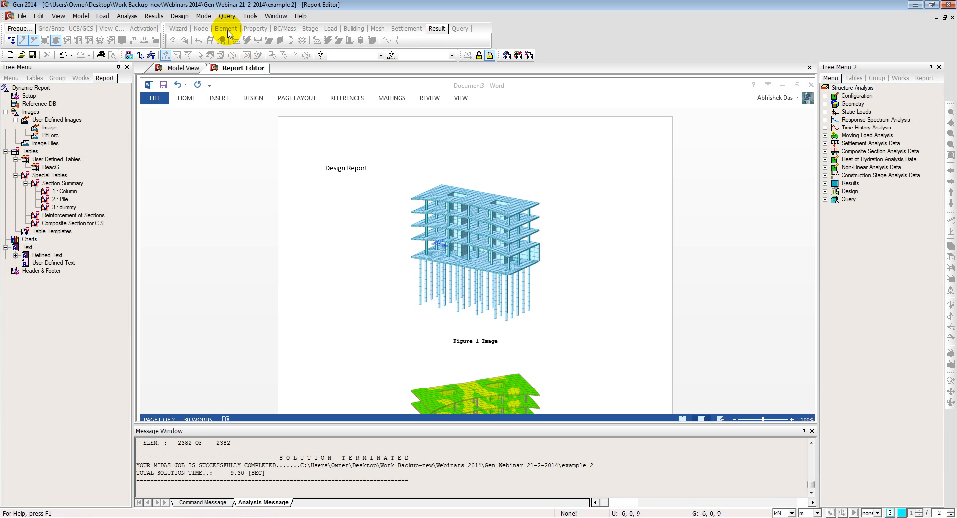
left_click(250, 16)
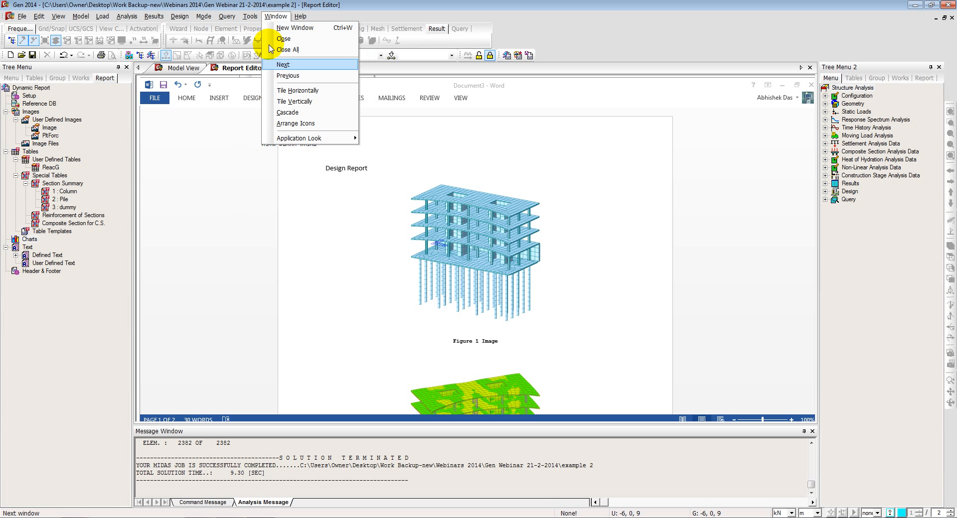
left_click(289, 158)
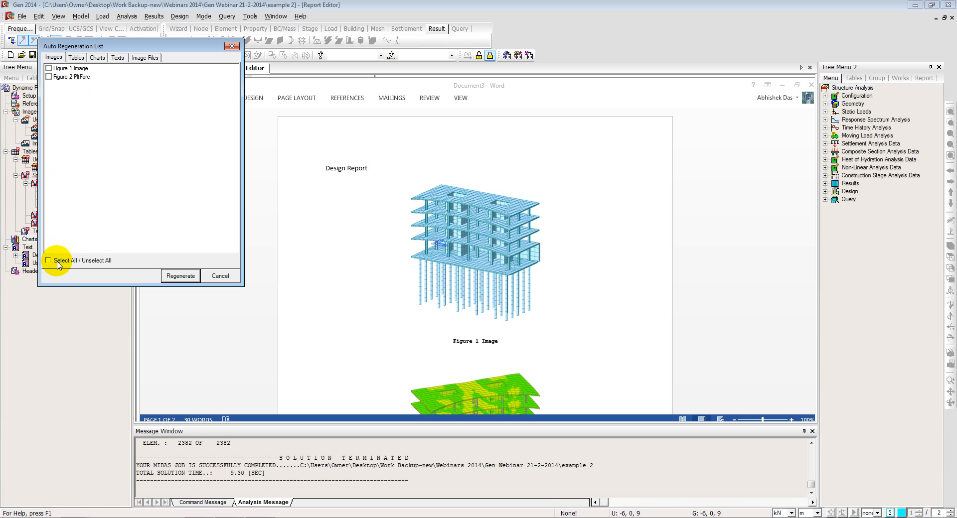
left_click(76, 57)
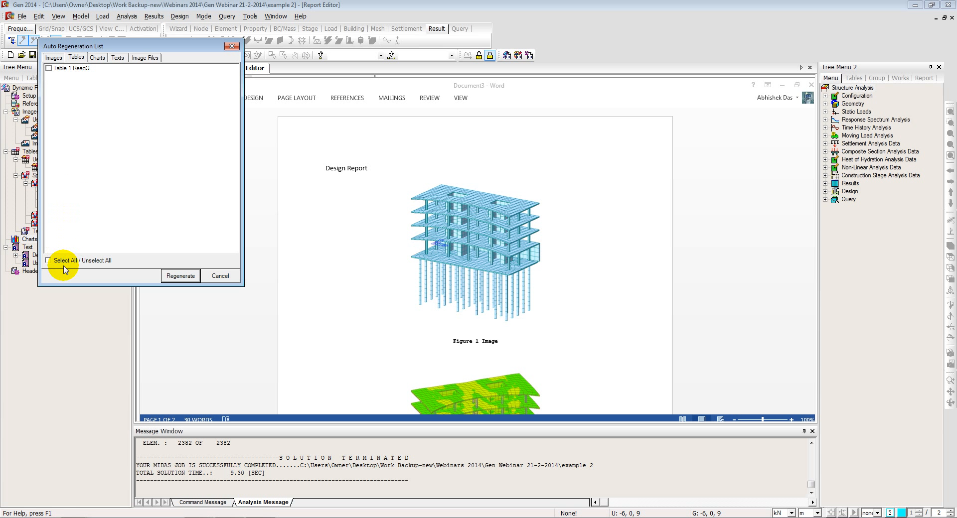
left_click(180, 276)
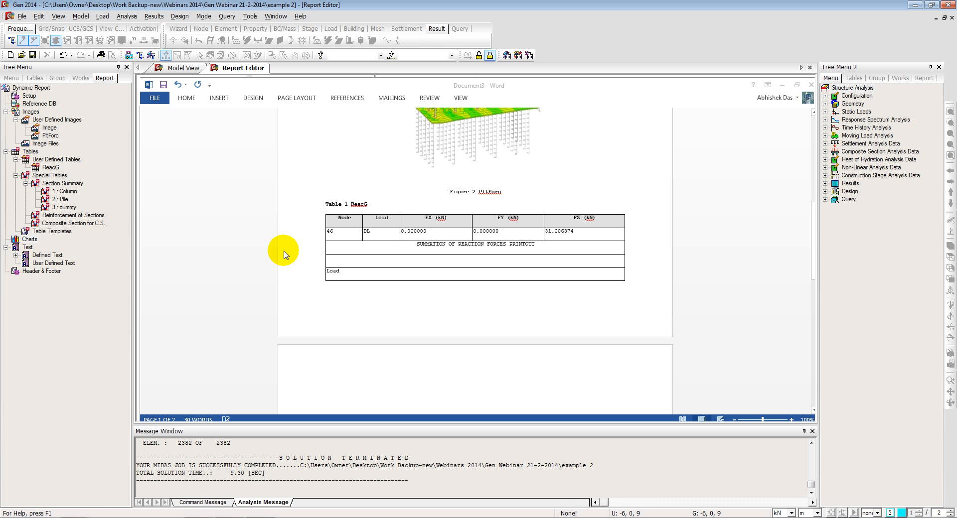
left_click(333, 190)
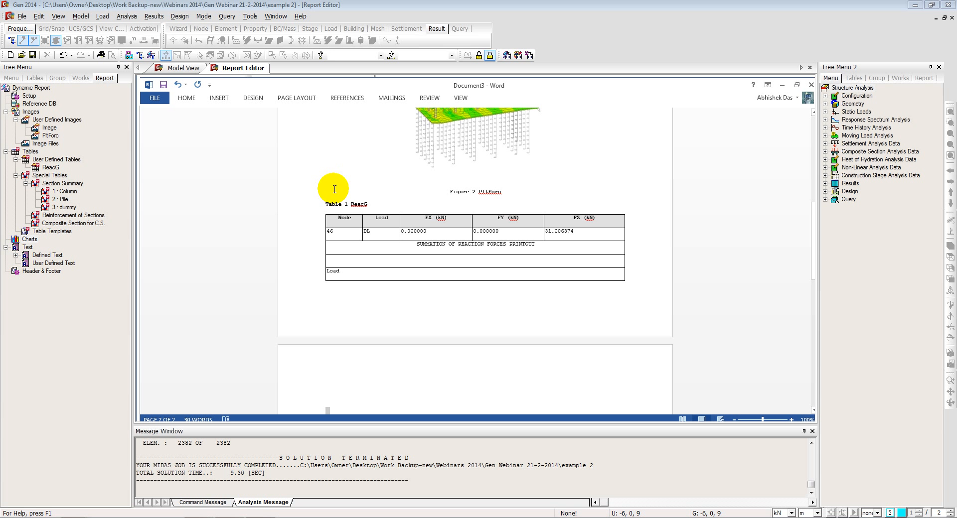
scroll(333, 191, "up", 5)
scroll(333, 189, "up", 5)
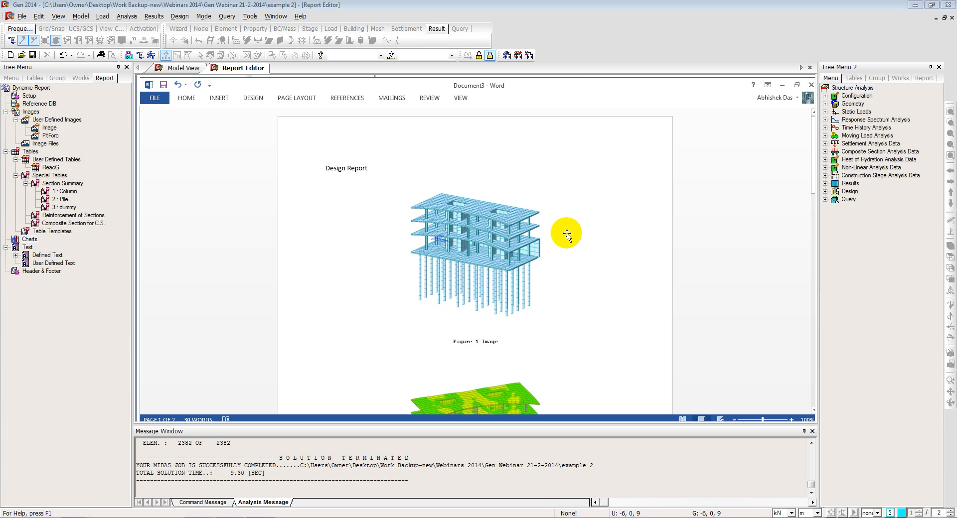
scroll(543, 349, "down", 7)
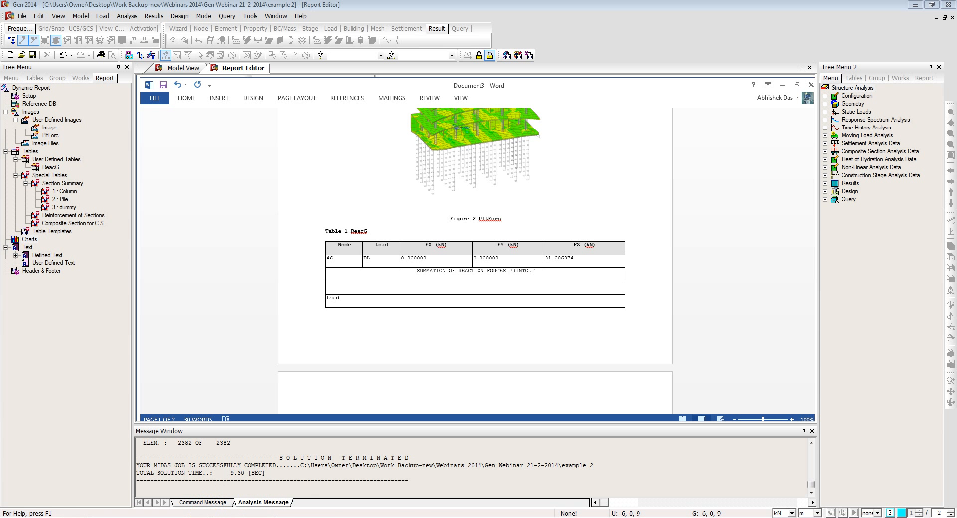
left_click(199, 517)
left_click(199, 505)
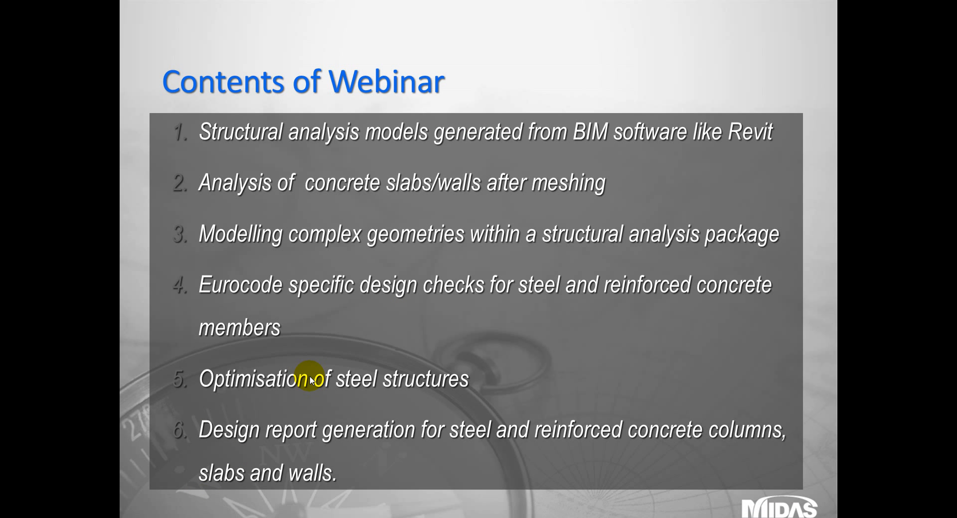
left_click(588, 260)
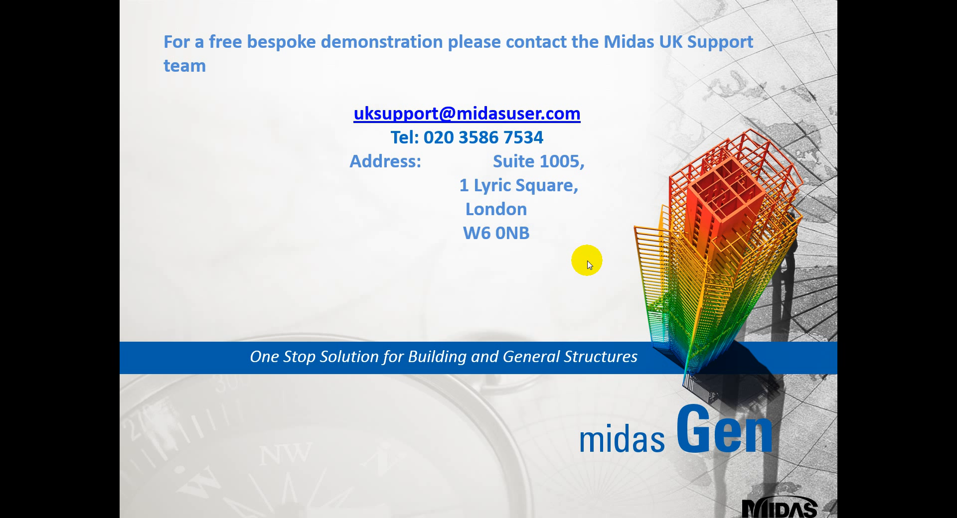